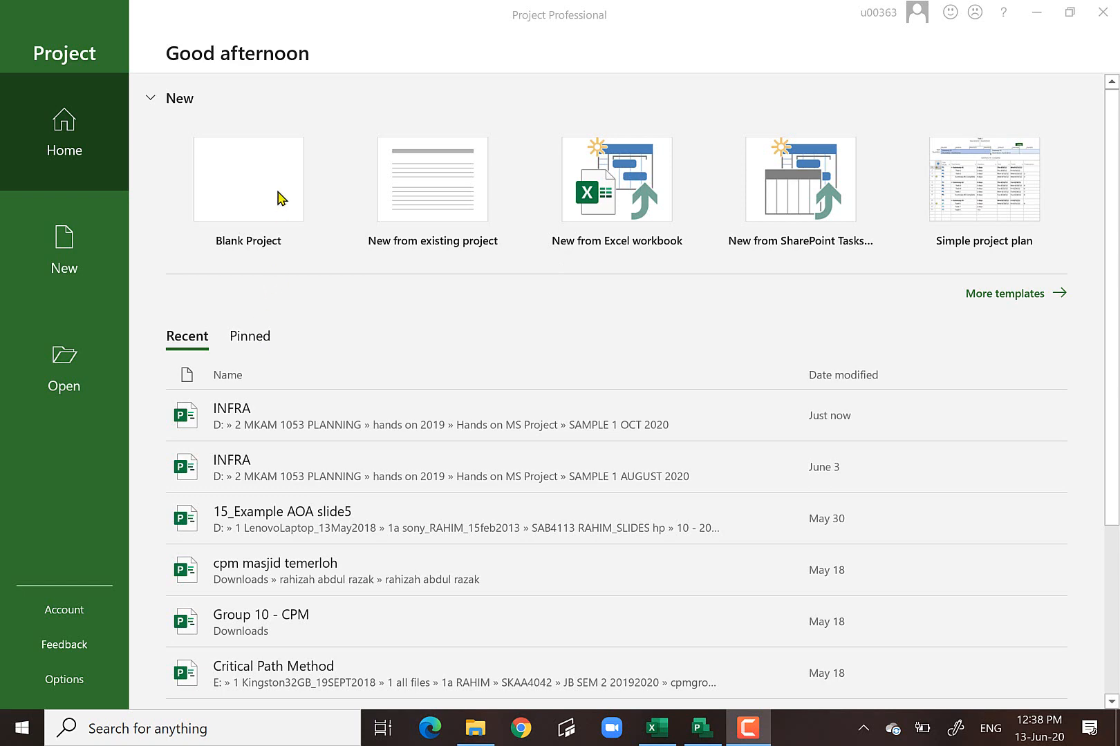
- Create a blank project and widen the task table to show the columns through Predecessors
{"action": "left_click", "coordinate": [244, 200]}
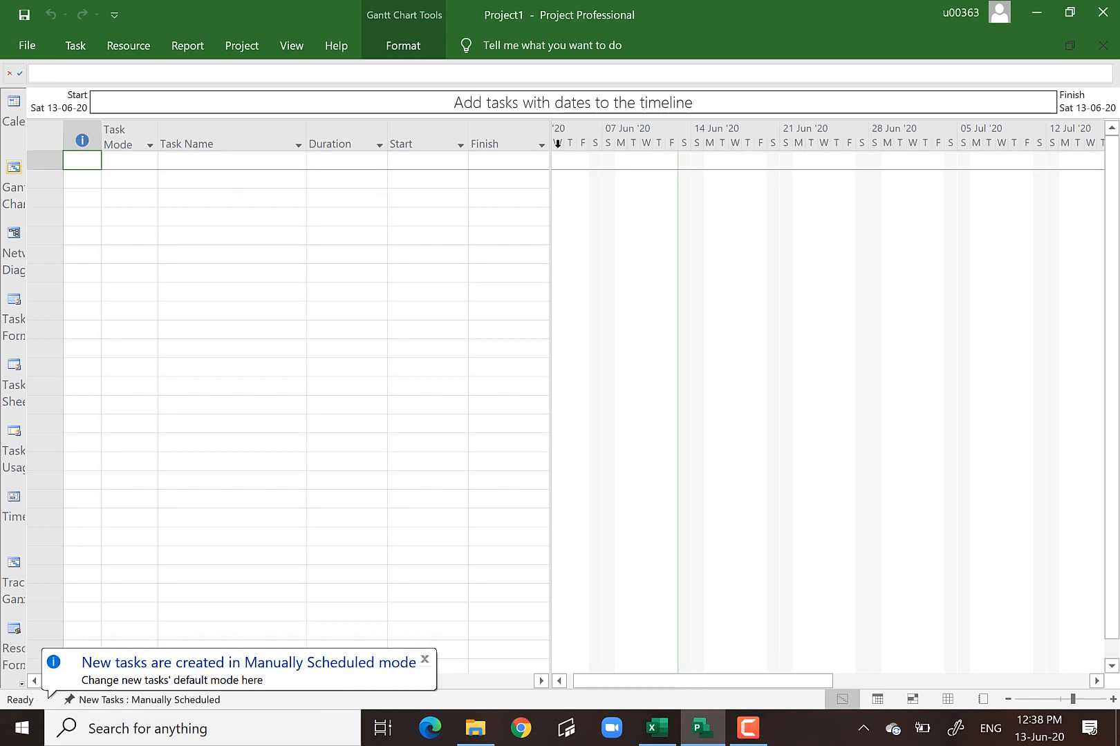
{"action": "left_click_drag", "start_coordinate": [549, 169], "coordinate": [719, 195]}
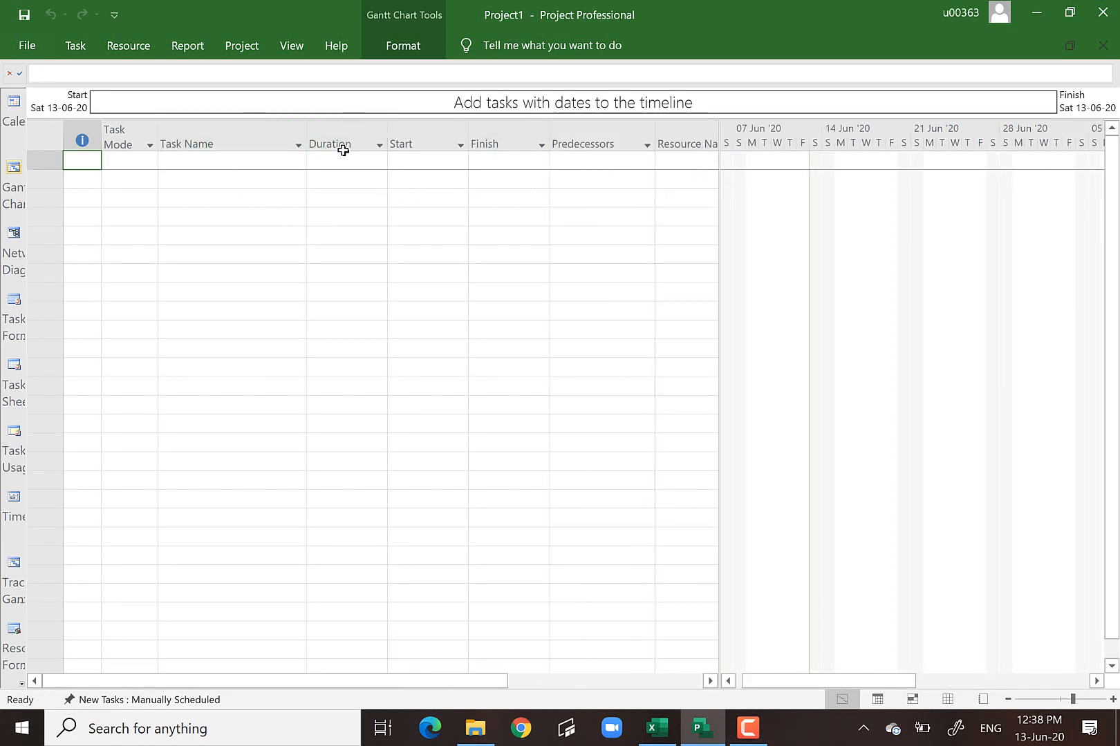
- Highlight the Task Name, Duration, Start, Finish and Predecessors columns one after another to review them
{"action": "left_click", "coordinate": [239, 142]}
{"action": "left_click", "coordinate": [325, 130]}
{"action": "left_click", "coordinate": [416, 131]}
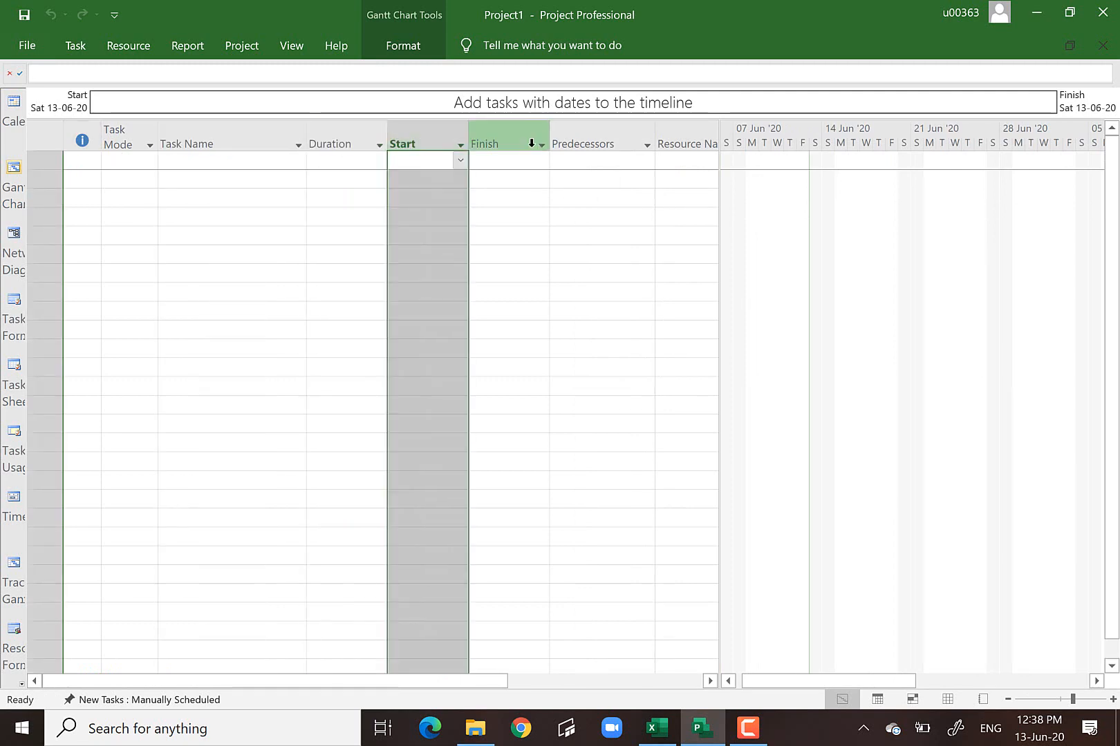
{"action": "left_click", "coordinate": [495, 134]}
{"action": "left_click", "coordinate": [570, 132]}
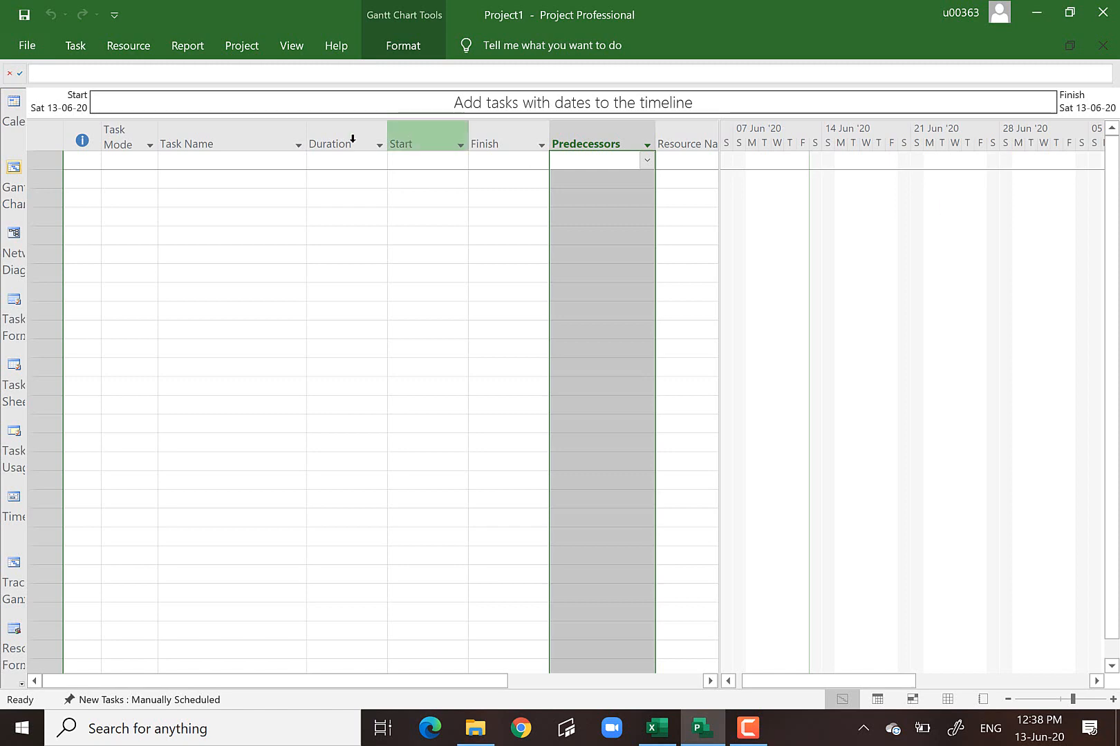
- Set the project currency to MYR in the display options
{"action": "left_click", "coordinate": [29, 46]}
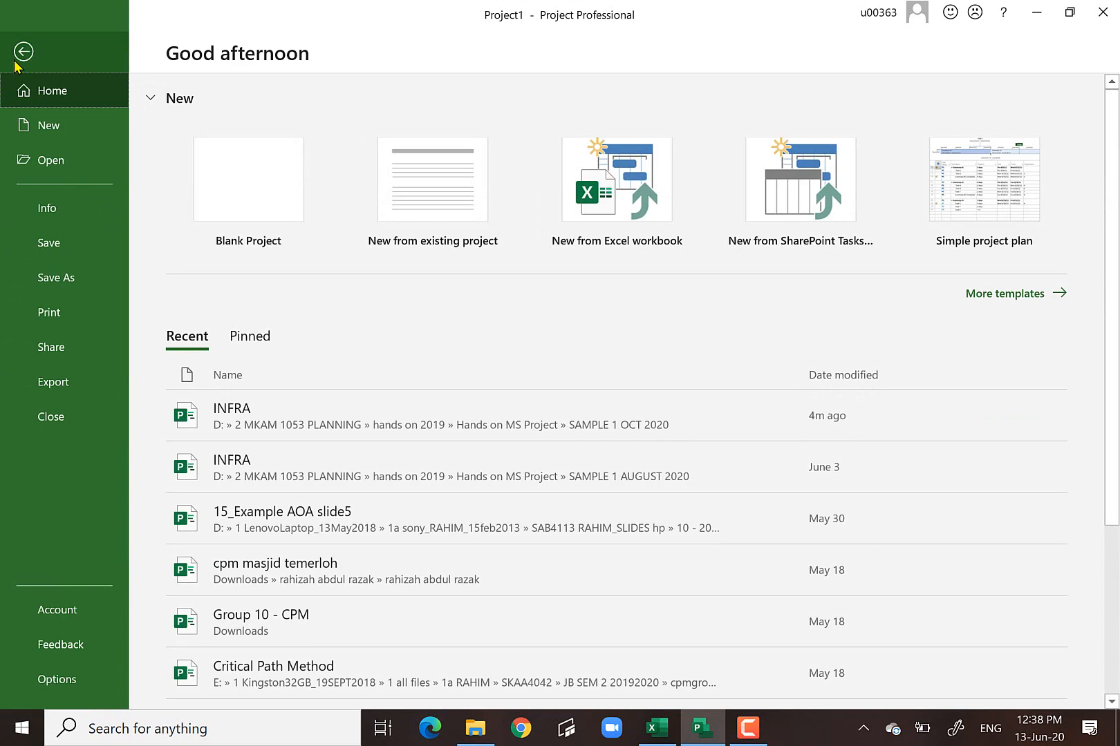
{"action": "left_click", "coordinate": [55, 685]}
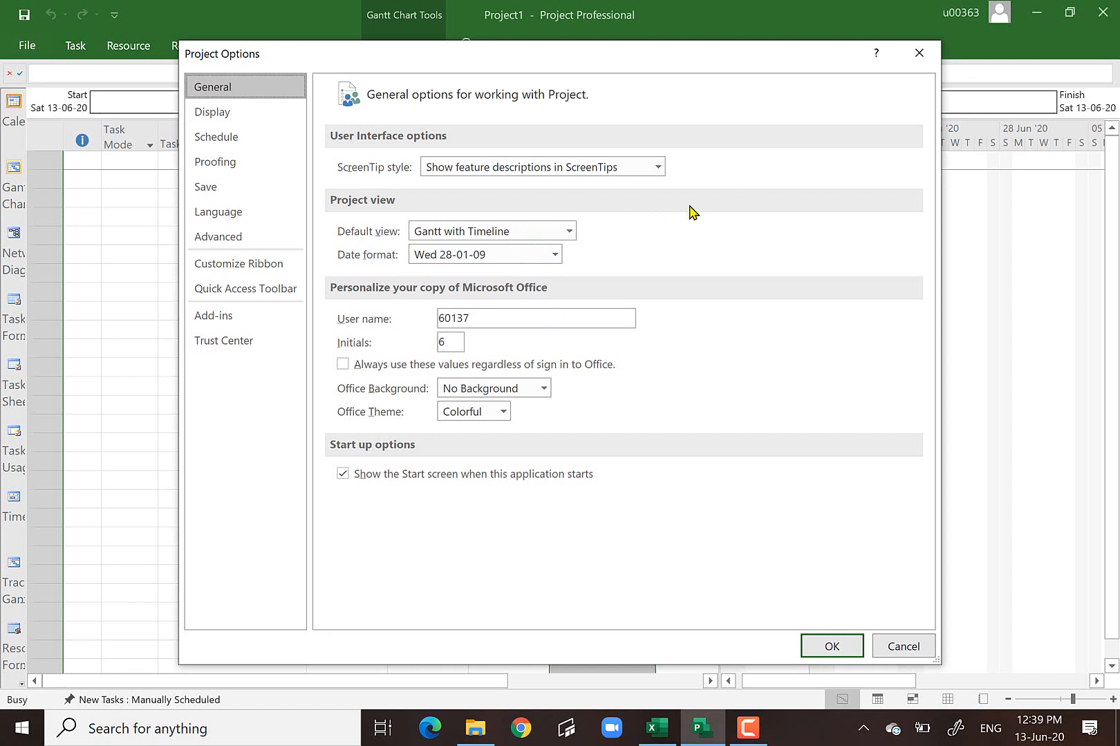
{"action": "left_click", "coordinate": [214, 114]}
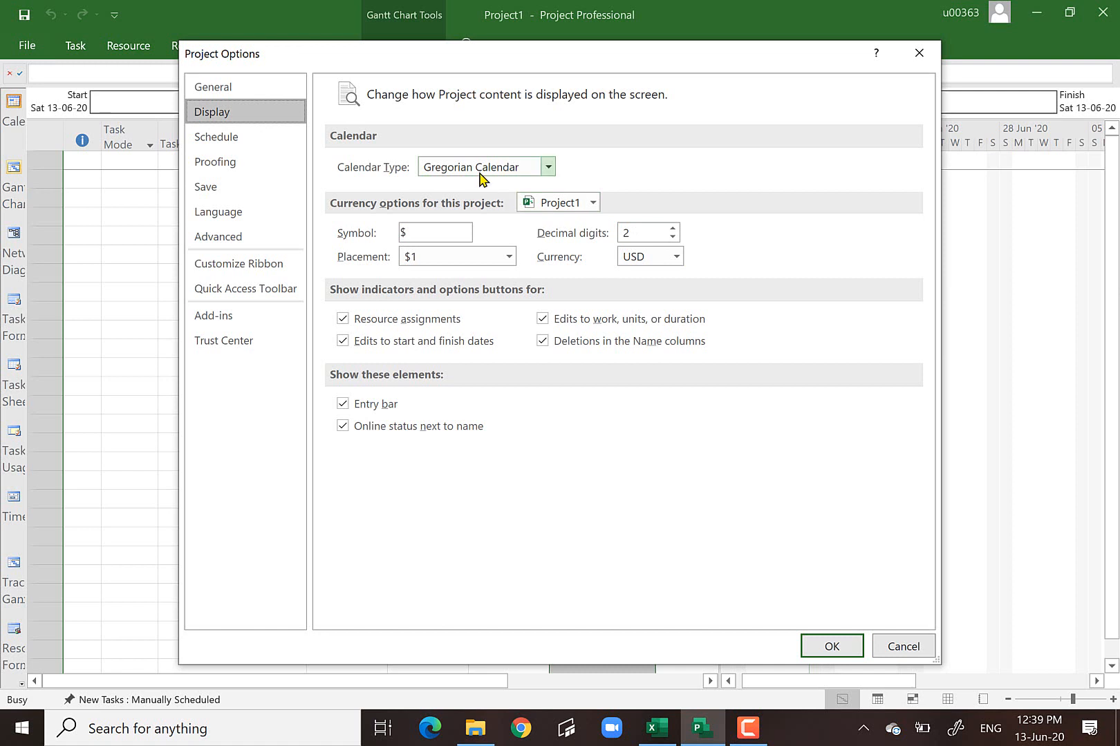
{"action": "left_click", "coordinate": [677, 258]}
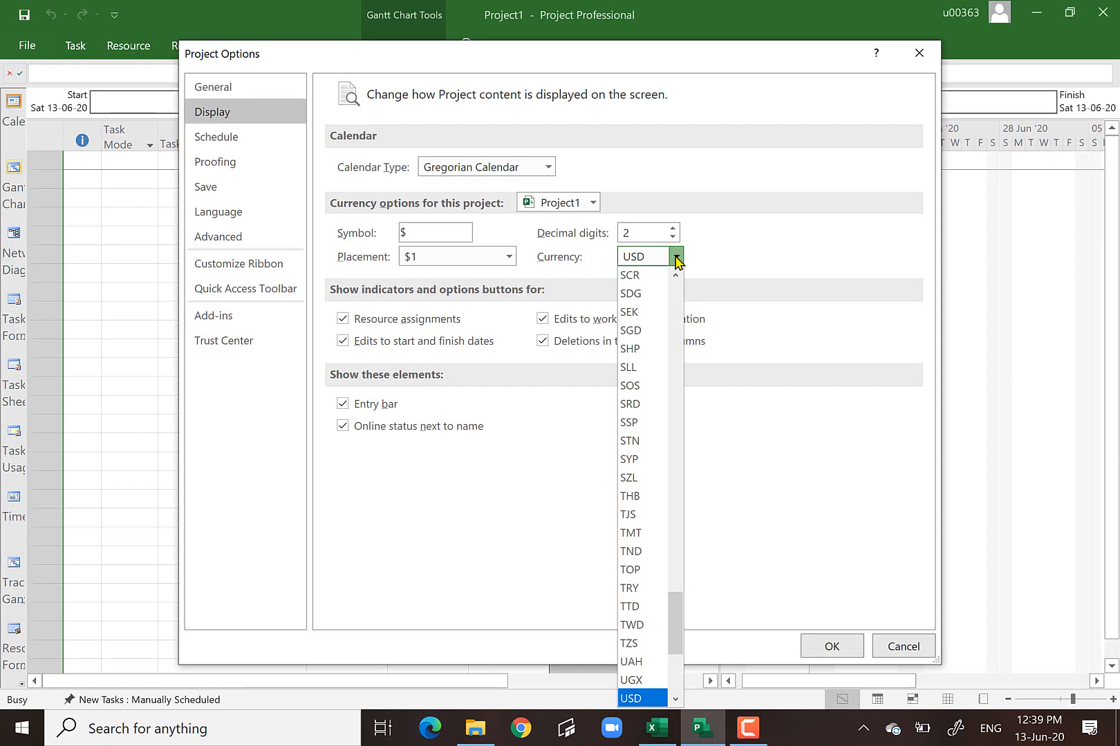
{"action": "key", "text": "m"}
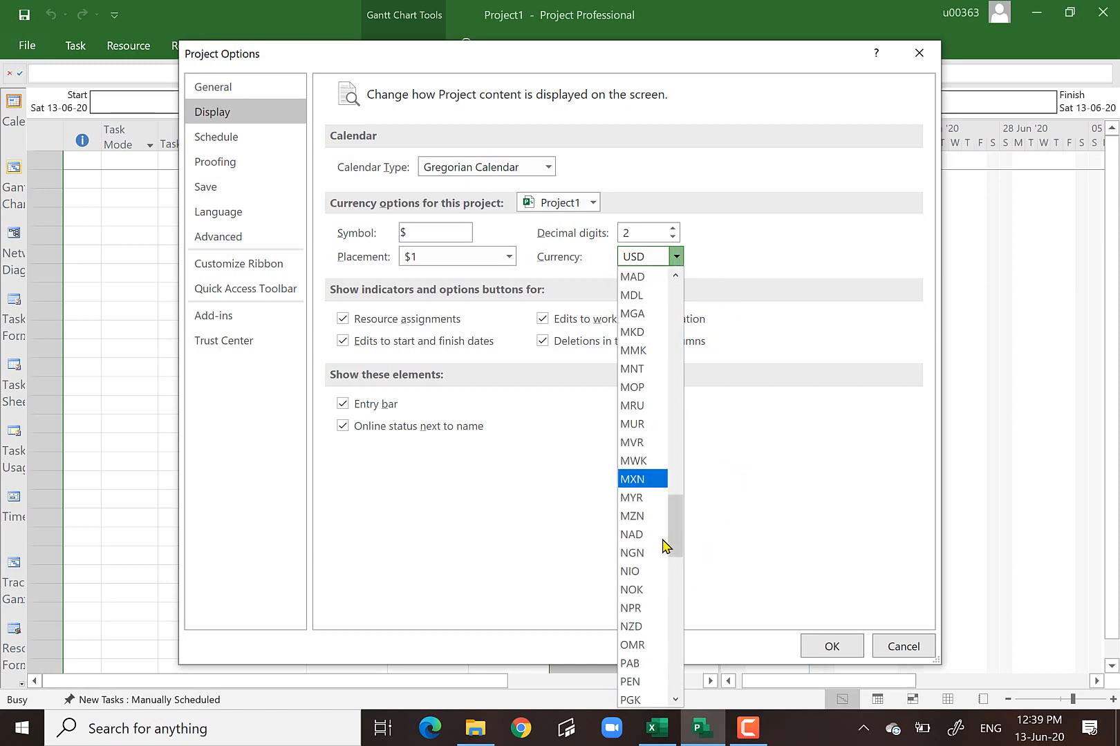
{"action": "left_click", "coordinate": [641, 499]}
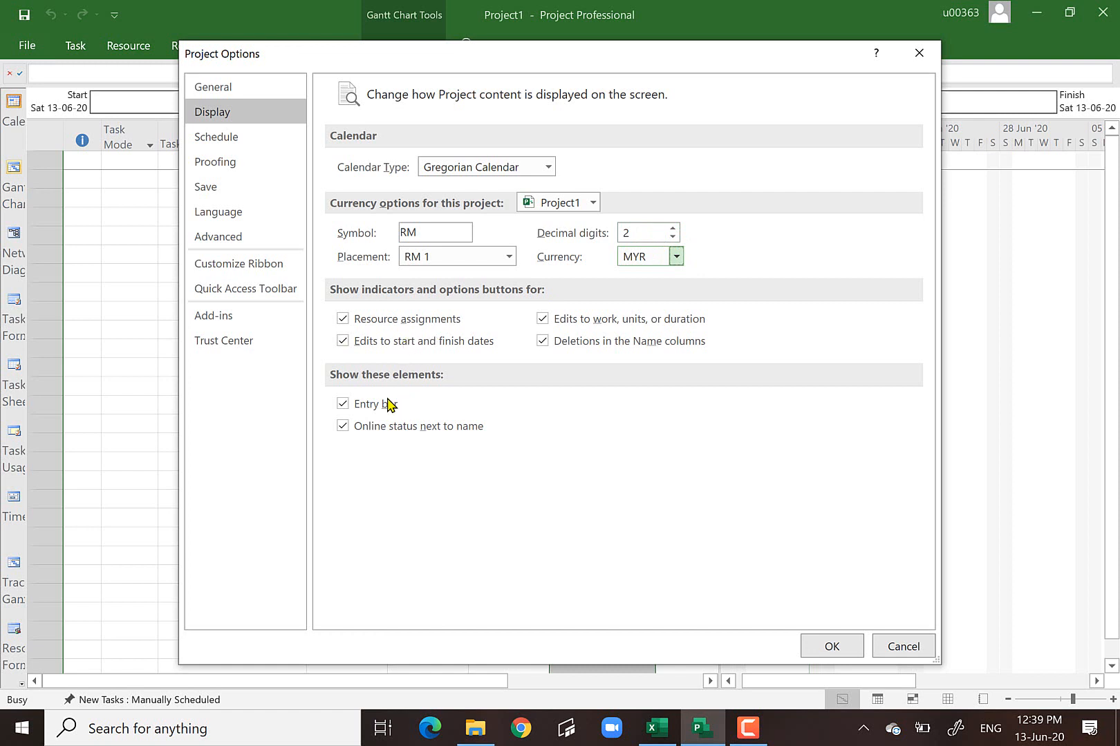
{"action": "left_click", "coordinate": [343, 405]}
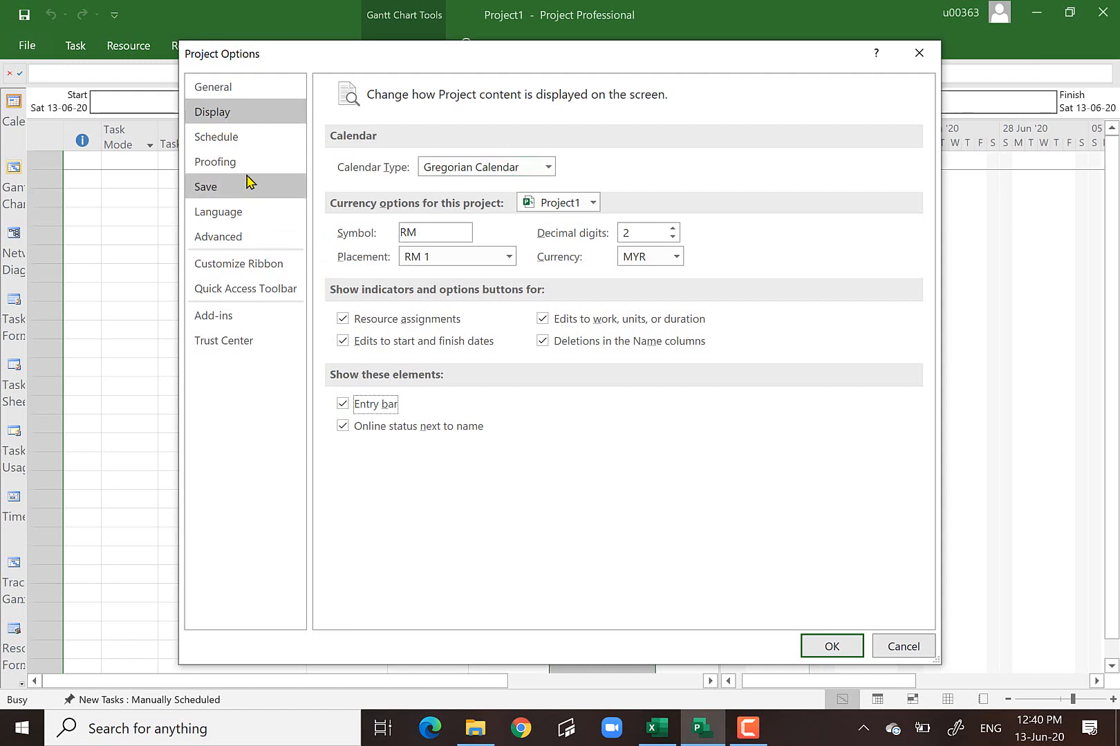
- Bring up the schedule options, and switch to the Windows Calendar app
{"action": "left_click", "coordinate": [228, 141]}
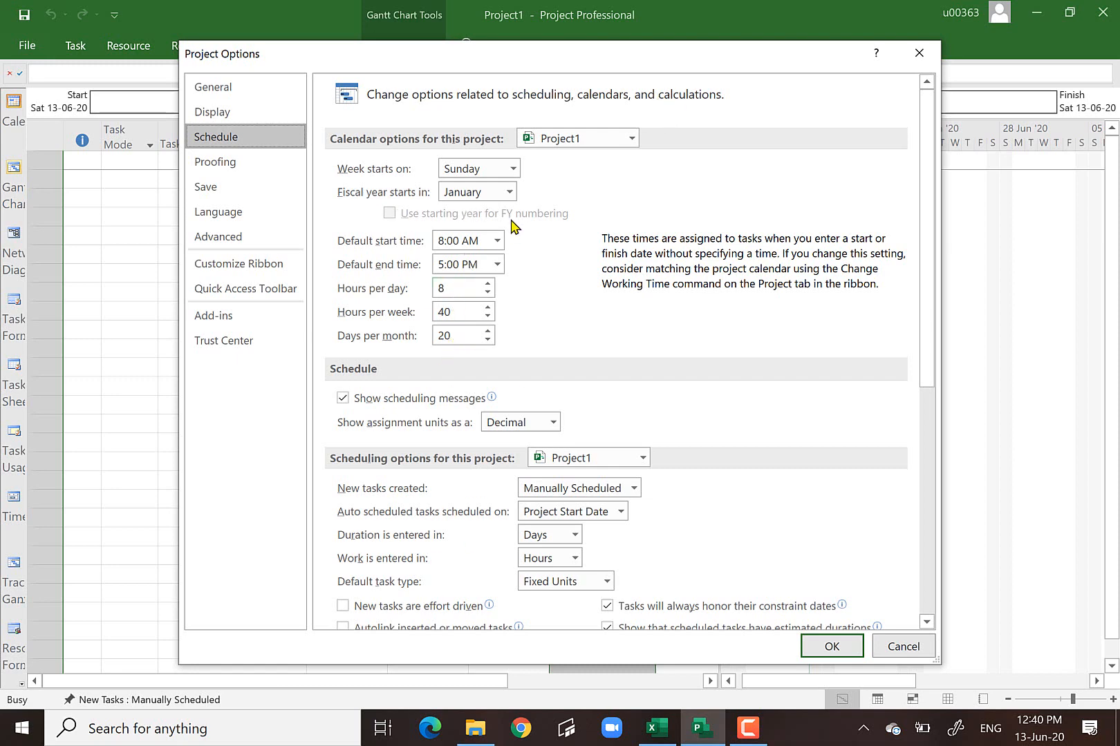
{"action": "left_click", "coordinate": [239, 730]}
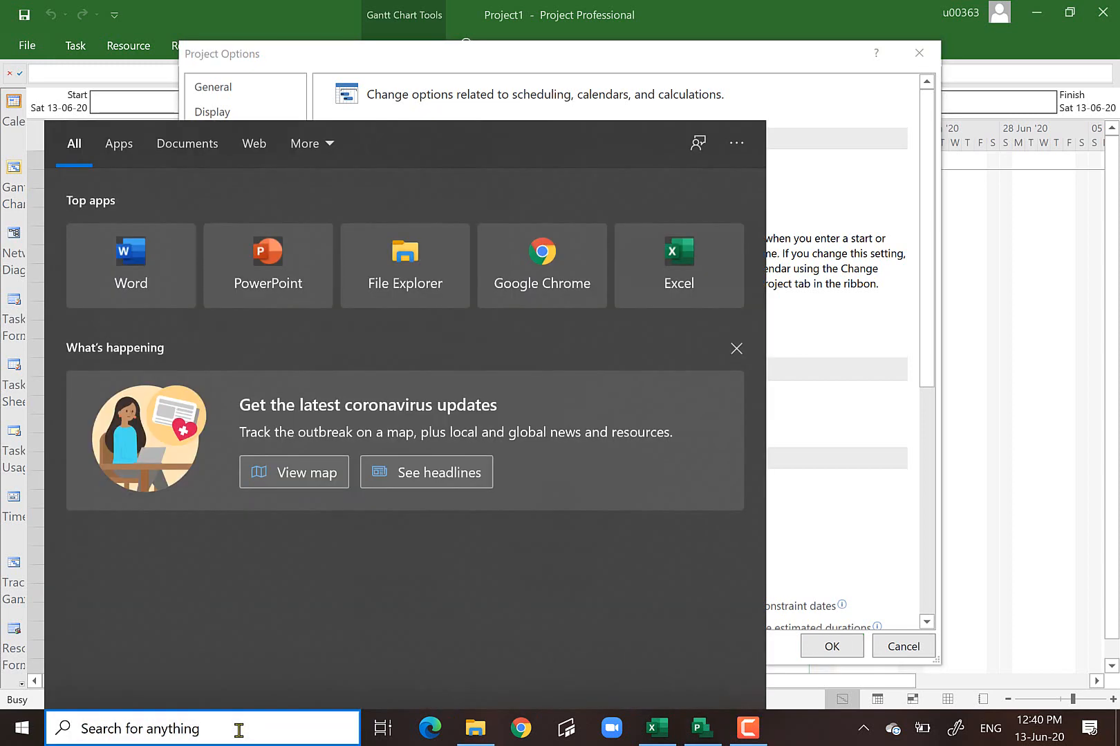
{"action": "type", "text": "CAL"}
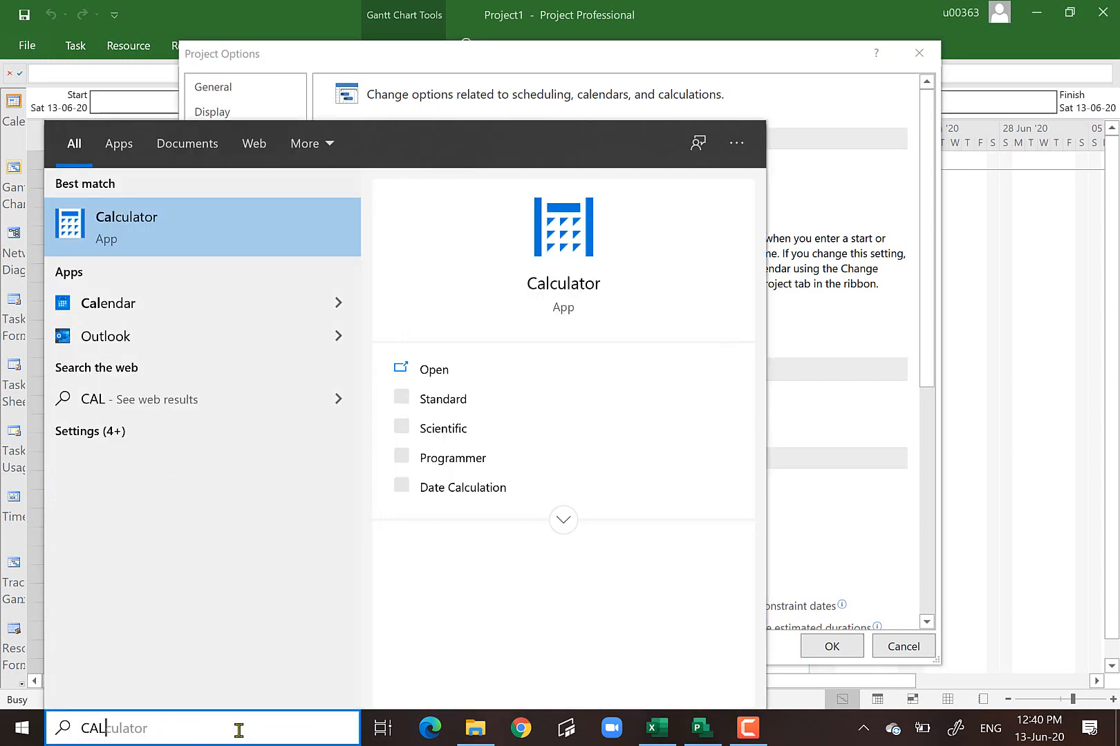
{"action": "type", "text": "E"}
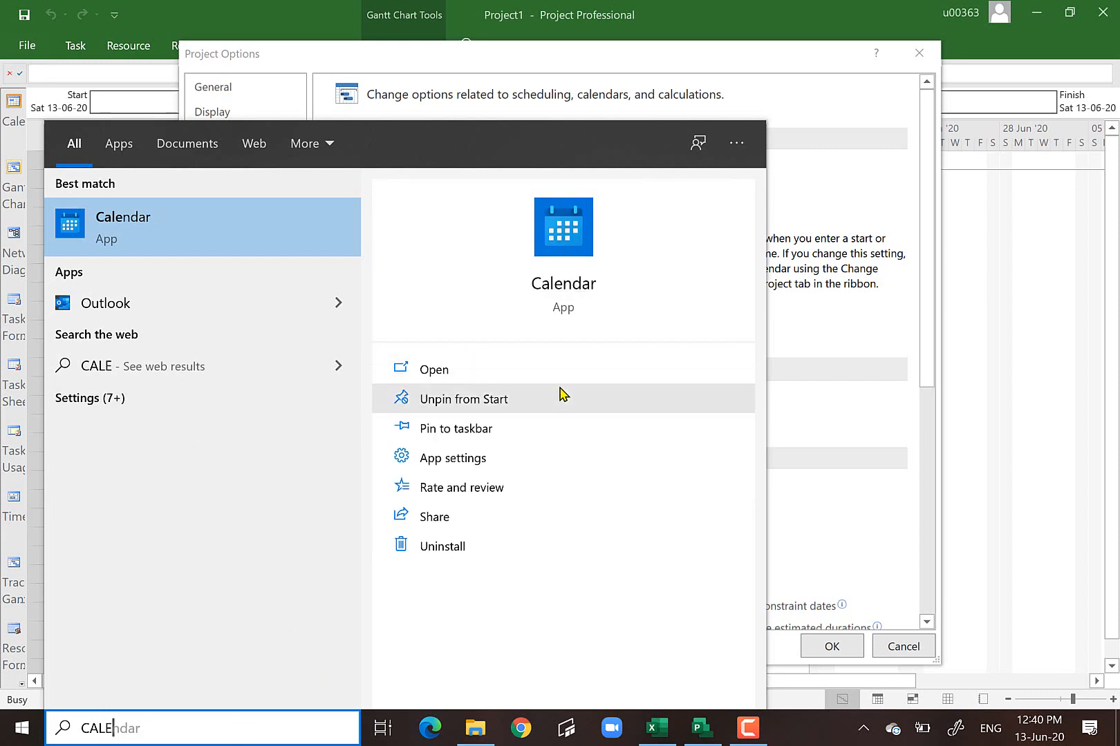
{"action": "left_click", "coordinate": [578, 229]}
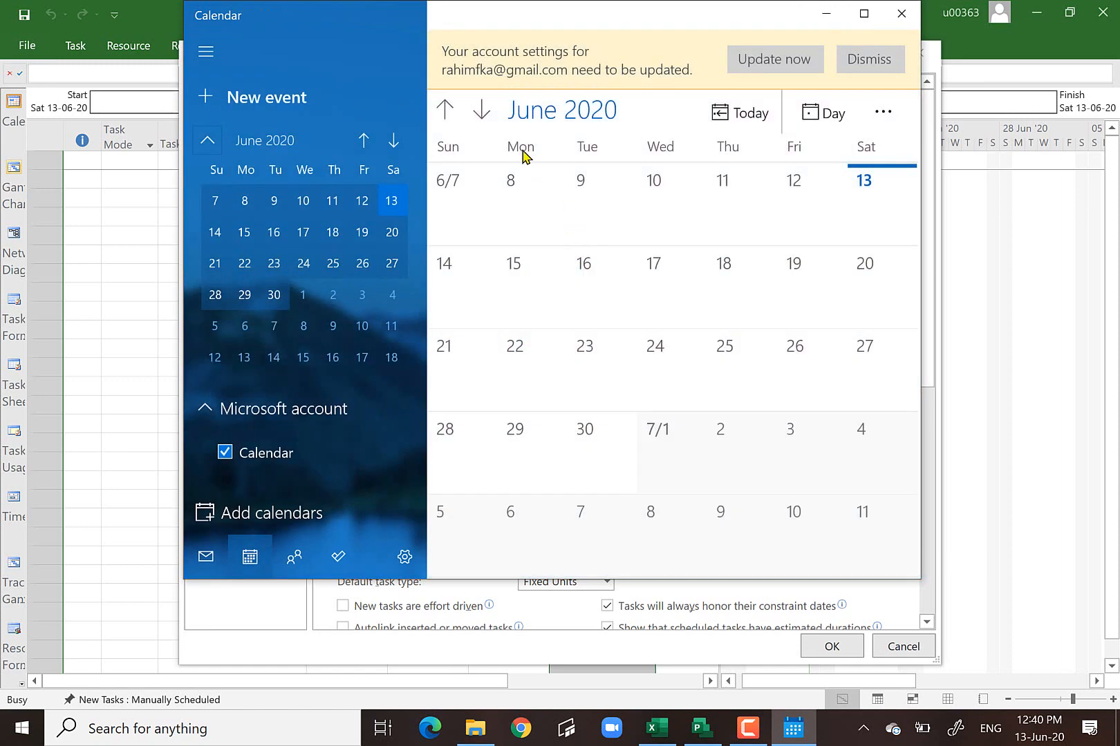
- Look up the weekday of 1 October 2020 in the calendar and close the Calendar app without adding an event
{"action": "left_click", "coordinate": [480, 119]}
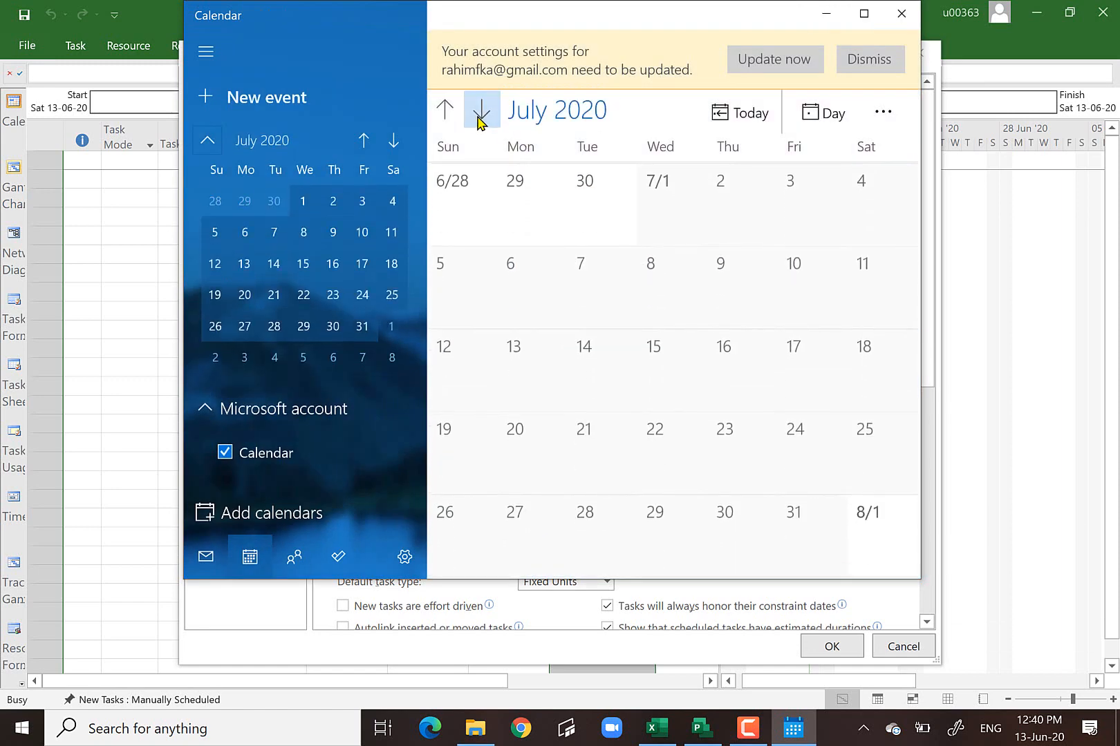
{"action": "left_click", "coordinate": [481, 119]}
{"action": "left_click", "coordinate": [481, 119]}
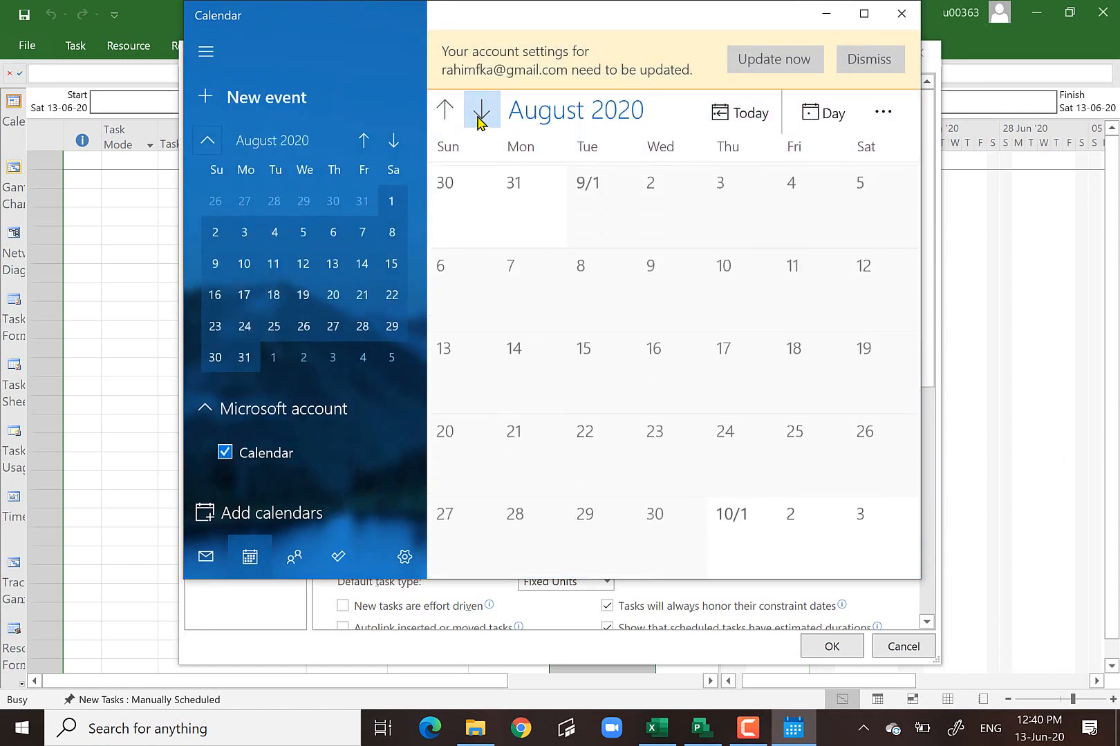
{"action": "left_click", "coordinate": [480, 119]}
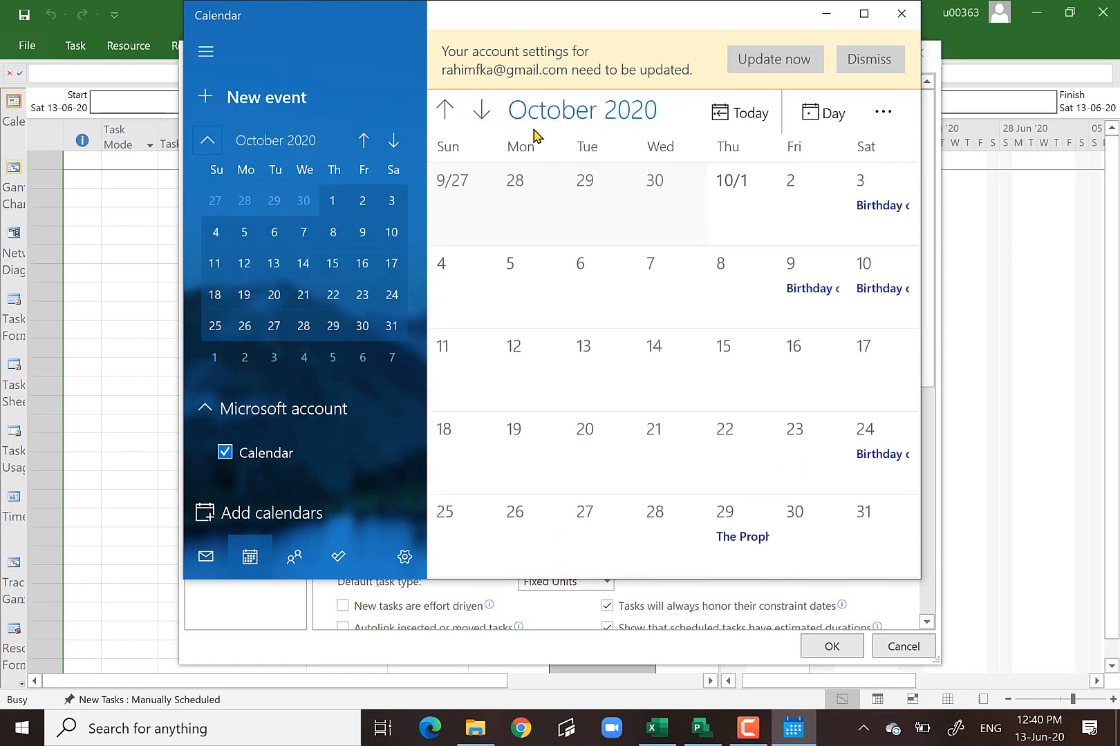
{"action": "left_click", "coordinate": [732, 187]}
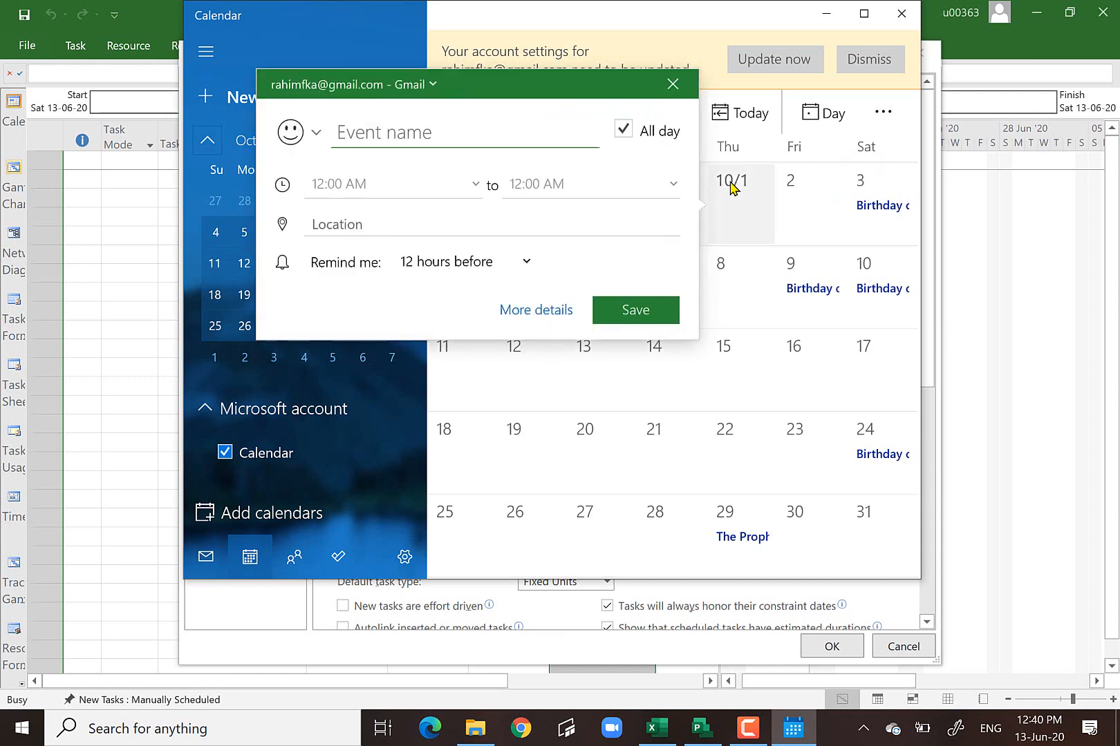
{"action": "left_click", "coordinate": [672, 84]}
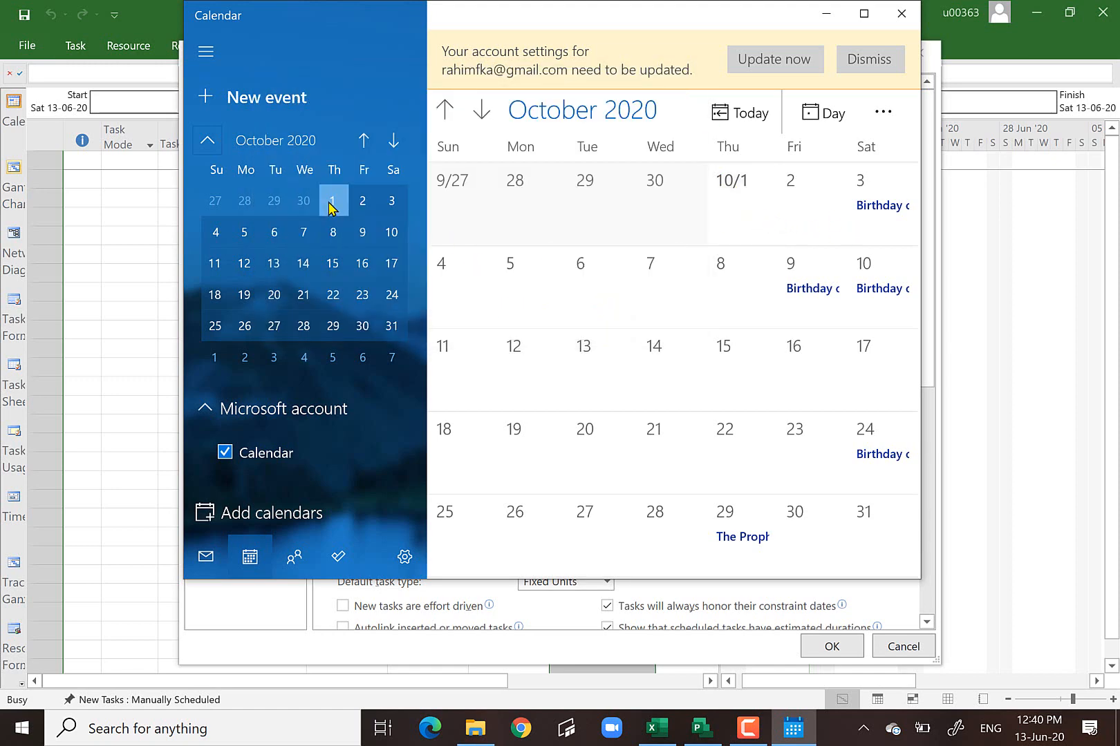
{"action": "left_click", "coordinate": [903, 12]}
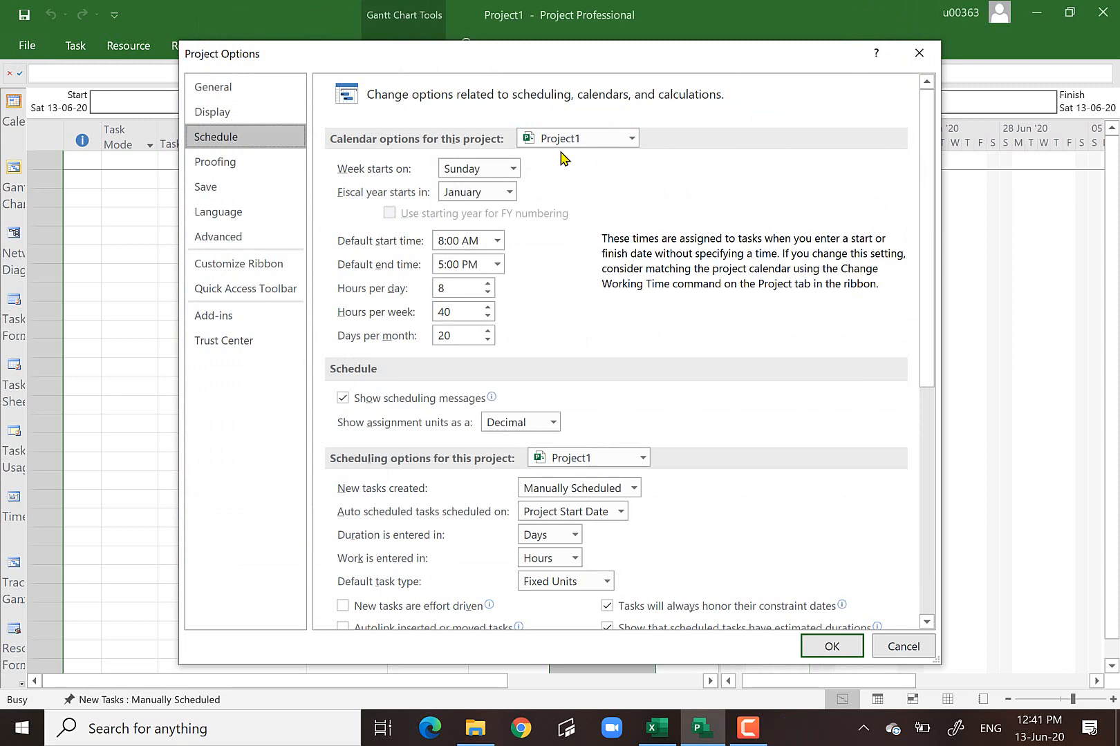
- Start the week on Thursday and the fiscal year in October, using the starting year for FY numbering
{"action": "left_click", "coordinate": [513, 168]}
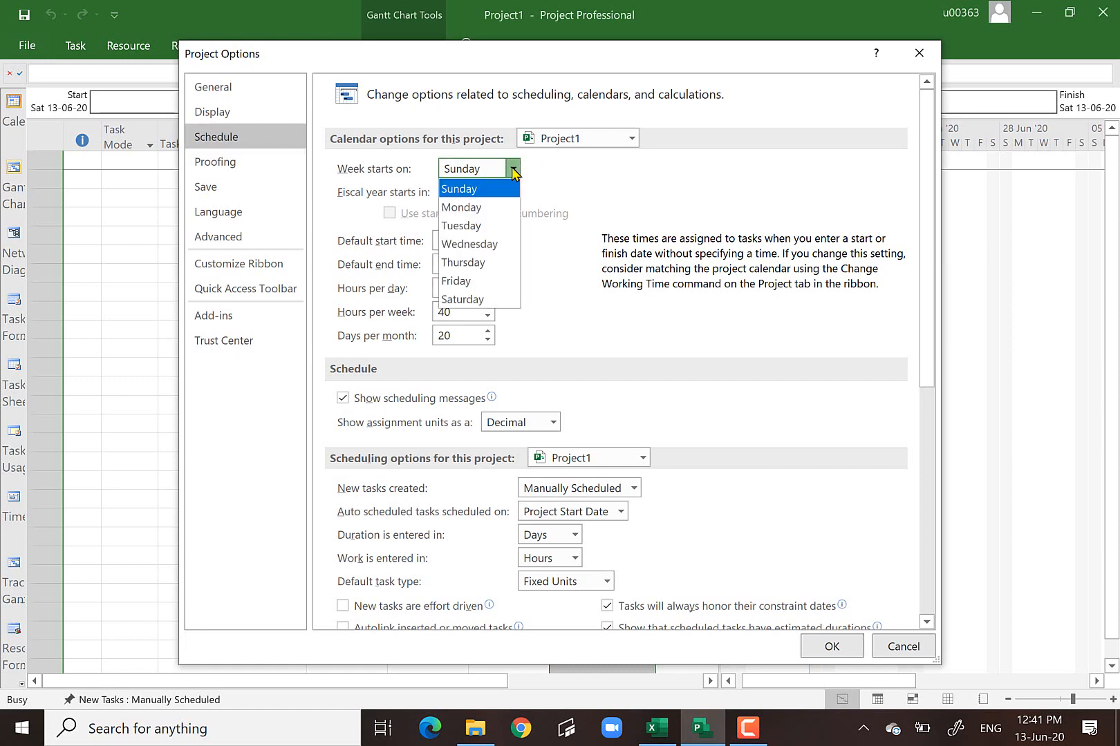
{"action": "left_click", "coordinate": [478, 263]}
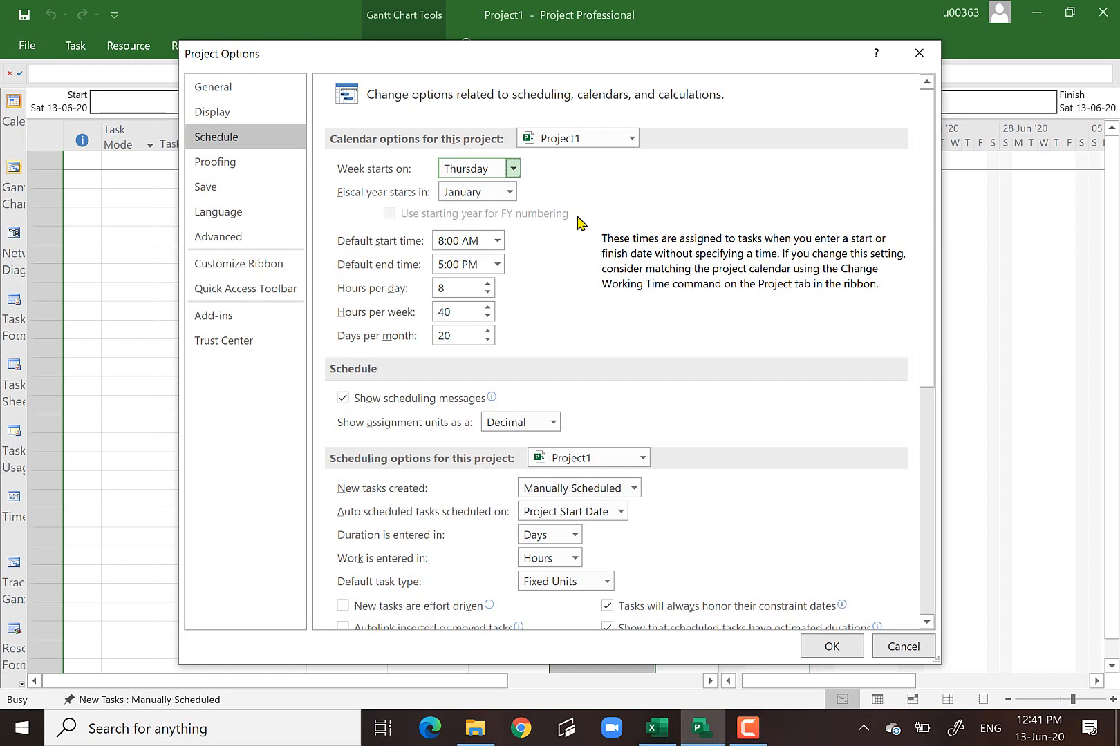
{"action": "left_click", "coordinate": [509, 193]}
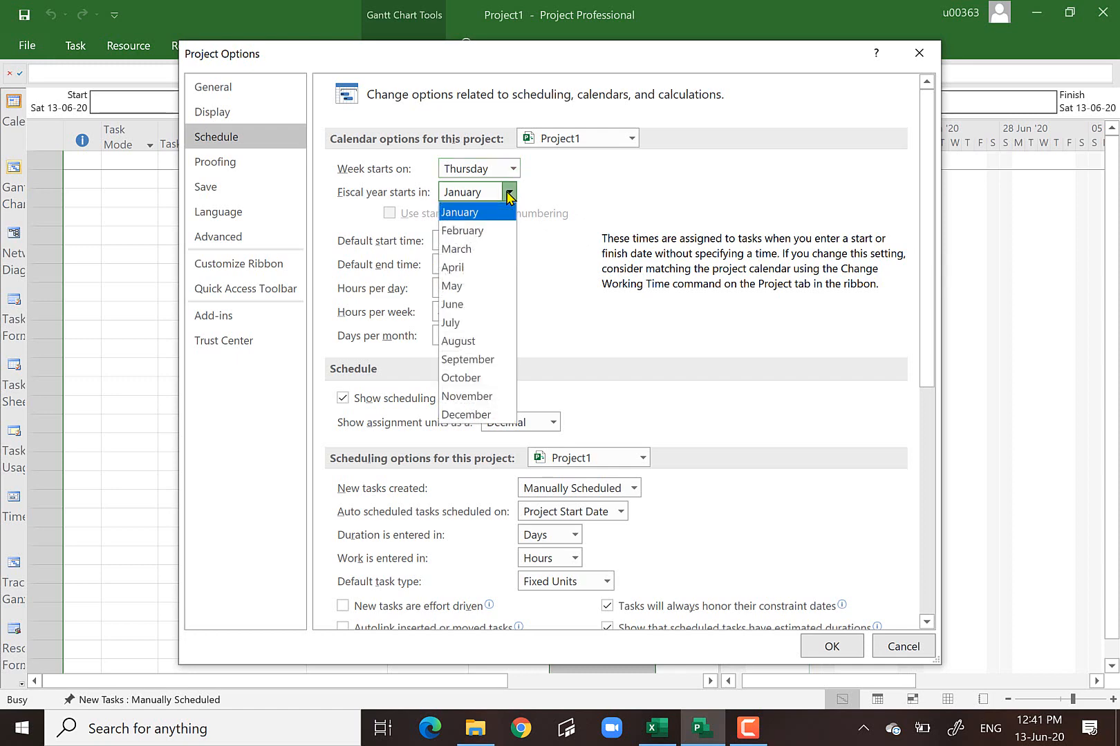
{"action": "left_click", "coordinate": [476, 378]}
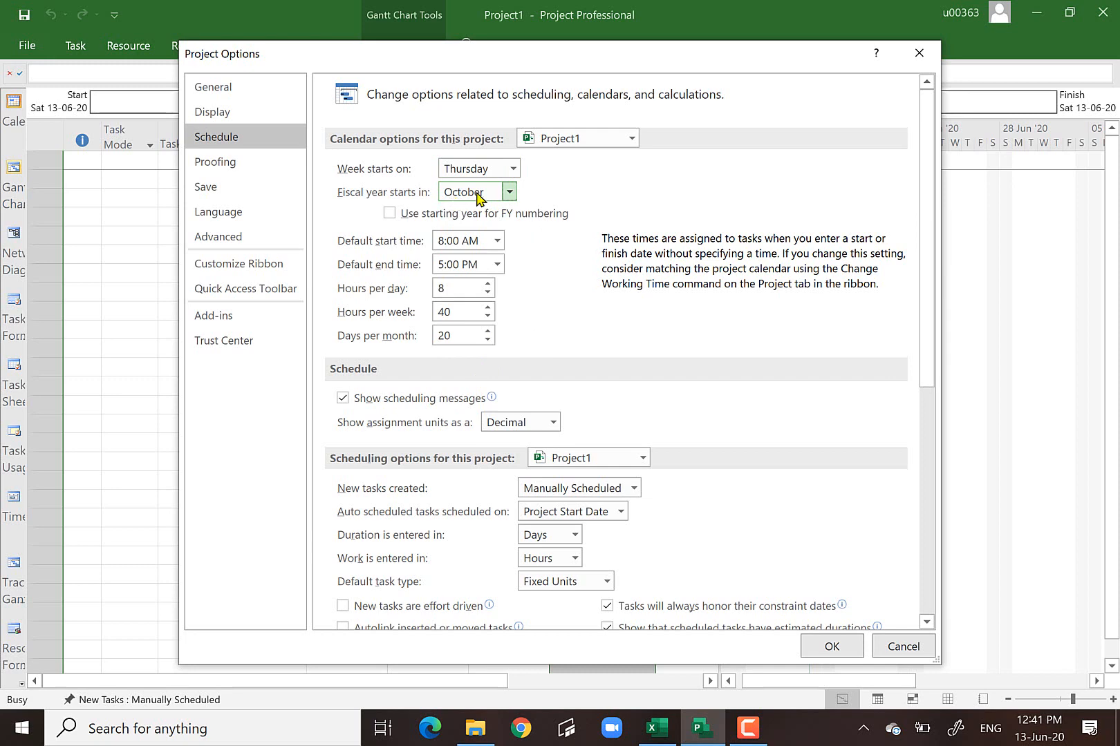
{"action": "left_click", "coordinate": [390, 214]}
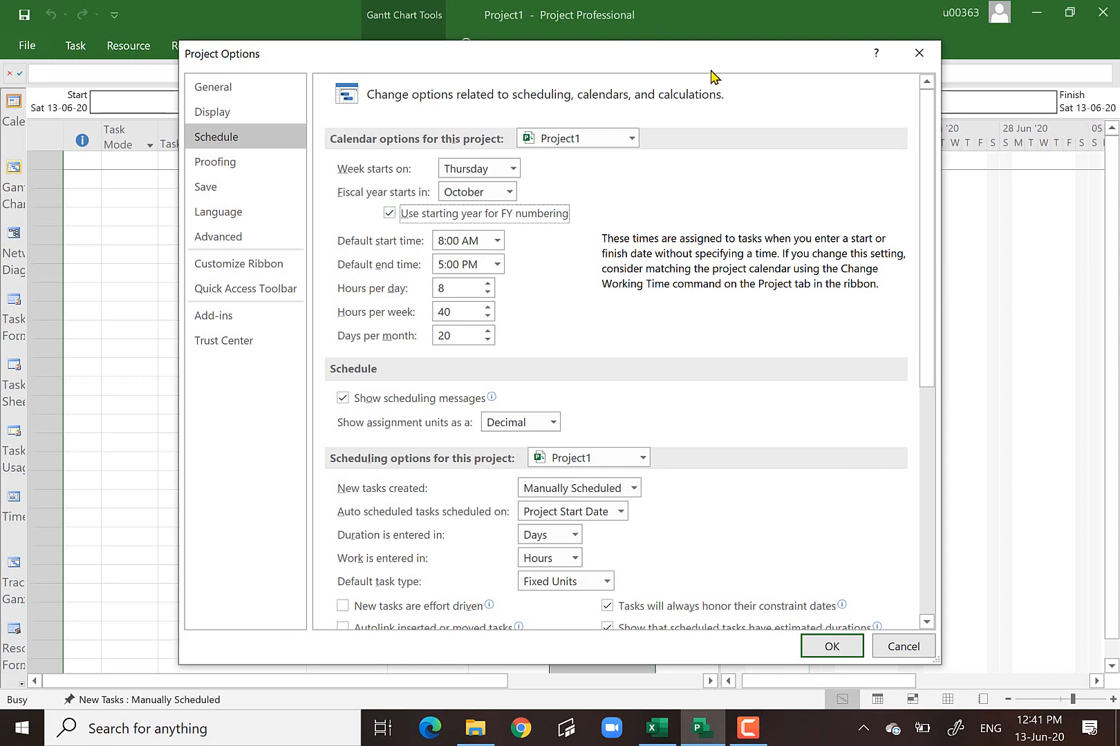
{"action": "left_click_drag", "start_coordinate": [677, 63], "coordinate": [292, 127]}
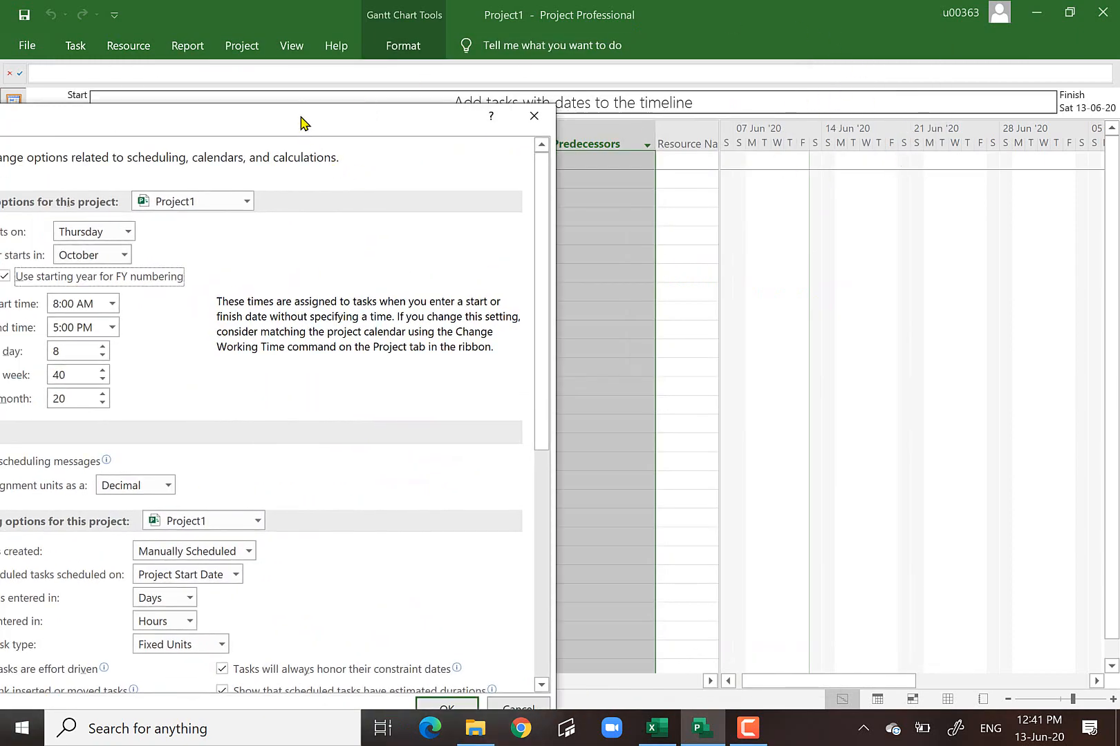
{"action": "left_click_drag", "start_coordinate": [302, 125], "coordinate": [655, 43]}
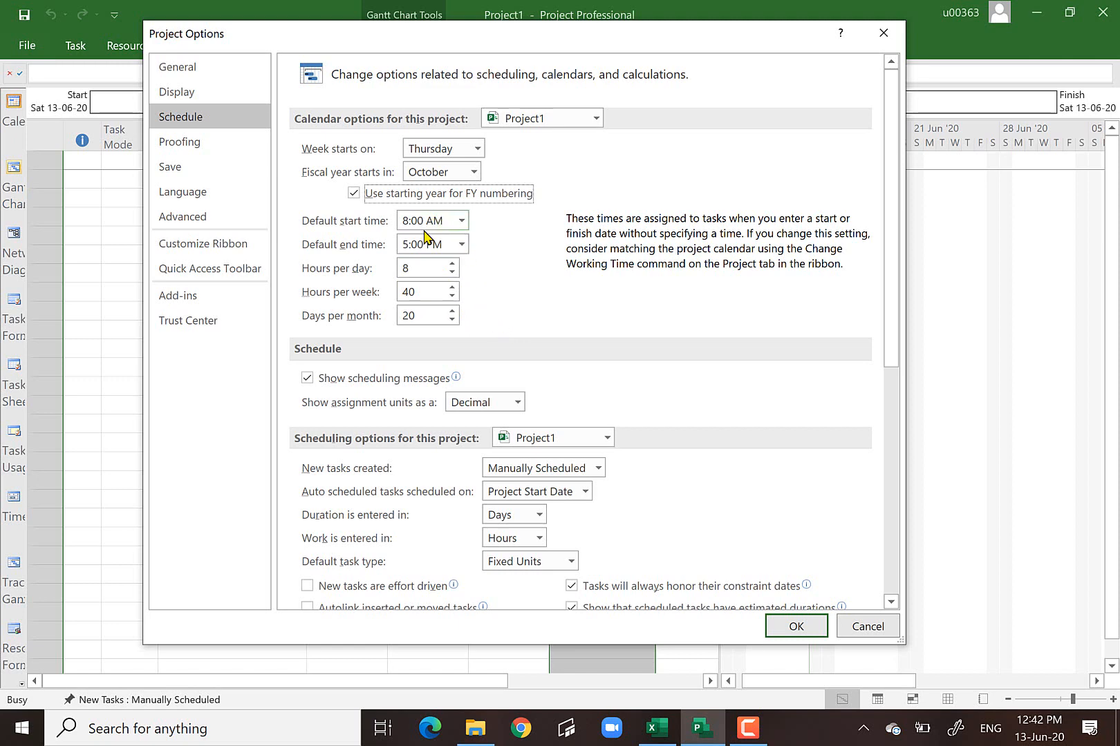
- Set the default end time to 7 PM and the hours per day to 10
{"action": "left_click", "coordinate": [462, 245]}
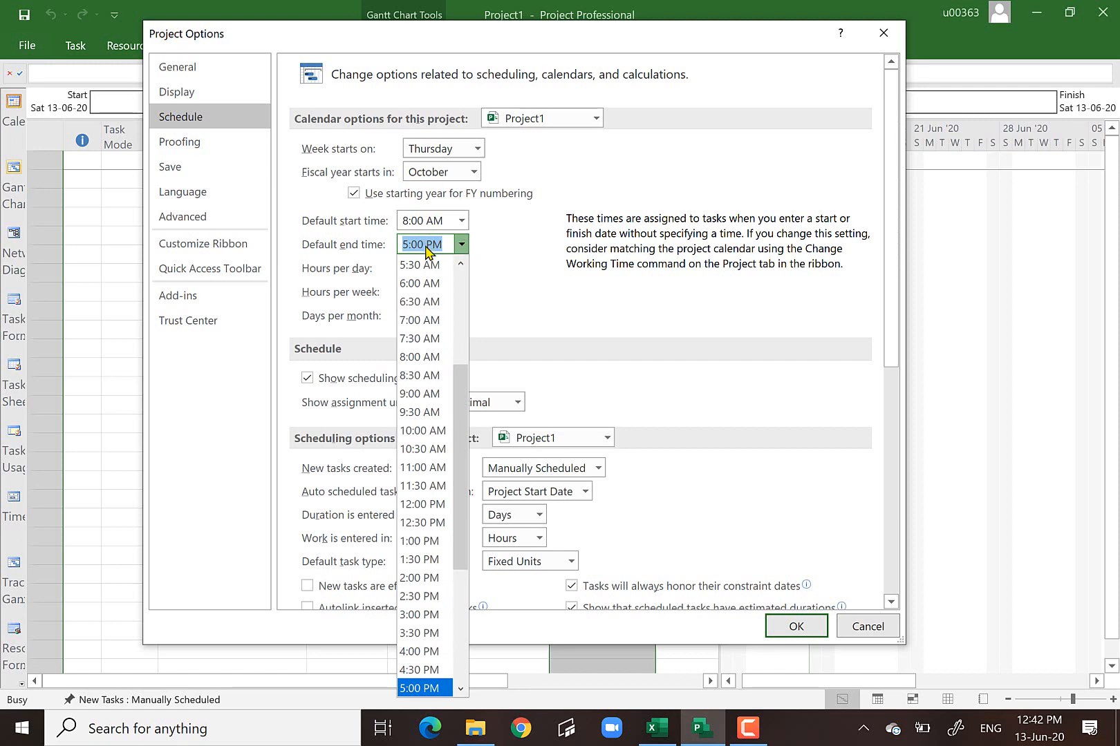
{"action": "type", "text": "7 PM"}
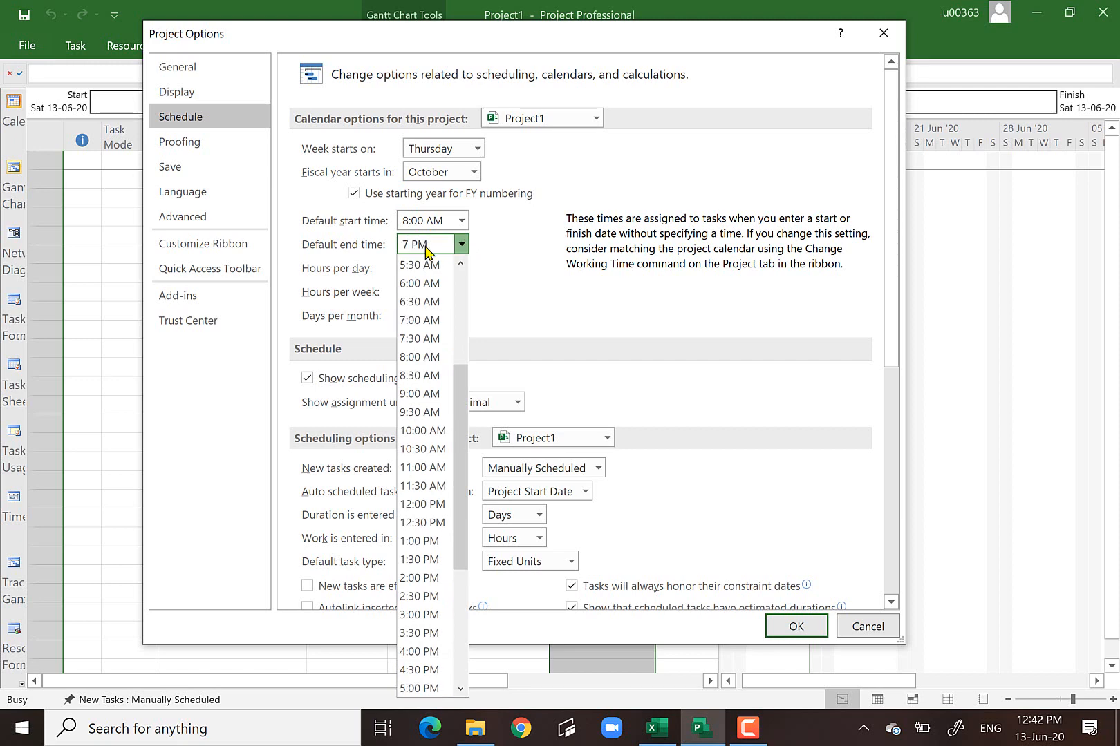
{"action": "key", "text": "Return"}
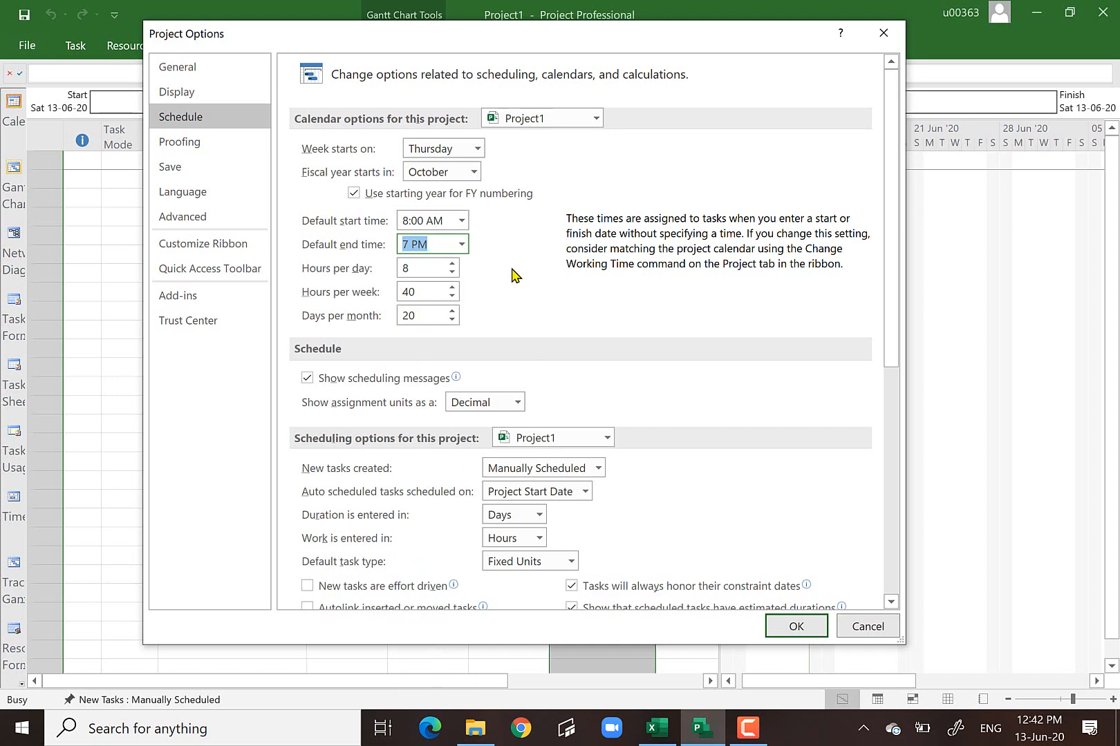
{"action": "left_click", "coordinate": [452, 263]}
{"action": "left_click", "coordinate": [452, 263]}
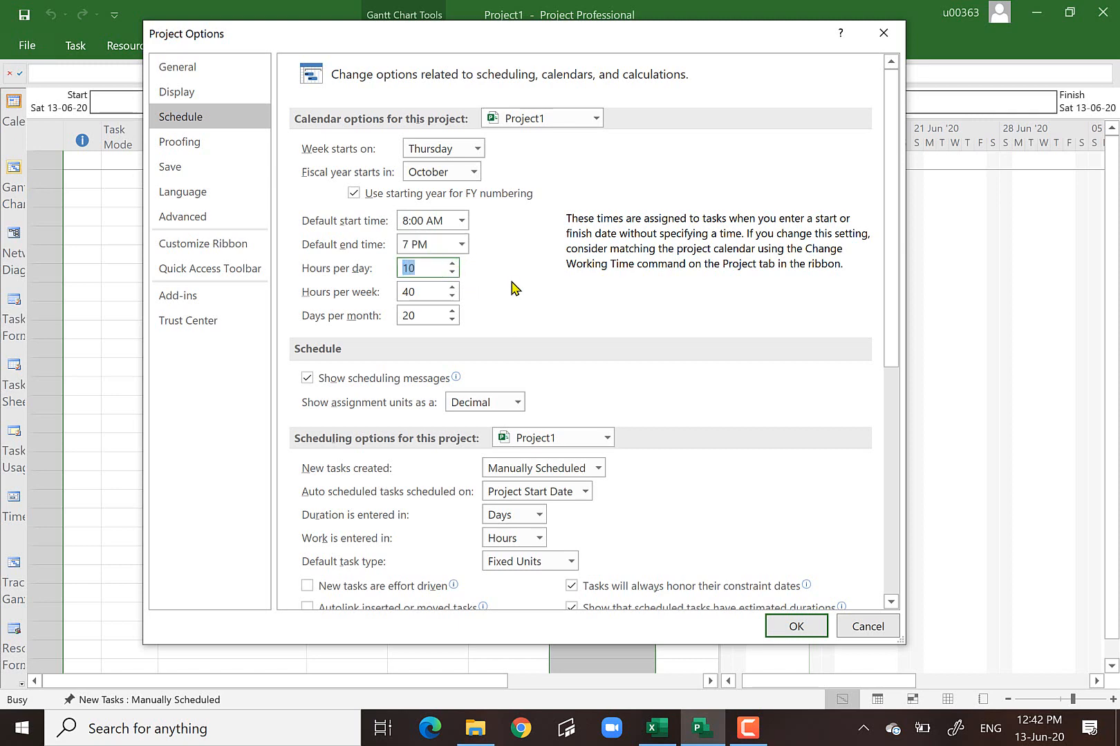
- Set the hours per week to 70 and the days per month to 30
{"action": "left_click", "coordinate": [454, 287]}
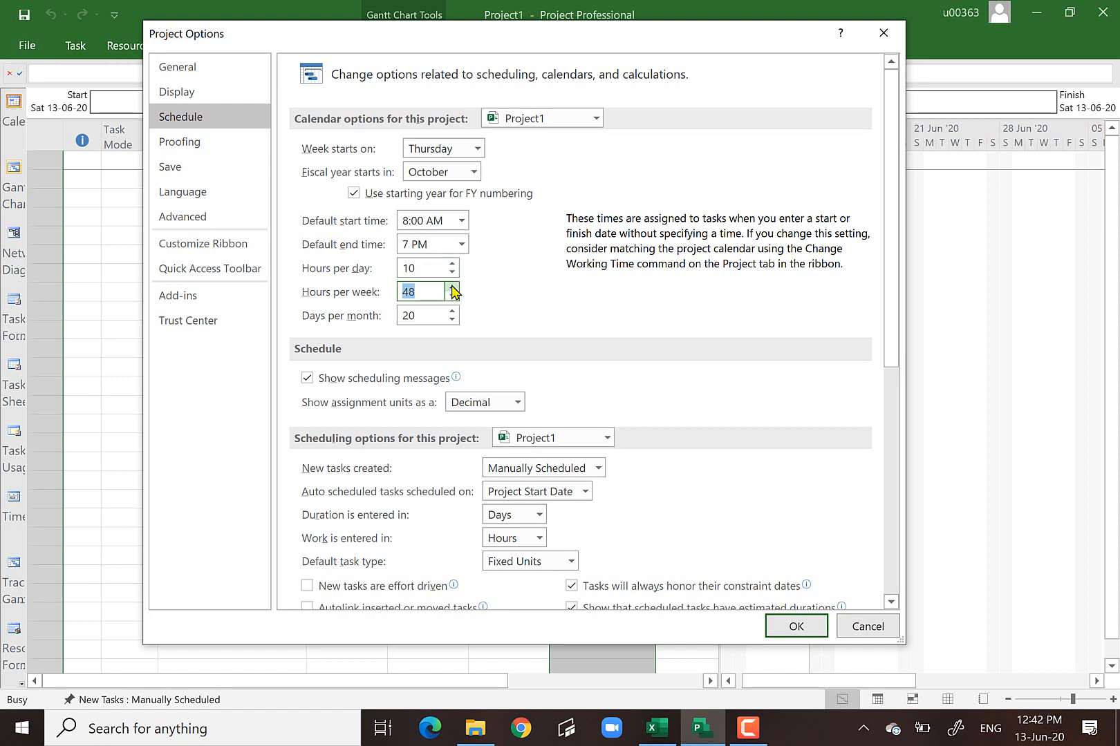
{"action": "type", "text": "70"}
{"action": "left_click", "coordinate": [451, 310]}
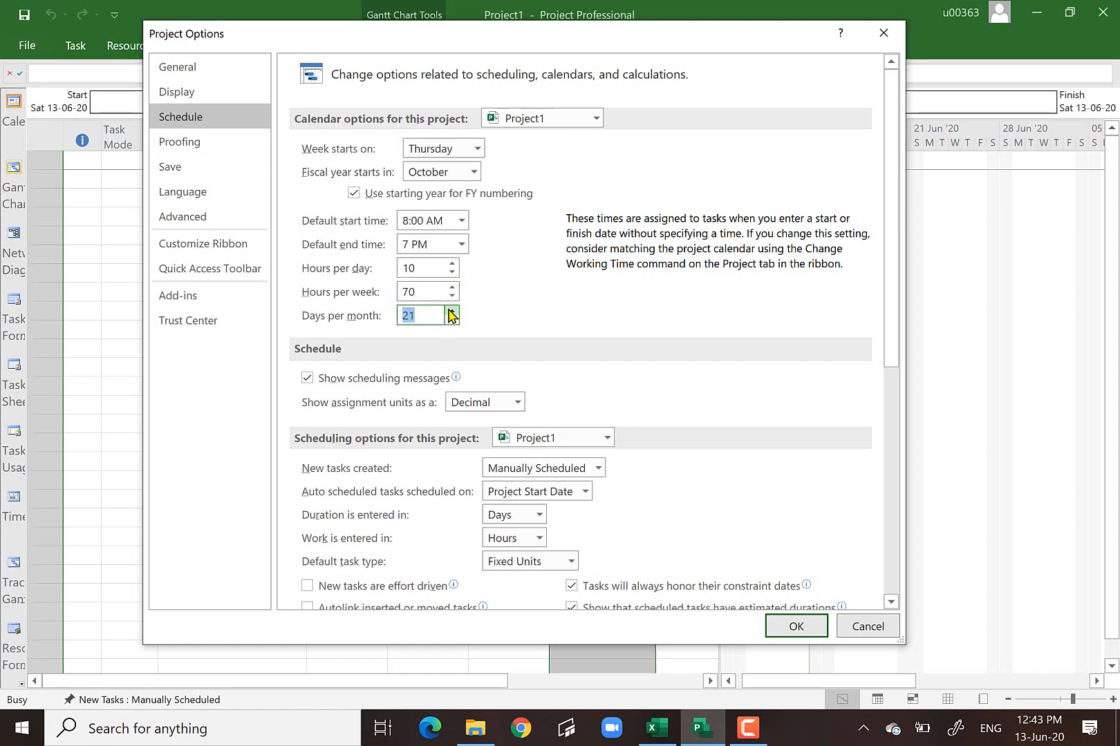
{"action": "type", "text": "30"}
- Show assignment units as Decimal and have new tasks created as Auto Scheduled
{"action": "left_click", "coordinate": [517, 402]}
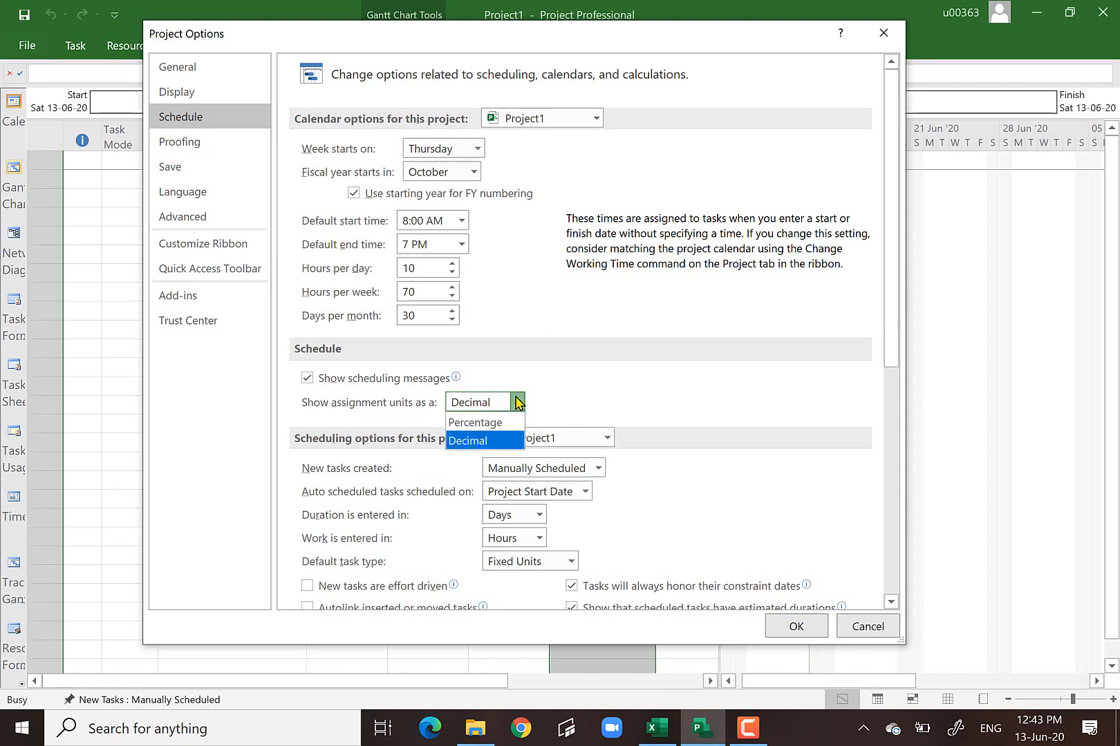
{"action": "left_click", "coordinate": [489, 442]}
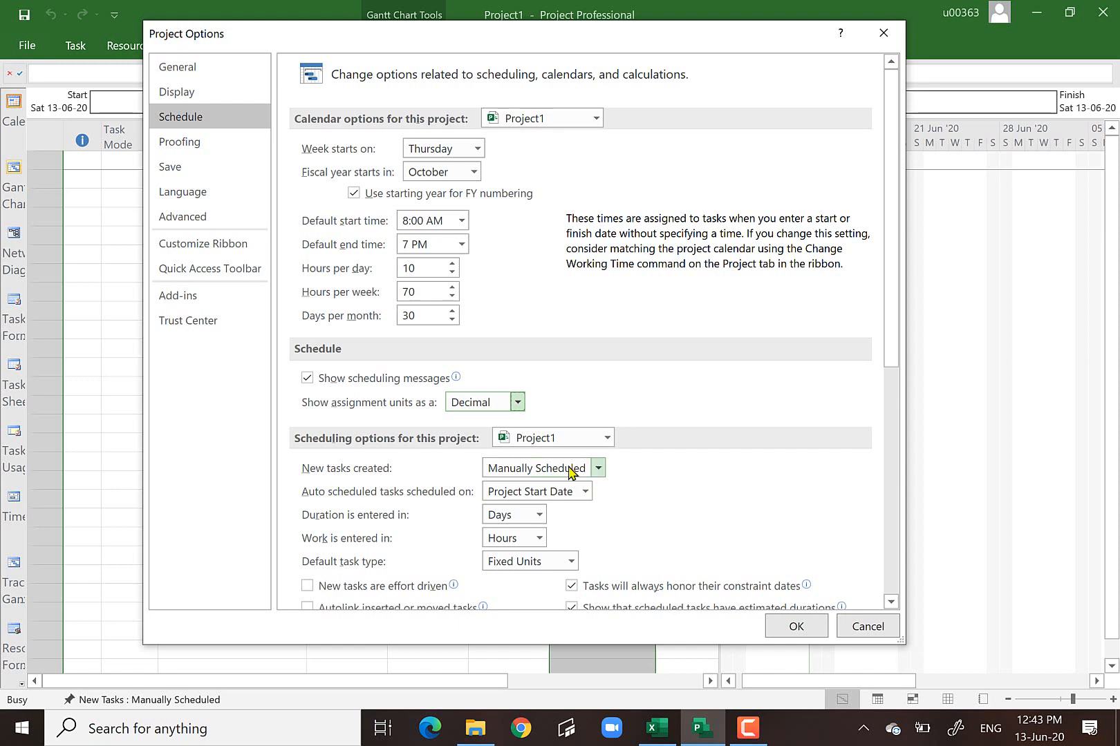
{"action": "left_click", "coordinate": [598, 469]}
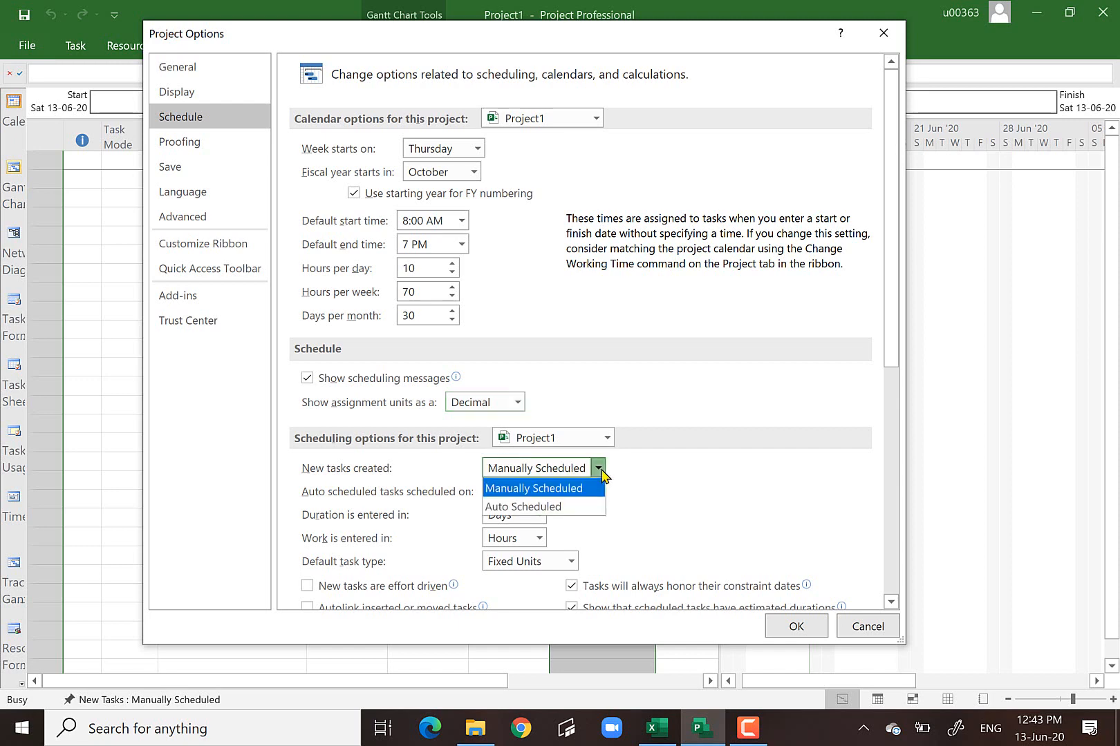
{"action": "left_click", "coordinate": [587, 507]}
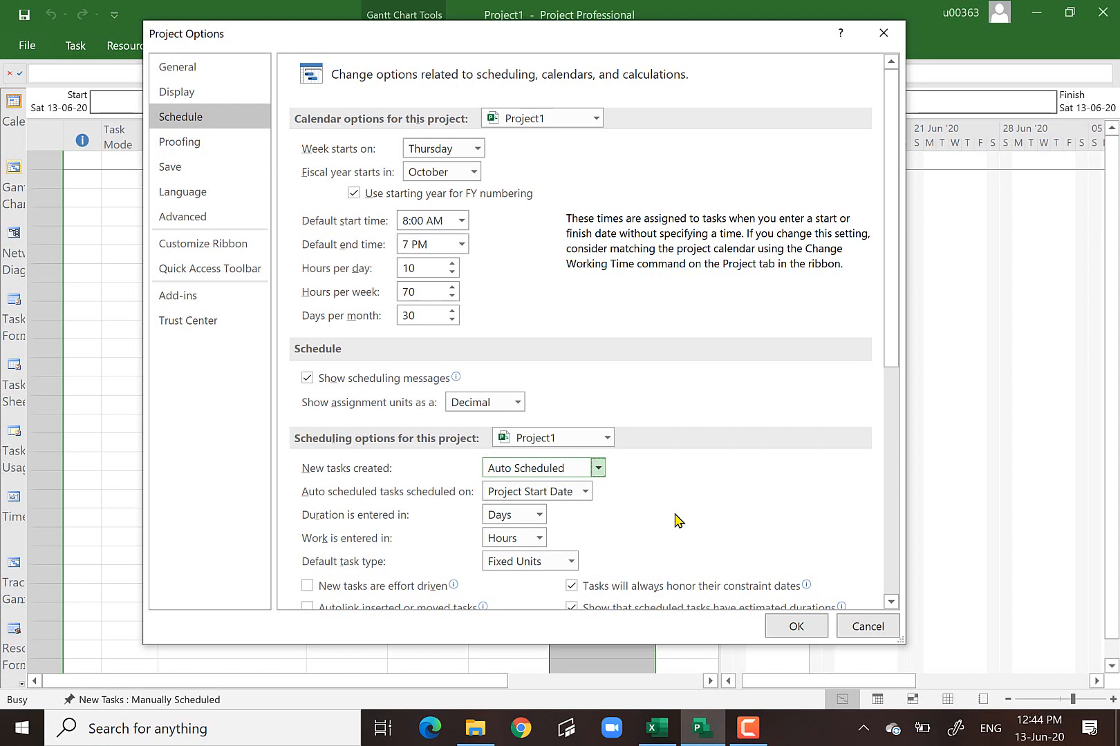
- Set the default task type in the project's scheduling options to Fixed Duration
{"action": "scroll", "coordinate": [748, 492], "scroll_direction": "down", "scroll_amount": 4}
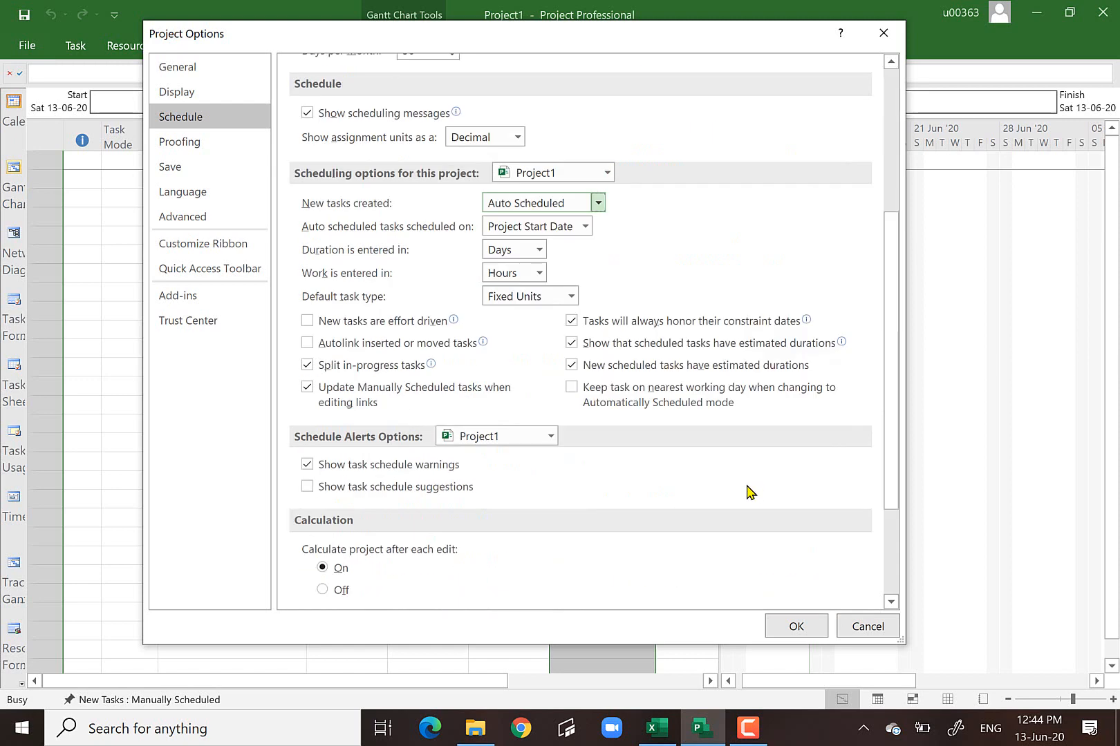
{"action": "scroll", "coordinate": [750, 492], "scroll_direction": "up", "scroll_amount": 1}
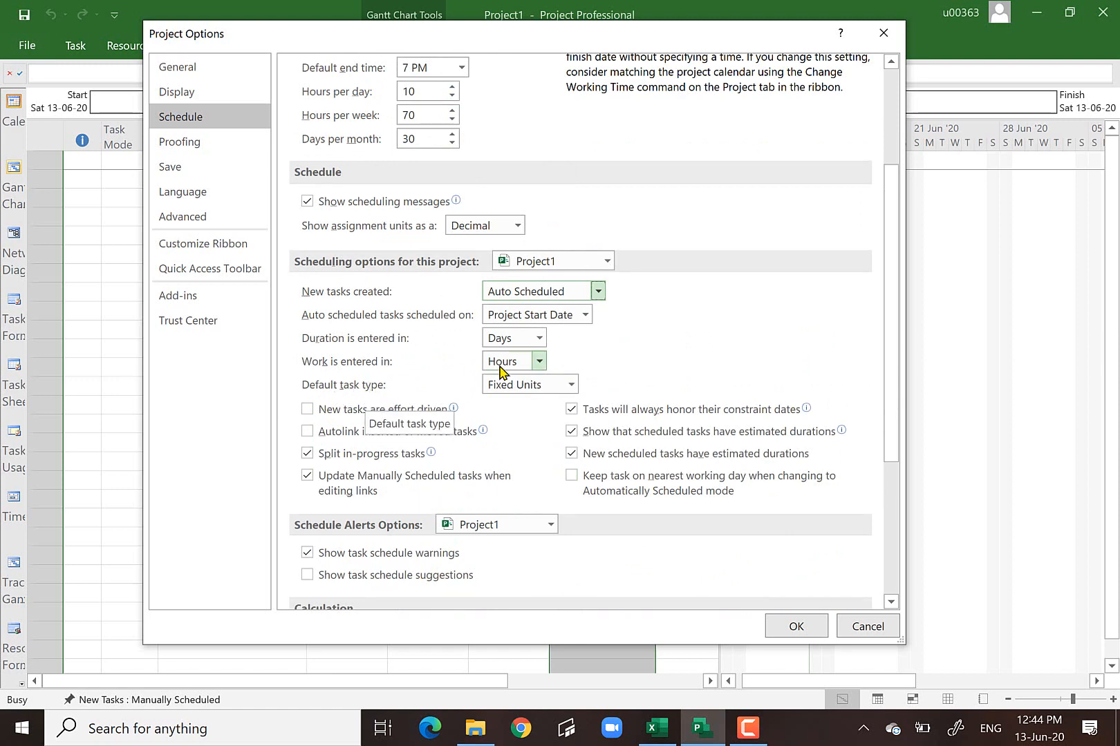
{"action": "left_click", "coordinate": [570, 386]}
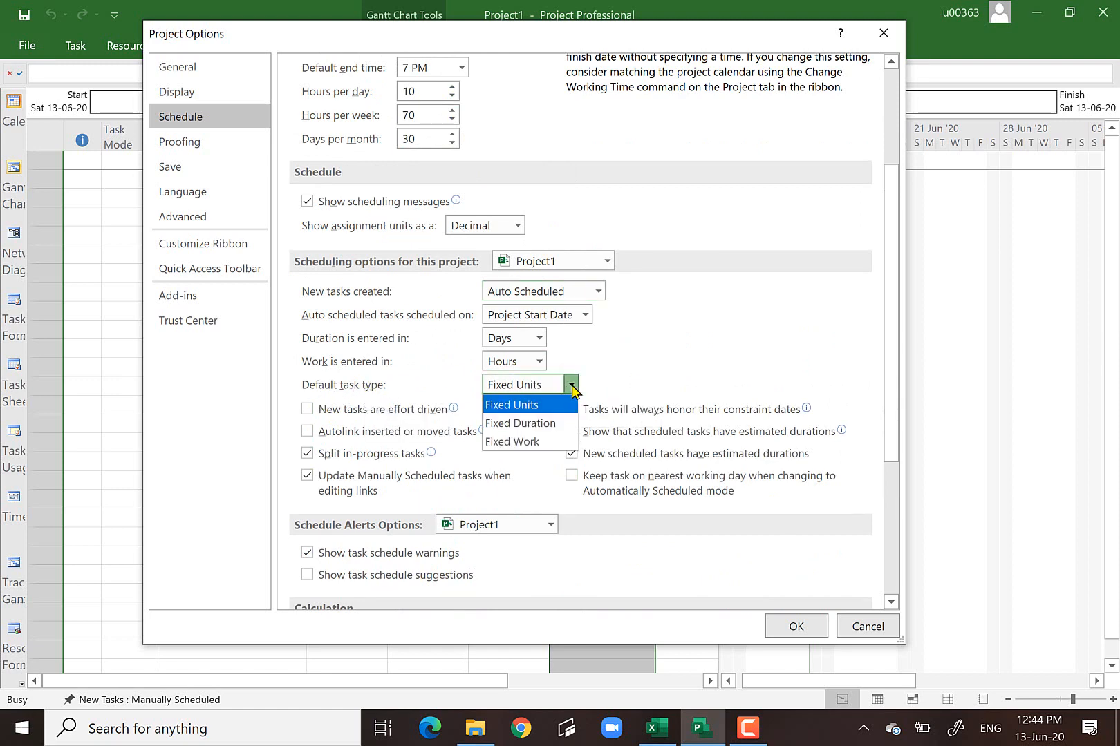
{"action": "left_click", "coordinate": [552, 424]}
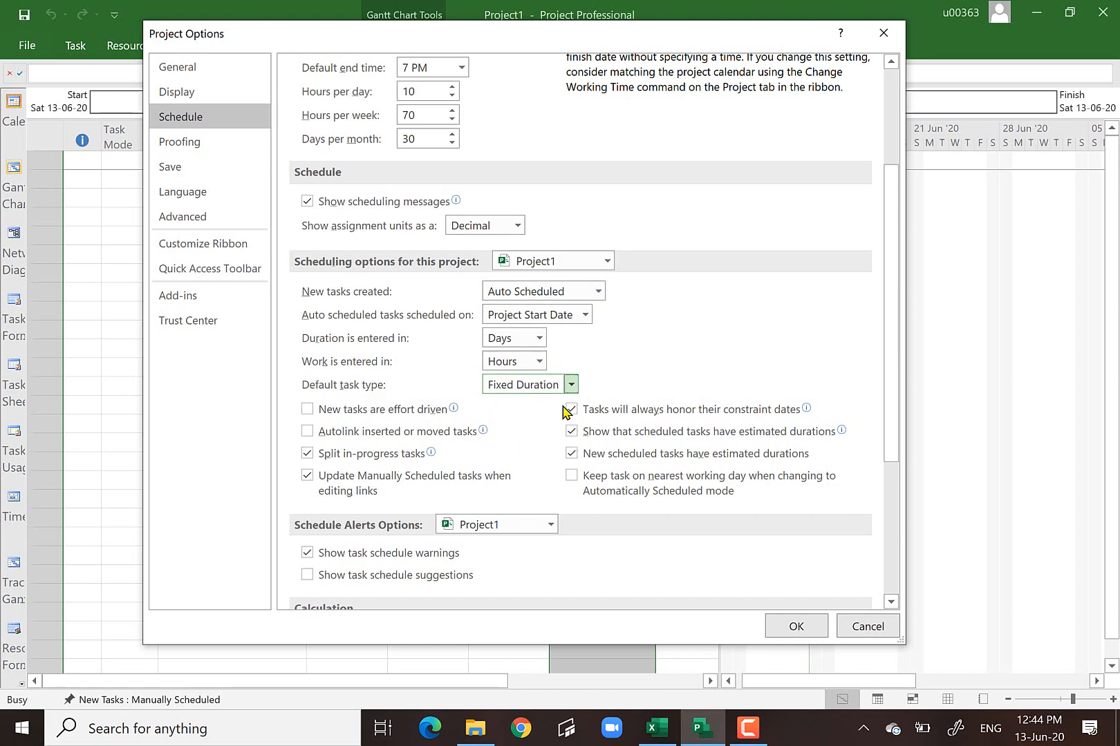
- Try effort-driven new tasks with the Fixed Units and Fixed Work types, and restore Fixed Duration without effort-driven tasks
{"action": "left_click", "coordinate": [306, 409]}
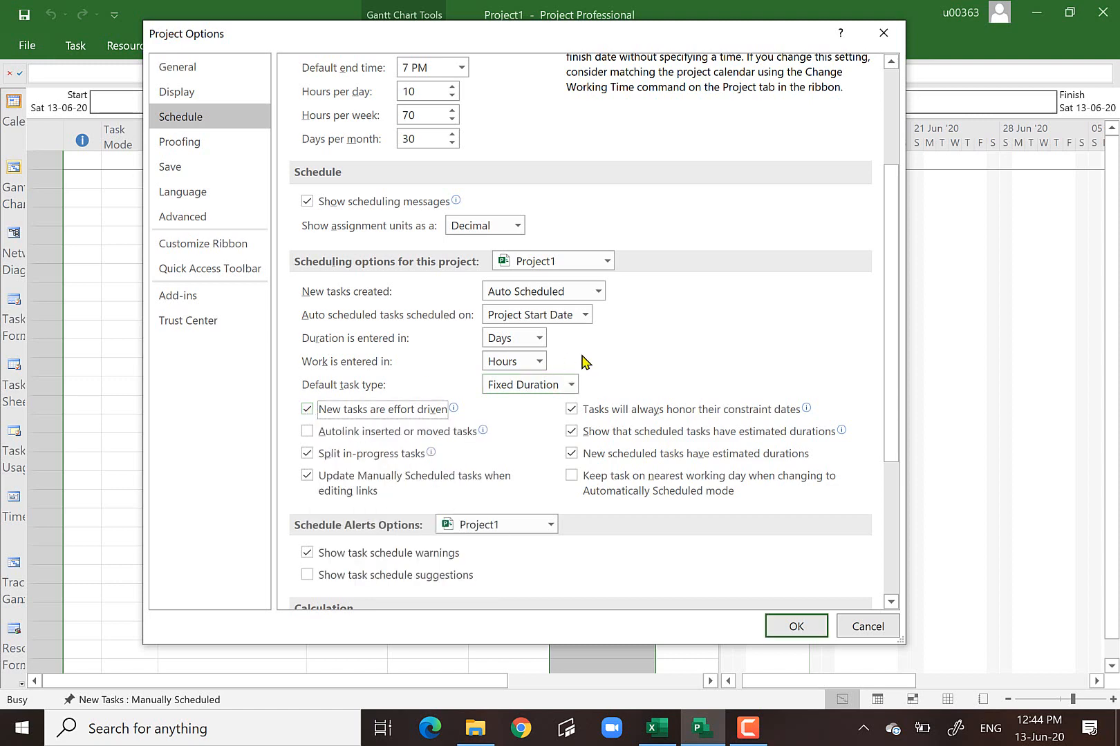
{"action": "left_click", "coordinate": [571, 384]}
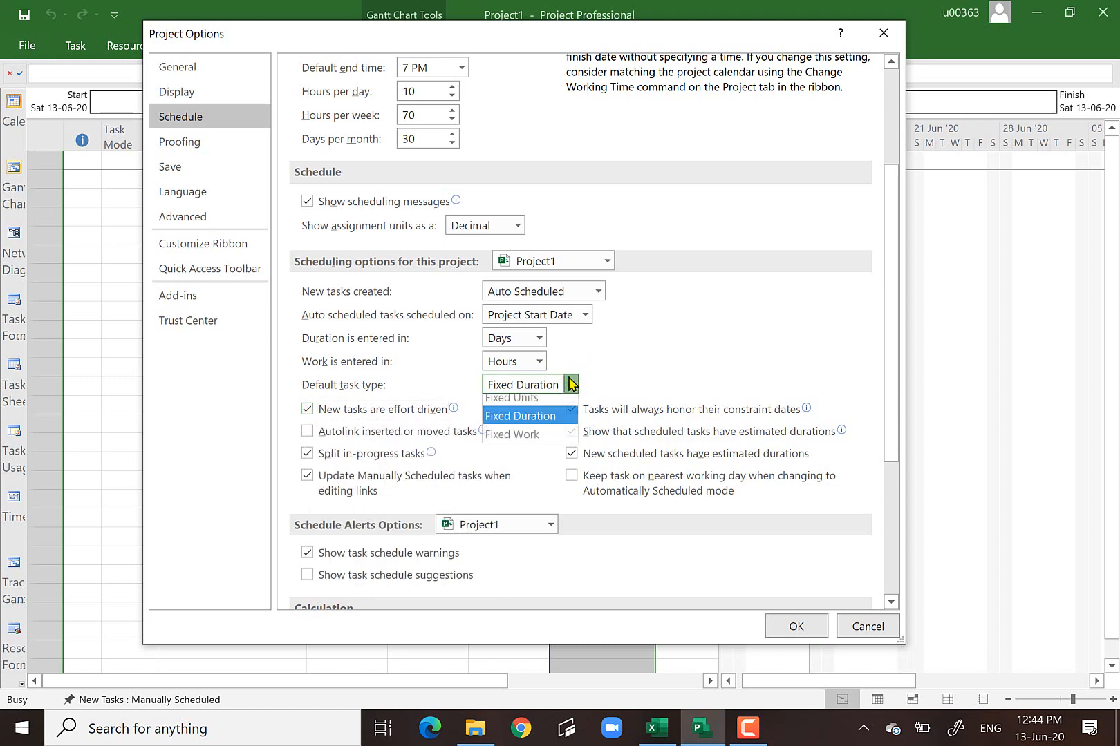
{"action": "left_click", "coordinate": [544, 404]}
{"action": "left_click", "coordinate": [571, 384]}
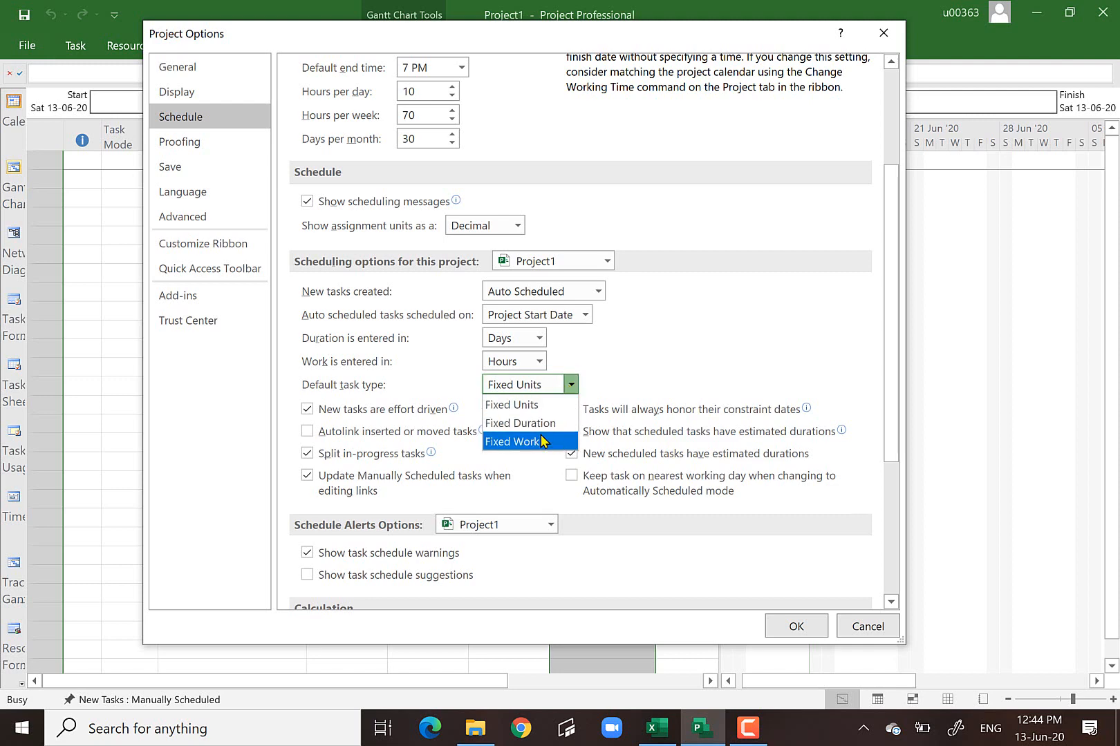
{"action": "left_click", "coordinate": [544, 441]}
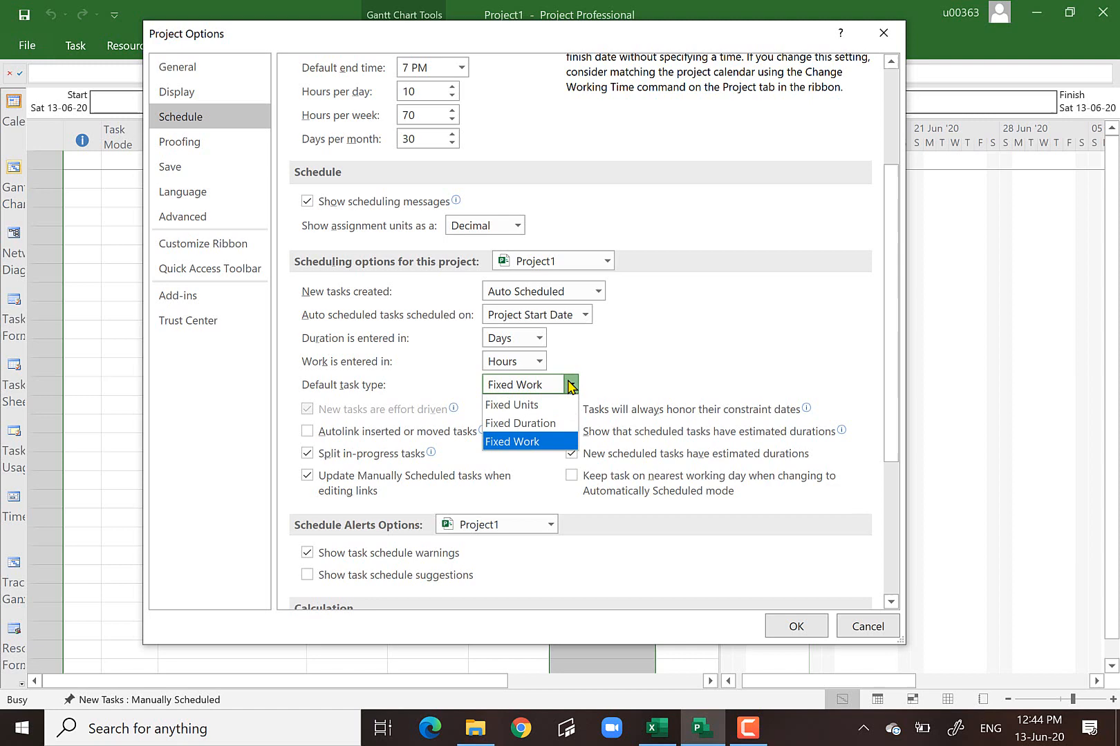
{"action": "left_click", "coordinate": [553, 423]}
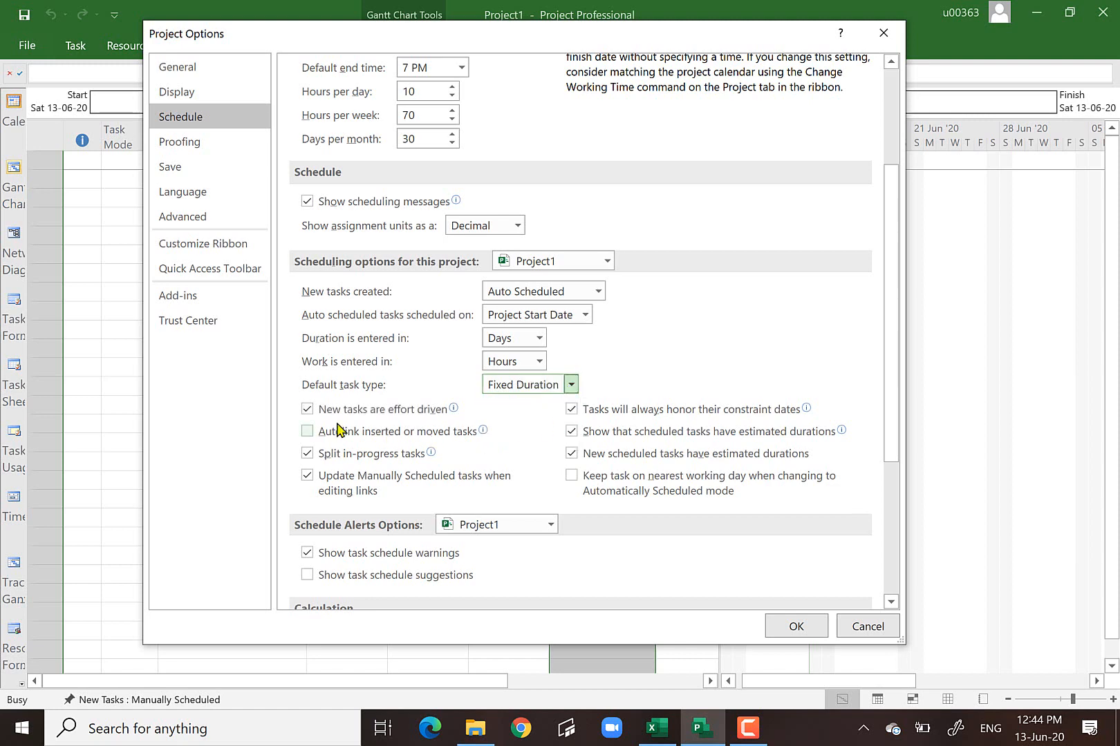
{"action": "left_click", "coordinate": [307, 410]}
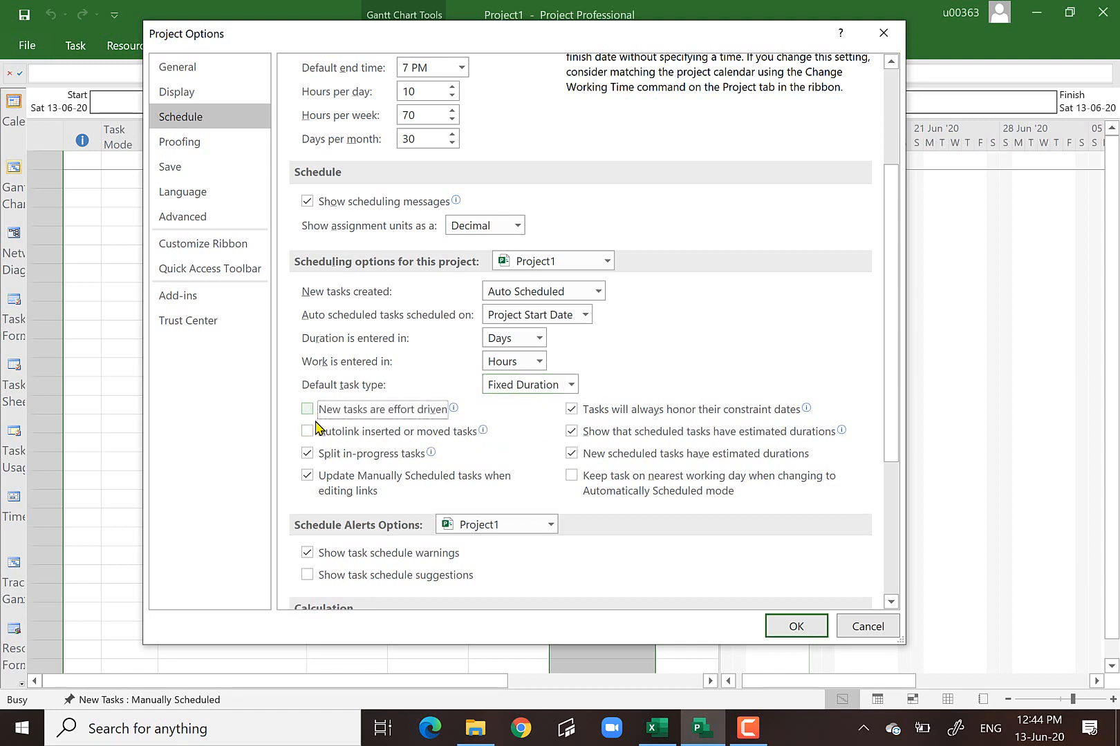
- Enable autolinking of inserted or moved tasks and keeping tasks on the nearest working day when changing to Automatically Scheduled mode
{"action": "left_click", "coordinate": [307, 431]}
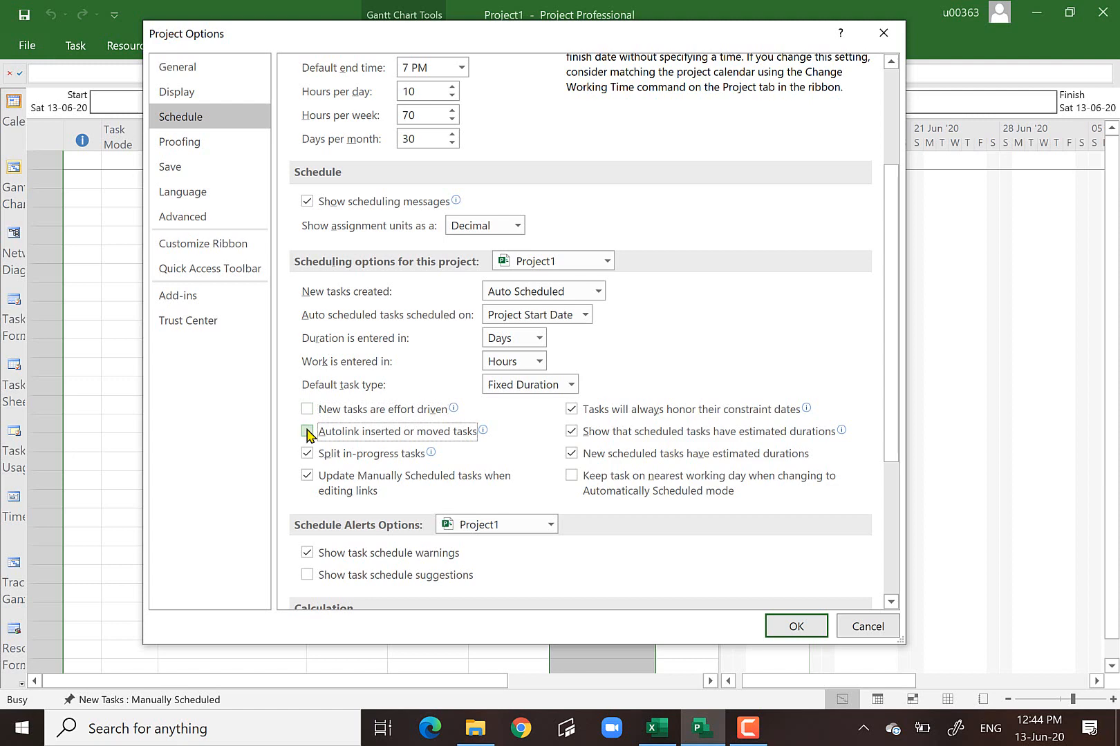
{"action": "left_click", "coordinate": [572, 476]}
{"action": "scroll", "coordinate": [766, 507], "scroll_direction": "down", "scroll_amount": 3}
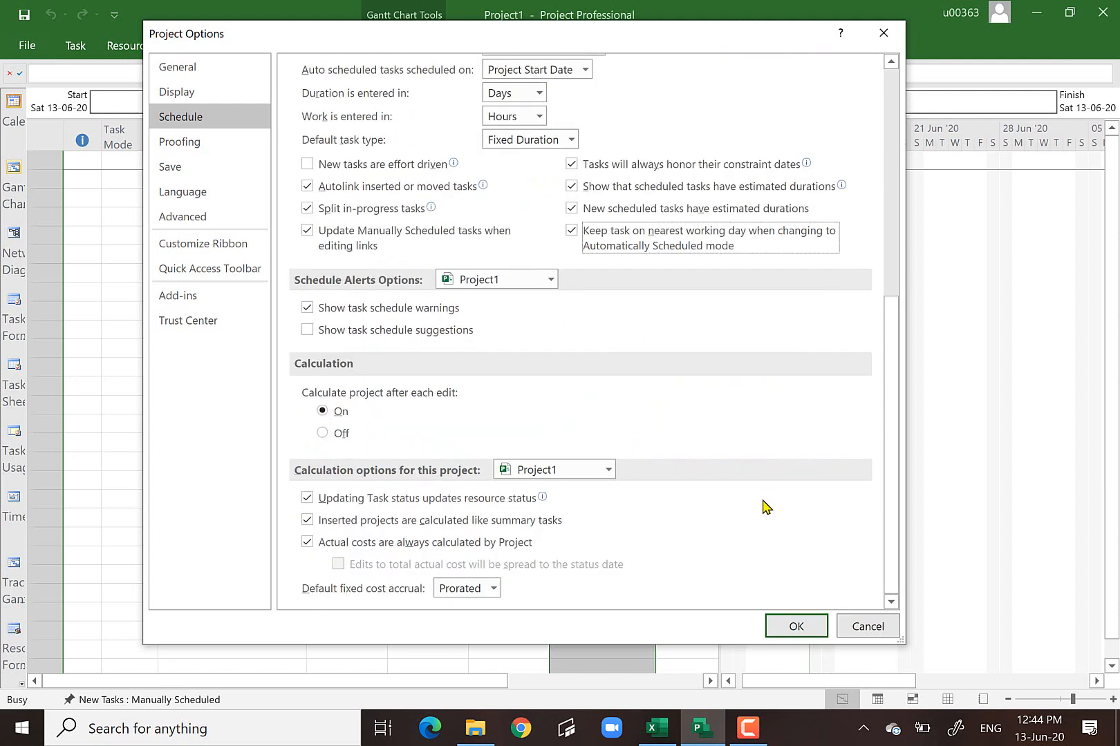
{"action": "scroll", "coordinate": [763, 507], "scroll_direction": "up", "scroll_amount": 5}
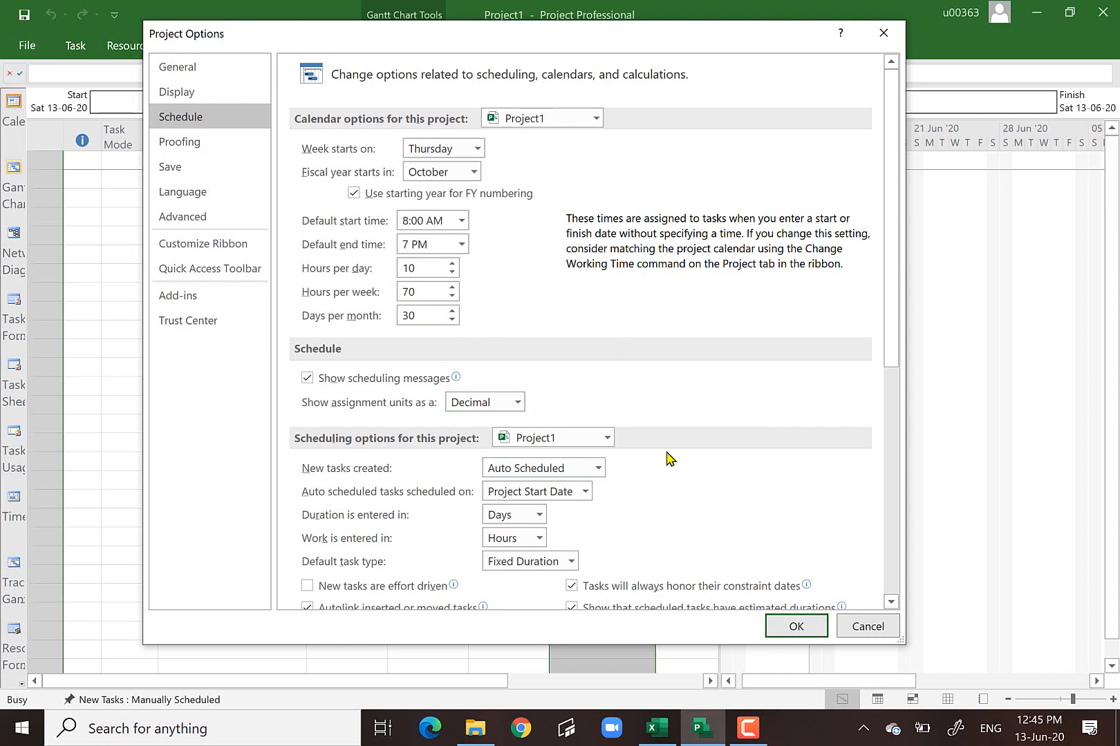
{"action": "scroll", "coordinate": [664, 456], "scroll_direction": "down", "scroll_amount": 5}
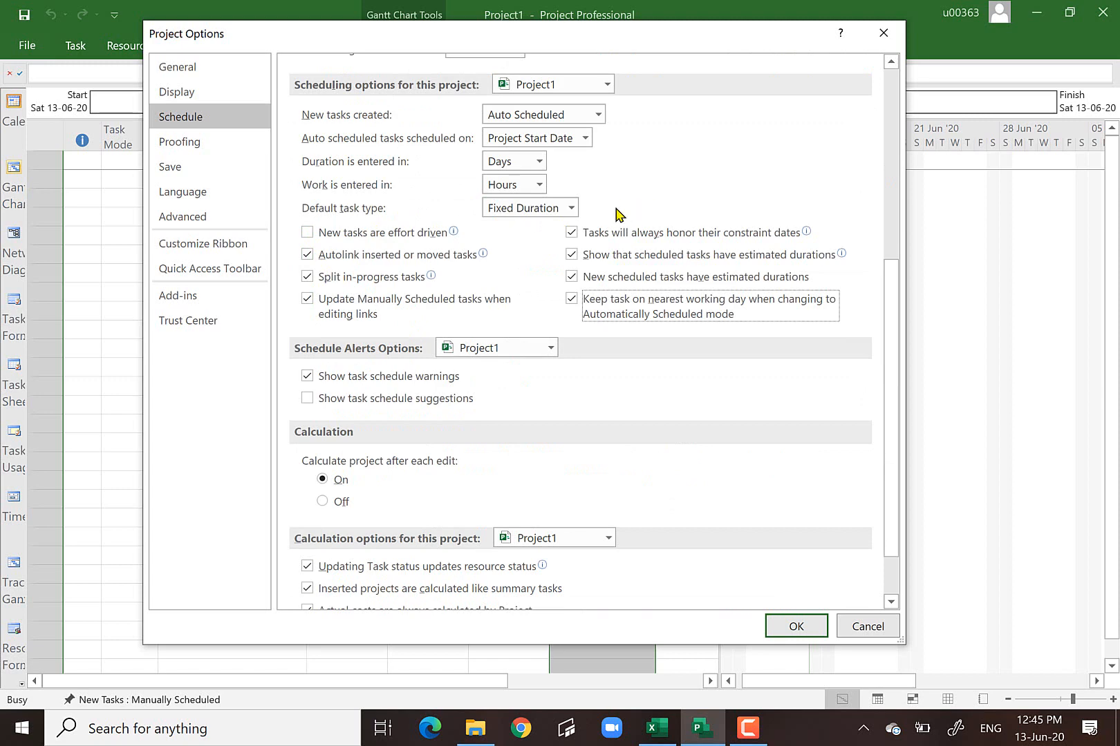
{"action": "scroll", "coordinate": [617, 214], "scroll_direction": "up", "scroll_amount": 5}
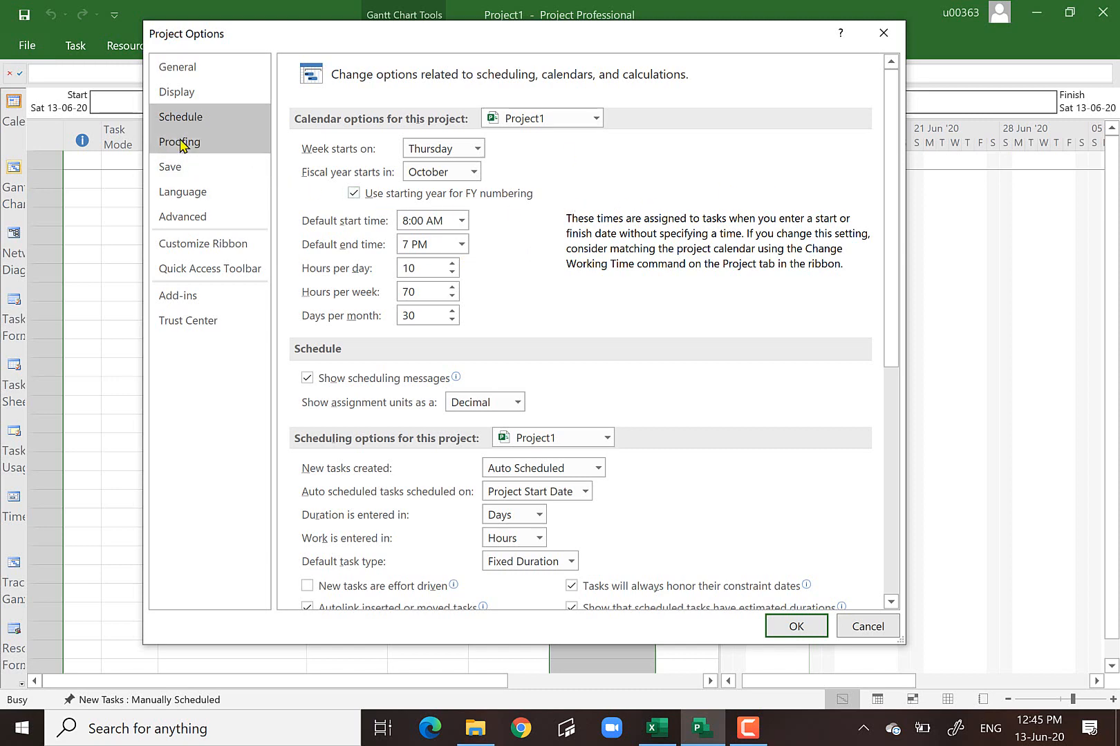
- Toggle the automatic saving of projects in the save options
{"action": "left_click", "coordinate": [178, 167]}
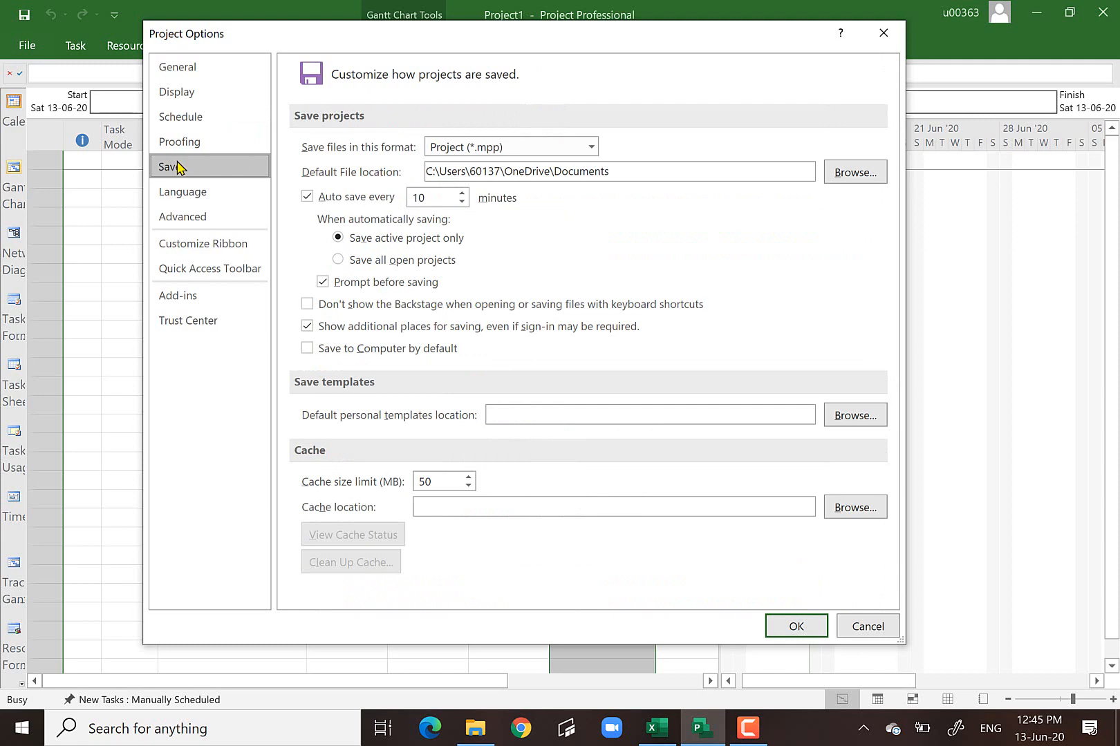
{"action": "left_click", "coordinate": [308, 197]}
- Enable all advanced calculation options: moving completed and remaining parts to the status date, spreading % complete edits to the status date, and calculating multiple critical paths
{"action": "left_click", "coordinate": [178, 219]}
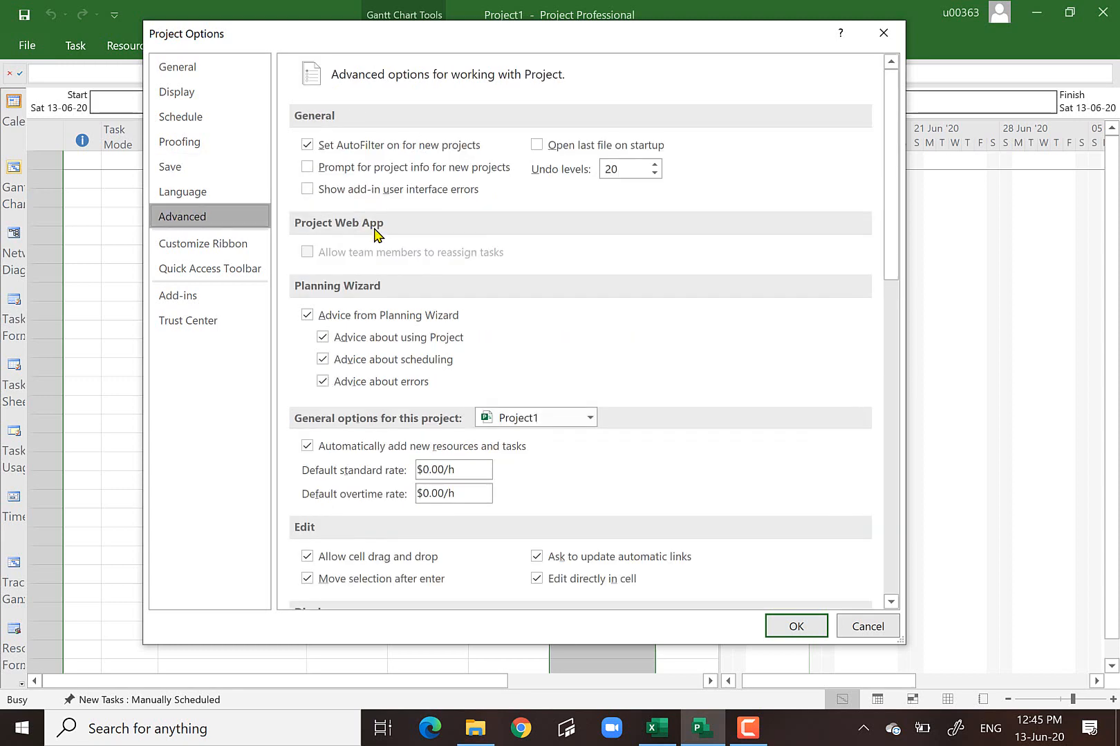
{"action": "scroll", "coordinate": [642, 256], "scroll_direction": "down", "scroll_amount": 5}
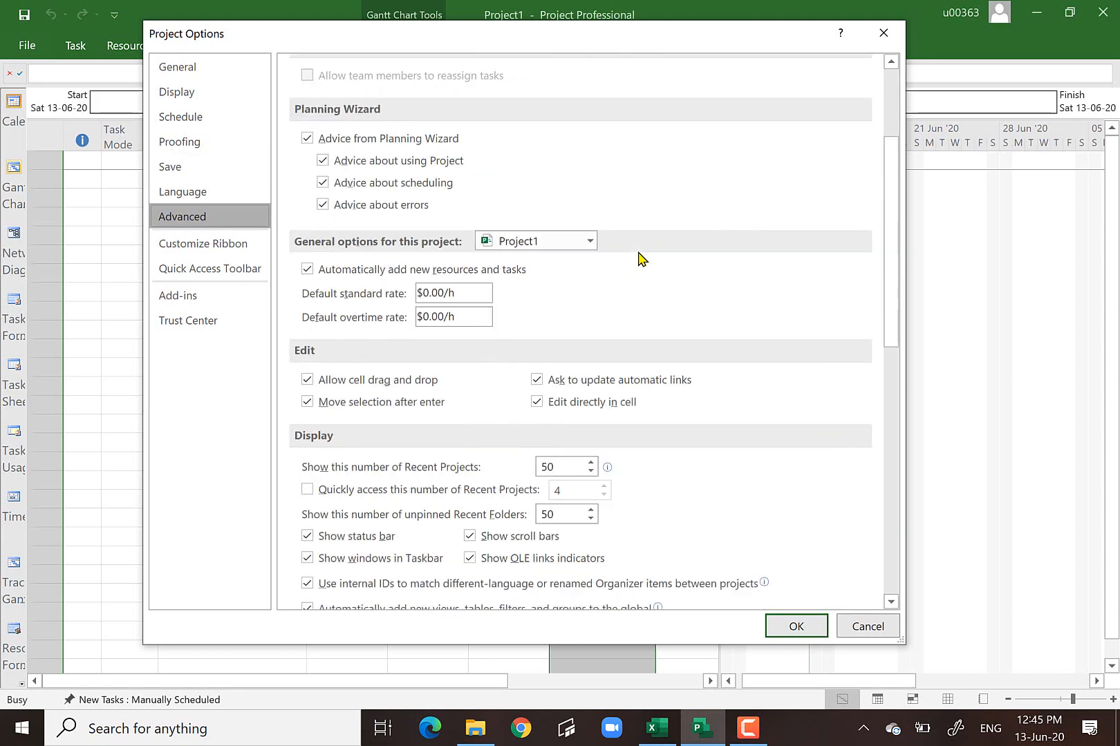
{"action": "scroll", "coordinate": [625, 242], "scroll_direction": "up", "scroll_amount": 7}
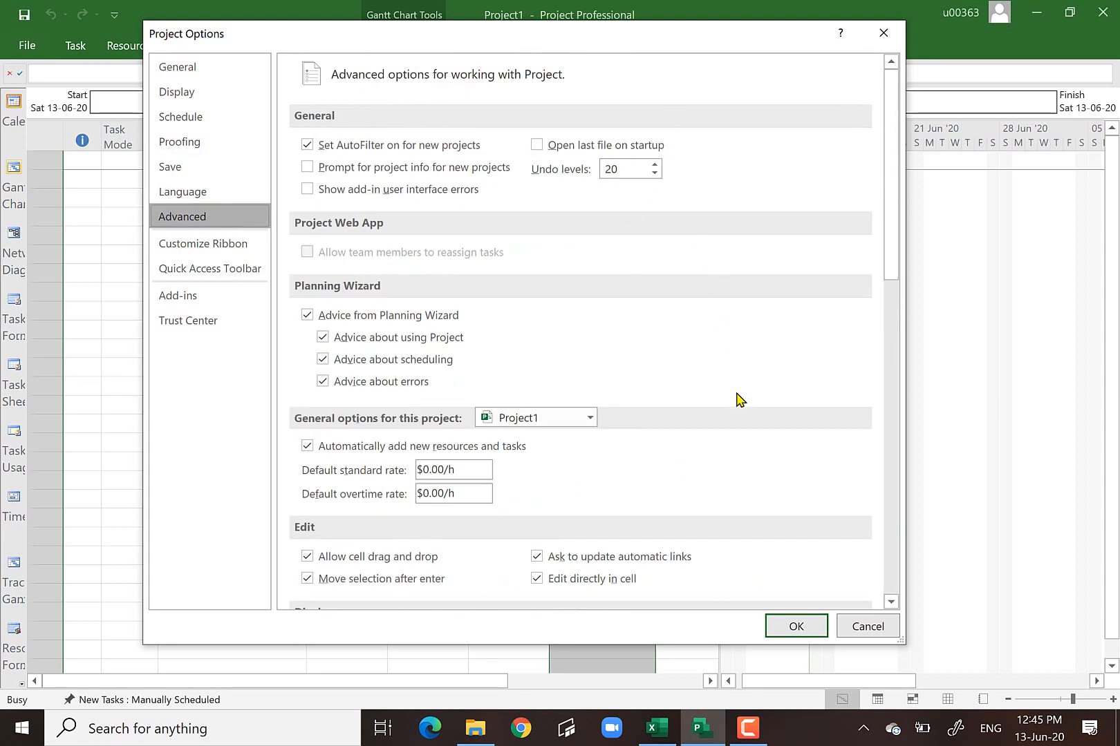
{"action": "scroll", "coordinate": [738, 399], "scroll_direction": "down", "scroll_amount": 12}
{"action": "scroll", "coordinate": [738, 399], "scroll_direction": "down", "scroll_amount": 14}
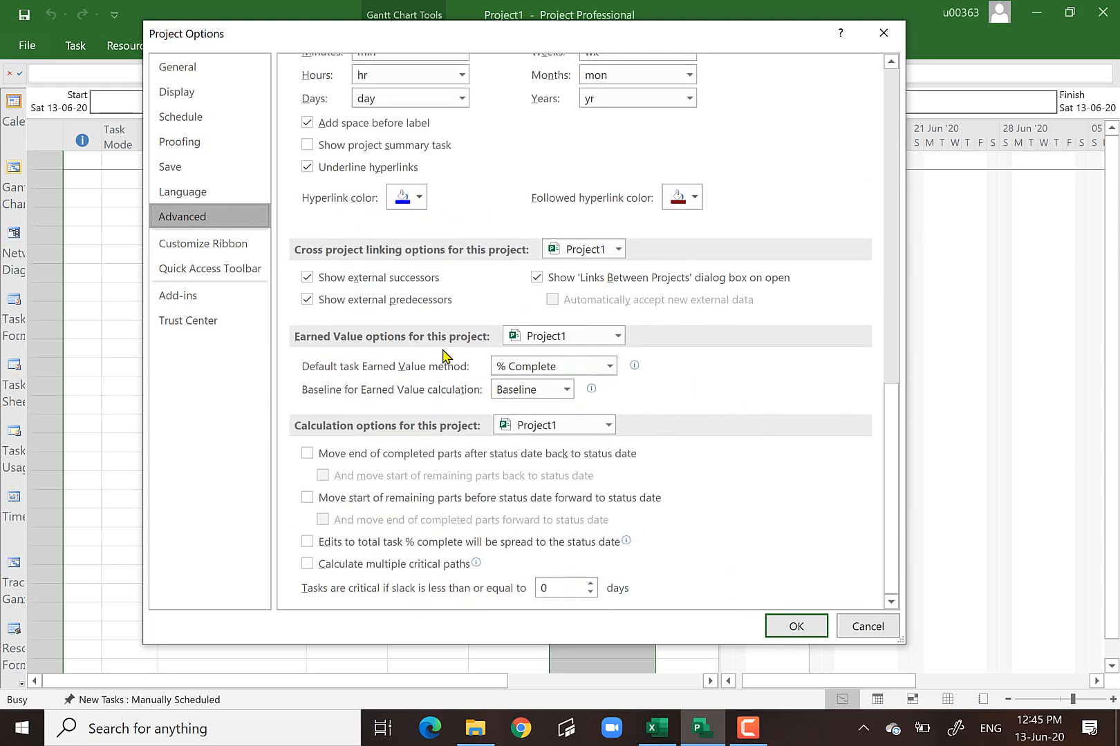
{"action": "left_click", "coordinate": [308, 454]}
{"action": "left_click", "coordinate": [322, 475]}
{"action": "left_click", "coordinate": [313, 498]}
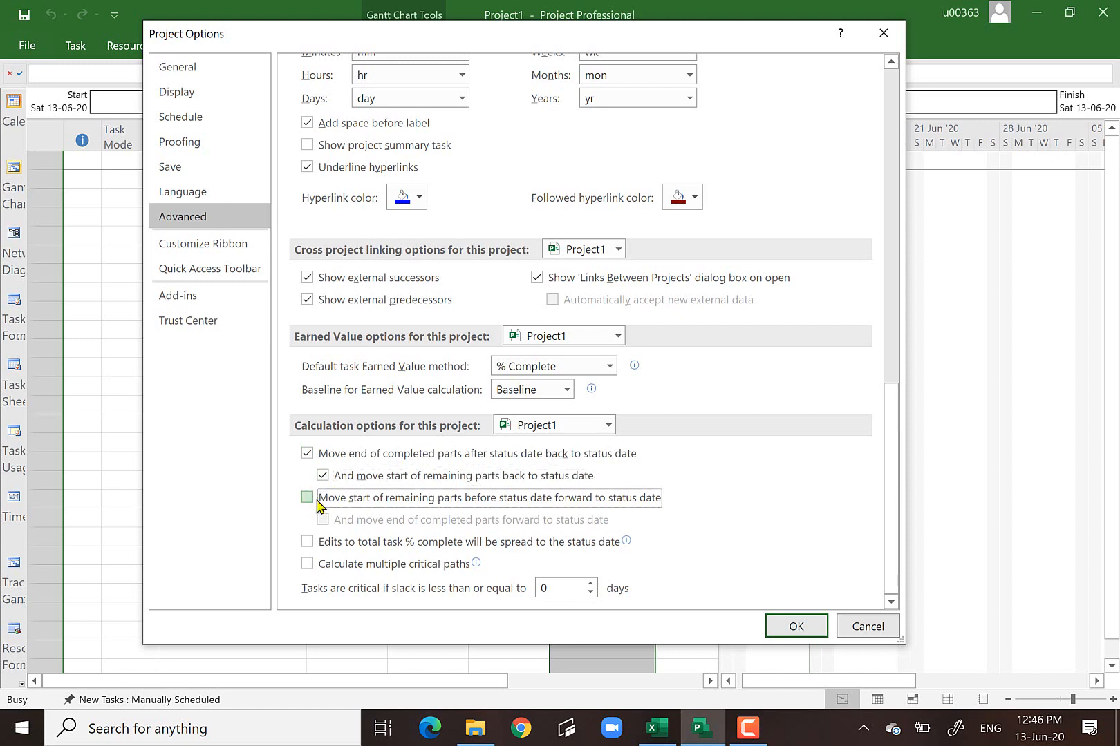
{"action": "left_click", "coordinate": [323, 520]}
{"action": "left_click", "coordinate": [307, 542]}
{"action": "left_click", "coordinate": [308, 564]}
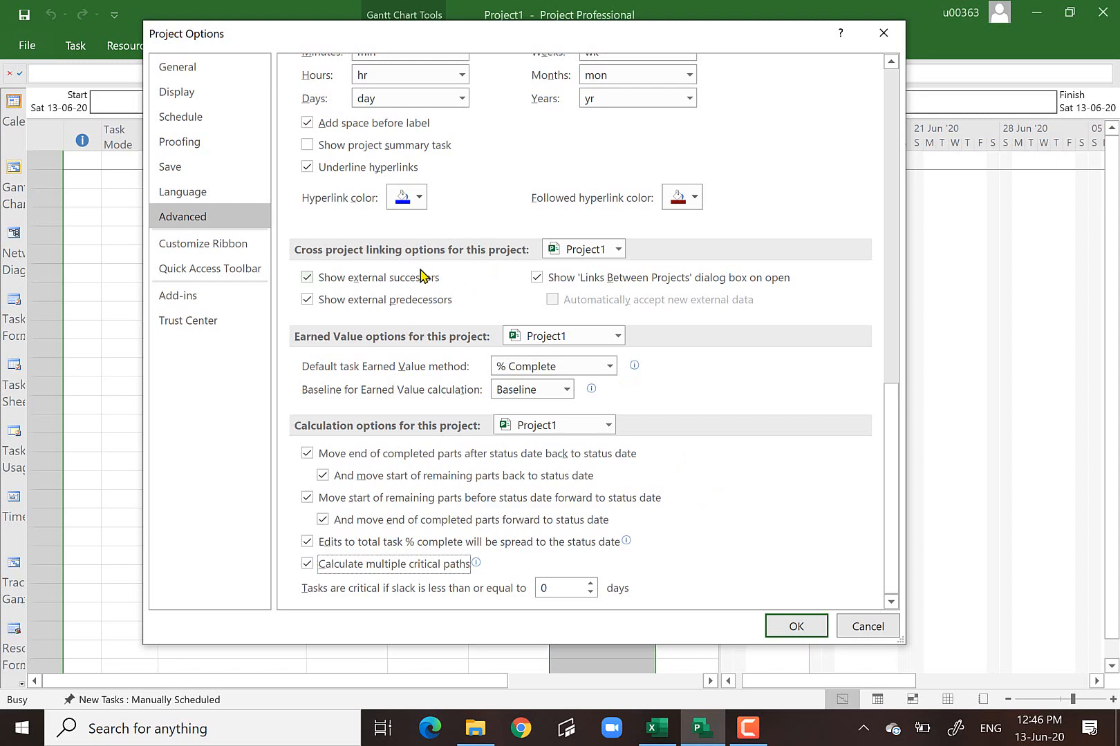
- Check in the Trust Center that loading files with legacy or non-default formats is allowed, and apply the project options
{"action": "left_click", "coordinate": [188, 322]}
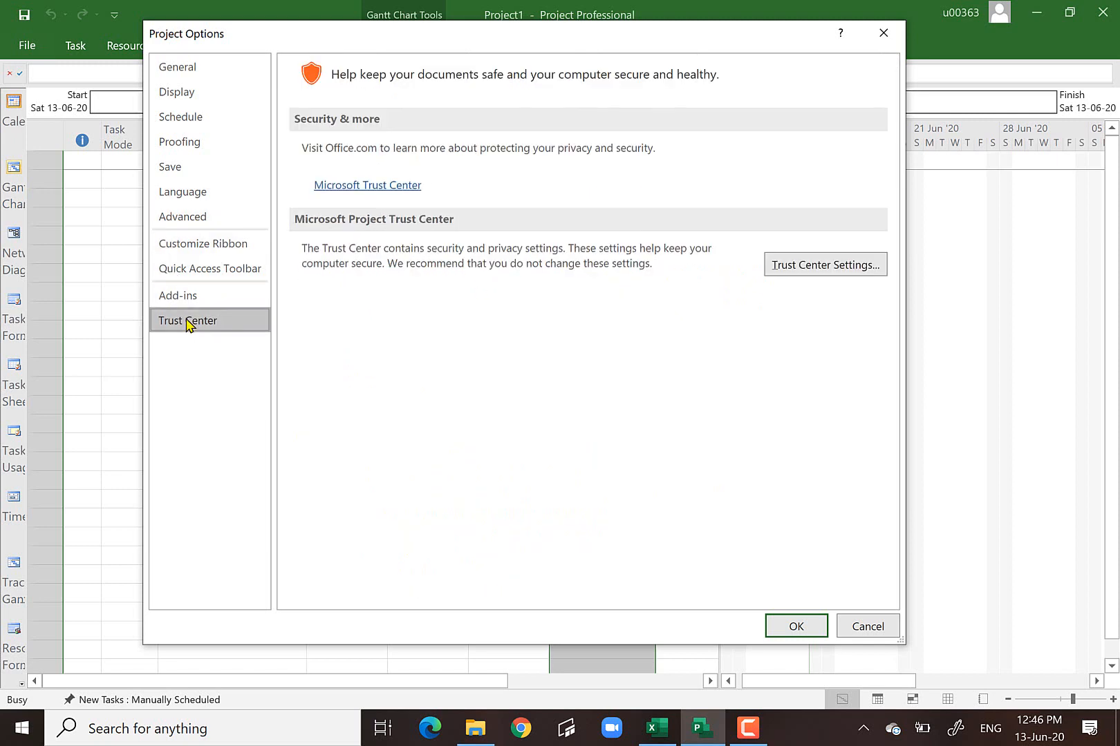
{"action": "left_click", "coordinate": [819, 268]}
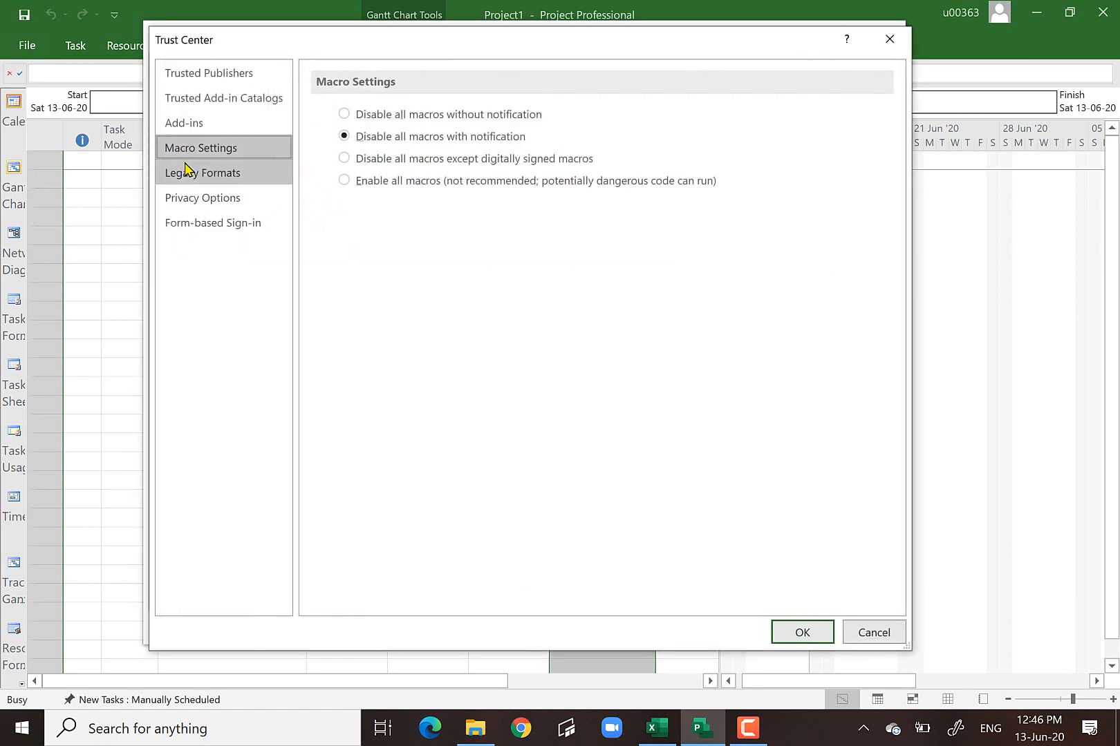
{"action": "left_click", "coordinate": [210, 178]}
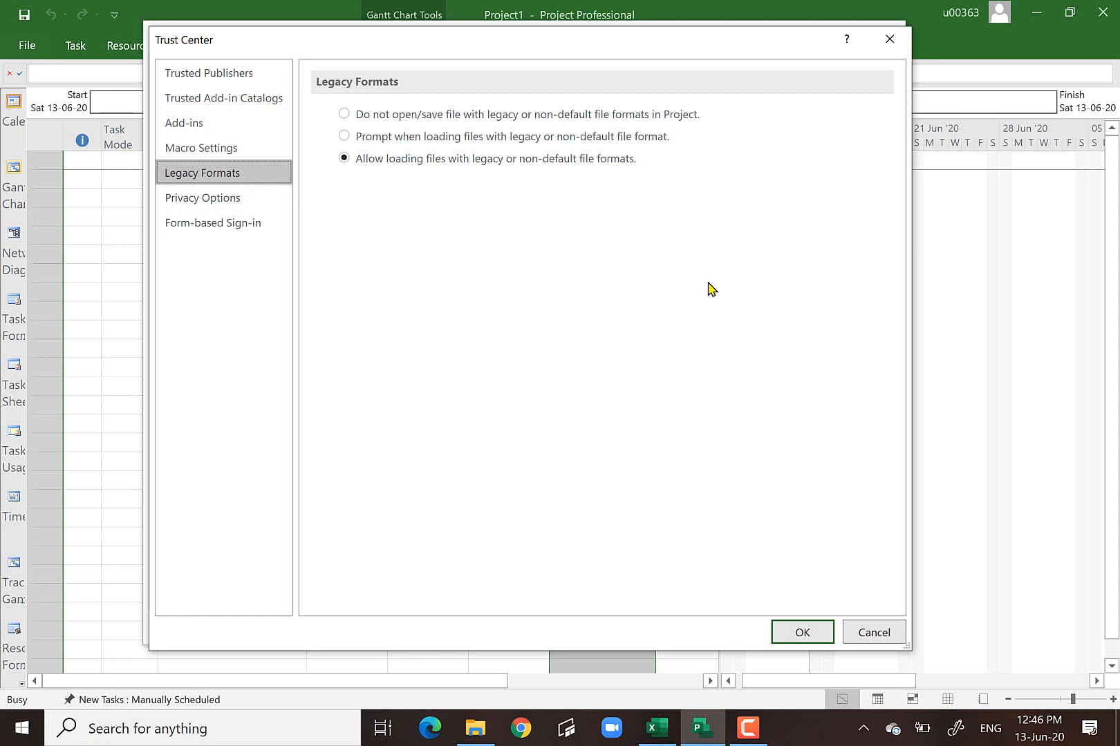
{"action": "left_click", "coordinate": [803, 635]}
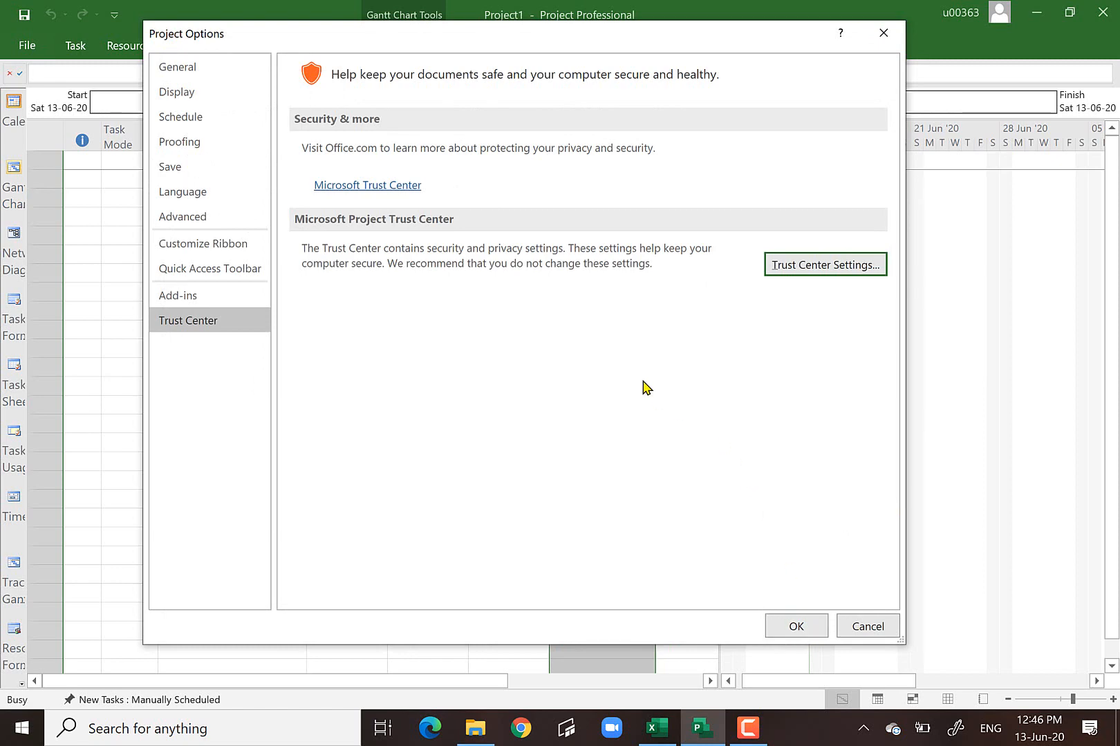
{"action": "left_click", "coordinate": [796, 626]}
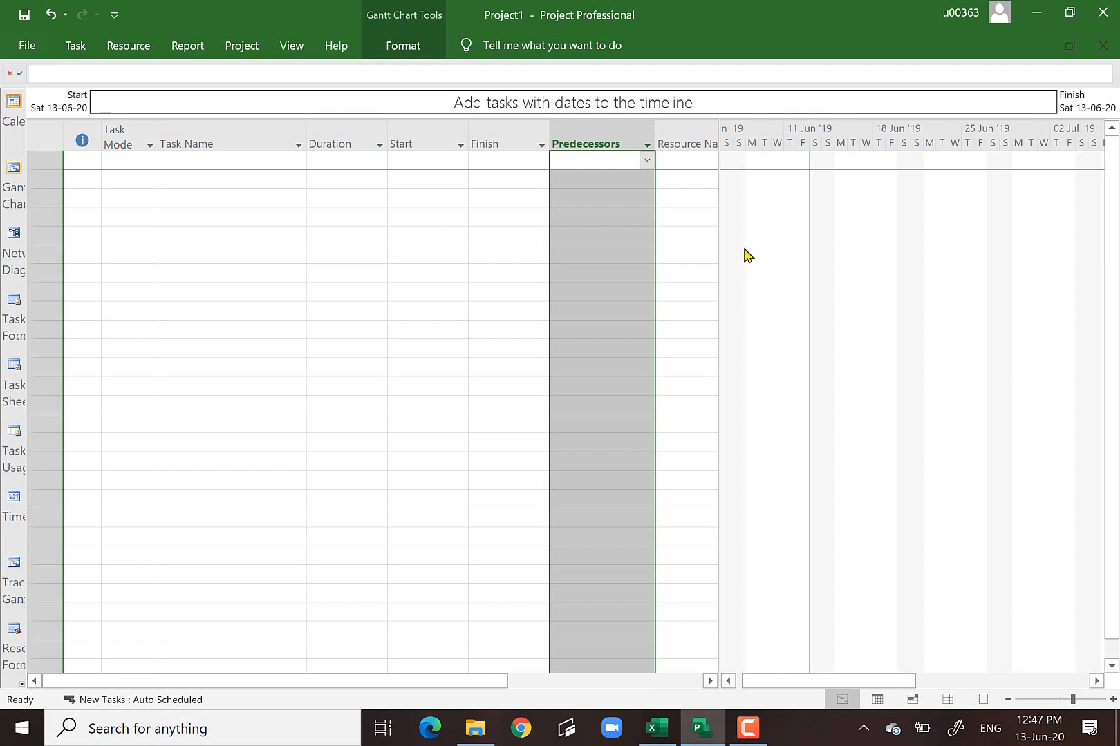
- Widen the Gantt chart area beside the task table and open the working time settings for the Standard (Project Calendar)
{"action": "left_click_drag", "start_coordinate": [717, 157], "coordinate": [567, 188]}
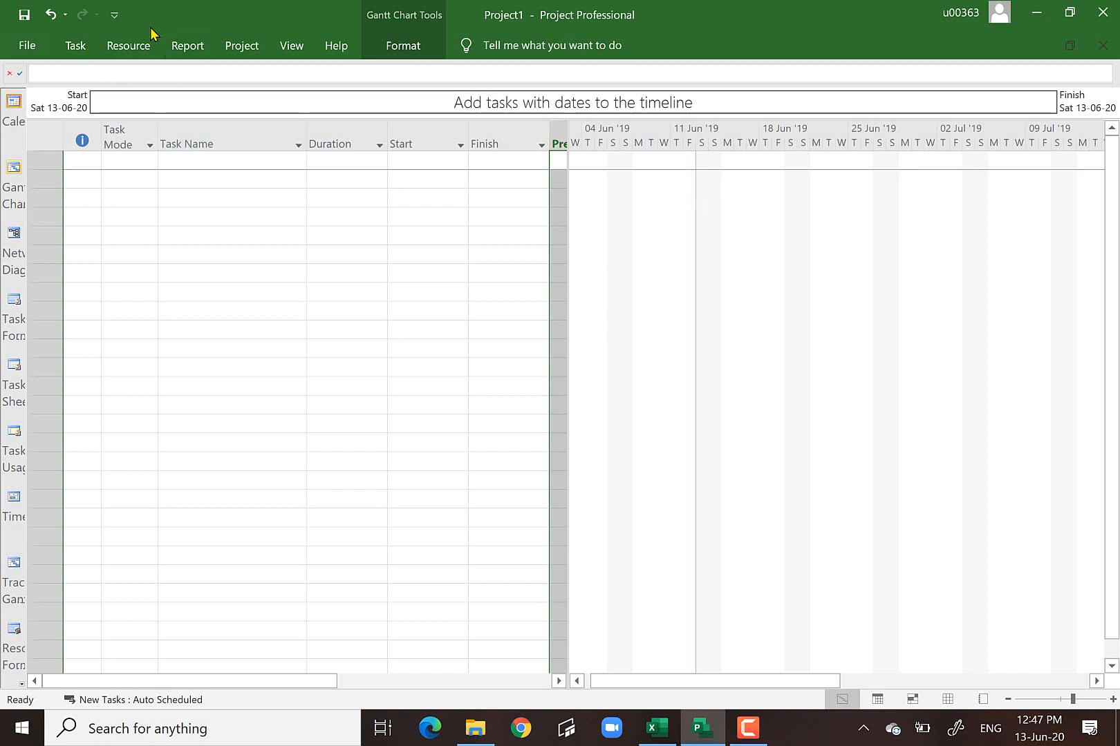
{"action": "left_click", "coordinate": [244, 47]}
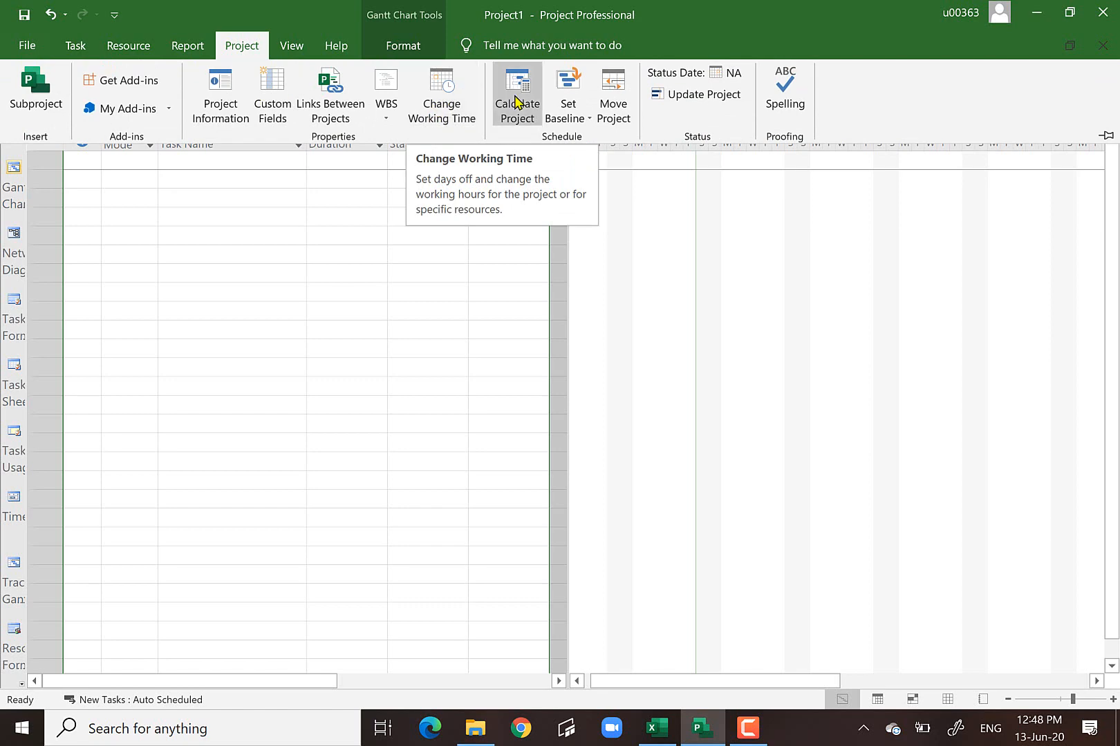
{"action": "left_click", "coordinate": [447, 105]}
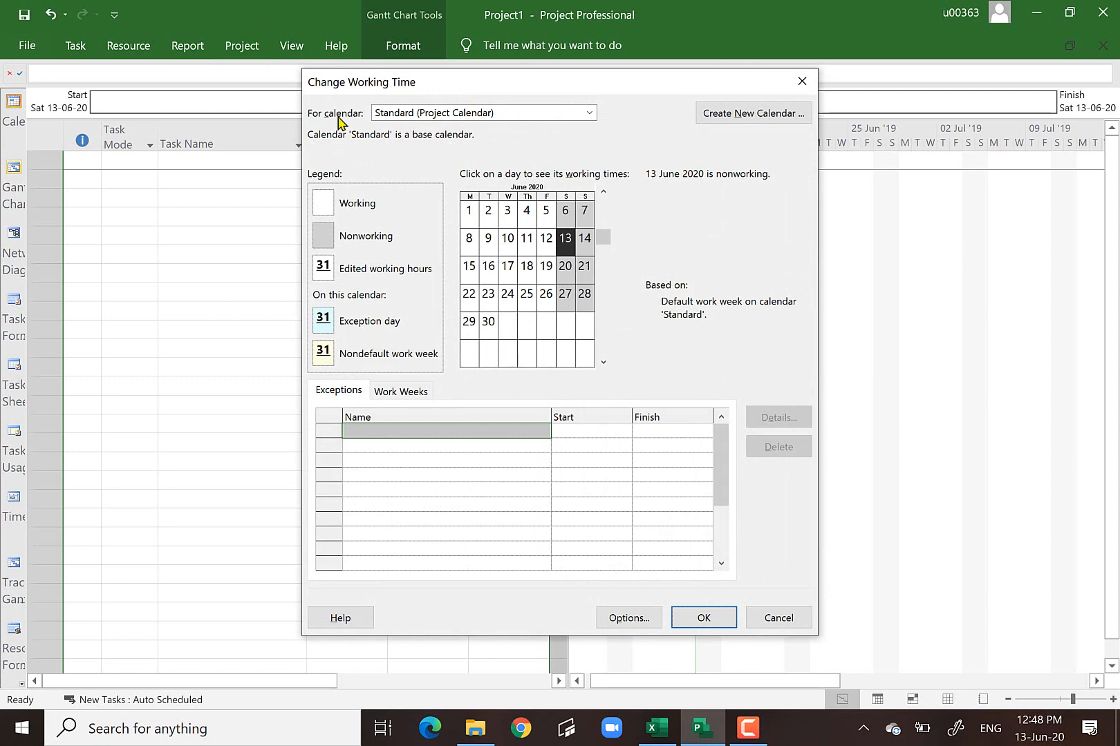
{"action": "left_click", "coordinate": [590, 114]}
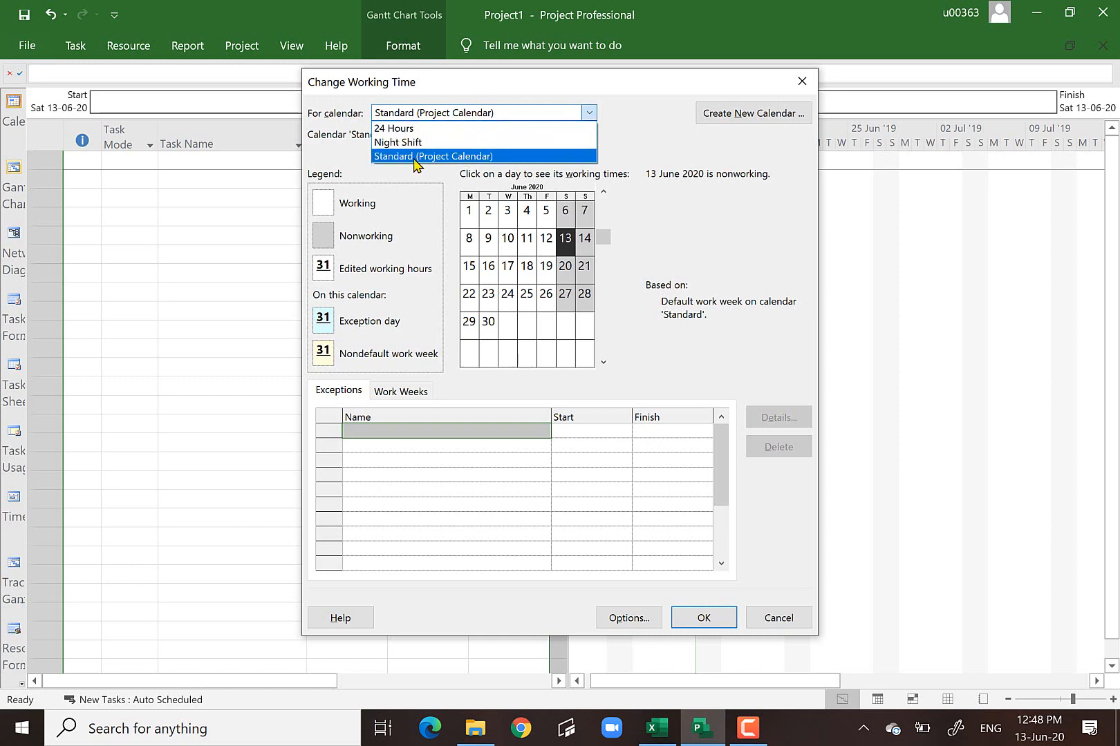
{"action": "left_click", "coordinate": [464, 157]}
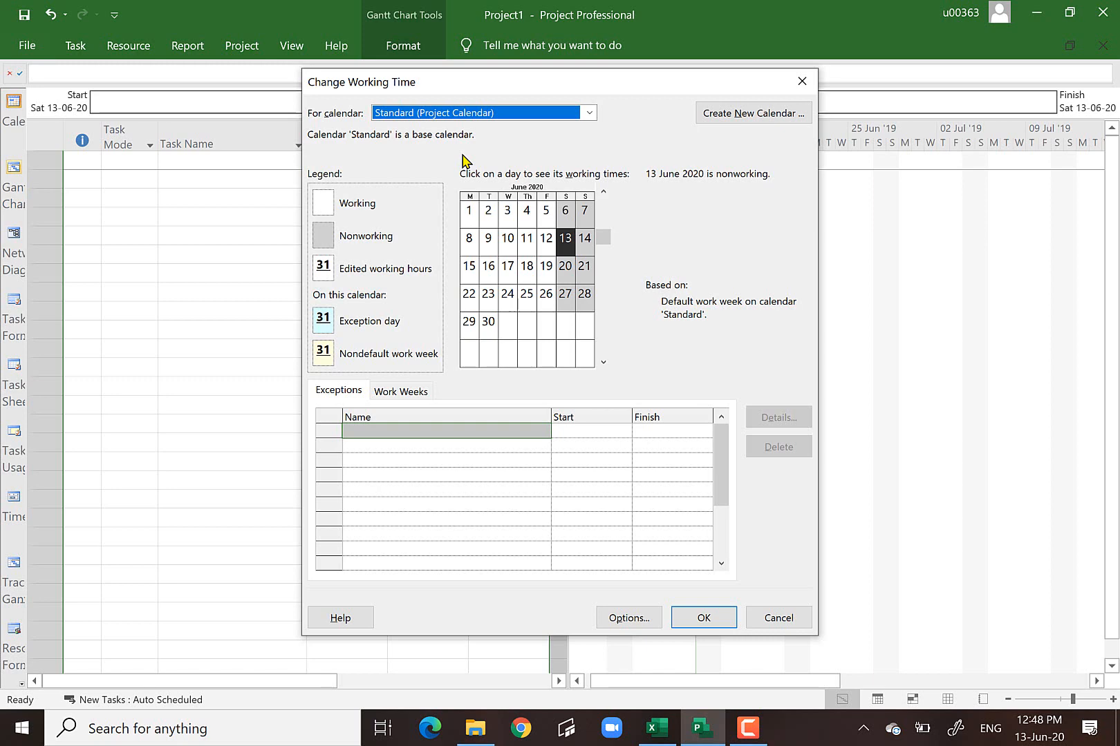
{"action": "left_click", "coordinate": [590, 117]}
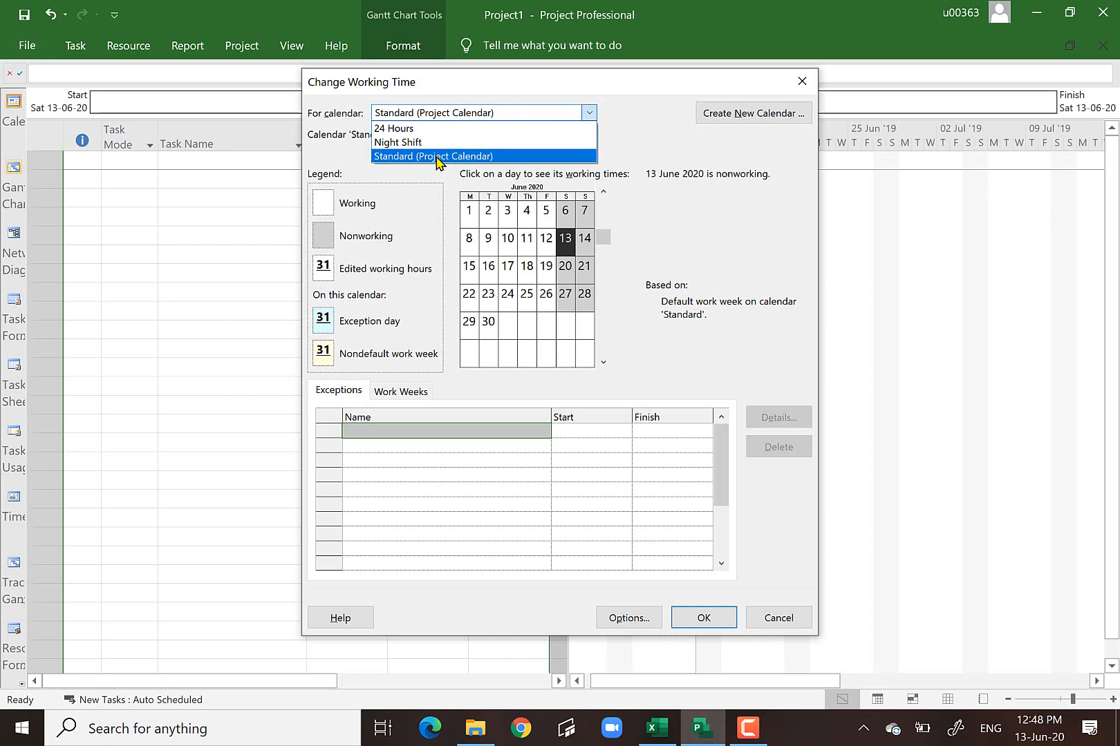
{"action": "left_click", "coordinate": [658, 160]}
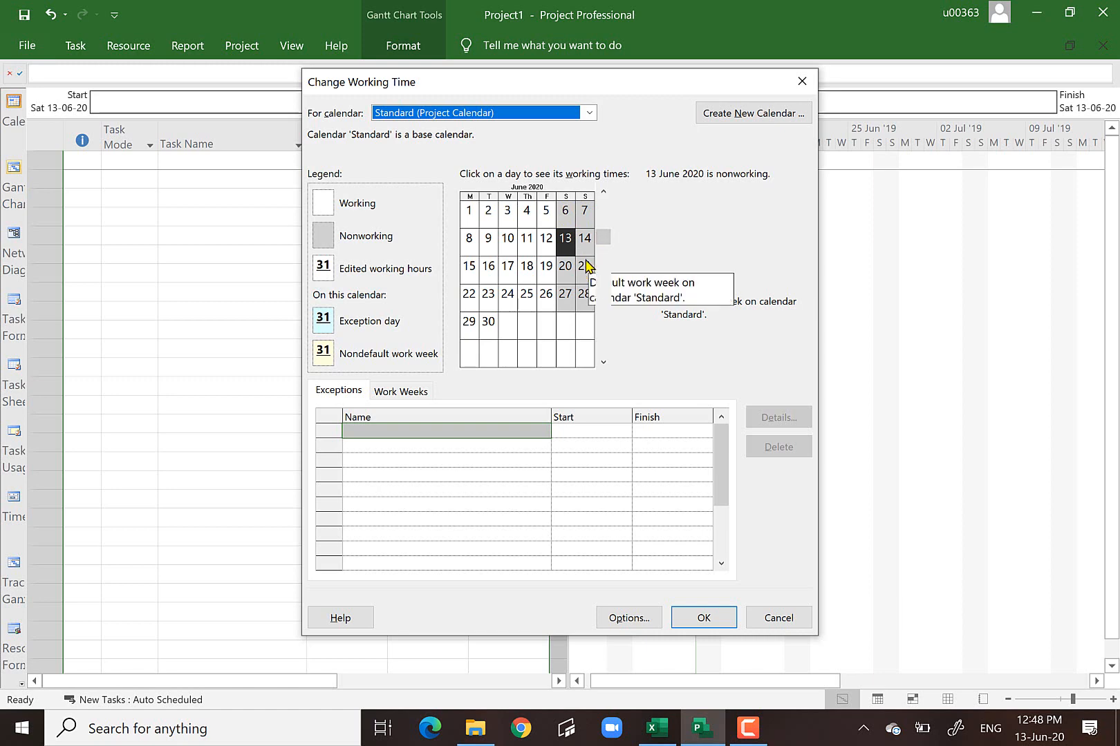
- Examine the working times of several weekdays in June 2020, including 4, 5, 10, 11, 12, 17, 18 and 19 June
{"action": "left_click", "coordinate": [544, 216]}
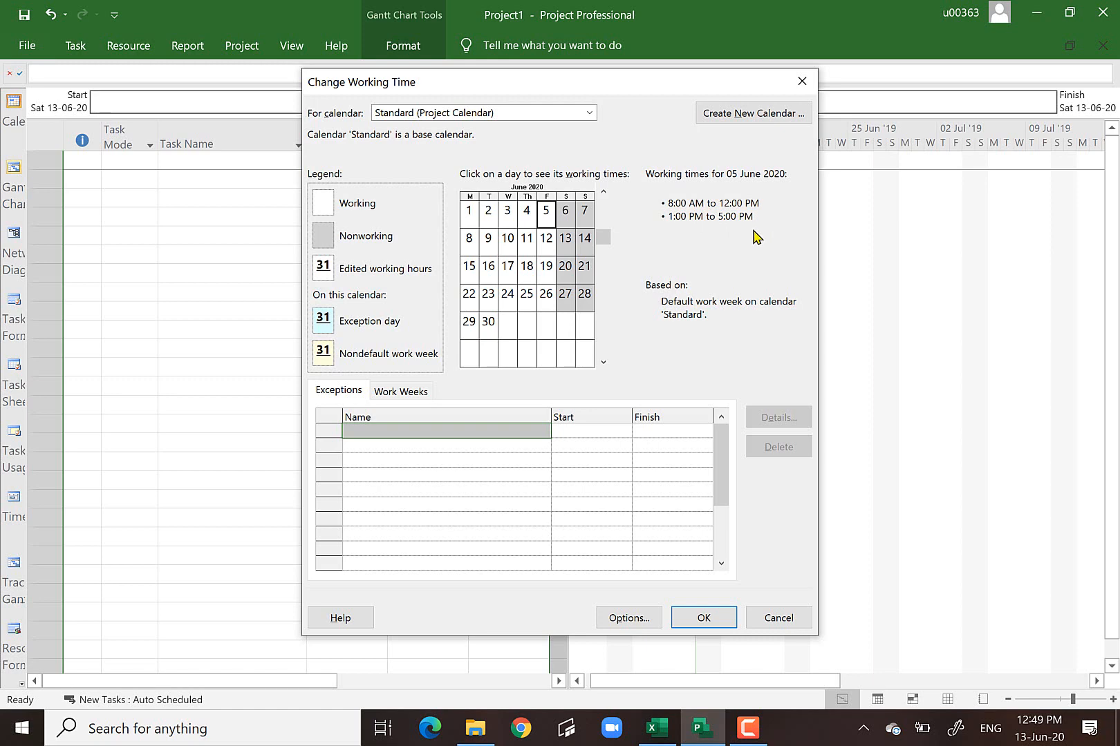
{"action": "left_click", "coordinate": [525, 213]}
{"action": "left_click", "coordinate": [510, 240]}
{"action": "left_click", "coordinate": [527, 242]}
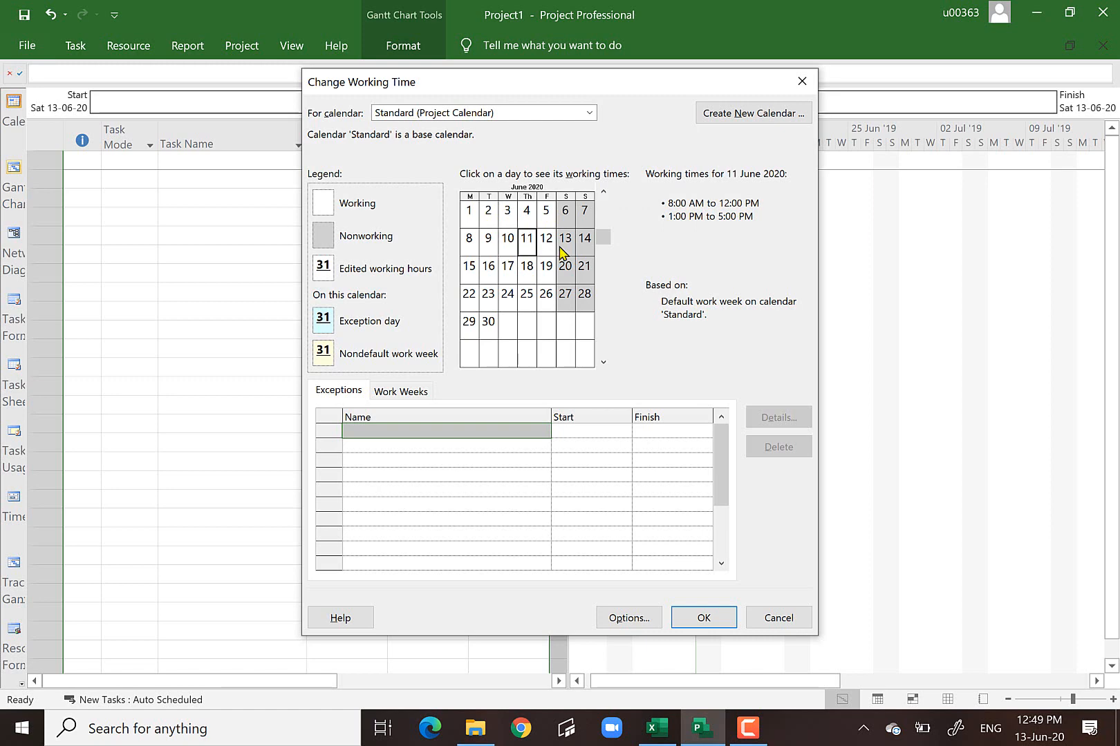
{"action": "left_click", "coordinate": [547, 242]}
{"action": "left_click", "coordinate": [546, 272]}
{"action": "left_click", "coordinate": [529, 272]}
{"action": "left_click", "coordinate": [510, 272]}
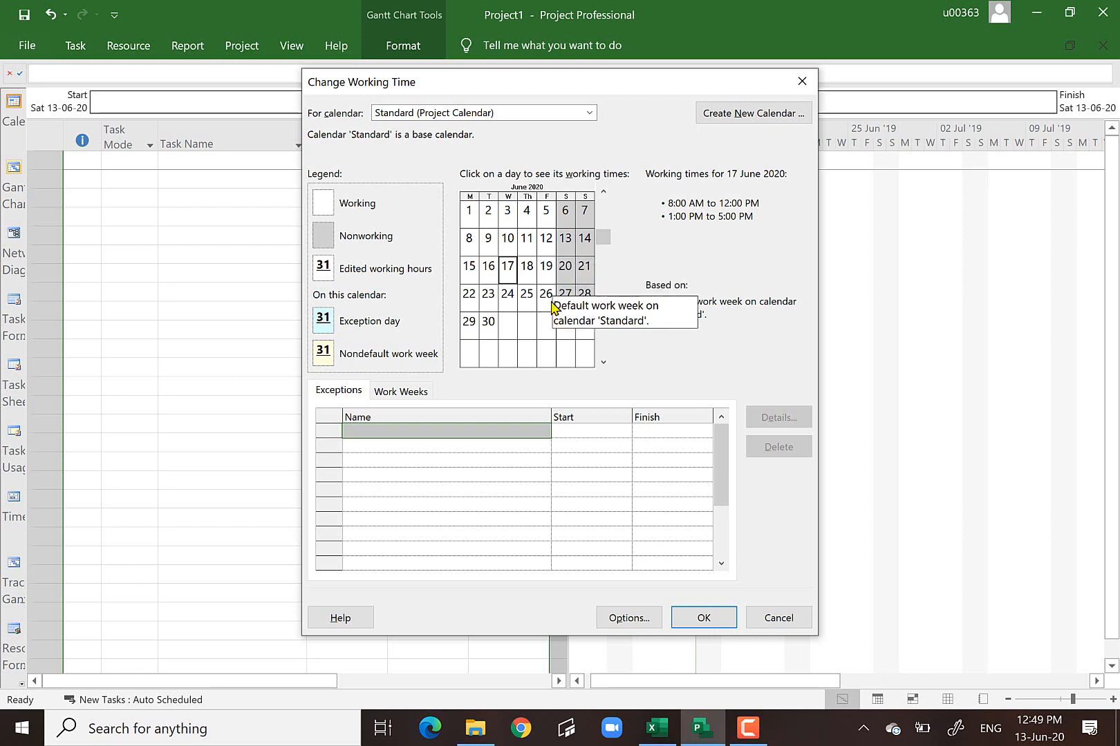
- Compare the Standard calendar's list of exceptions with its list of work weeks
{"action": "left_click", "coordinate": [339, 391]}
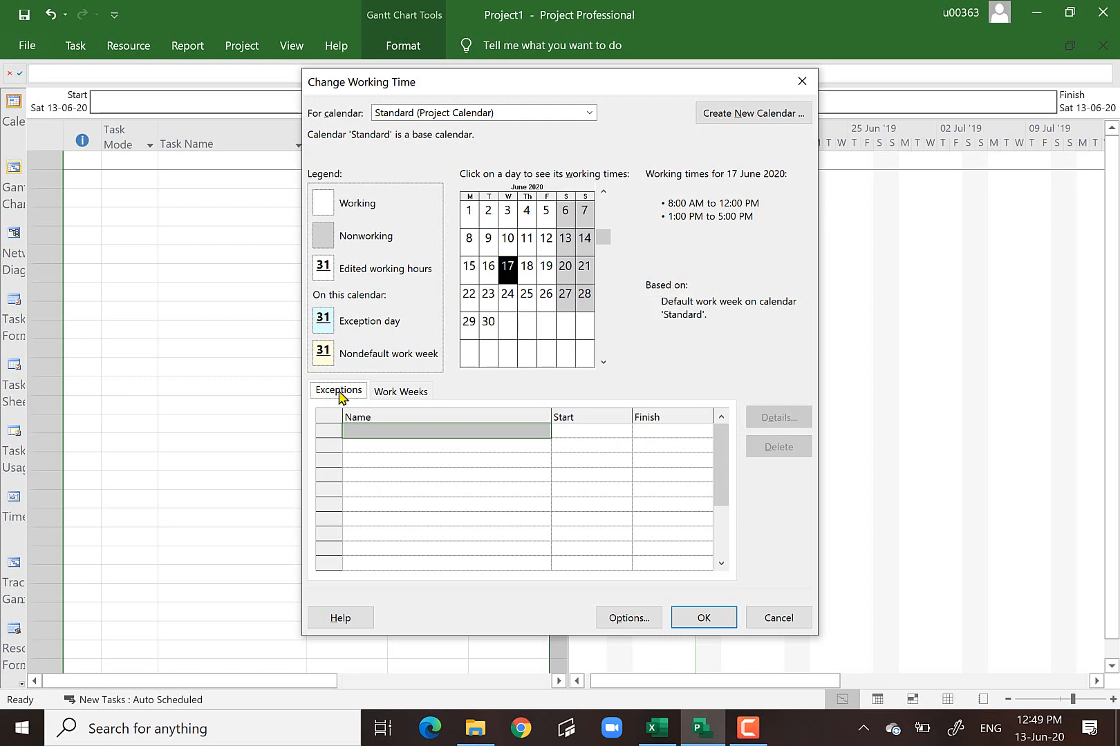
{"action": "left_click", "coordinate": [395, 392]}
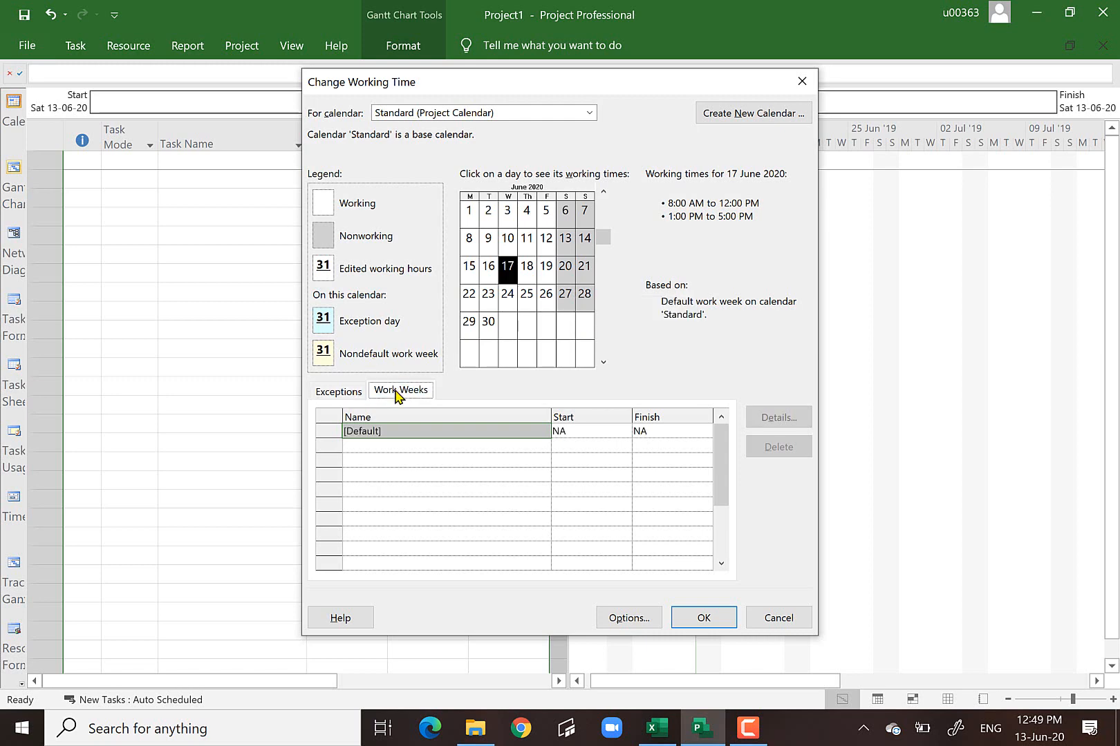
{"action": "left_click", "coordinate": [353, 396]}
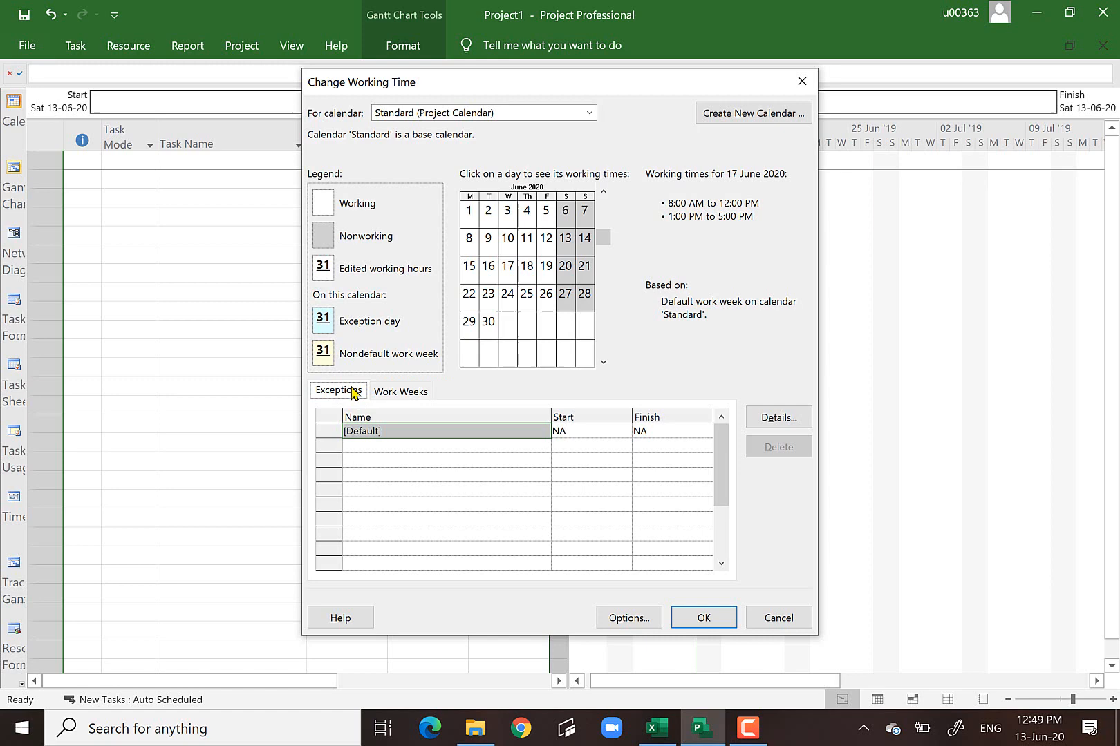
{"action": "left_click", "coordinate": [390, 392]}
{"action": "left_click", "coordinate": [354, 393]}
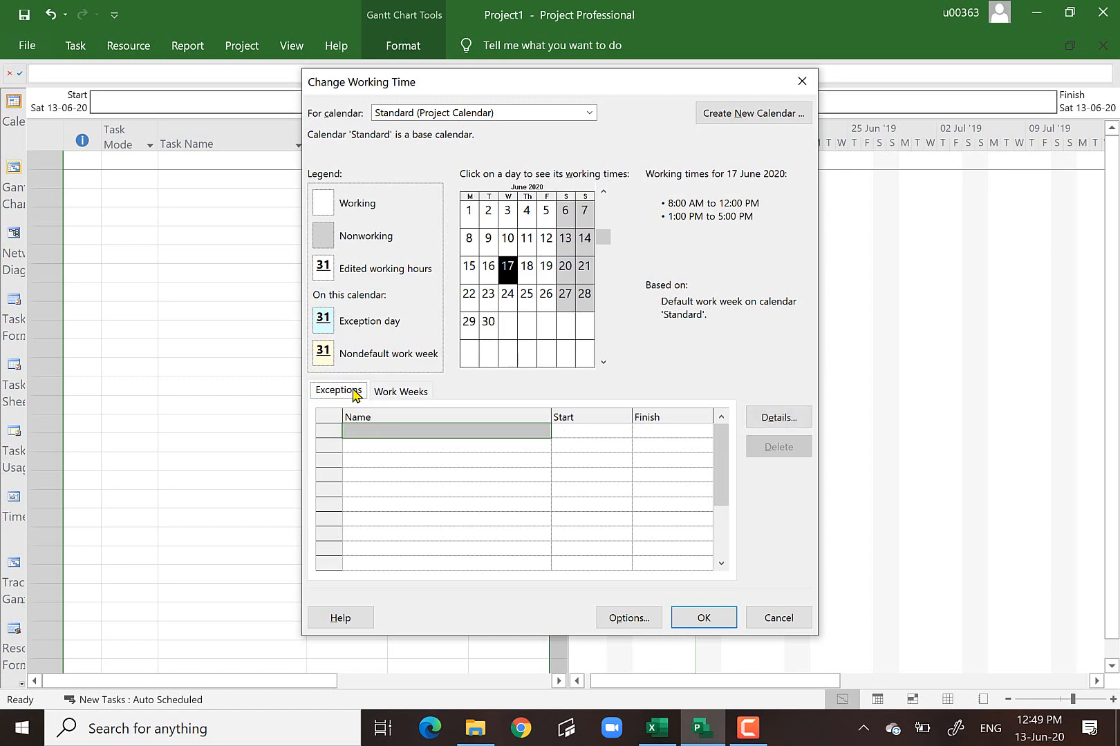
- Add a nonworking exception named MERDEKA on 31 August 2020 to the Standard calendar
{"action": "left_click", "coordinate": [603, 365]}
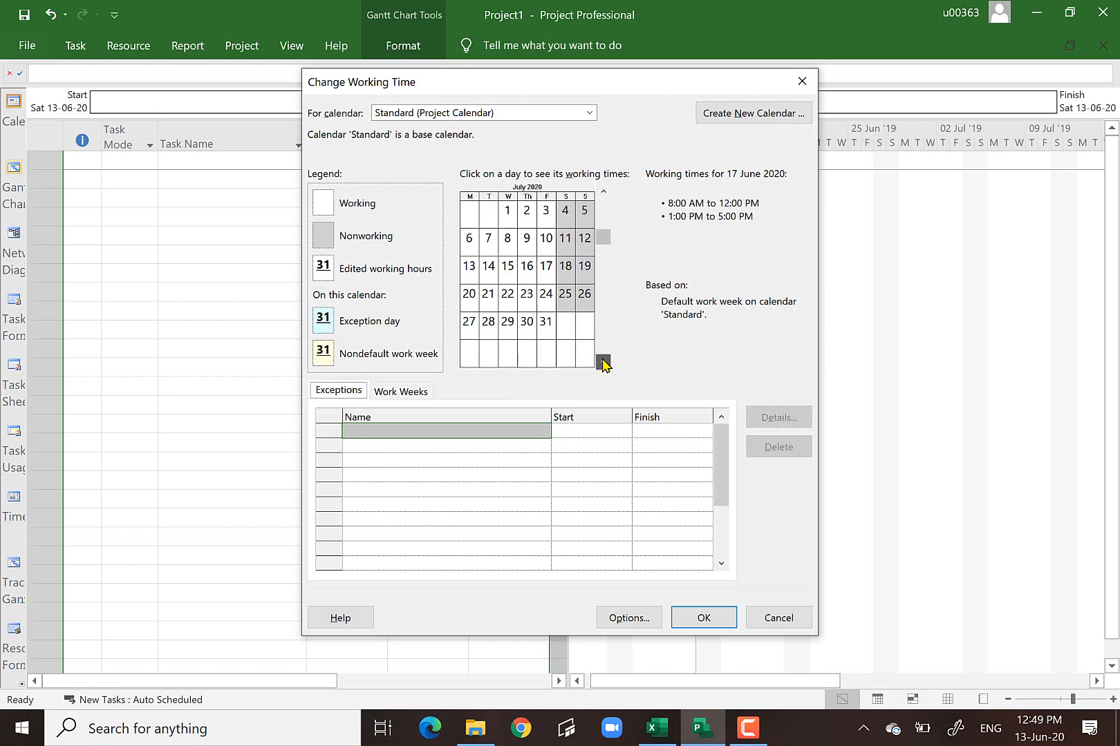
{"action": "left_click", "coordinate": [602, 364]}
{"action": "left_click", "coordinate": [603, 364]}
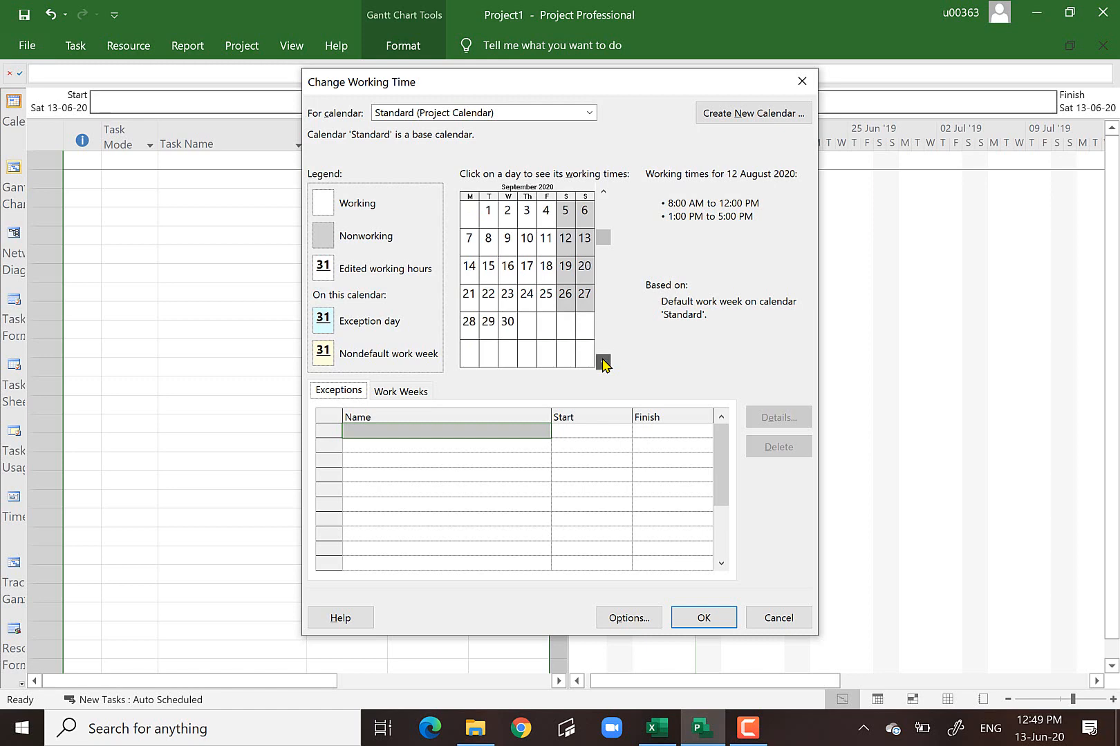
{"action": "left_click", "coordinate": [603, 193]}
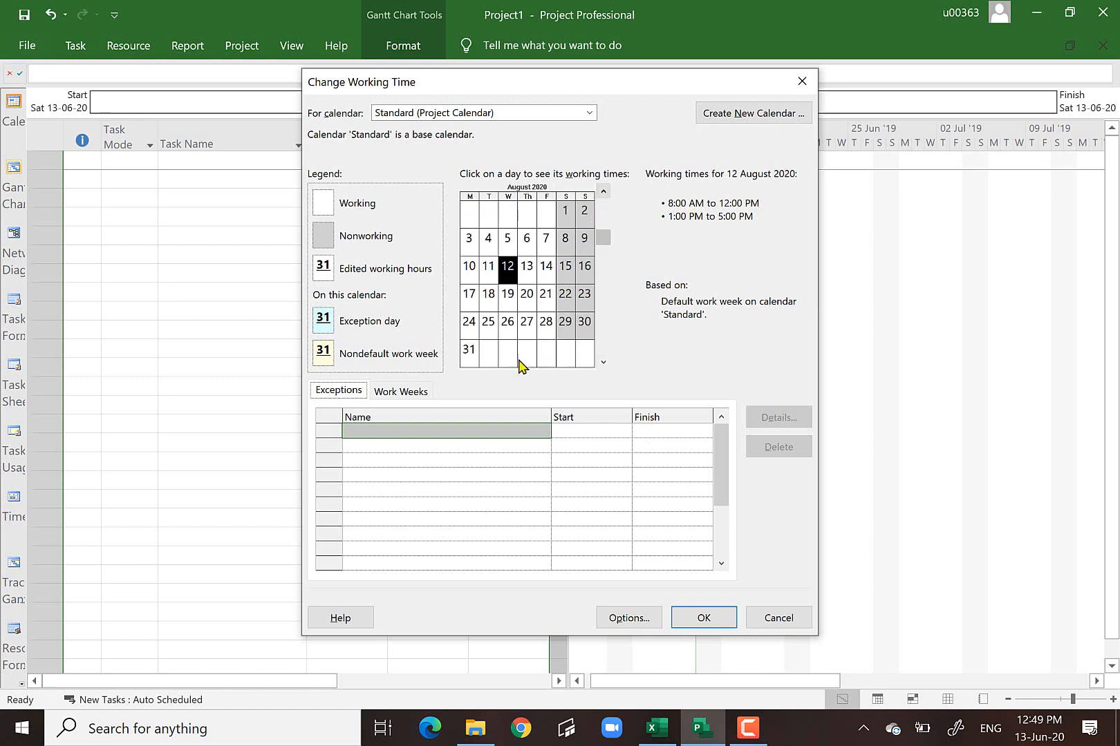
{"action": "left_click", "coordinate": [470, 354]}
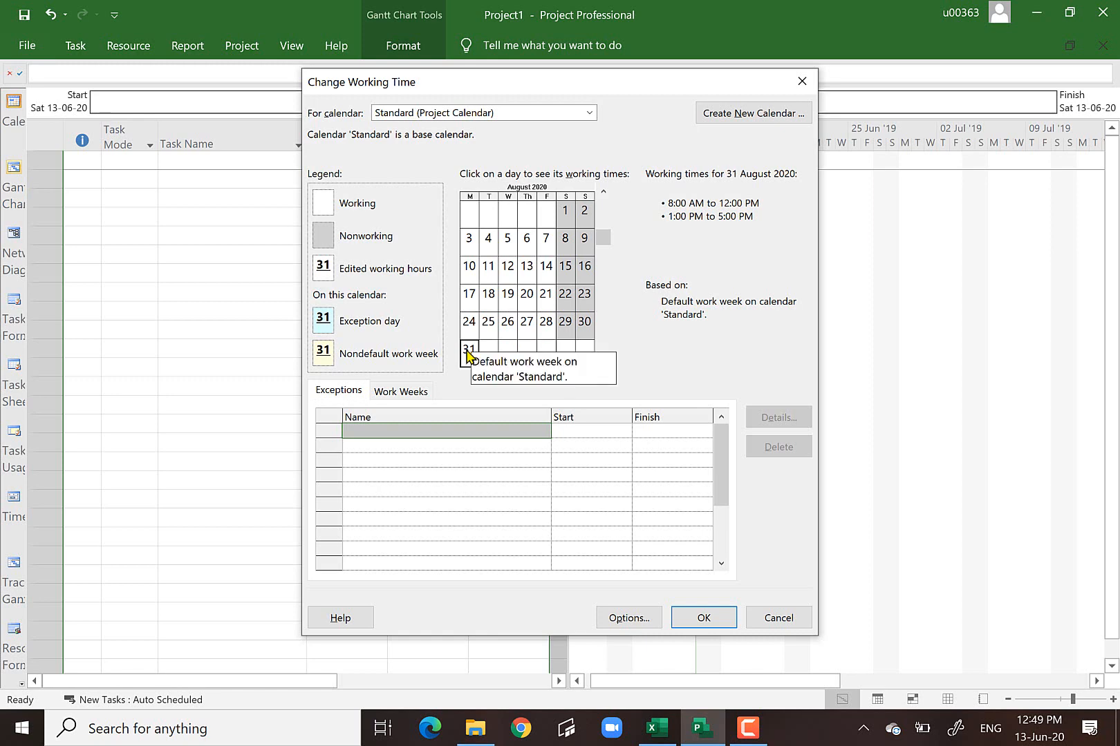
{"action": "left_click", "coordinate": [415, 433]}
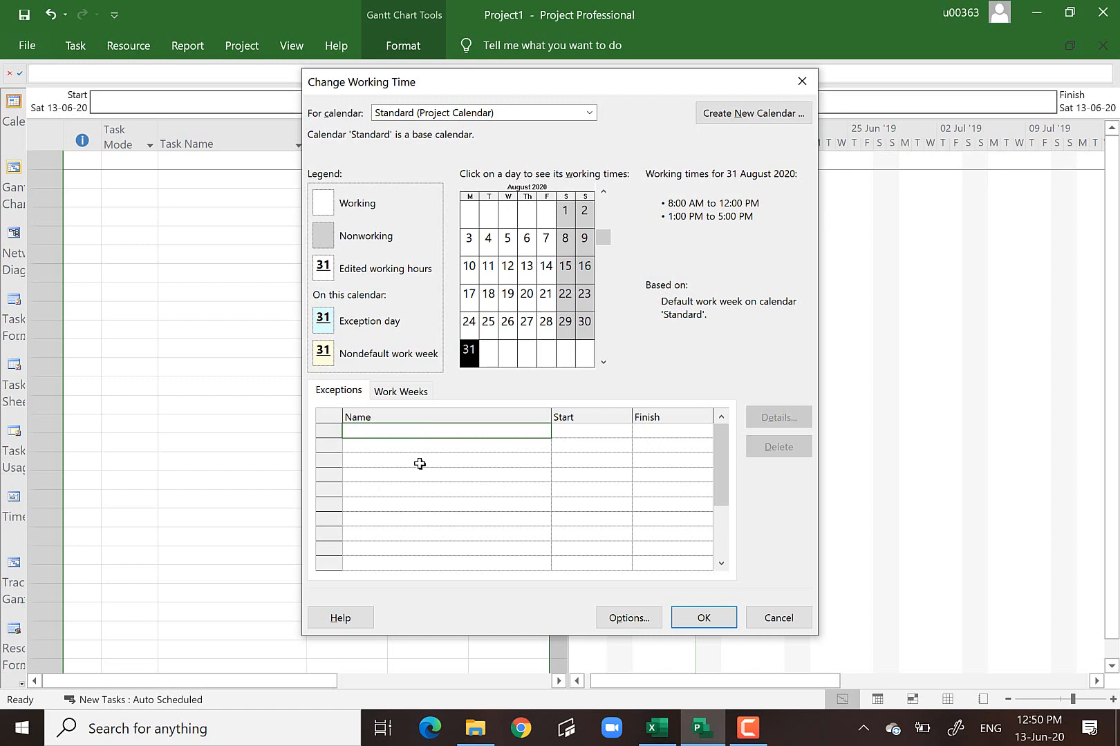
{"action": "type", "text": "MERDEKA"}
{"action": "left_click", "coordinate": [606, 430]}
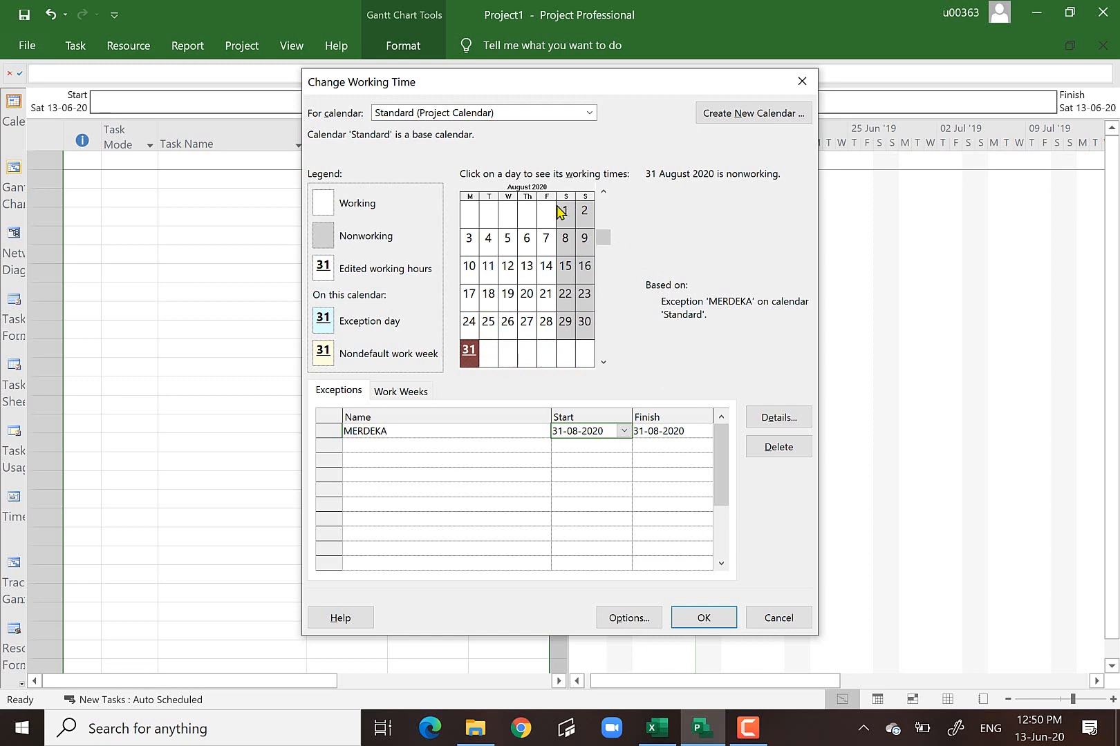
- Check in the October 2020 calendar whether Thursday 1, Saturday 3 and Sunday 4 are working days
{"action": "mouse_move", "coordinate": [564, 214]}
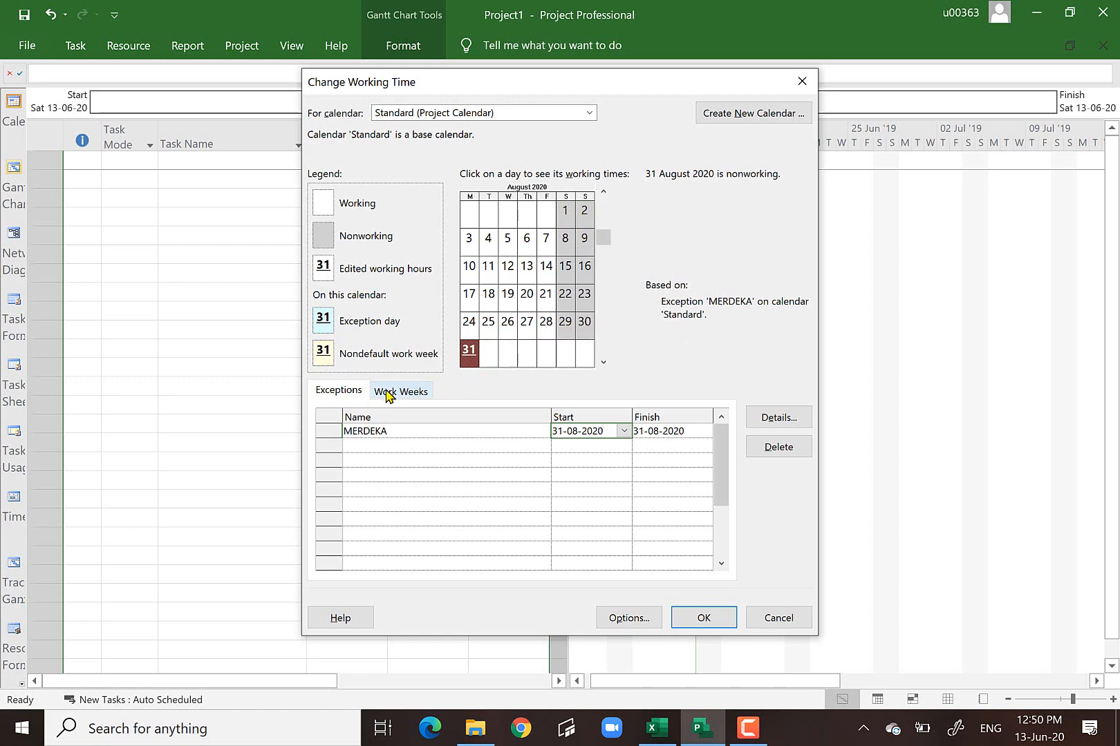
{"action": "left_click", "coordinate": [603, 364]}
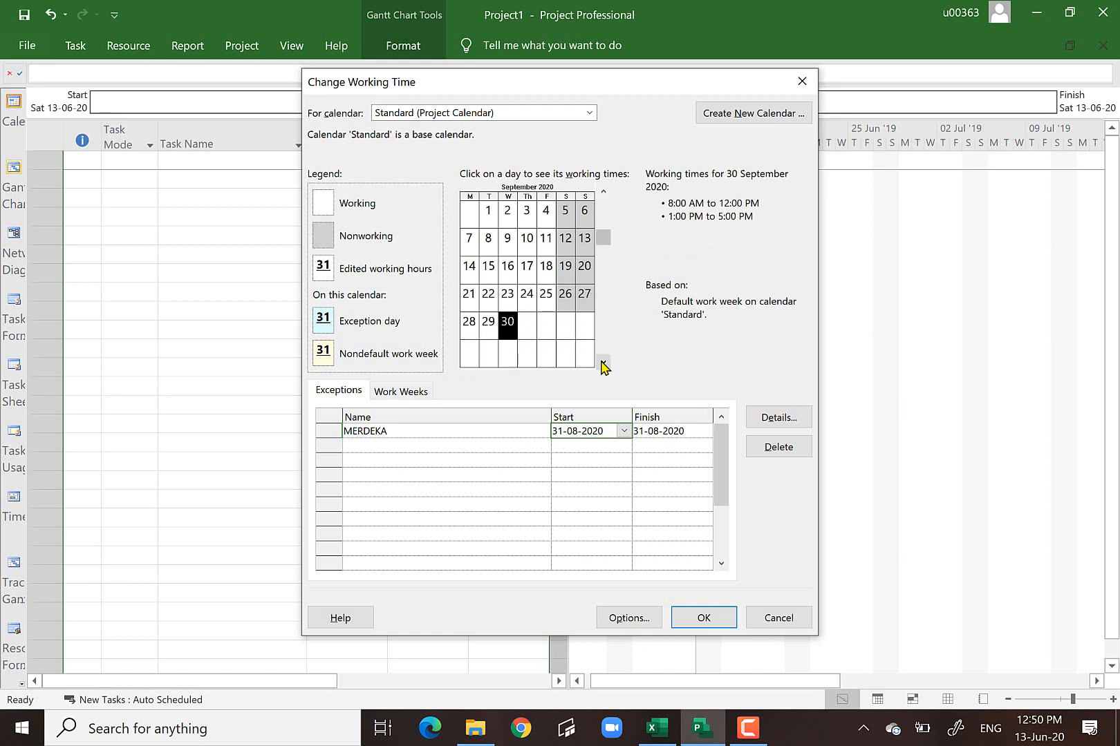
{"action": "left_click", "coordinate": [604, 365]}
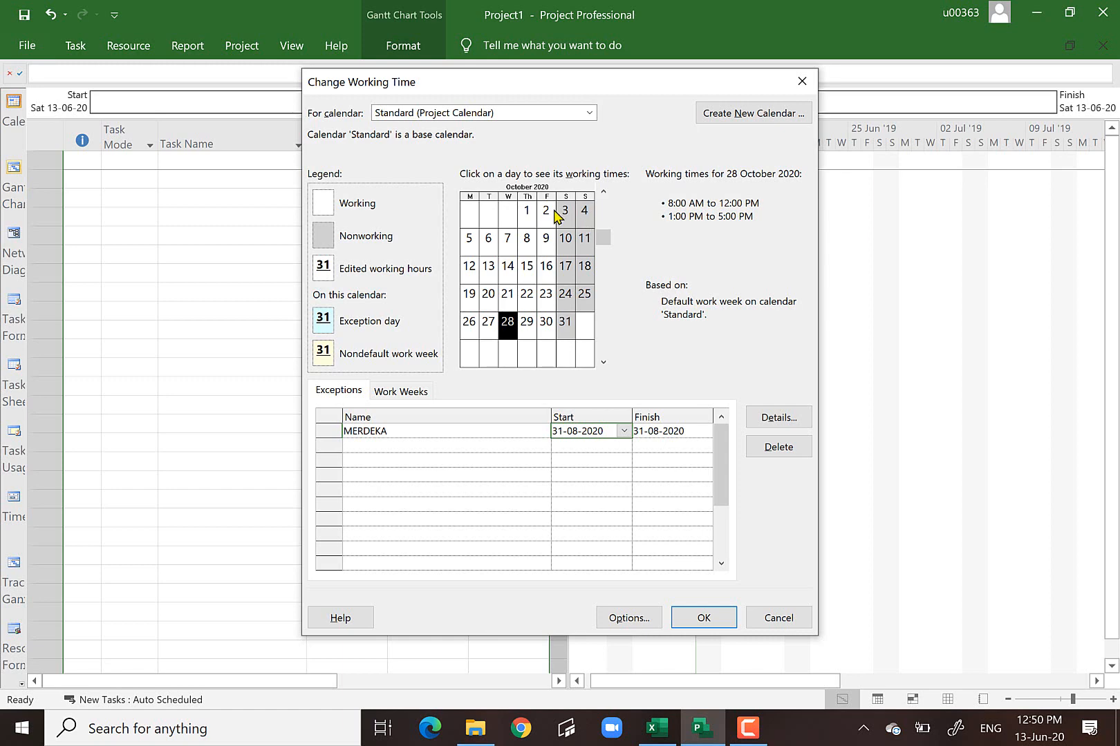
{"action": "left_click", "coordinate": [529, 216]}
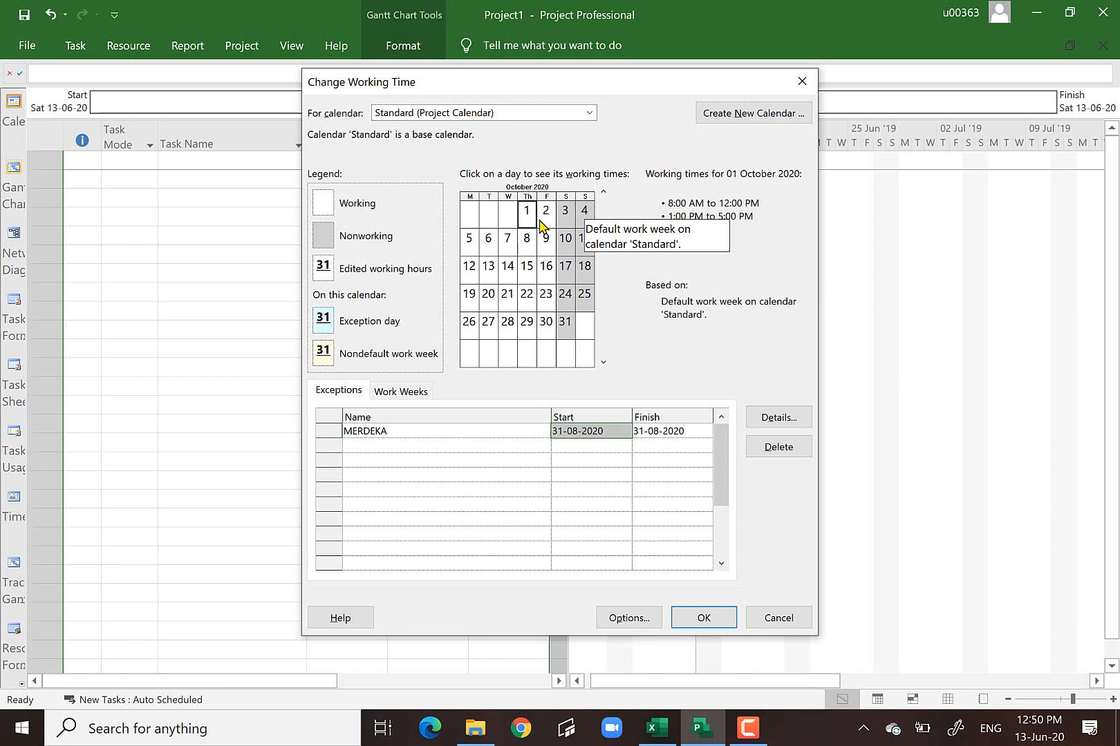
{"action": "left_click", "coordinate": [565, 216]}
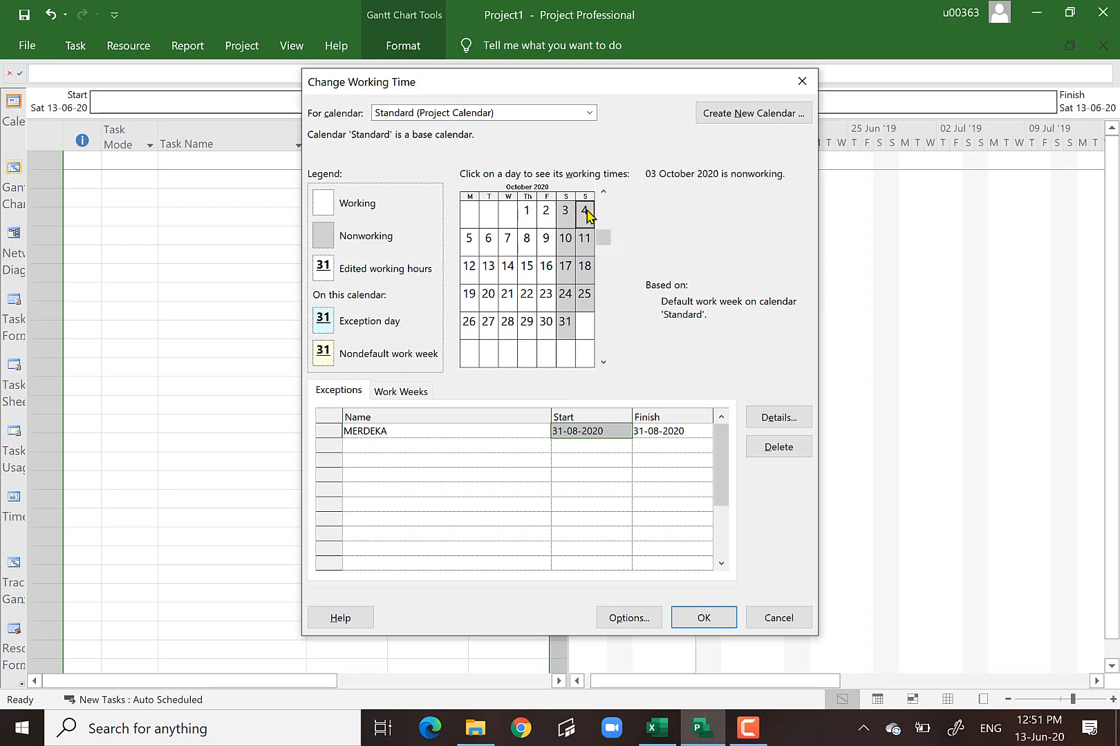
{"action": "left_click", "coordinate": [583, 216]}
{"action": "left_click", "coordinate": [570, 215]}
{"action": "mouse_move", "coordinate": [584, 218]}
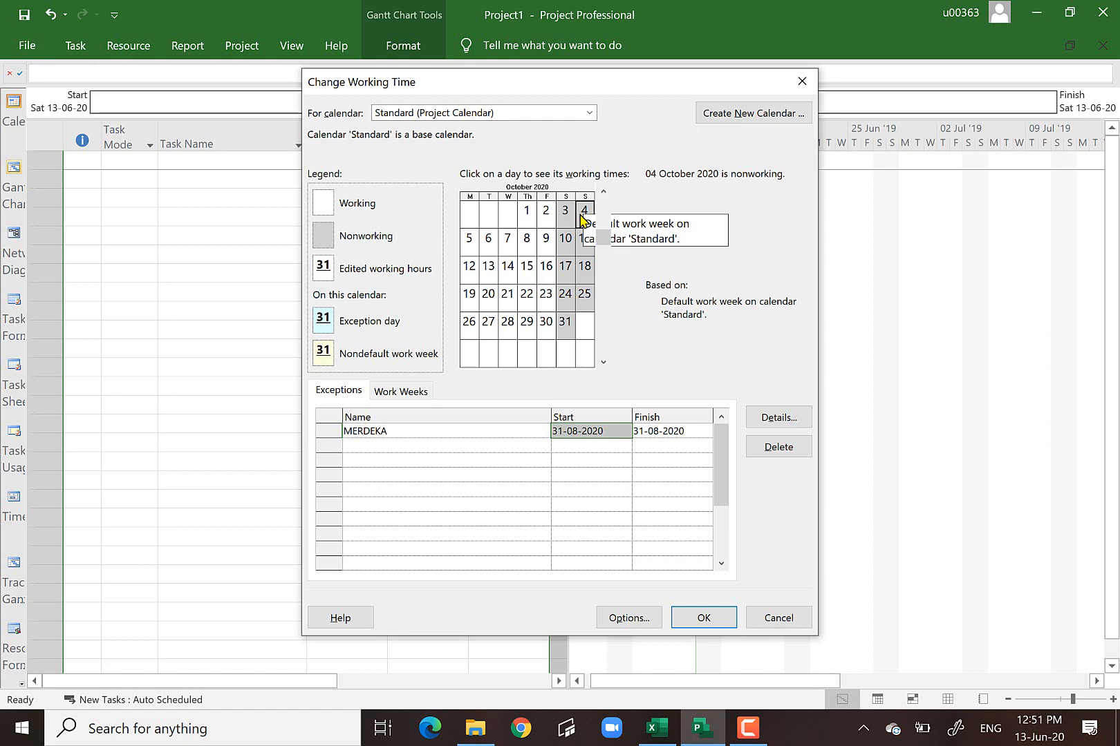
- Set all seven days of the default work week to specific working times of 8:00 AM–12:00 PM and 1:00 PM–7:00 PM
{"action": "left_click", "coordinate": [390, 398]}
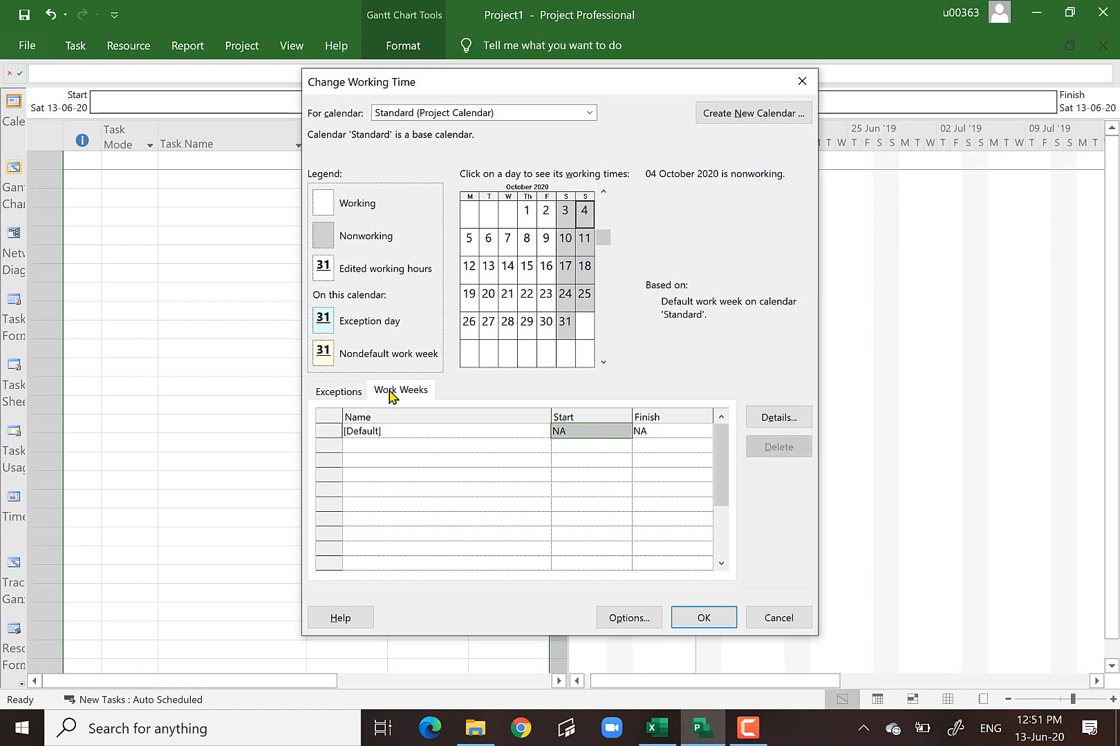
{"action": "left_click", "coordinate": [775, 418]}
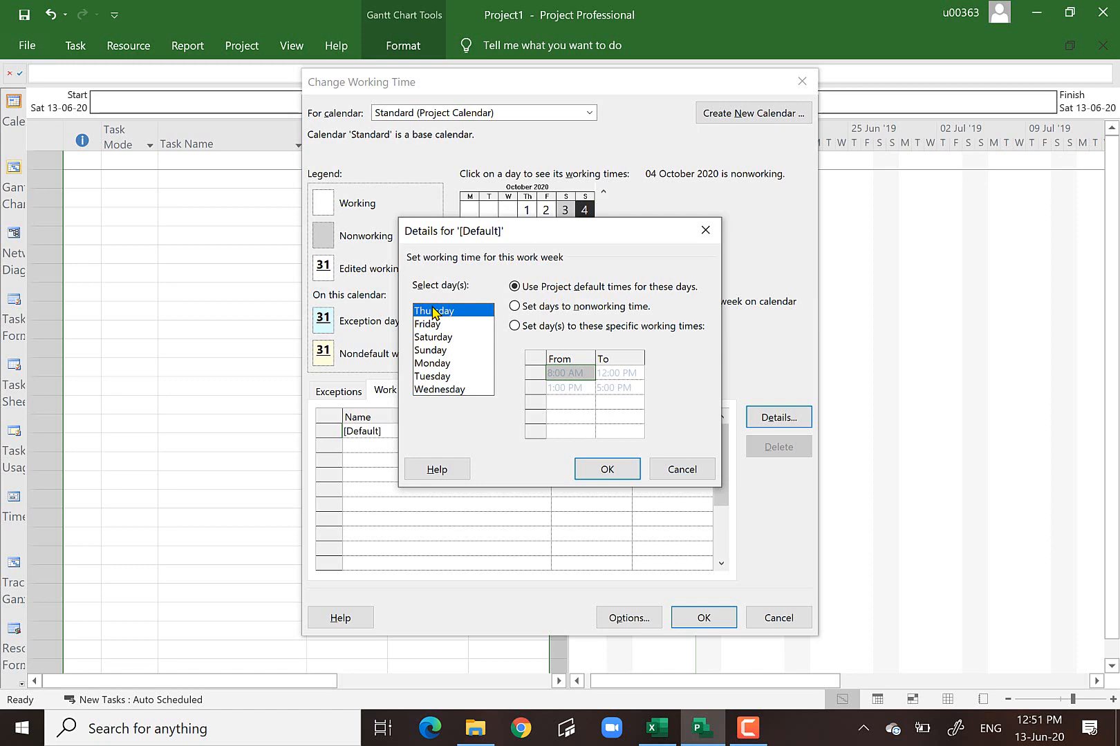
{"action": "left_click", "coordinate": [440, 391], "text": "shift"}
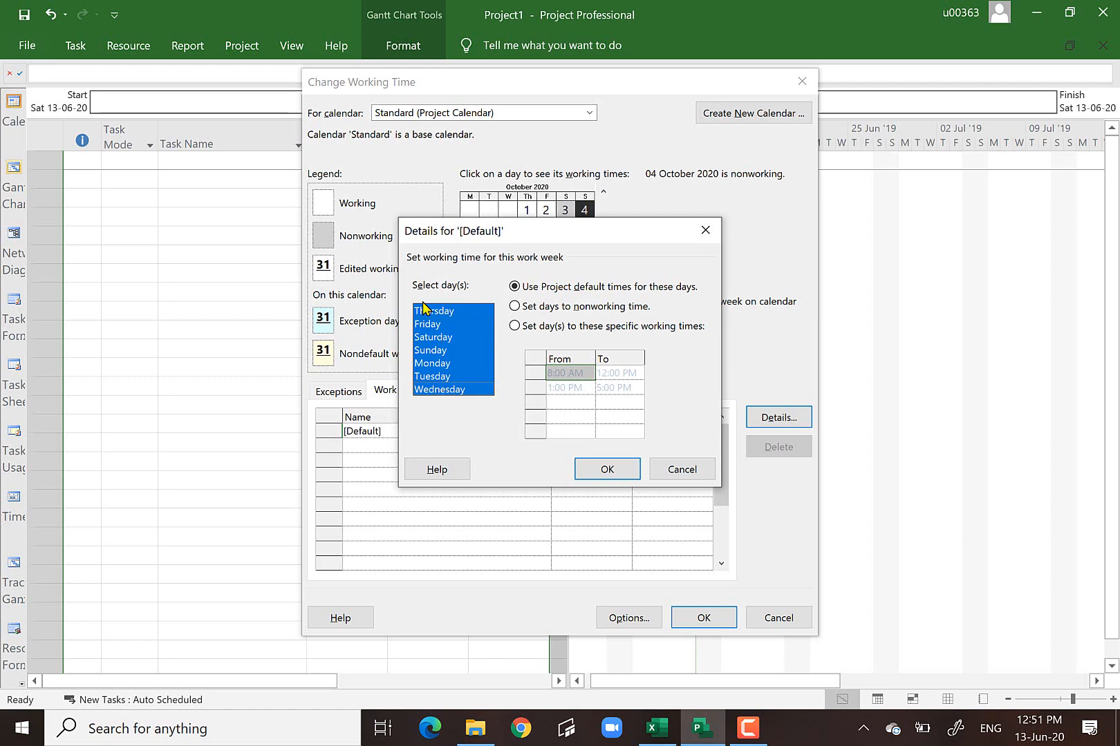
{"action": "left_click", "coordinate": [517, 326]}
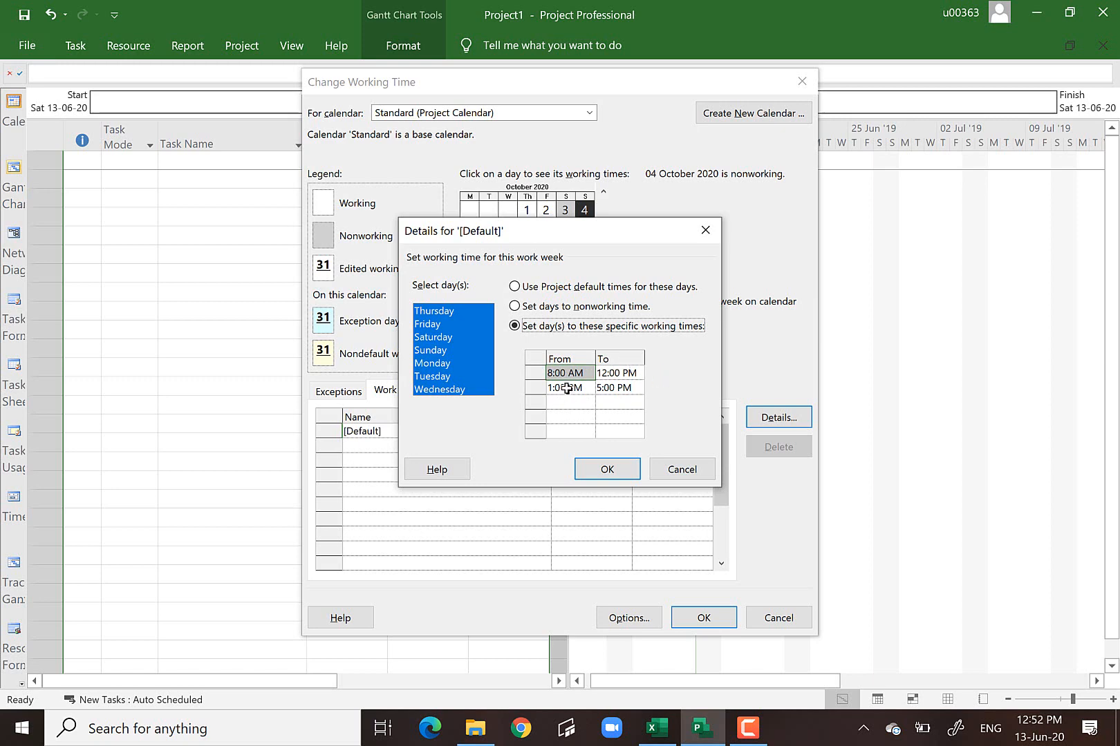
{"action": "left_click", "coordinate": [602, 386]}
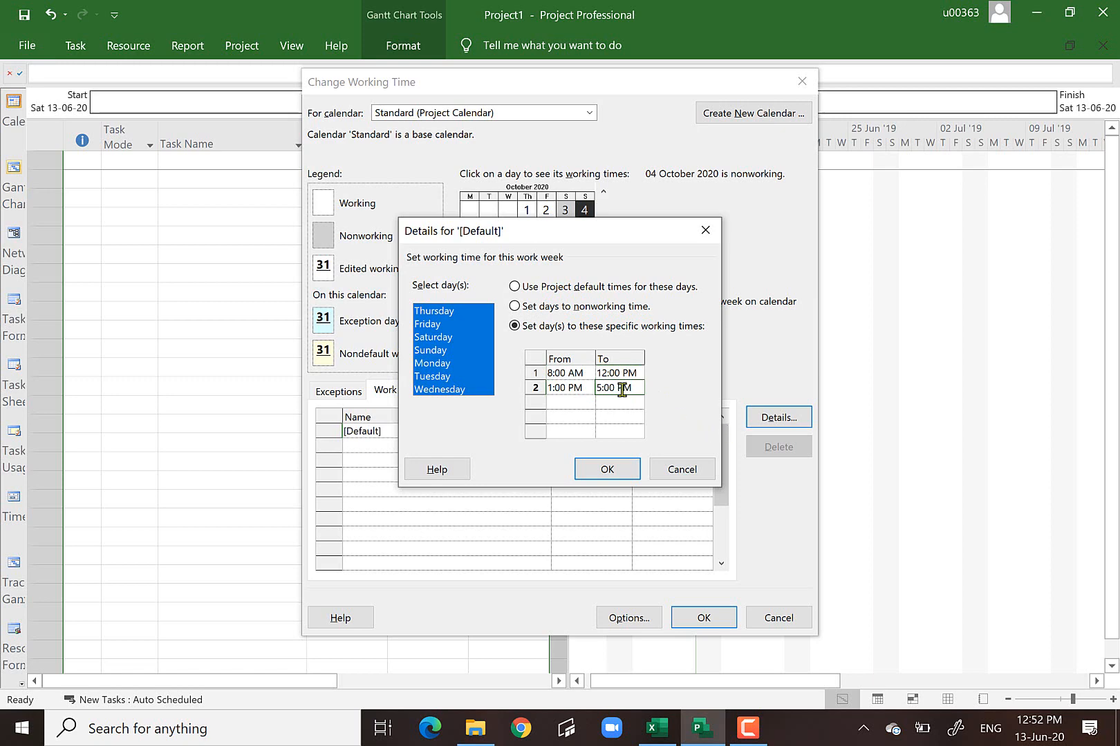
{"action": "type", "text": "7:00"}
{"action": "type", "text": " PM"}
{"action": "key", "text": "Return"}
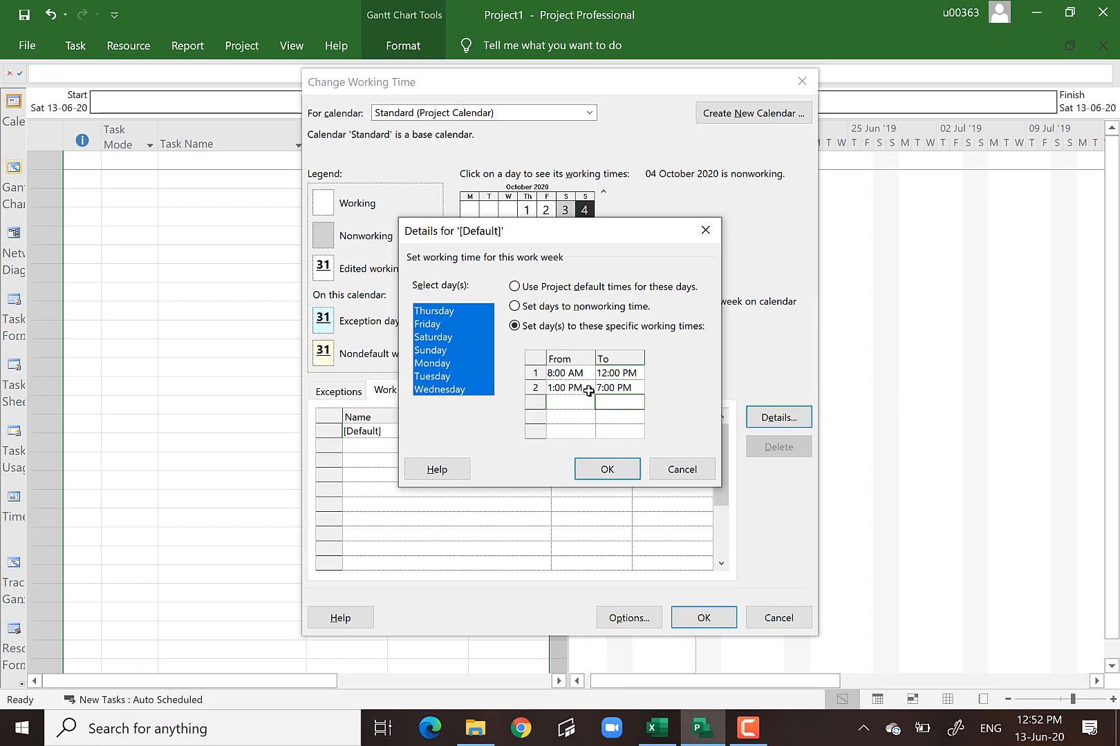
{"action": "left_click", "coordinate": [605, 473]}
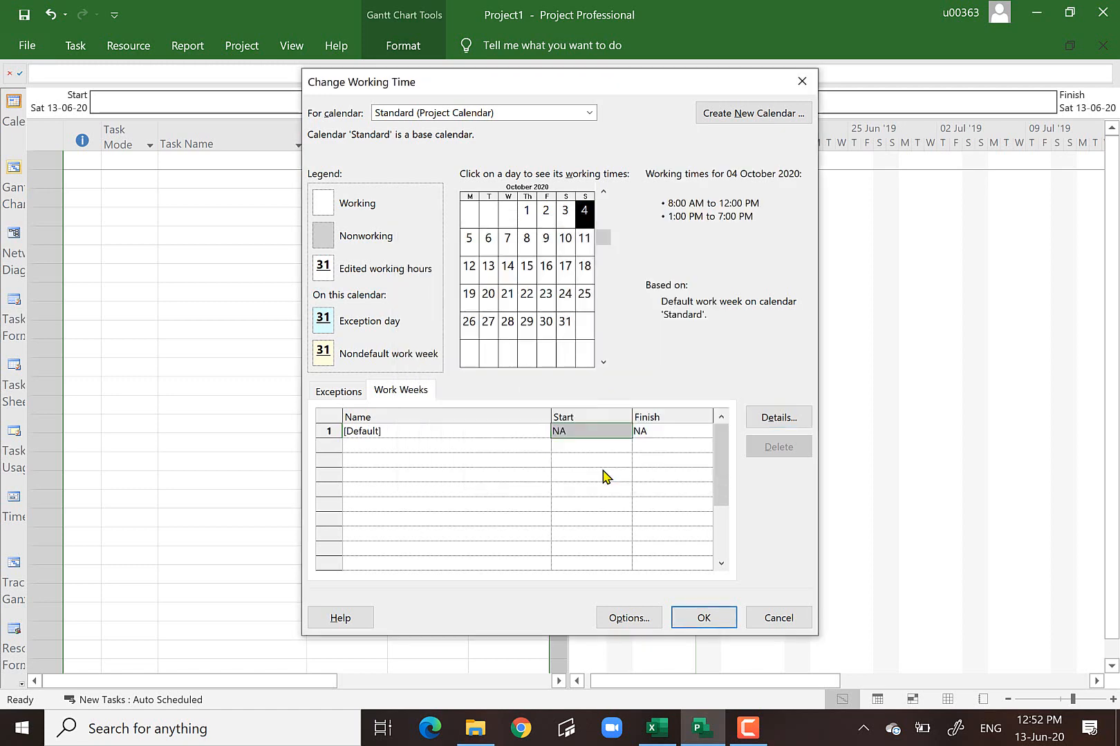
- Verify the new working times for 3, 4 and 1 October 2020 in the calendar
{"action": "left_click", "coordinate": [567, 213]}
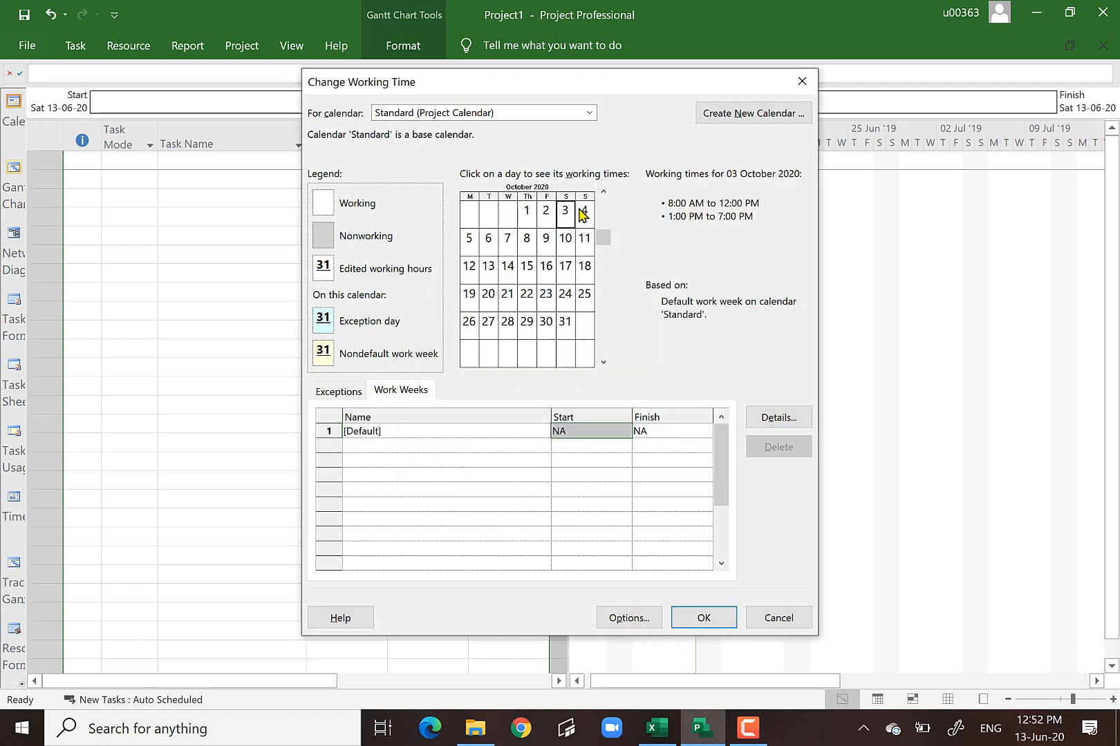
{"action": "left_click", "coordinate": [585, 215]}
{"action": "left_click", "coordinate": [526, 216]}
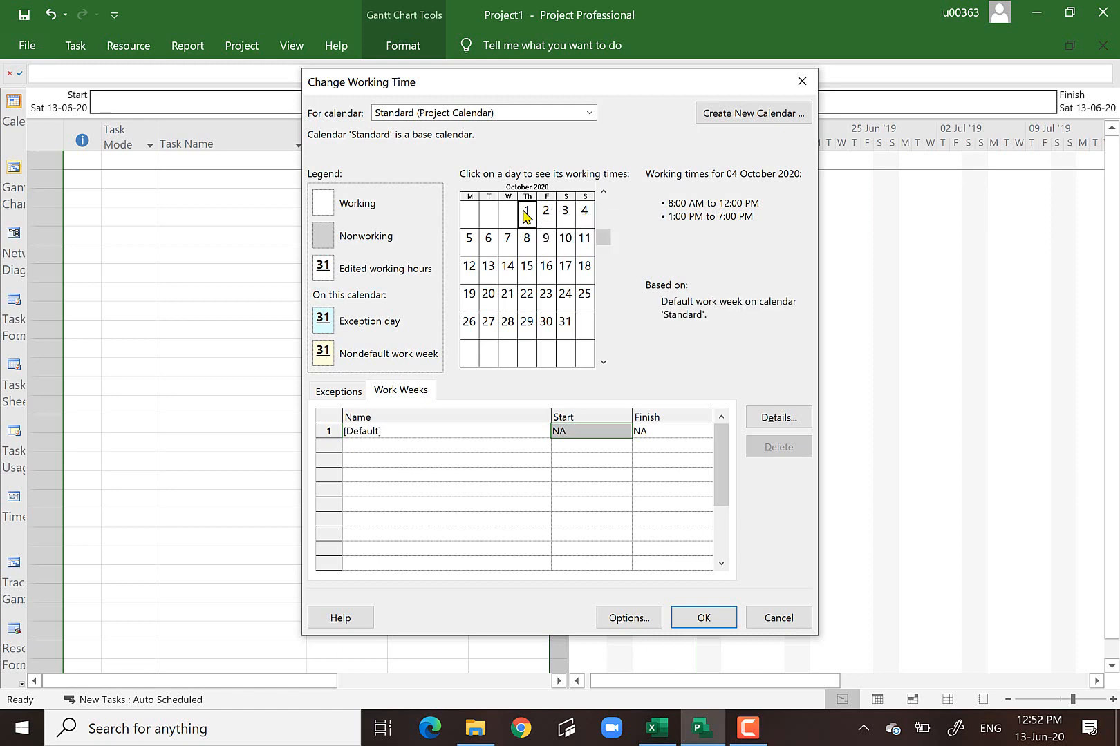
- Check the working times for 2, 3 and 4 October 2020 and accept the Standard calendar changes
{"action": "left_click", "coordinate": [545, 212]}
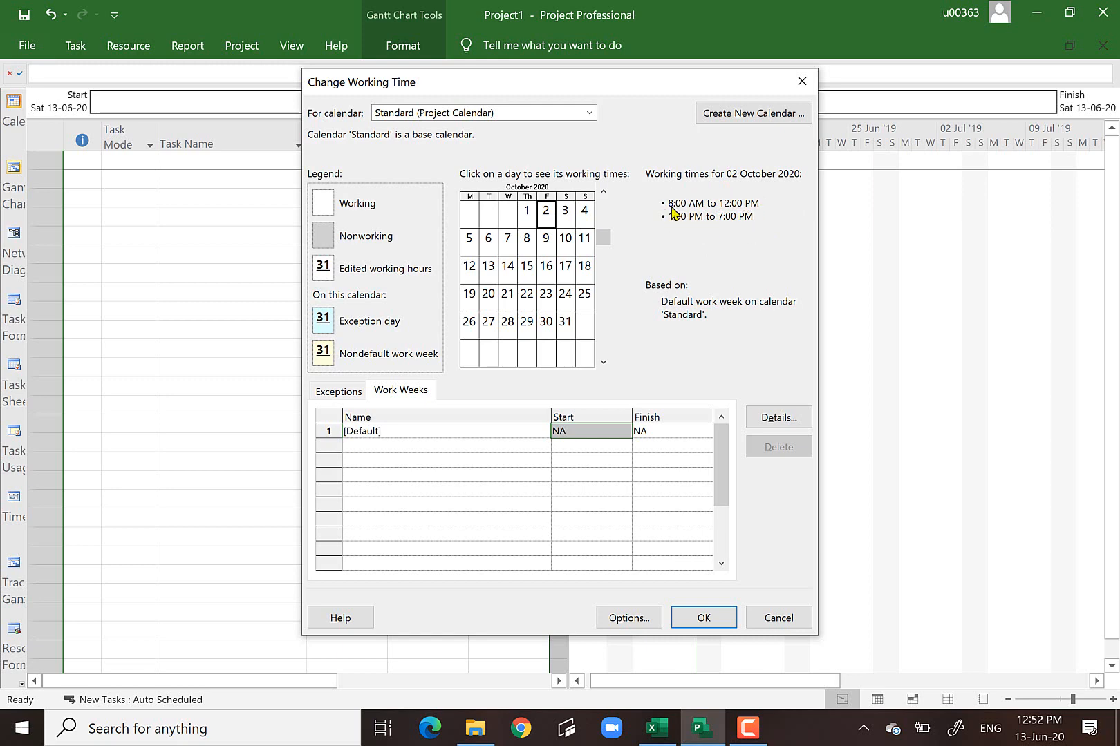
{"action": "left_click", "coordinate": [566, 216]}
{"action": "left_click", "coordinate": [582, 216]}
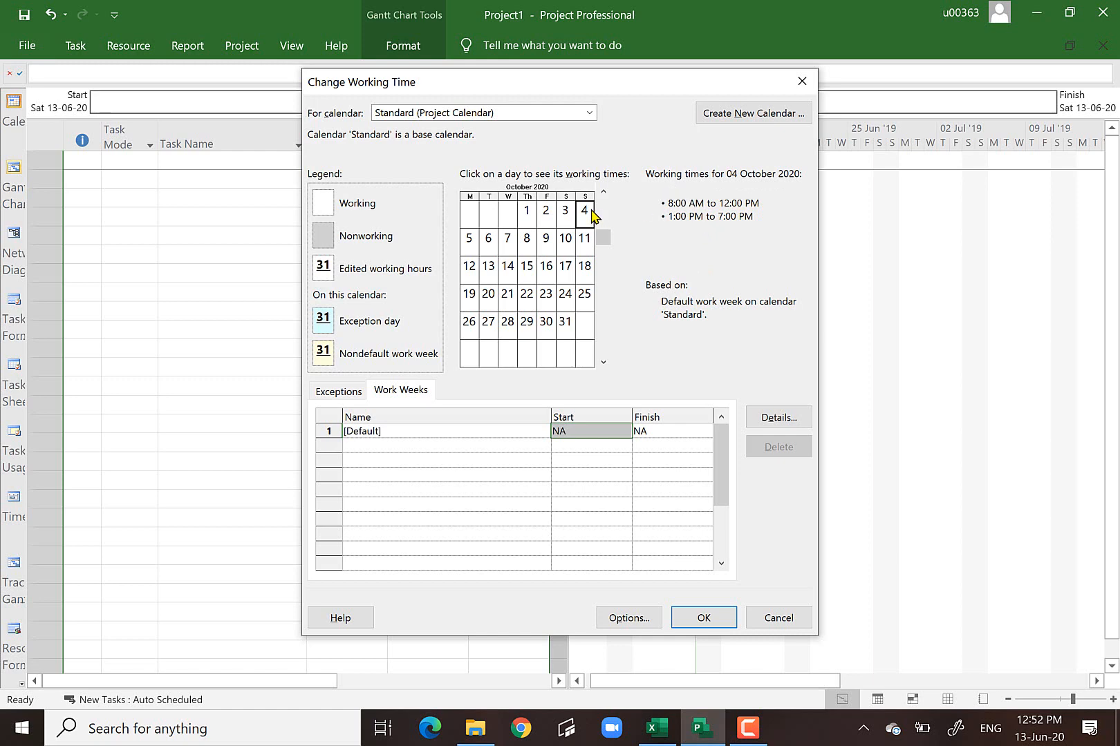
{"action": "mouse_move", "coordinate": [592, 216]}
{"action": "left_click", "coordinate": [704, 615]}
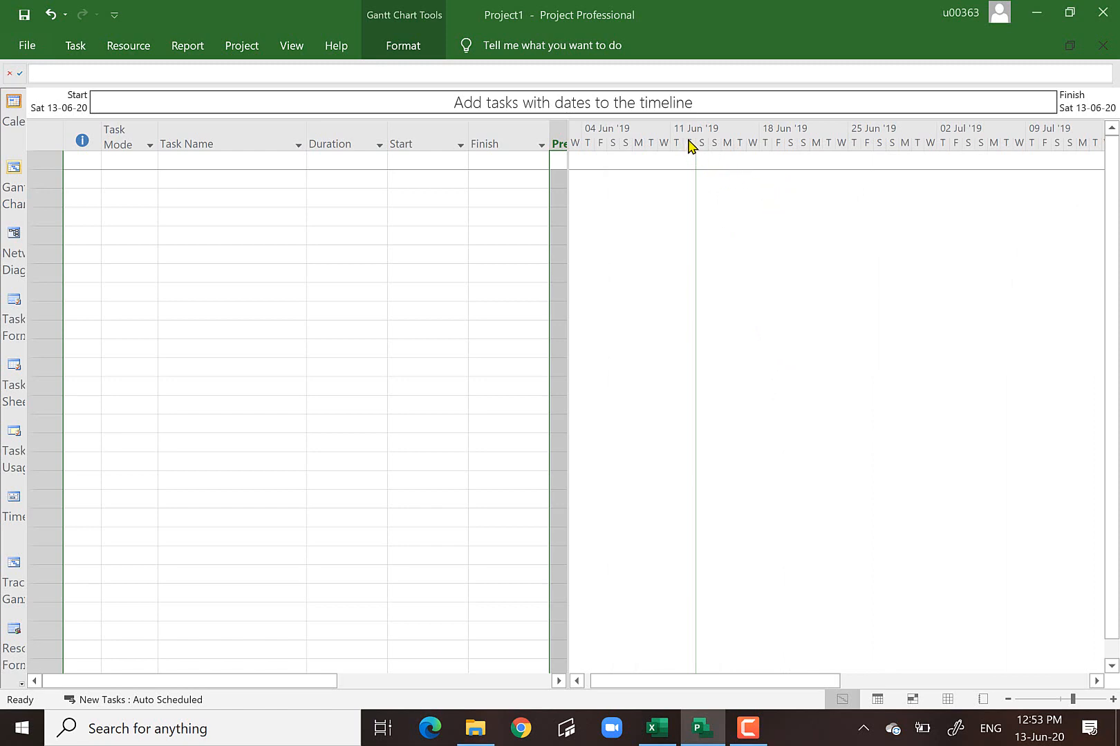
- Reopen the project's working time settings to review the Standard calendar, and close them without making changes
{"action": "mouse_move", "coordinate": [721, 152]}
{"action": "left_click", "coordinate": [30, 48]}
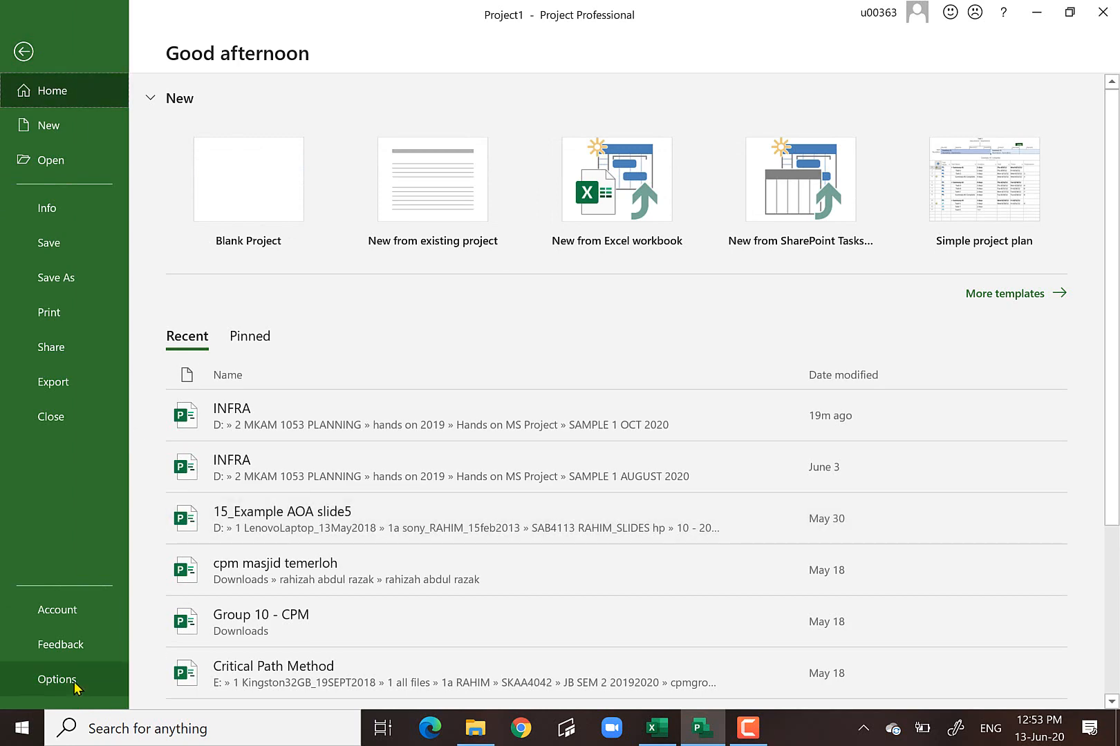
{"action": "left_click", "coordinate": [23, 51]}
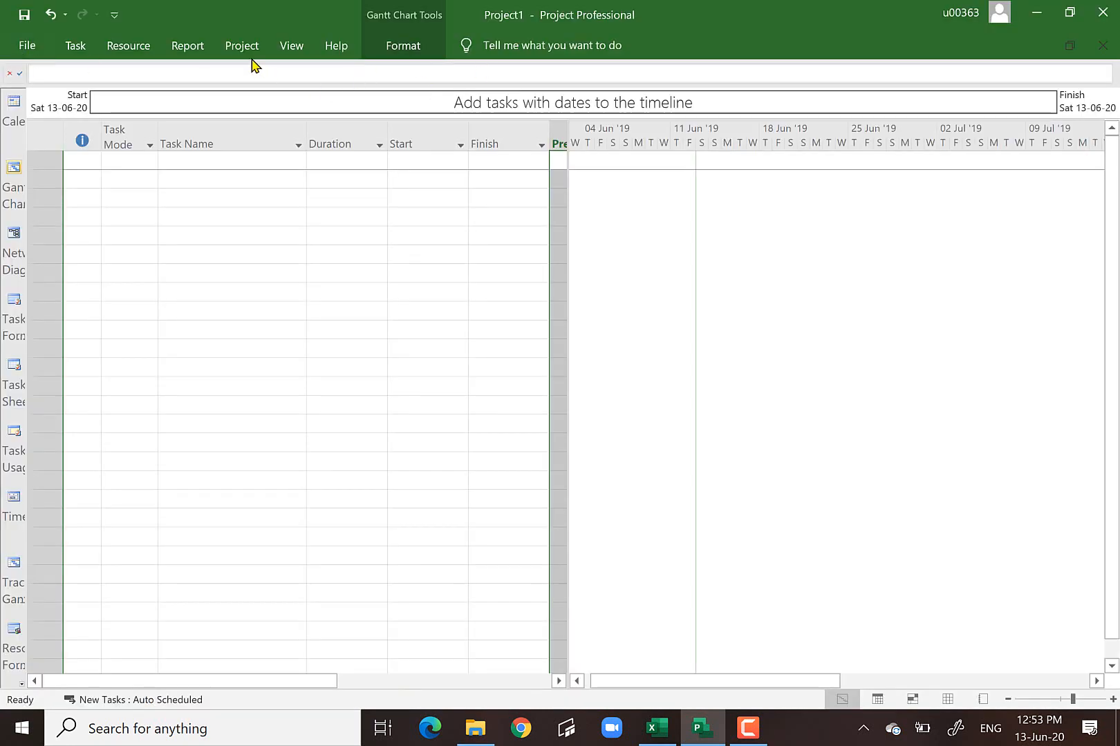
{"action": "left_click", "coordinate": [244, 47]}
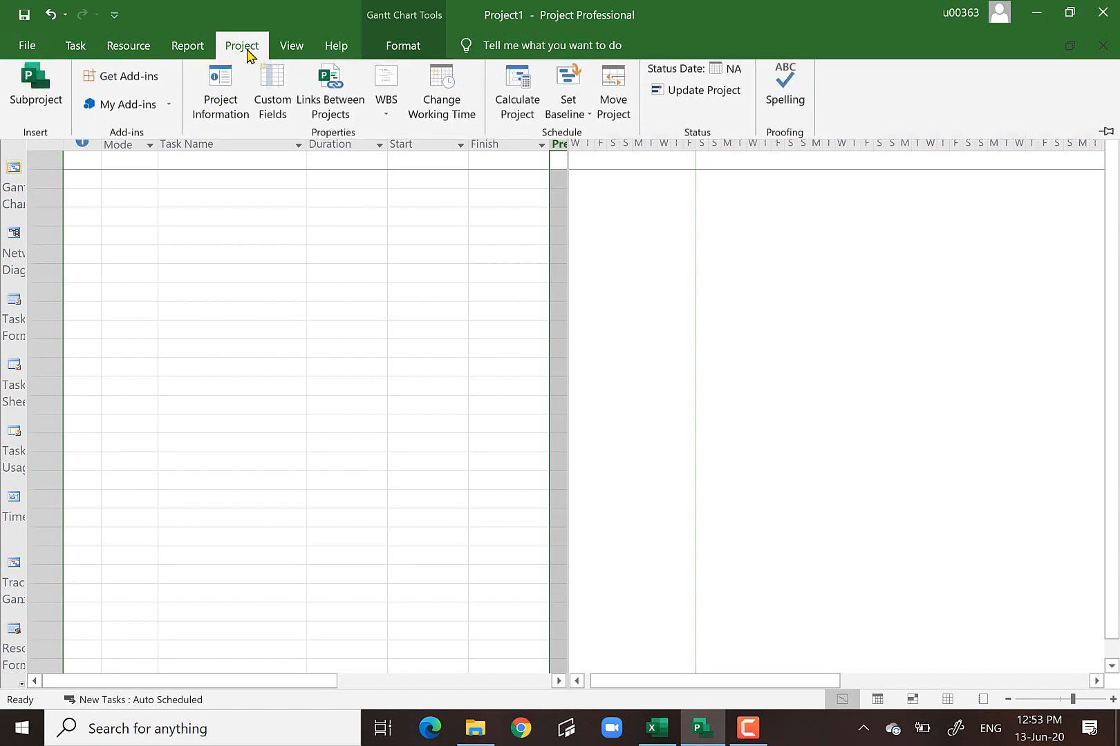
{"action": "left_click", "coordinate": [443, 91]}
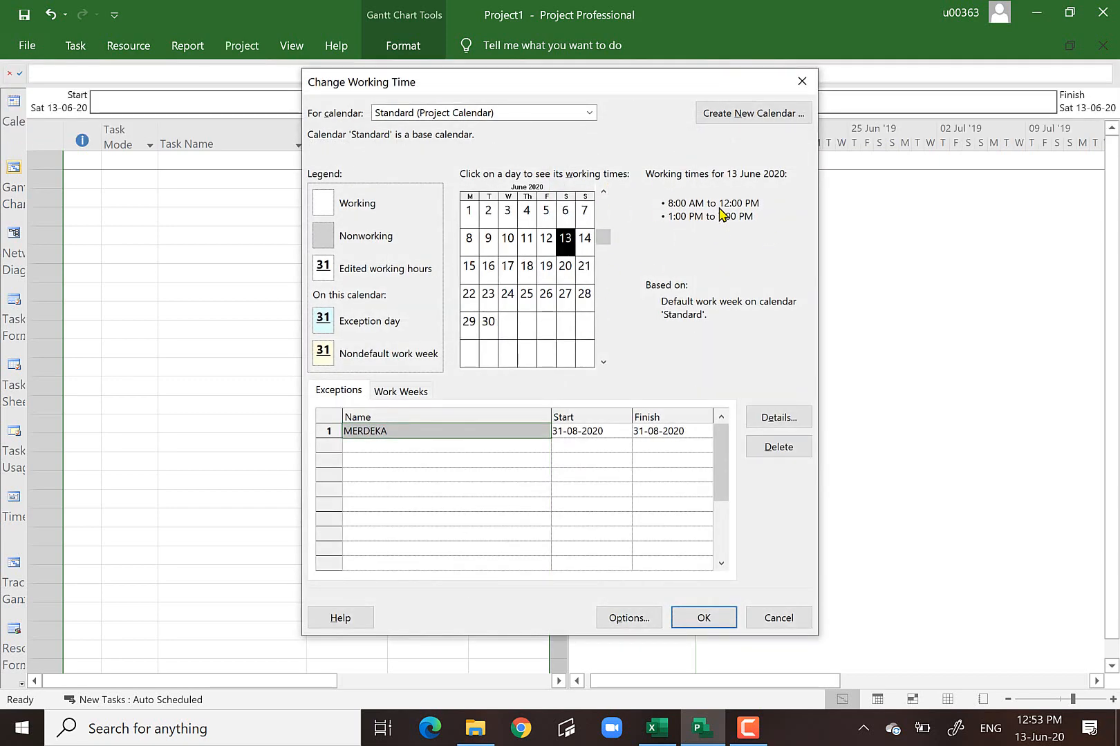
{"action": "left_click", "coordinate": [780, 618]}
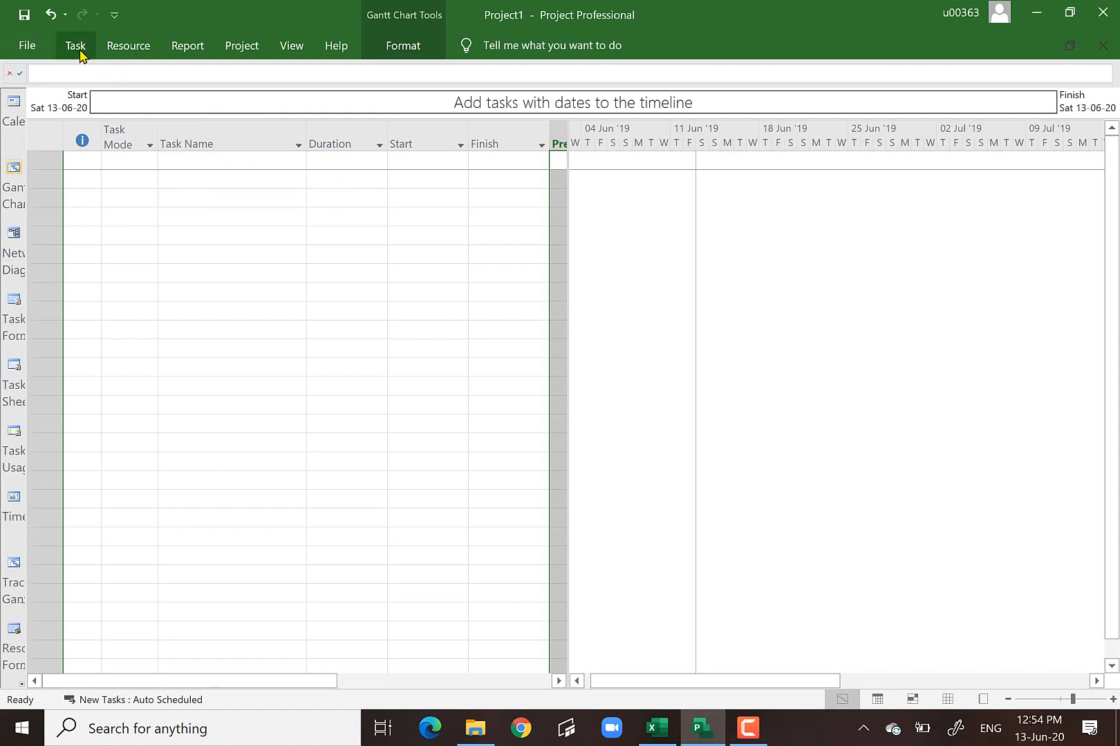
- Set the project's start date to Thursday 1 October 2020 in the project information
{"action": "left_click", "coordinate": [240, 49]}
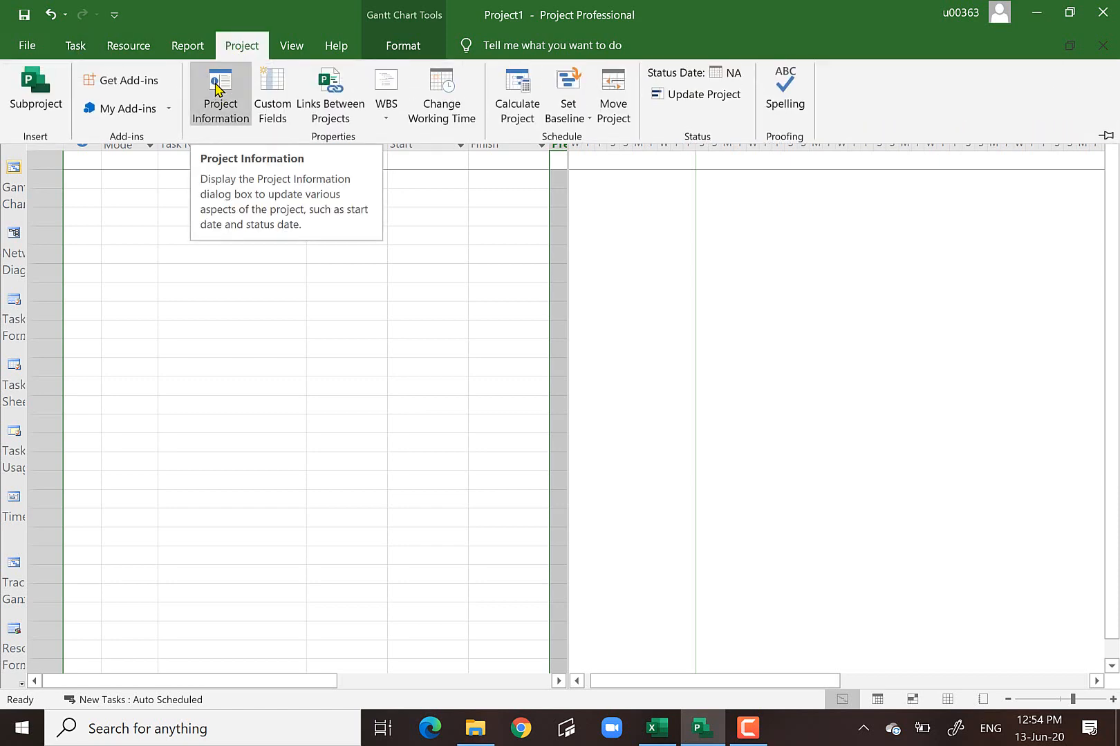
{"action": "left_click", "coordinate": [216, 86]}
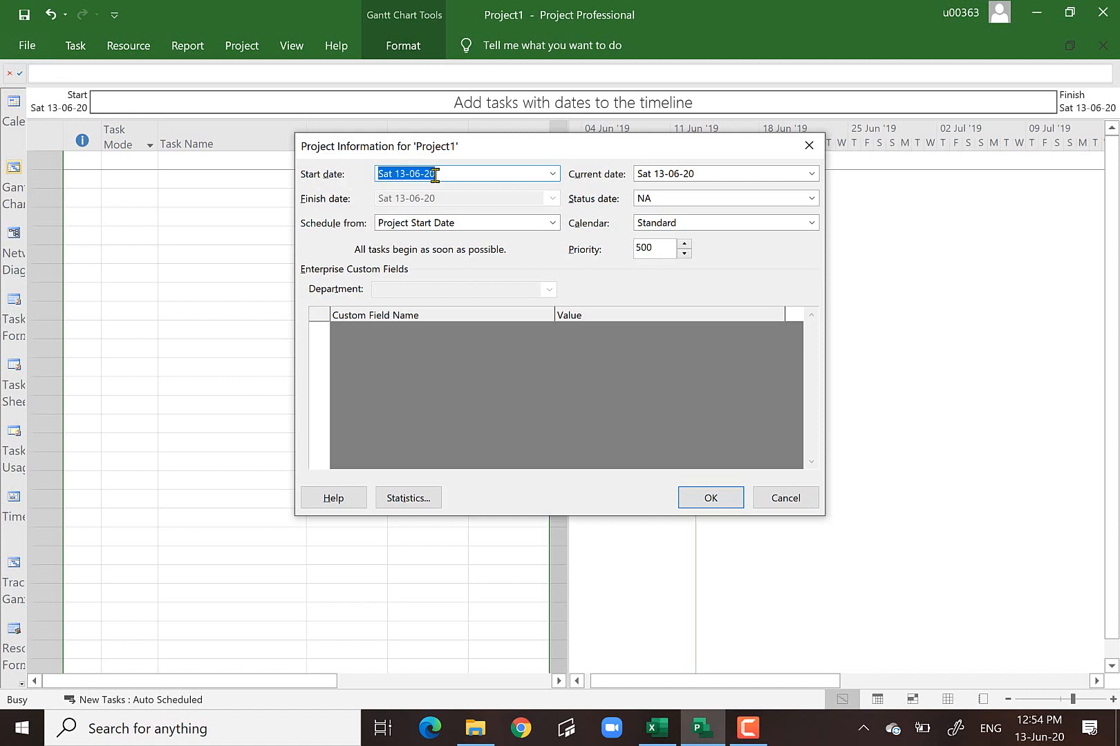
{"action": "left_click", "coordinate": [555, 174]}
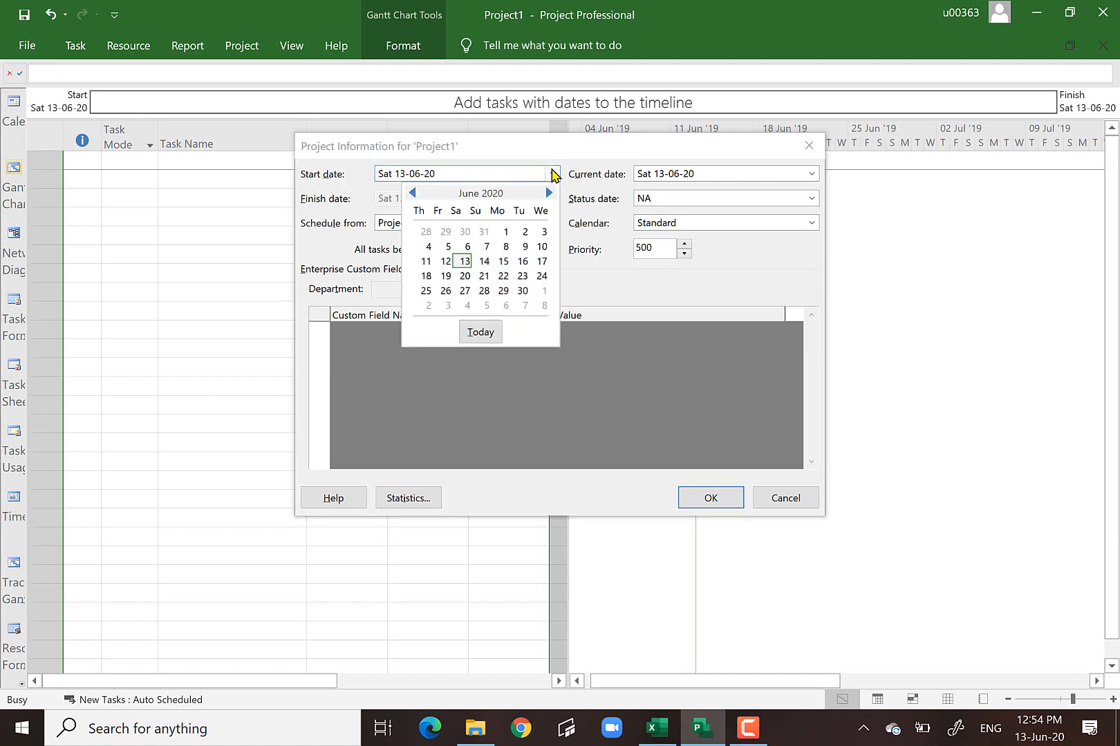
{"action": "left_click", "coordinate": [550, 193]}
{"action": "left_click", "coordinate": [550, 193]}
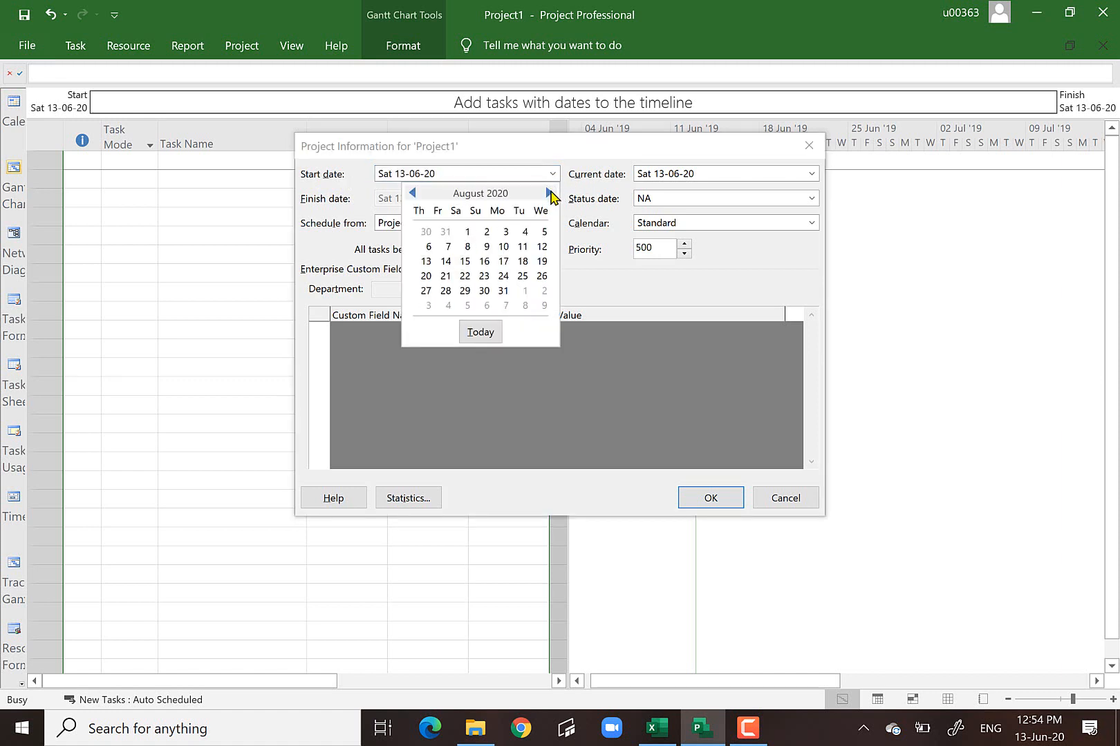
{"action": "left_click", "coordinate": [550, 194]}
{"action": "left_click", "coordinate": [551, 194]}
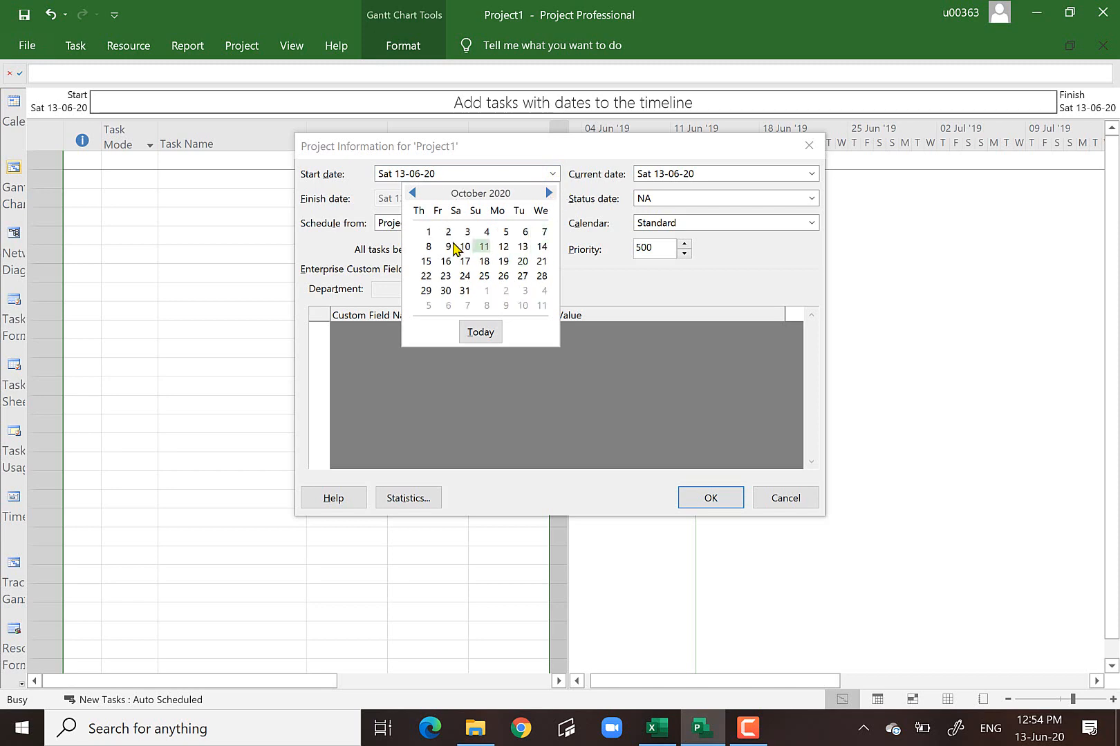
{"action": "left_click", "coordinate": [429, 233]}
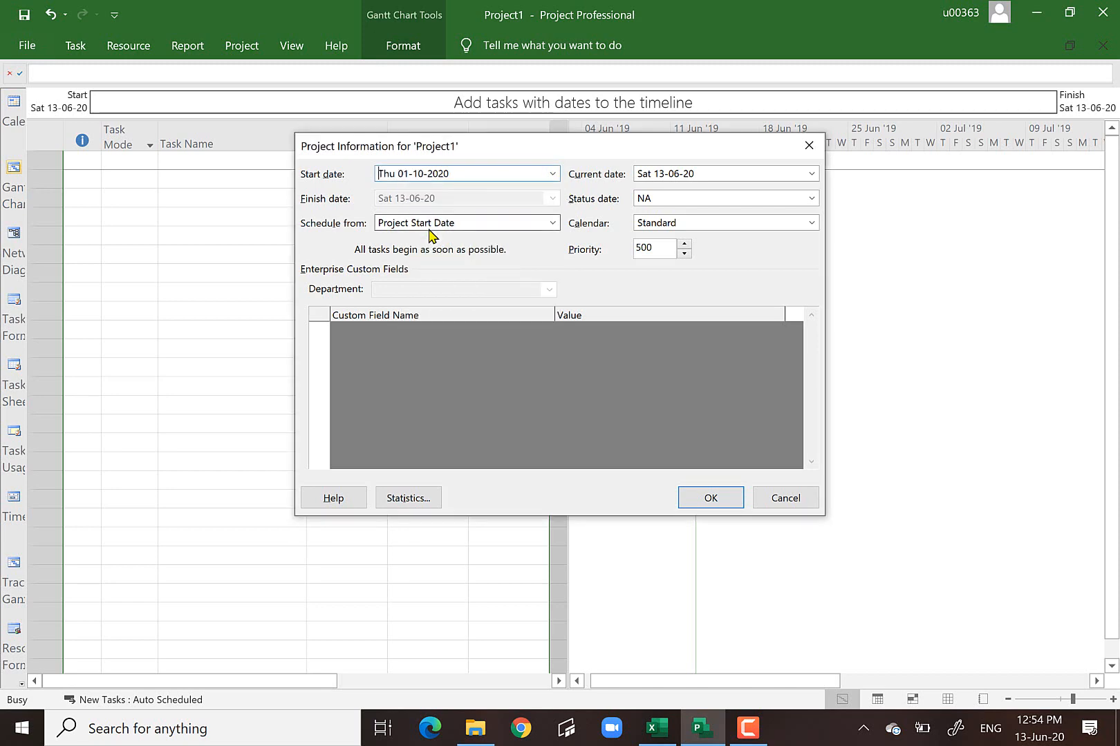
{"action": "left_click", "coordinate": [710, 498]}
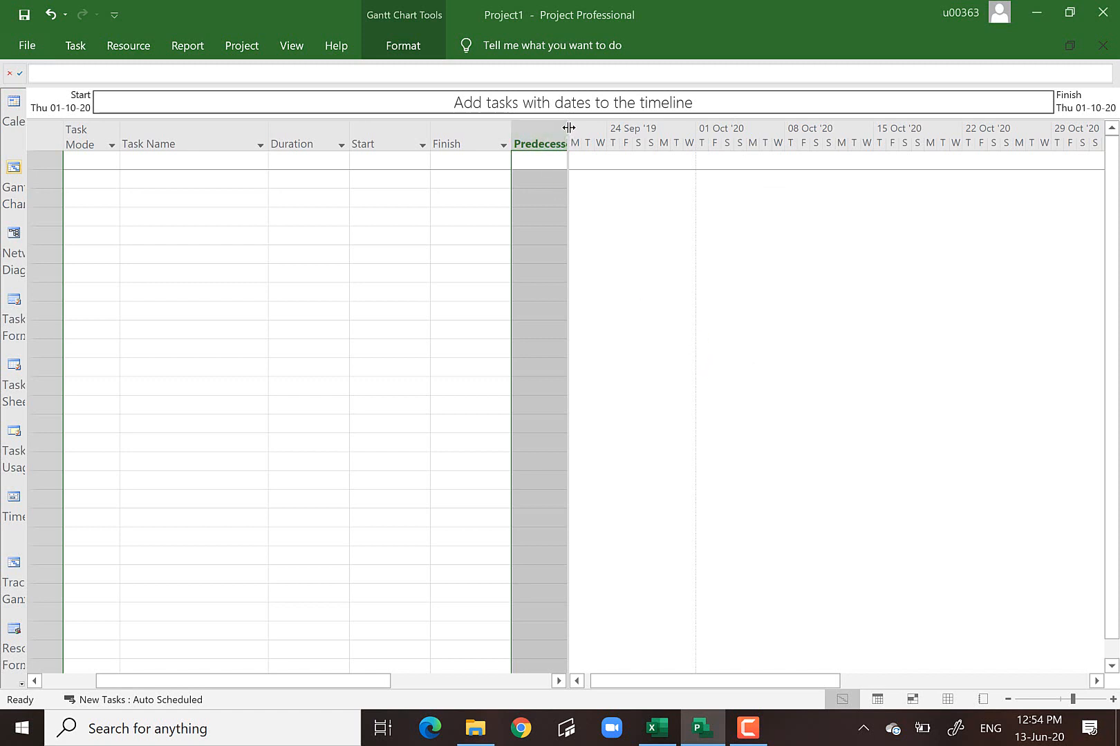
- Widen the task table to reveal the columns through Add New Column, and go over Task Name, Duration and Predecessors
{"action": "left_click_drag", "start_coordinate": [567, 131], "coordinate": [797, 151]}
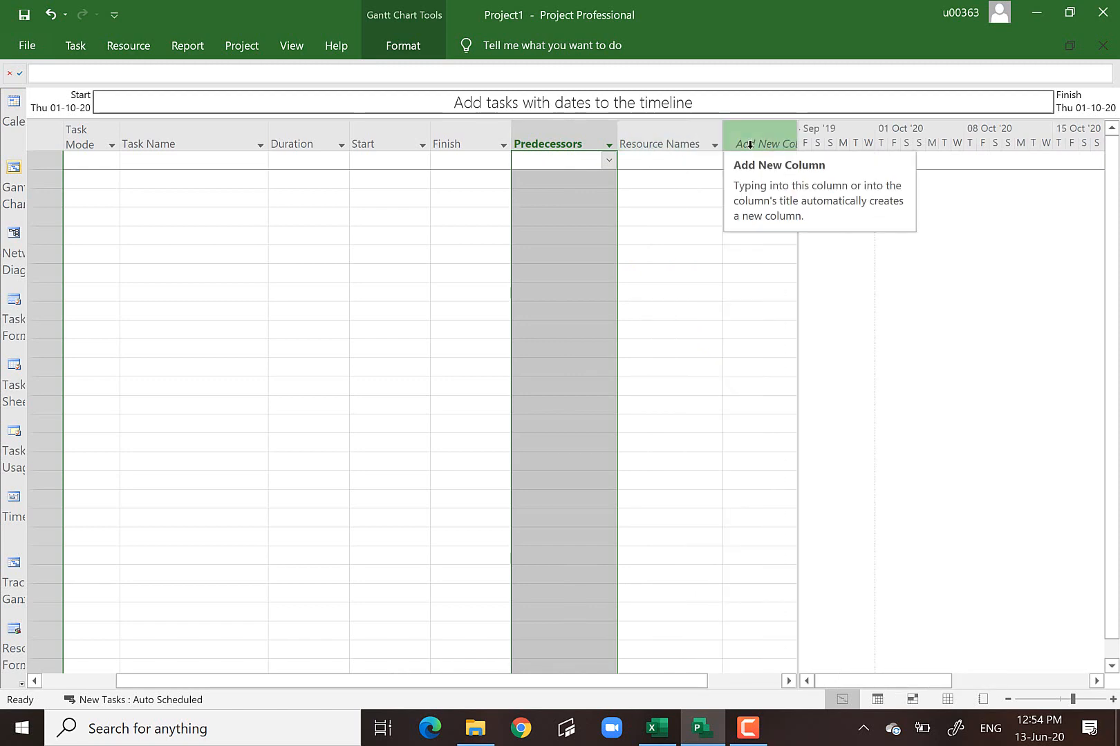
{"action": "left_click", "coordinate": [201, 142]}
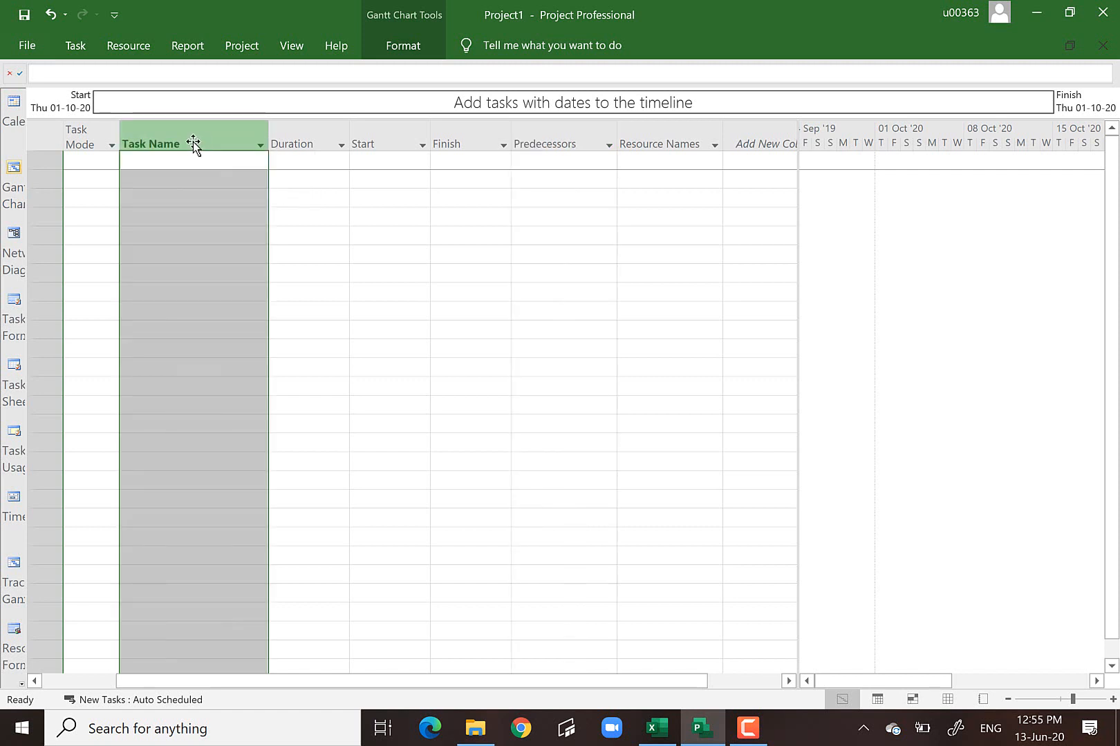
{"action": "left_click", "coordinate": [304, 133]}
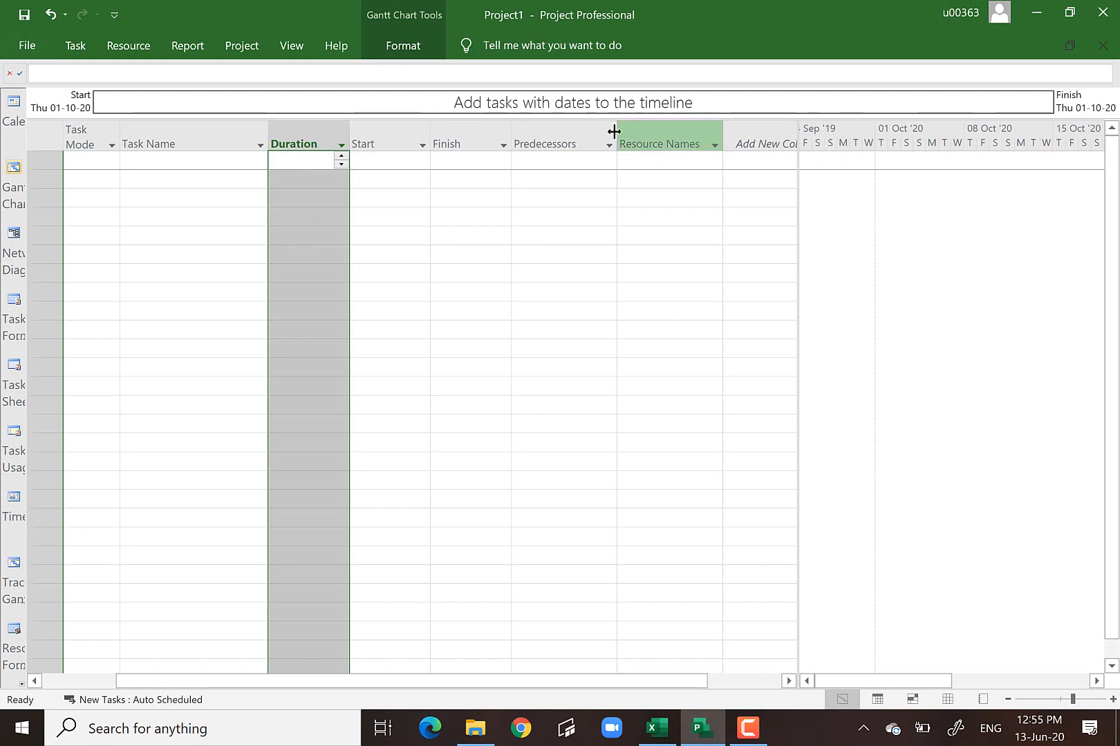
{"action": "left_click", "coordinate": [540, 135]}
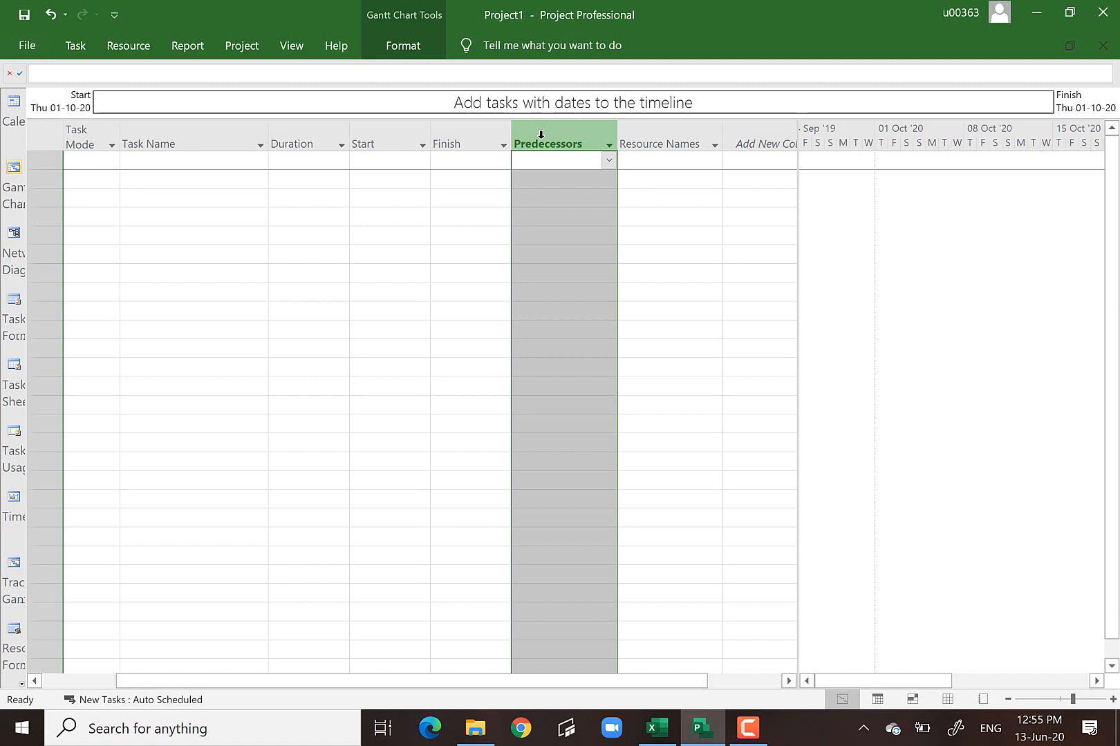
- Save the project as INFRAWORK in the SAMPLE 1 OCT 2020 folder
{"action": "key", "text": "alt+F4"}
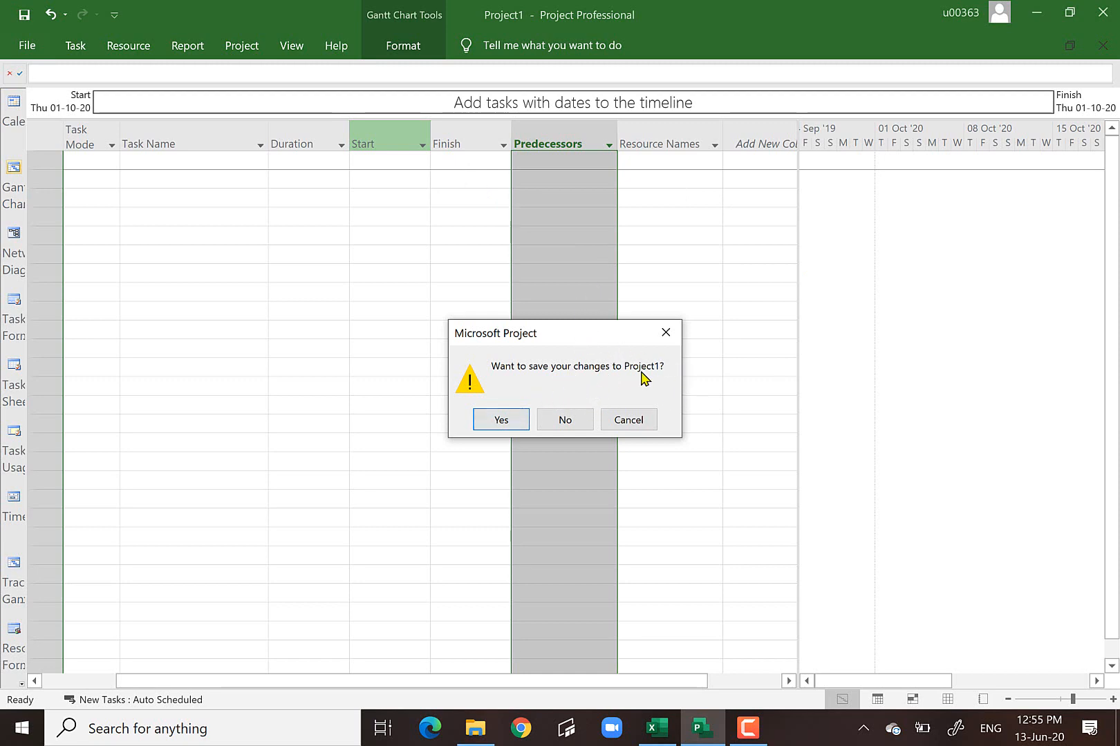
{"action": "left_click", "coordinate": [504, 421]}
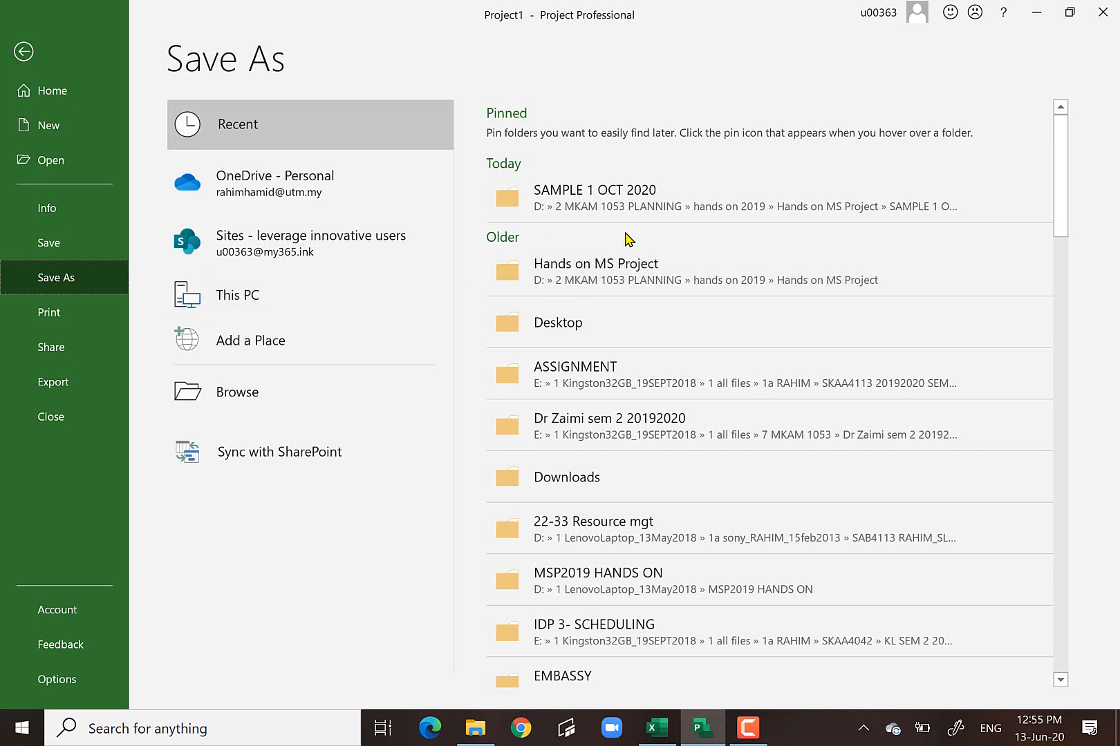
{"action": "left_click", "coordinate": [628, 197]}
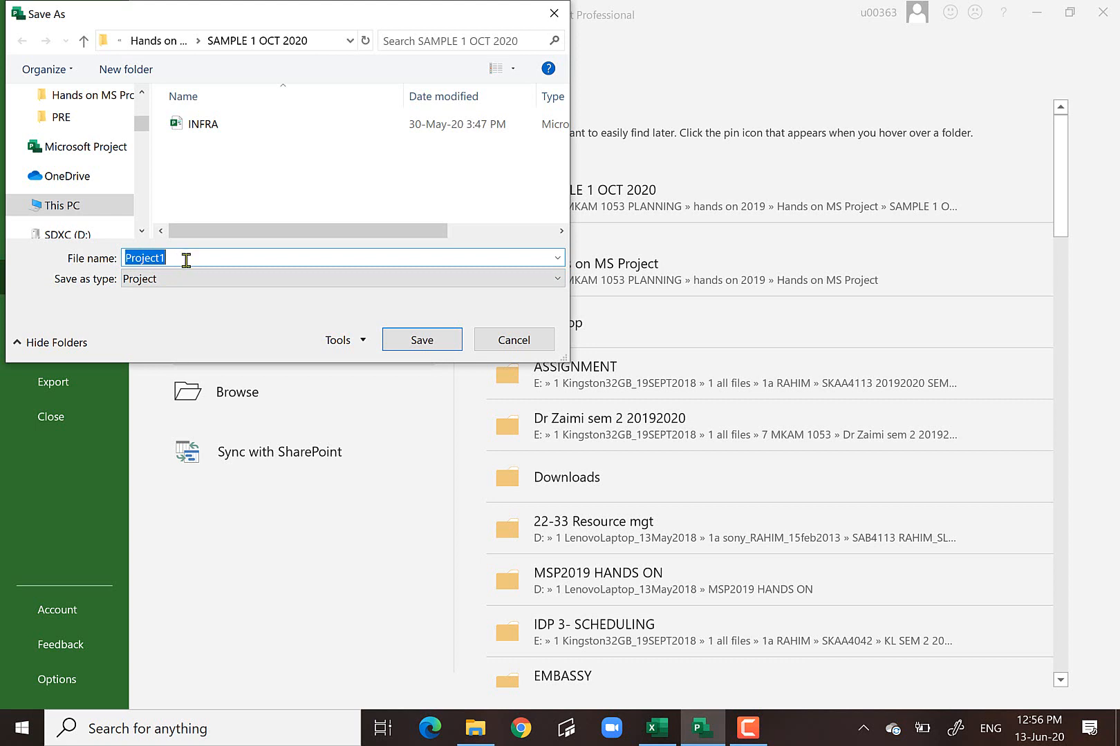
{"action": "type", "text": "IN"}
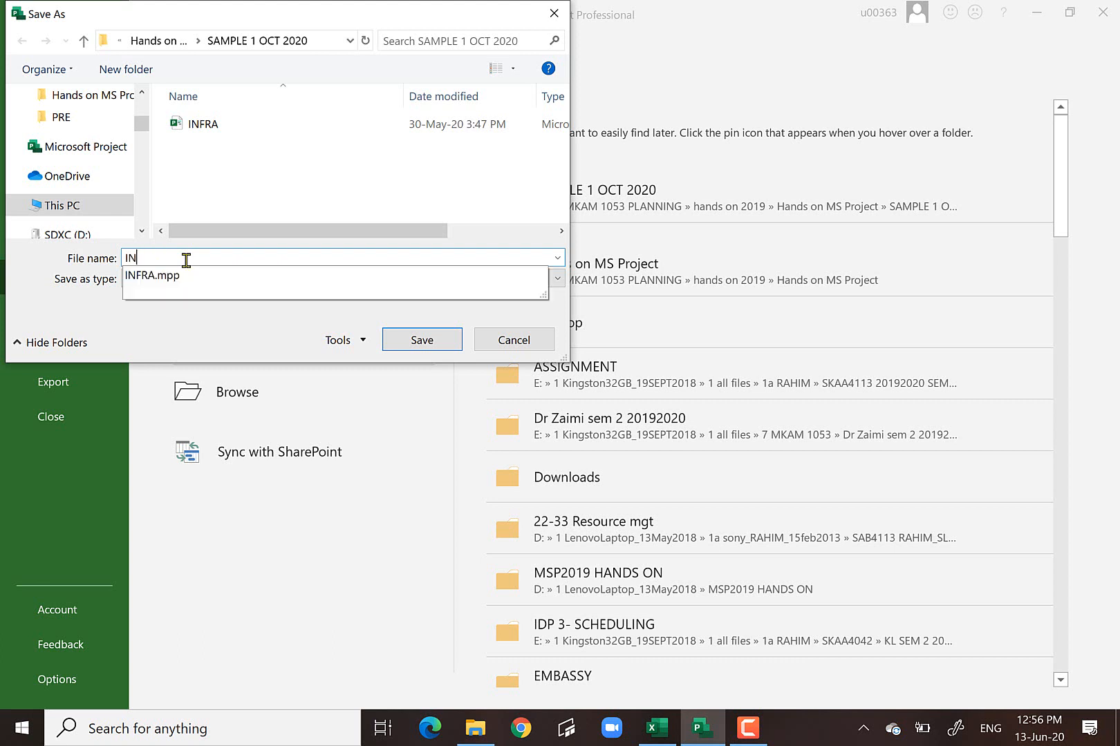
{"action": "type", "text": "FRWORK"}
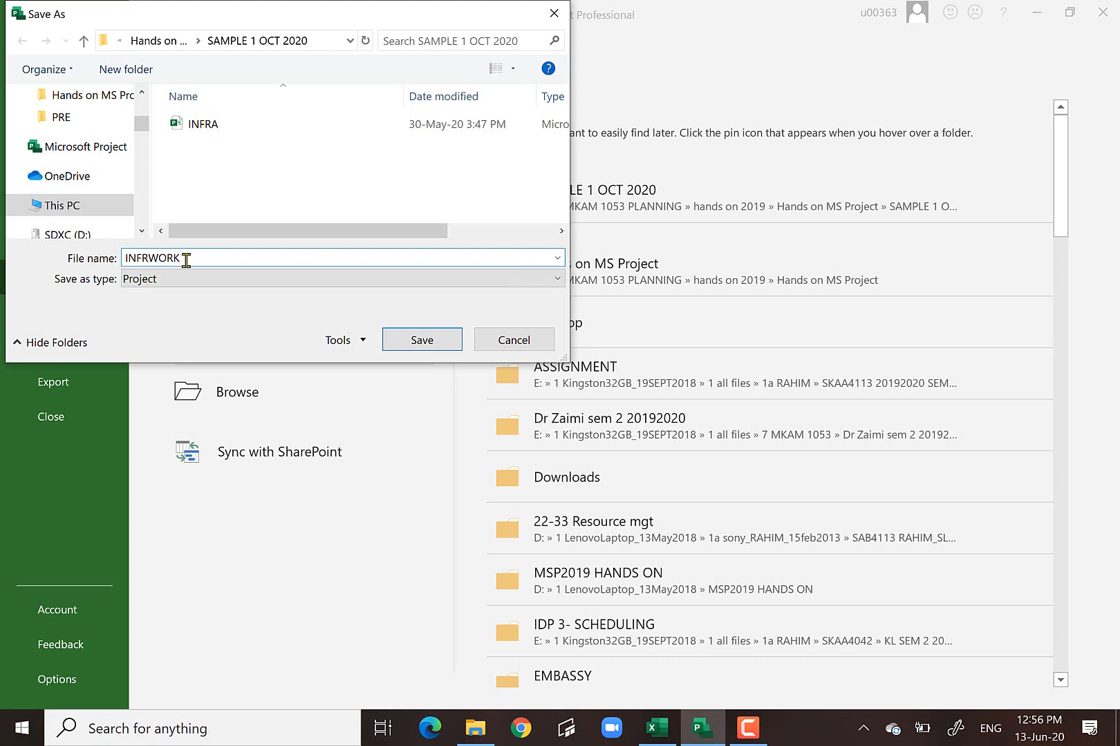
{"action": "key", "text": "BackSpace"}
{"action": "key", "text": "BackSpace"}
{"action": "key", "text": "BackSpace"}
{"action": "key", "text": "BackSpace"}
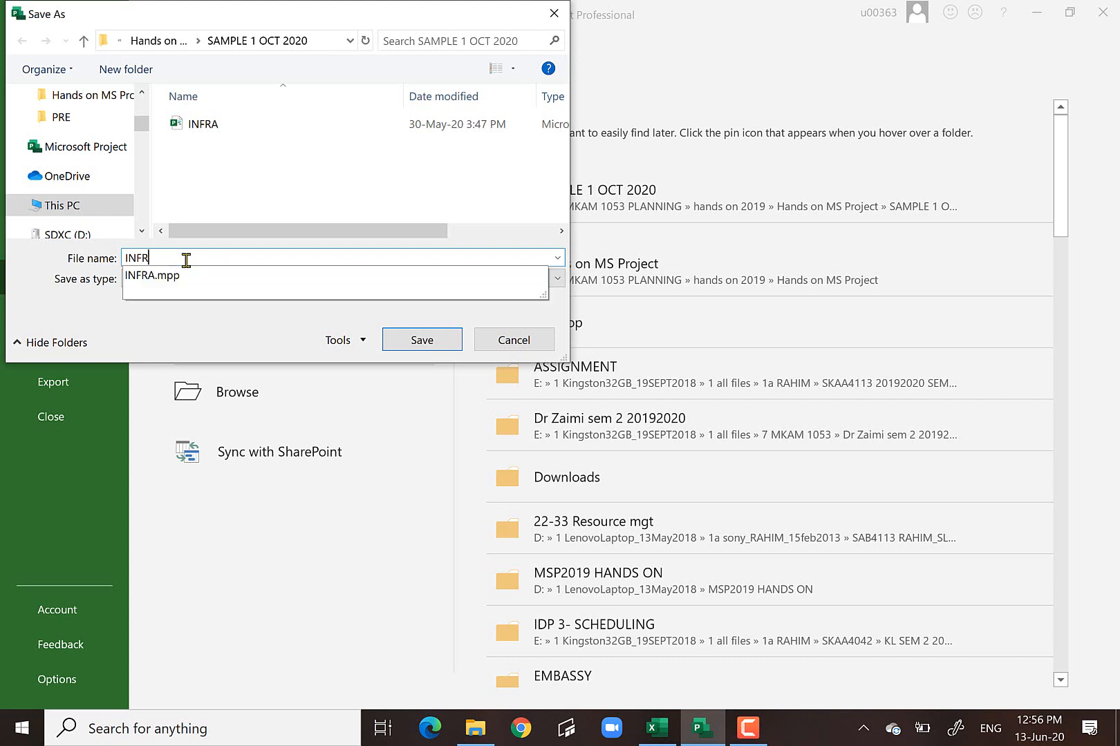
{"action": "type", "text": "AWORK"}
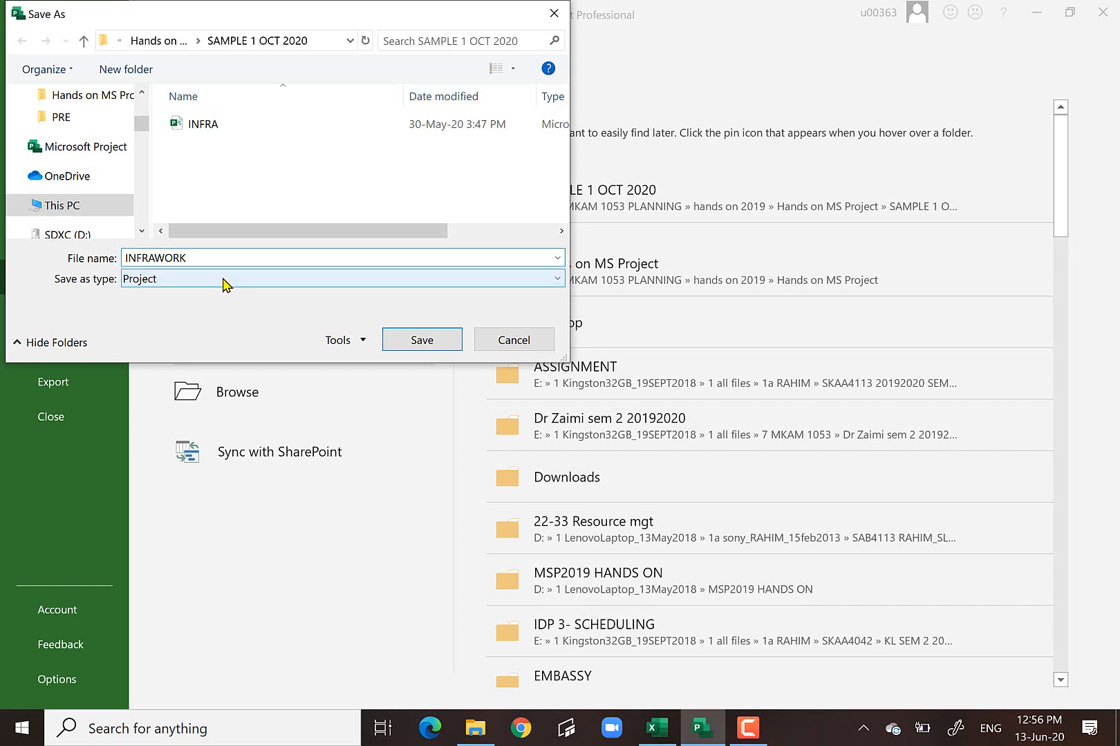
{"action": "left_click", "coordinate": [427, 339]}
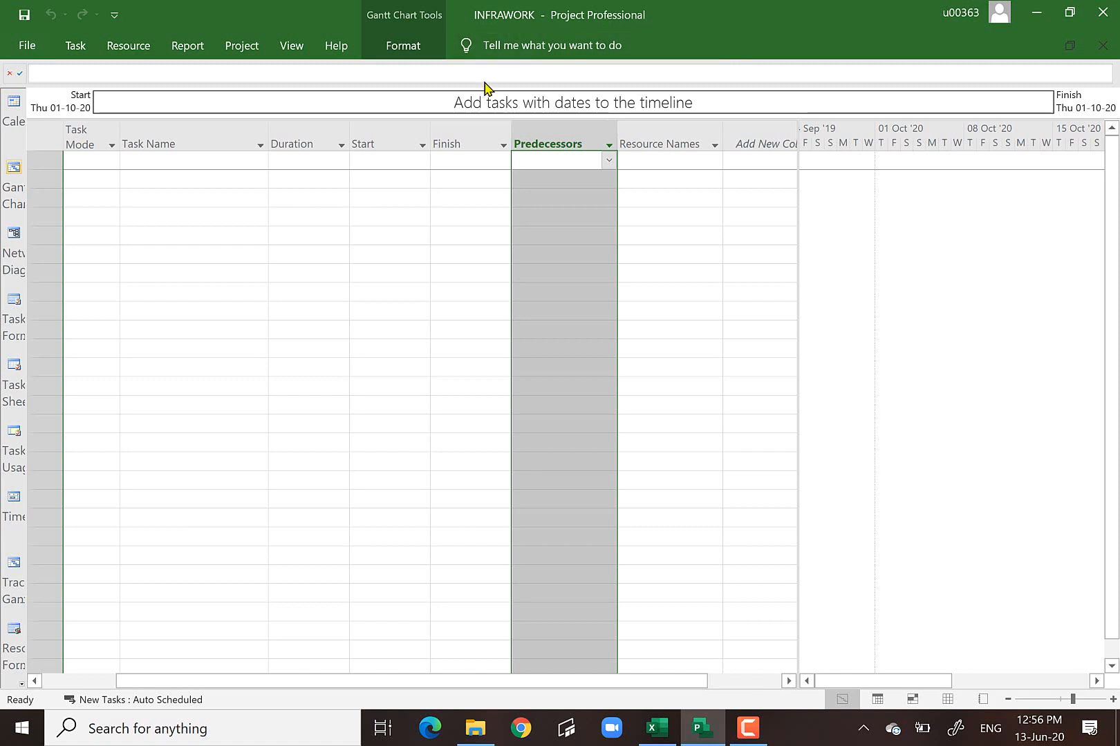
- Review the Task Name, Duration, Predecessors and Resource Names columns of the empty task table
{"action": "left_click", "coordinate": [180, 138]}
{"action": "left_click", "coordinate": [315, 137]}
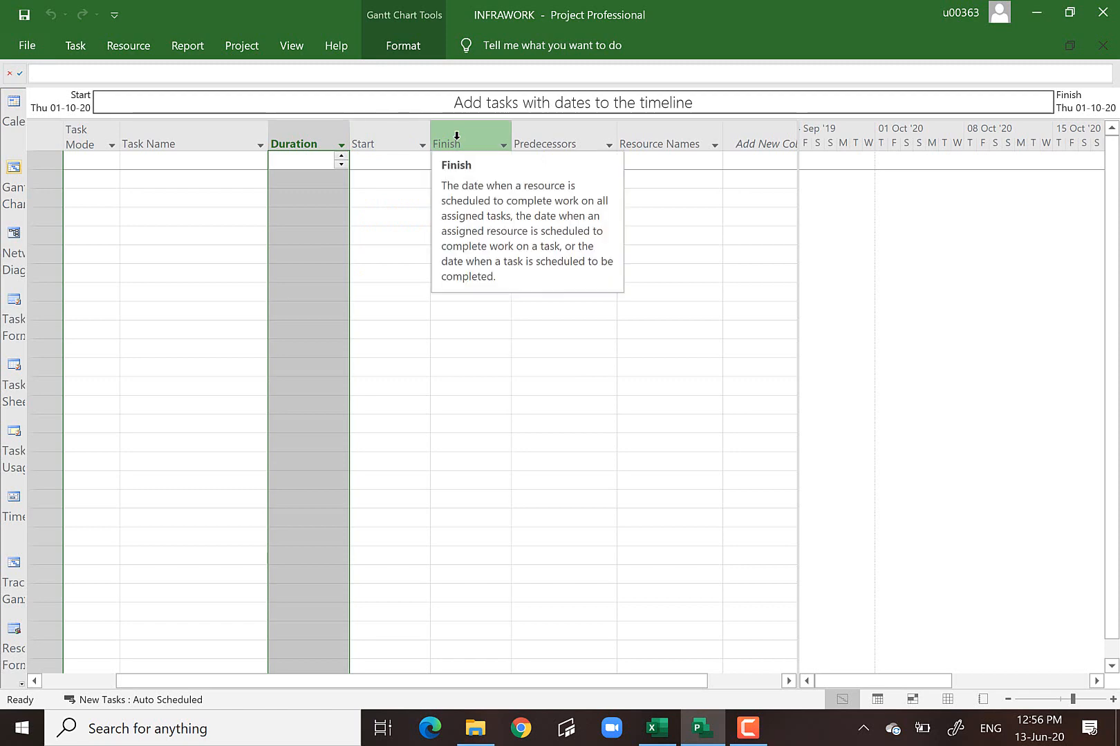
{"action": "left_click", "coordinate": [561, 136]}
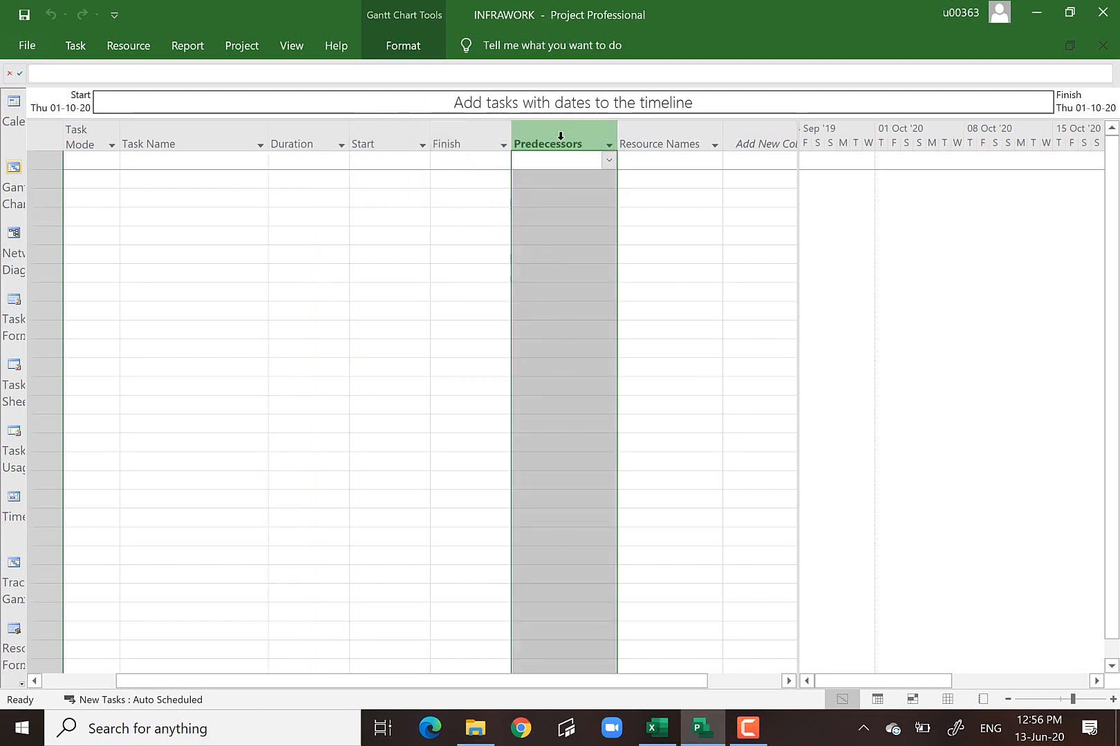
{"action": "left_click", "coordinate": [665, 138]}
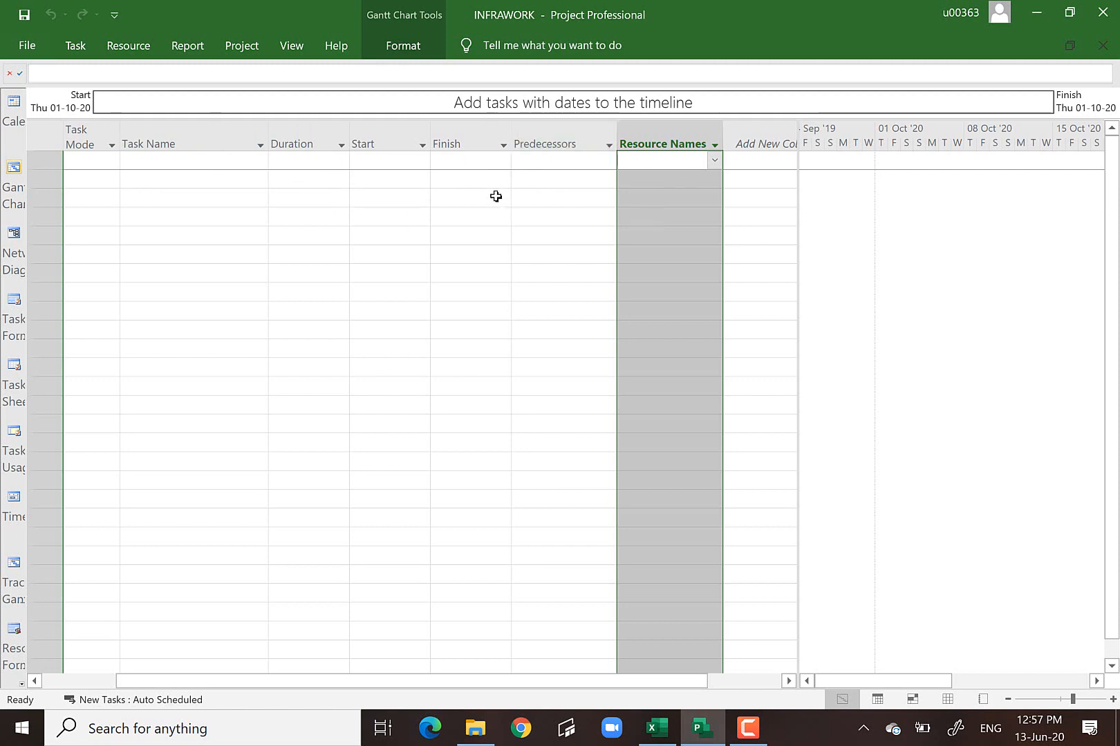
- Switch to the Tasklist workbook in Excel and go over the Task Name, Duration, Predecessors and Resources Name columns of Task_Table1
{"action": "left_click", "coordinate": [661, 737]}
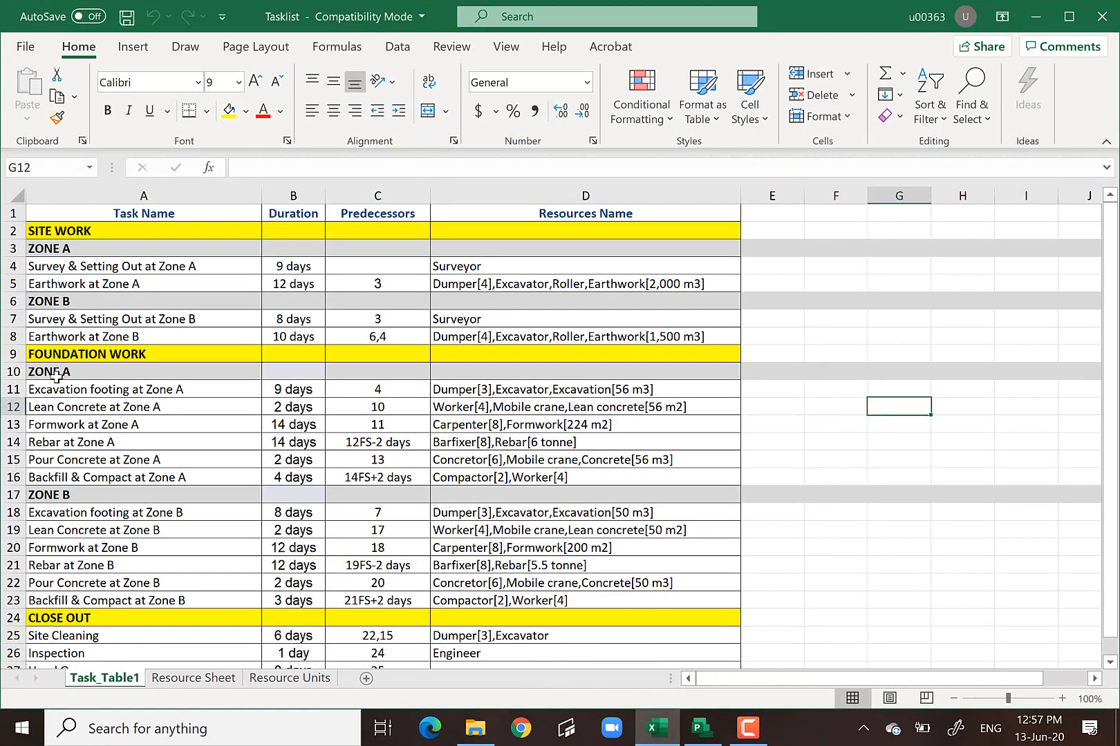
{"action": "left_click", "coordinate": [132, 196]}
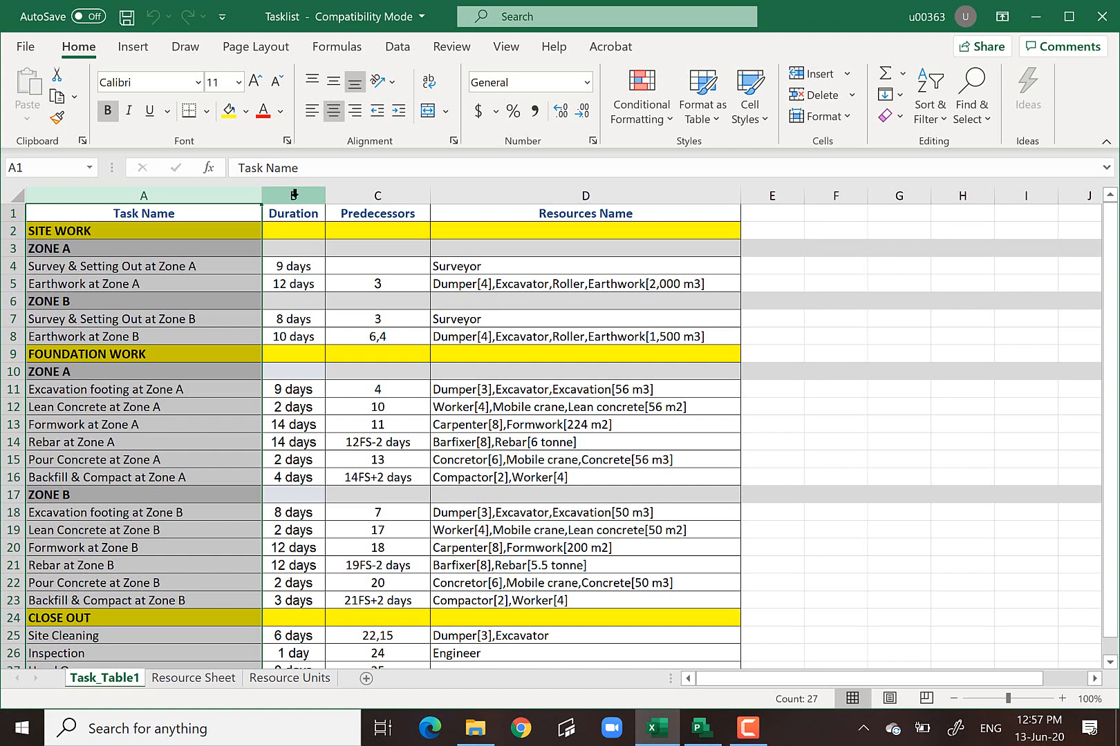
{"action": "left_click", "coordinate": [195, 197]}
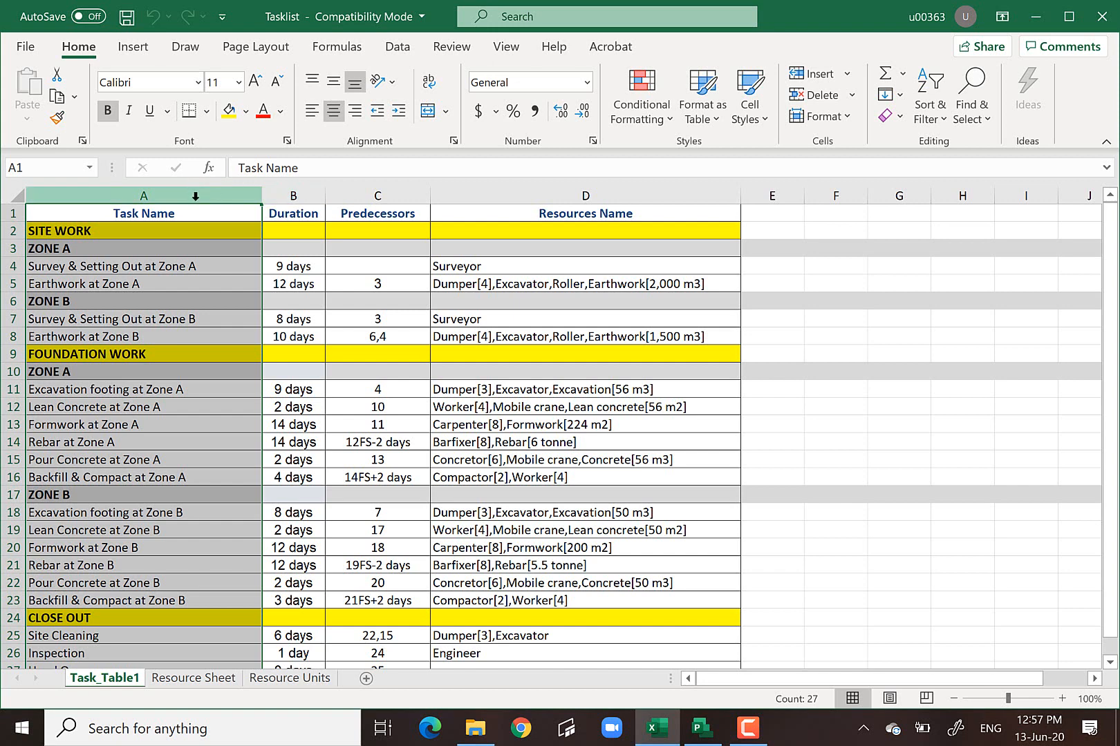
{"action": "left_click", "coordinate": [293, 197]}
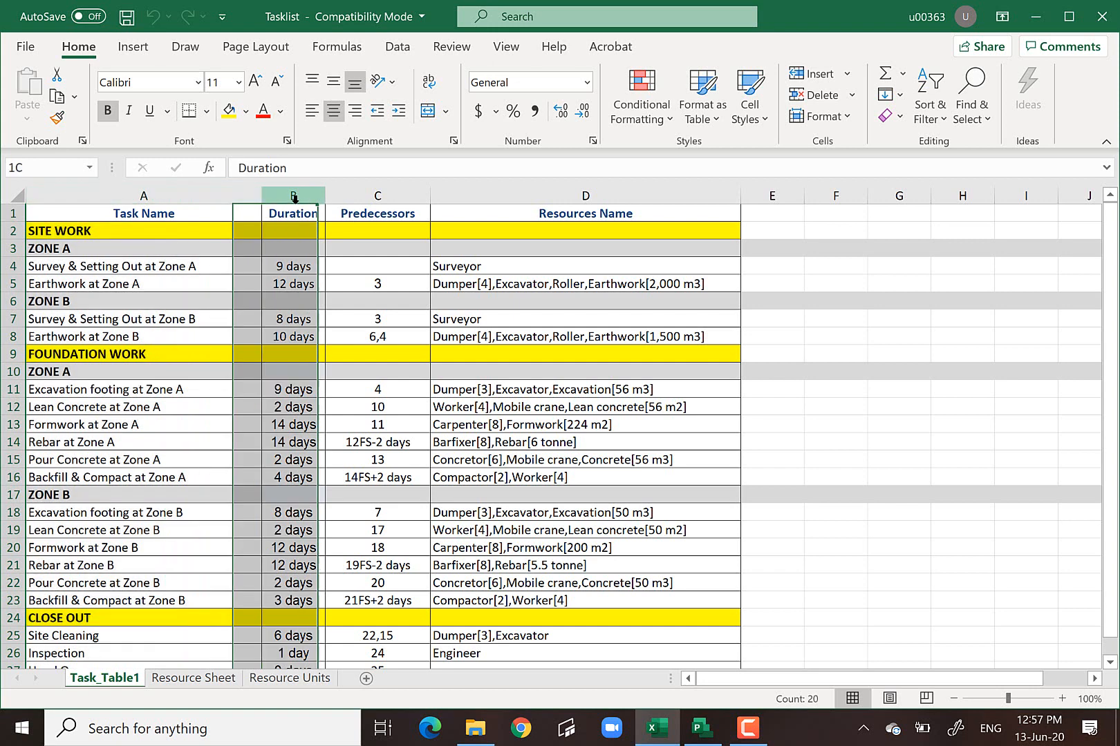
{"action": "left_click", "coordinate": [363, 194]}
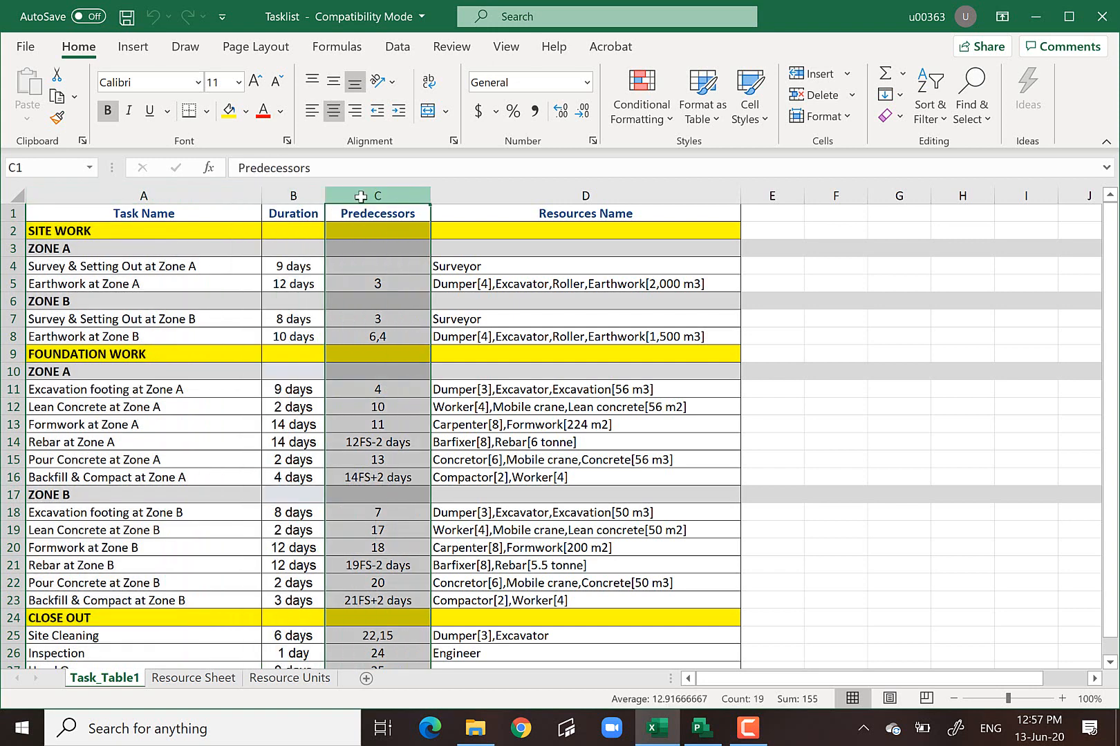
{"action": "left_click", "coordinate": [468, 209]}
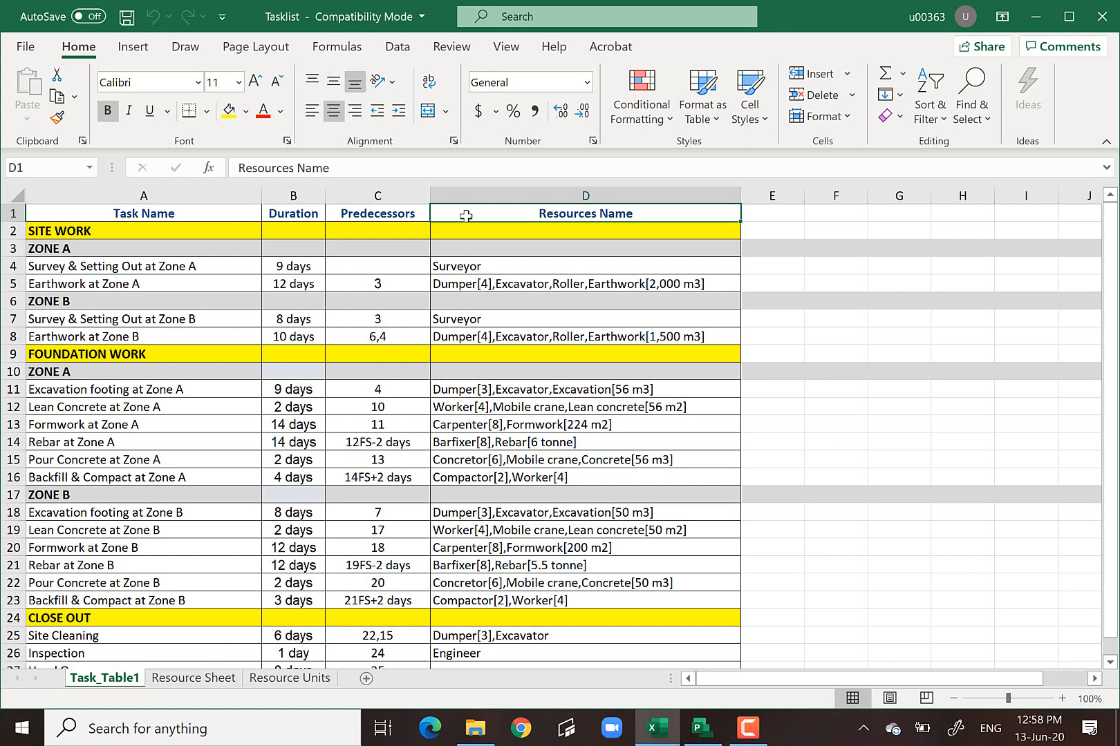
{"action": "left_click", "coordinate": [14, 284]}
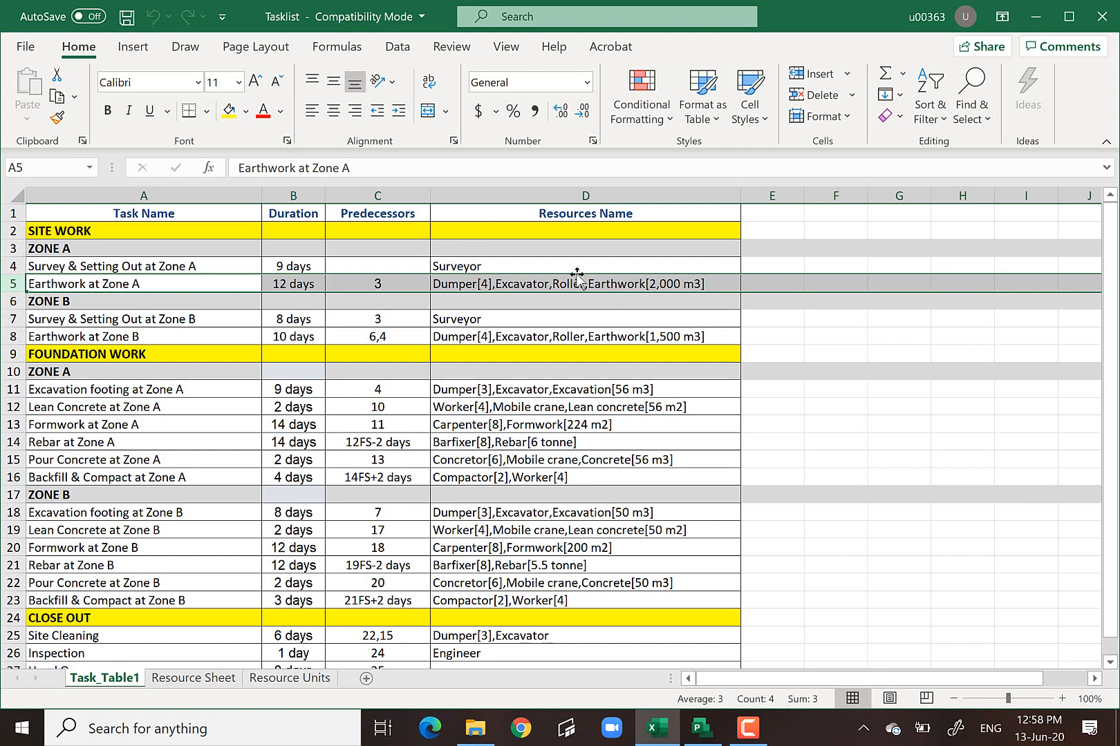
{"action": "left_click", "coordinate": [929, 353]}
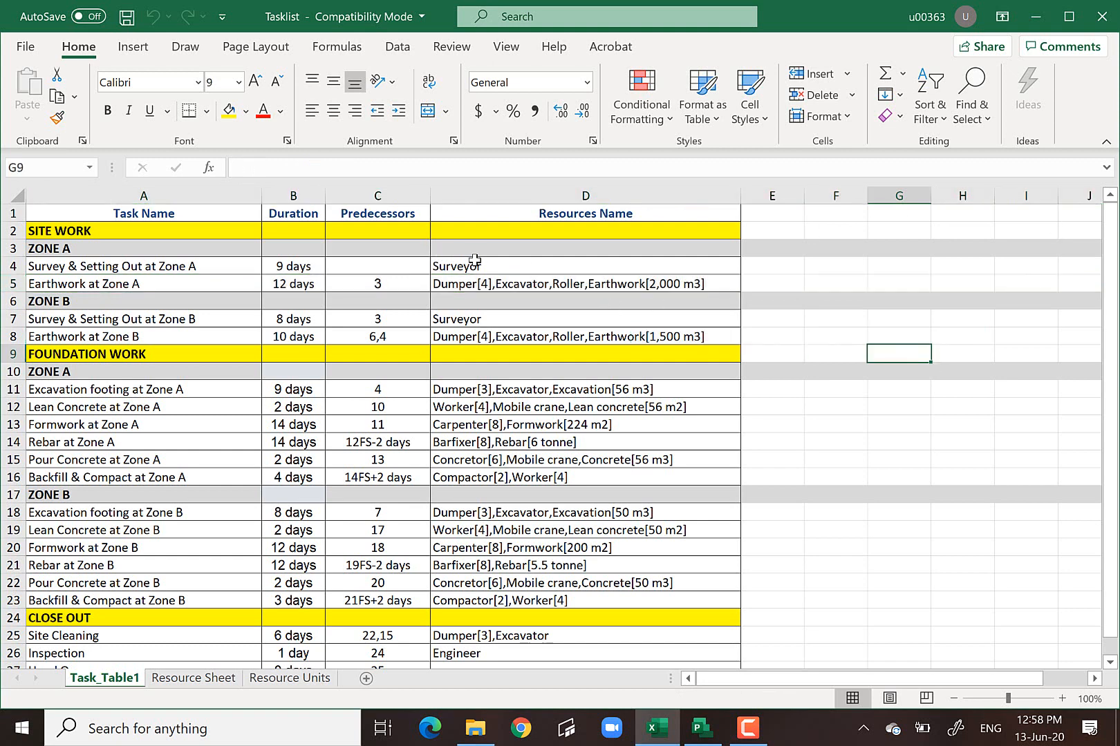
- Examine the full Task Name list and how its tasks are grouped by work package and zone, down to Earthwork at Zone B
{"action": "left_click", "coordinate": [154, 195]}
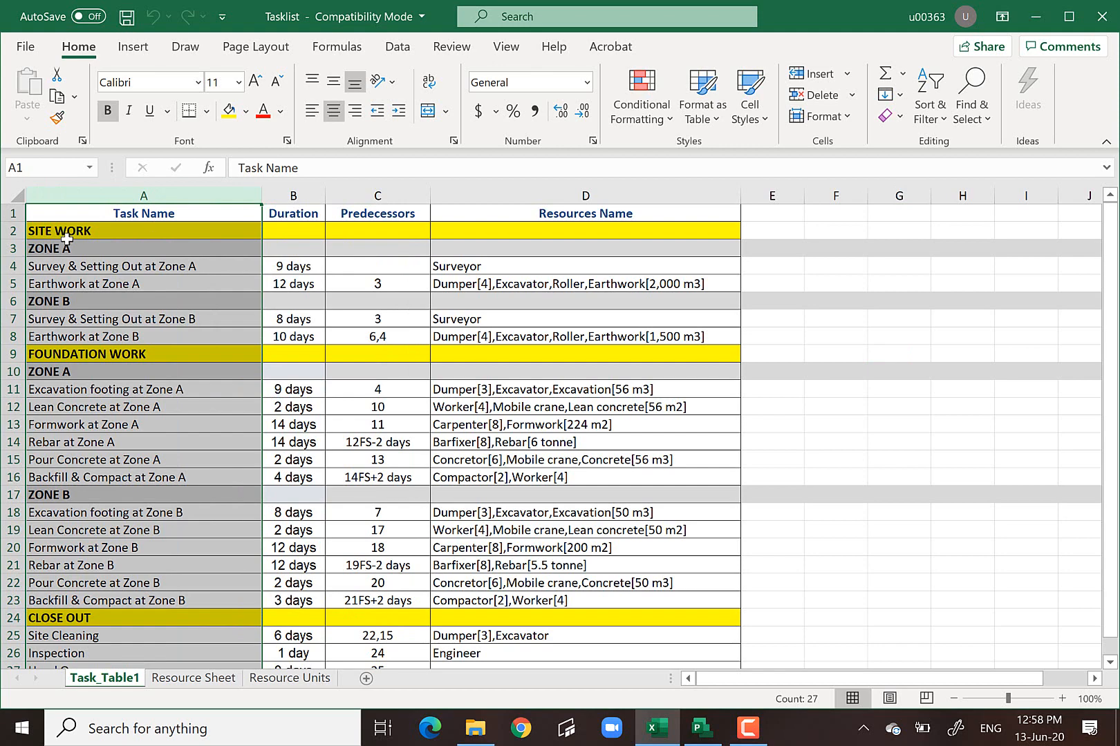
{"action": "scroll", "coordinate": [59, 238], "scroll_direction": "down", "scroll_amount": 10}
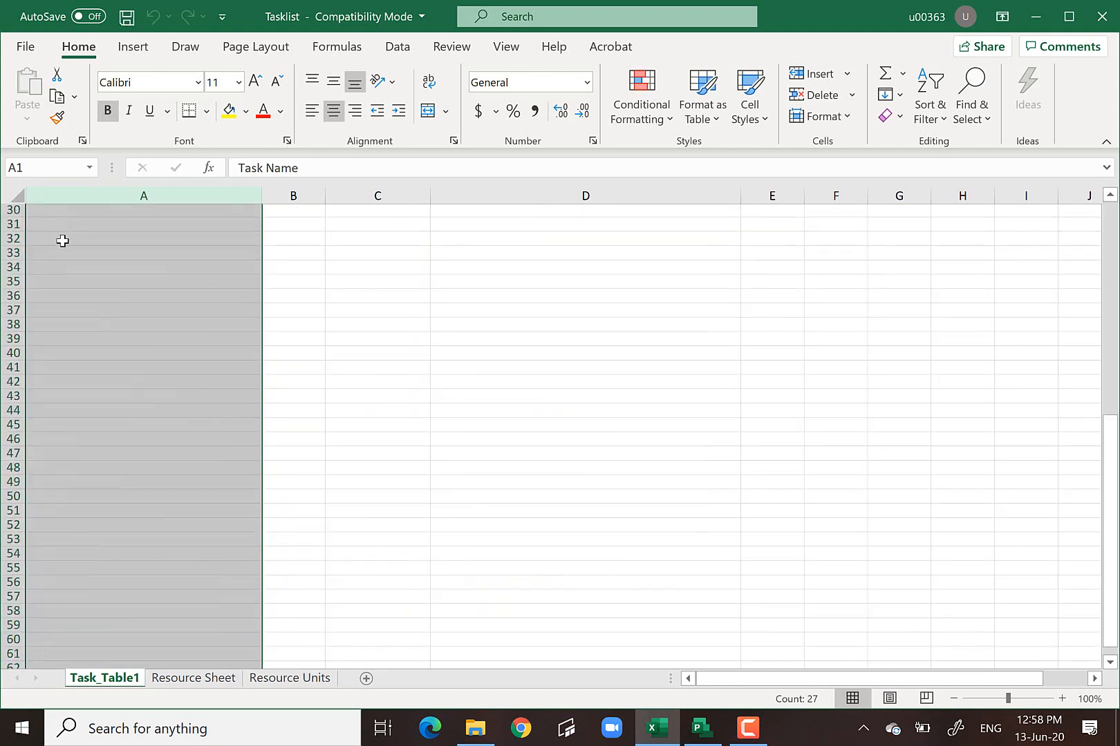
{"action": "scroll", "coordinate": [90, 285], "scroll_direction": "up", "scroll_amount": 8}
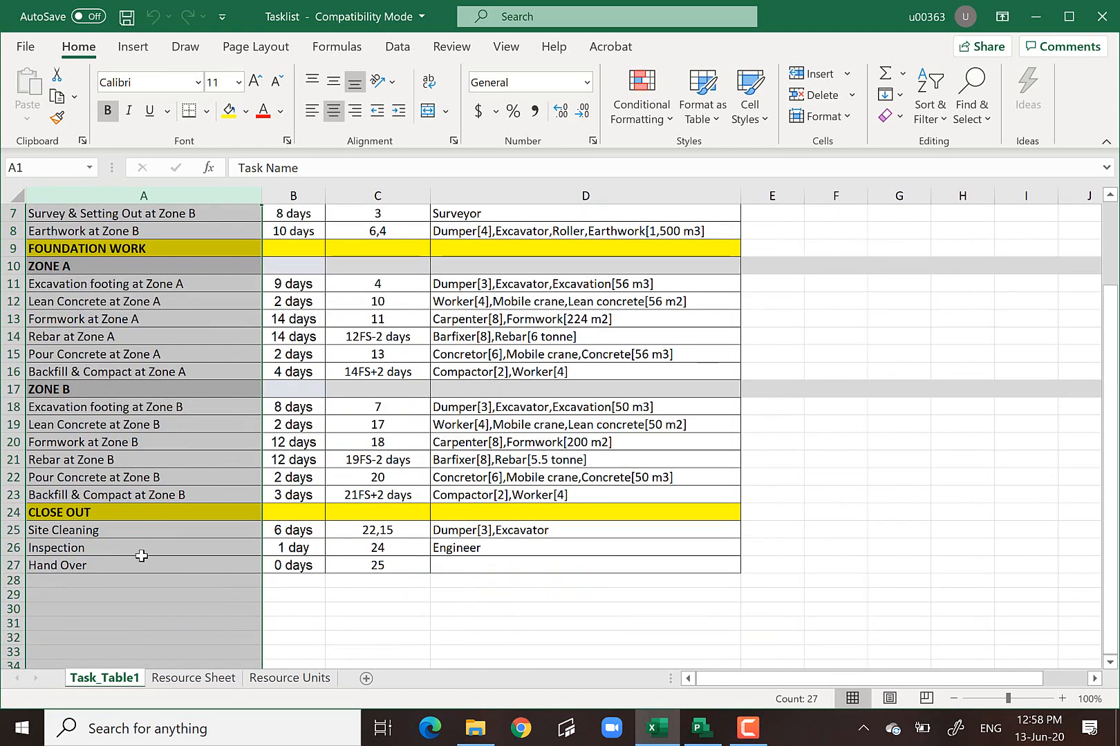
{"action": "scroll", "coordinate": [140, 558], "scroll_direction": "up", "scroll_amount": 2}
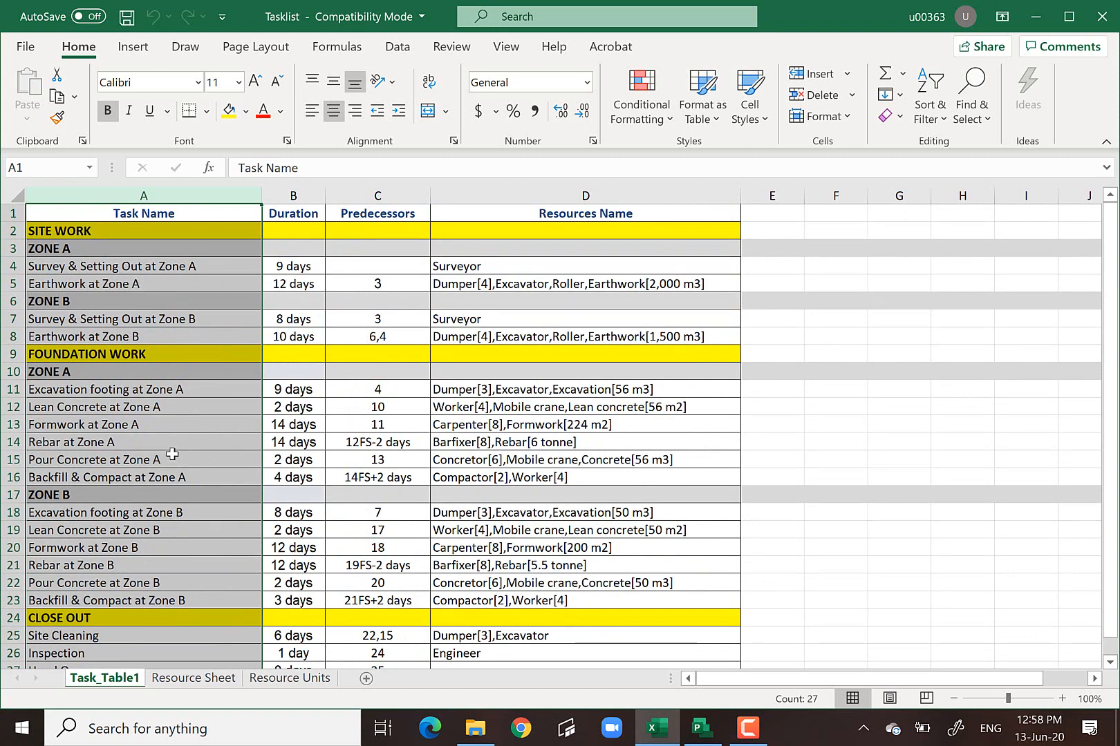
{"action": "left_click", "coordinate": [926, 426]}
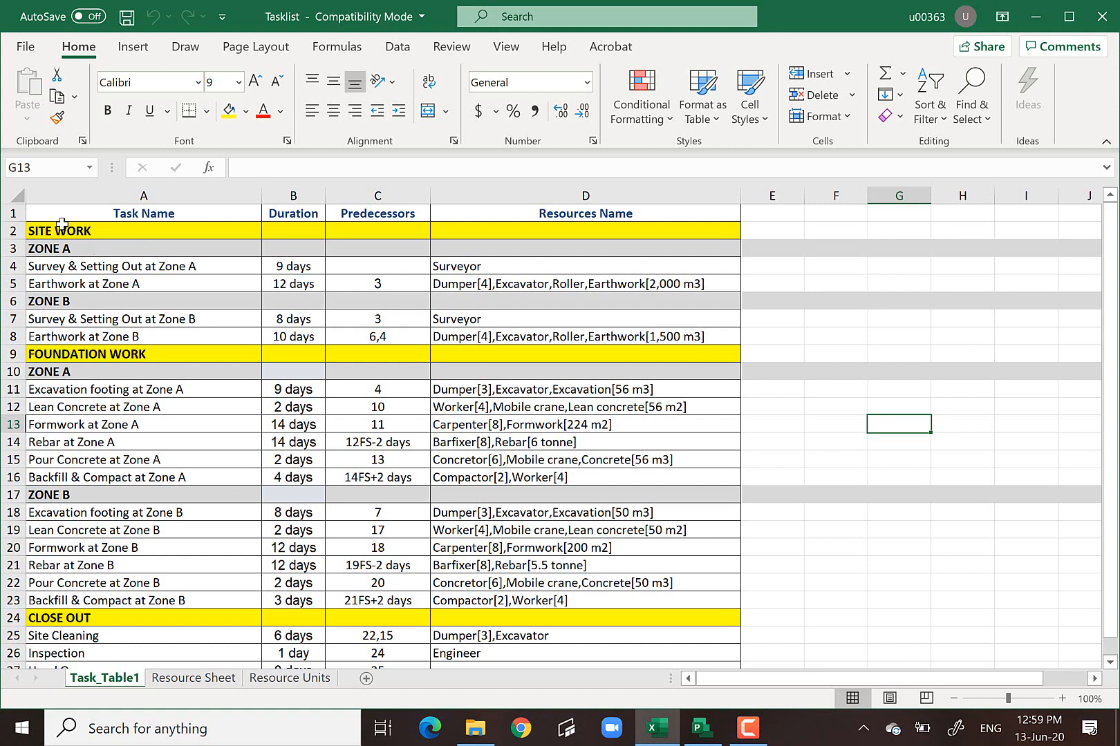
{"action": "left_click", "coordinate": [12, 248]}
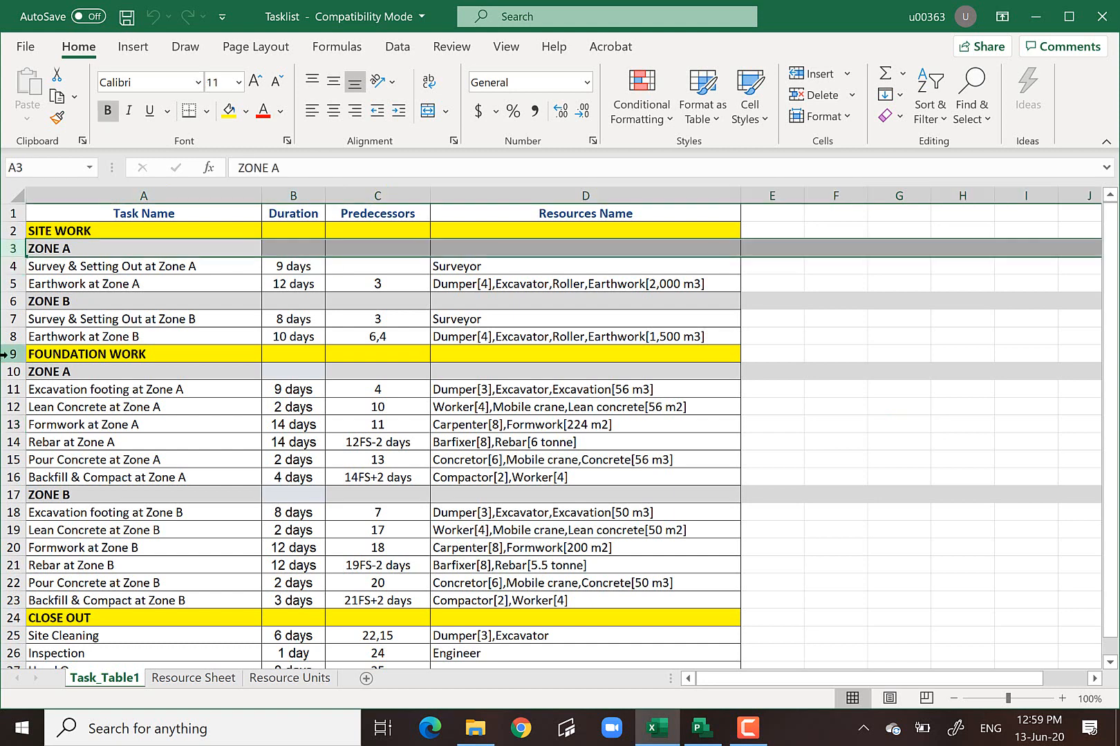
{"action": "left_click", "coordinate": [15, 336]}
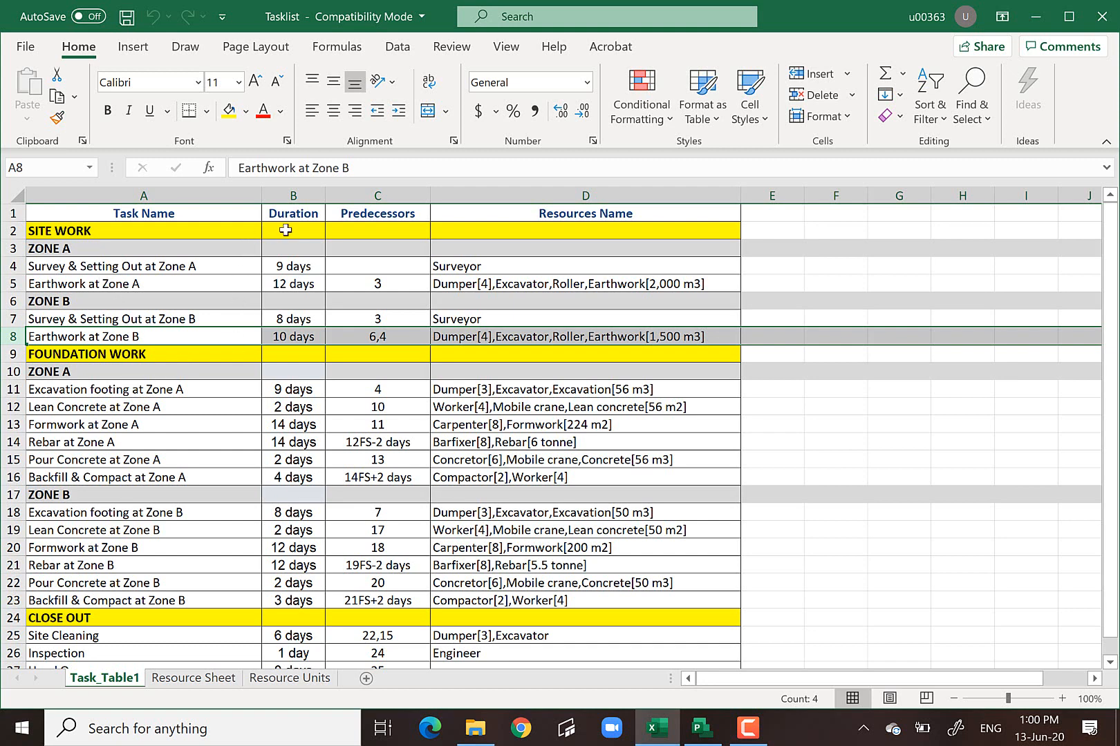
- Review the tasks' durations, predecessors and assigned resources through the end of the task table
{"action": "left_click", "coordinate": [296, 196]}
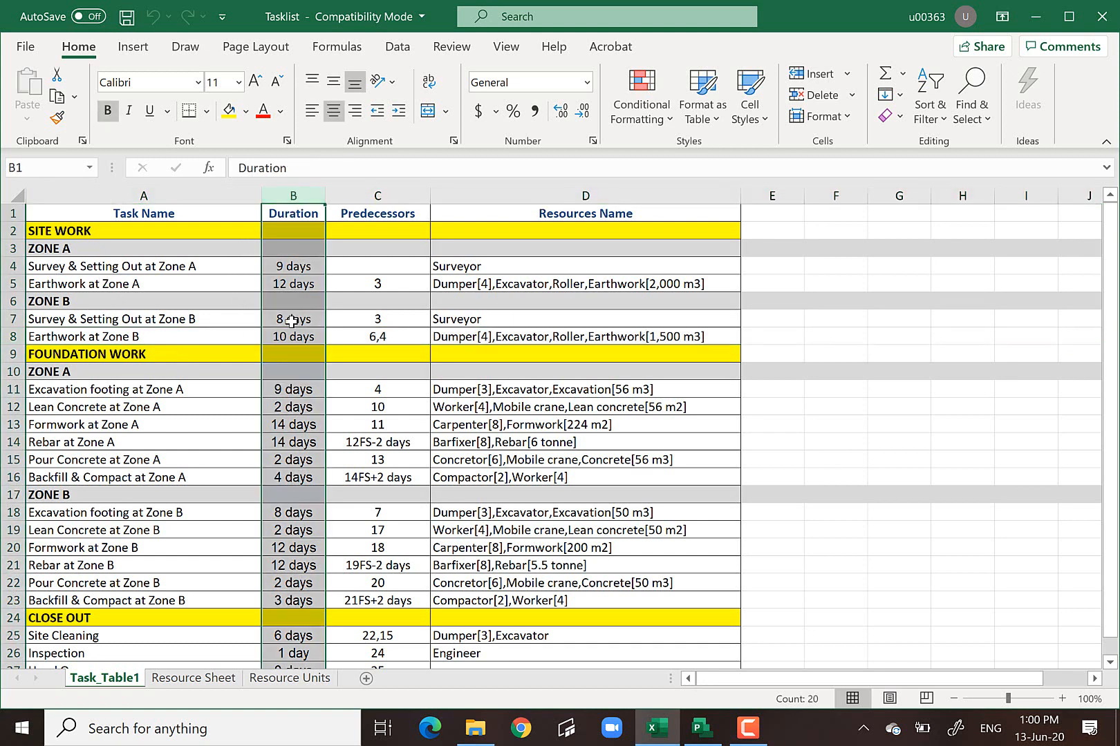
{"action": "left_click", "coordinate": [158, 281]}
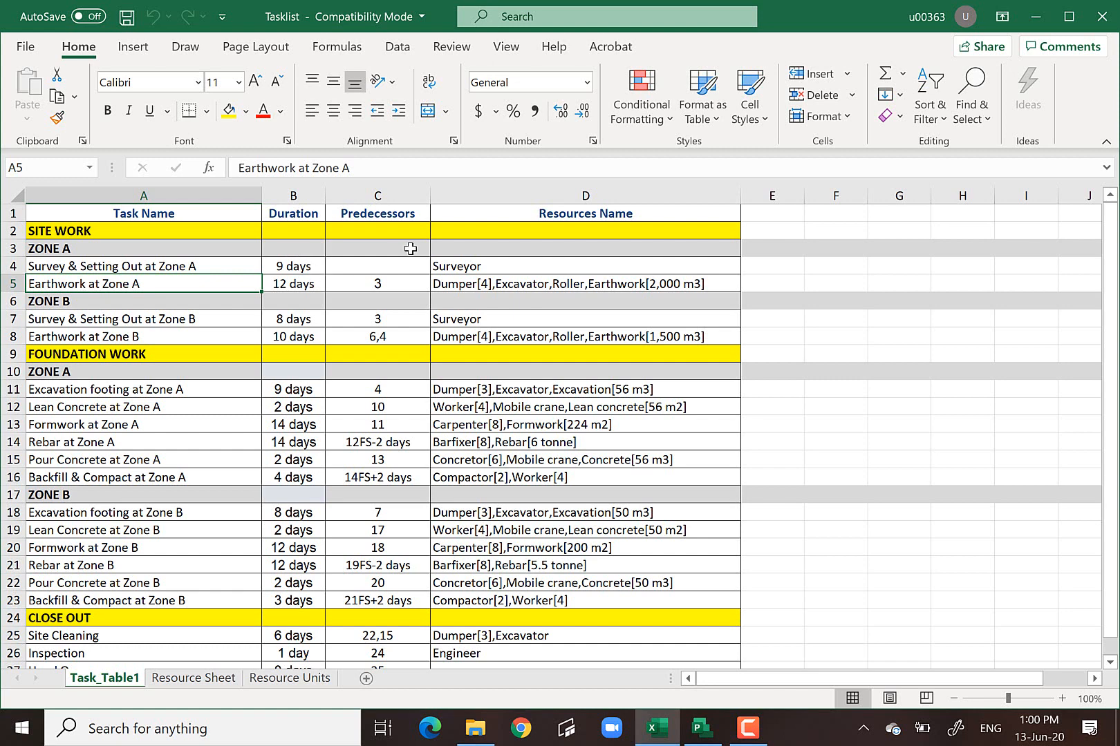
{"action": "left_click", "coordinate": [379, 214]}
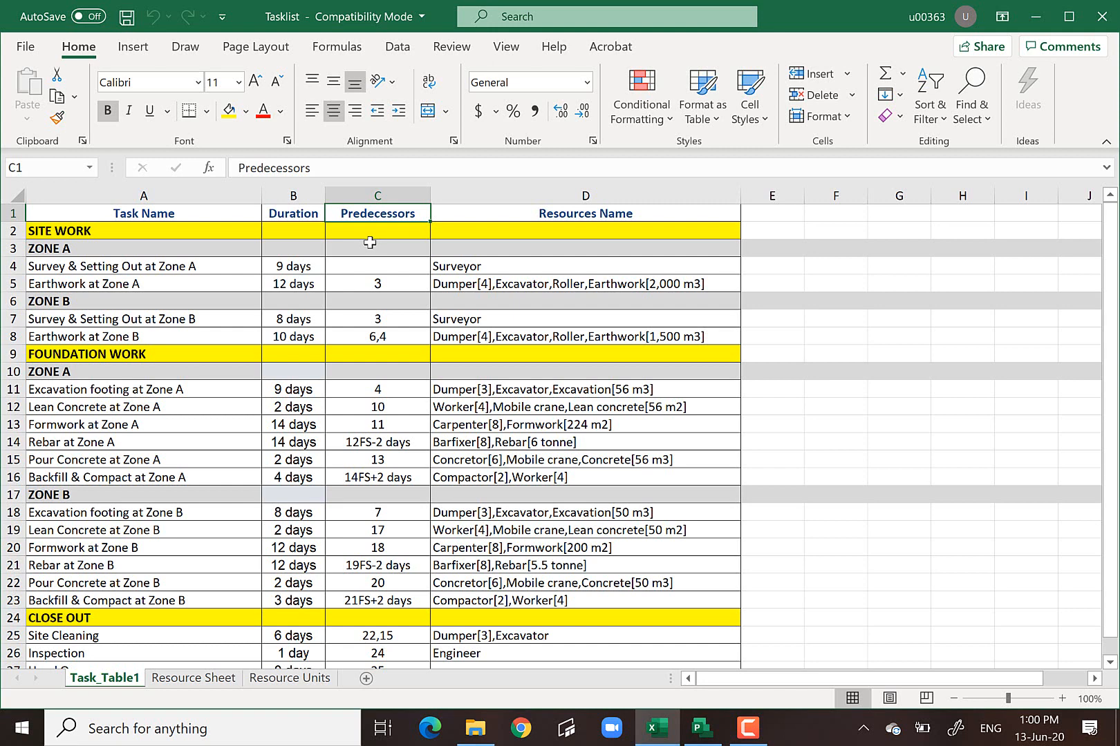
{"action": "left_click", "coordinate": [512, 188]}
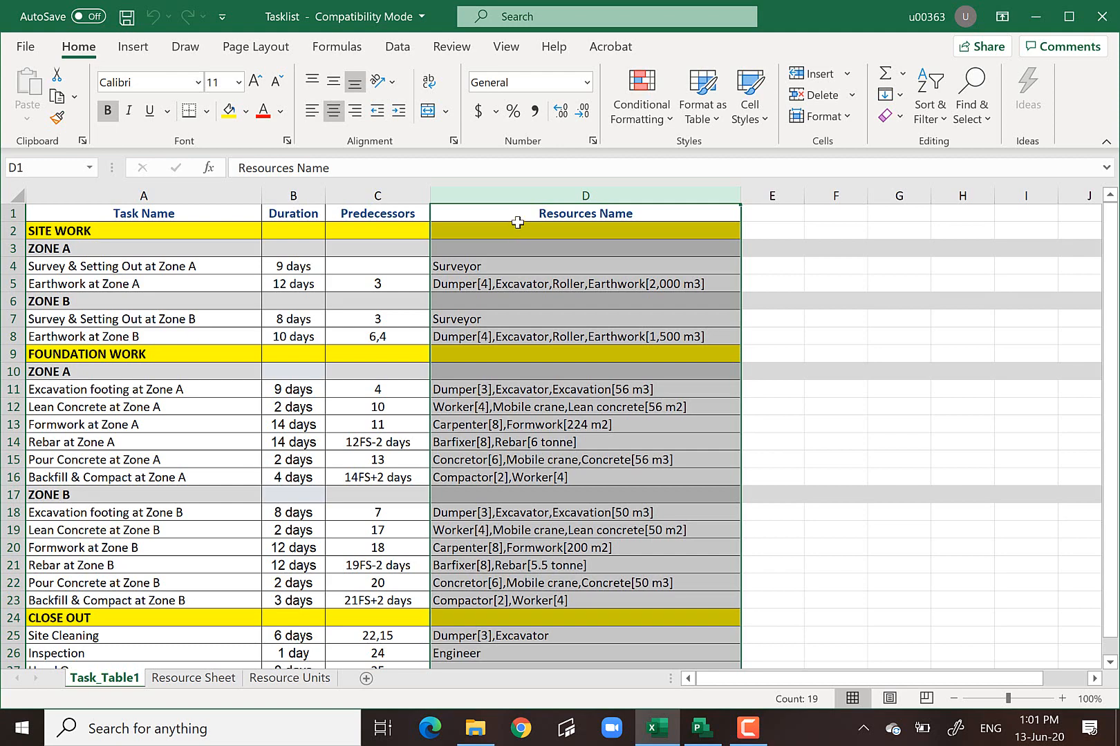
{"action": "scroll", "coordinate": [518, 222], "scroll_direction": "down", "scroll_amount": 8}
{"action": "scroll", "coordinate": [518, 222], "scroll_direction": "up", "scroll_amount": 6}
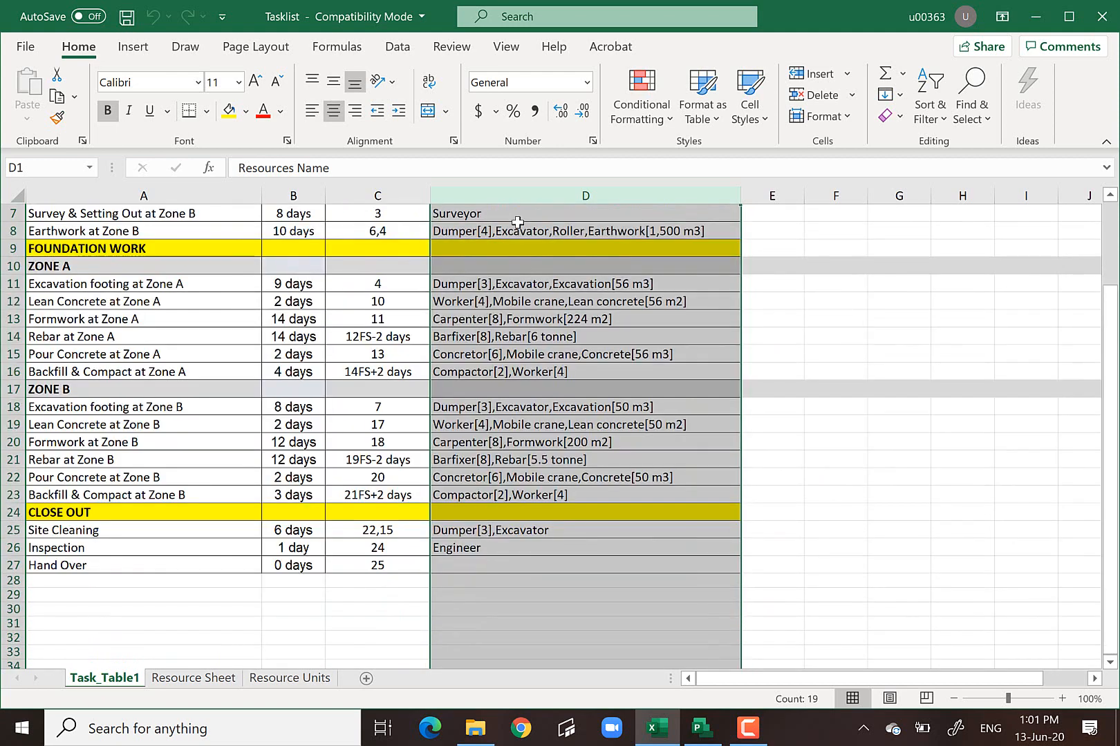
{"action": "scroll", "coordinate": [518, 222], "scroll_direction": "up", "scroll_amount": 2}
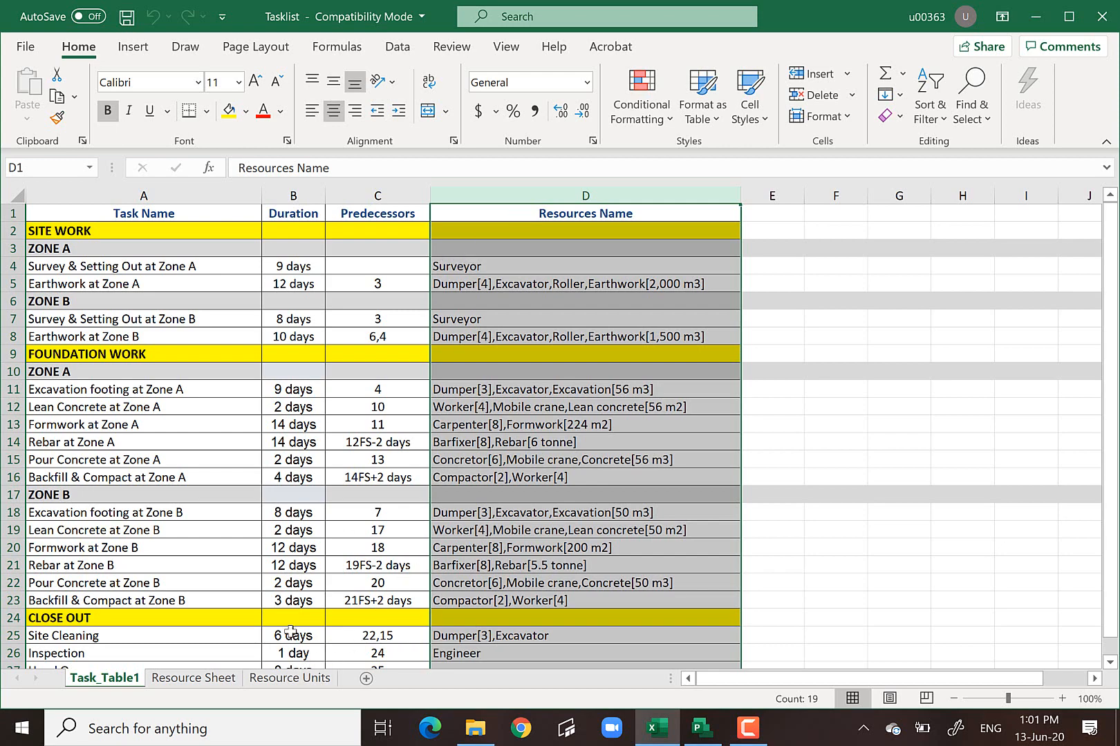
- Open the Resource Sheet worksheet and examine the Resource Name and Type columns
{"action": "left_click", "coordinate": [177, 680]}
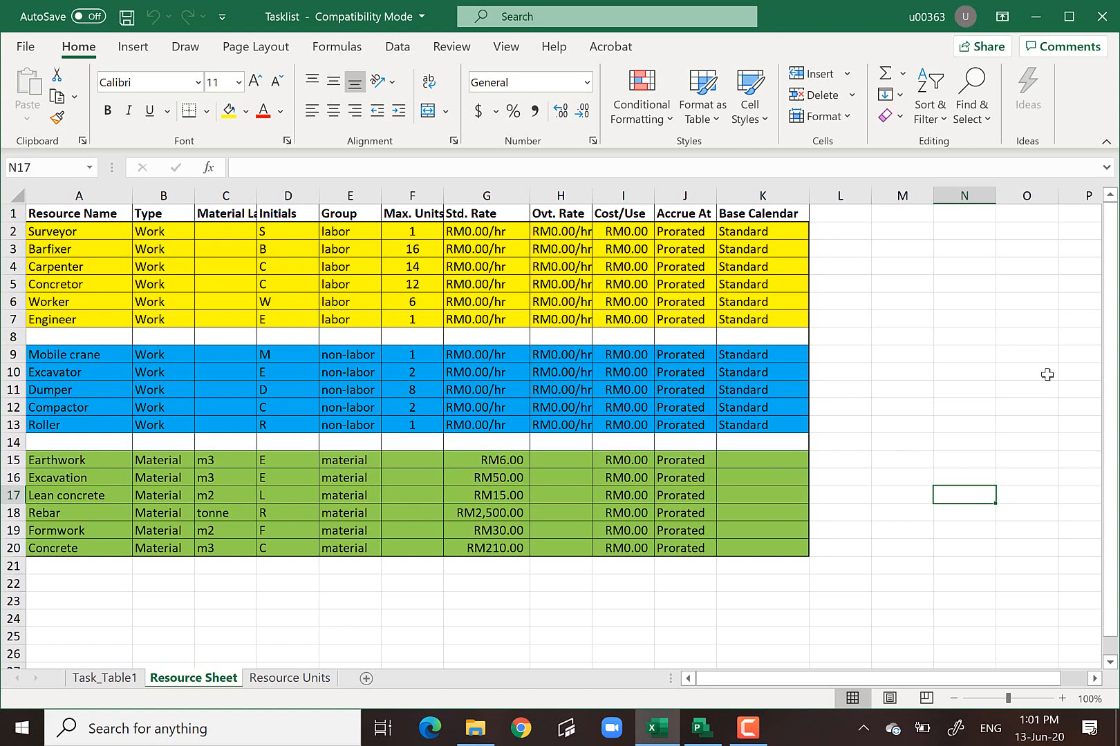
{"action": "left_click", "coordinate": [947, 391]}
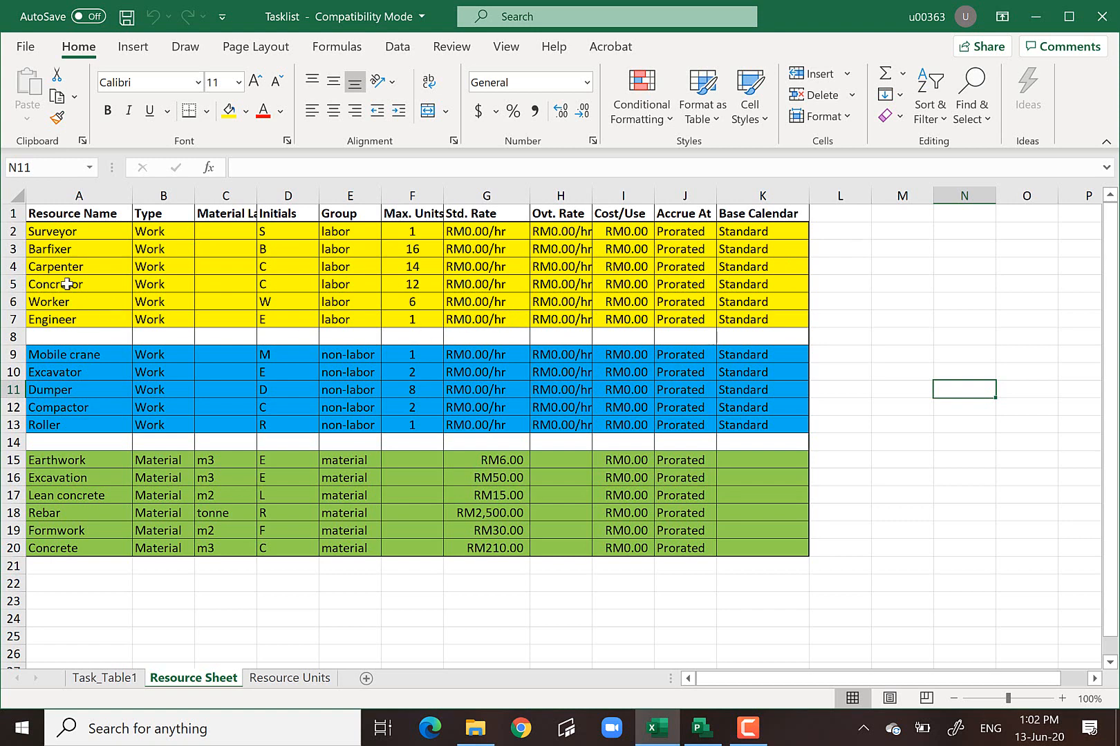
{"action": "left_click", "coordinate": [62, 196]}
{"action": "left_click", "coordinate": [145, 198]}
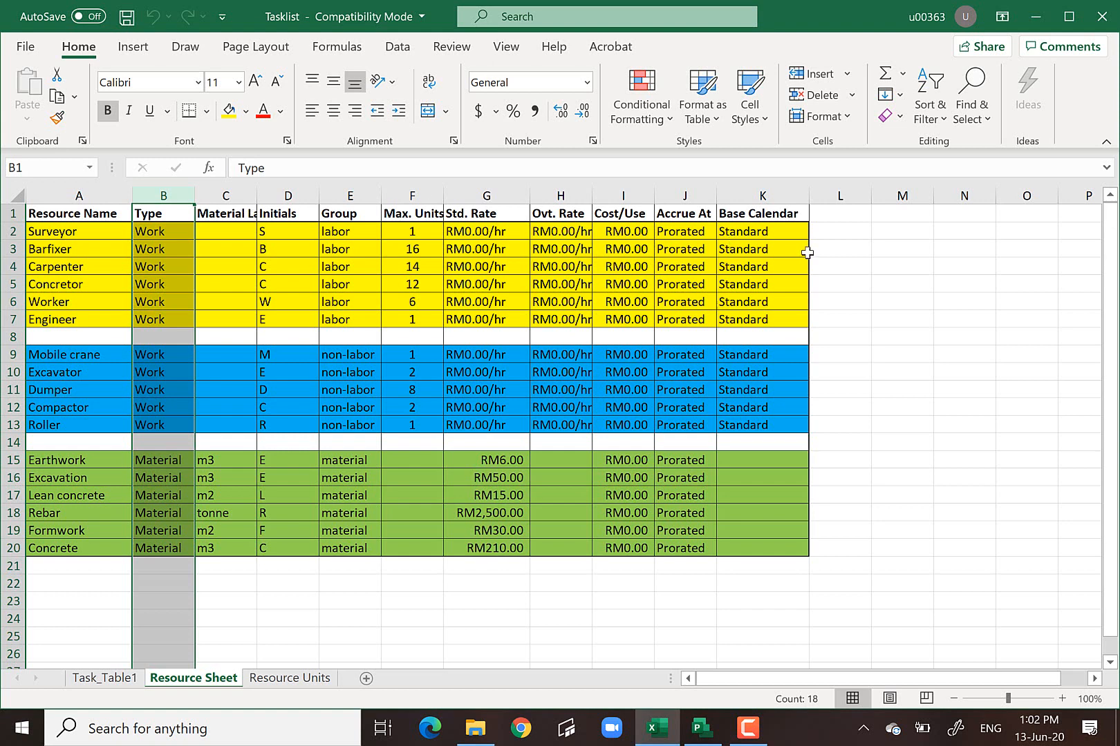
{"action": "left_click", "coordinate": [920, 323]}
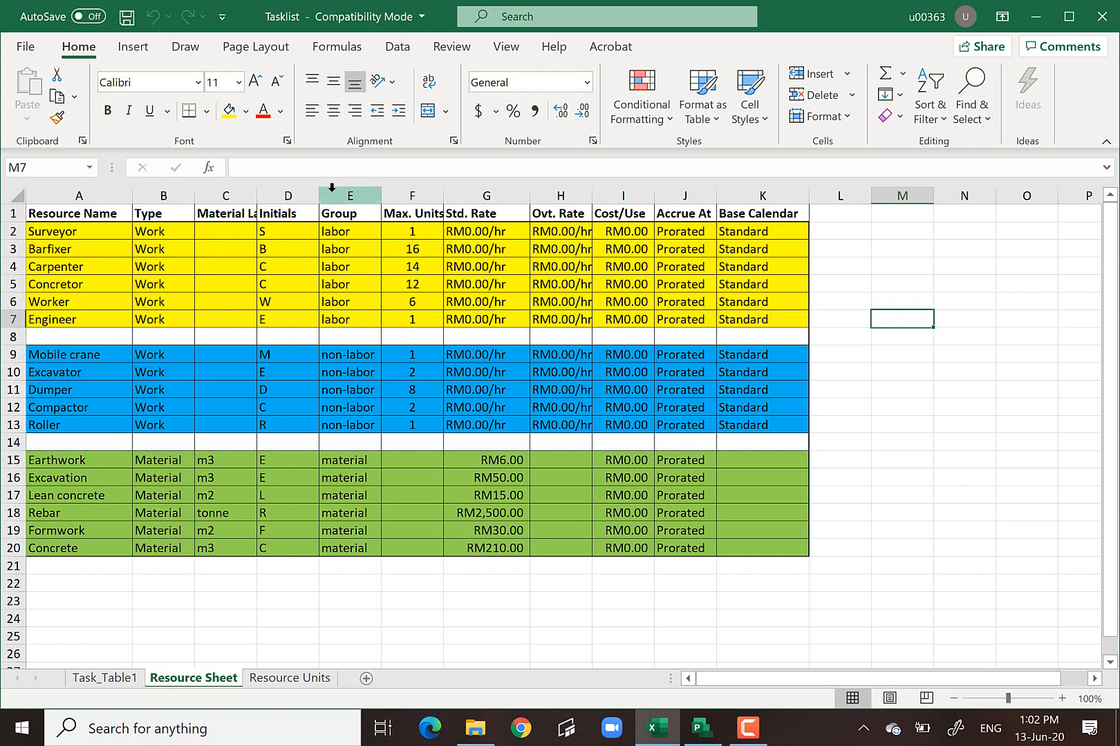
- Review the Max. Units and Std. Rate columns, including the rates of the material resources from Earthwork to Rebar
{"action": "left_click", "coordinate": [423, 195]}
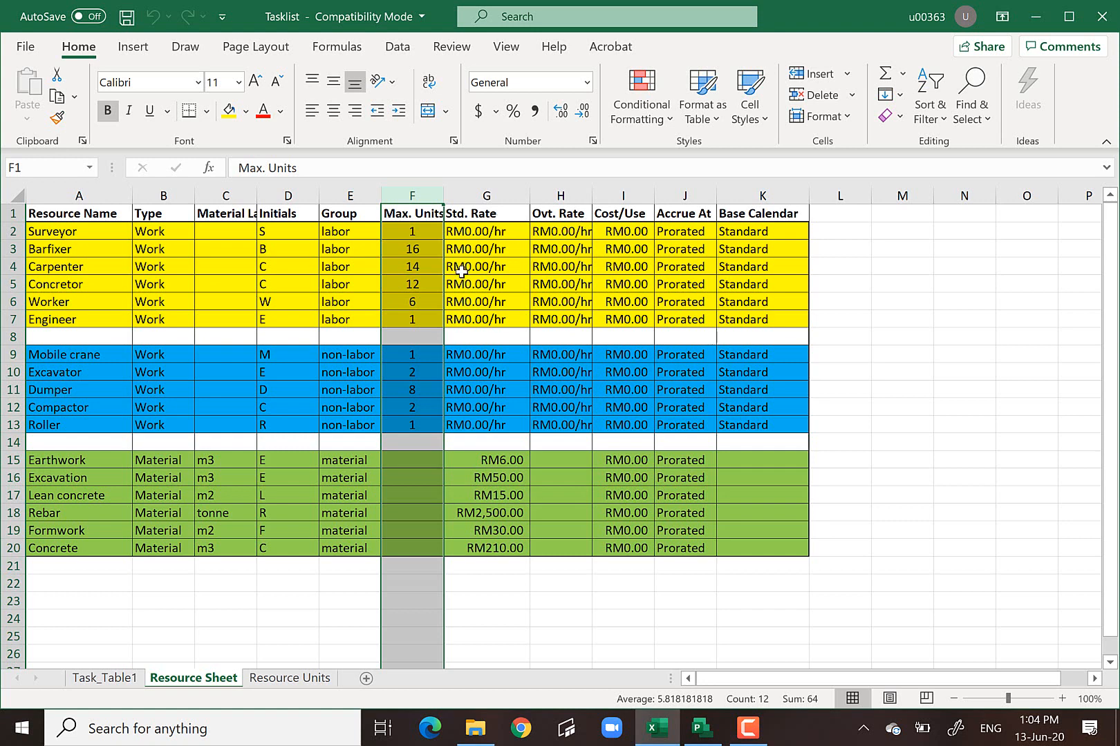
{"action": "left_click", "coordinate": [482, 195]}
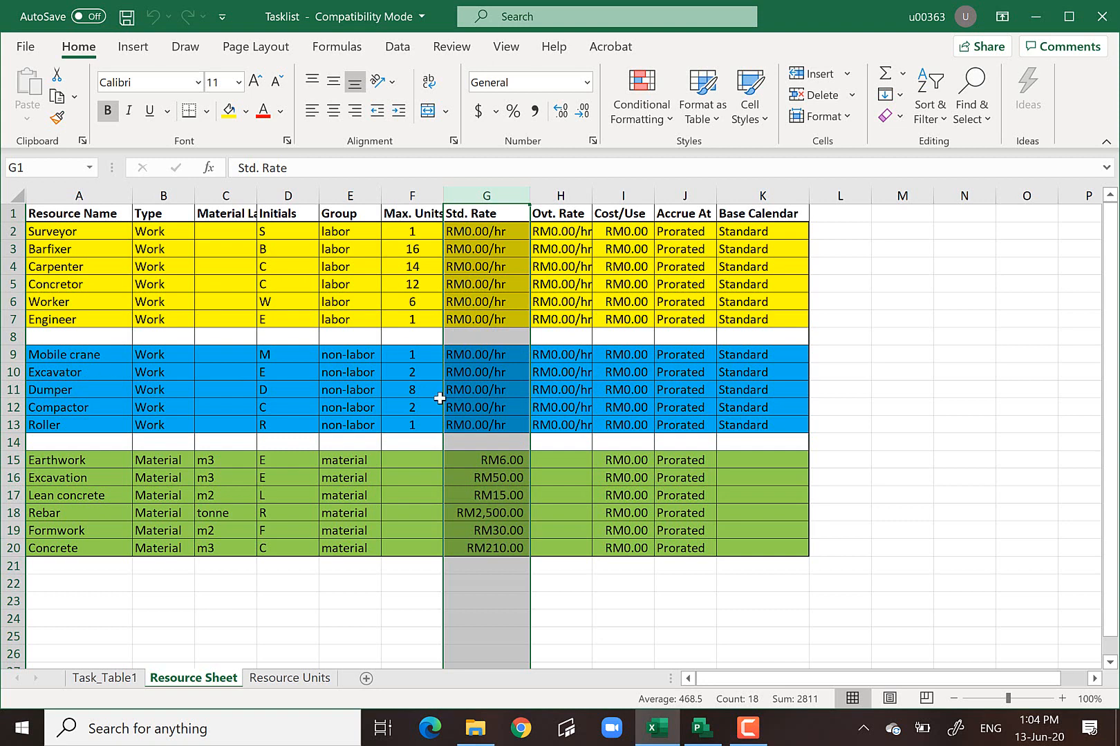
{"action": "left_click", "coordinate": [653, 618]}
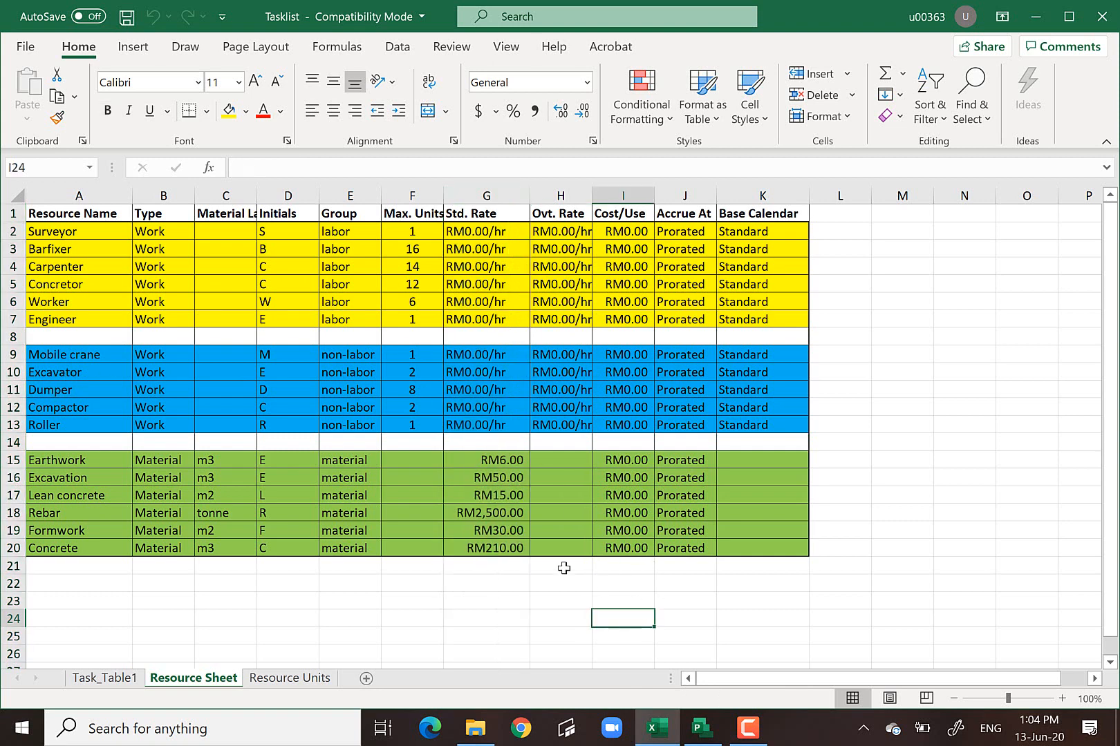
{"action": "left_click", "coordinate": [499, 461]}
{"action": "left_click", "coordinate": [504, 478]}
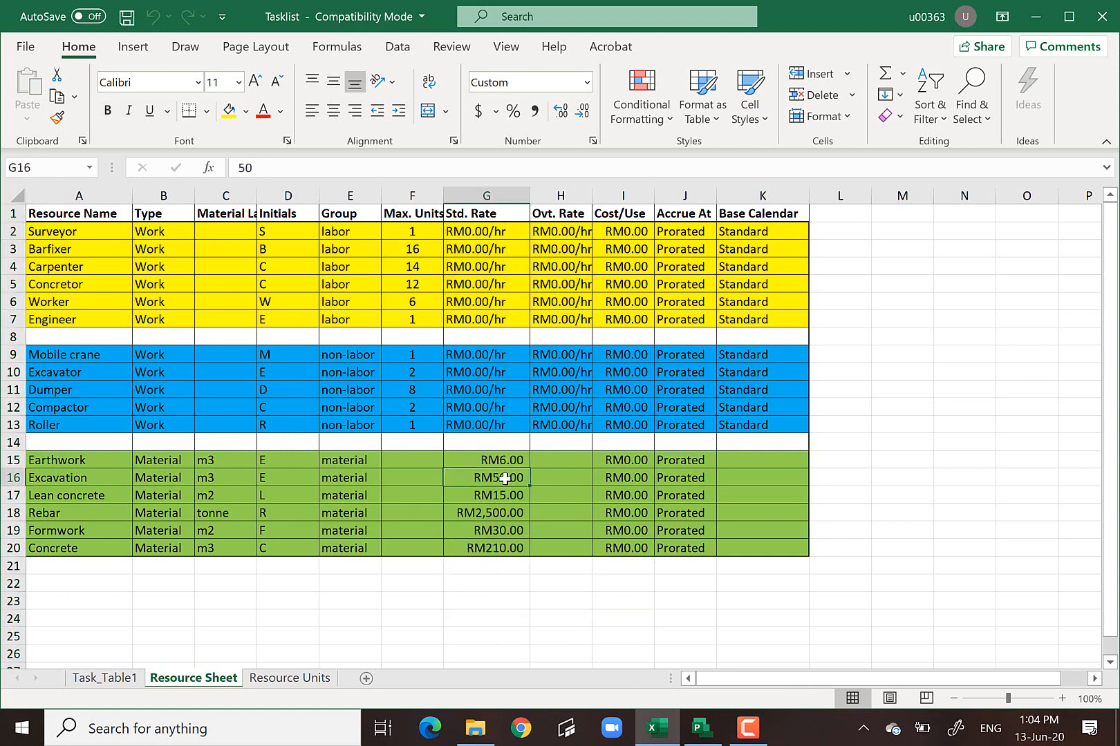
{"action": "left_click", "coordinate": [502, 496]}
{"action": "left_click", "coordinate": [503, 512]}
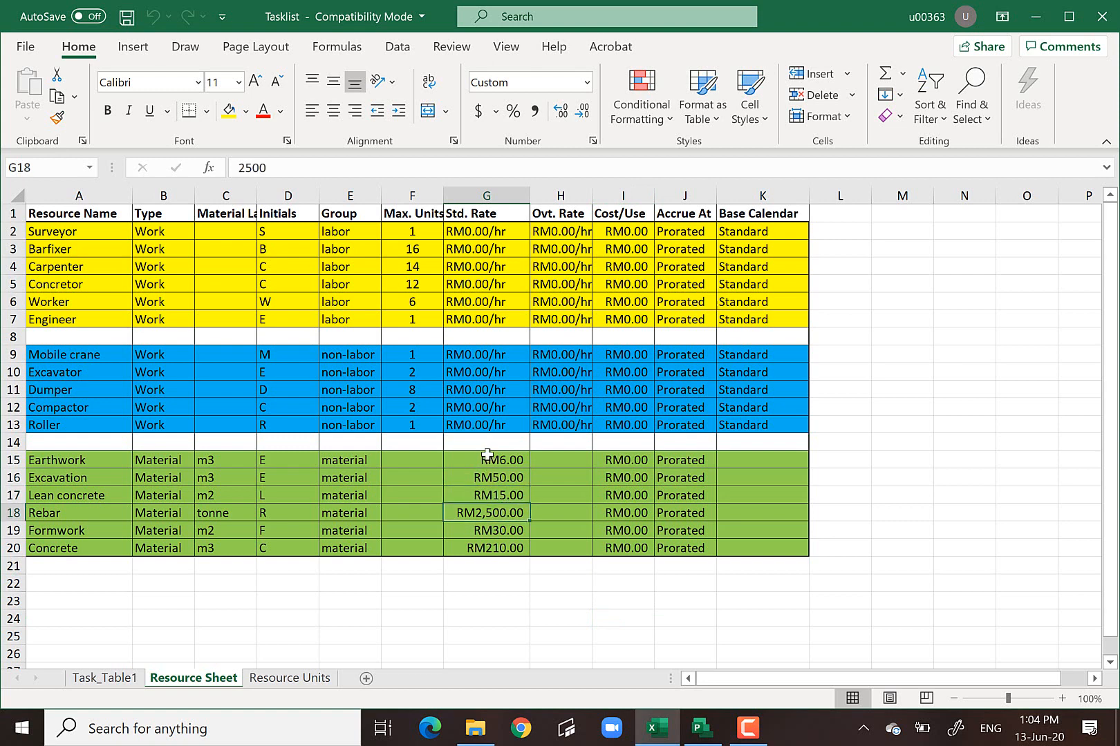
{"action": "left_click", "coordinate": [499, 460]}
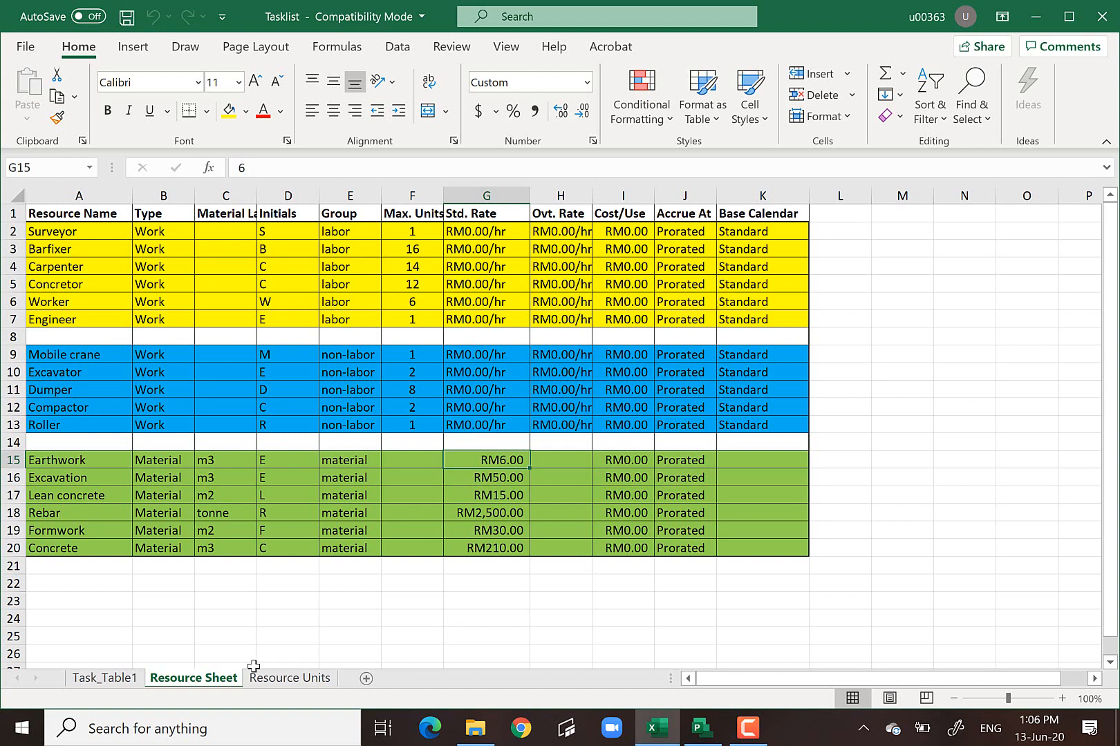
- Open the Resource Units worksheet and review its Material Resources, Units and Unit measure columns against the material rows of the Resource Sheet
{"action": "left_click", "coordinate": [276, 681]}
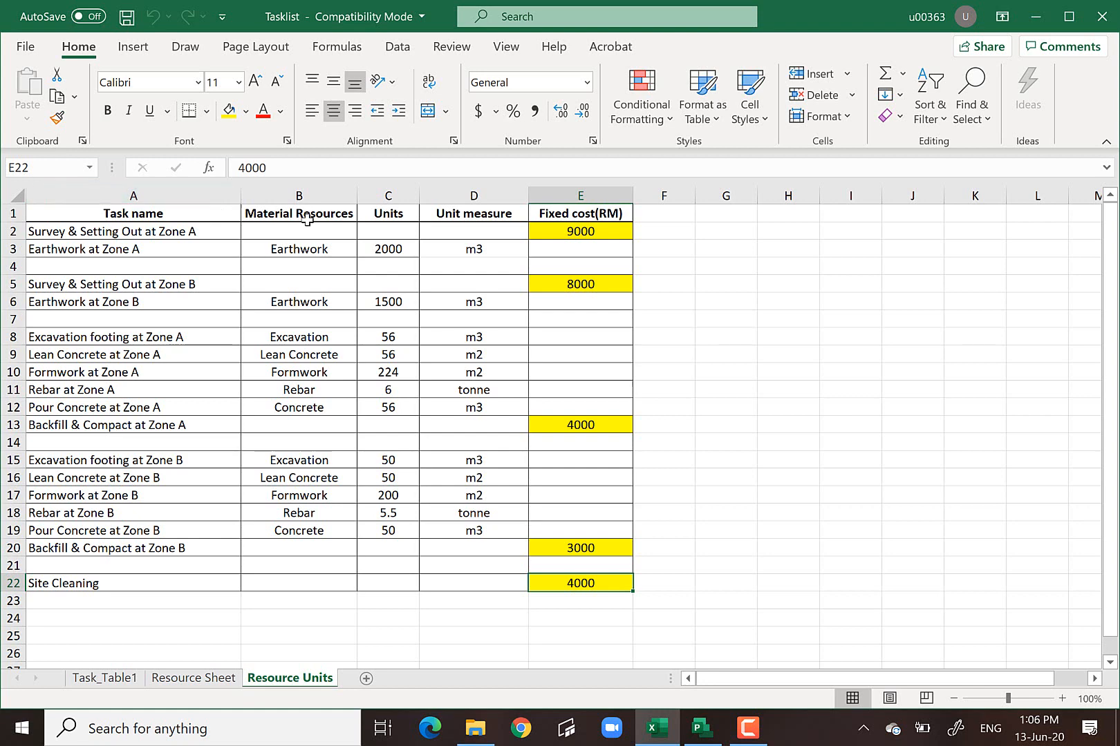
{"action": "left_click", "coordinate": [301, 195]}
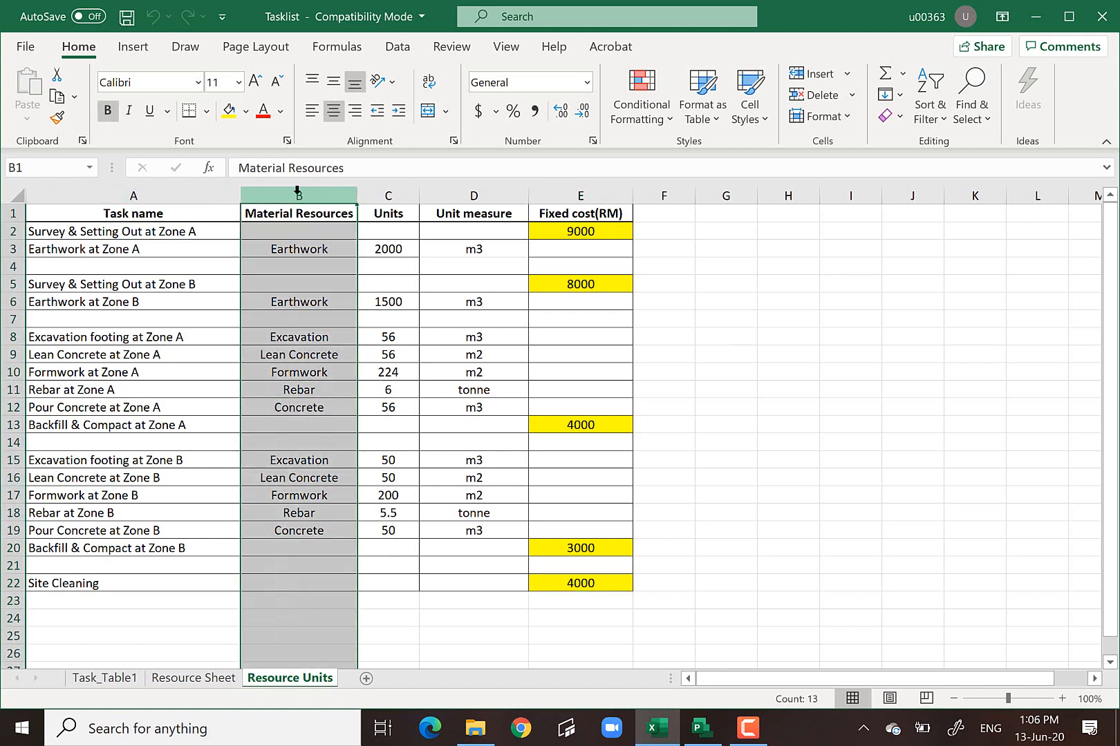
{"action": "left_click", "coordinate": [389, 197]}
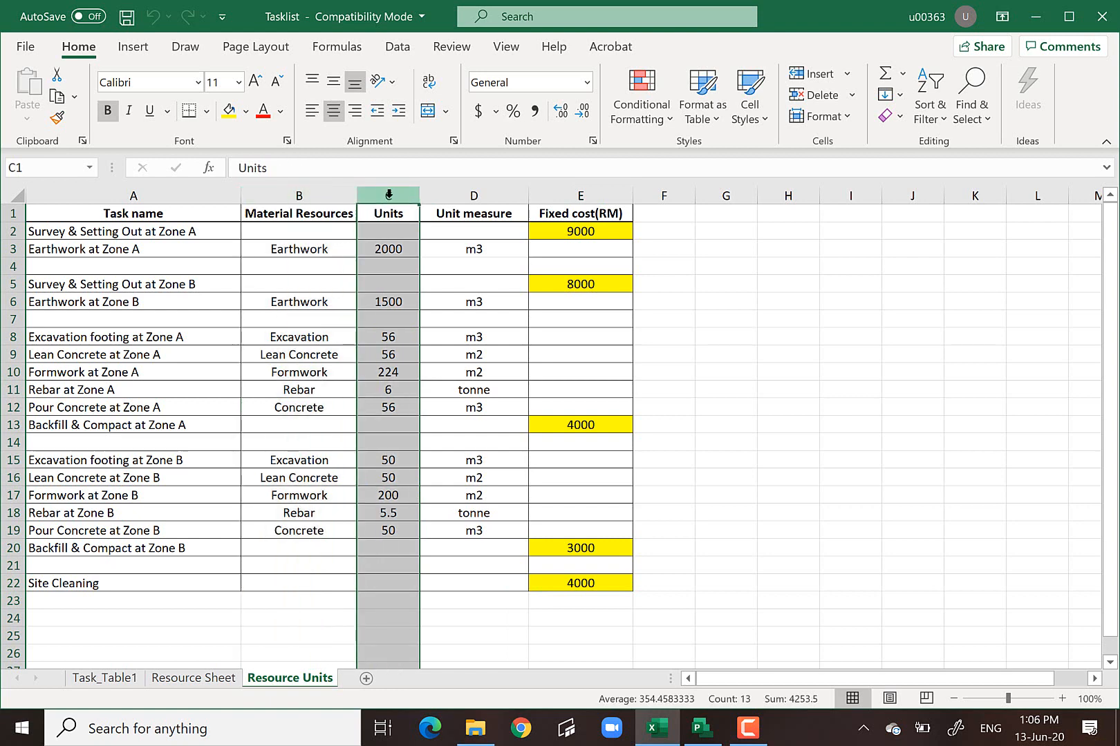
{"action": "left_click", "coordinate": [491, 195]}
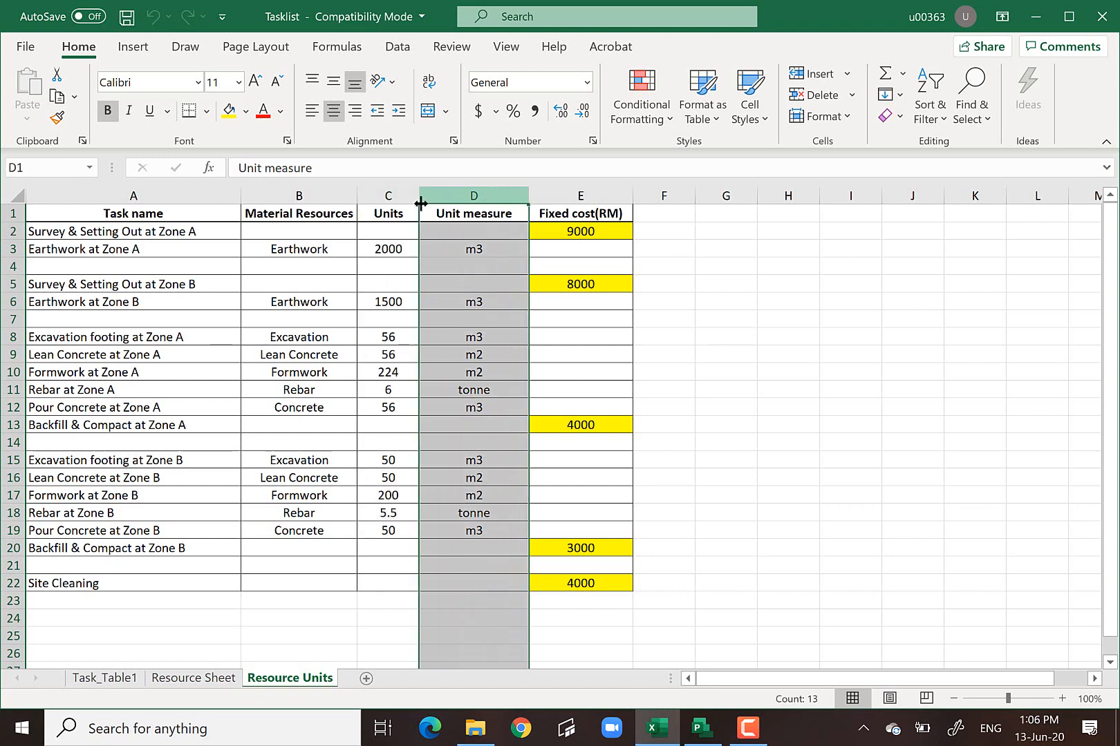
{"action": "left_click", "coordinate": [403, 197]}
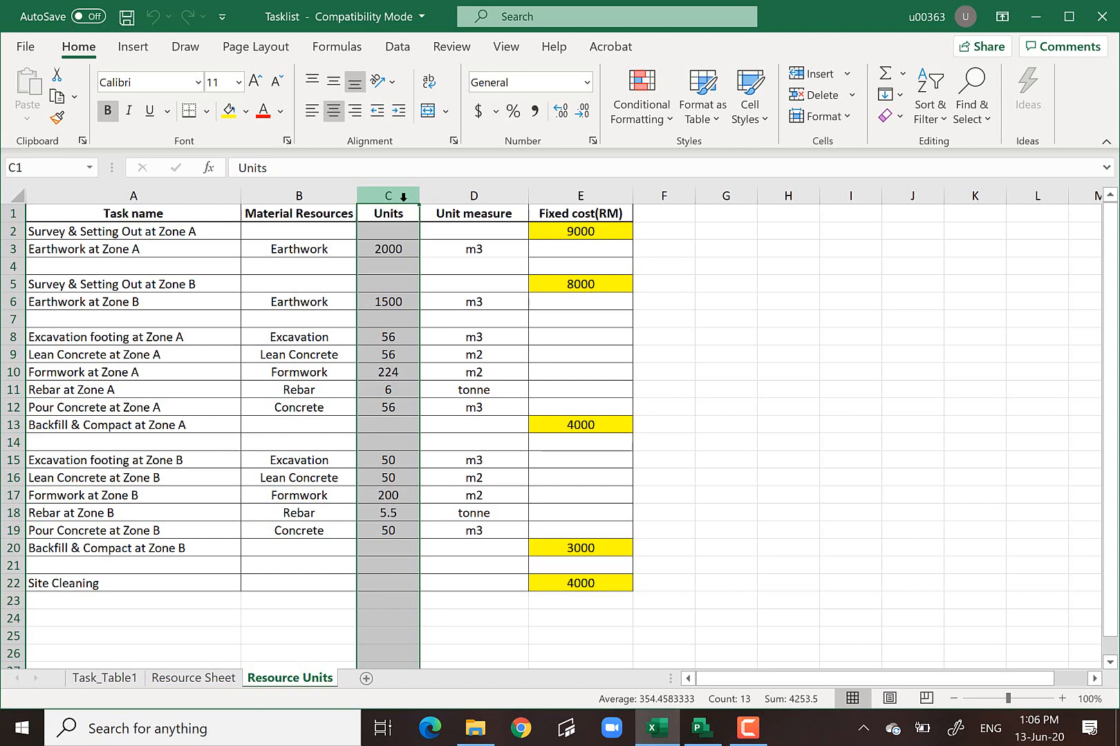
{"action": "left_click", "coordinate": [209, 680]}
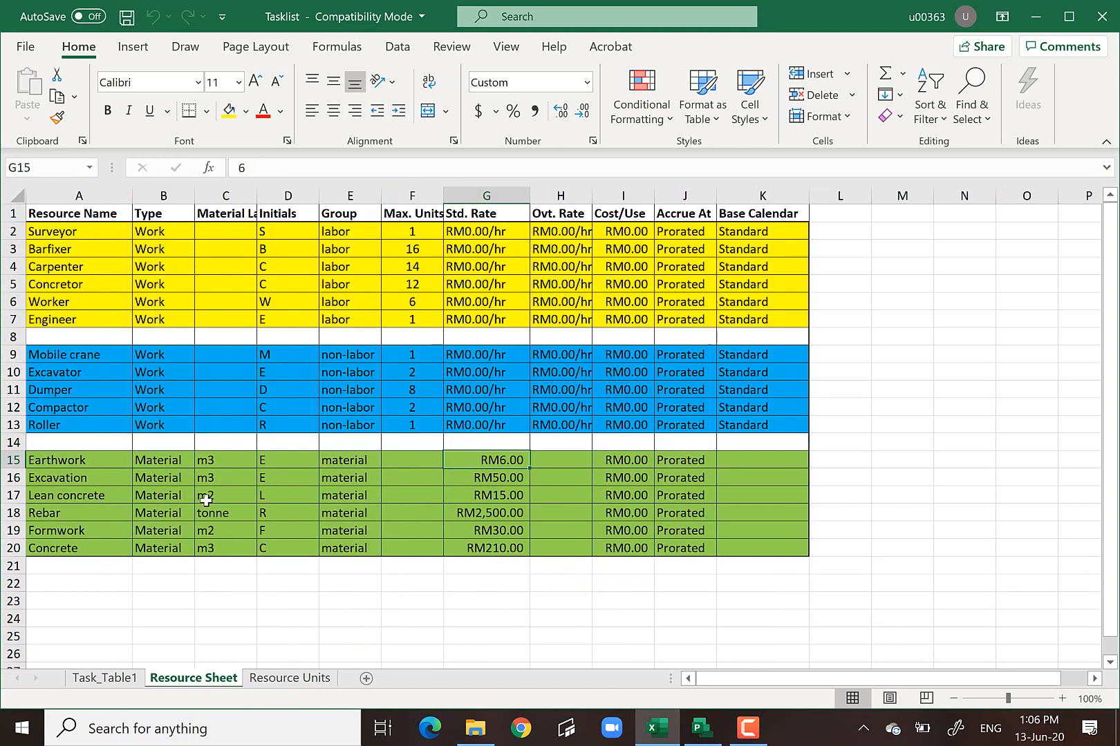
{"action": "left_click", "coordinate": [57, 461]}
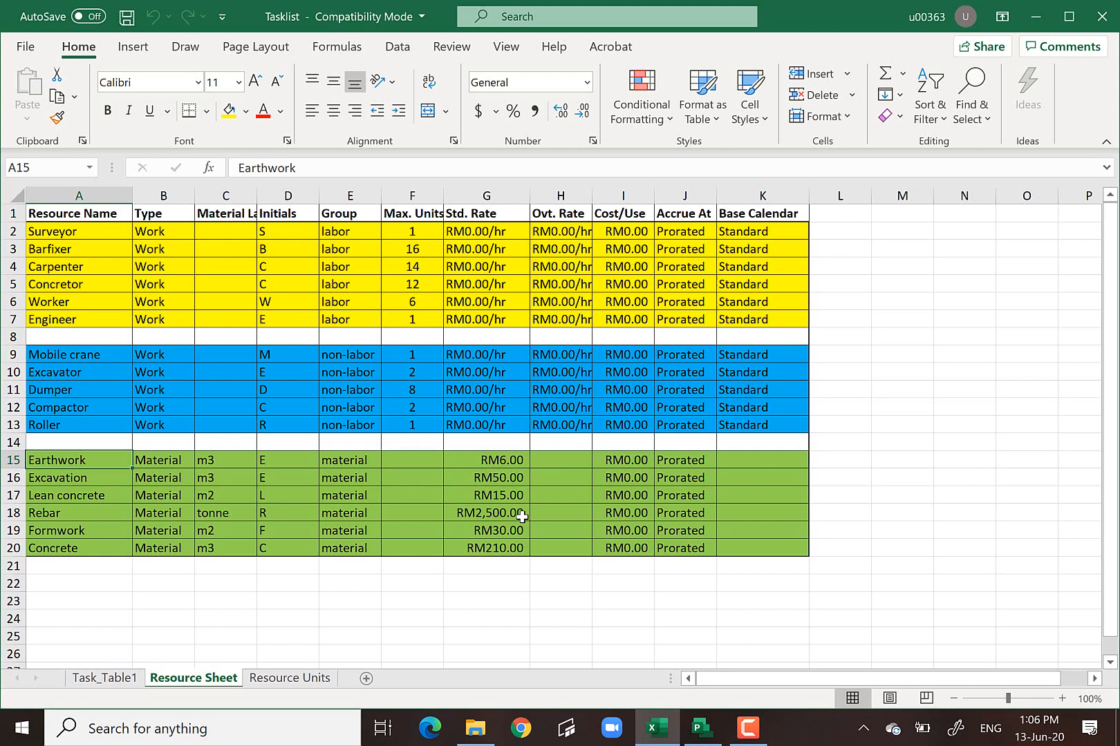
- Examine the Fixed cost(RM) column of the Resource Units worksheet, including Survey & Setting Out at Zones A and B
{"action": "left_click", "coordinate": [295, 681]}
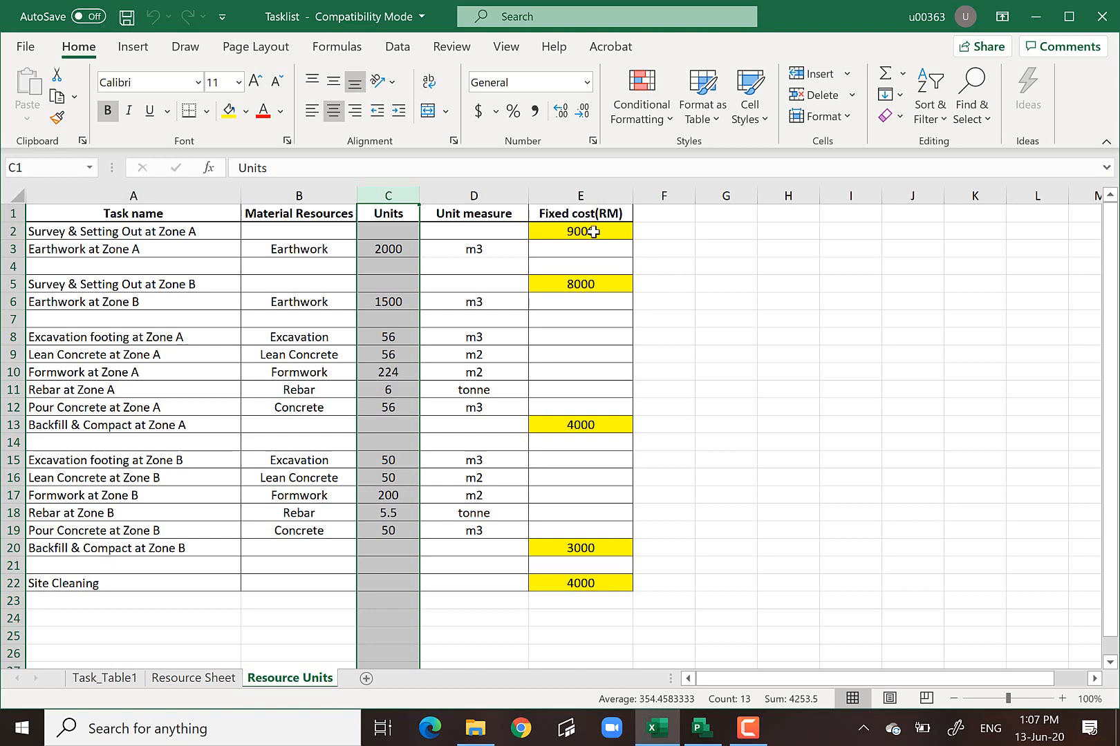
{"action": "left_click", "coordinate": [122, 230]}
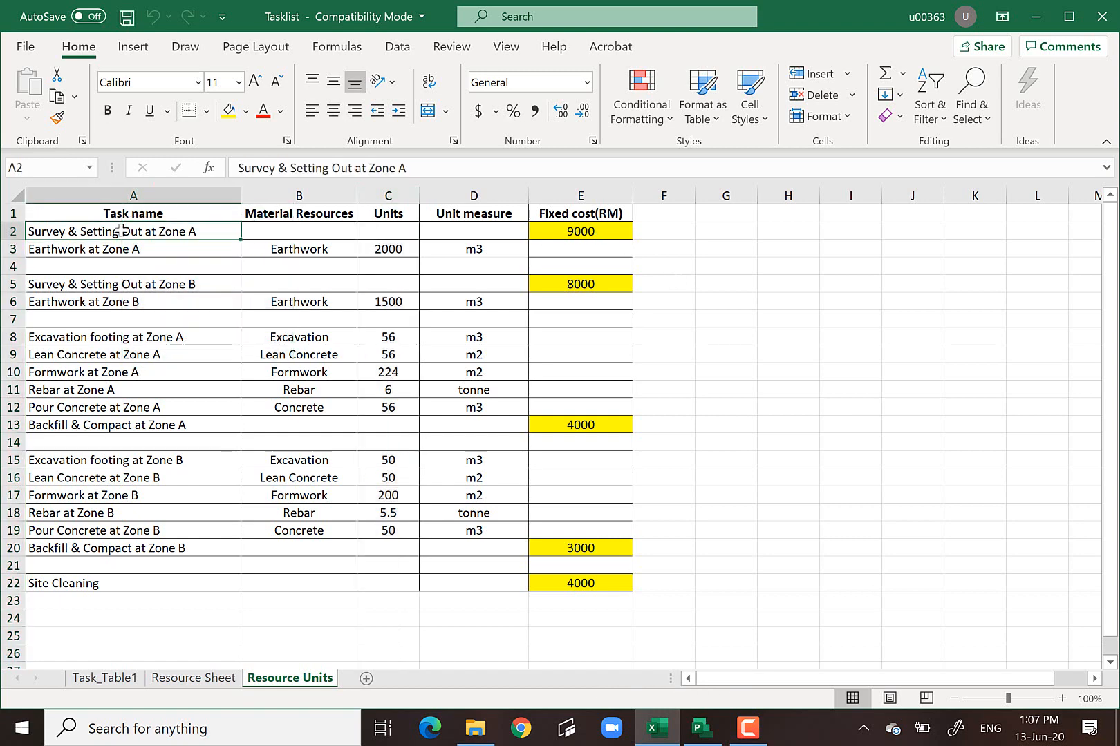
{"action": "left_click", "coordinate": [13, 284]}
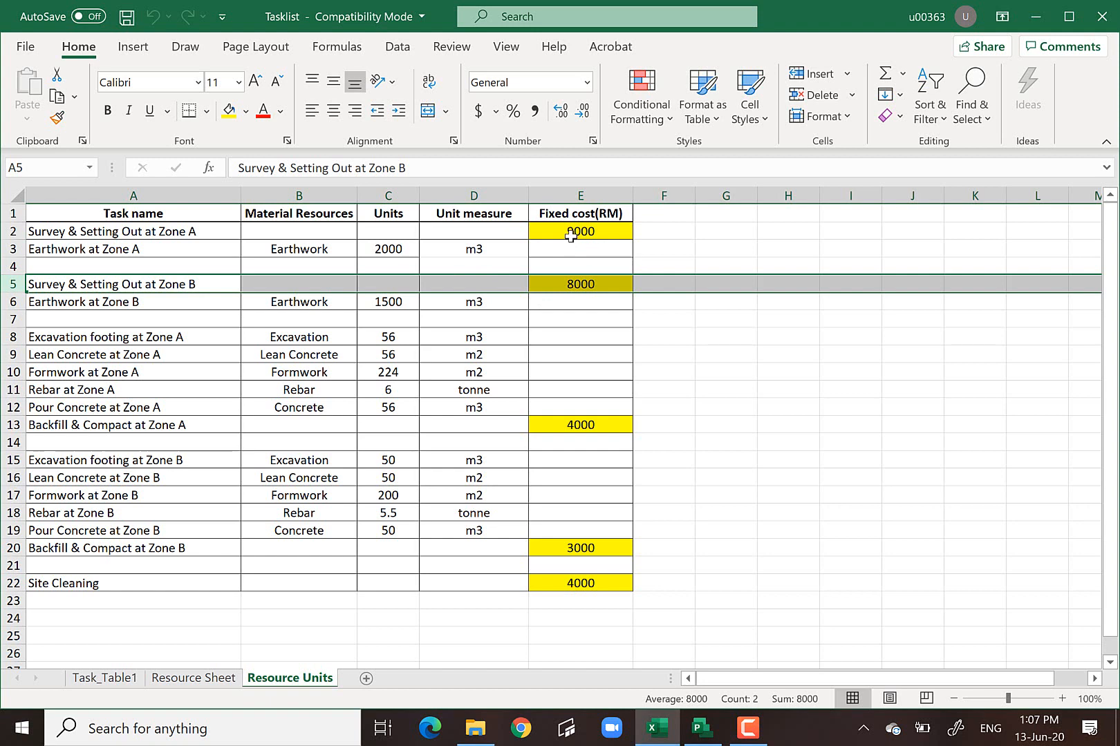
{"action": "left_click", "coordinate": [568, 197]}
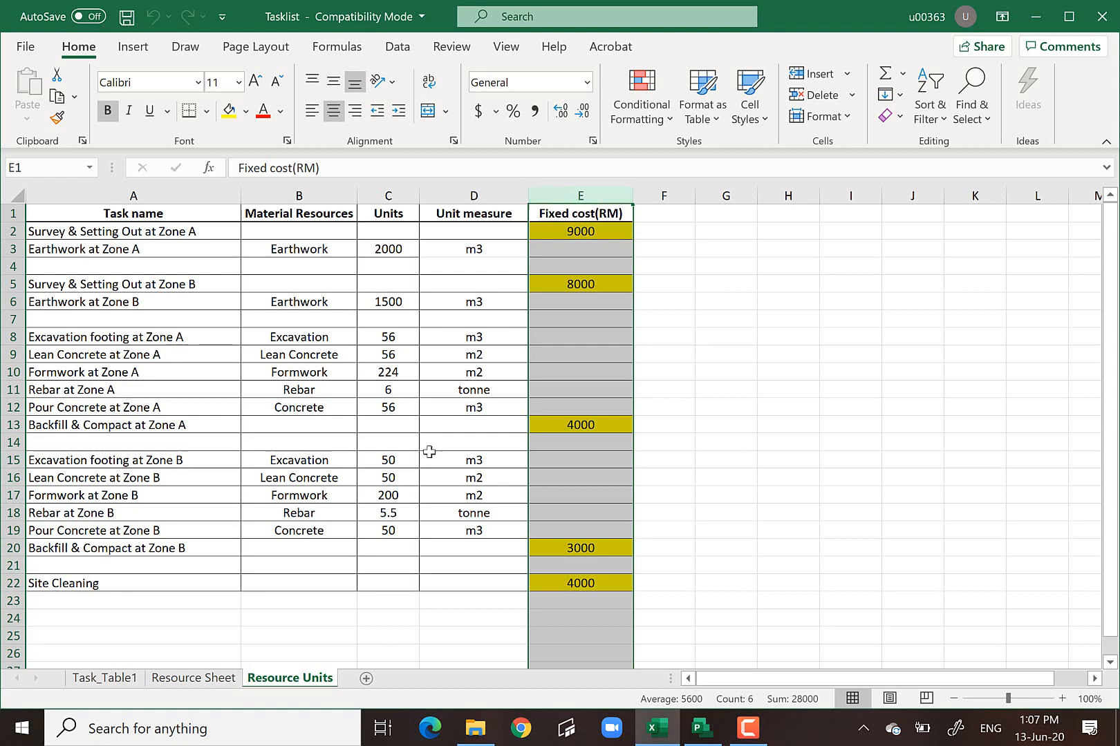
- Compare the Resource Sheet with the Resource Units worksheet and review the Std. Rate column of the resources
{"action": "left_click", "coordinate": [121, 680]}
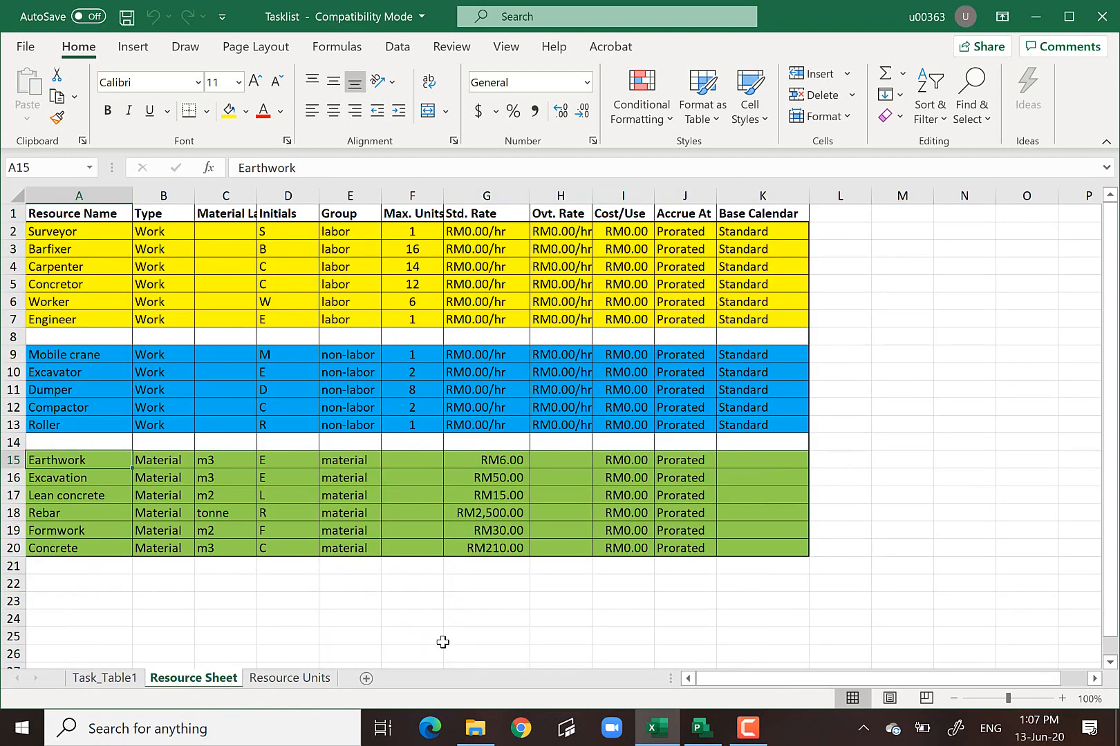
{"action": "left_click", "coordinate": [321, 680]}
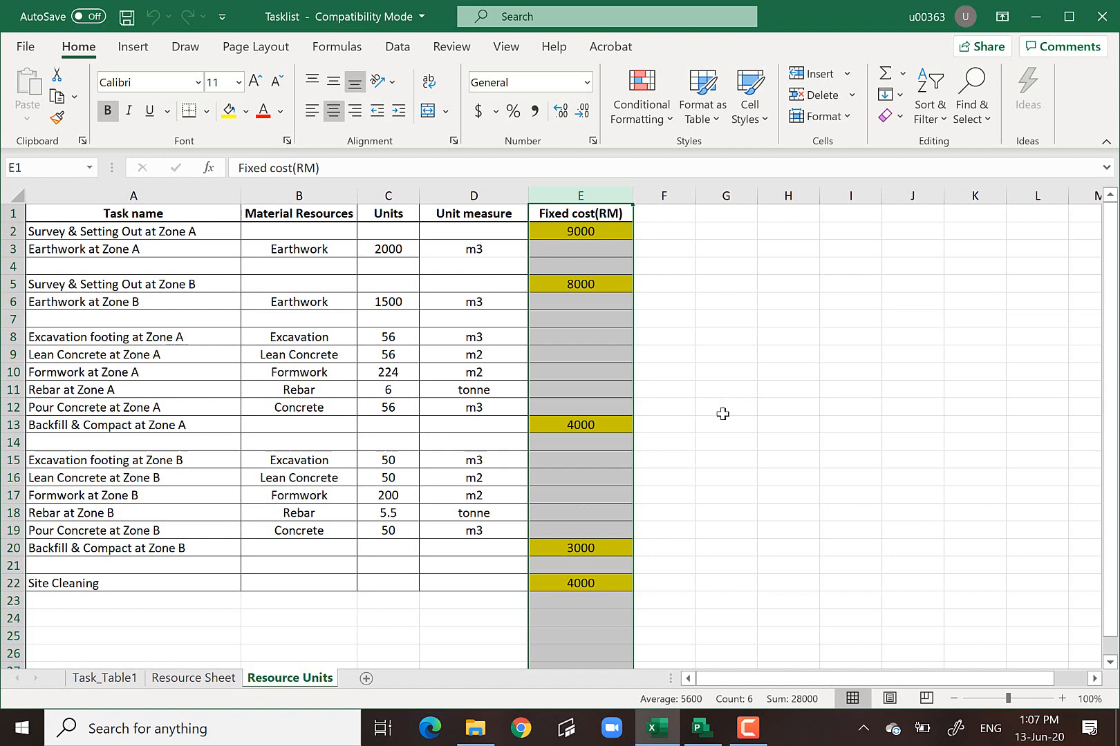
{"action": "left_click", "coordinate": [213, 679]}
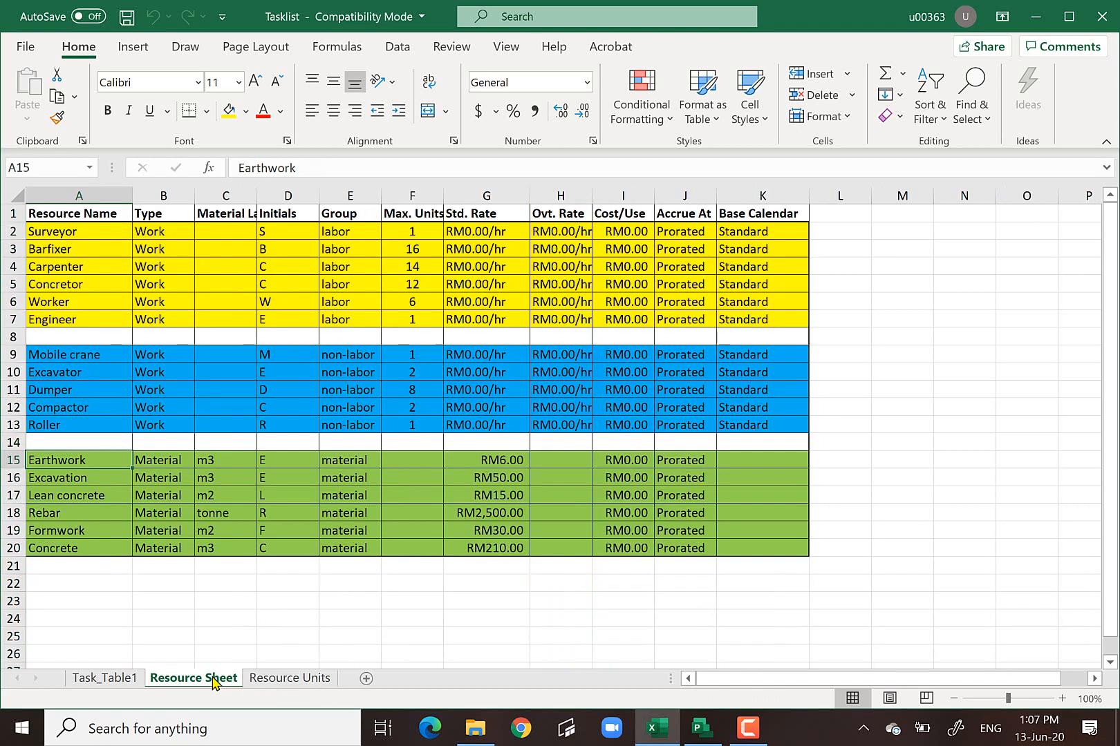
{"action": "left_click", "coordinate": [59, 584]}
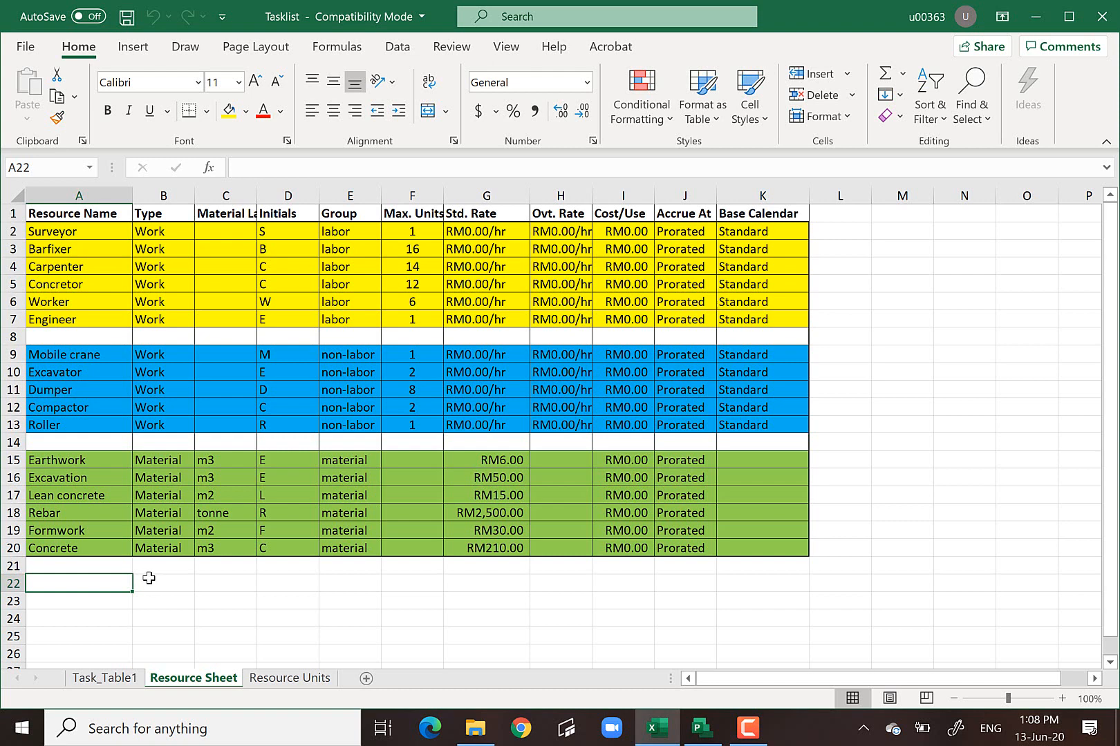
{"action": "mouse_move", "coordinate": [657, 728]}
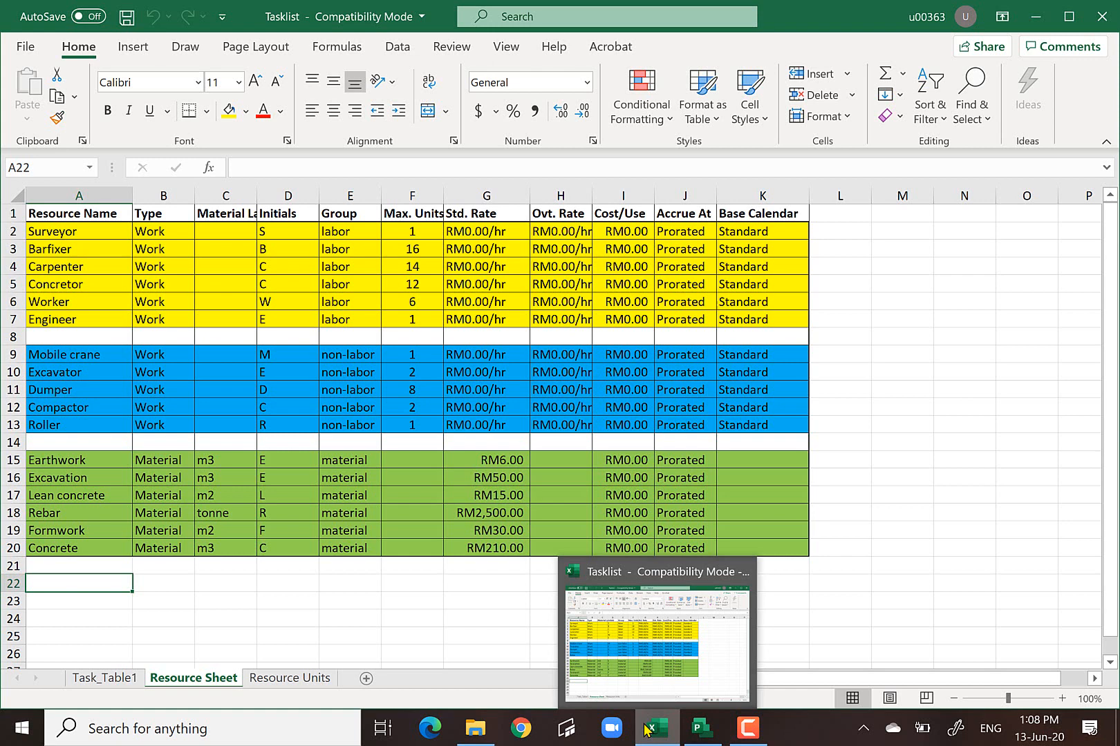
{"action": "left_click", "coordinate": [507, 617]}
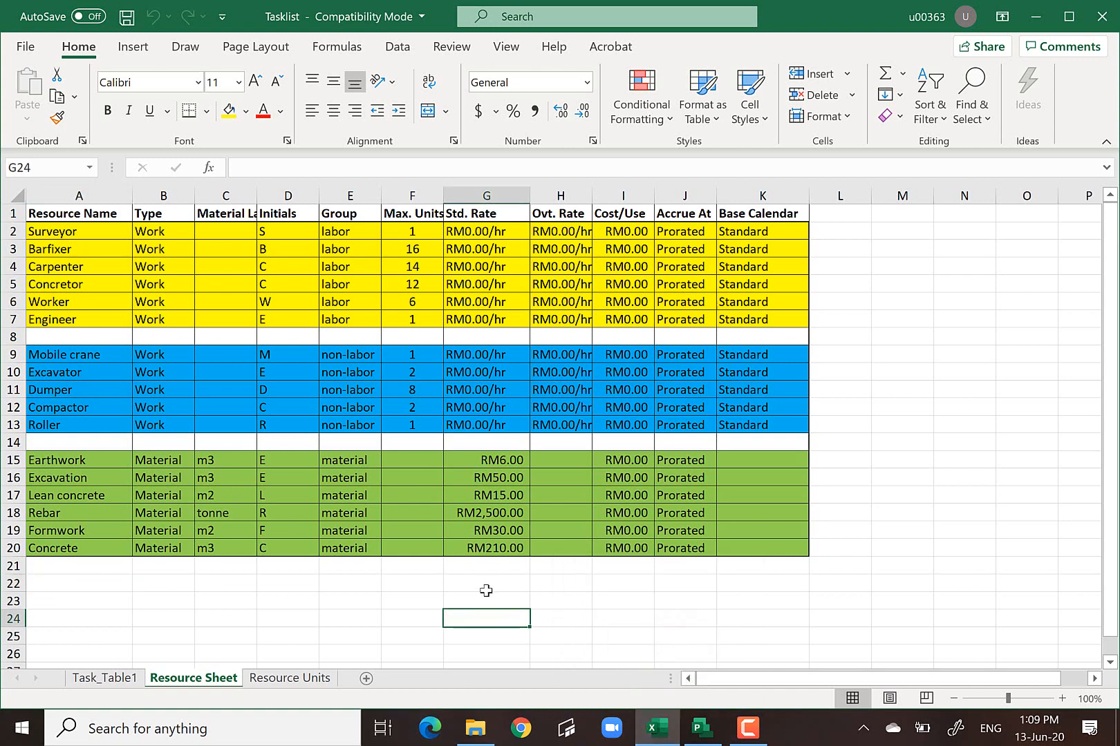
{"action": "left_click", "coordinate": [486, 197]}
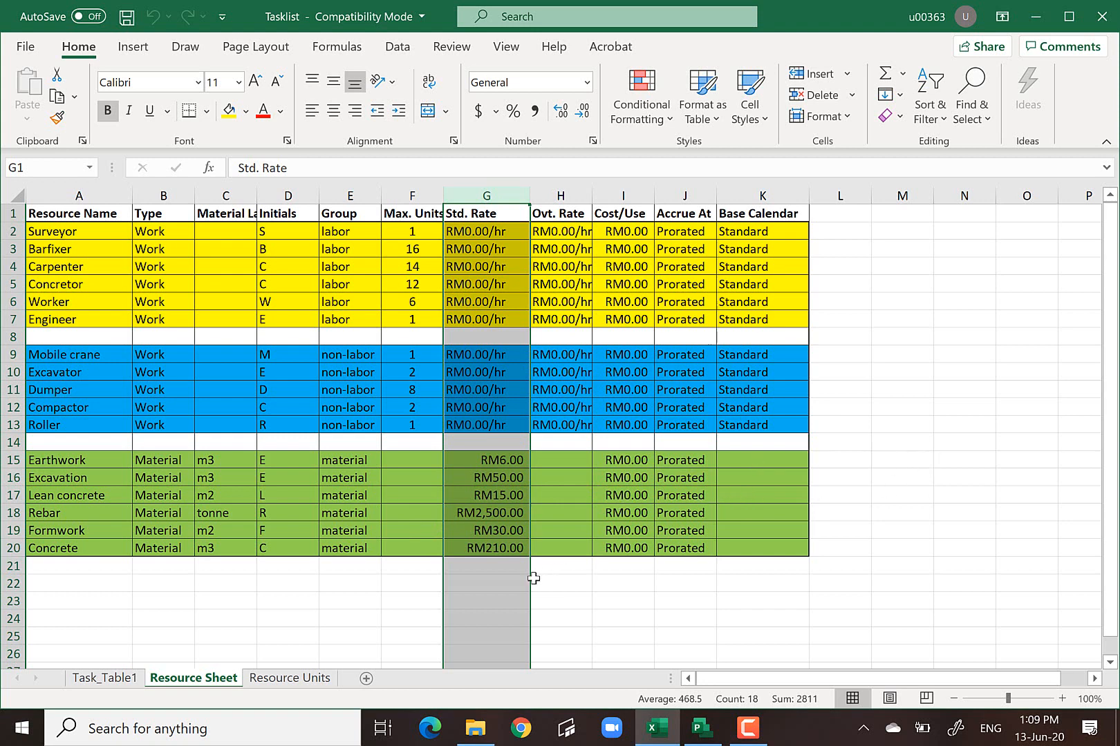
{"action": "left_click", "coordinate": [845, 499]}
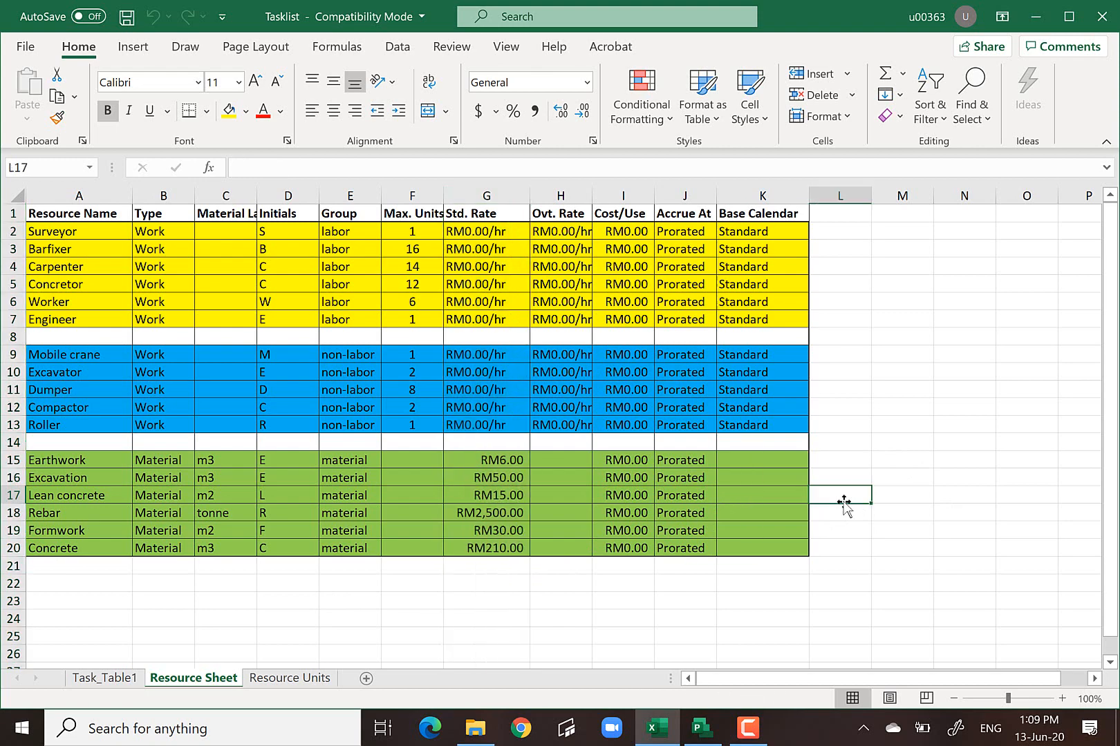
- Open the Task_Table1 worksheet and review the task list down to Hand Over and its Task Name, Duration and Predecessors columns
{"action": "left_click", "coordinate": [108, 679]}
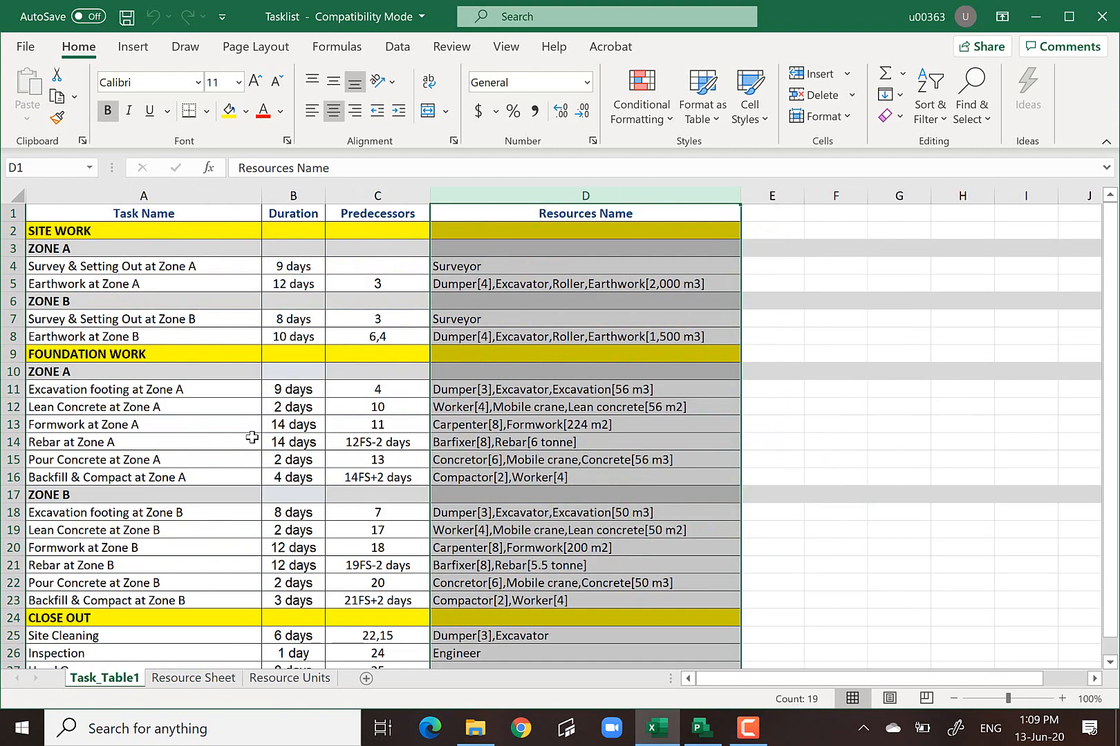
{"action": "scroll", "coordinate": [503, 387], "scroll_direction": "down", "scroll_amount": 1}
{"action": "scroll", "coordinate": [503, 387], "scroll_direction": "up", "scroll_amount": 1}
{"action": "left_click", "coordinate": [855, 426]}
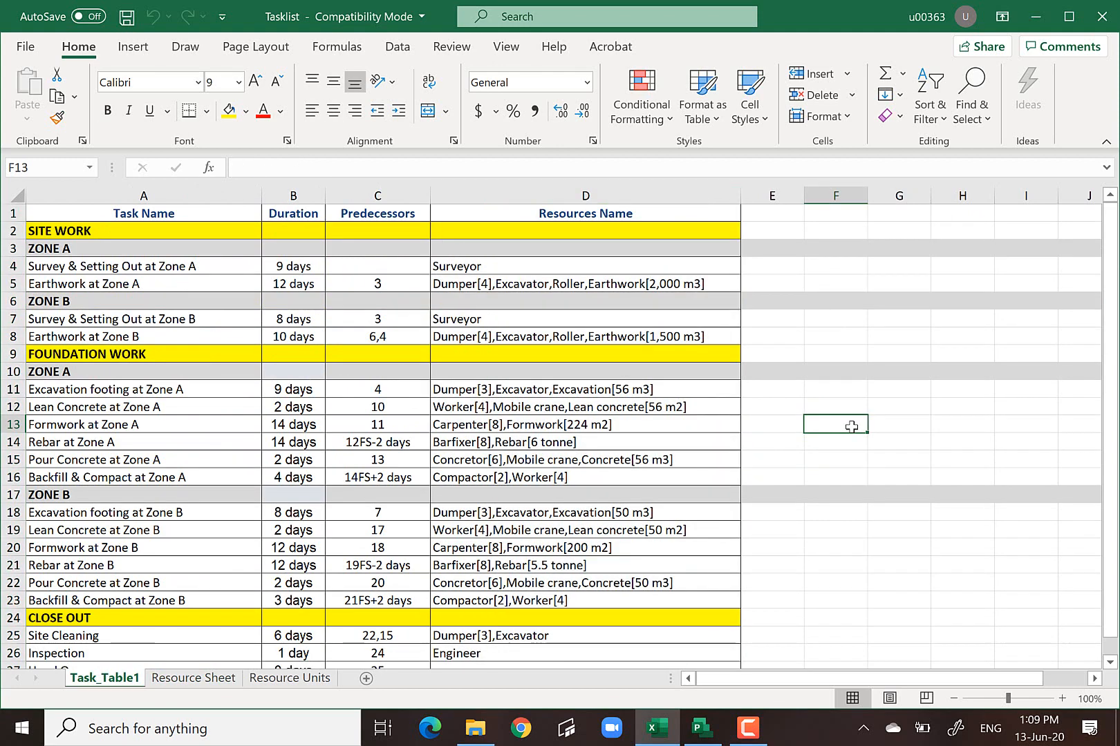
{"action": "scroll", "coordinate": [851, 427], "scroll_direction": "down", "scroll_amount": 2}
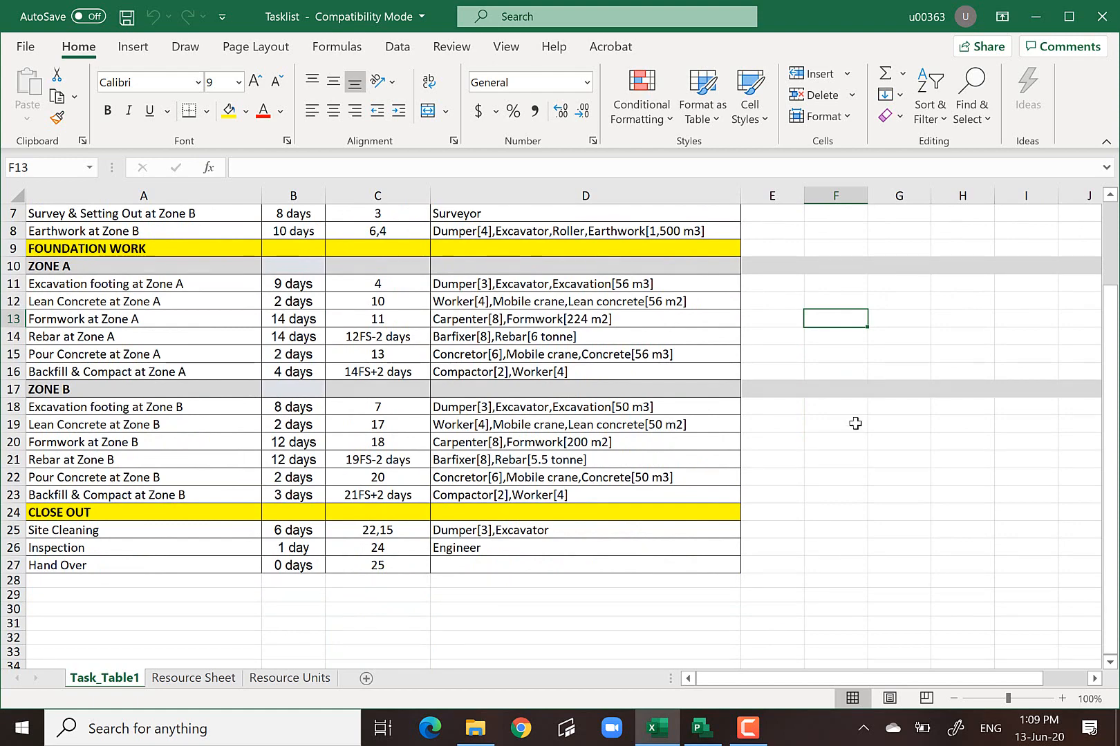
{"action": "scroll", "coordinate": [851, 427], "scroll_direction": "up", "scroll_amount": 2}
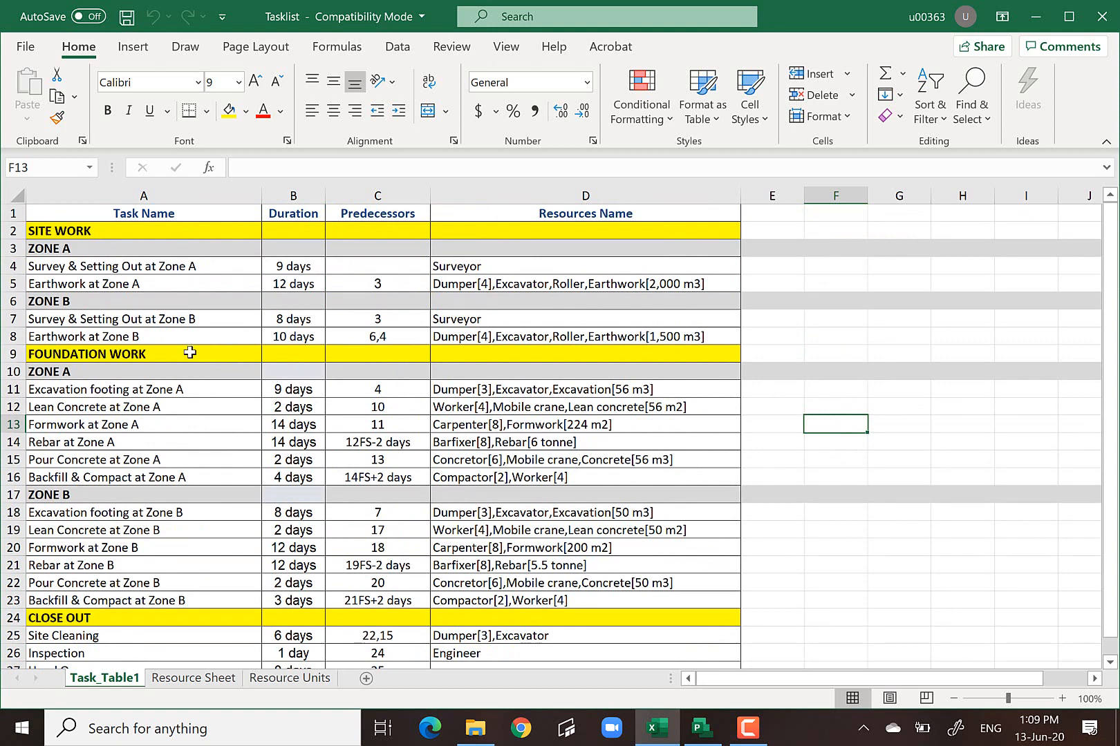
{"action": "left_click", "coordinate": [145, 195]}
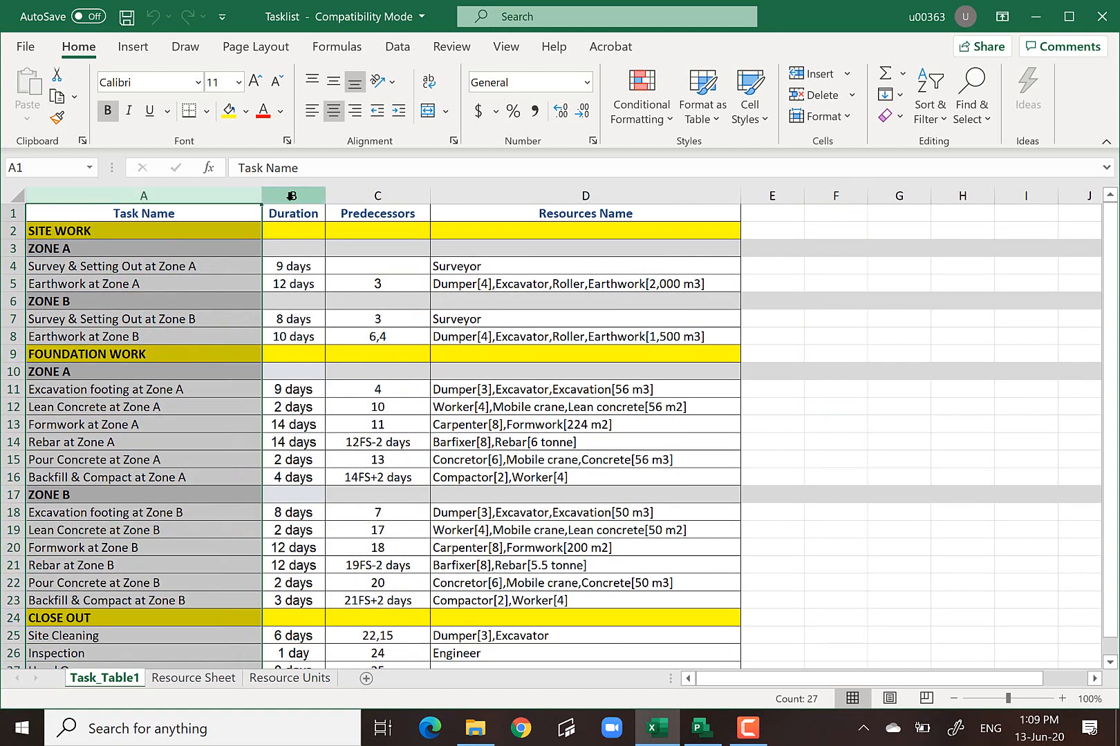
{"action": "left_click", "coordinate": [293, 196]}
{"action": "left_click", "coordinate": [378, 195]}
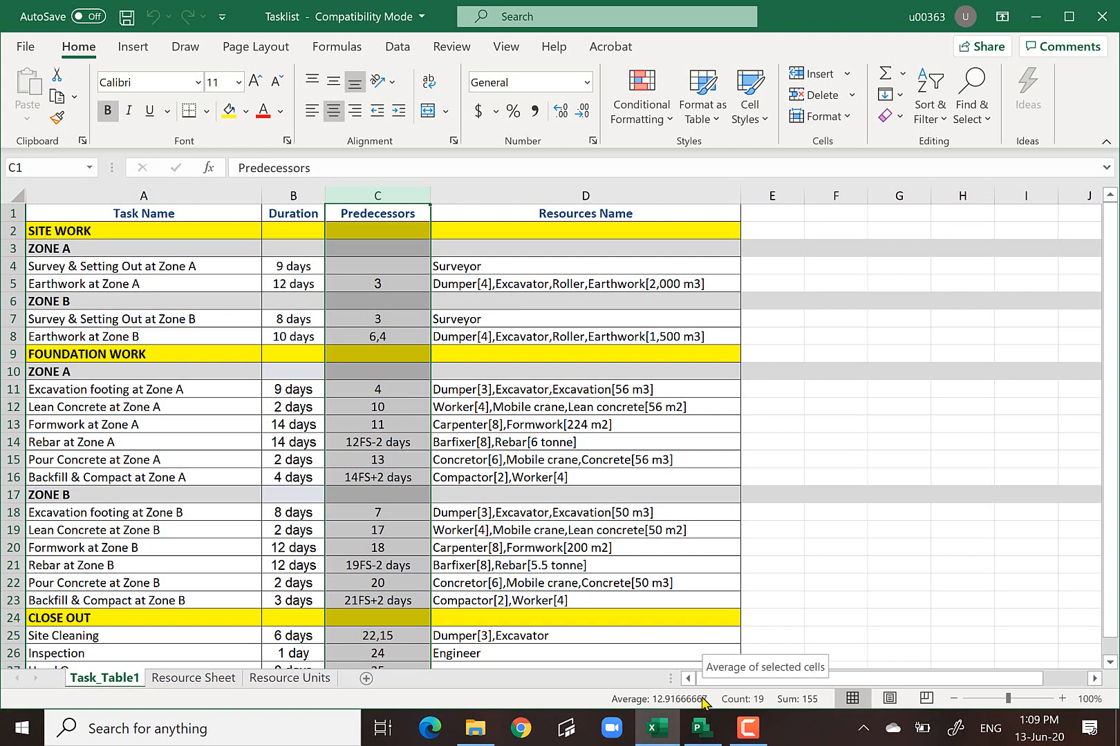
- Switch to the INFRAWORK project in Microsoft Project, move the Predecessors column between Duration and Start, and select the first Task Name cell
{"action": "left_click", "coordinate": [708, 729]}
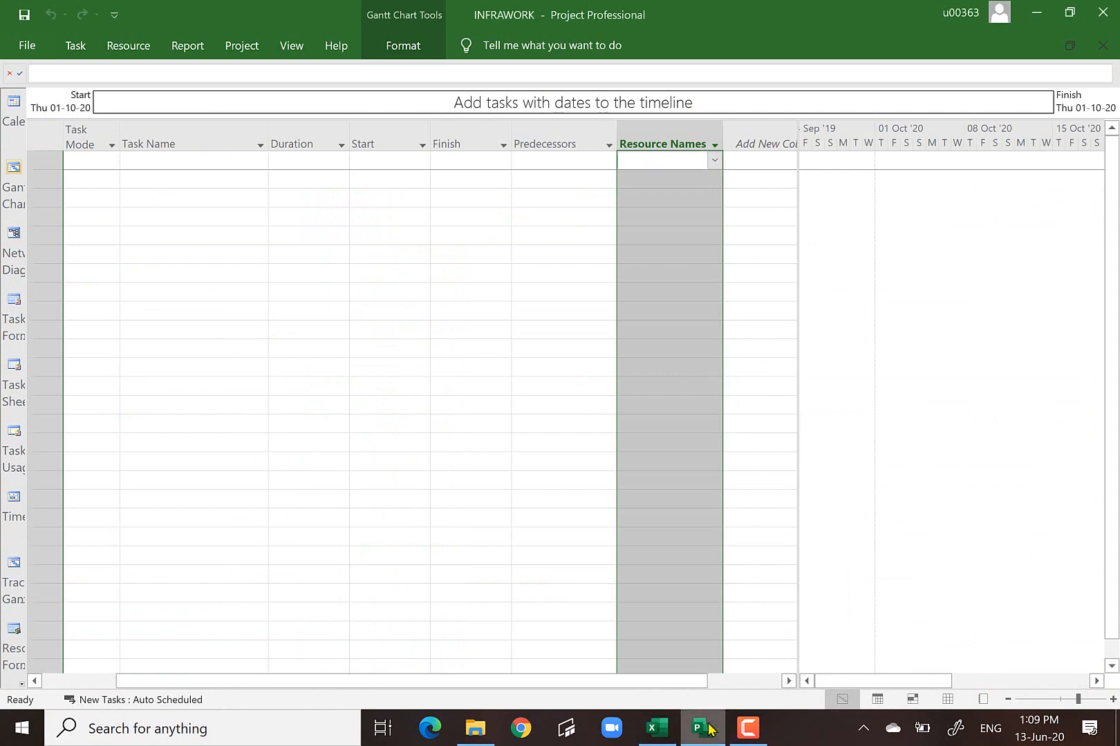
{"action": "left_click", "coordinate": [202, 138]}
{"action": "left_click", "coordinate": [293, 136]}
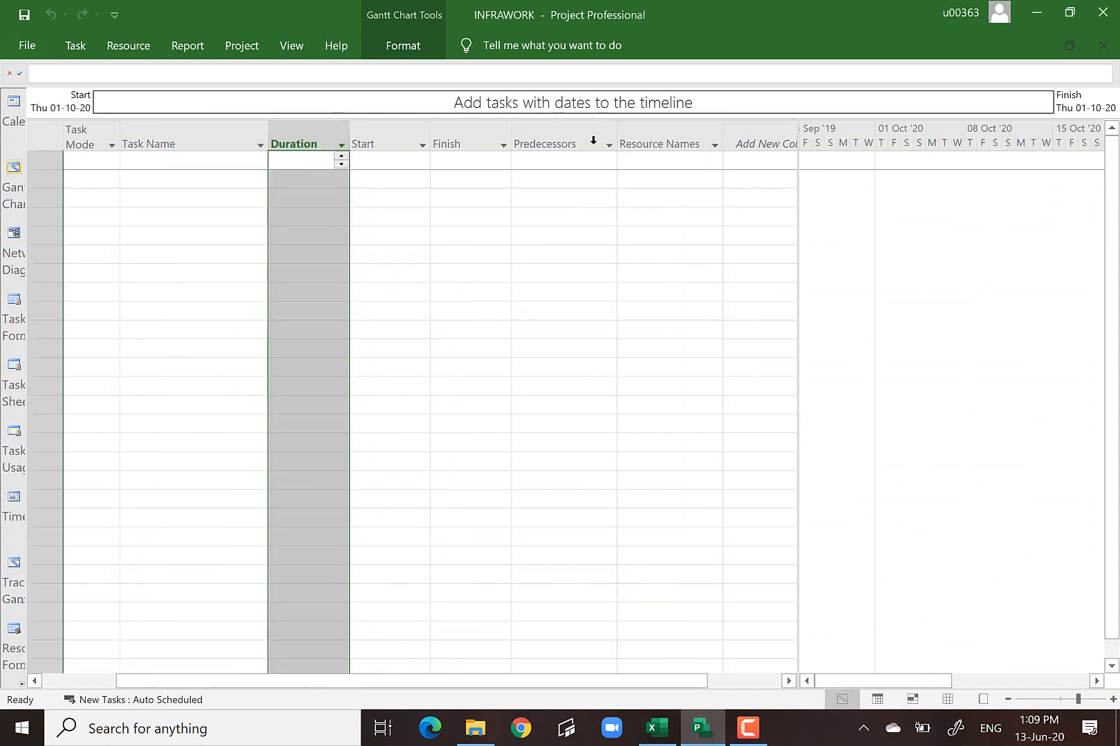
{"action": "left_click", "coordinate": [552, 140]}
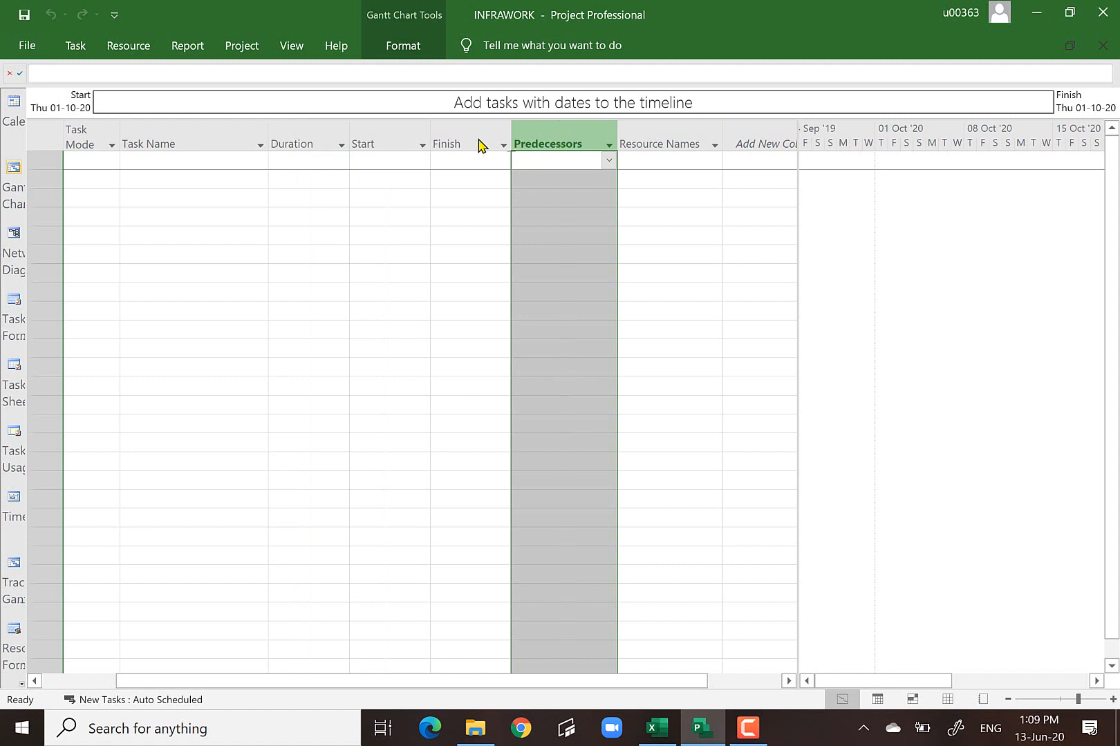
{"action": "left_click_drag", "start_coordinate": [454, 136], "coordinate": [537, 136]}
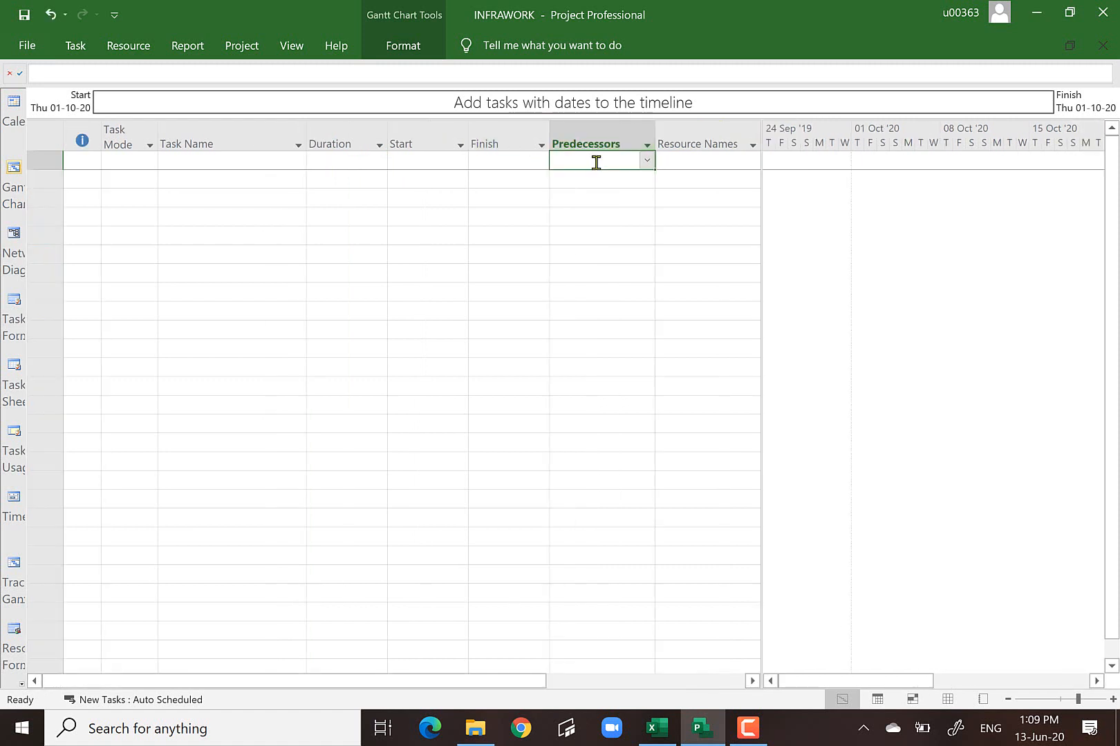
{"action": "left_click", "coordinate": [593, 135]}
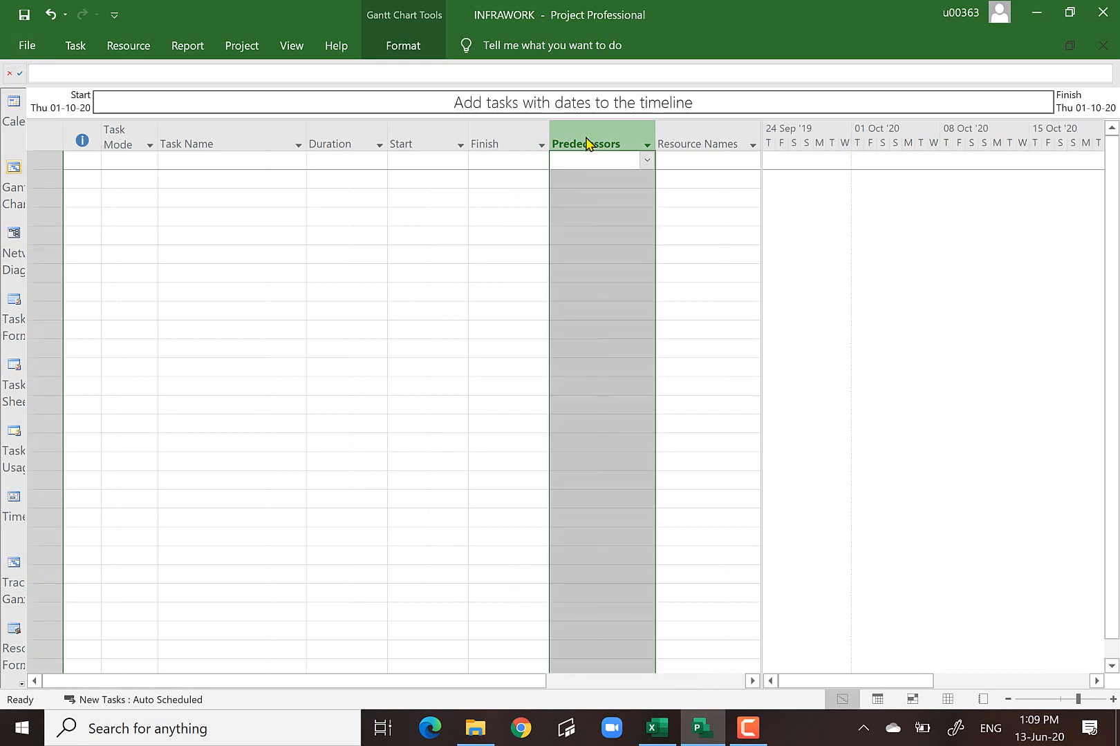
{"action": "left_click_drag", "start_coordinate": [514, 153], "coordinate": [388, 151]}
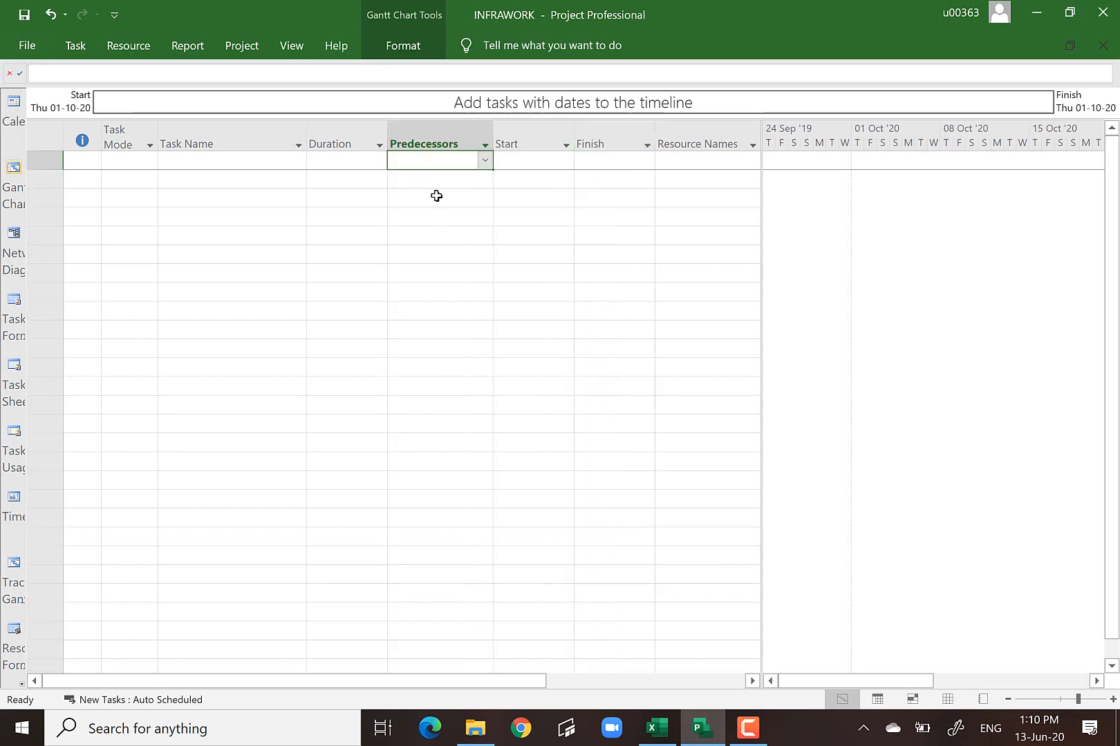
{"action": "key", "text": "Down"}
{"action": "key", "text": "Down"}
{"action": "key", "text": "Down"}
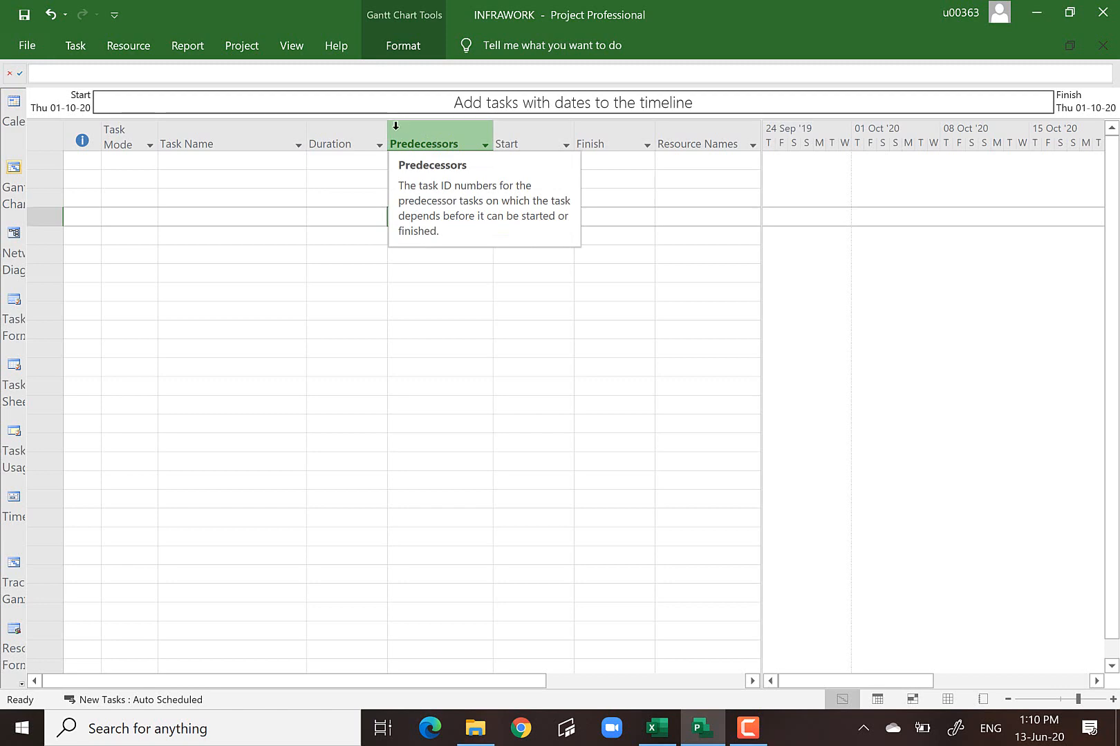
{"action": "left_click", "coordinate": [267, 315]}
{"action": "left_click", "coordinate": [197, 165]}
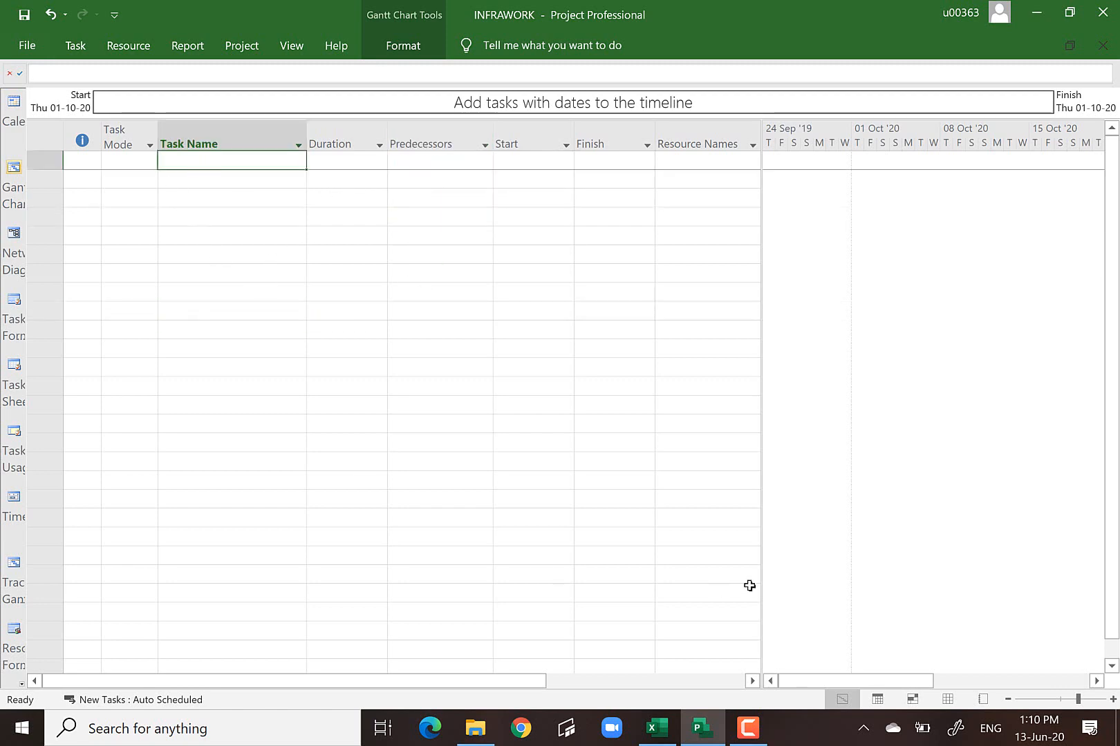
- Switch back to the Tasklist workbook in Excel and check the order of the Task Name, Duration and Predecessors columns
{"action": "left_click", "coordinate": [662, 736]}
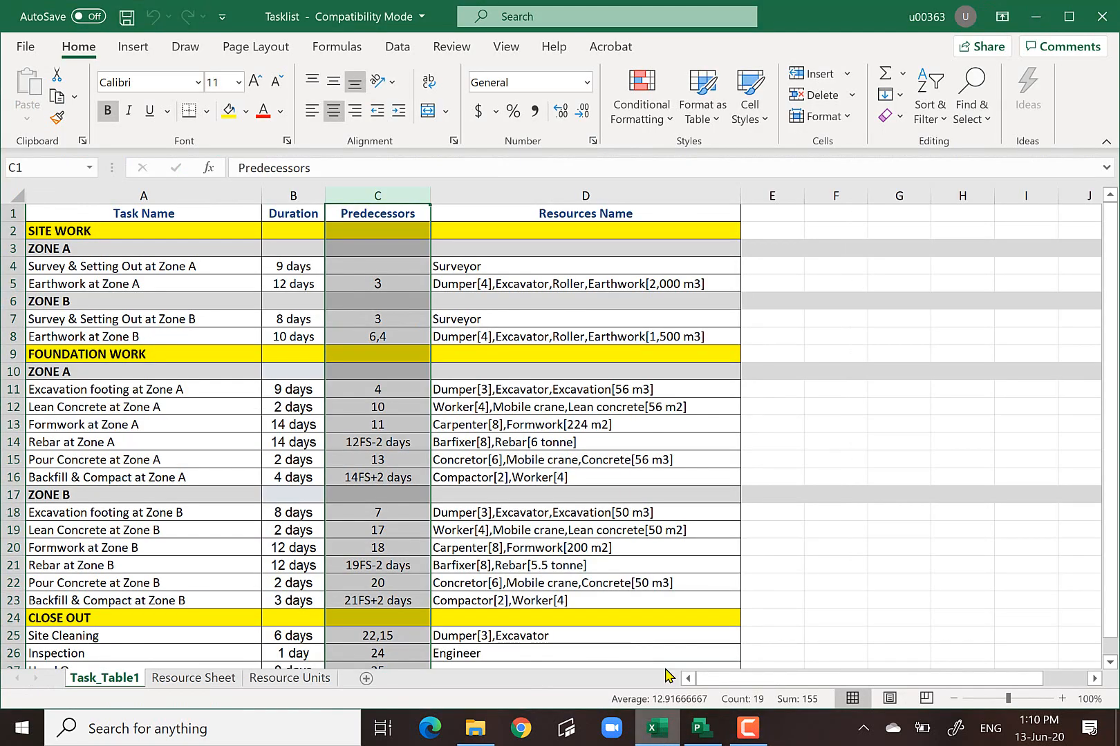
{"action": "left_click", "coordinate": [123, 196]}
{"action": "left_click", "coordinate": [284, 195]}
{"action": "left_click", "coordinate": [354, 195]}
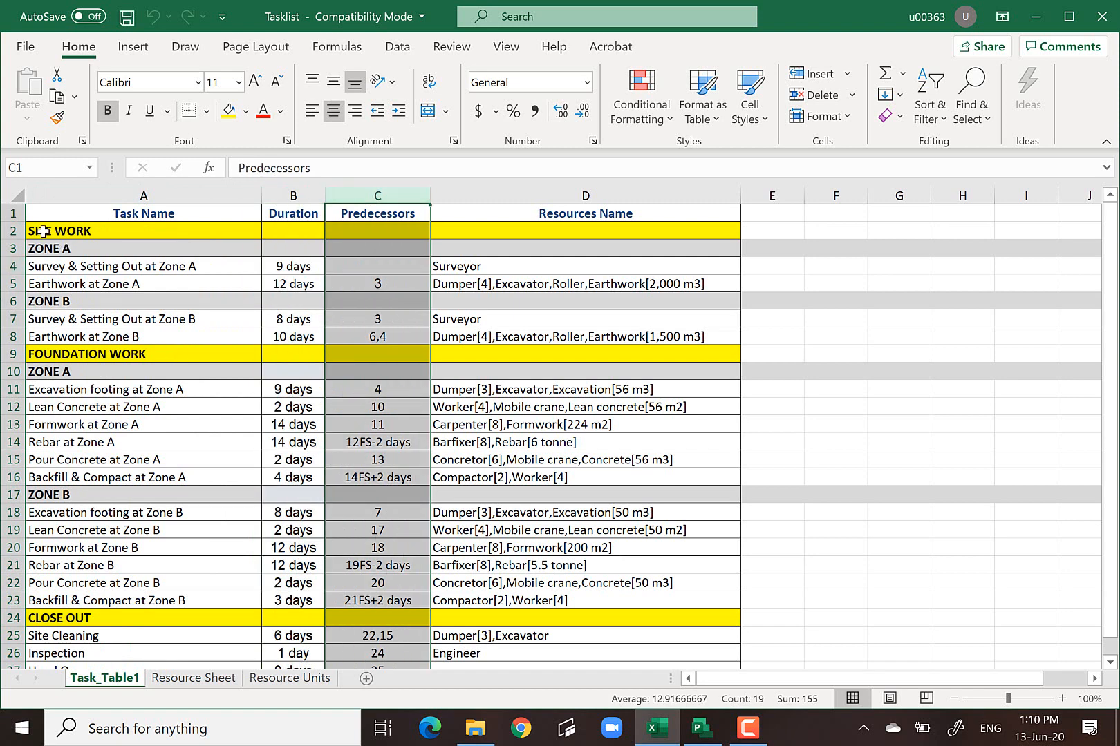
- Copy the Task Name, Duration and Predecessors cells from SITE WORK down to Hand Over (A2:C27) in the Task_Table1 worksheet
{"action": "left_click_drag", "start_coordinate": [43, 231], "coordinate": [371, 459]}
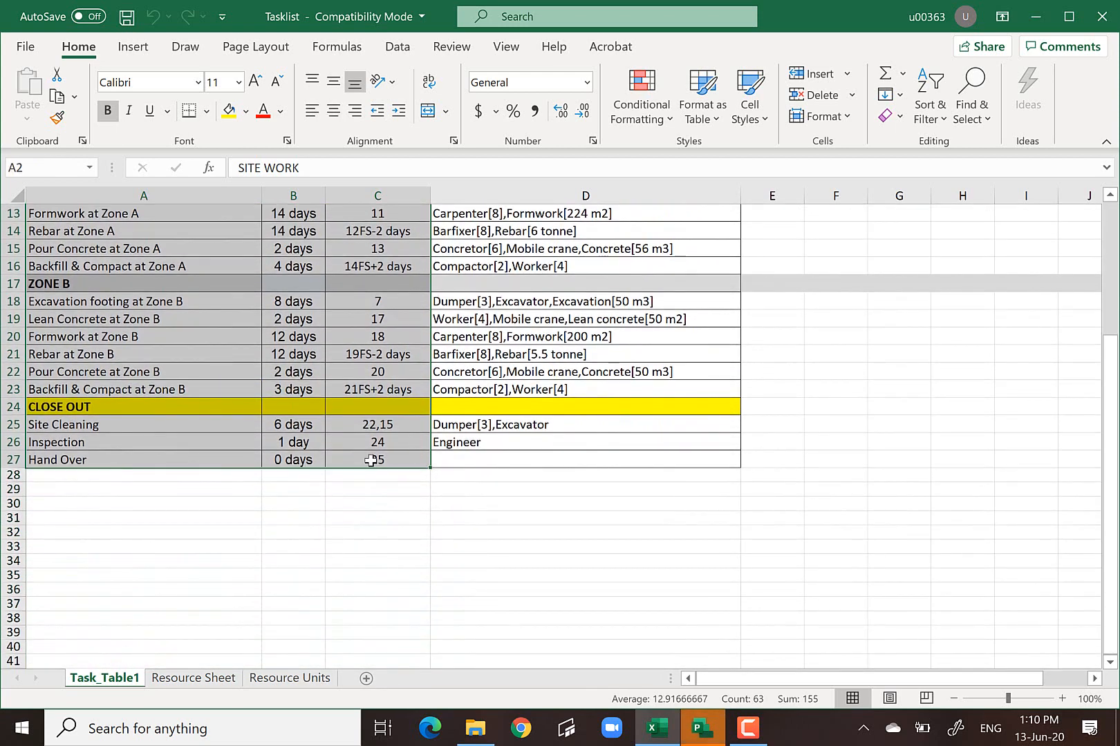
{"action": "right_click", "coordinate": [365, 350]}
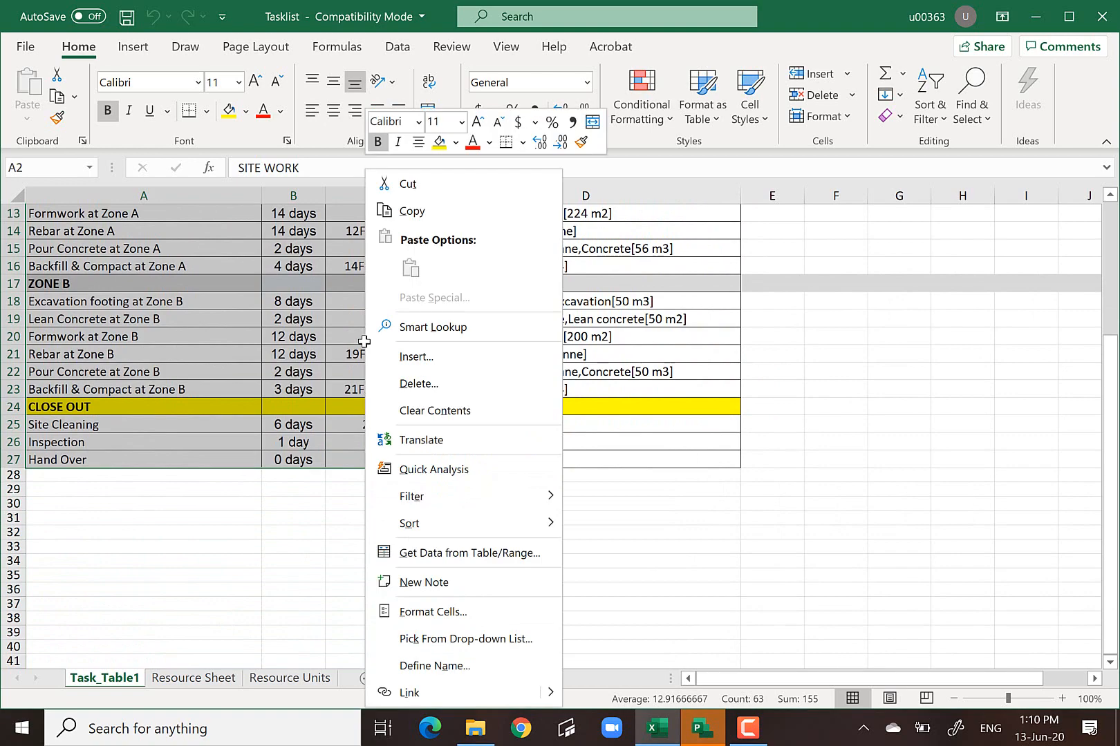
{"action": "left_click", "coordinate": [412, 211]}
{"action": "scroll", "coordinate": [414, 221], "scroll_direction": "up", "scroll_amount": 4}
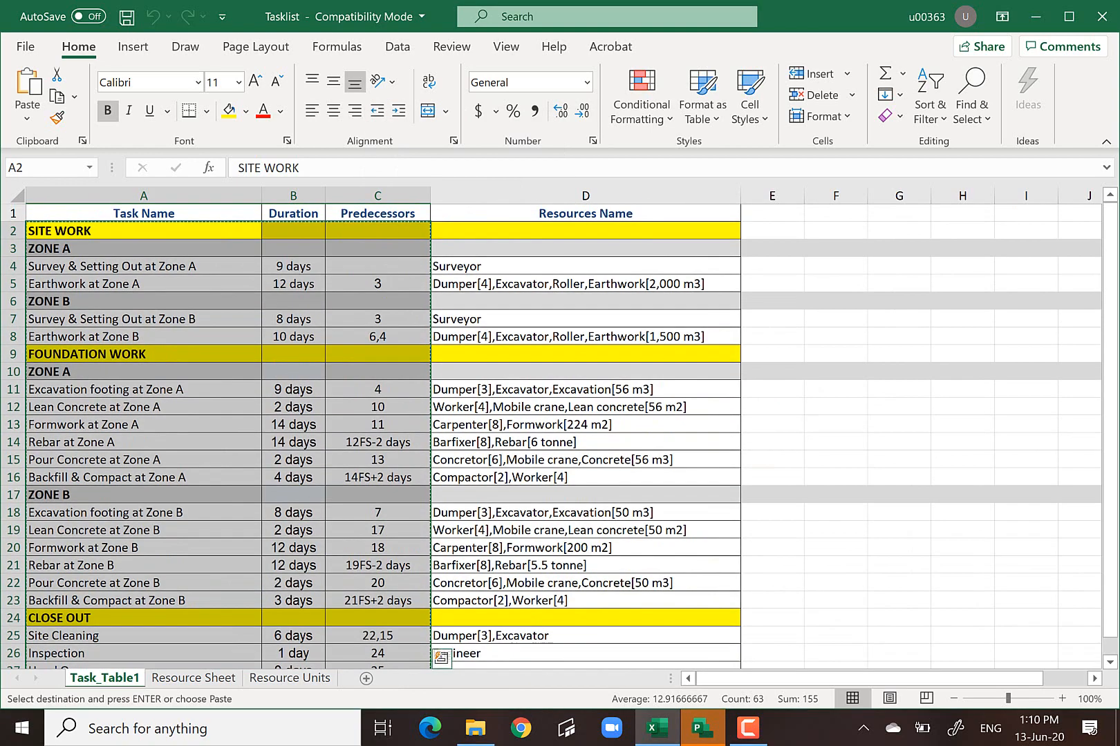
- Switch to Microsoft Project and save the changes to INFRAWORK
{"action": "mouse_move", "coordinate": [706, 725]}
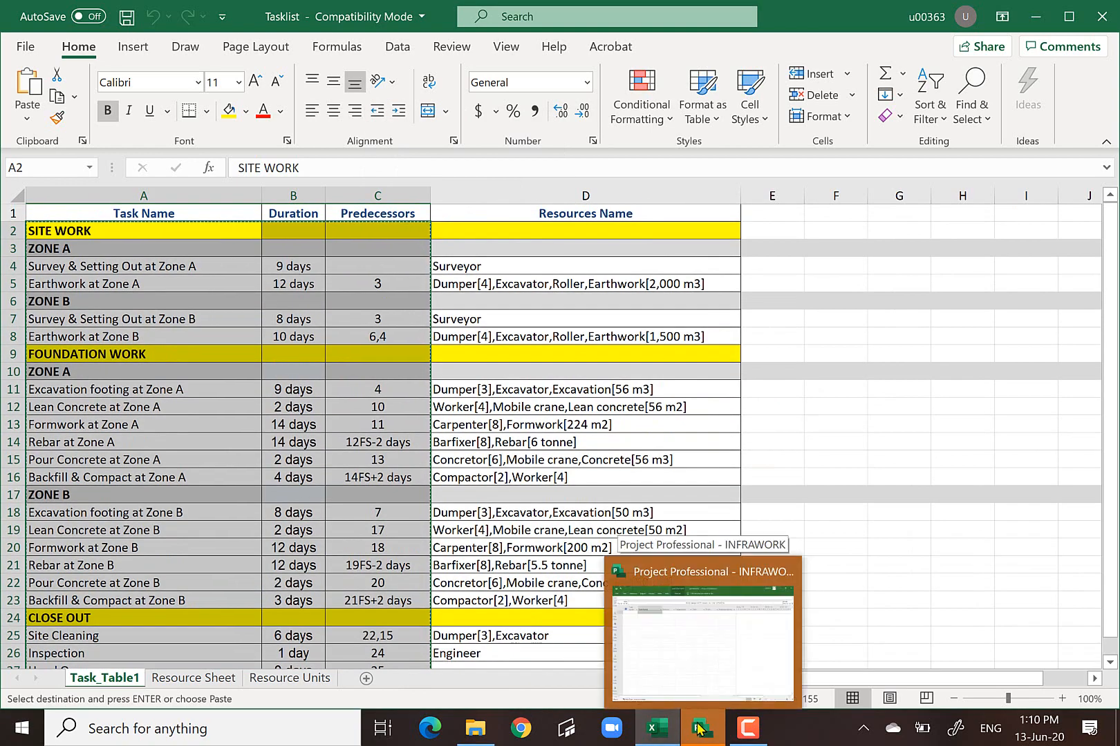
{"action": "left_click", "coordinate": [679, 660]}
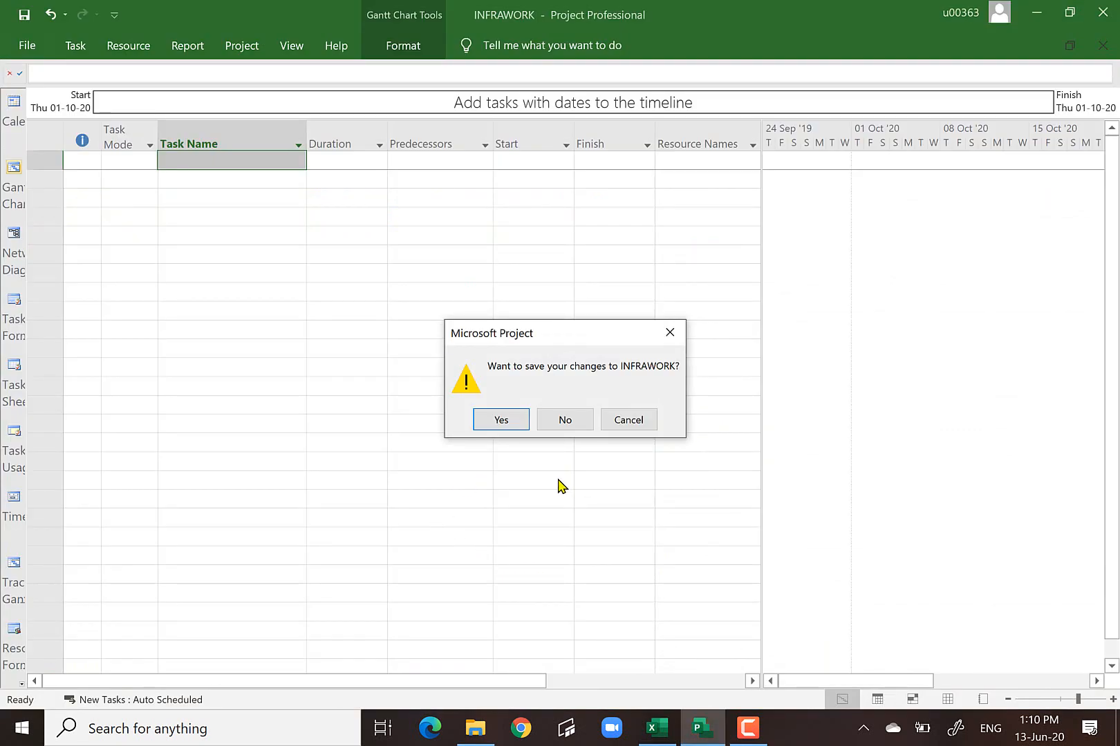
{"action": "left_click", "coordinate": [504, 423]}
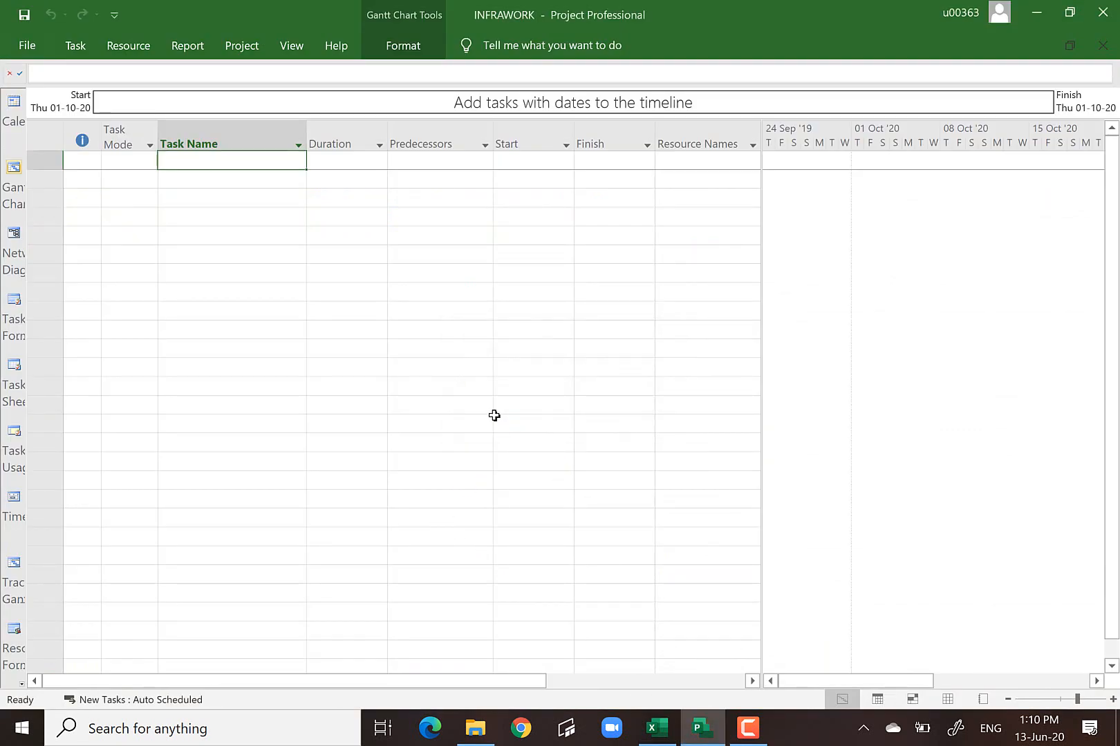
- Try to paste the copied task data while editing the first Task Name cell, and clear the pasted text from it
{"action": "left_click", "coordinate": [208, 163]}
{"action": "right_click", "coordinate": [207, 161]}
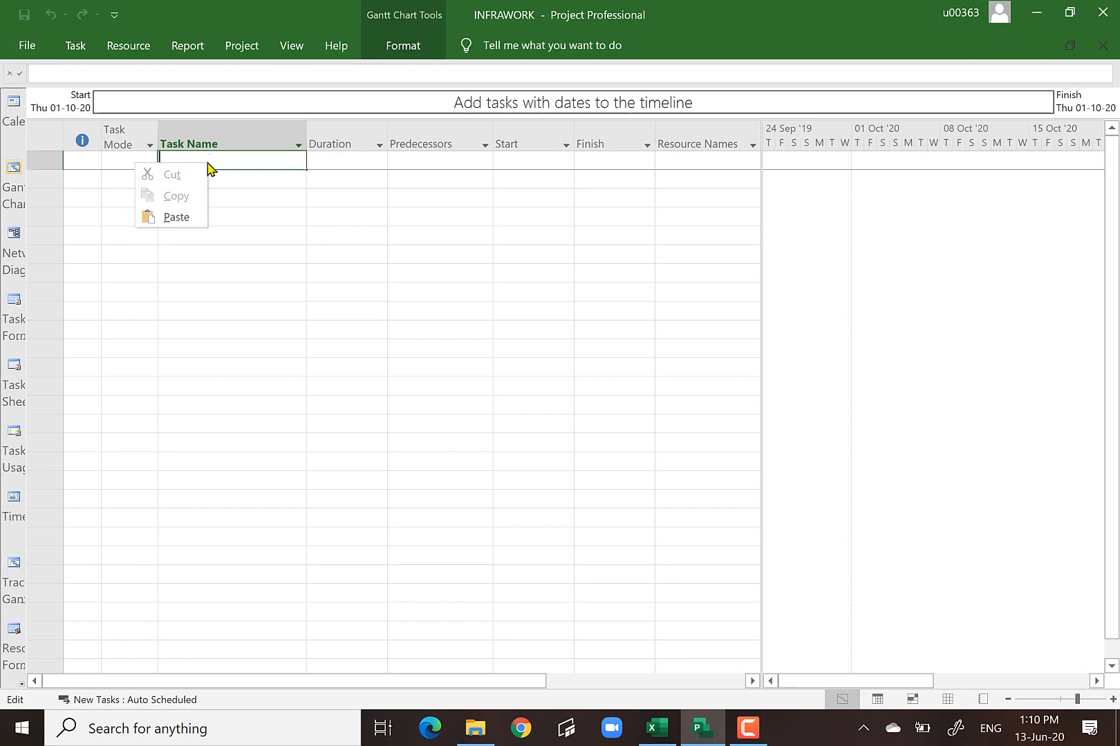
{"action": "left_click", "coordinate": [176, 218]}
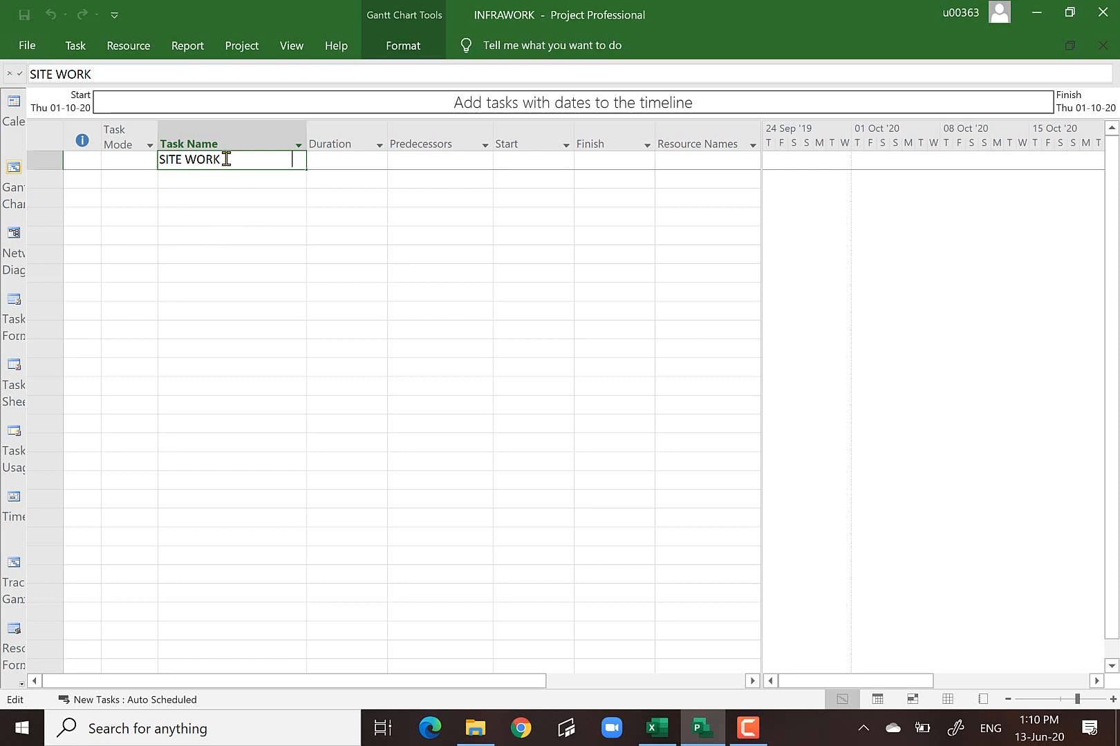
{"action": "left_click_drag", "start_coordinate": [226, 159], "coordinate": [127, 167]}
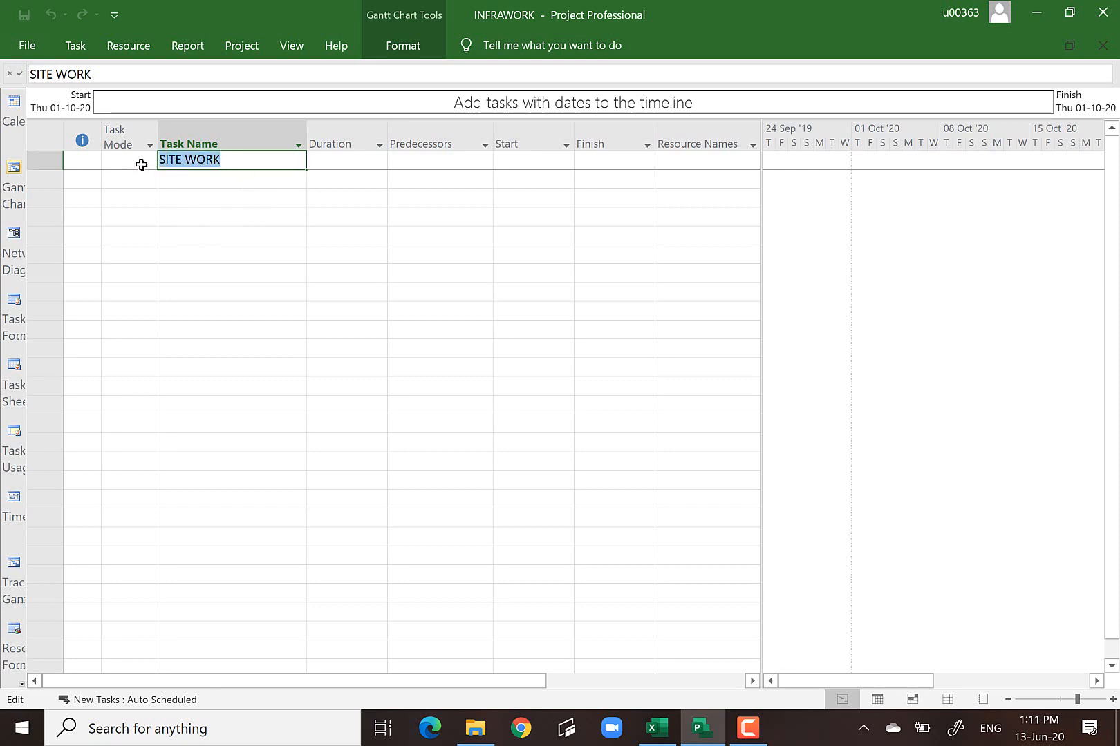
{"action": "key", "text": "BackSpace"}
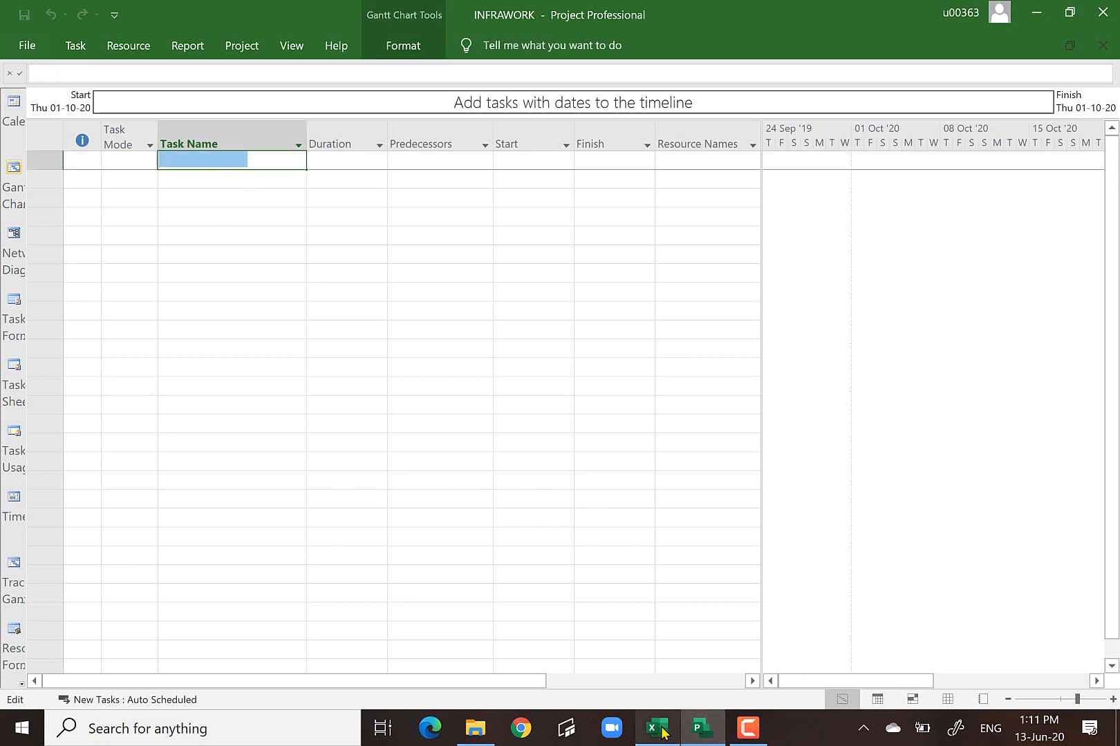
- Copy the selected task range again in Excel and paste it into the INFRAWORK project starting at the first Task Name cell
{"action": "left_click", "coordinate": [660, 729]}
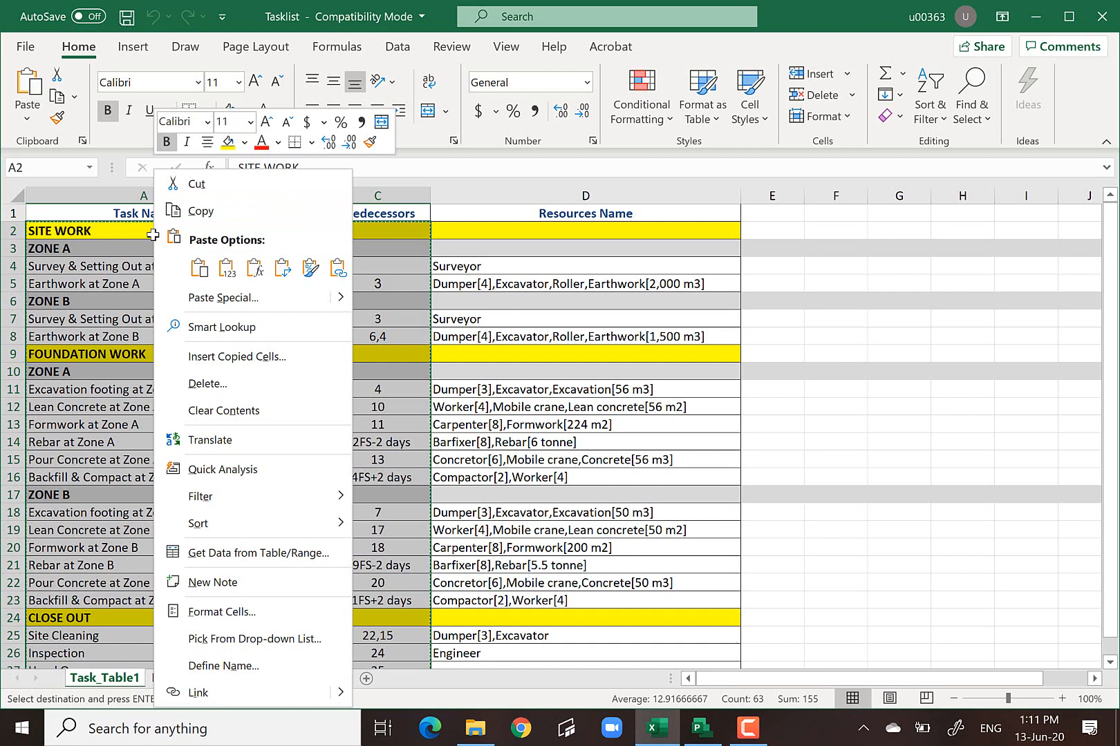
{"action": "left_click", "coordinate": [197, 212]}
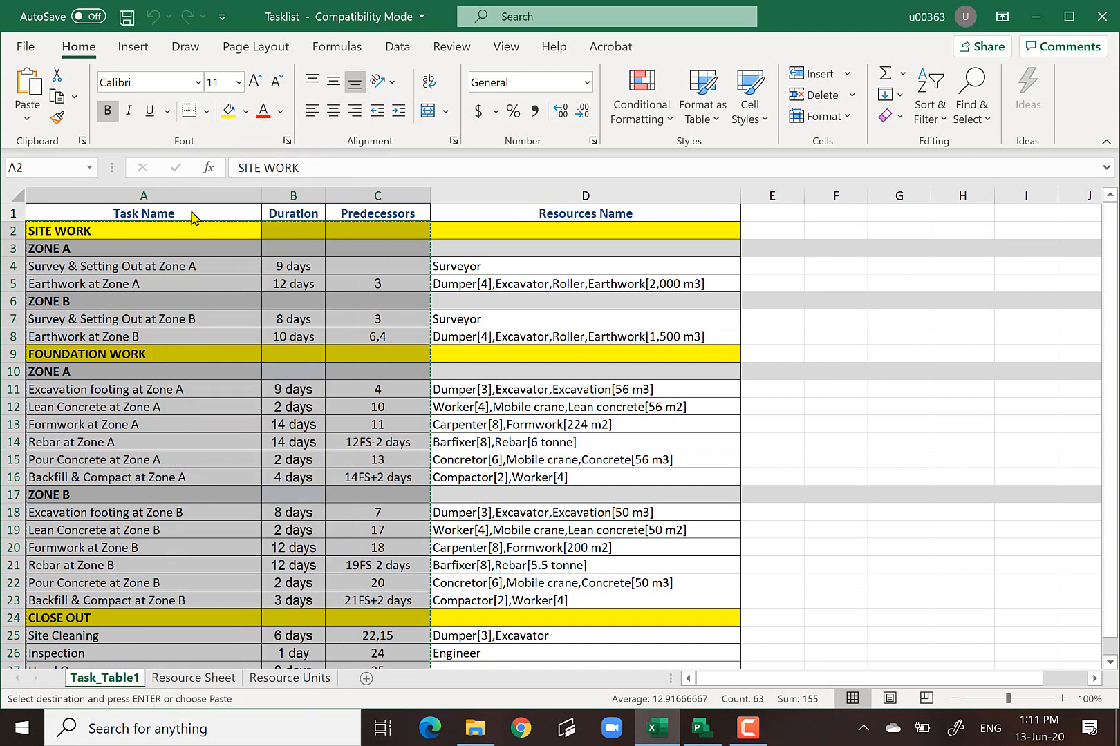
{"action": "left_click", "coordinate": [702, 728]}
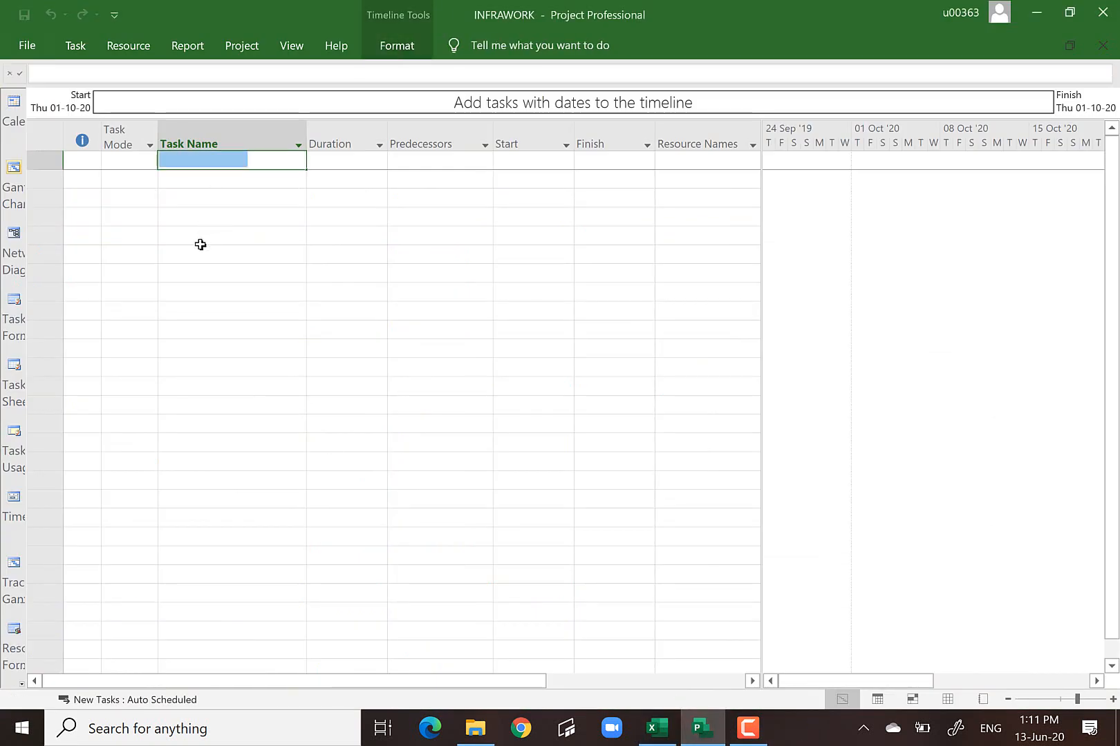
{"action": "left_click", "coordinate": [435, 311]}
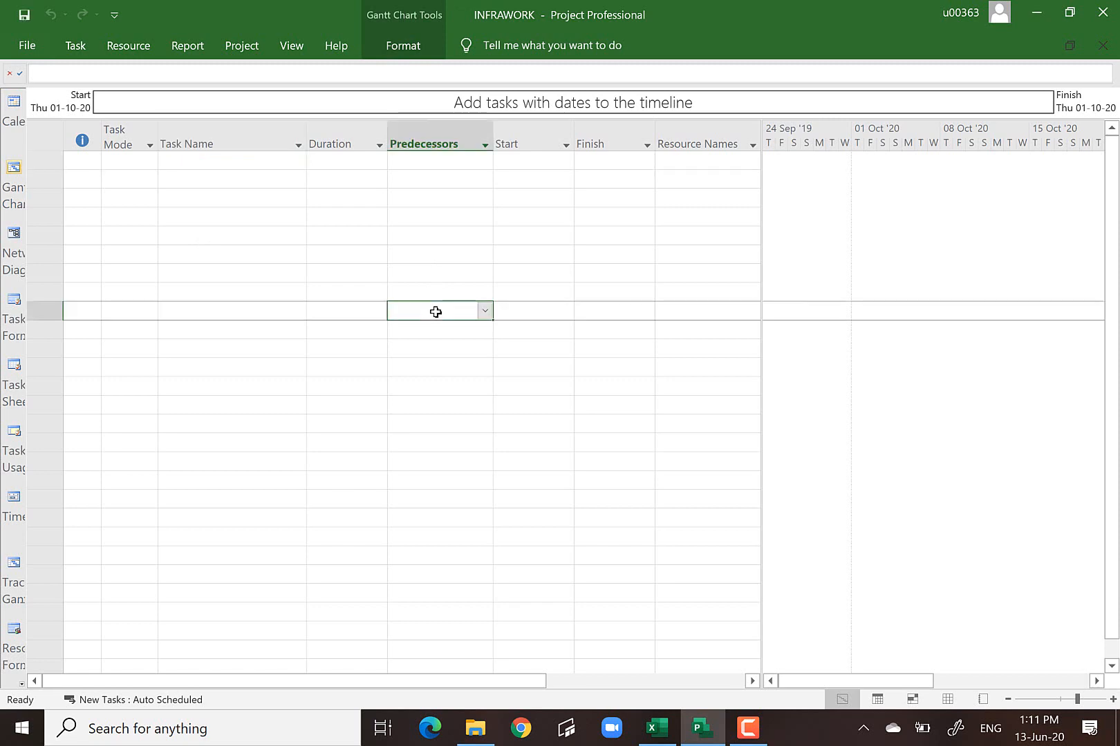
{"action": "left_click", "coordinate": [230, 161]}
{"action": "right_click", "coordinate": [230, 160]}
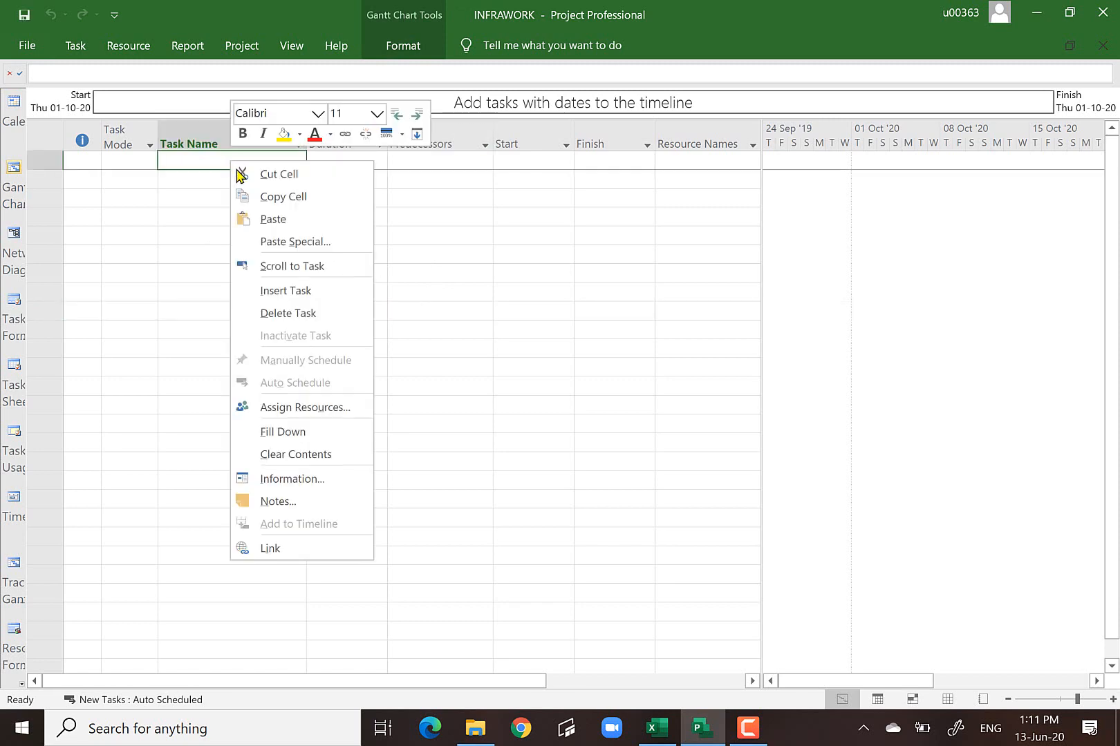
{"action": "left_click", "coordinate": [277, 221]}
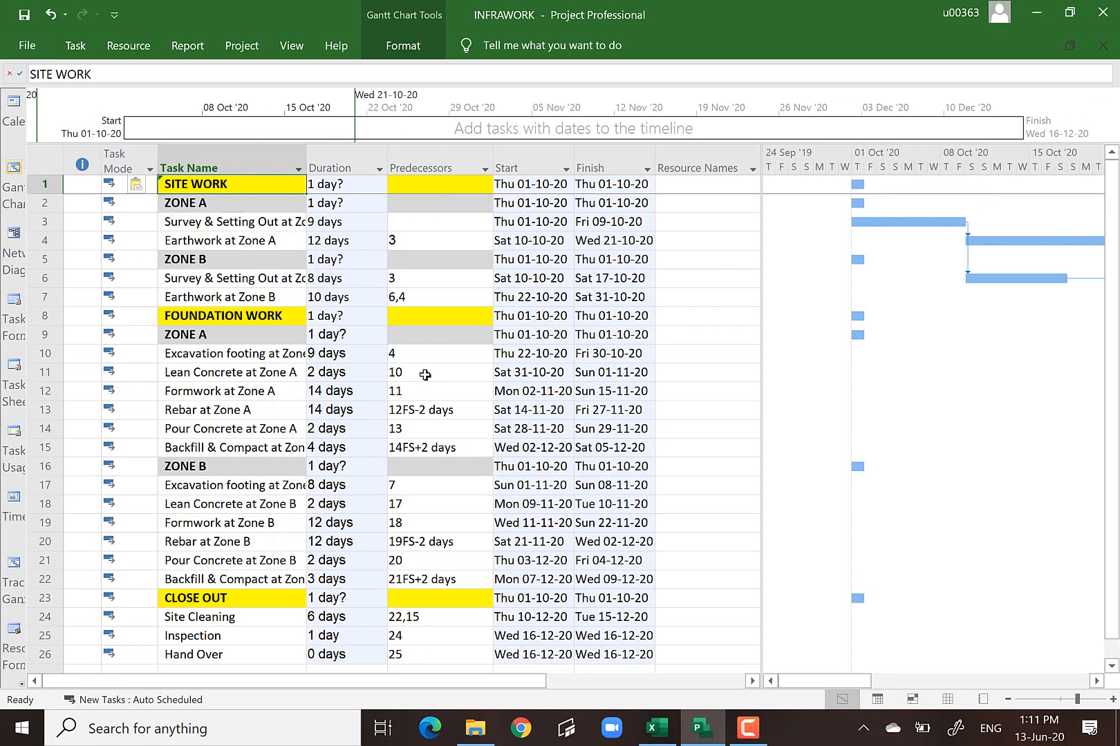
- Narrow the task table area to give the Gantt chart more room, and widen the Task Name column to fit the full task names
{"action": "scroll", "coordinate": [661, 307], "scroll_direction": "down", "scroll_amount": 4}
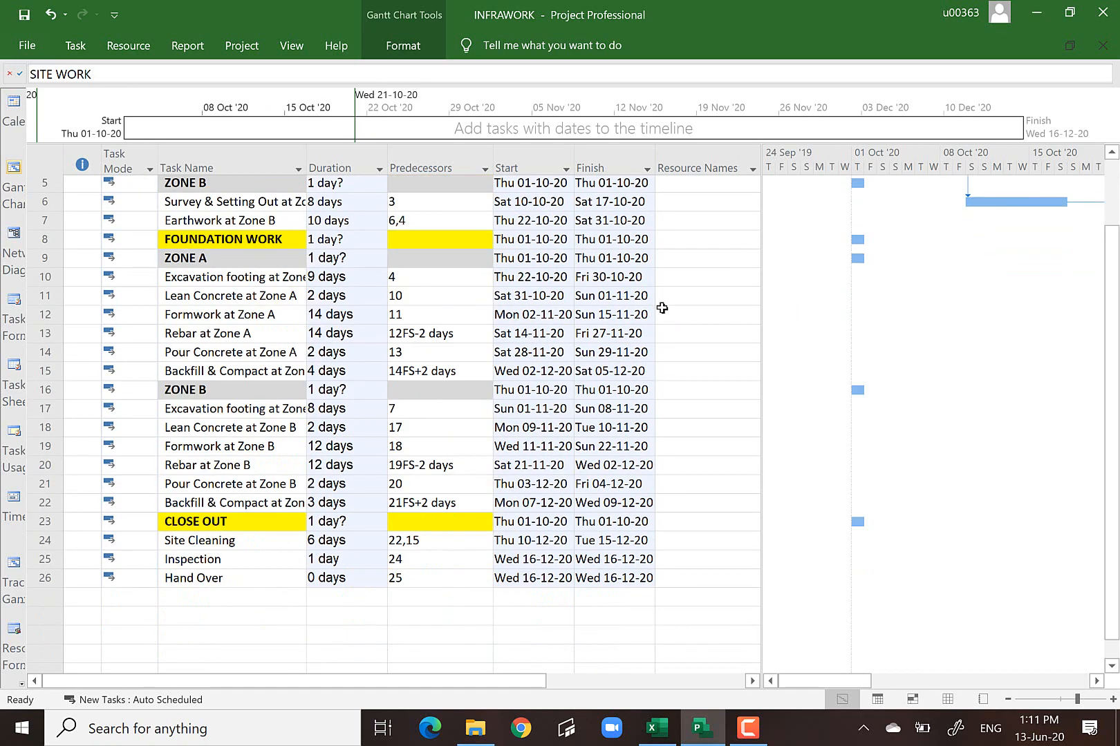
{"action": "scroll", "coordinate": [662, 311], "scroll_direction": "up", "scroll_amount": 4}
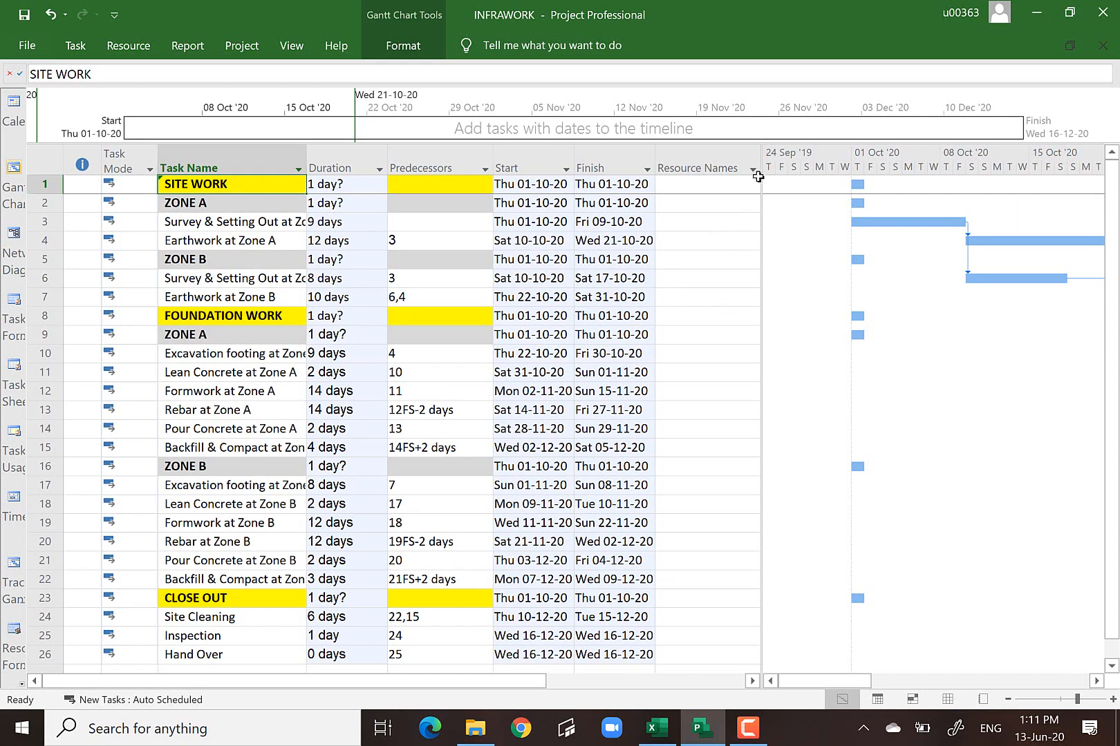
{"action": "left_click_drag", "start_coordinate": [759, 155], "coordinate": [695, 155]}
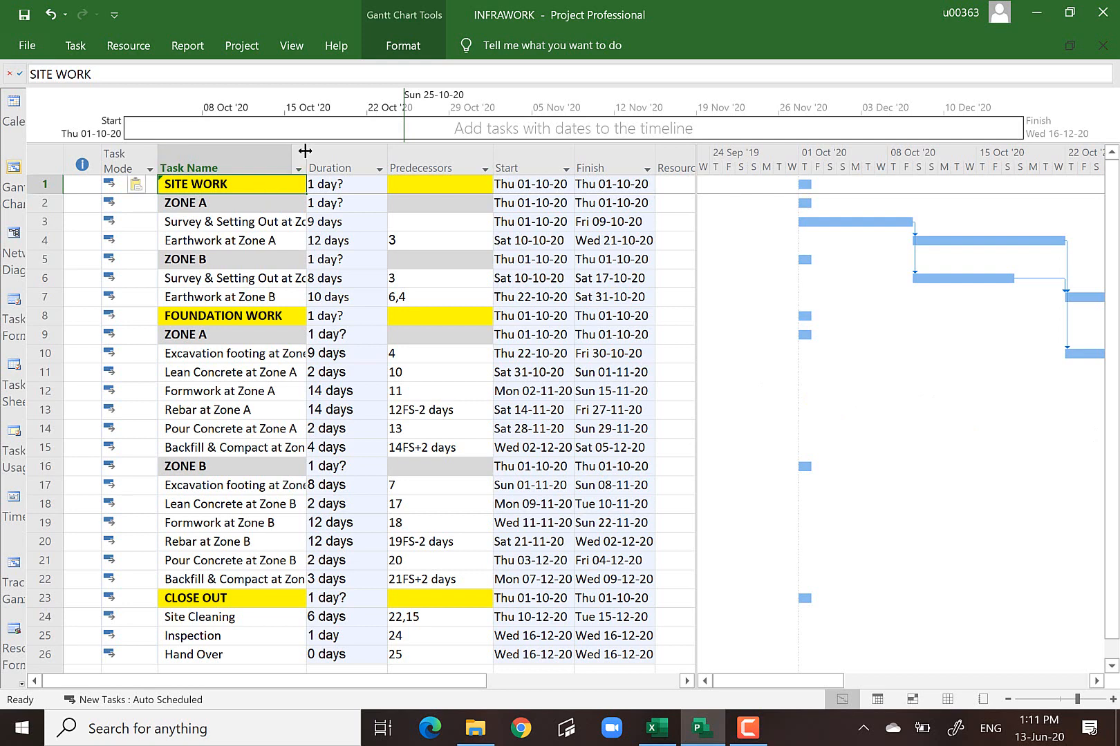
{"action": "left_click_drag", "start_coordinate": [307, 156], "coordinate": [371, 173]}
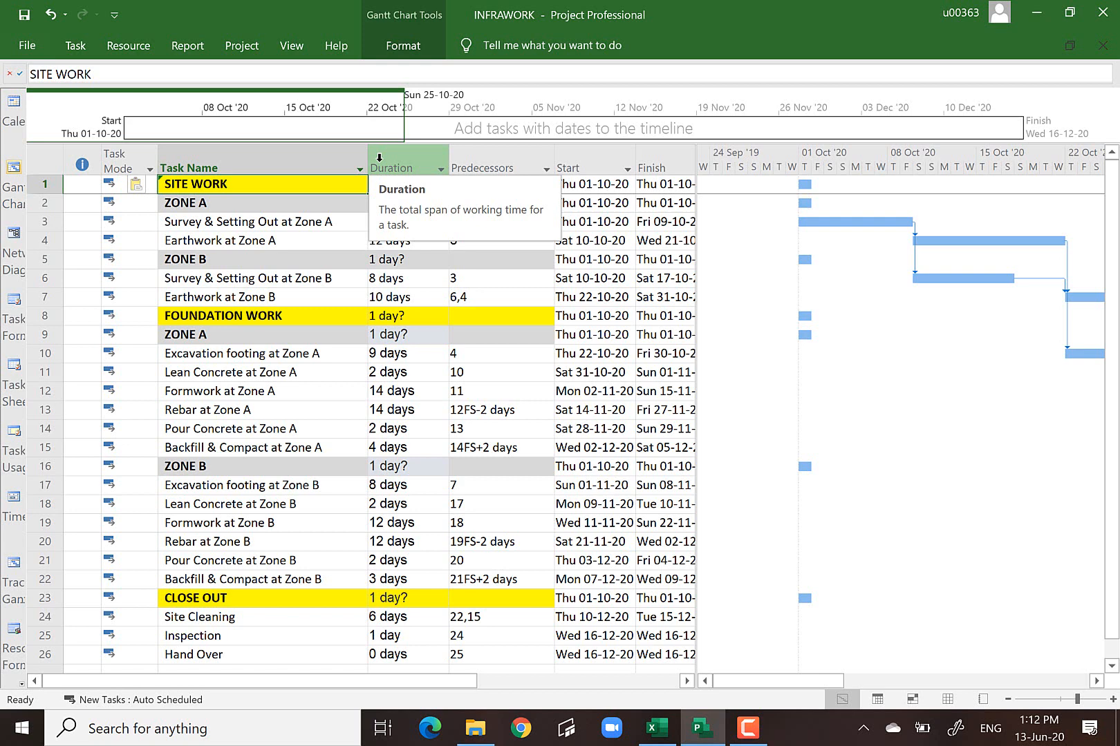
- Insert a WBS column between the Task Name and Duration columns
{"action": "left_click", "coordinate": [379, 159]}
{"action": "right_click", "coordinate": [380, 163]}
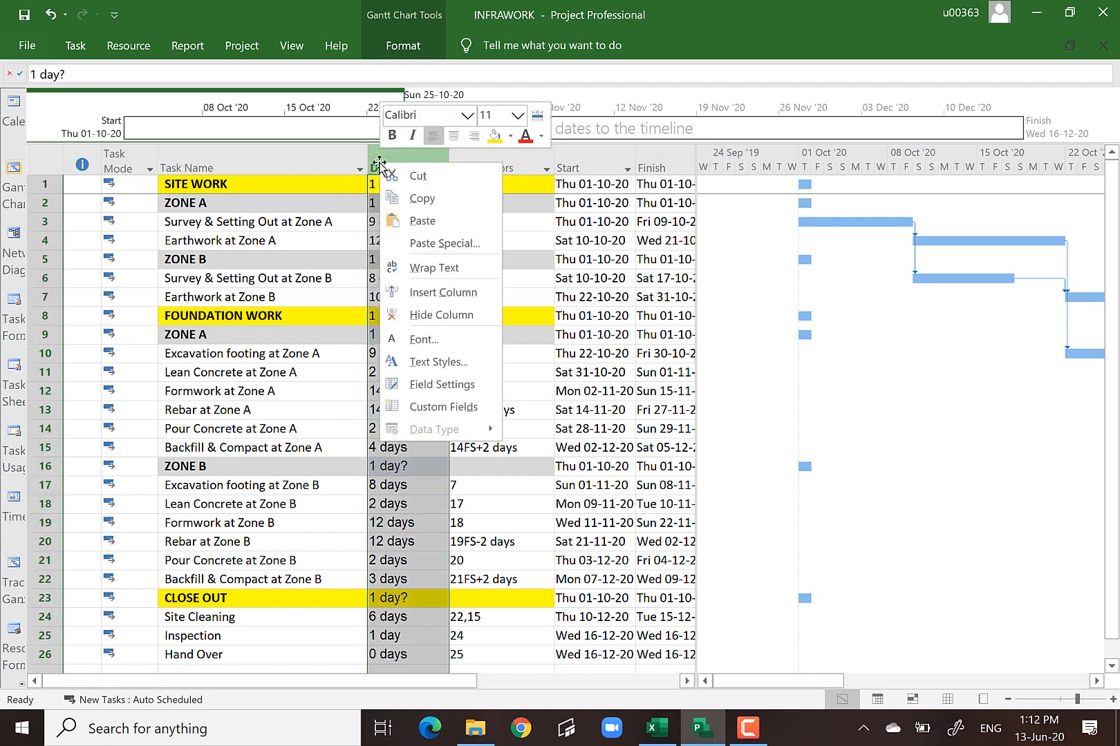
{"action": "left_click", "coordinate": [437, 293]}
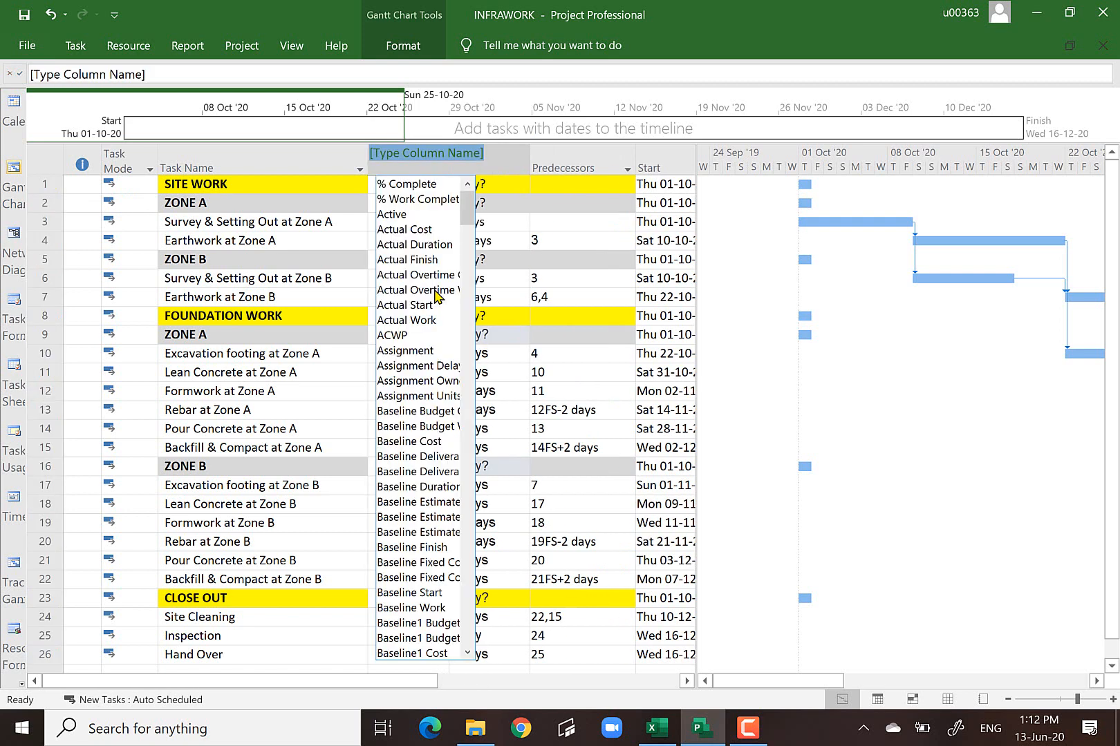
{"action": "type", "text": "Warning"}
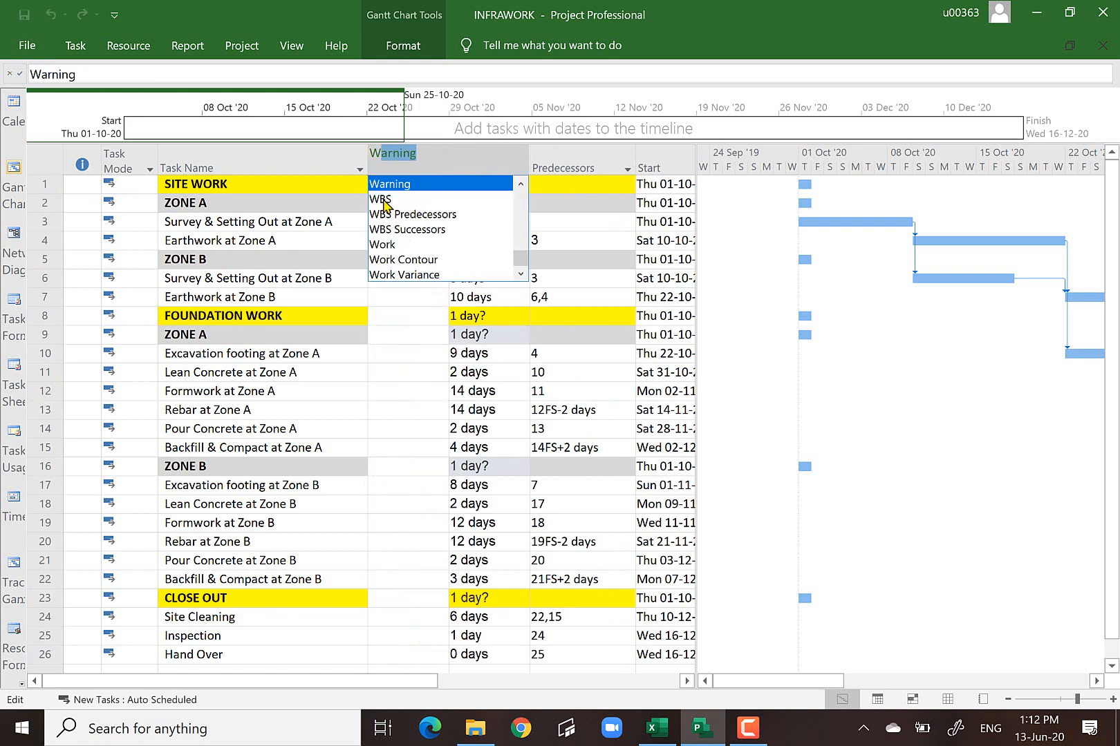
{"action": "left_click", "coordinate": [382, 199]}
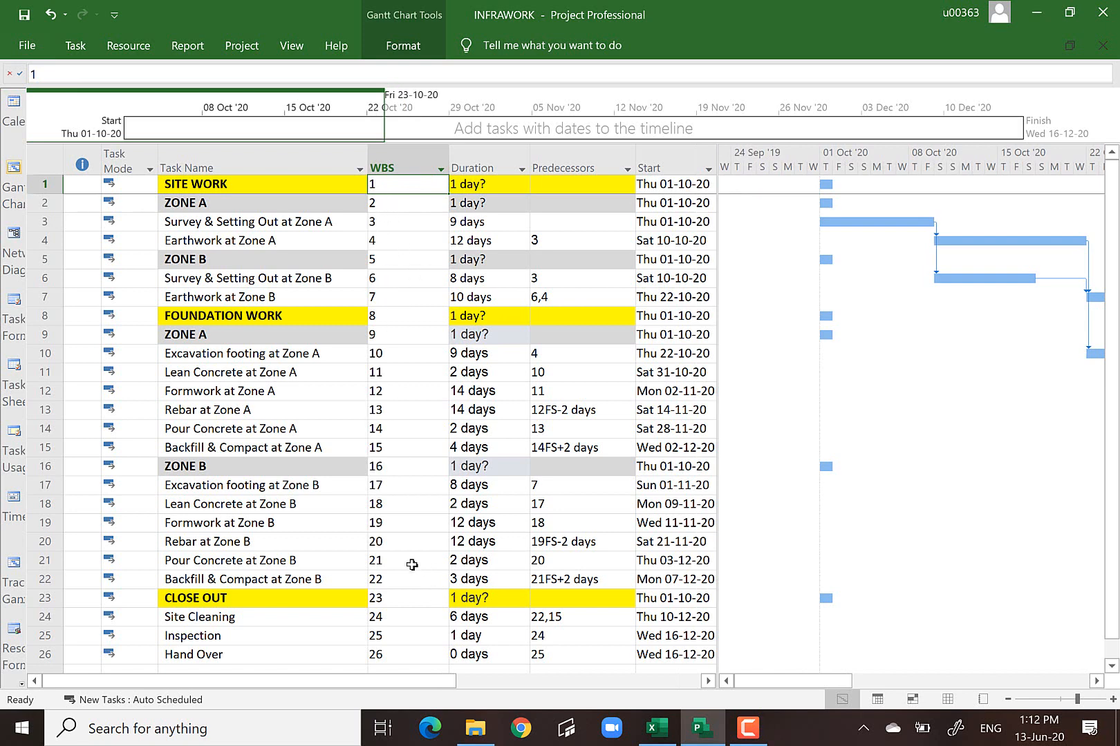
- Review the WBS numbering down to Hand Over and compare the task list with the Task_Table1 worksheet in Excel
{"action": "scroll", "coordinate": [412, 565], "scroll_direction": "down", "scroll_amount": 3}
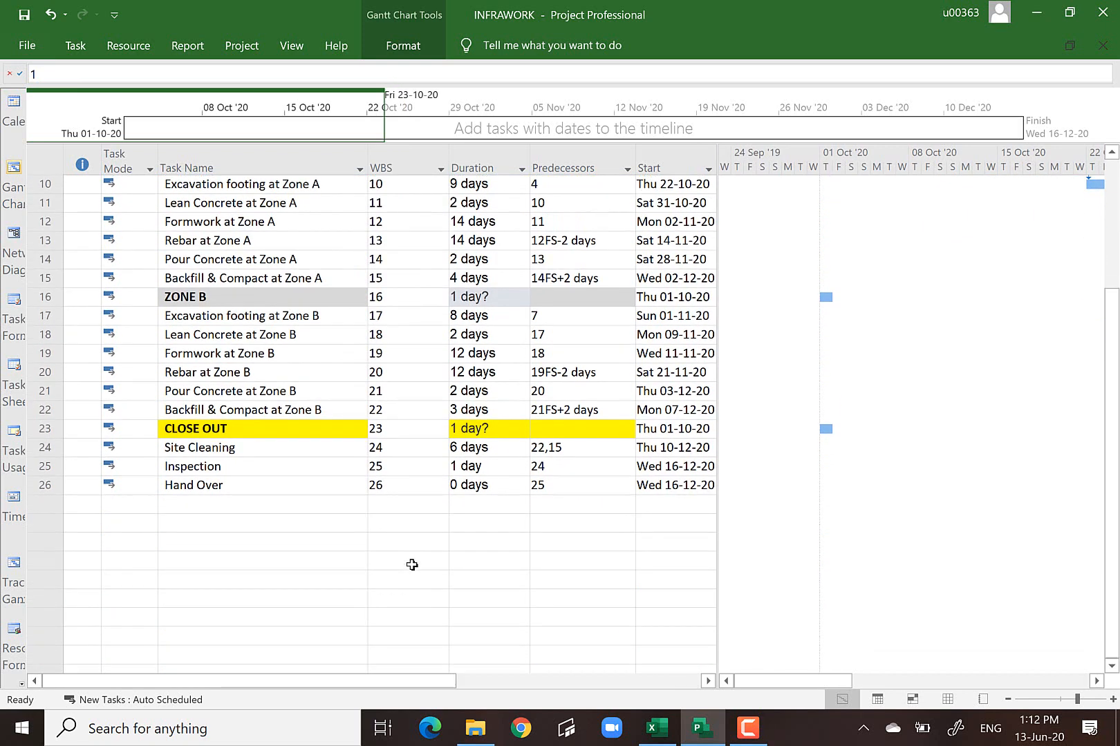
{"action": "scroll", "coordinate": [412, 564], "scroll_direction": "up", "scroll_amount": 3}
{"action": "scroll", "coordinate": [412, 565], "scroll_direction": "down", "scroll_amount": 5}
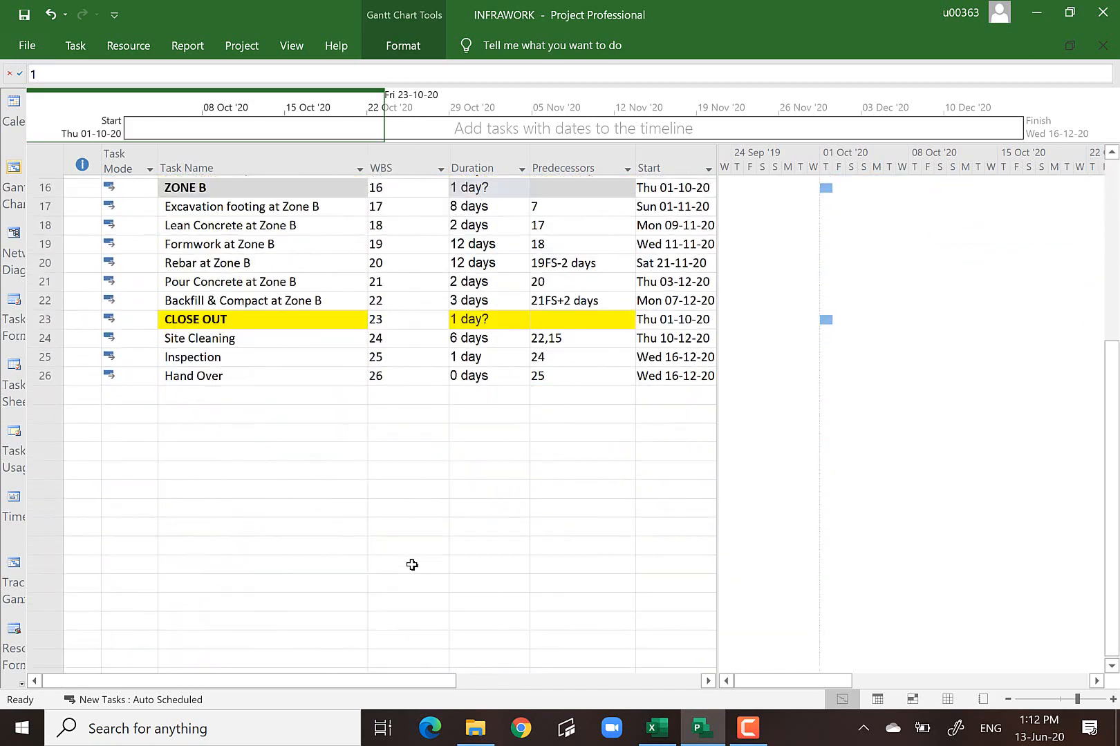
{"action": "scroll", "coordinate": [412, 565], "scroll_direction": "up", "scroll_amount": 4}
{"action": "scroll", "coordinate": [412, 565], "scroll_direction": "up", "scroll_amount": 1}
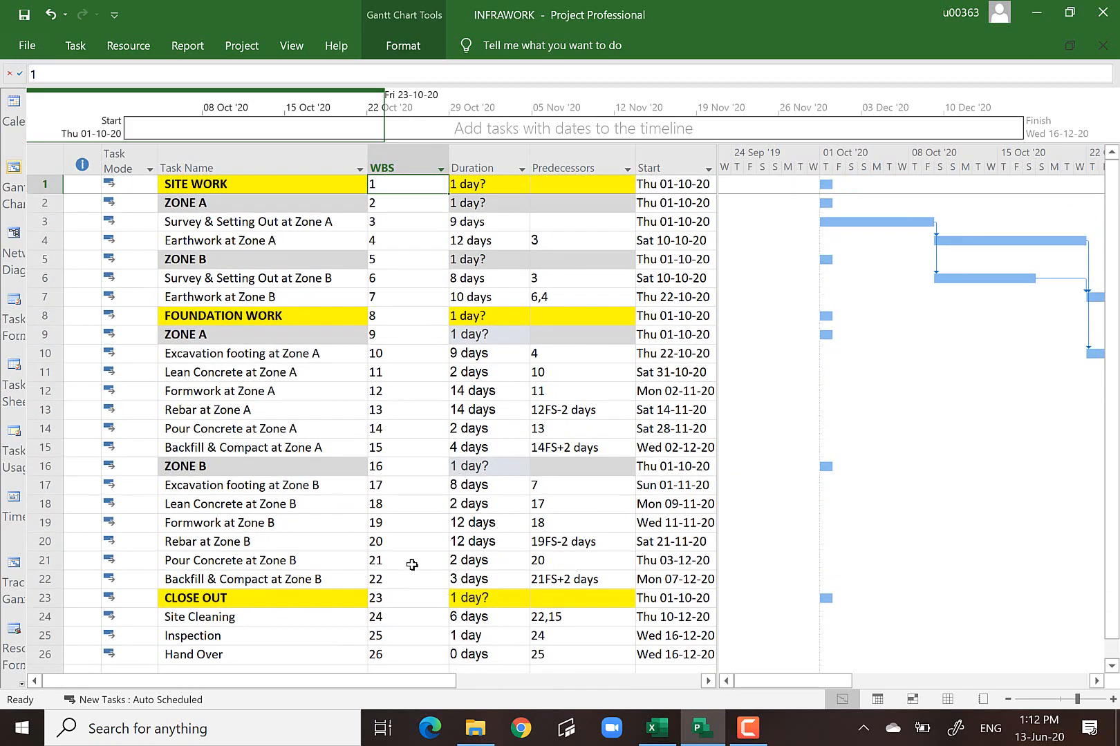
{"action": "left_click", "coordinate": [661, 728]}
{"action": "scroll", "coordinate": [526, 508], "scroll_direction": "down", "scroll_amount": 6}
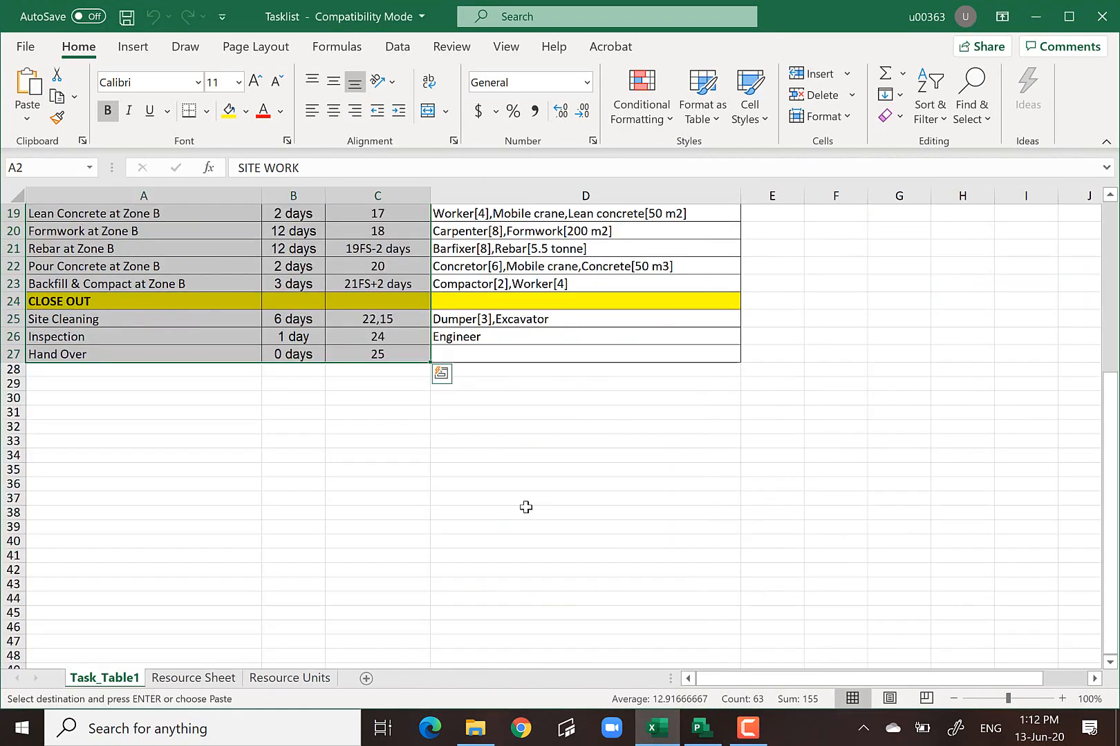
{"action": "left_click", "coordinate": [526, 507]}
{"action": "scroll", "coordinate": [526, 507], "scroll_direction": "up", "scroll_amount": 6}
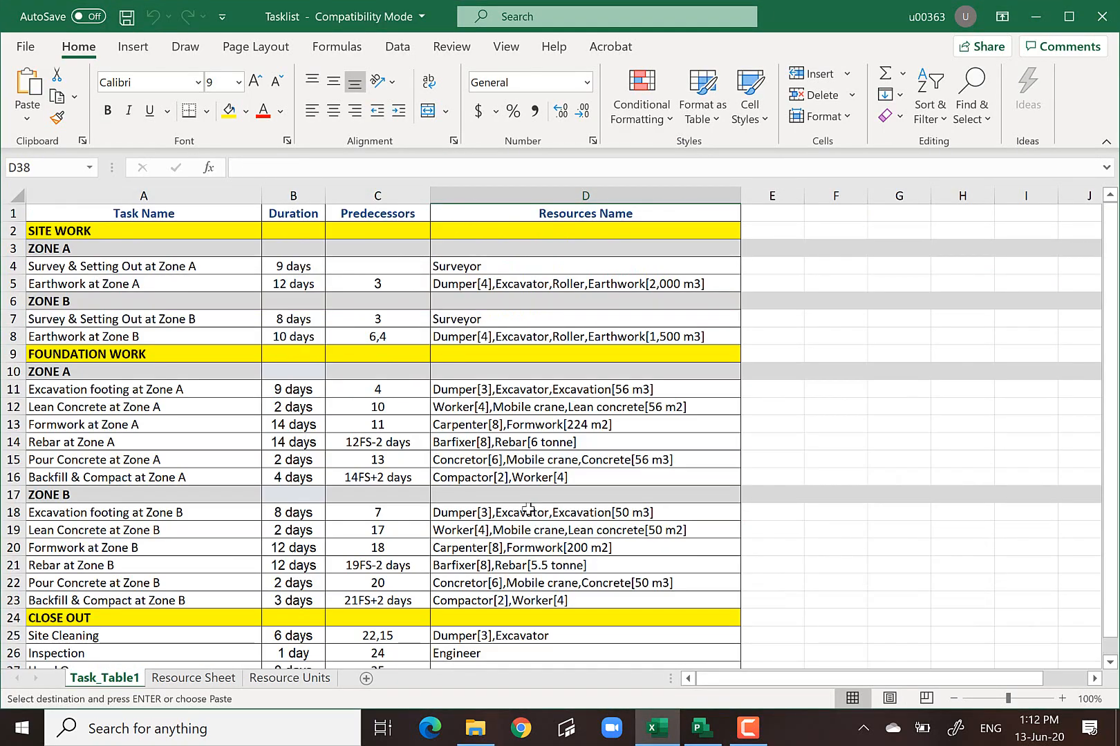
- Return to the INFRAWORK project and indent tasks 2 to 7, from ZONE A to Earthwork at Zone B, under SITE WORK
{"action": "left_click", "coordinate": [698, 732]}
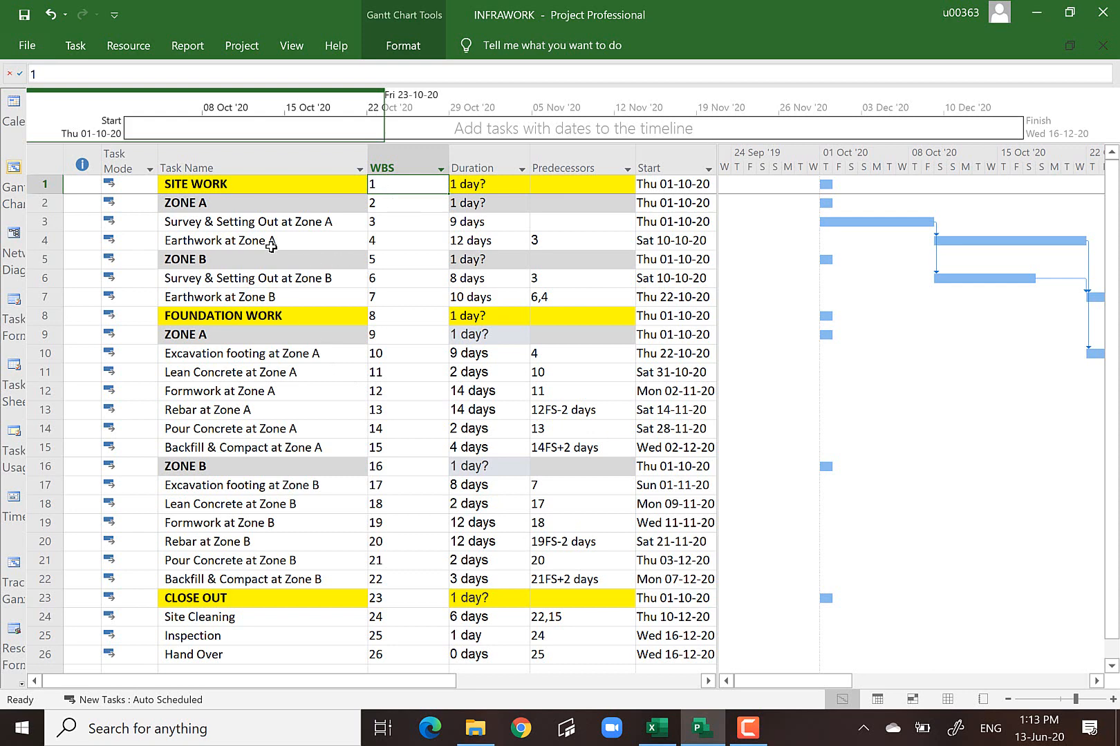
{"action": "left_click", "coordinate": [76, 45]}
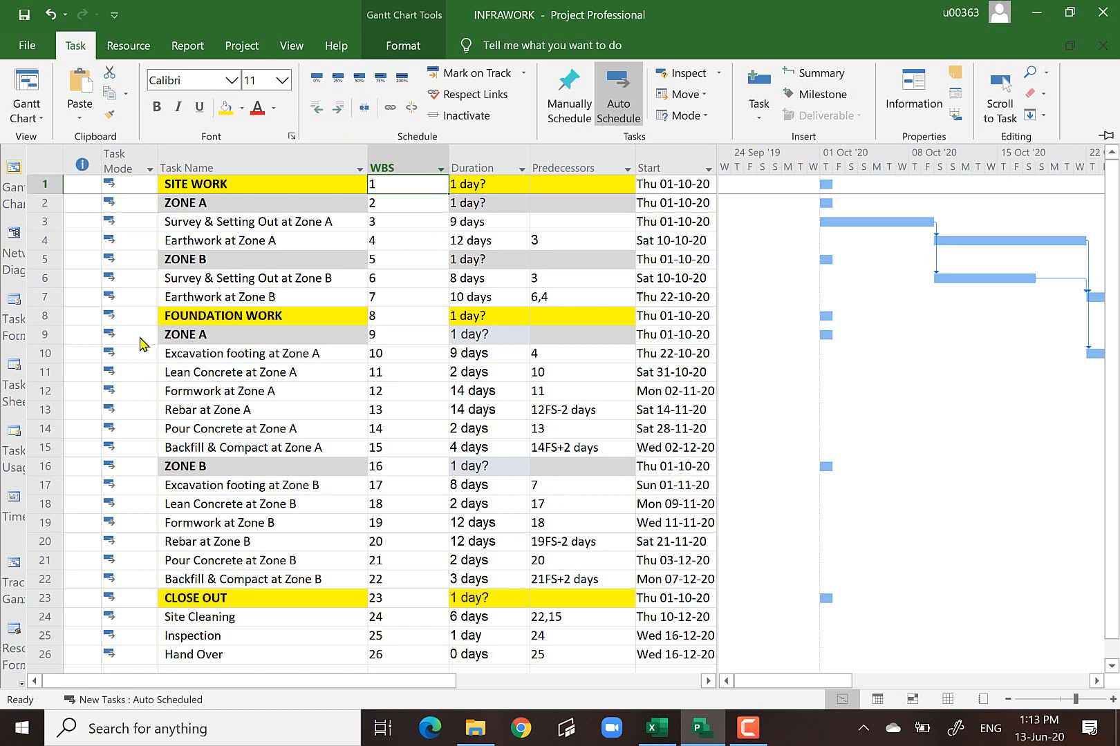
{"action": "left_click", "coordinate": [43, 204]}
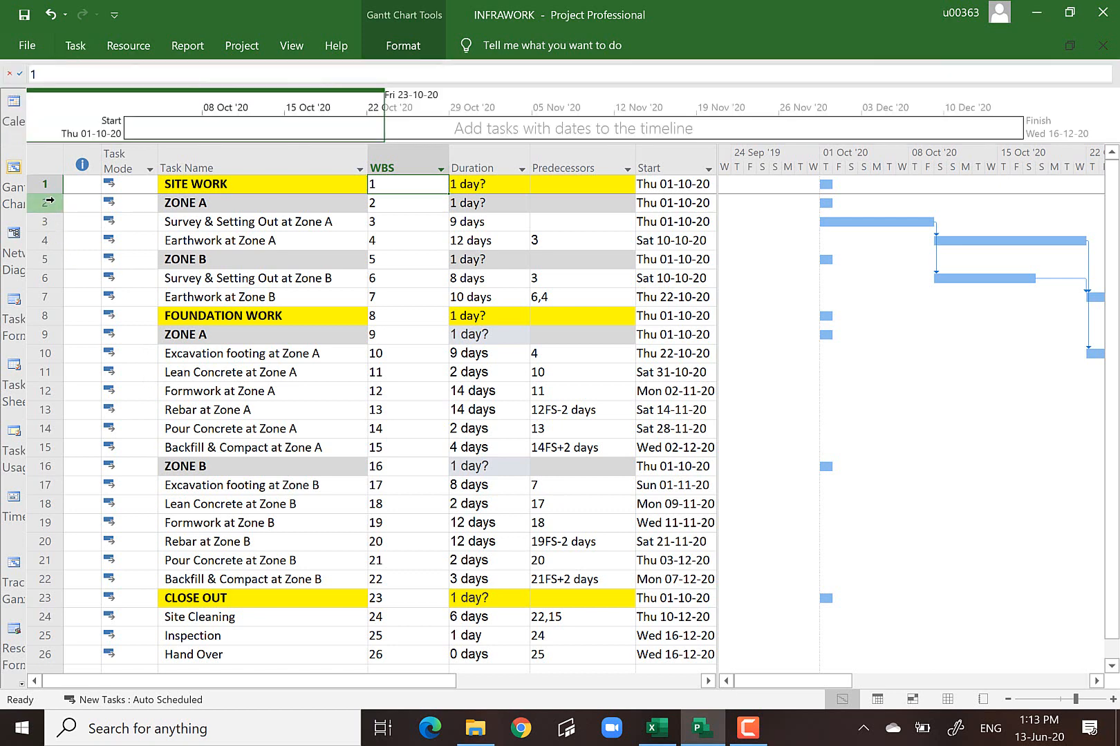
{"action": "left_click_drag", "start_coordinate": [48, 205], "coordinate": [56, 301]}
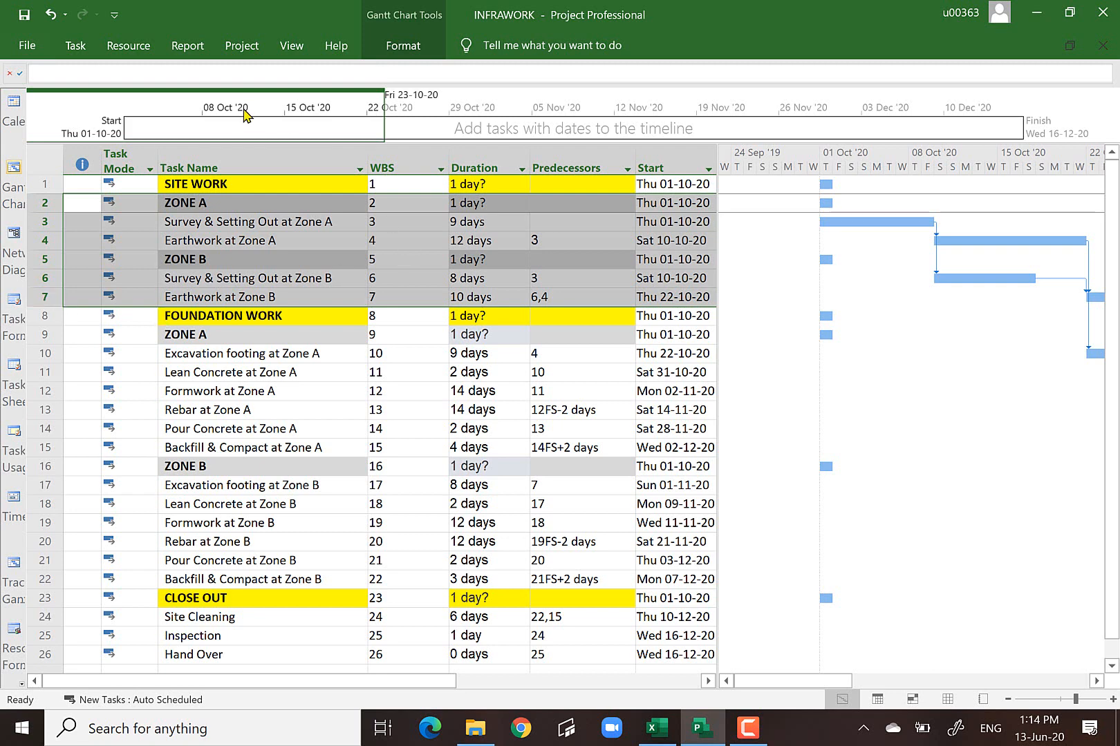
{"action": "left_click", "coordinate": [82, 50]}
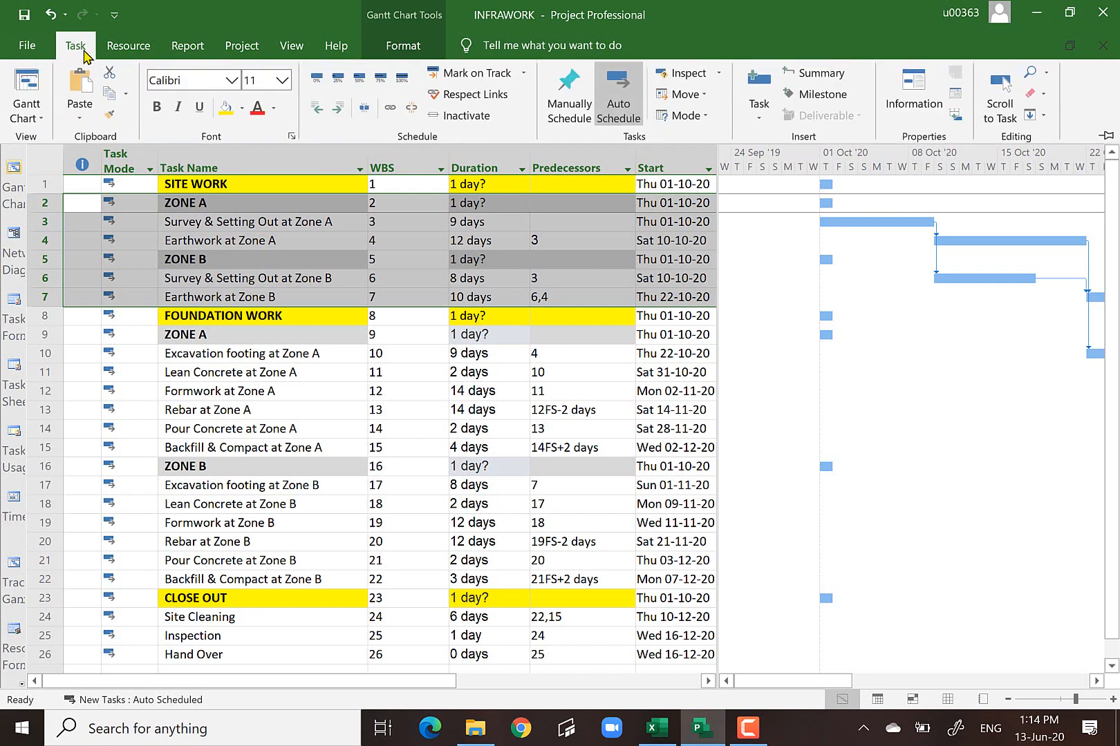
{"action": "left_click", "coordinate": [338, 110]}
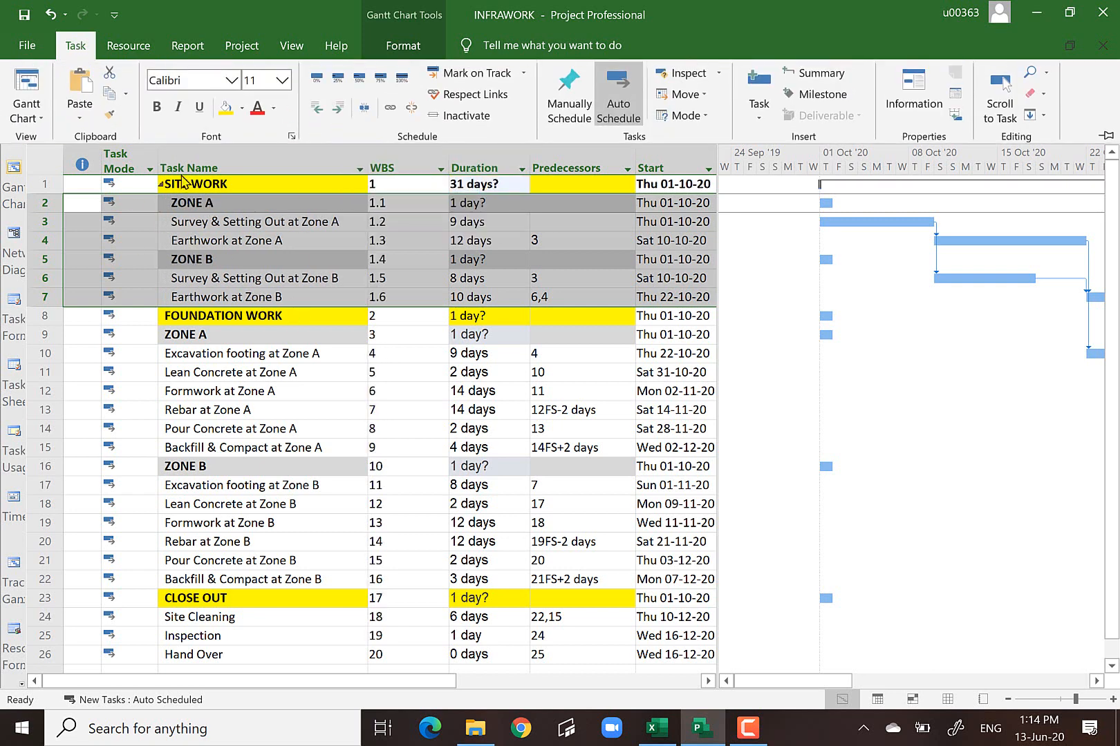
{"action": "left_click", "coordinate": [254, 370]}
{"action": "left_click_drag", "start_coordinate": [256, 377], "coordinate": [256, 383]}
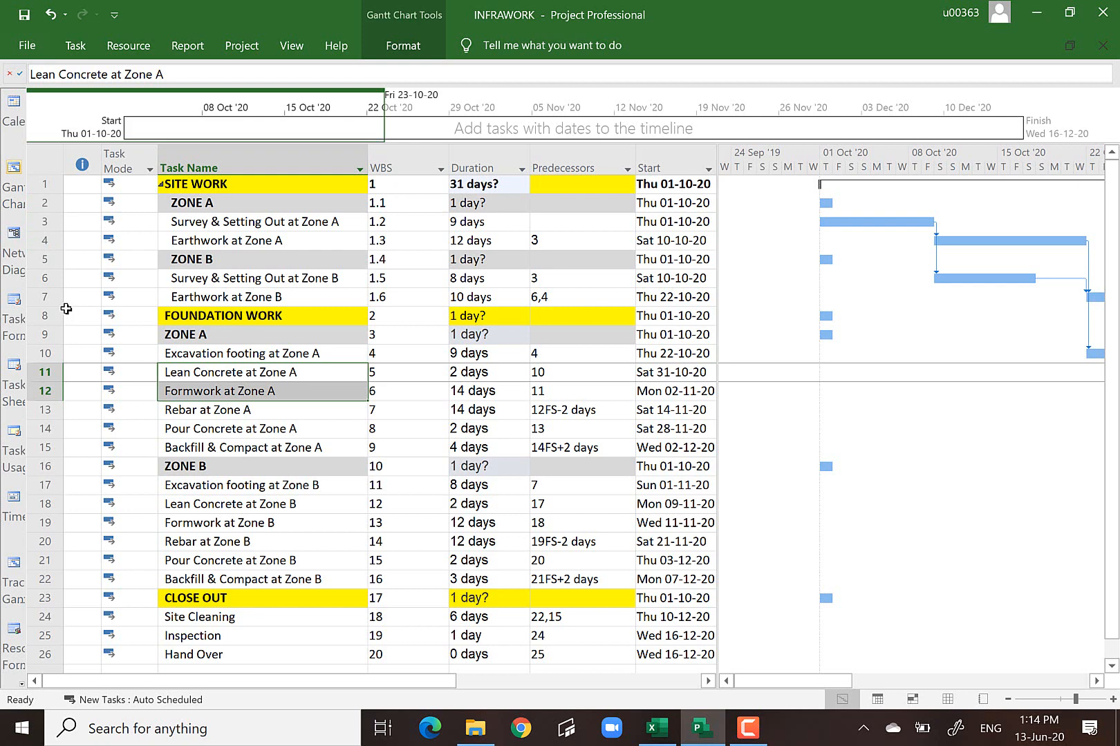
{"action": "left_click", "coordinate": [400, 164]}
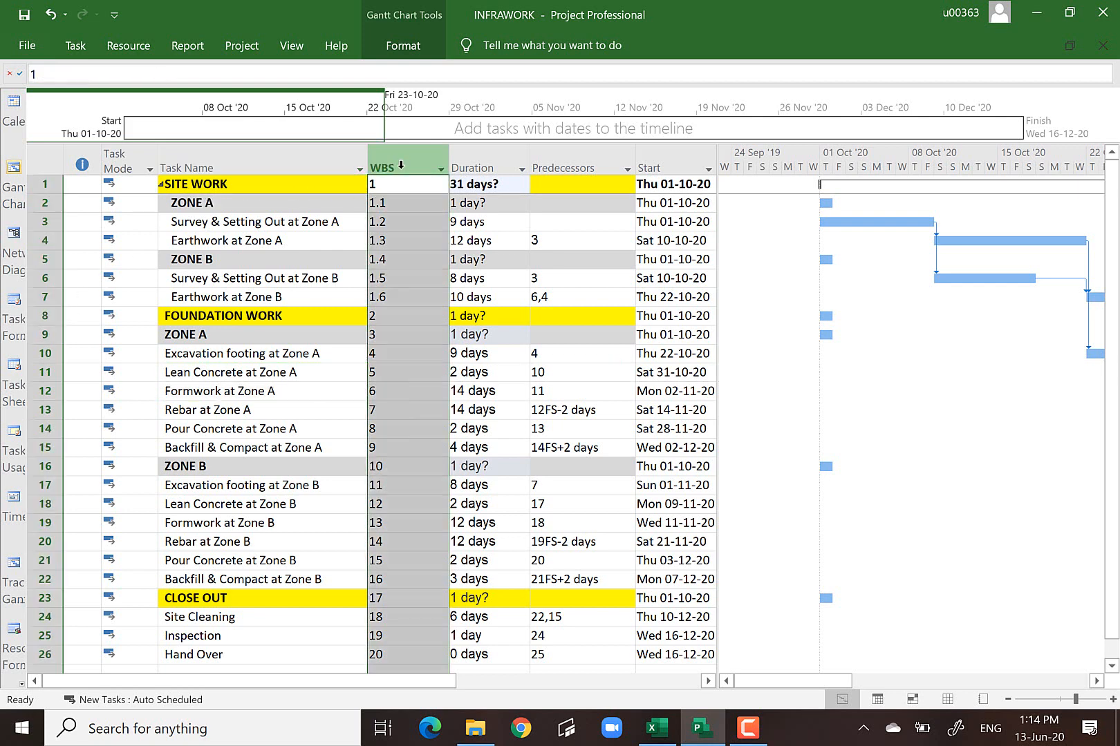
{"action": "left_click", "coordinate": [417, 217]}
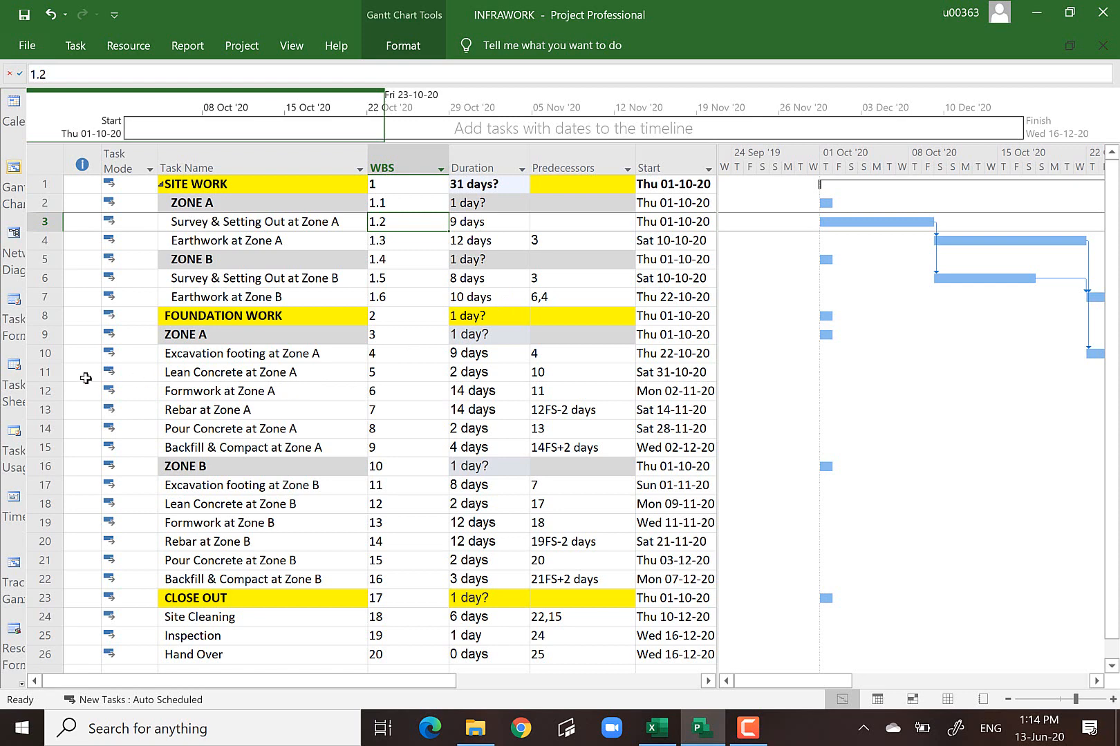
- Indent tasks 9 to 22, from ZONE A to Backfill & Compact at Zone B, under FOUNDATION WORK
{"action": "left_click", "coordinate": [44, 336]}
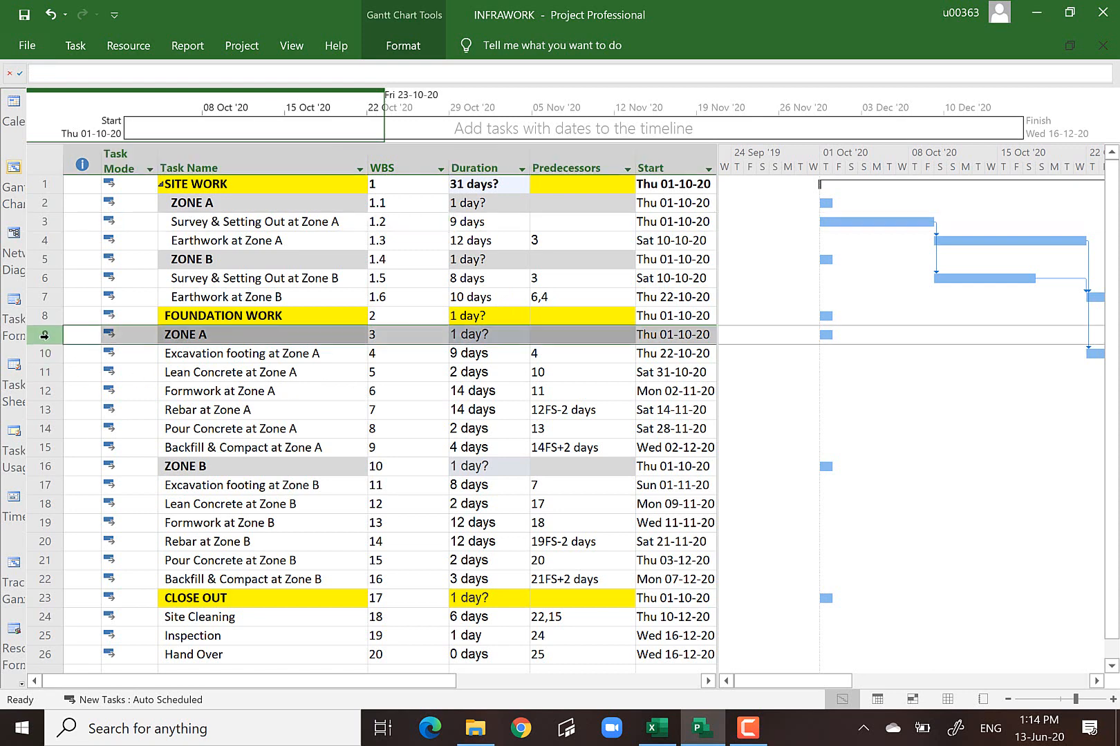
{"action": "left_click_drag", "start_coordinate": [44, 336], "coordinate": [52, 579]}
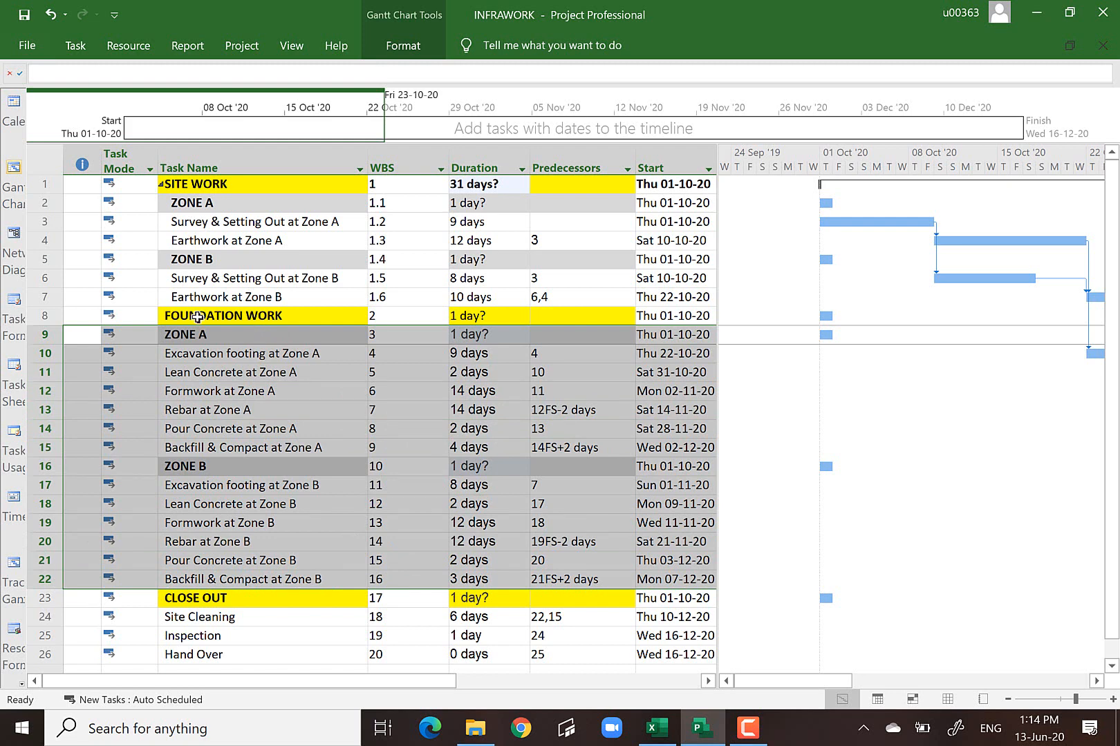
{"action": "left_click", "coordinate": [71, 47]}
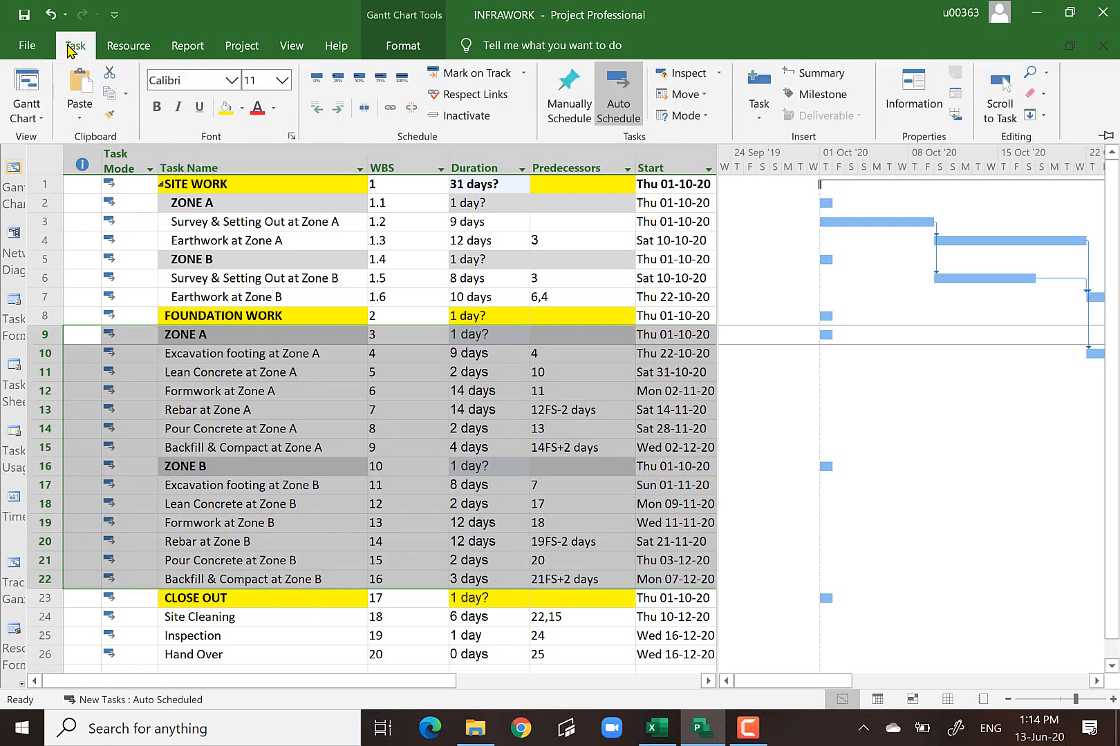
{"action": "left_click", "coordinate": [339, 110]}
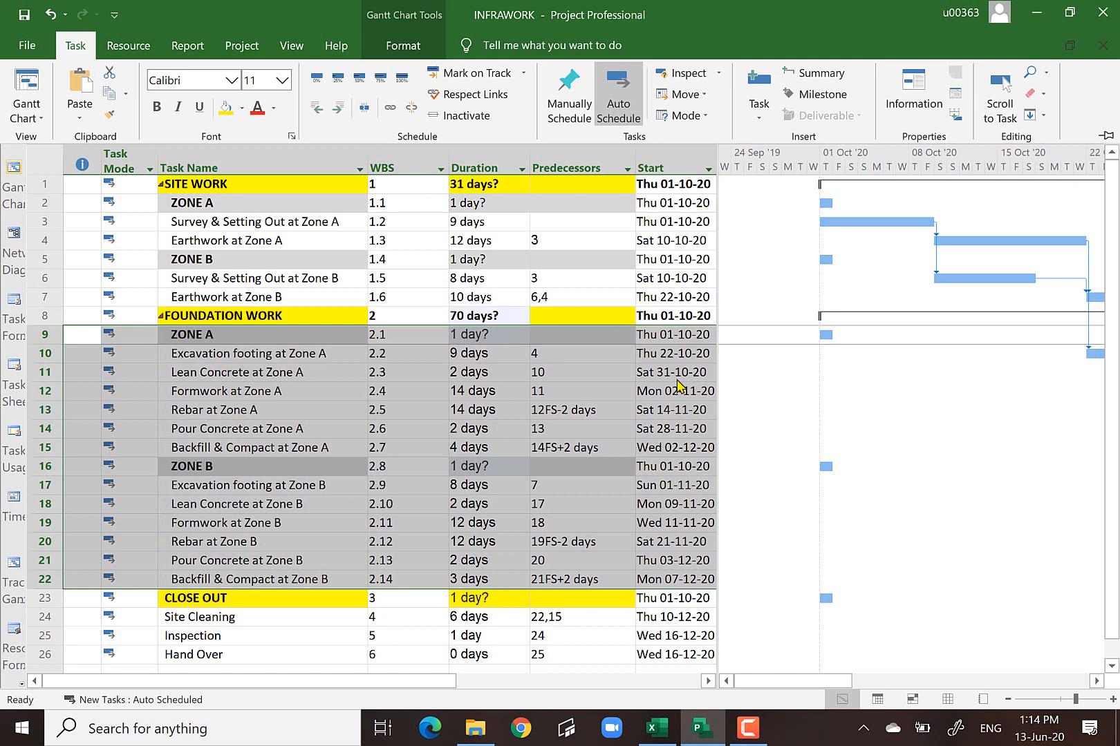
{"action": "left_click", "coordinate": [995, 449]}
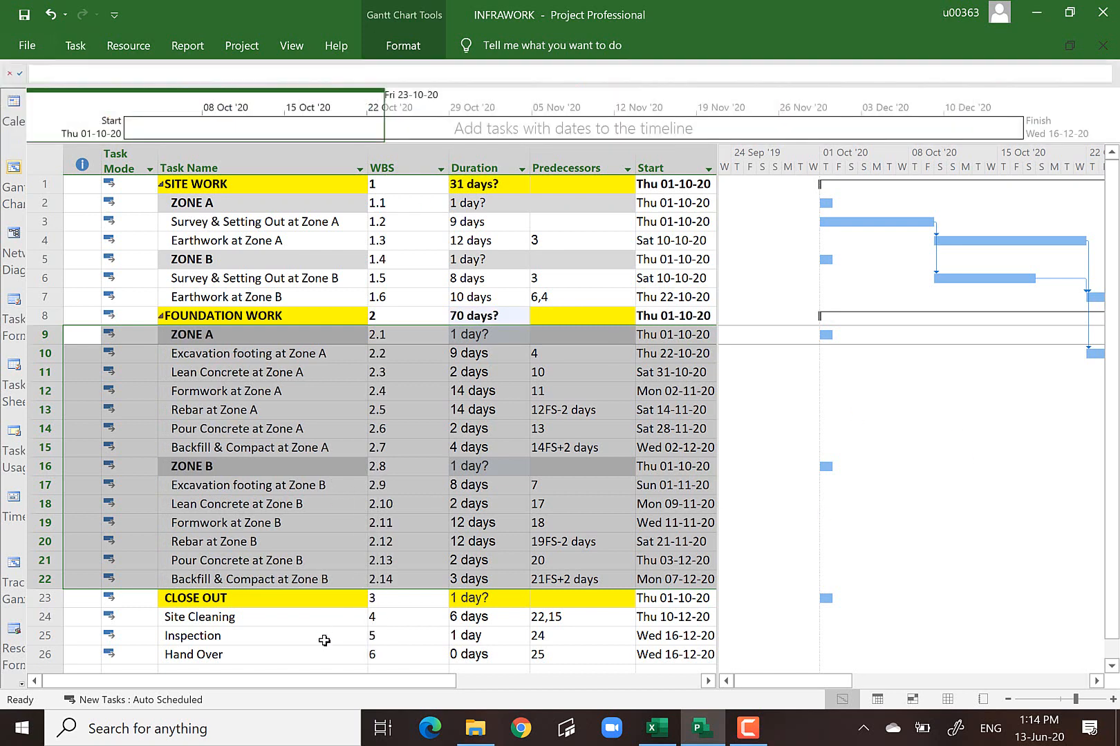
{"action": "left_click", "coordinate": [321, 642]}
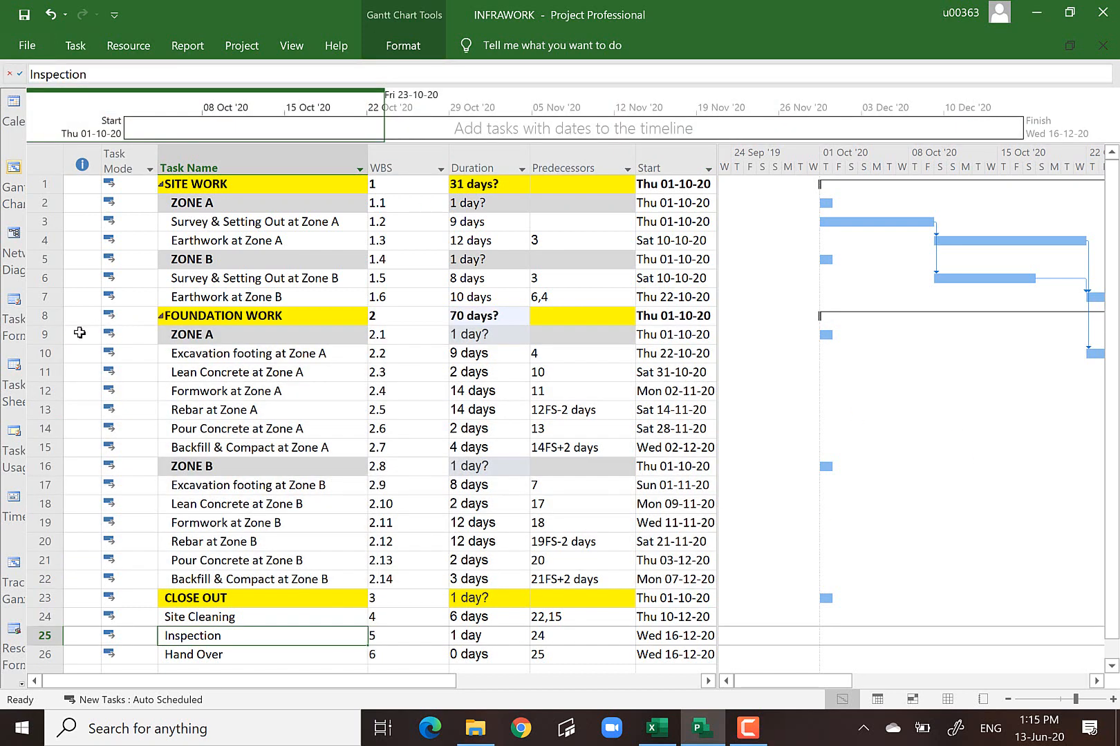
{"action": "left_click", "coordinate": [42, 335]}
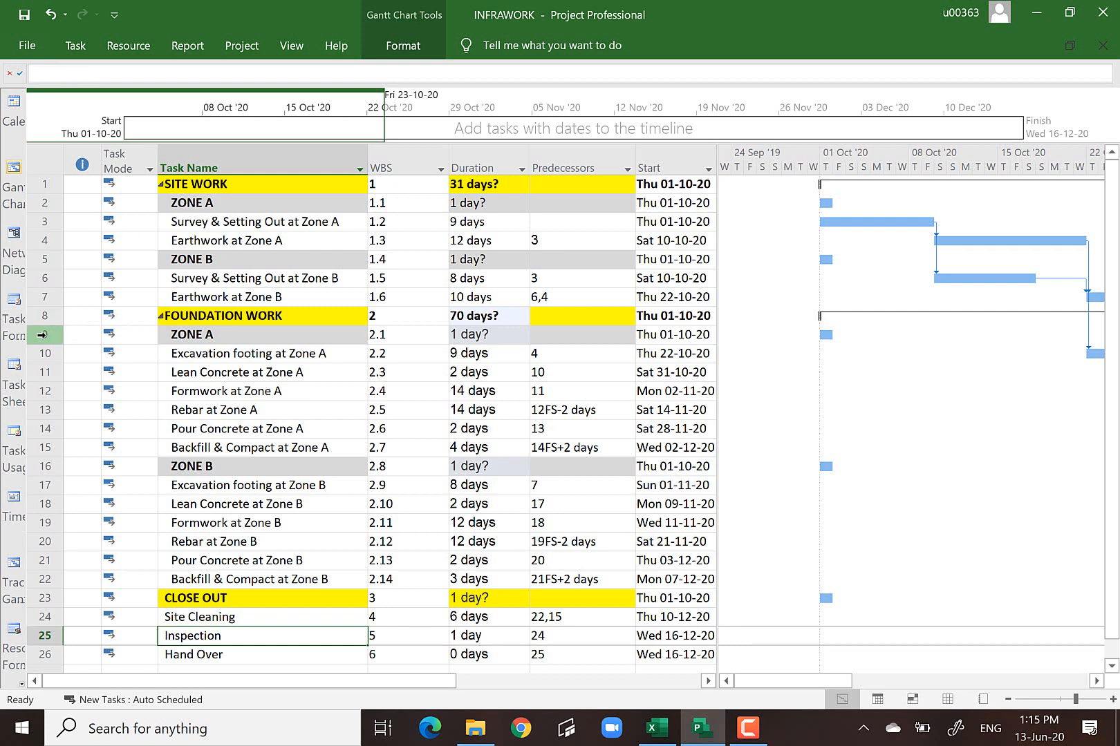
{"action": "left_click", "coordinate": [45, 581]}
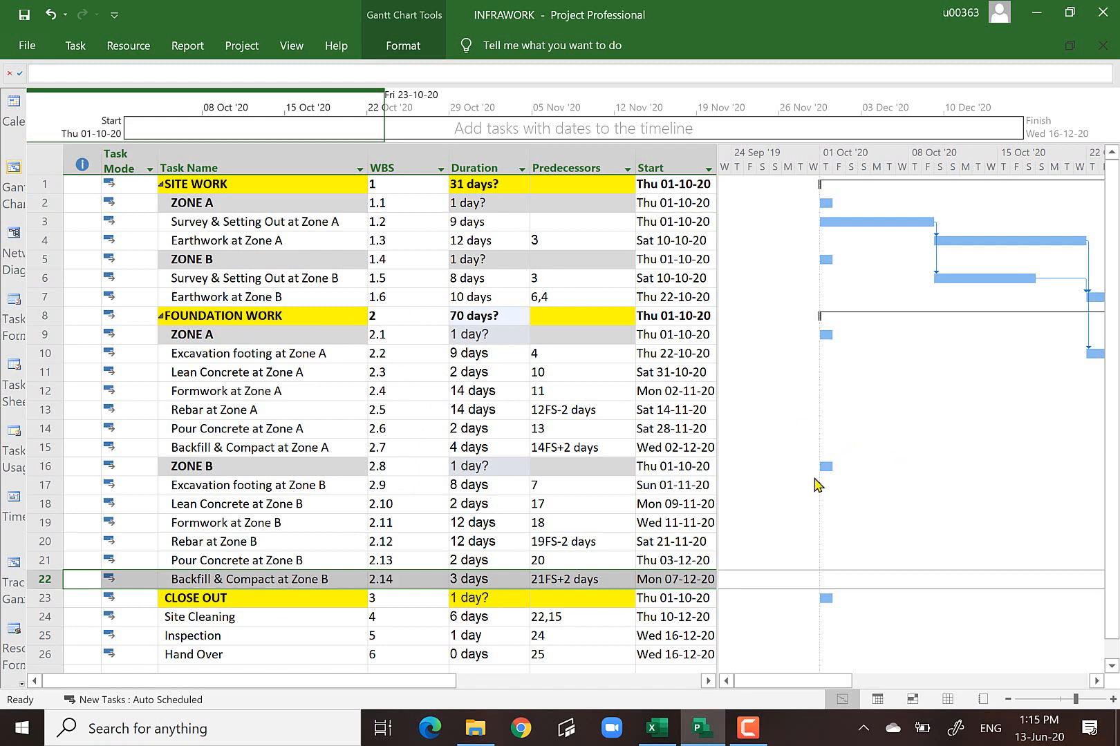
- Indent tasks 24 to 26, Site Cleaning, Inspection and Hand Over, under CLOSE OUT
{"action": "scroll", "coordinate": [408, 529], "scroll_direction": "down", "scroll_amount": 2}
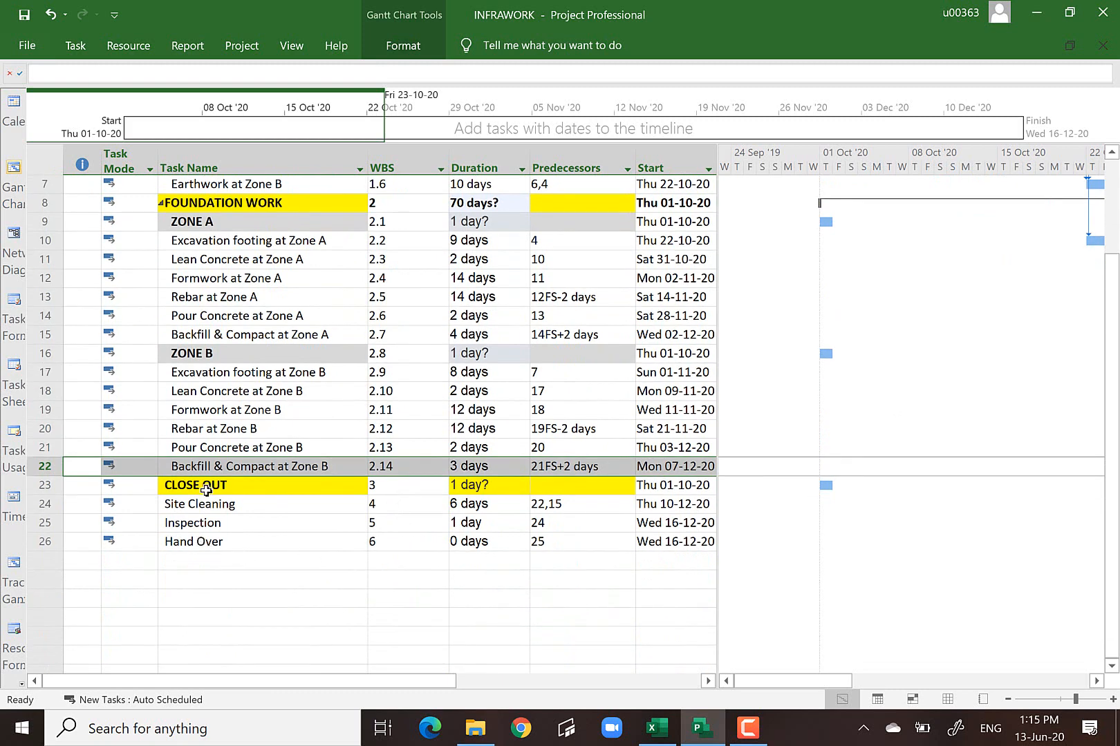
{"action": "left_click_drag", "start_coordinate": [45, 504], "coordinate": [45, 540]}
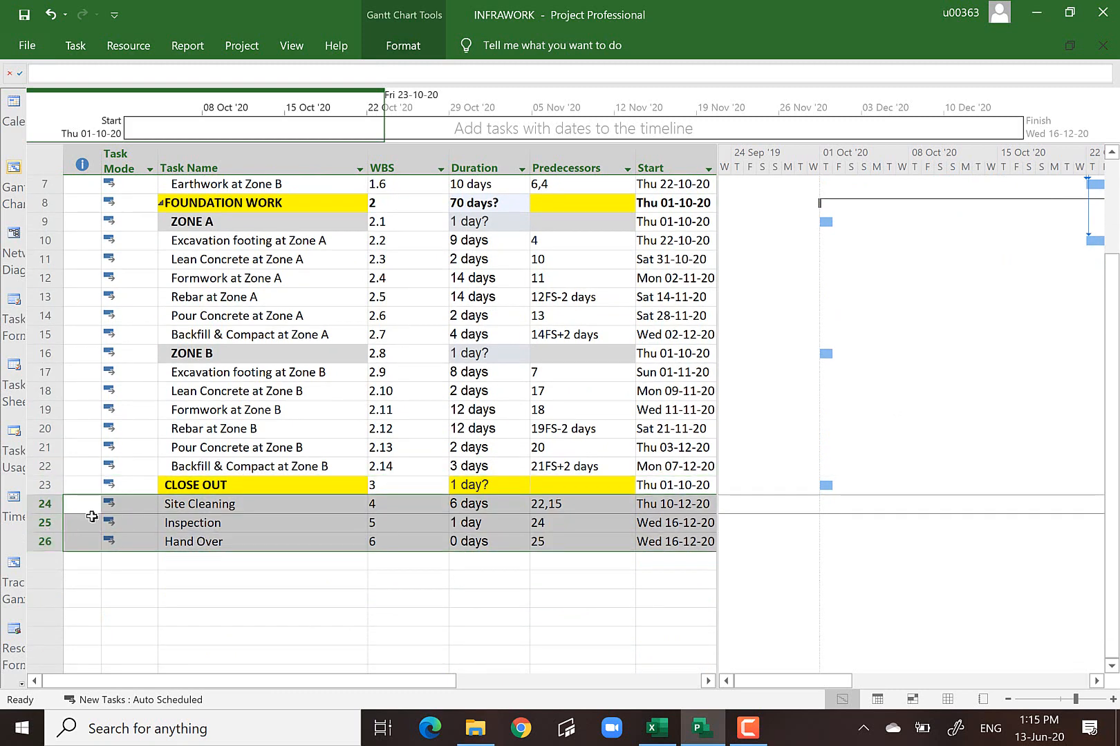
{"action": "left_click", "coordinate": [75, 45]}
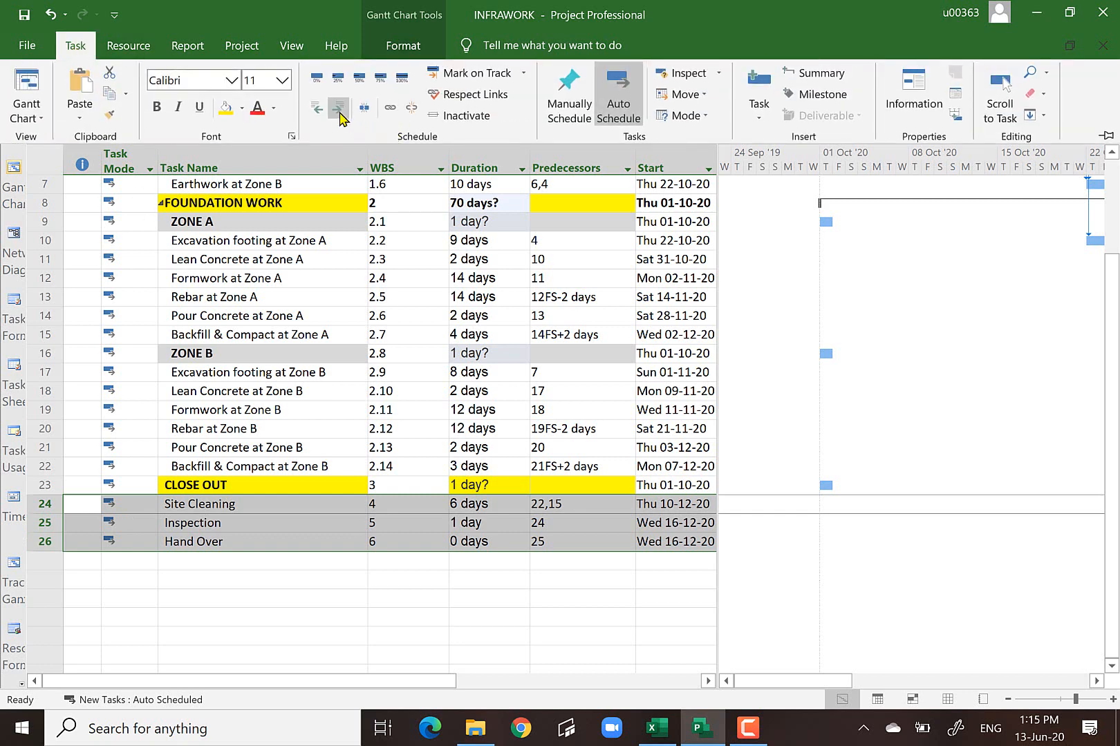
{"action": "left_click", "coordinate": [340, 113]}
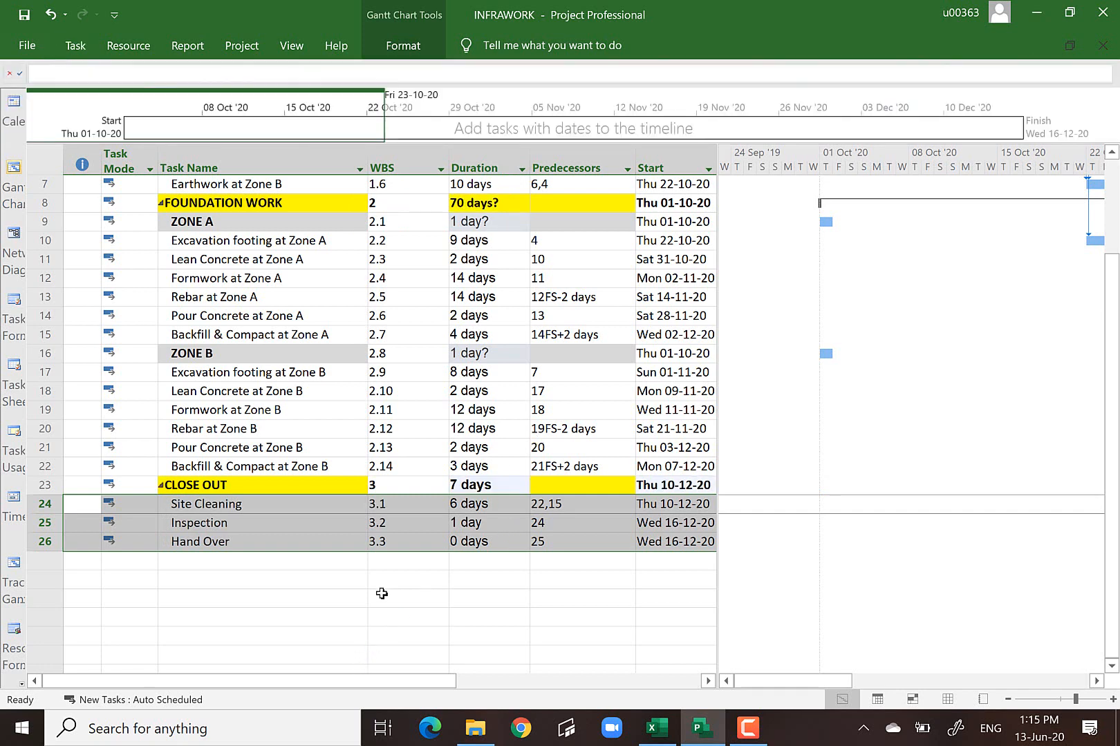
{"action": "scroll", "coordinate": [382, 603], "scroll_direction": "up", "scroll_amount": 2}
{"action": "scroll", "coordinate": [382, 603], "scroll_direction": "up", "scroll_amount": 1}
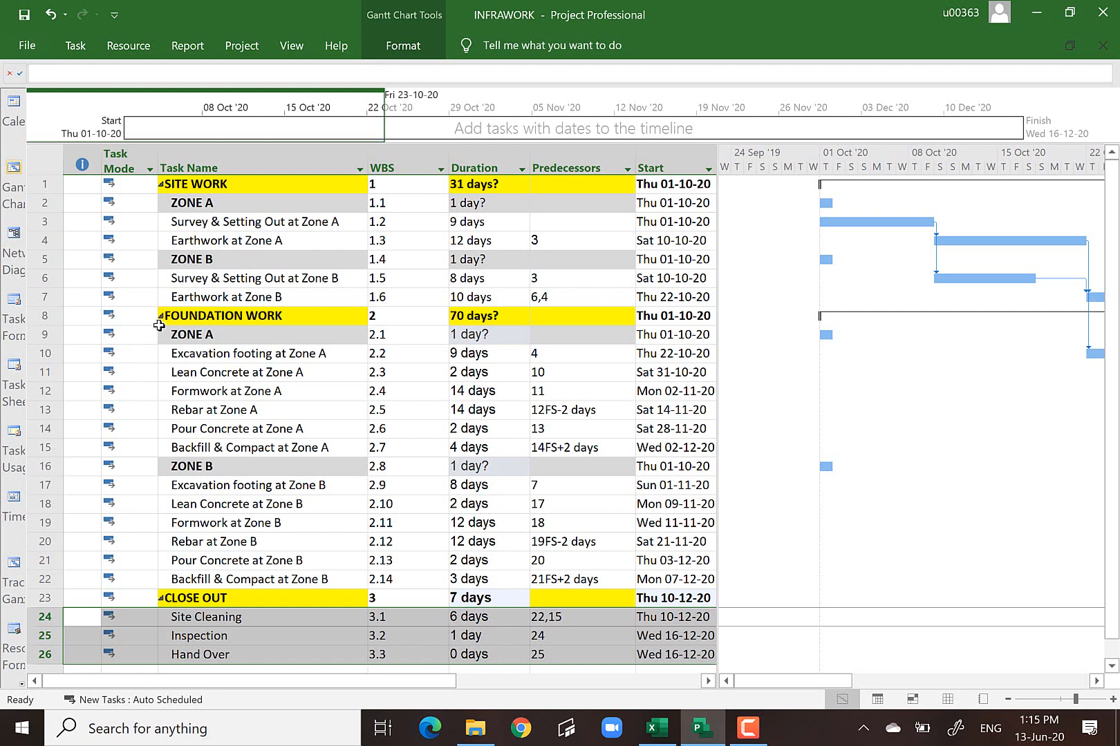
{"action": "left_click", "coordinate": [76, 45]}
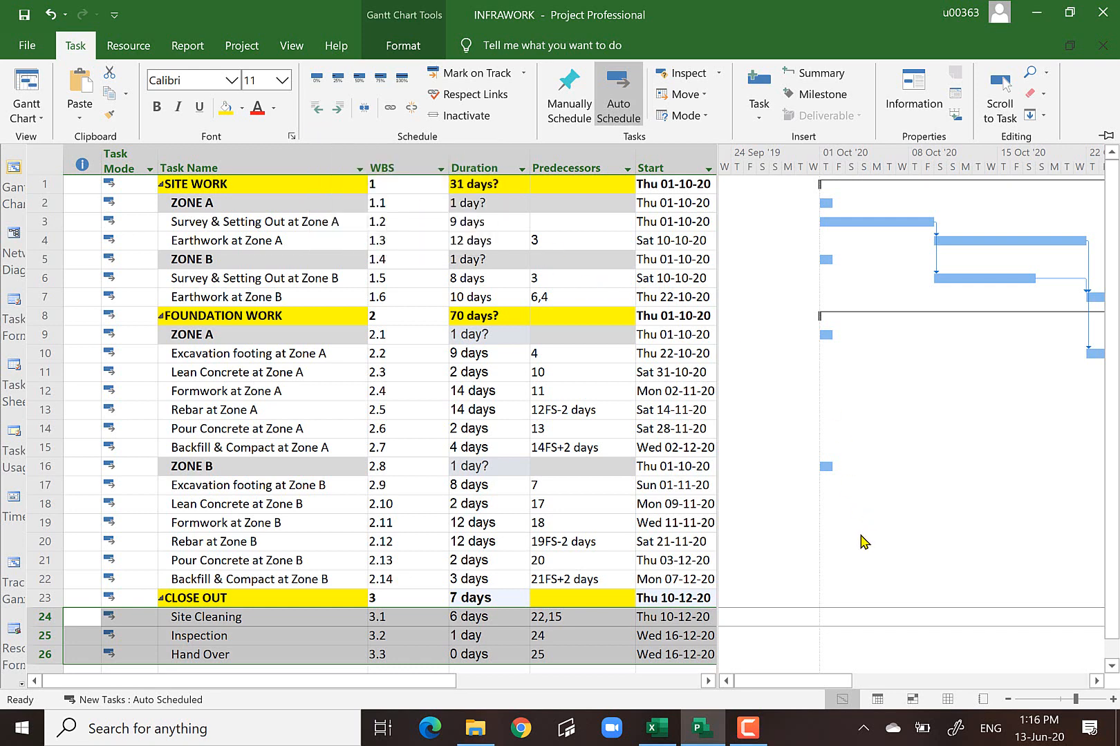
{"action": "left_click", "coordinate": [918, 570]}
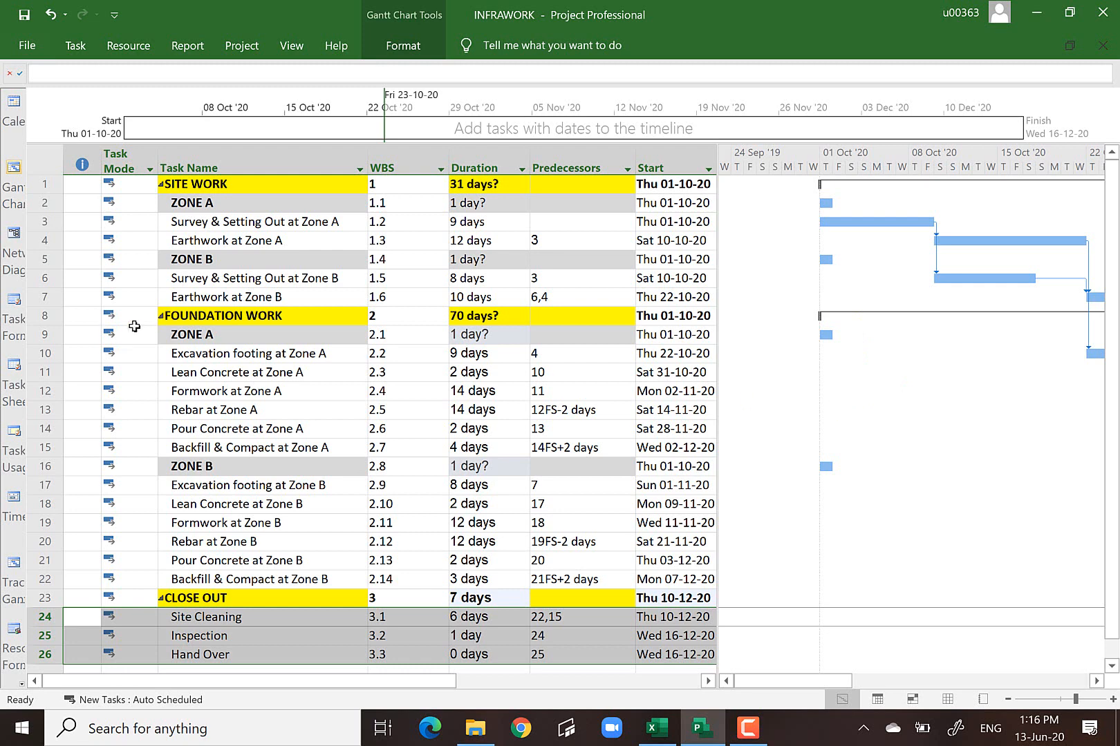
- Within SITE WORK, indent tasks 3 and 4, Survey & Setting Out and Earthwork at Zone A, under ZONE A
{"action": "left_click", "coordinate": [45, 223]}
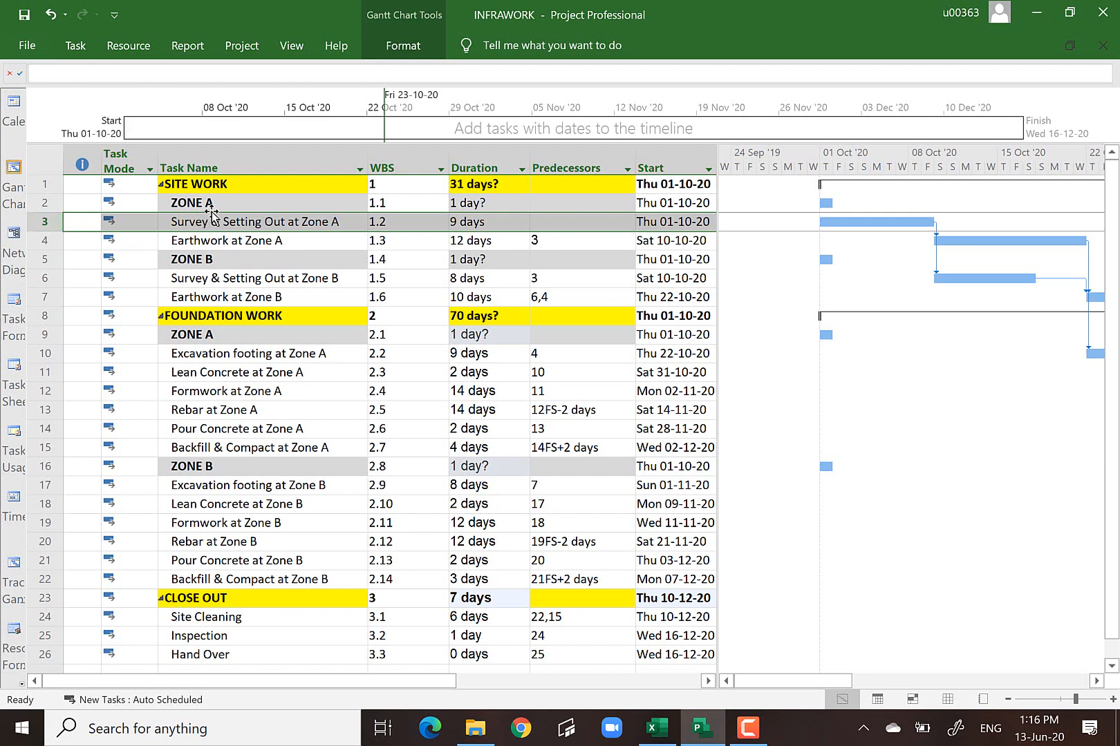
{"action": "left_click", "coordinate": [152, 225]}
{"action": "left_click_drag", "start_coordinate": [47, 222], "coordinate": [47, 241]}
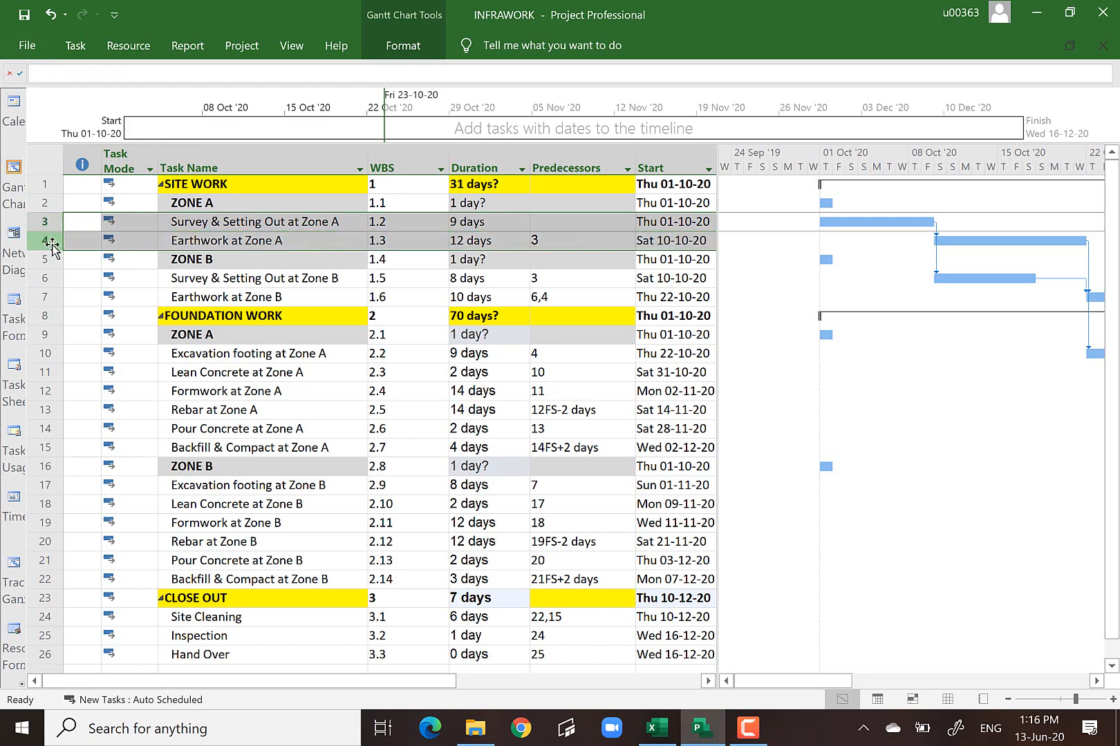
{"action": "left_click", "coordinate": [78, 48]}
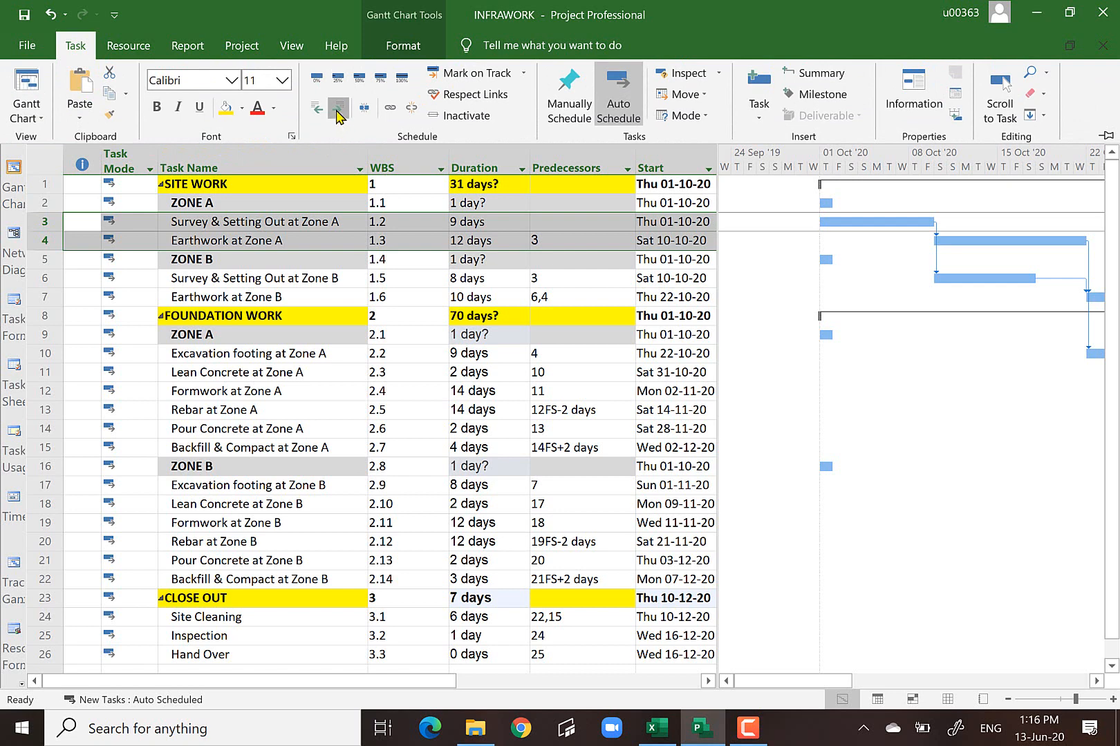
{"action": "left_click", "coordinate": [338, 109]}
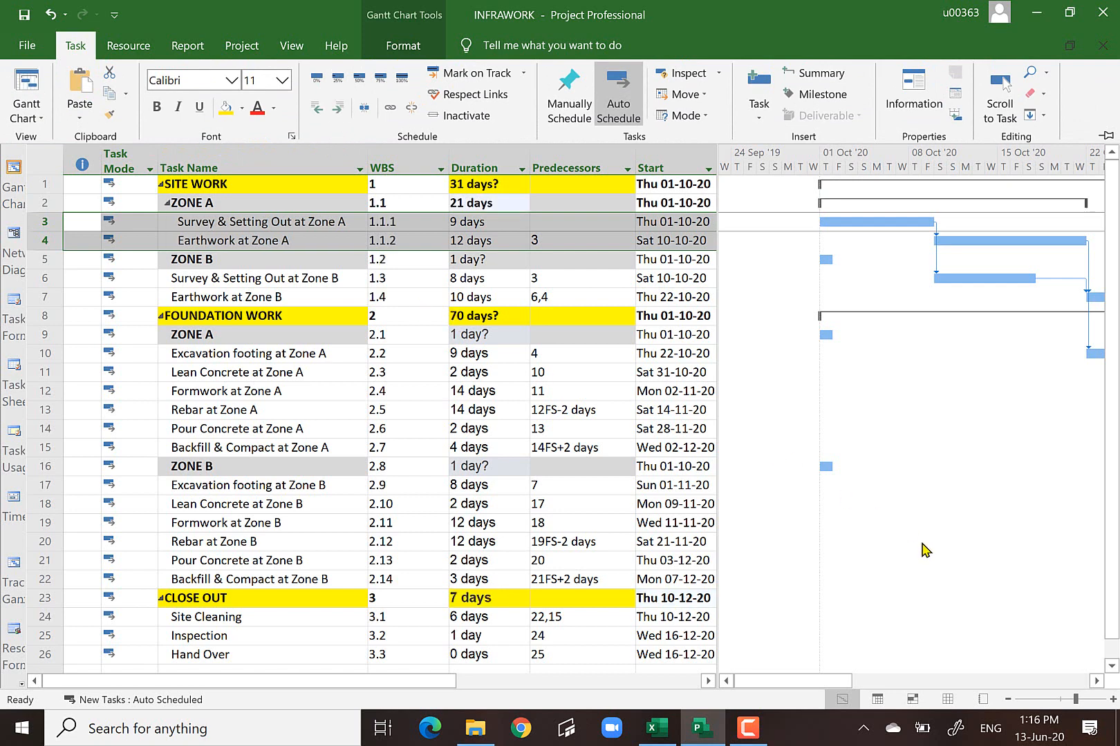
{"action": "left_click", "coordinate": [922, 552]}
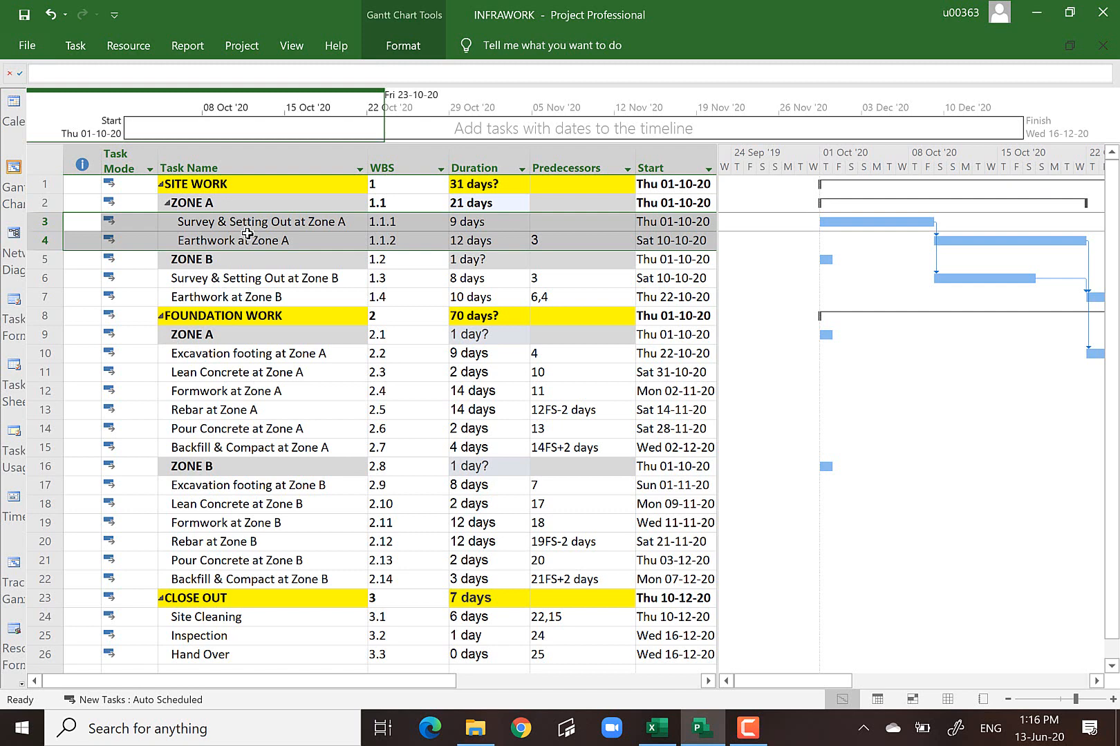
- Within SITE WORK, indent tasks 6 and 7, Survey & Setting Out and Earthwork at Zone B, under ZONE B
{"action": "left_click_drag", "start_coordinate": [47, 277], "coordinate": [49, 296]}
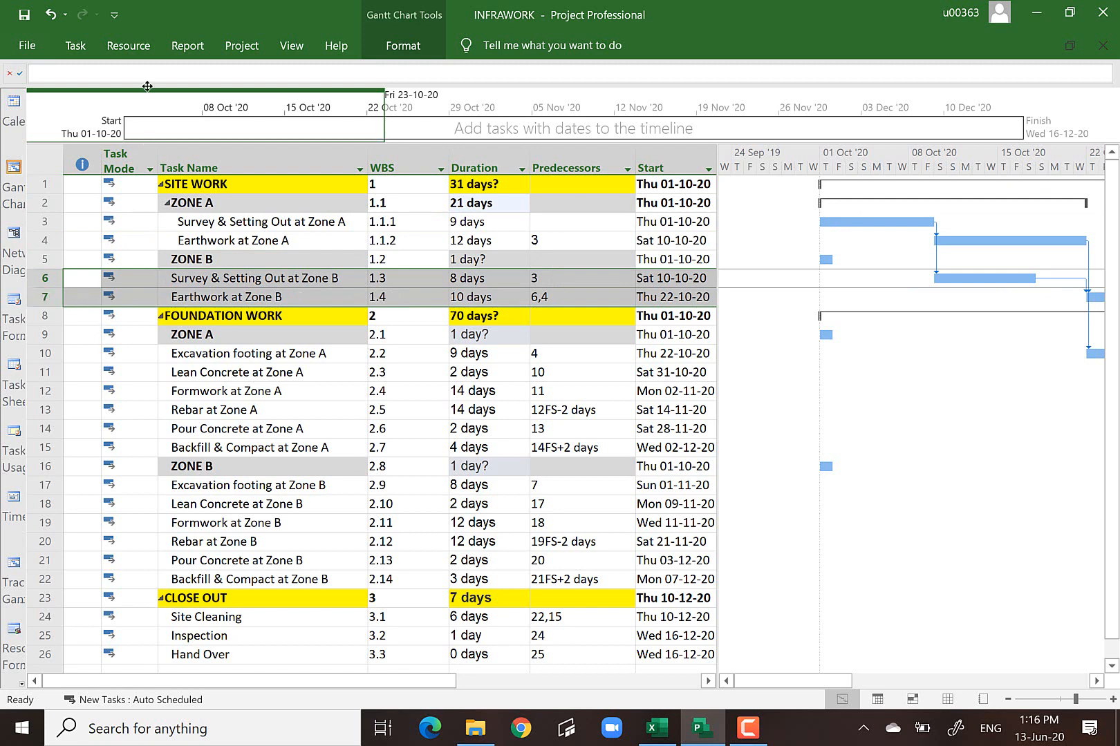
{"action": "left_click", "coordinate": [76, 45]}
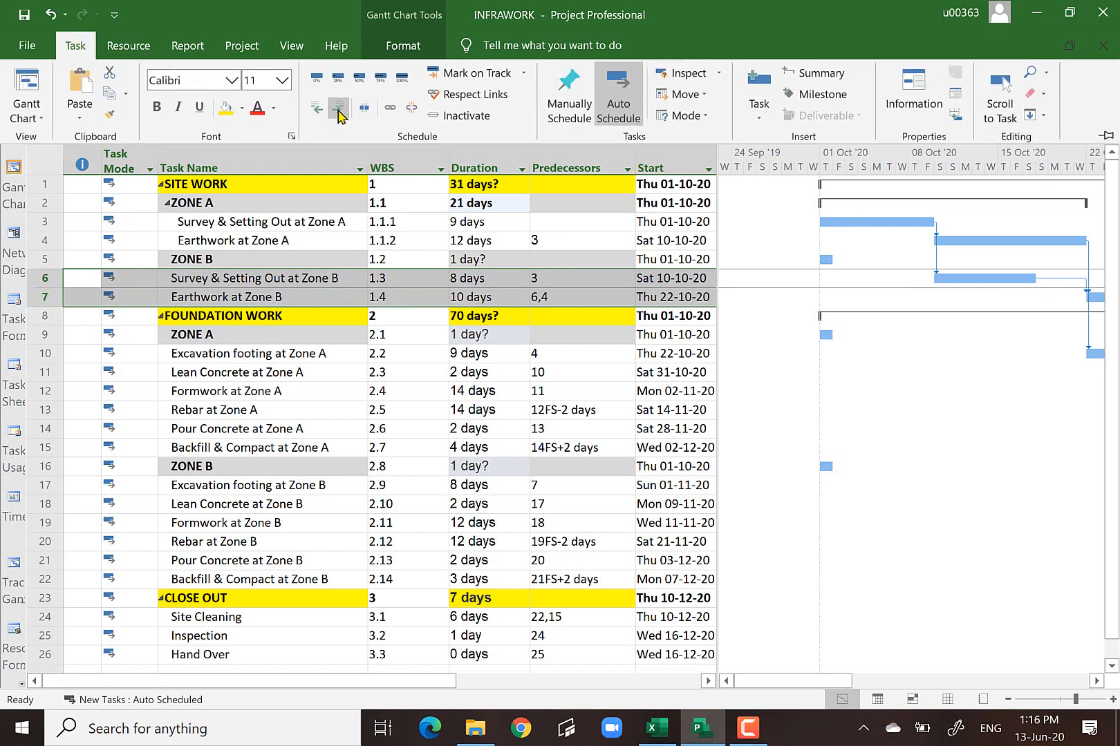
{"action": "left_click", "coordinate": [337, 109]}
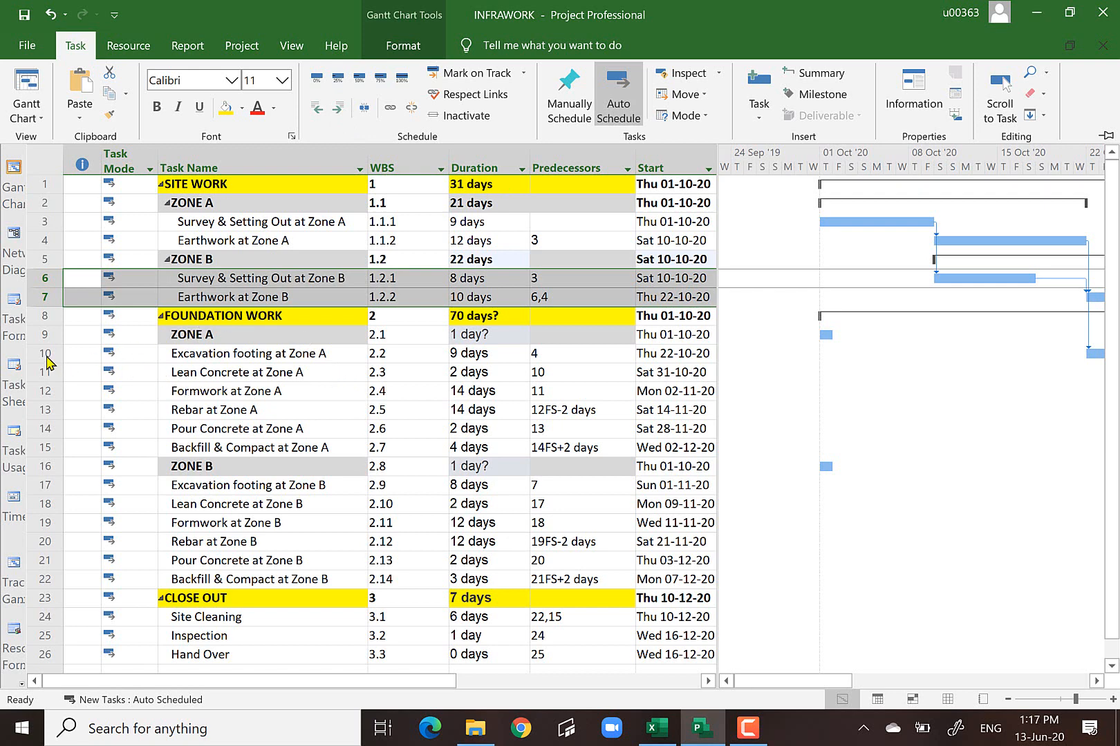
{"action": "key", "text": "ctrl+F1"}
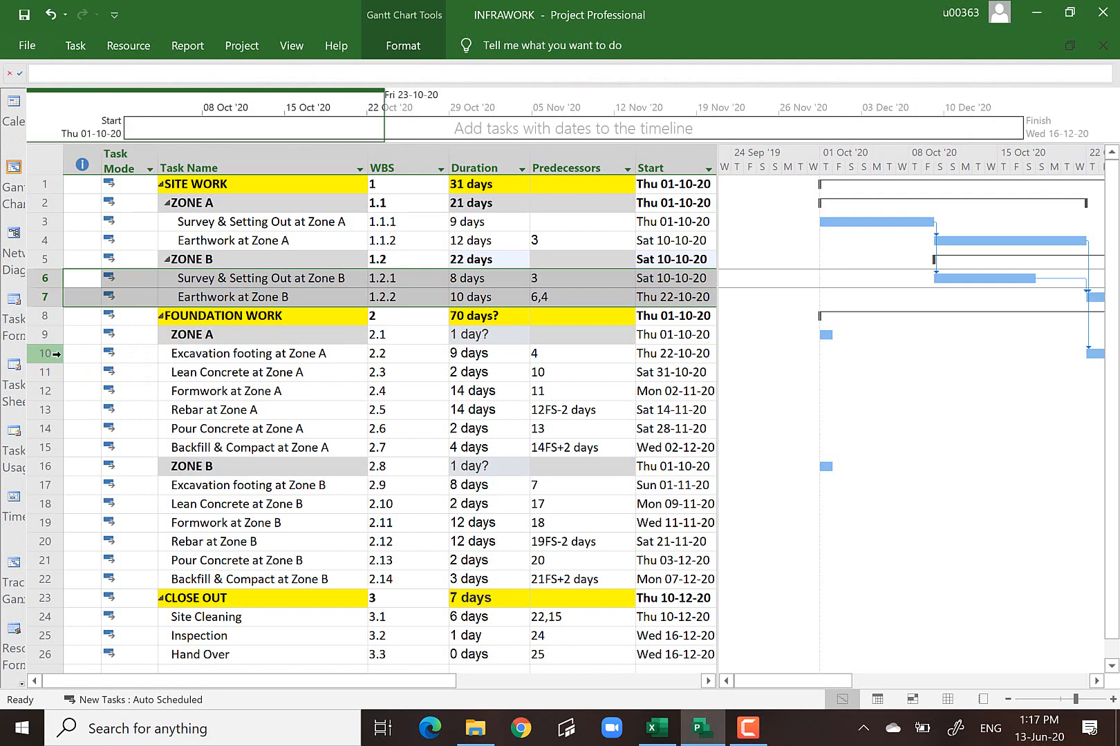
- Within FOUNDATION WORK, indent tasks 10 to 15 under ZONE A and tasks 17 to 22 under ZONE B
{"action": "left_click_drag", "start_coordinate": [50, 353], "coordinate": [50, 448]}
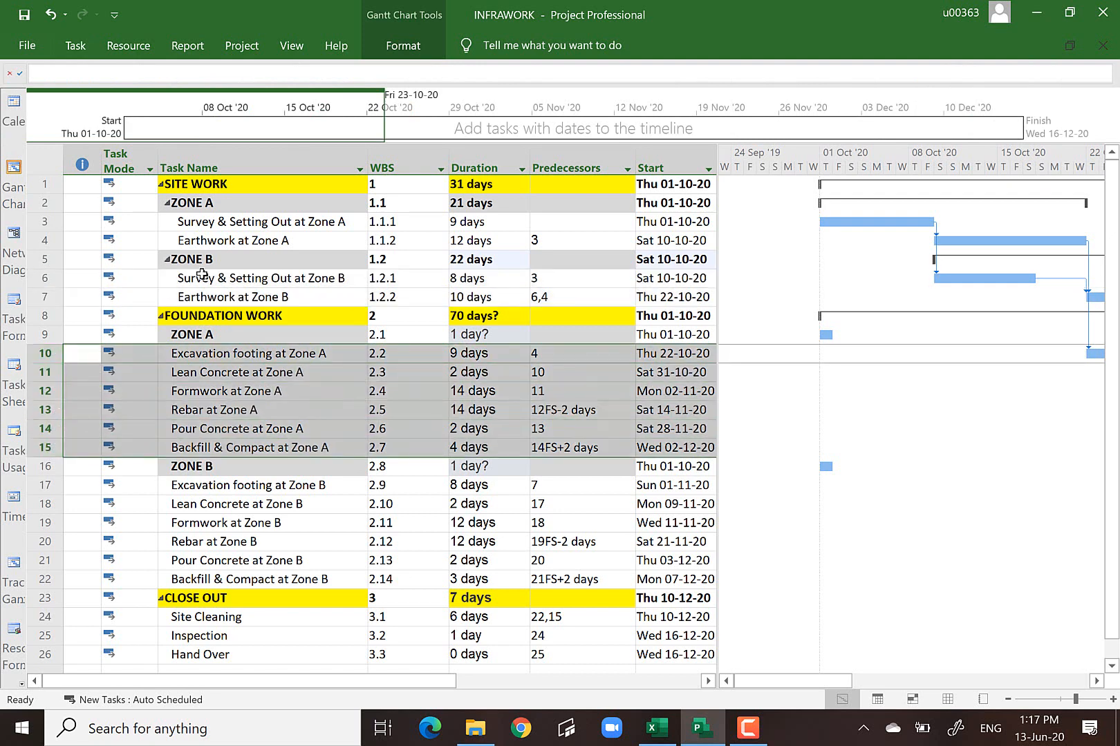
{"action": "left_click", "coordinate": [82, 48]}
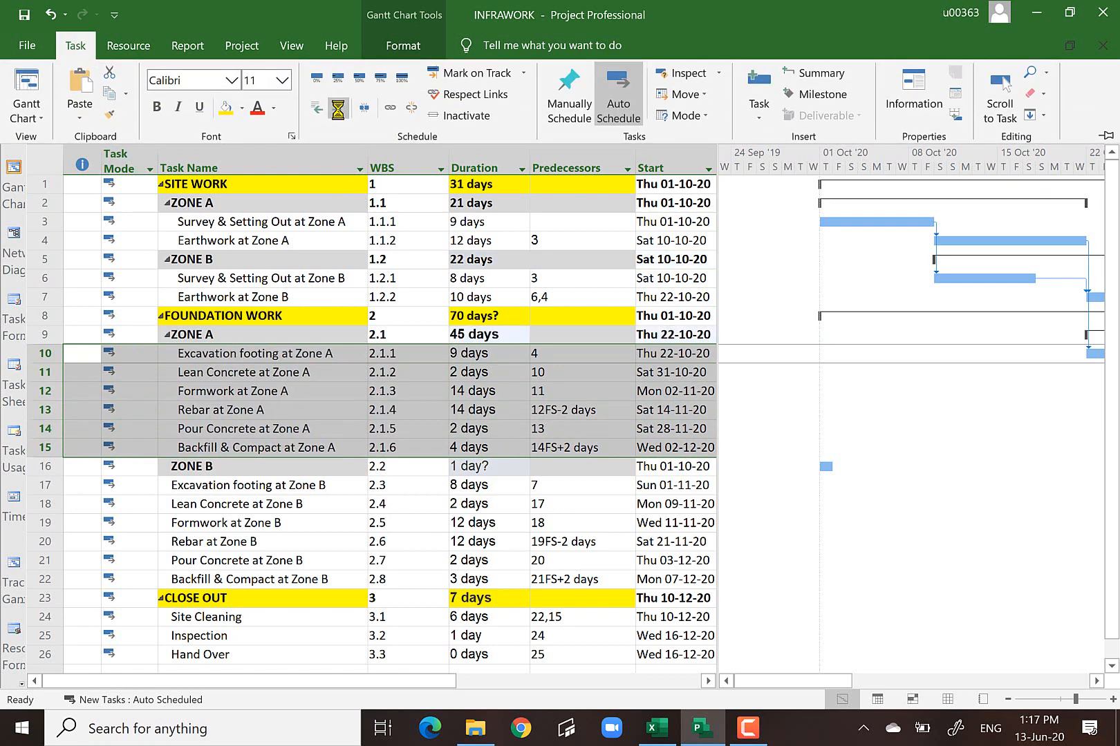
{"action": "left_click", "coordinate": [45, 484]}
{"action": "left_click_drag", "start_coordinate": [46, 484], "coordinate": [45, 579]}
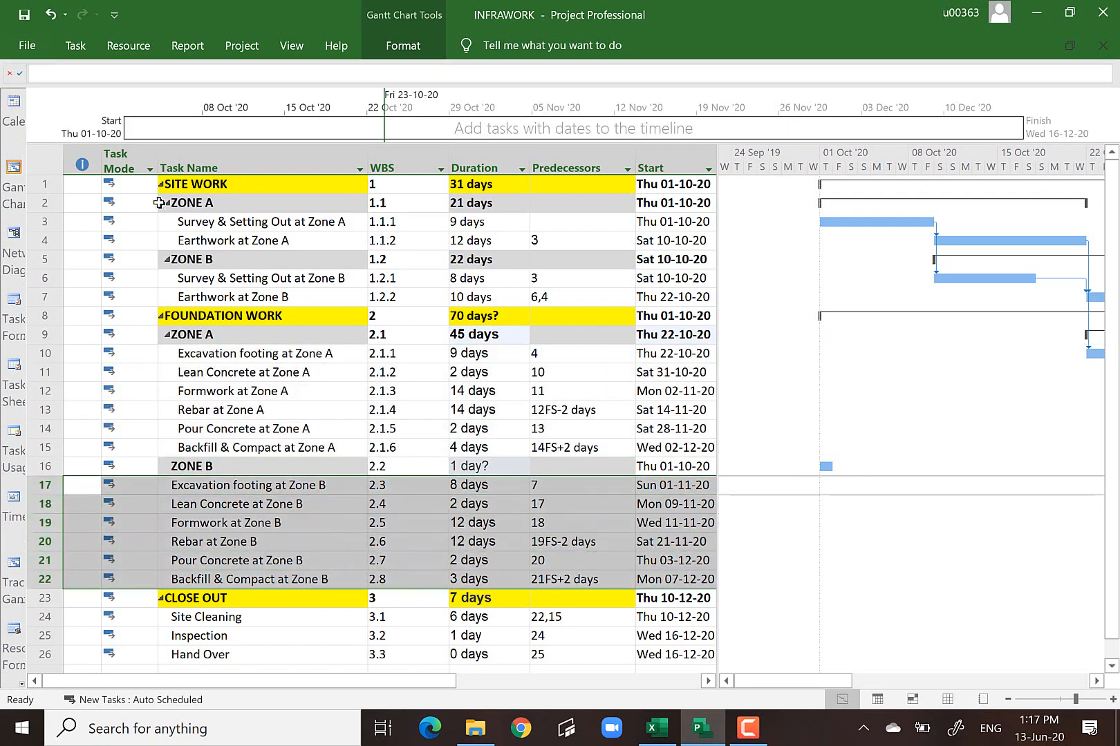
{"action": "left_click", "coordinate": [75, 45]}
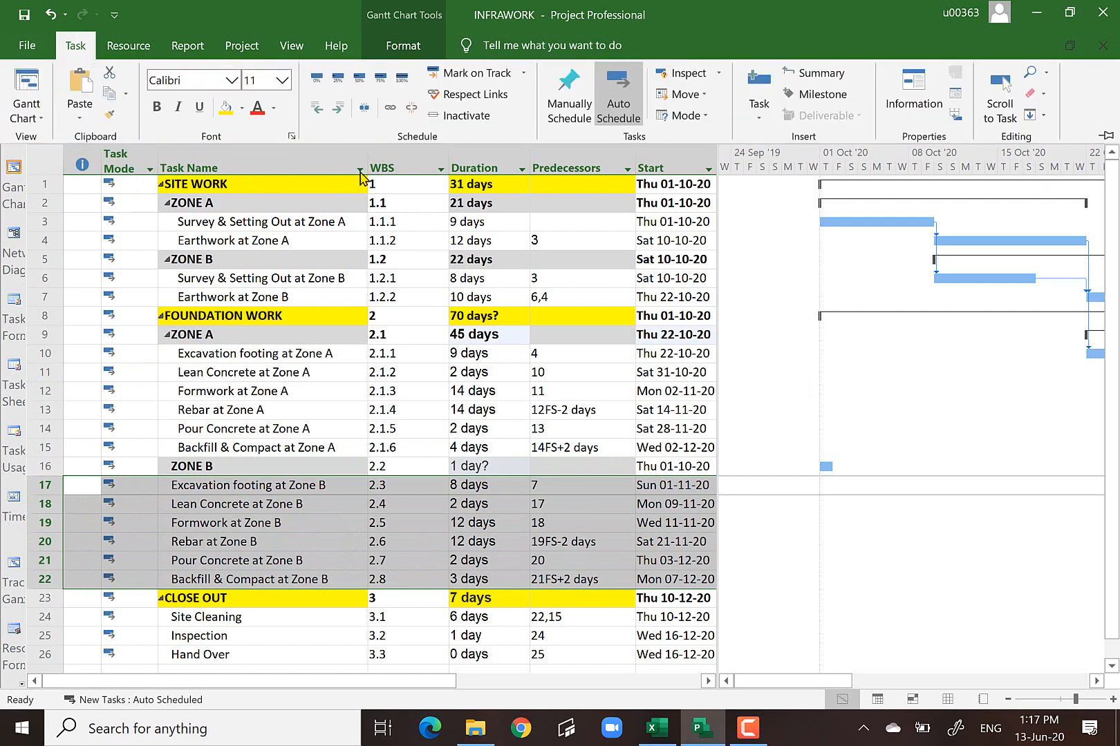
{"action": "left_click", "coordinate": [338, 108]}
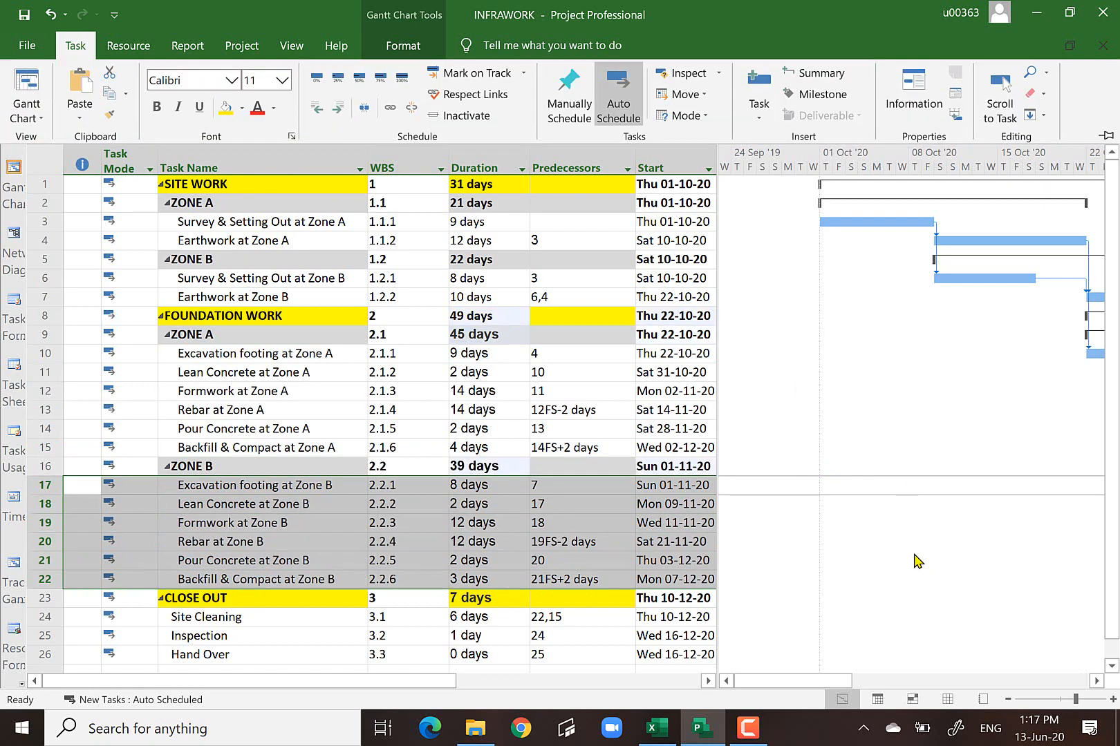
{"action": "left_click", "coordinate": [914, 556]}
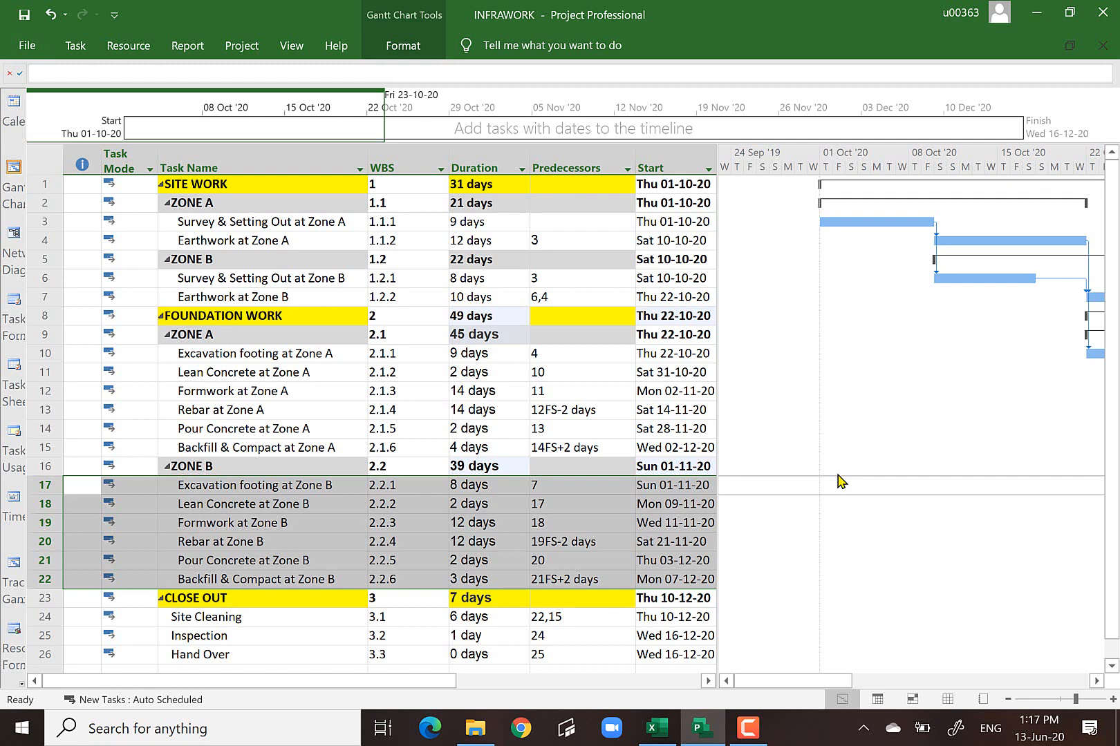
{"action": "scroll", "coordinate": [840, 482], "scroll_direction": "down", "scroll_amount": 1}
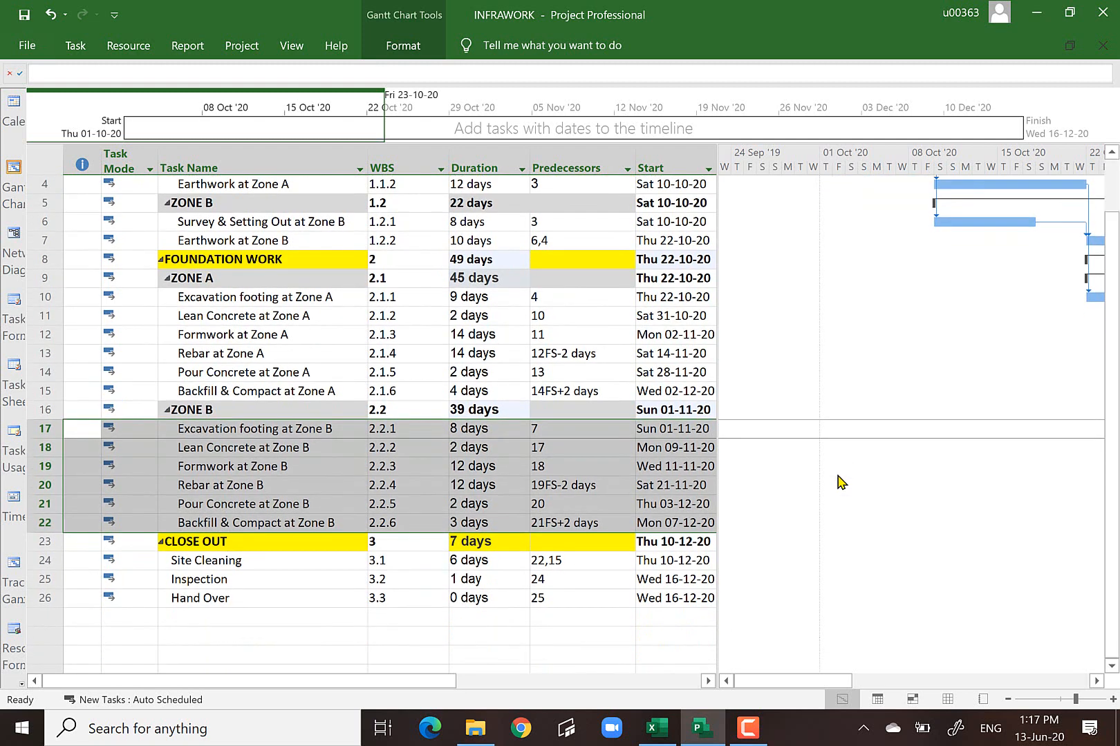
{"action": "scroll", "coordinate": [841, 482], "scroll_direction": "up", "scroll_amount": 1}
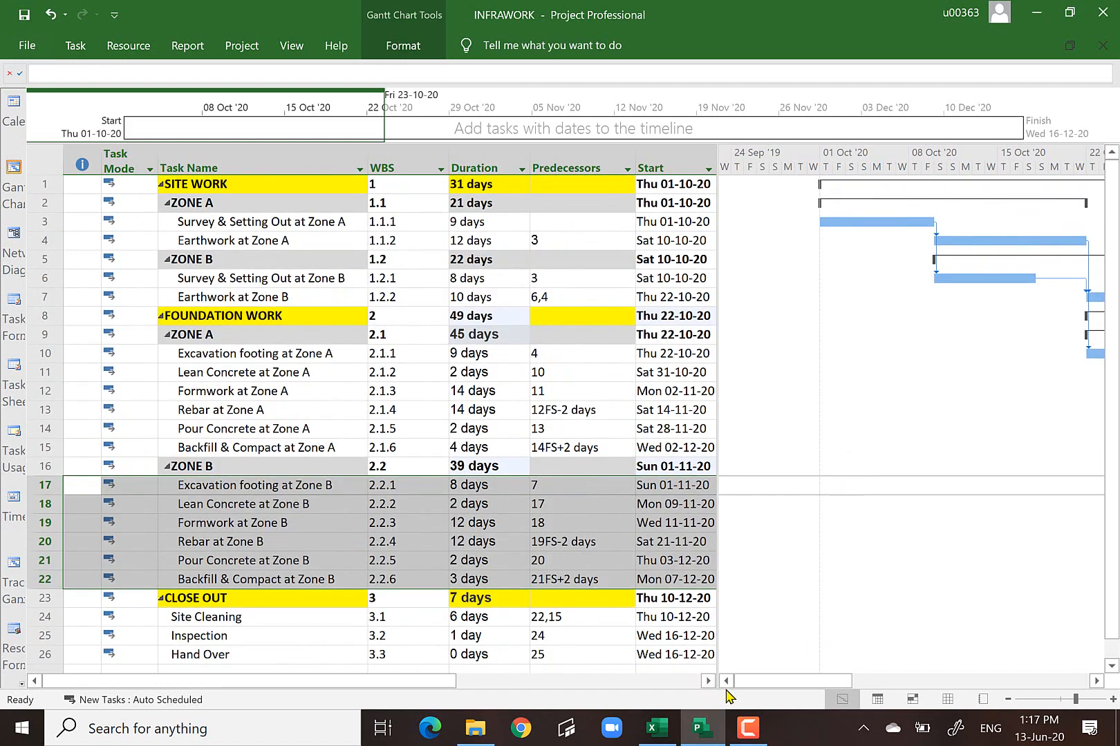
{"action": "left_click", "coordinate": [696, 682]}
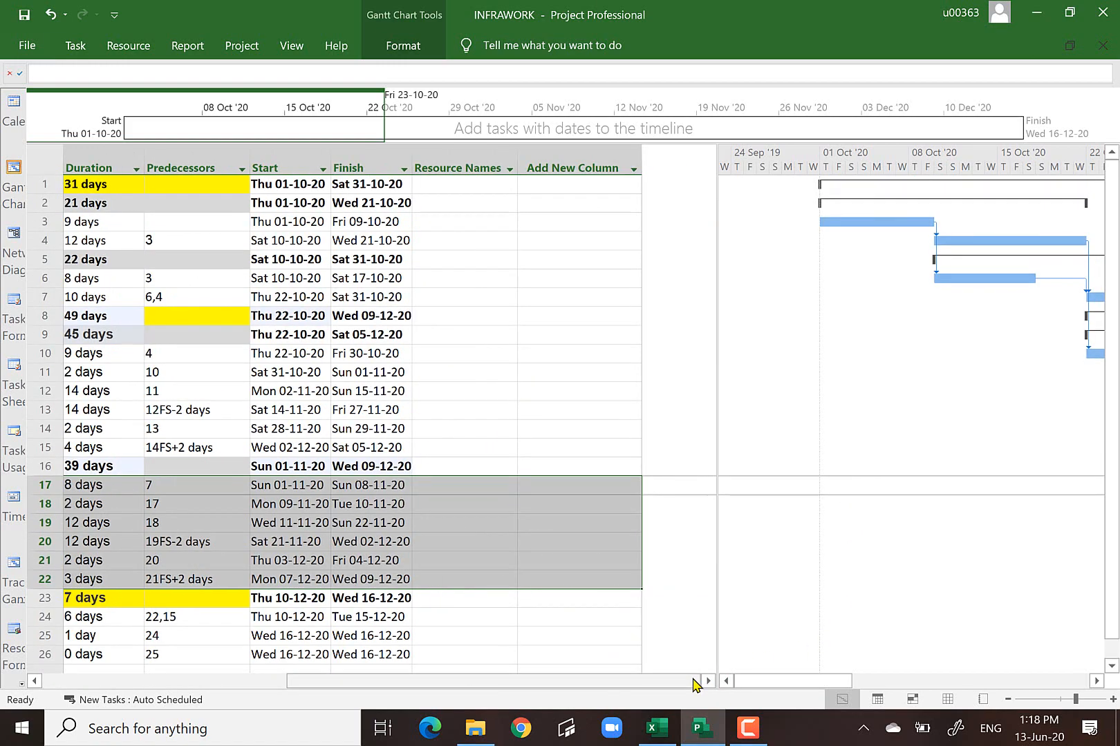
{"action": "left_click", "coordinate": [35, 681]}
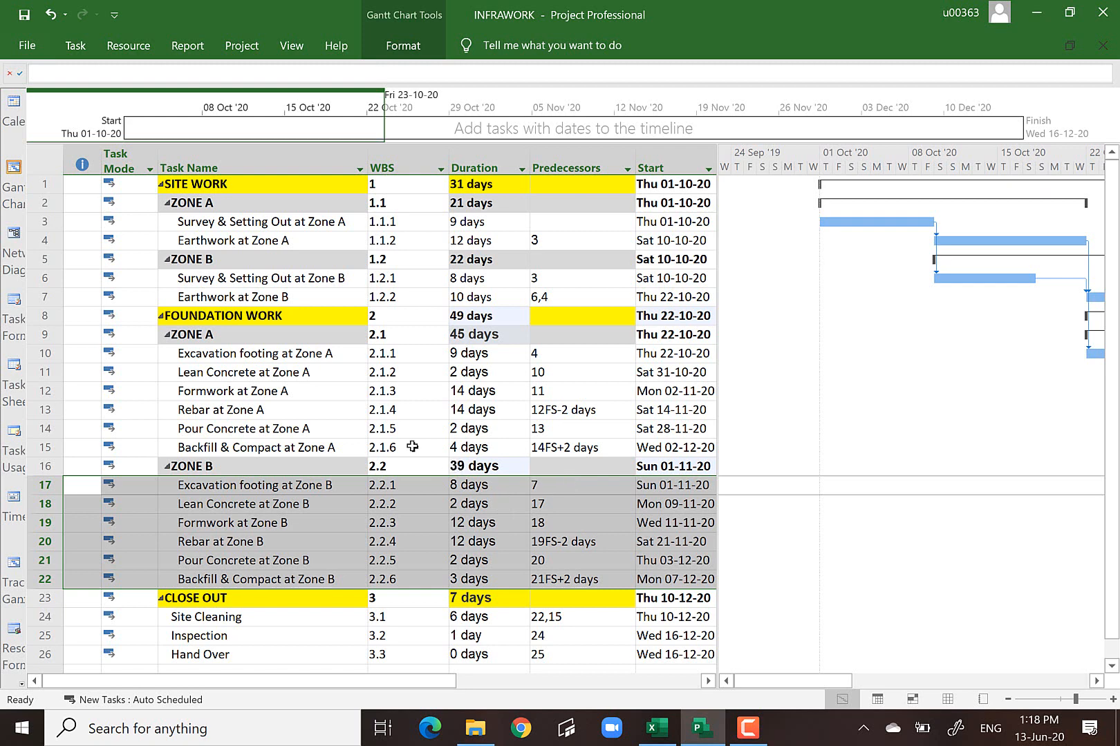
{"action": "left_click", "coordinate": [43, 186]}
{"action": "left_click", "coordinate": [43, 203]}
{"action": "left_click", "coordinate": [43, 221]}
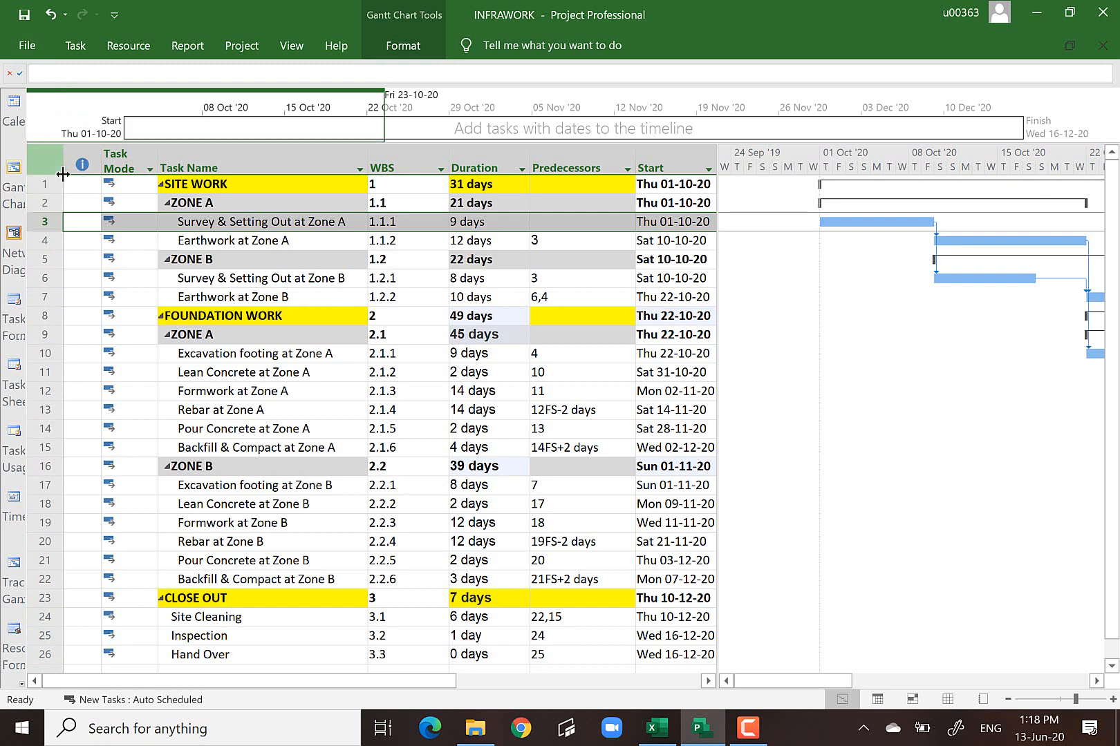
- Show the project summary task above SITE WORK and select its row
{"action": "left_click", "coordinate": [200, 156]}
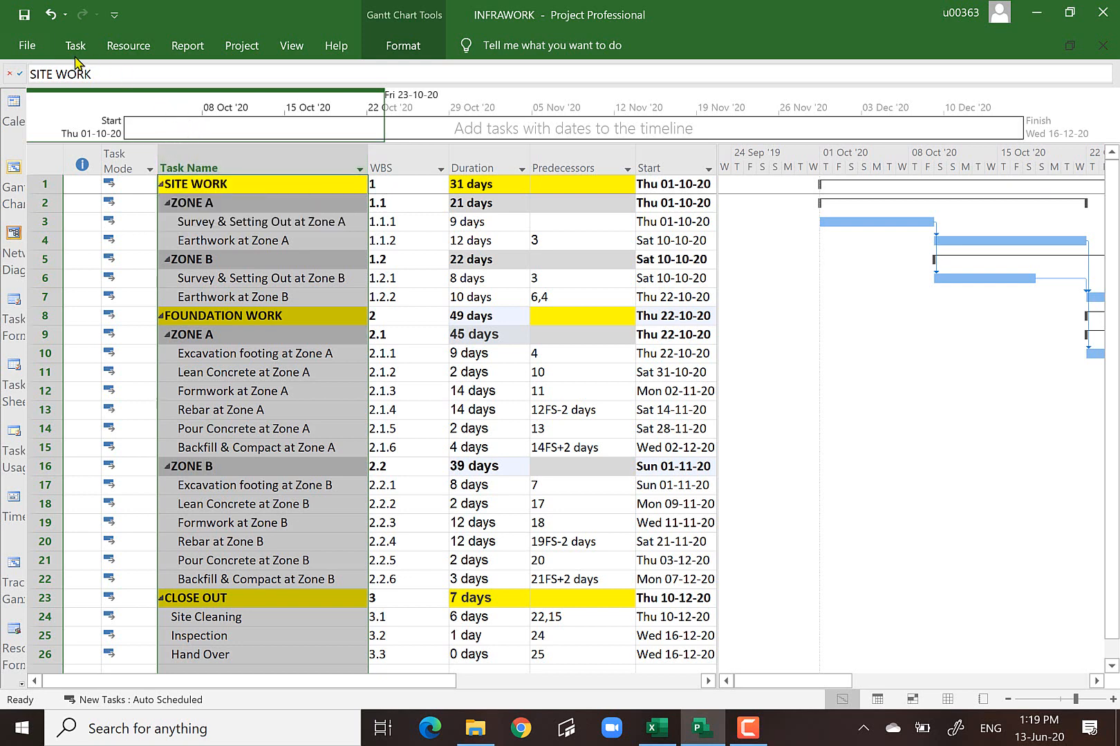
{"action": "left_click", "coordinate": [405, 46]}
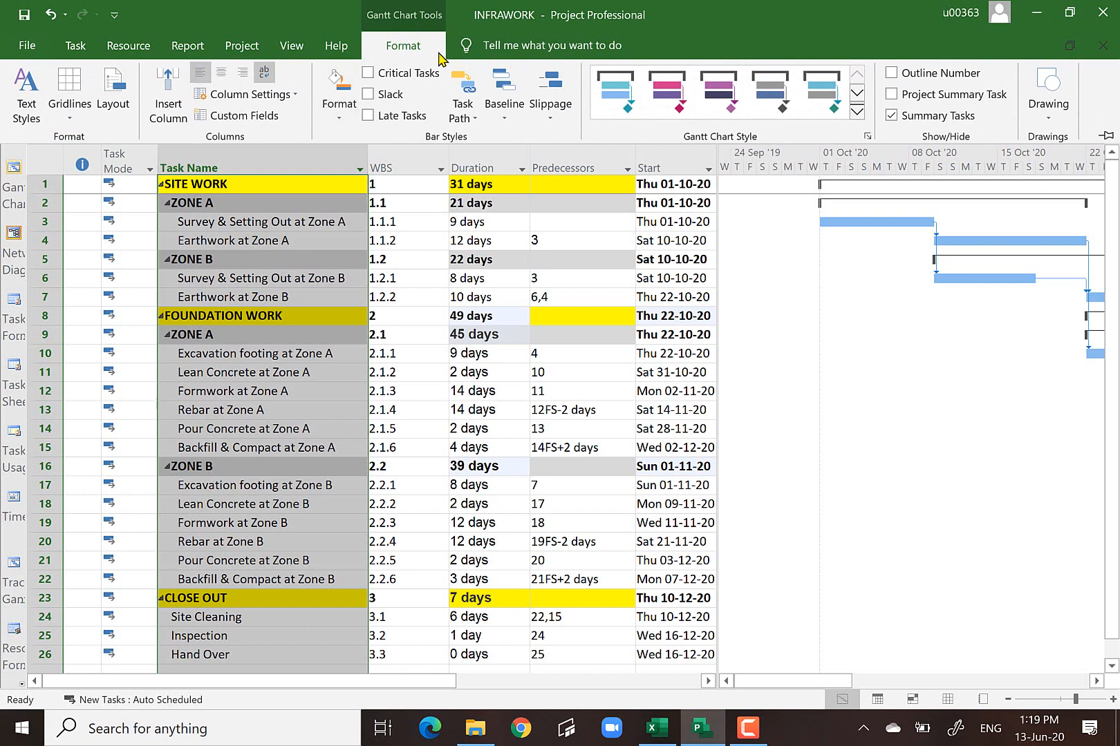
{"action": "left_click", "coordinate": [891, 94]}
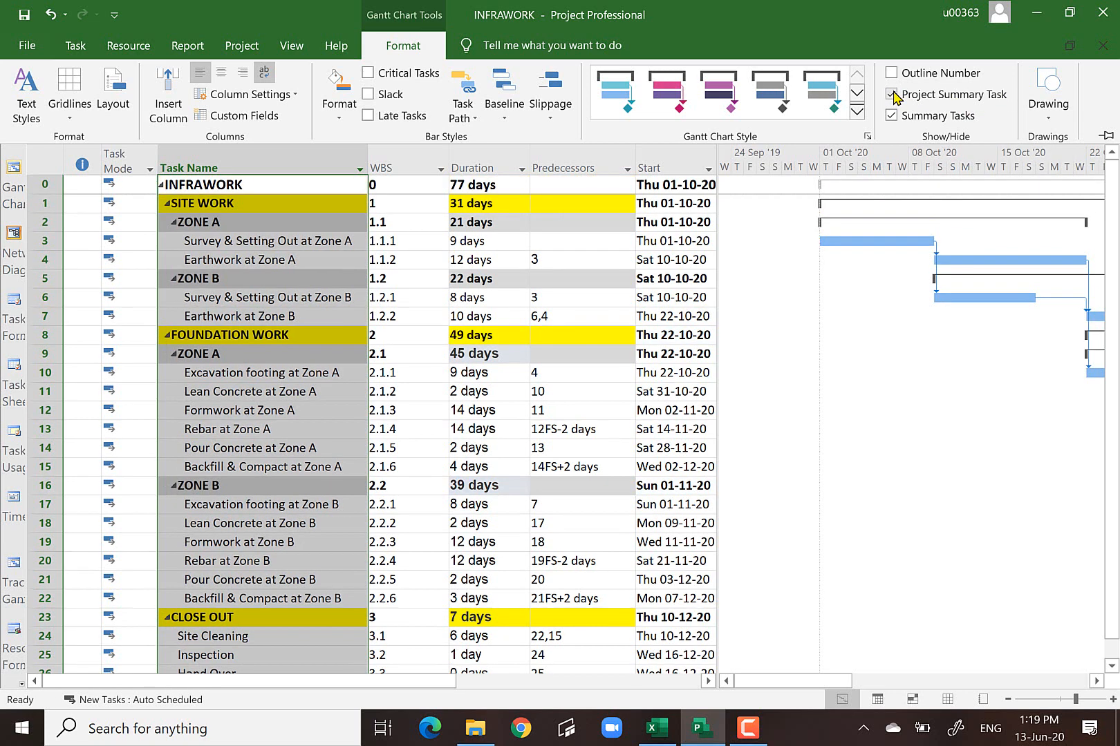
{"action": "left_click", "coordinate": [45, 186]}
{"action": "left_click", "coordinate": [45, 185]}
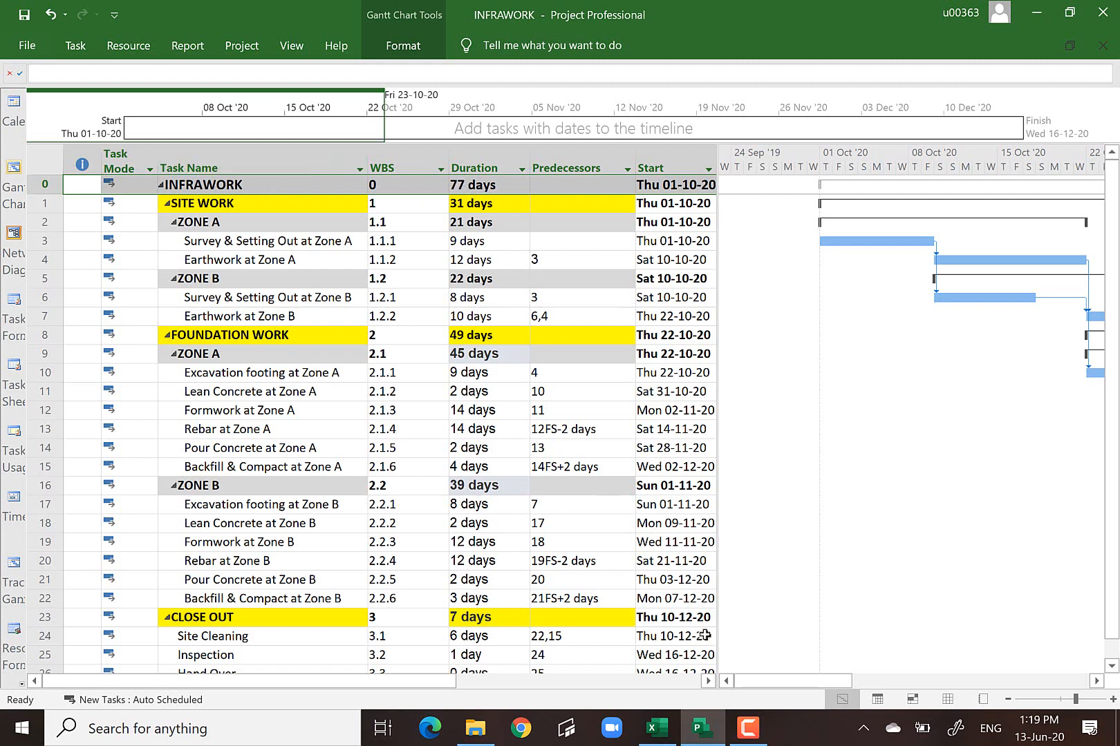
- Examine the project summary task's duration, start and finish dates, and the choices available under Resource Names for ZONE A
{"action": "left_click", "coordinate": [708, 681]}
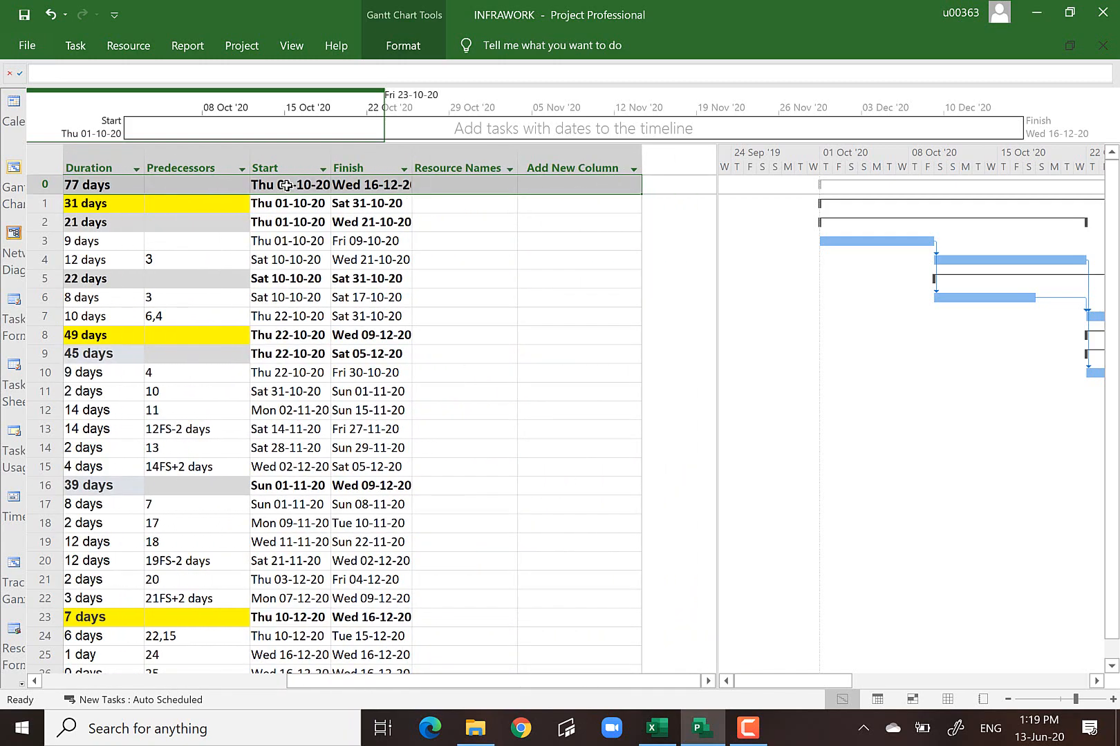
{"action": "left_click", "coordinate": [286, 185]}
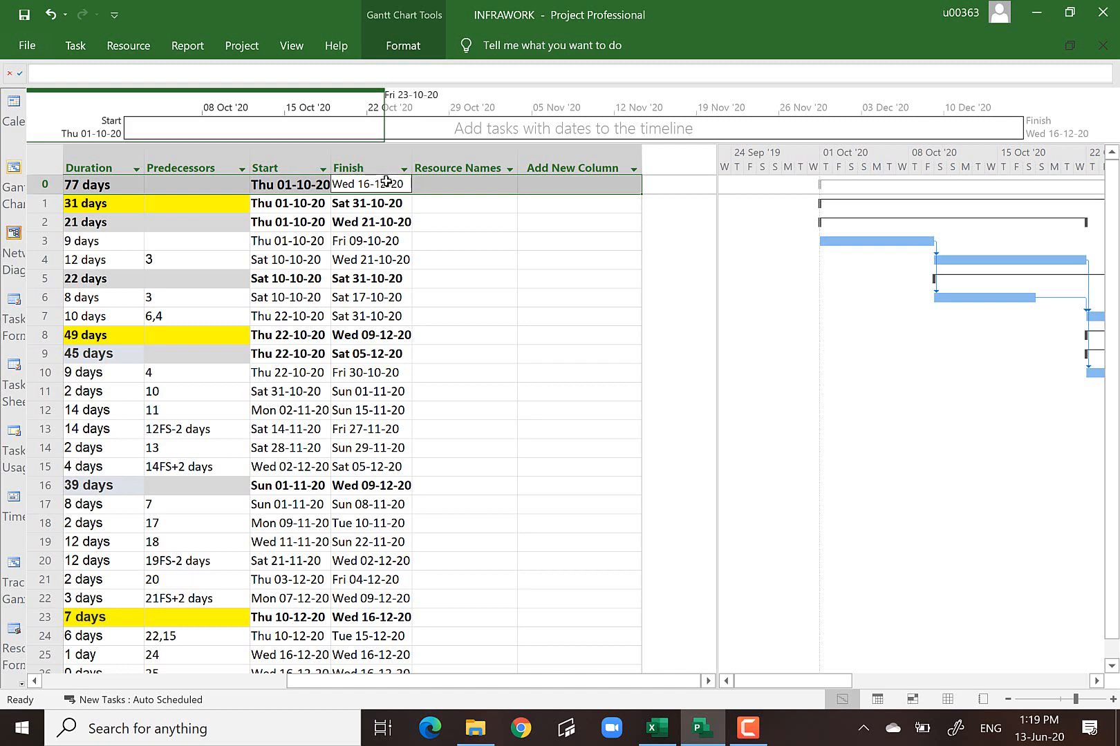
{"action": "left_click", "coordinate": [197, 683]}
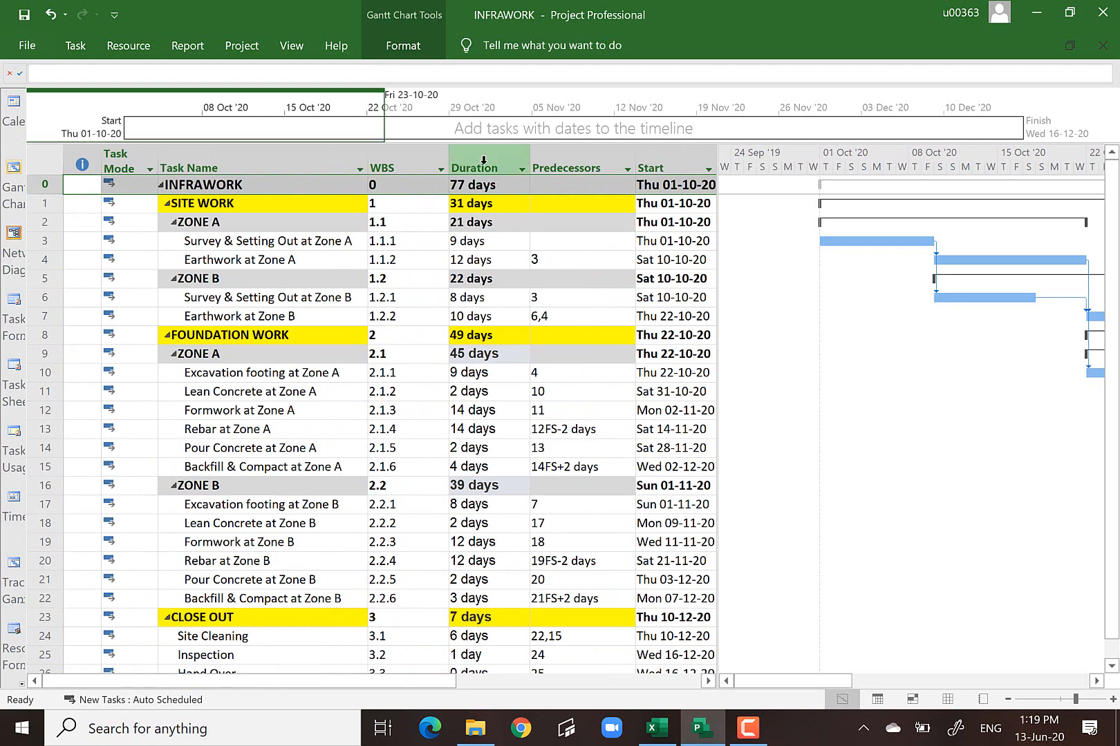
{"action": "left_click", "coordinate": [707, 682]}
{"action": "left_click", "coordinate": [707, 681]}
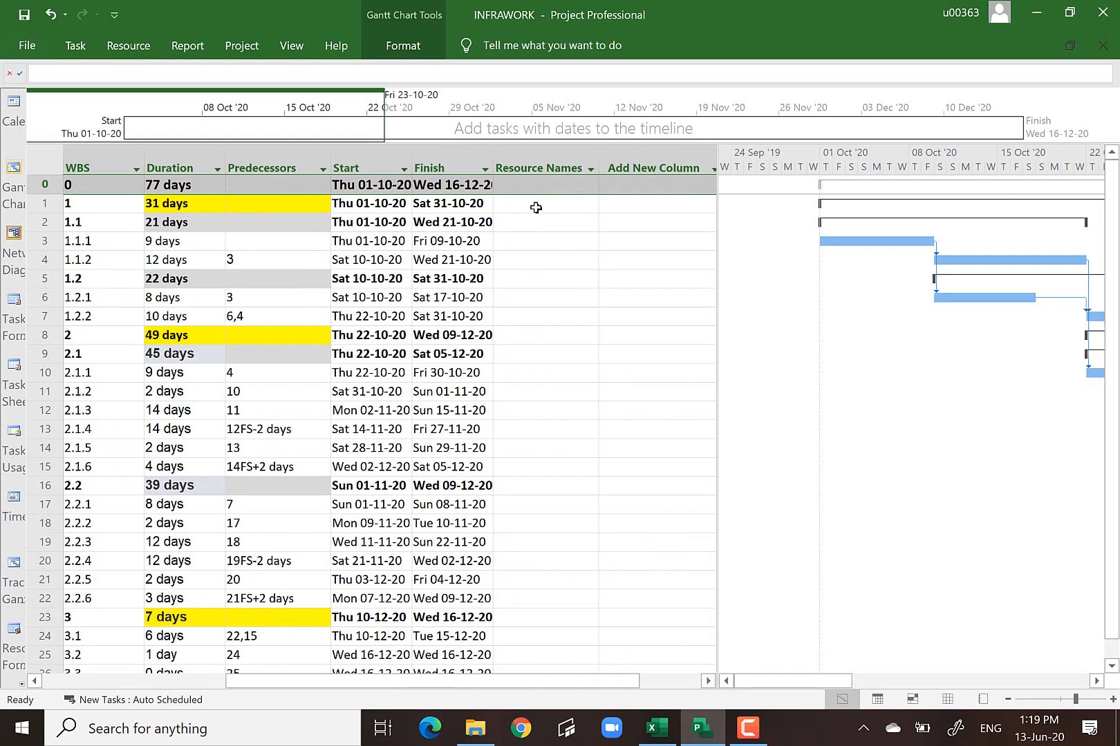
{"action": "left_click", "coordinate": [552, 162]}
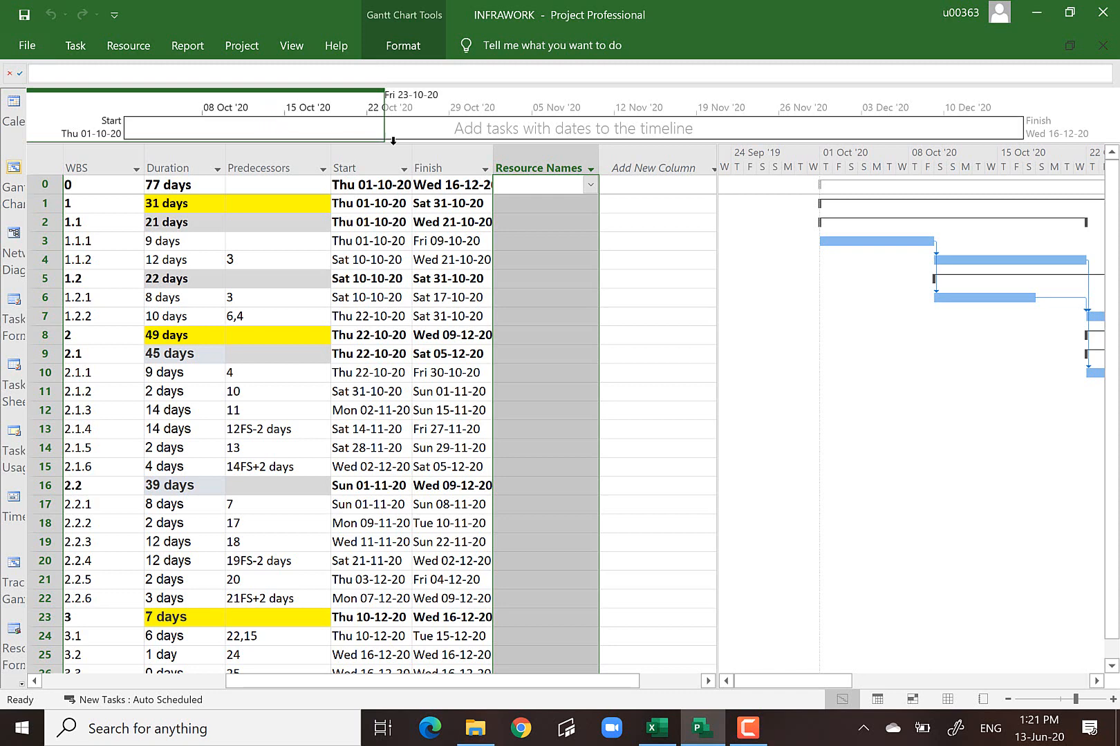
{"action": "left_click", "coordinate": [547, 161]}
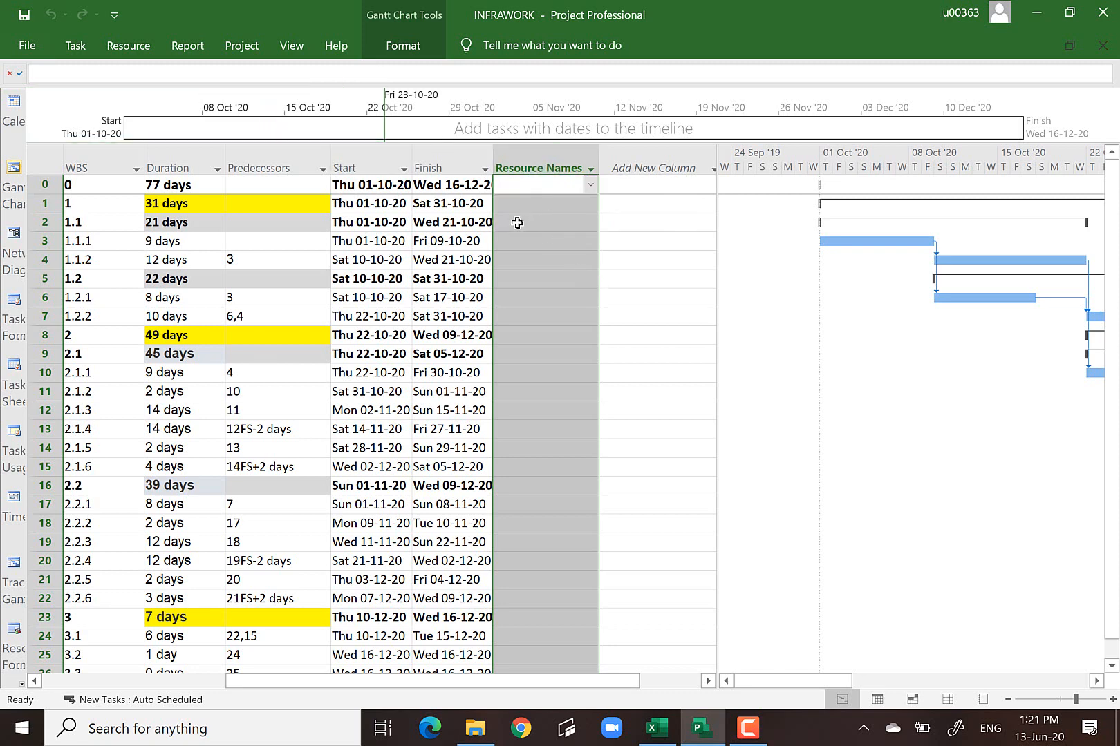
{"action": "left_click", "coordinate": [526, 207]}
{"action": "left_click", "coordinate": [532, 219]}
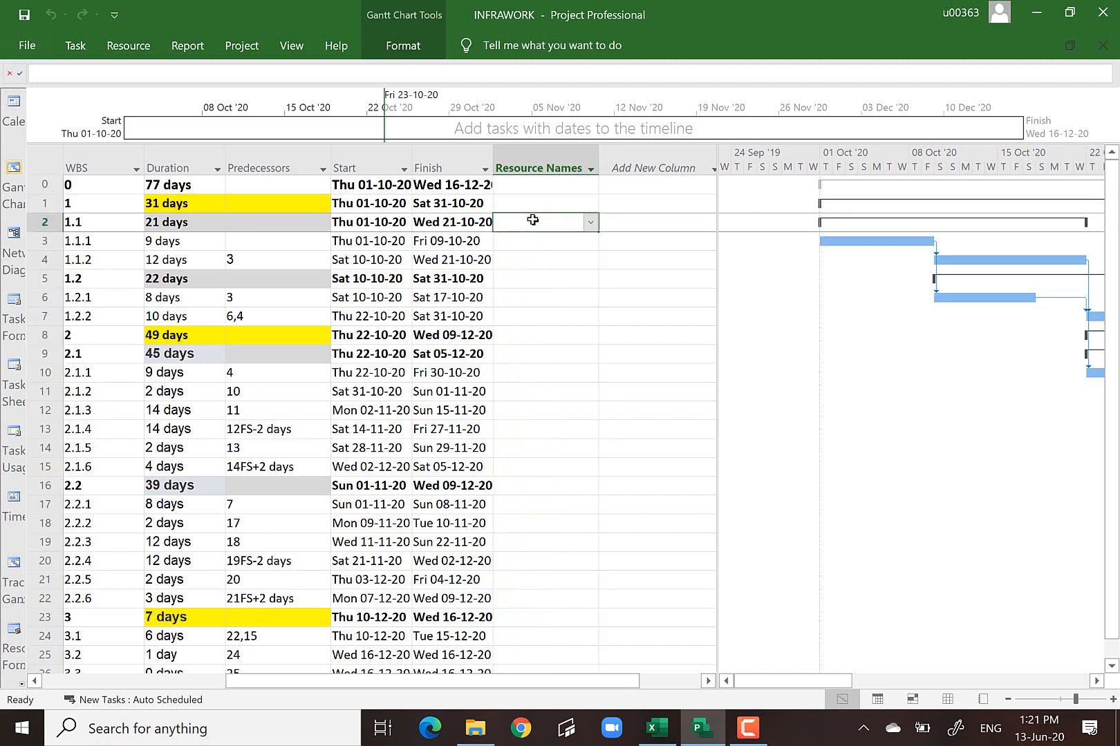
{"action": "left_click", "coordinate": [591, 225]}
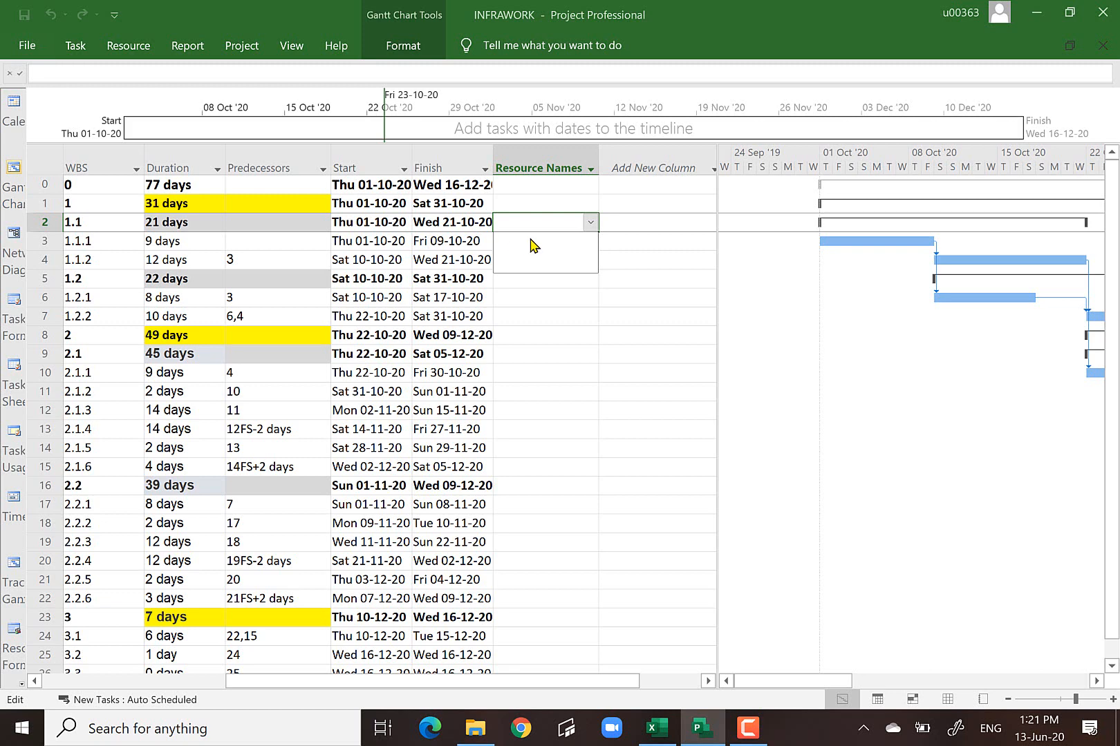
{"action": "left_click", "coordinate": [612, 285]}
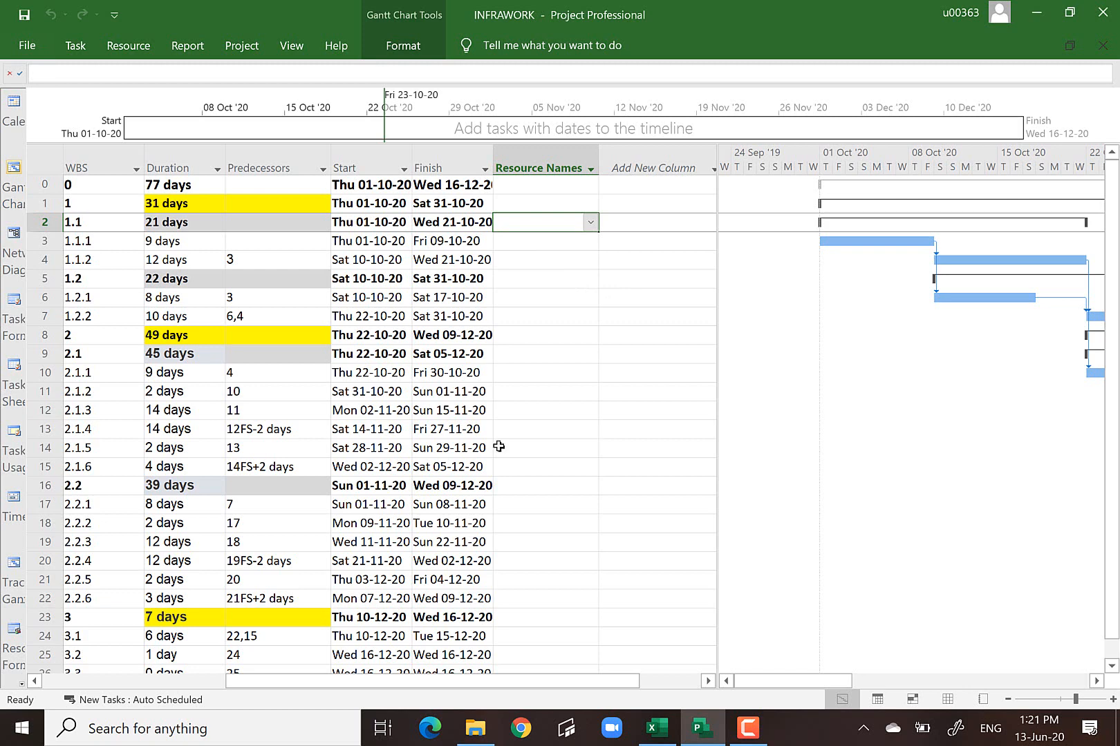
- Narrow the WBS and Predecessors columns of the task table so the Finish dates fit in view
{"action": "left_click", "coordinate": [202, 681]}
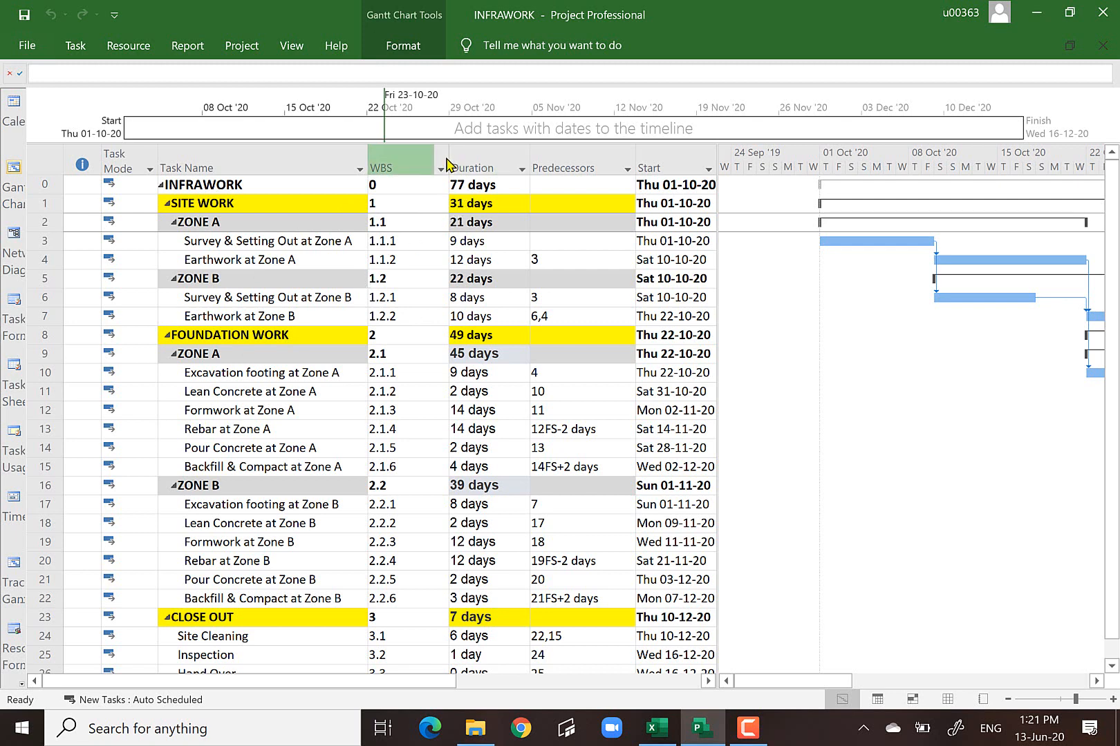
{"action": "left_click_drag", "start_coordinate": [448, 154], "coordinate": [407, 143]}
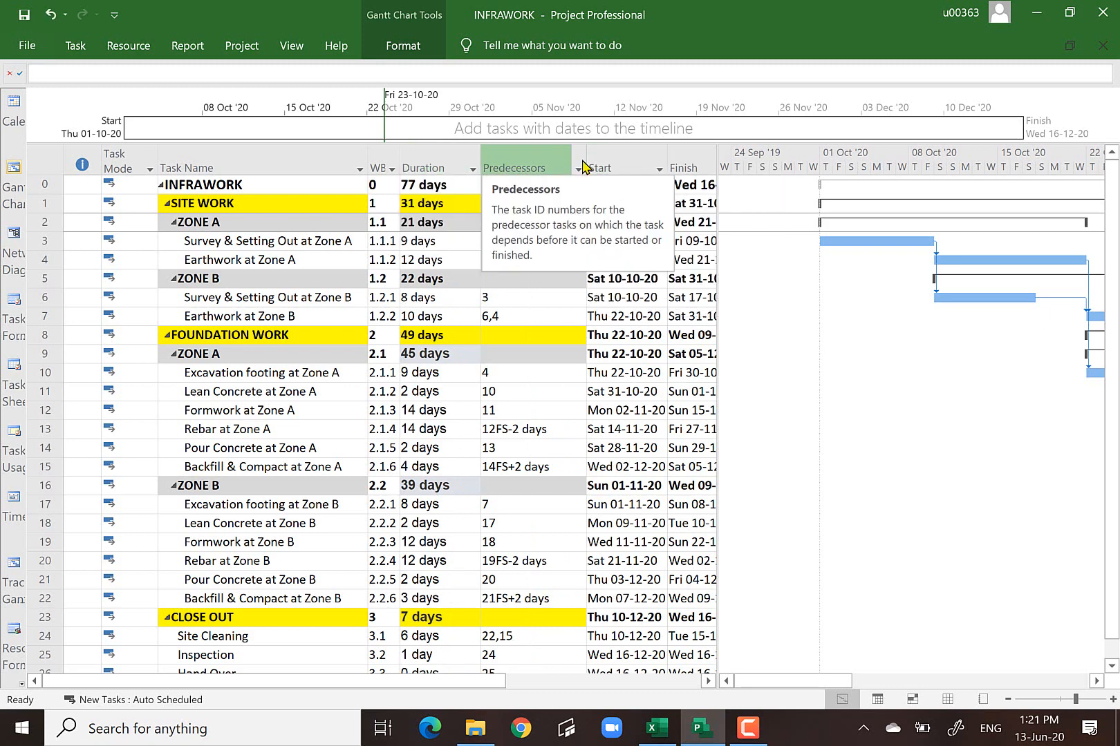
{"action": "left_click_drag", "start_coordinate": [585, 159], "coordinate": [550, 161]}
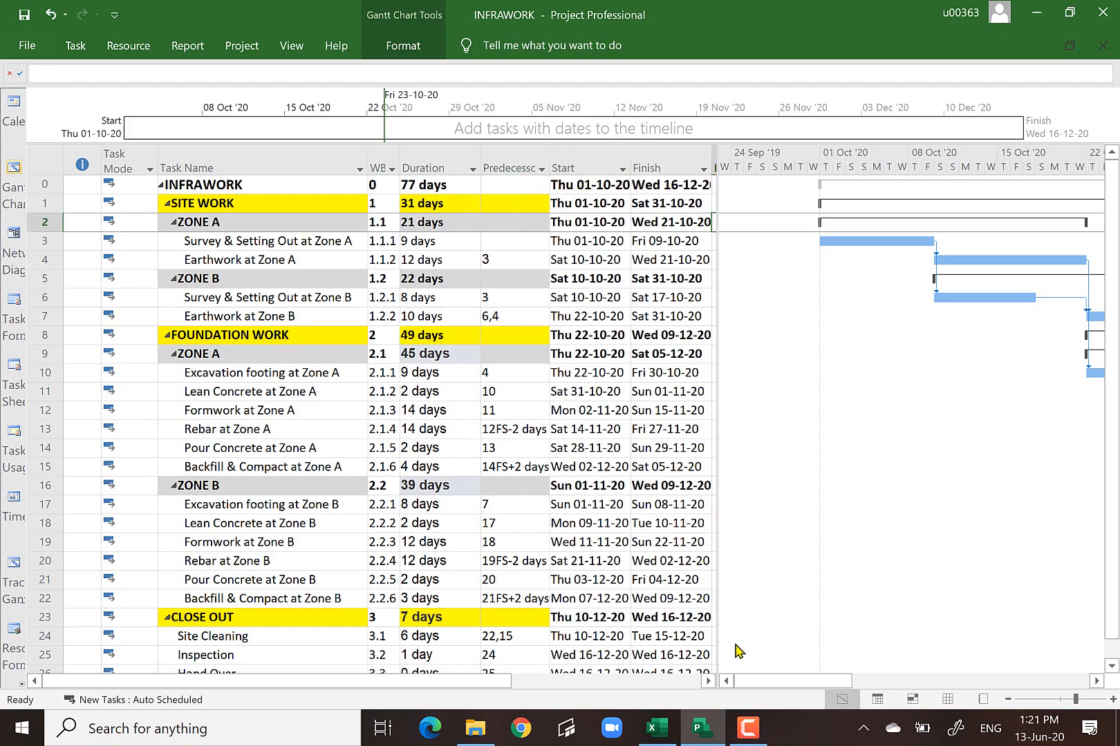
- Move the Resource Names column between Predecessors and Start in the task table
{"action": "left_click", "coordinate": [708, 681]}
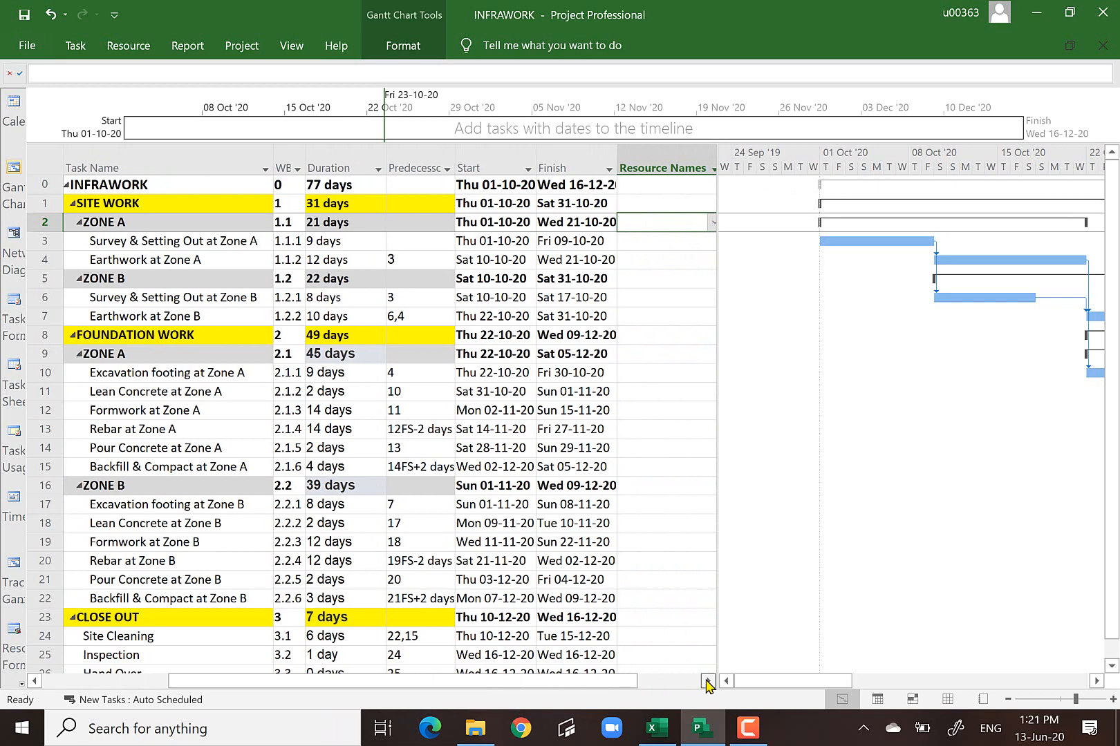
{"action": "left_click", "coordinate": [708, 680]}
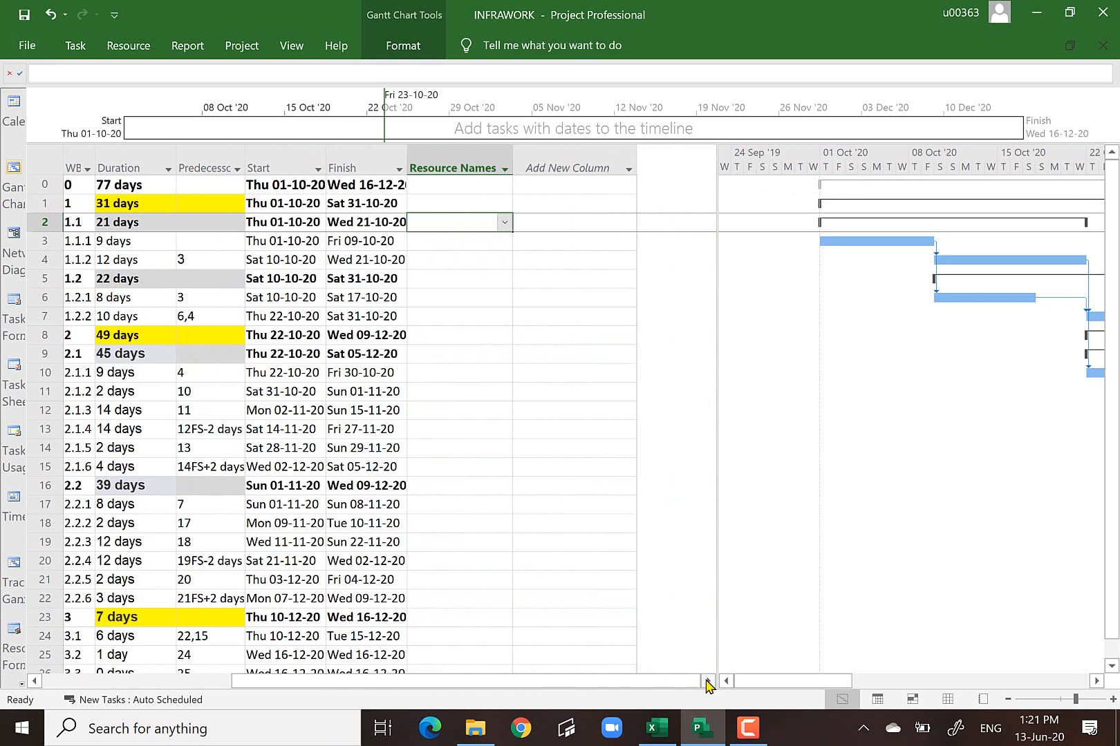
{"action": "left_click", "coordinate": [455, 158]}
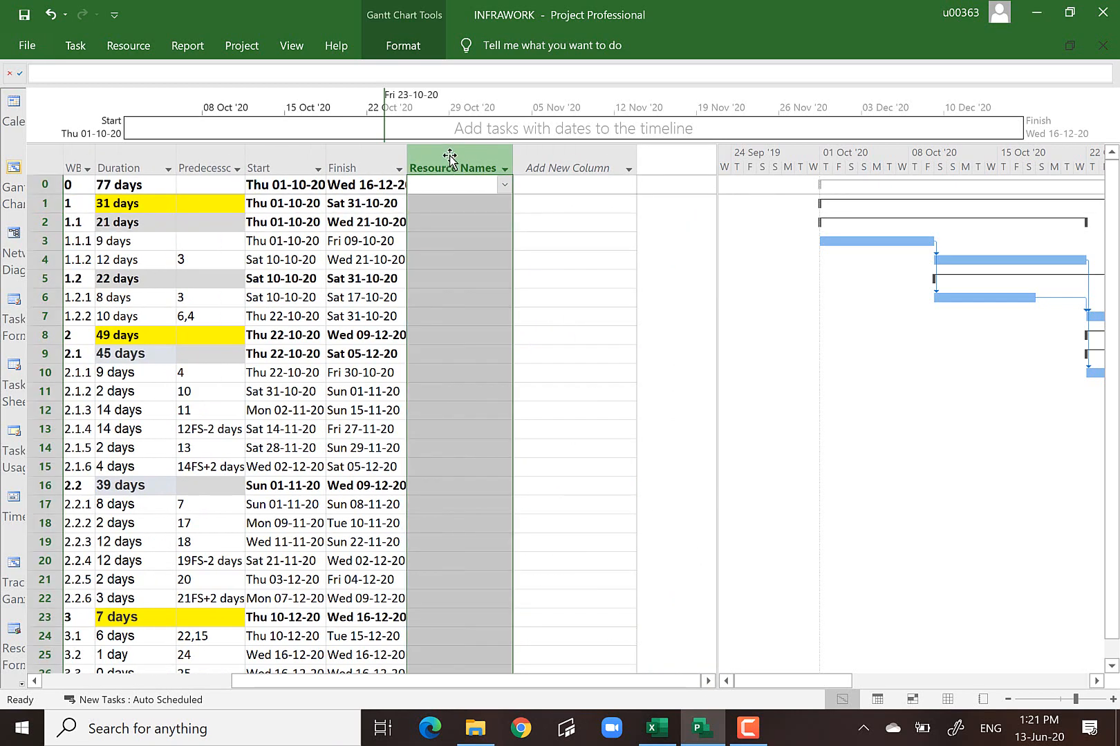
{"action": "left_click_drag", "start_coordinate": [450, 158], "coordinate": [243, 170]}
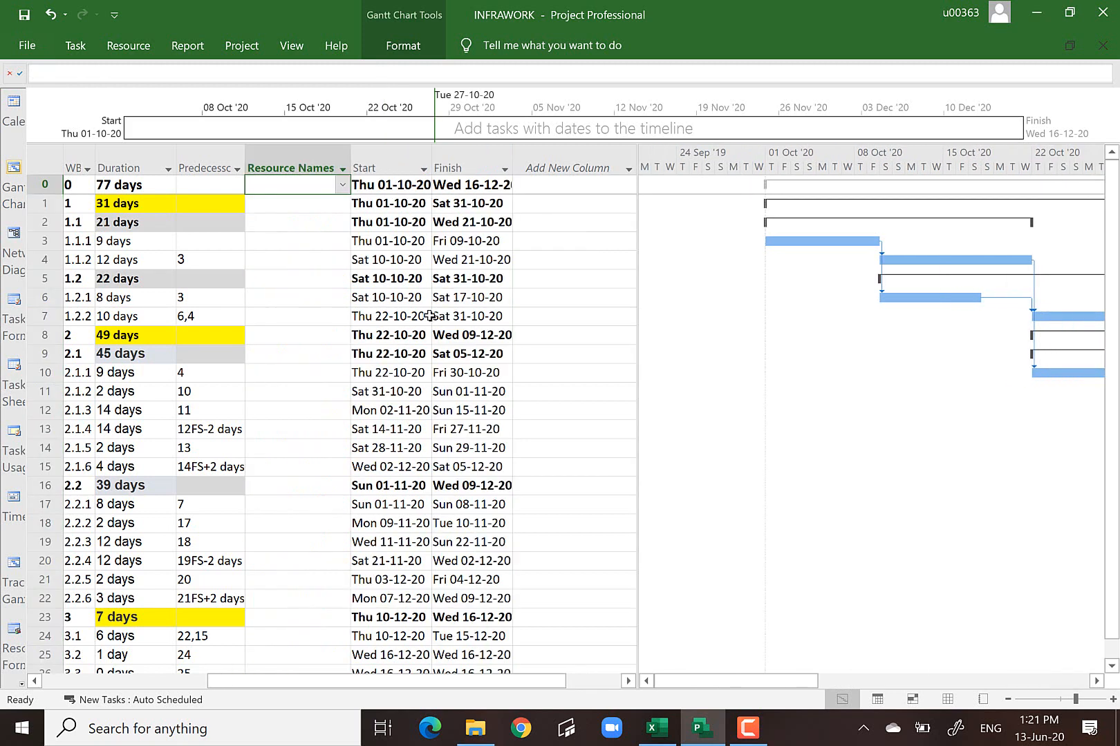
{"action": "left_click", "coordinate": [164, 682]}
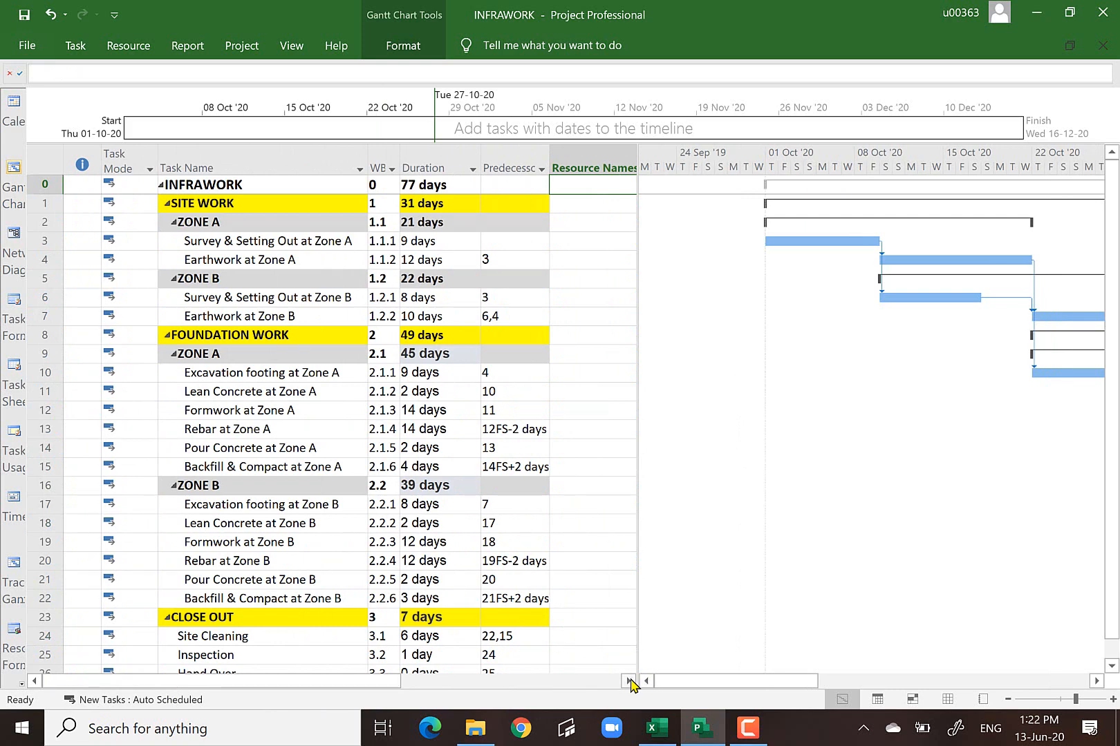
{"action": "left_click", "coordinate": [276, 160]}
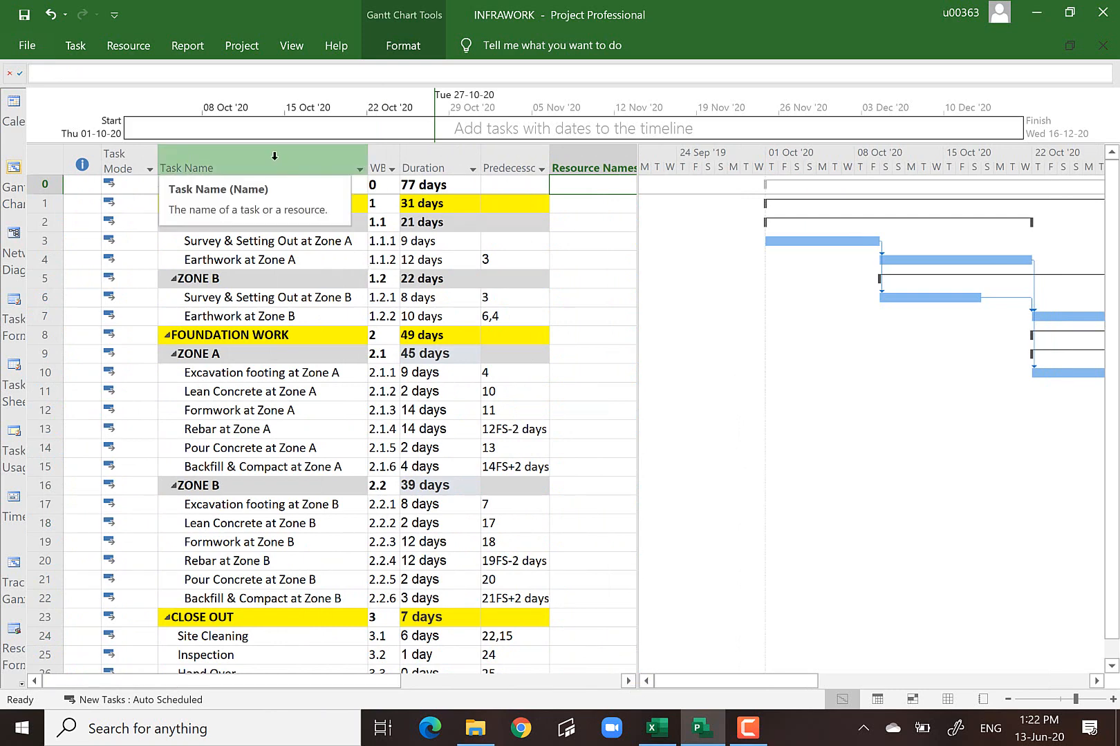
{"action": "left_click", "coordinate": [598, 190]}
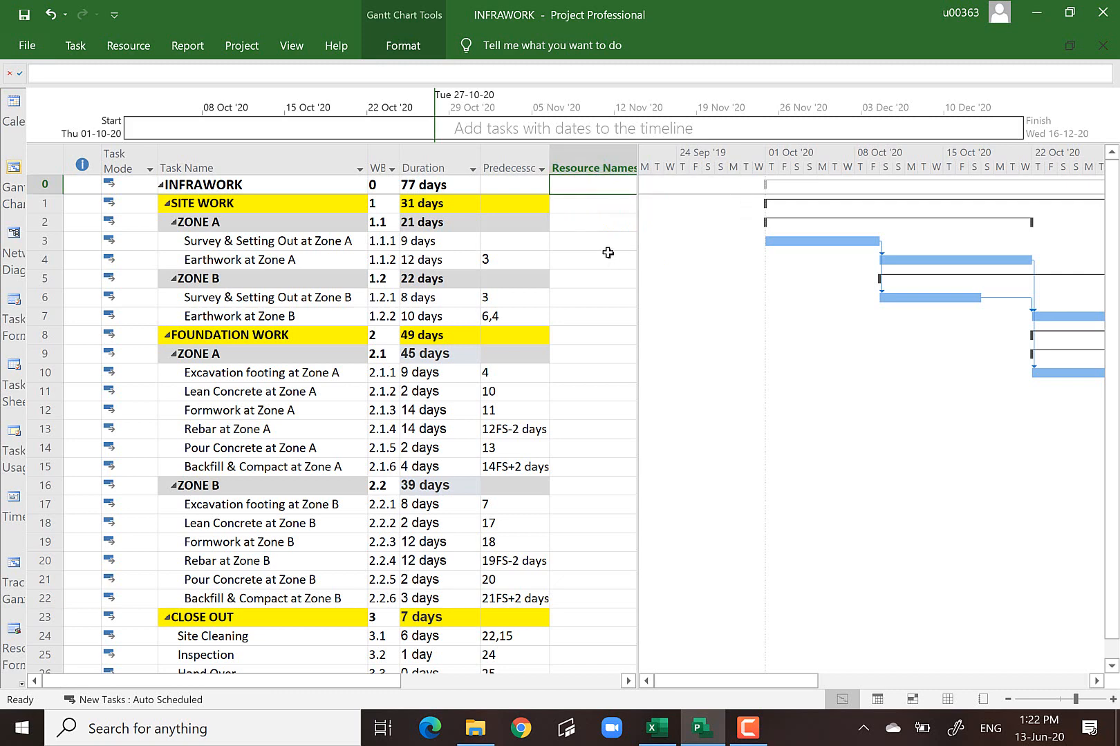
- Check the resource assignments in the task information of task 3, Survey & Setting Out at Zone A
{"action": "left_click", "coordinate": [44, 242]}
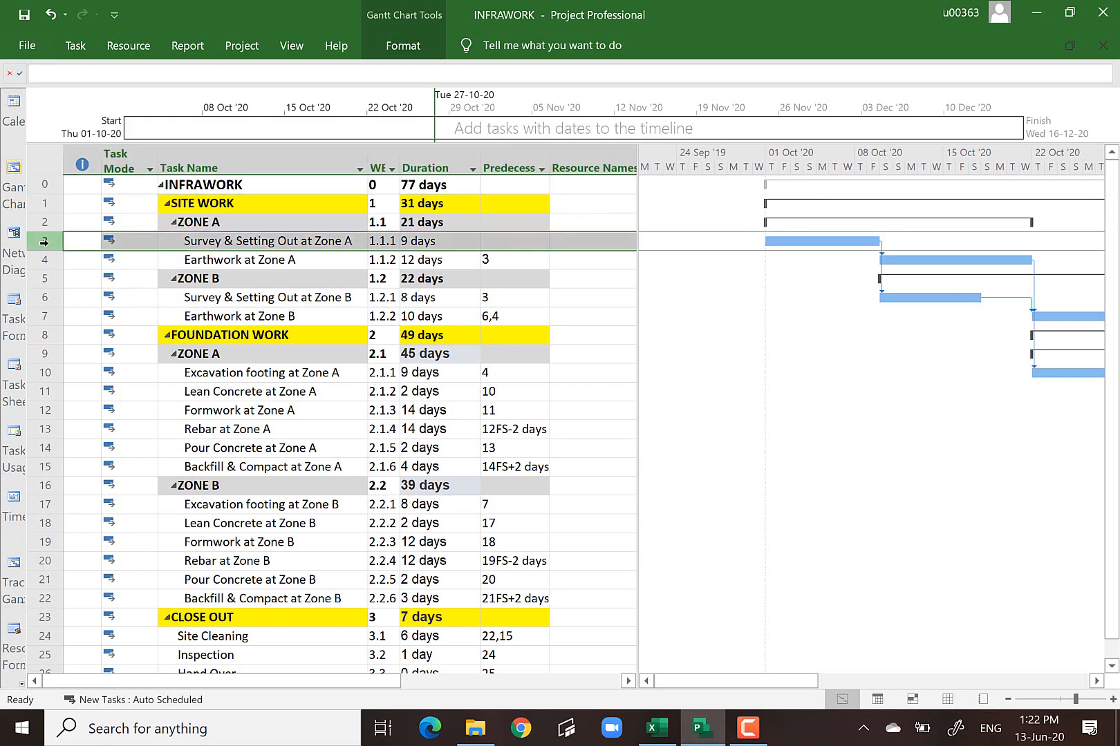
{"action": "double_click", "coordinate": [178, 239]}
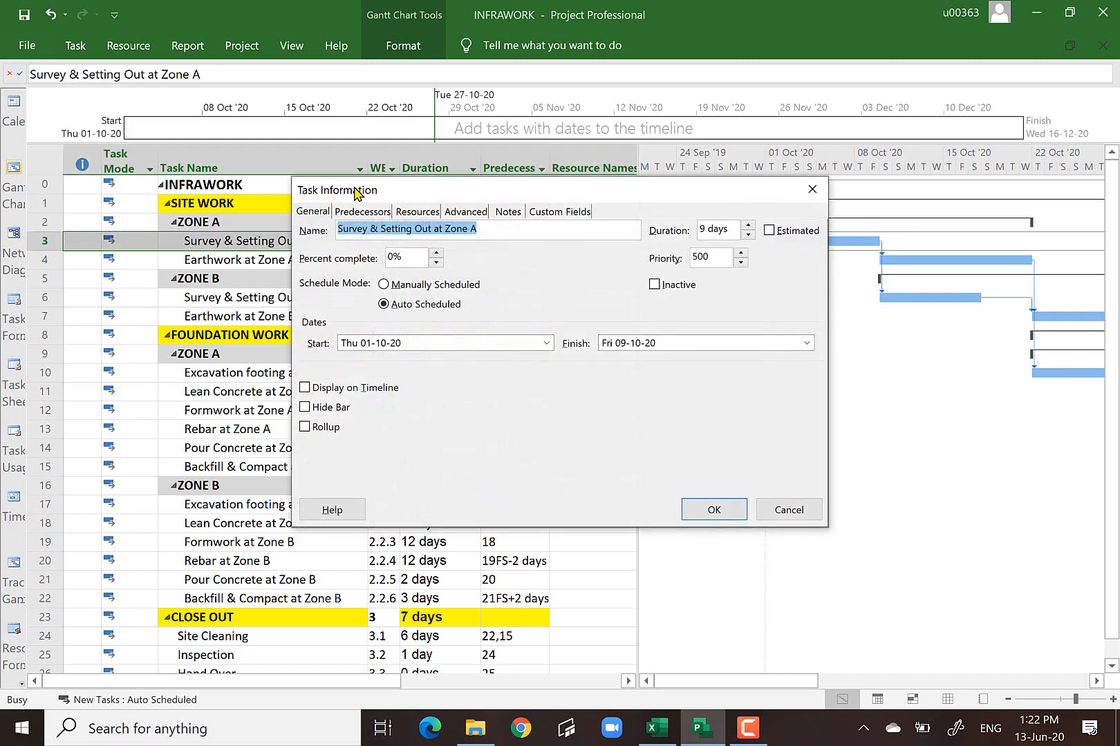
{"action": "left_click", "coordinate": [417, 212]}
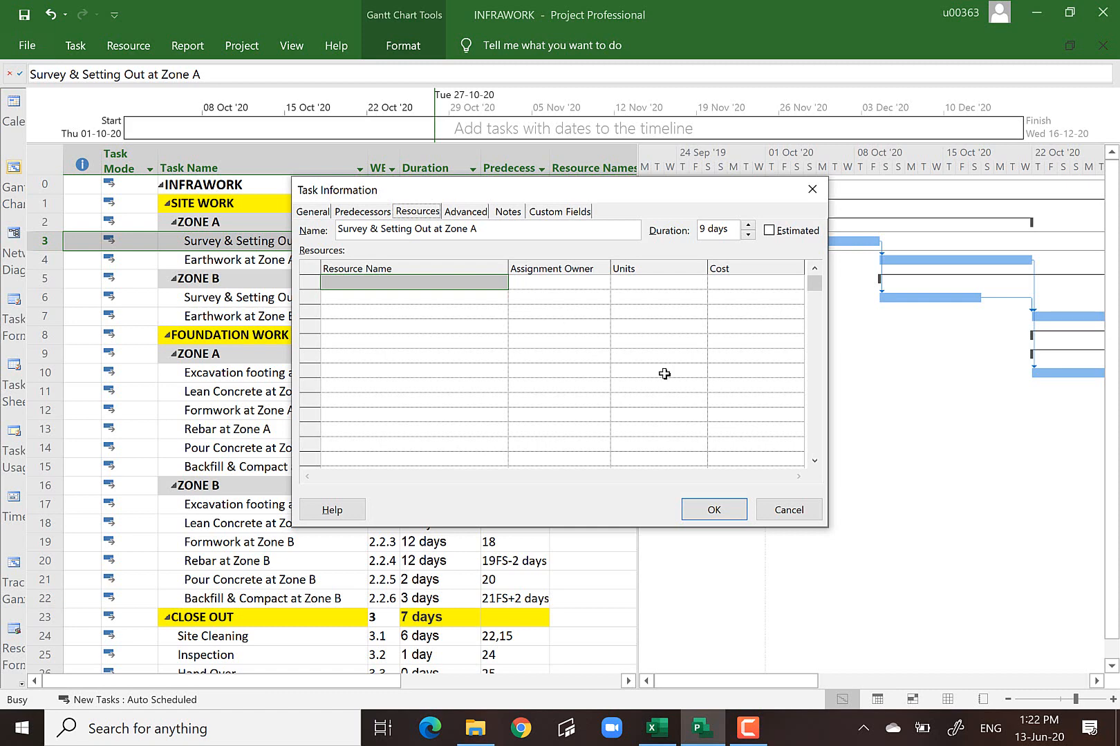
{"action": "left_click", "coordinate": [813, 190]}
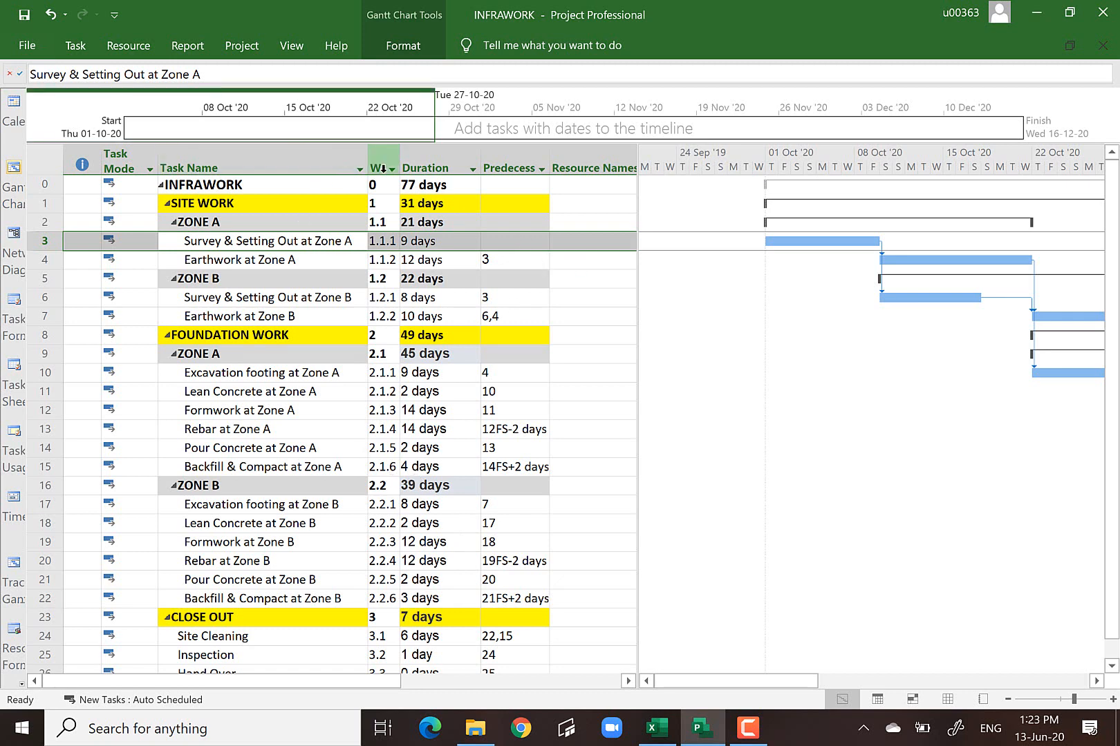
- Add WORKER as the first resource in the Resource Sheet
{"action": "left_click", "coordinate": [947, 700]}
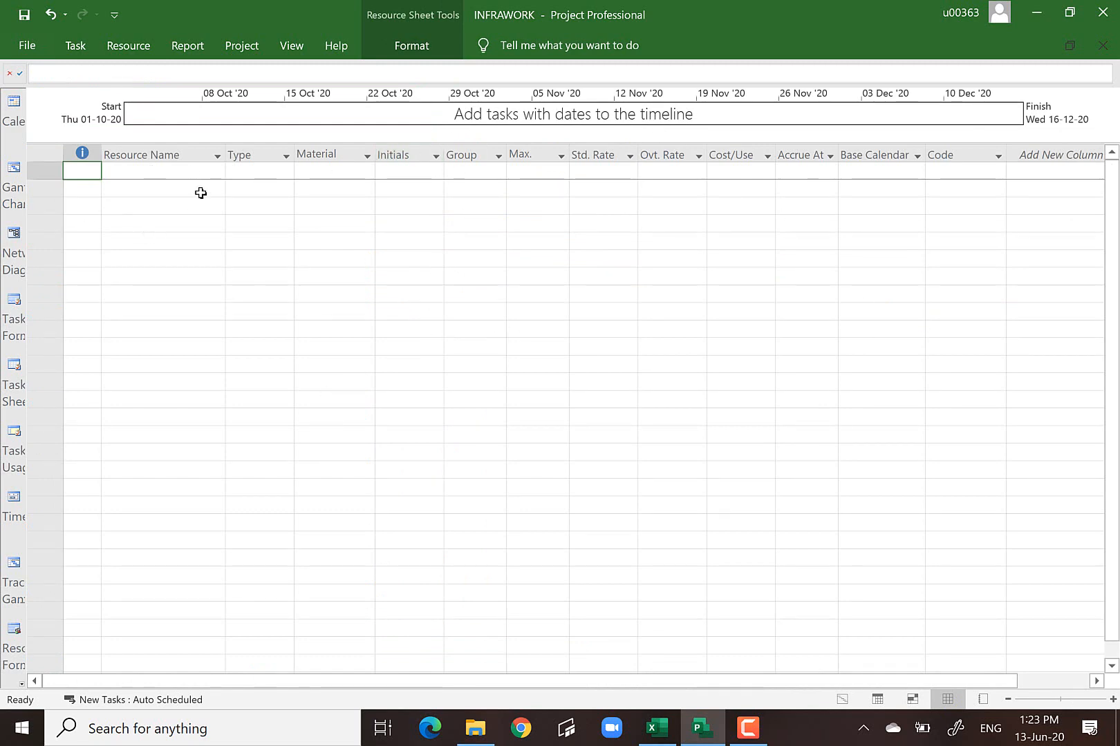
{"action": "left_click", "coordinate": [164, 174]}
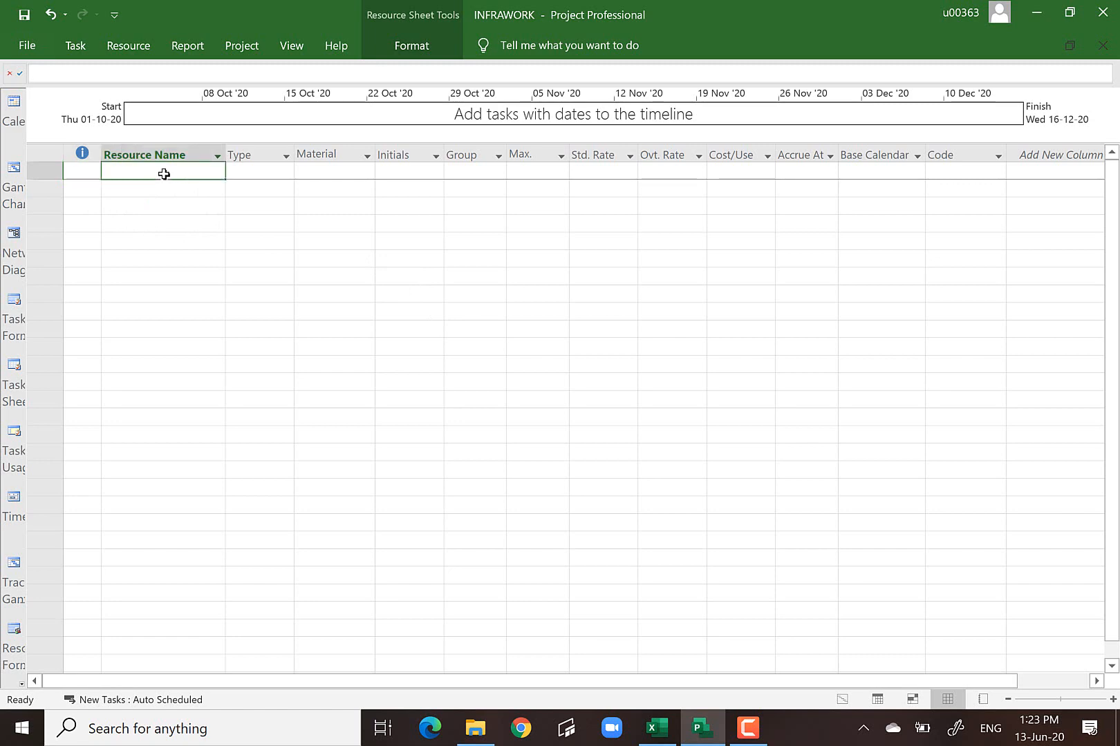
{"action": "type", "text": "WO"}
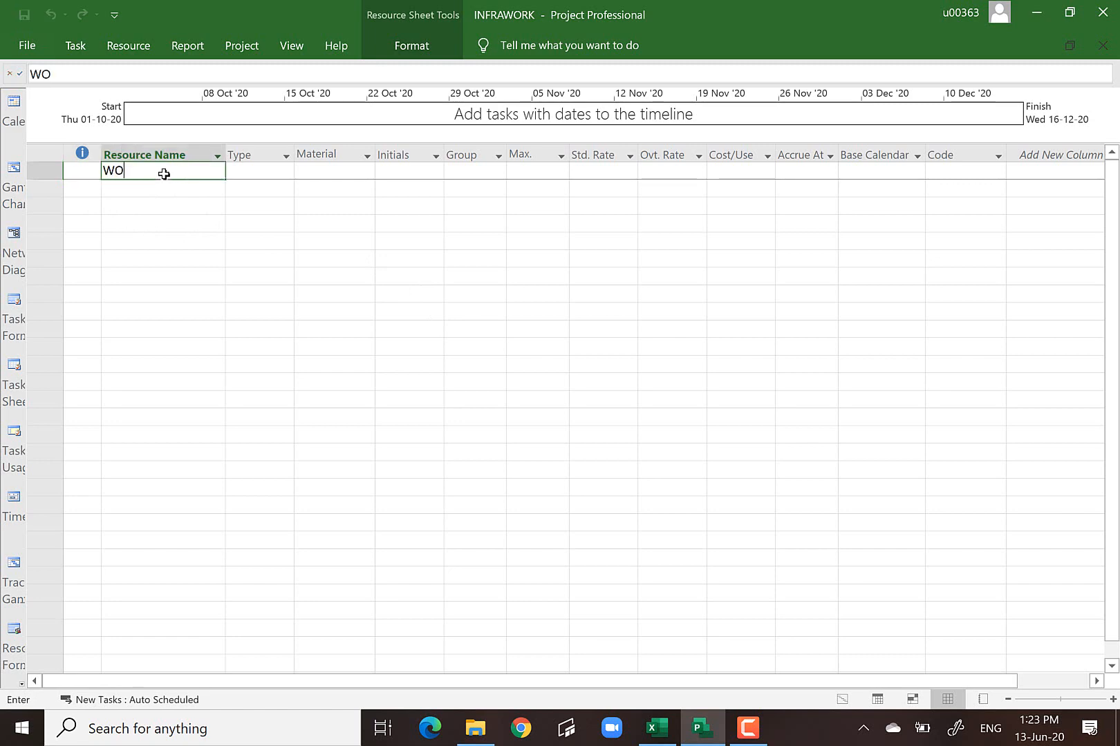
{"action": "type", "text": "RKER"}
{"action": "key", "text": "Return"}
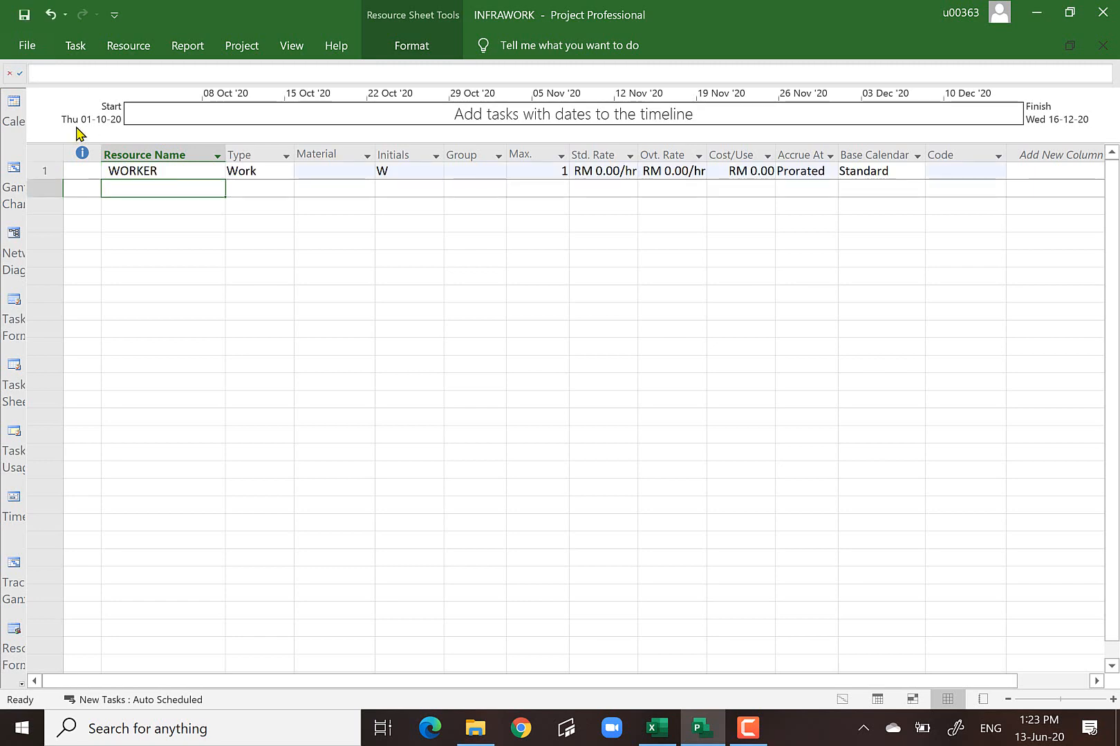
{"action": "left_click", "coordinate": [158, 211]}
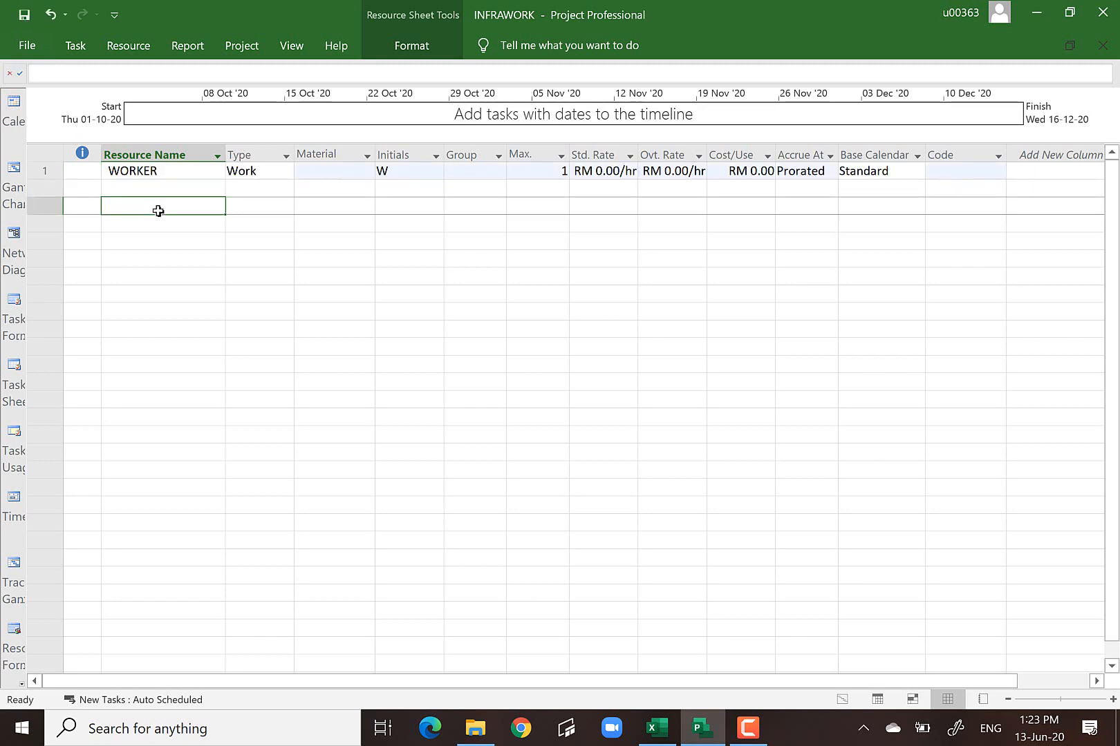
- Delete the WORKER resource from the Resource Sheet
{"action": "left_click", "coordinate": [162, 237]}
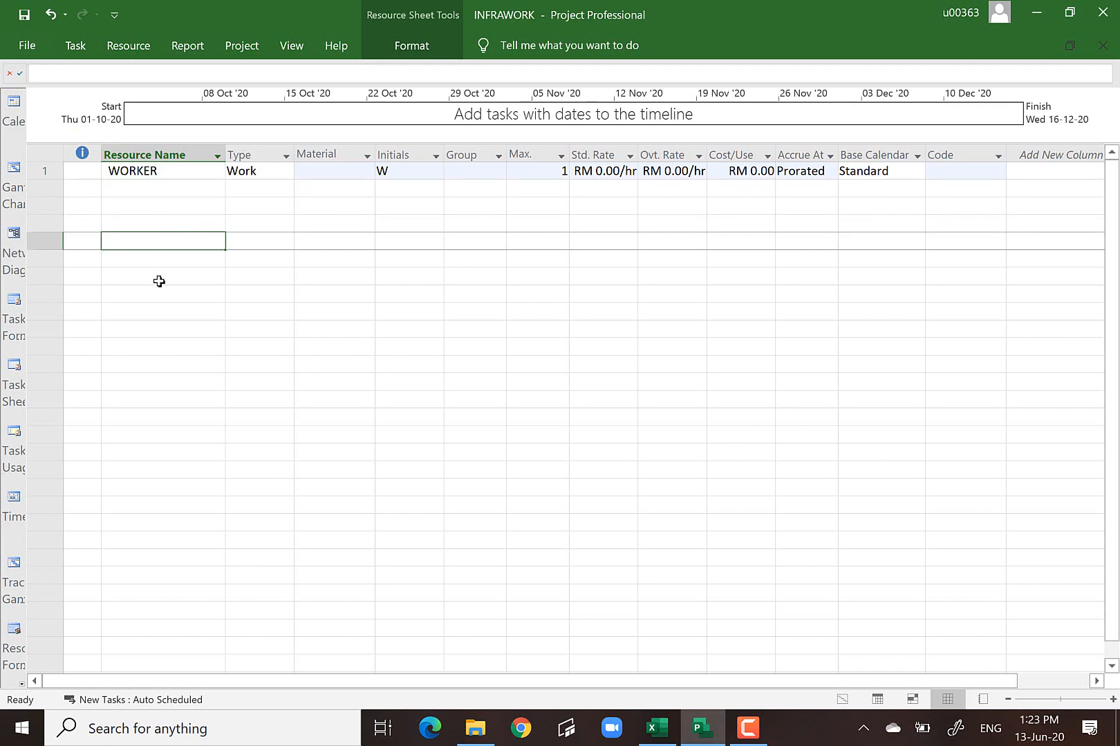
{"action": "left_click", "coordinate": [44, 171]}
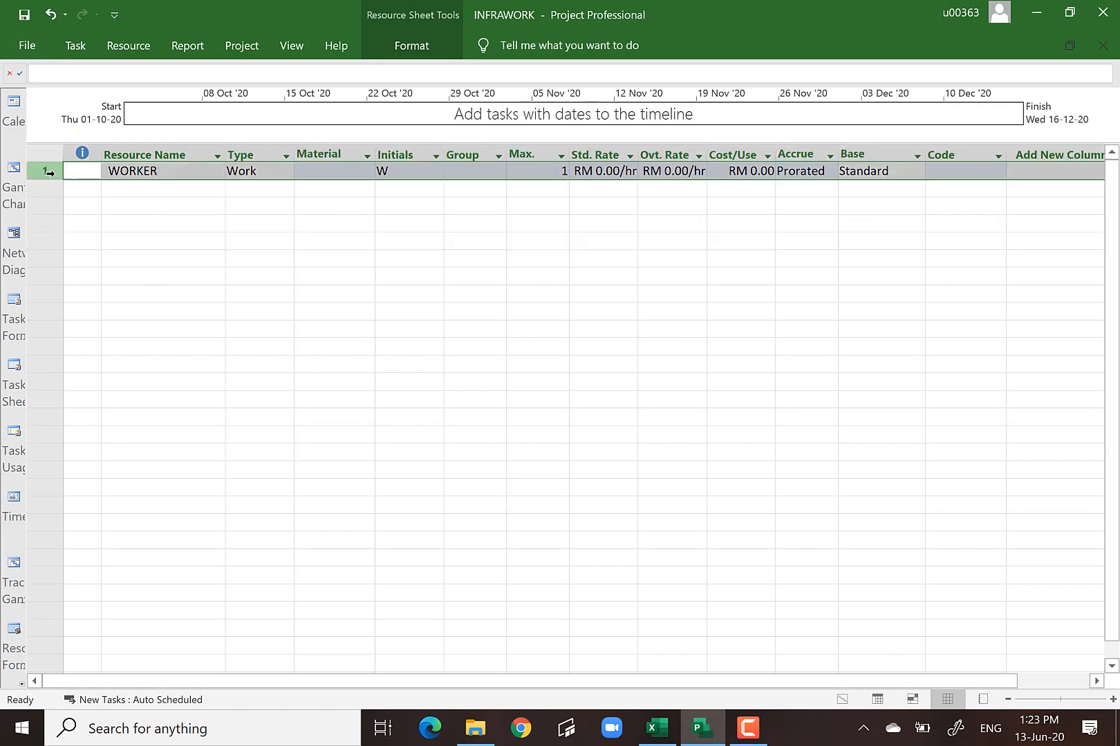
{"action": "right_click", "coordinate": [172, 173]}
{"action": "left_click", "coordinate": [217, 296]}
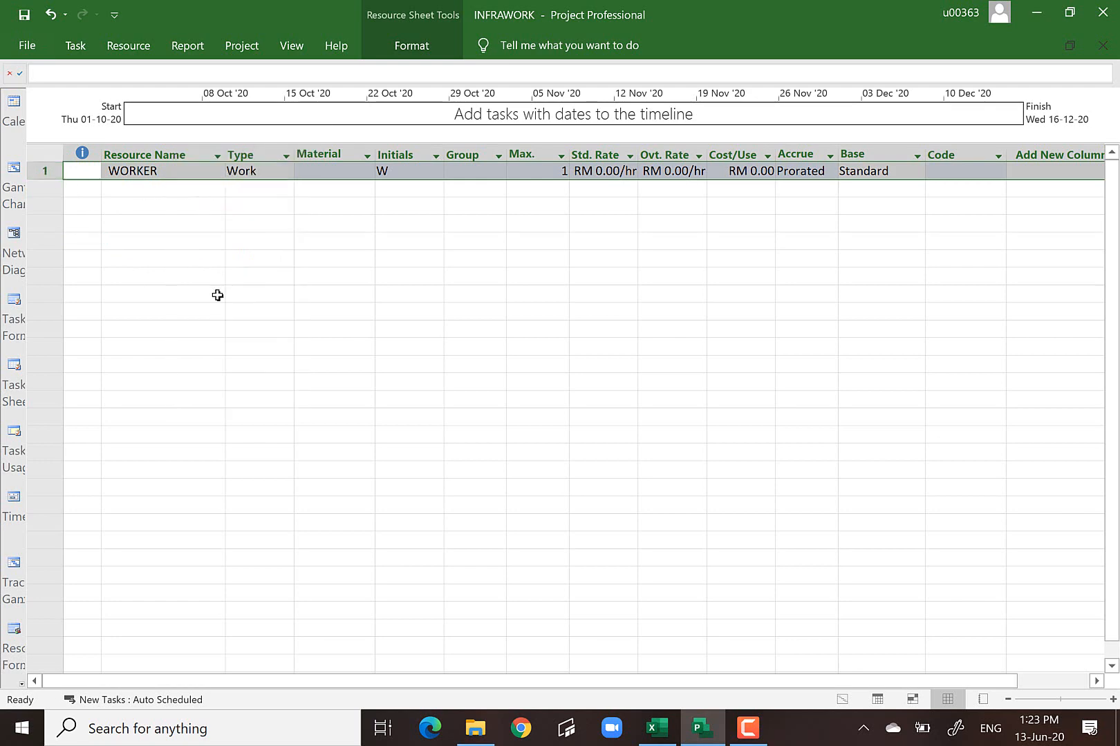
{"action": "left_click", "coordinate": [204, 290]}
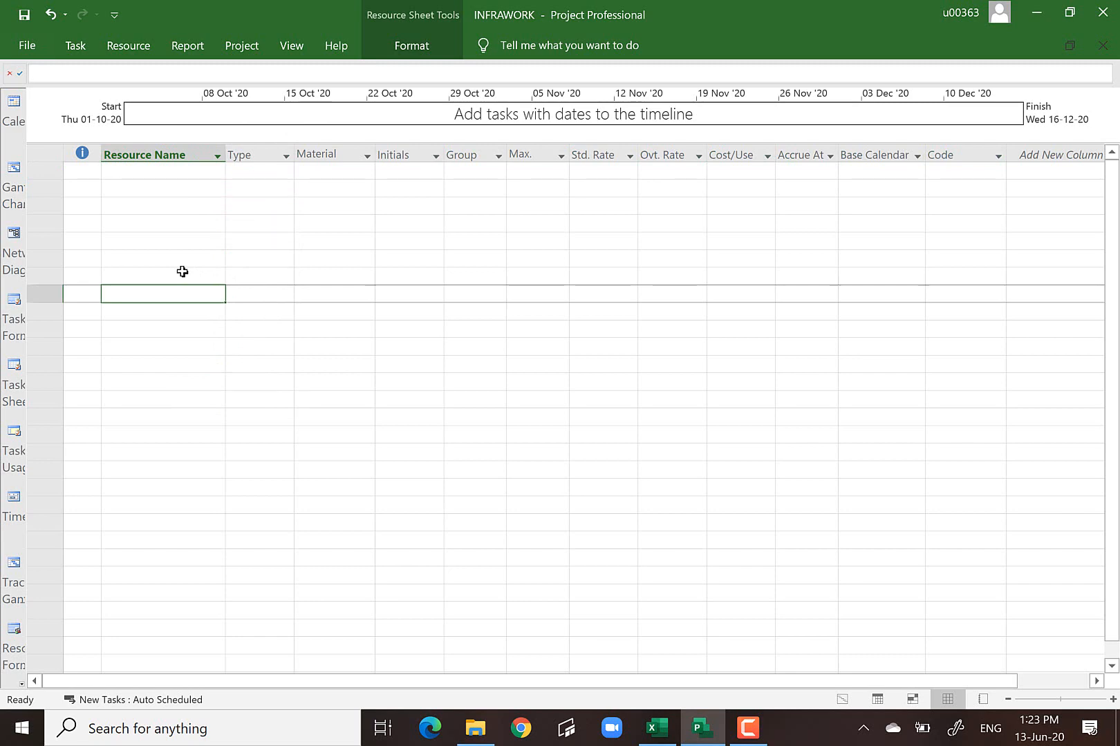
- Switch to the Tasklist workbook in Excel and copy all resource rows, Surveyor through Concrete, from its Resource Sheet worksheet
{"action": "left_click", "coordinate": [657, 738]}
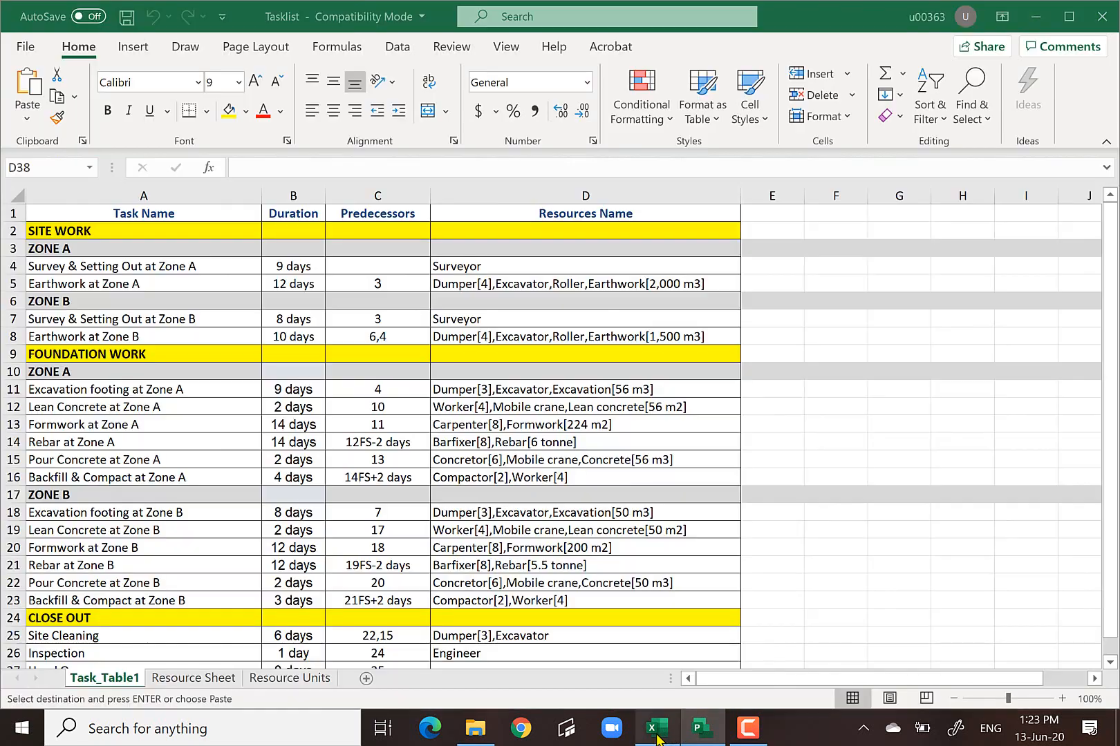
{"action": "left_click", "coordinate": [178, 680]}
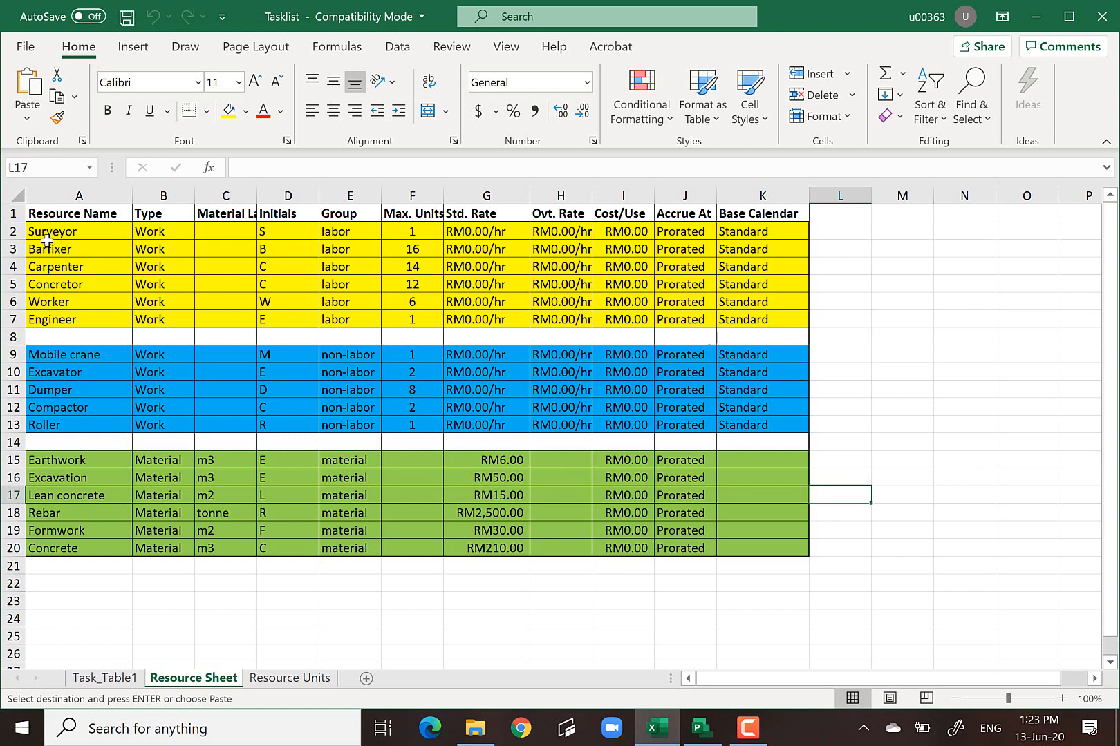
{"action": "left_click_drag", "start_coordinate": [40, 232], "coordinate": [783, 552]}
{"action": "right_click", "coordinate": [420, 254]}
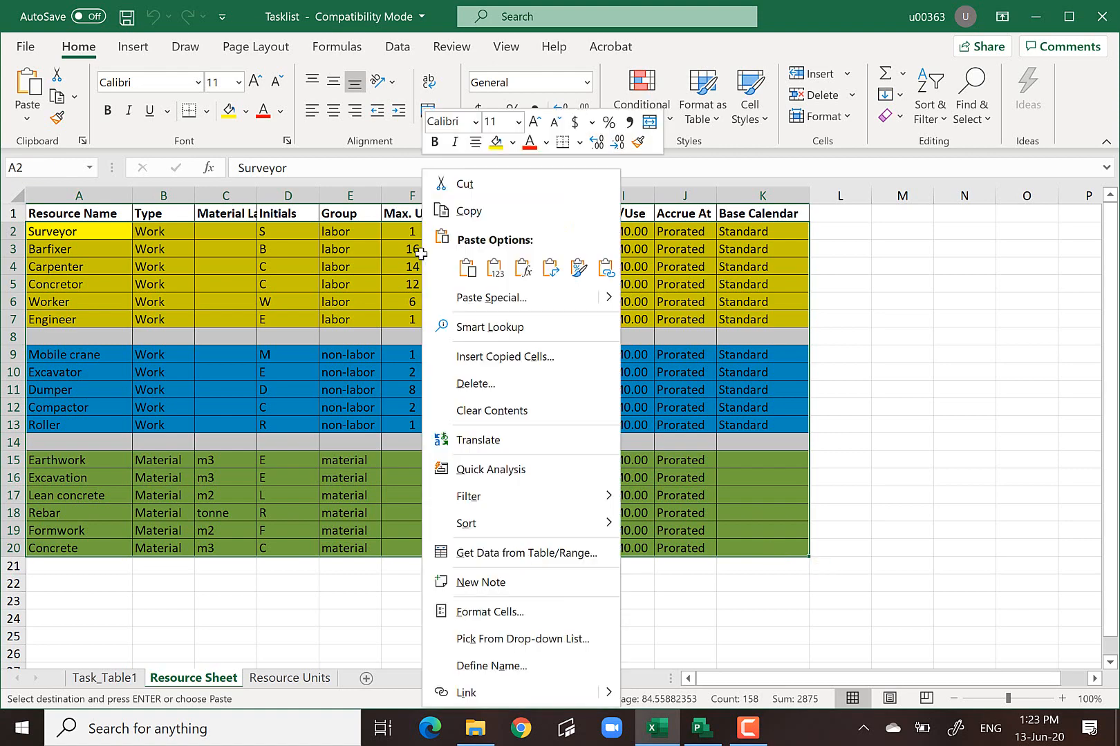
{"action": "left_click", "coordinate": [470, 212]}
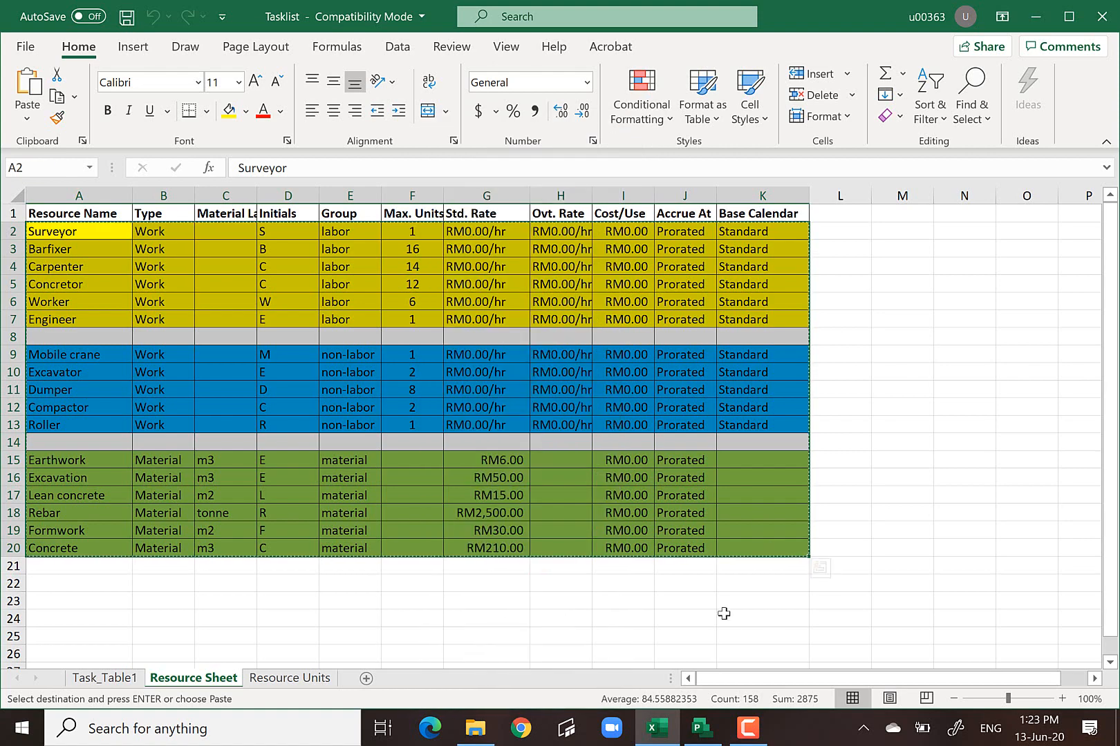
- Switch to Project and paste the copied resources from the first Resource Sheet row, continuing without error messages for the Standard Rate column
{"action": "left_click", "coordinate": [702, 728]}
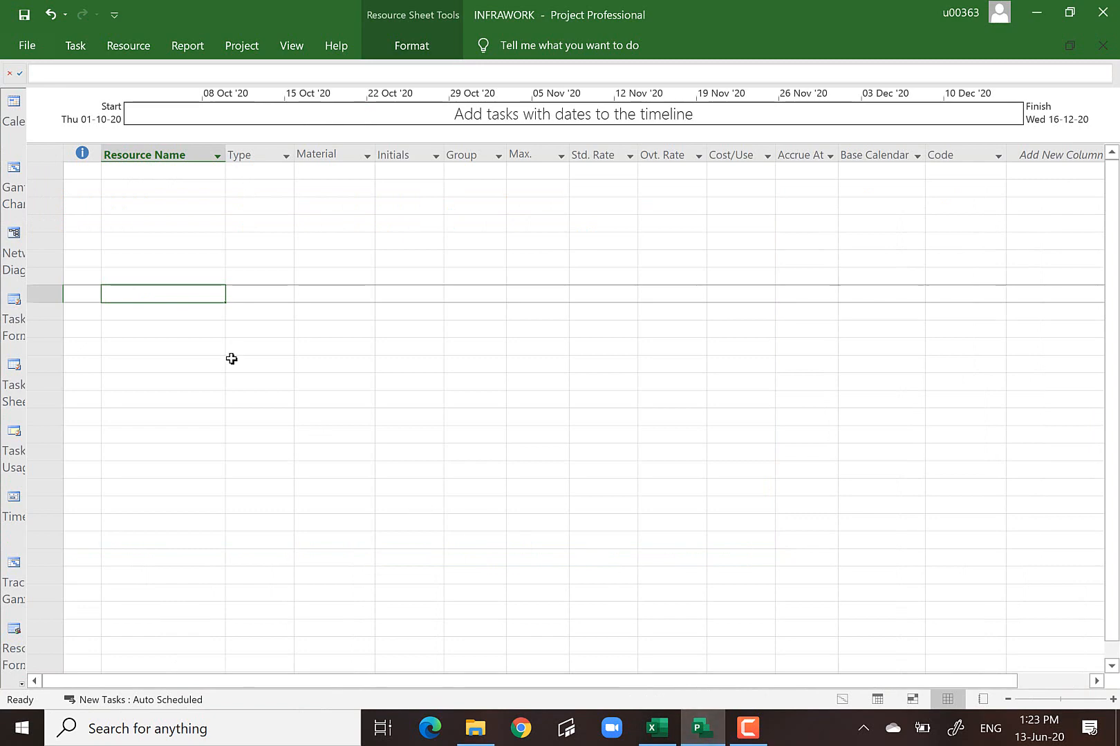
{"action": "left_click", "coordinate": [165, 172]}
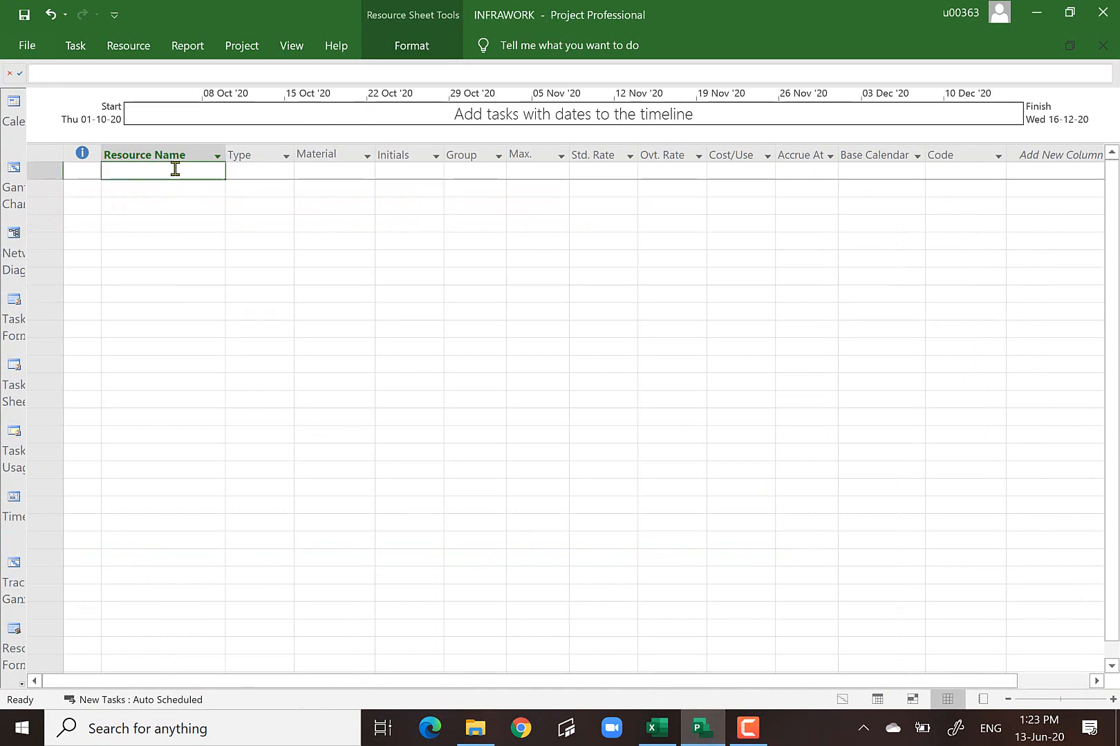
{"action": "right_click", "coordinate": [175, 169]}
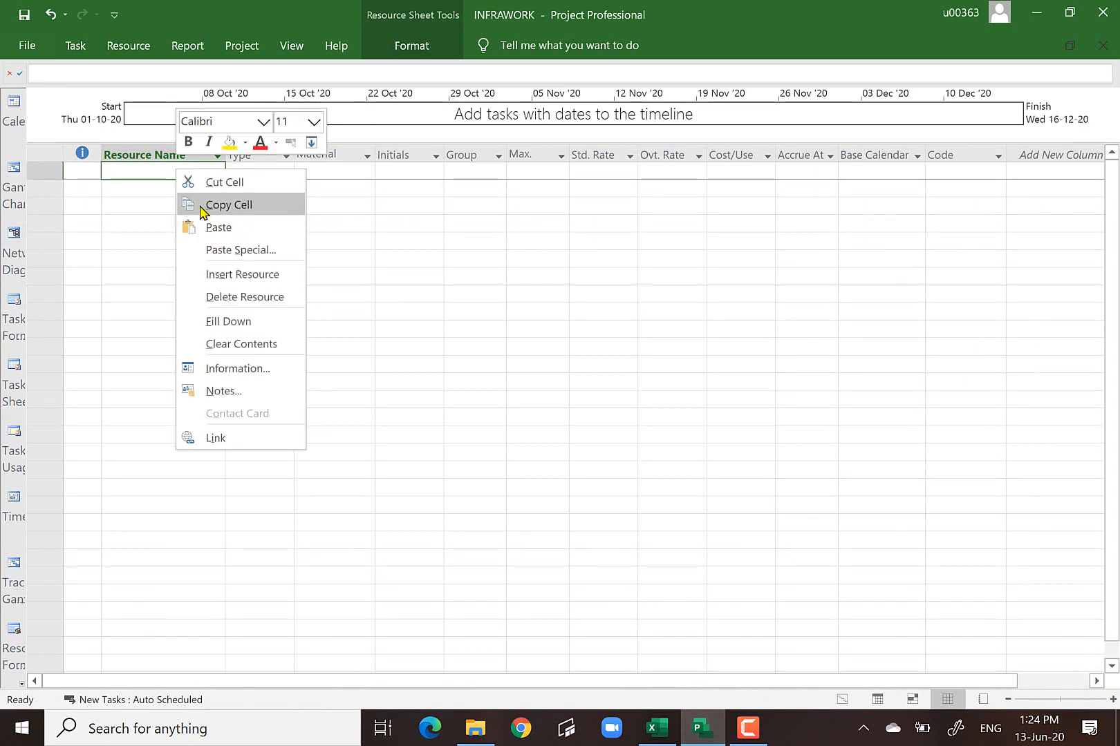
{"action": "left_click", "coordinate": [215, 226]}
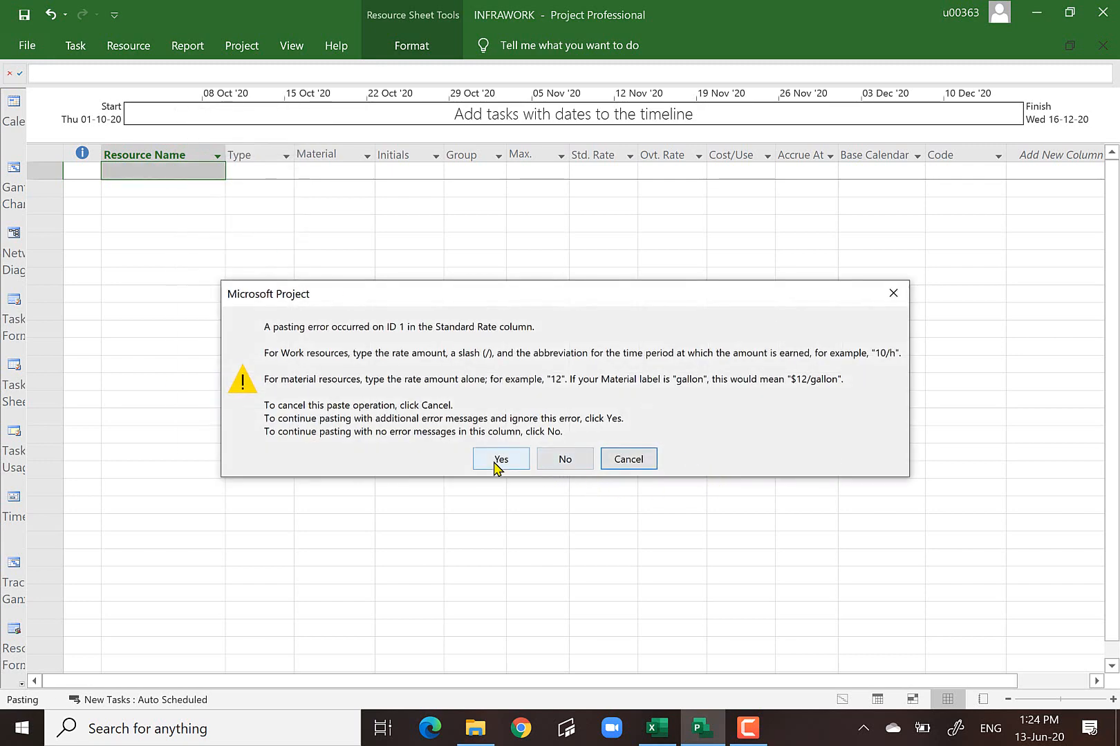
{"action": "left_click", "coordinate": [568, 464]}
{"action": "left_click", "coordinate": [606, 584]}
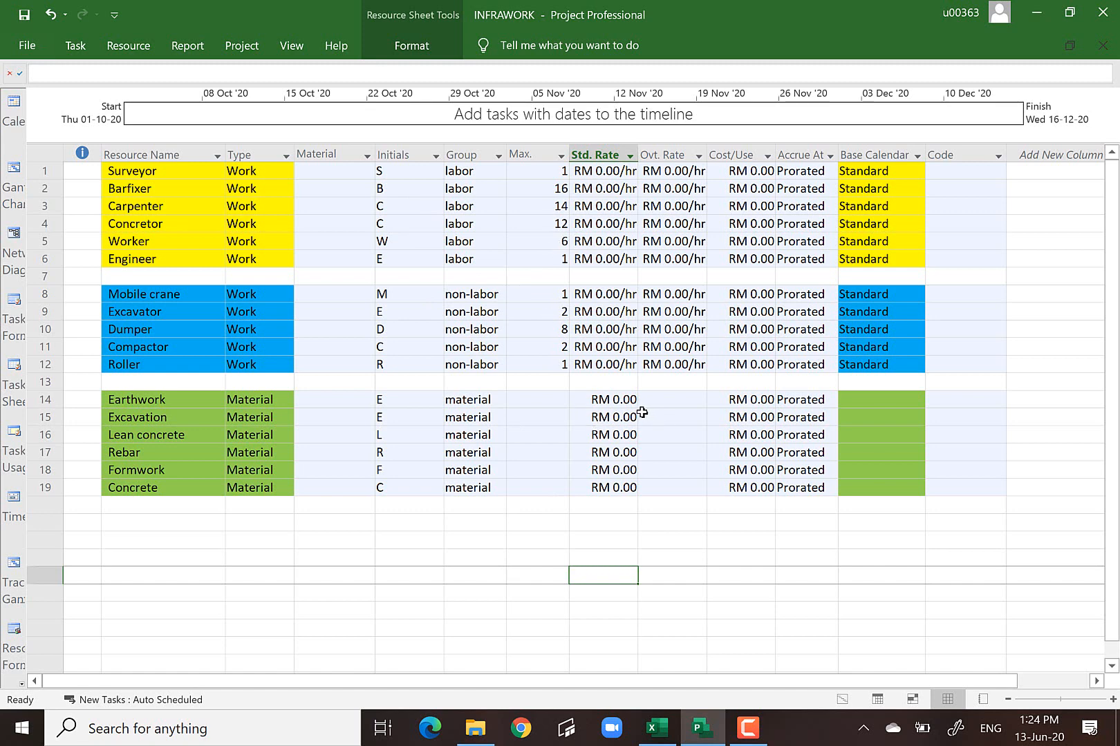
- Check the Material and Std. Rate cells of the material resources Earthwork through Concrete
{"action": "left_click_drag", "start_coordinate": [324, 401], "coordinate": [344, 490]}
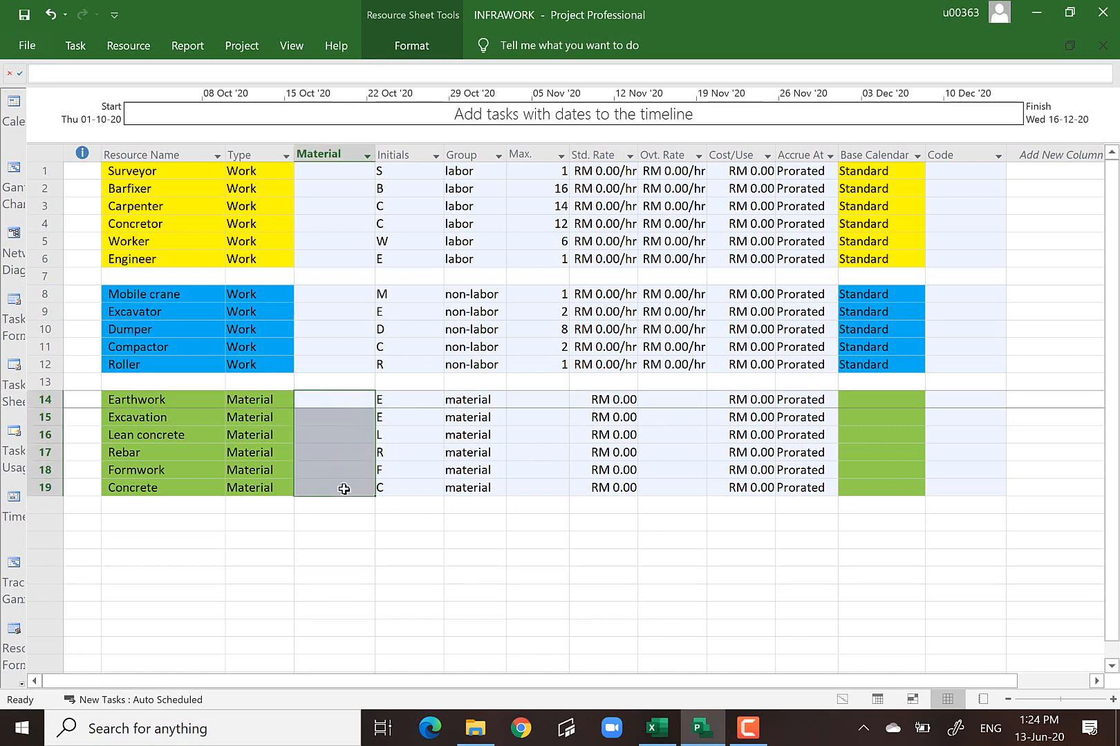
{"action": "left_click_drag", "start_coordinate": [620, 401], "coordinate": [620, 484]}
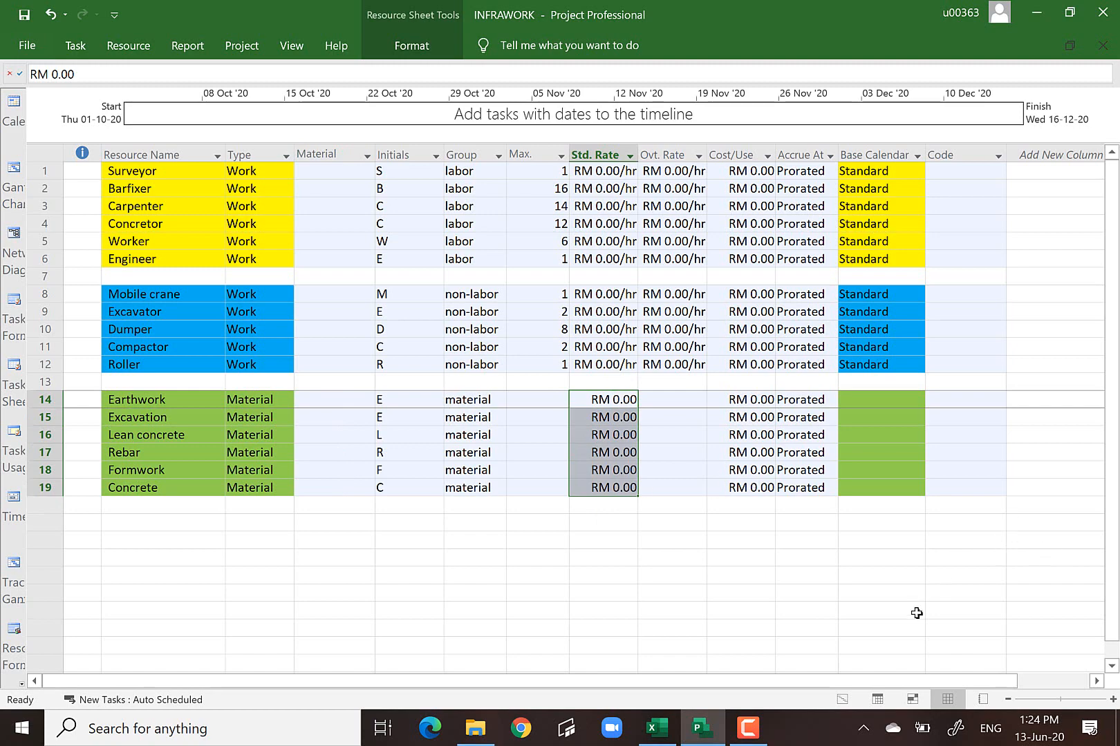
{"action": "left_click", "coordinate": [657, 731]}
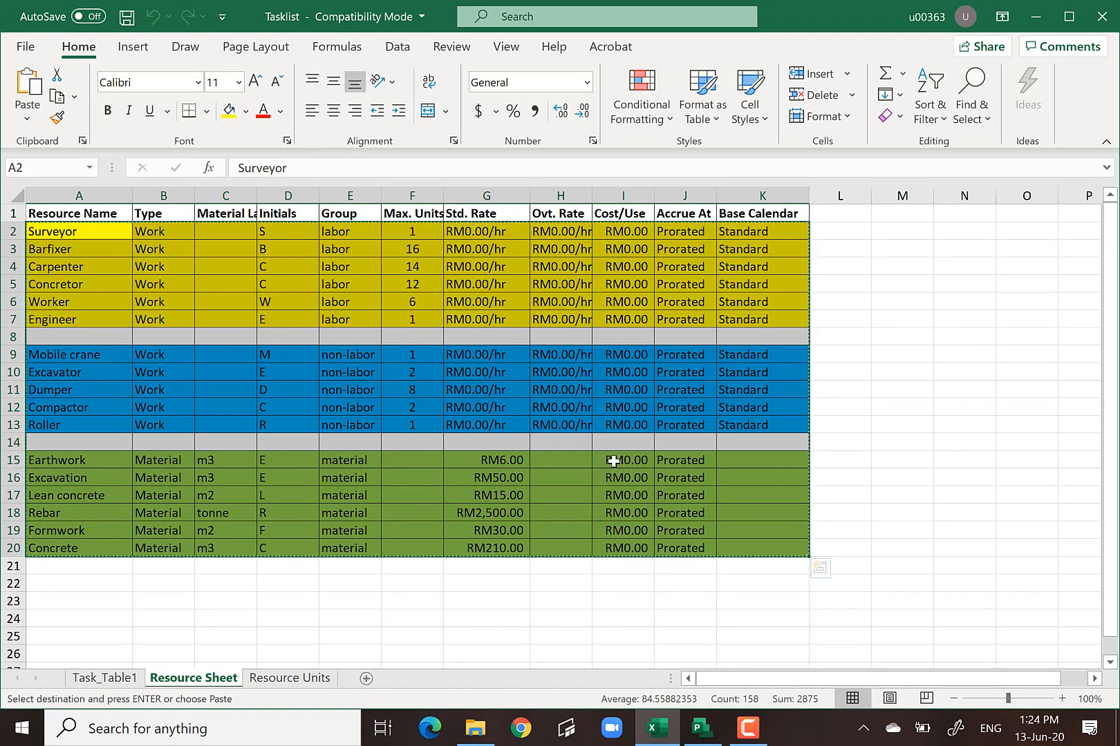
{"action": "left_click_drag", "start_coordinate": [612, 459], "coordinate": [705, 546]}
{"action": "right_click", "coordinate": [682, 478]}
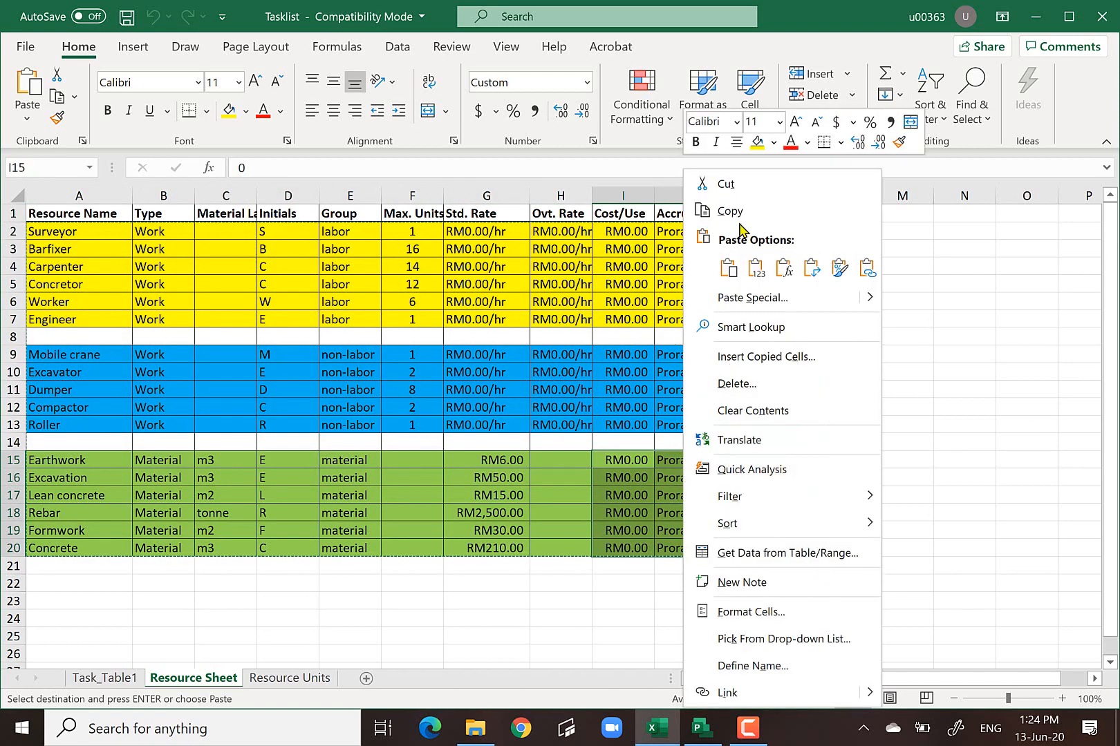
{"action": "left_click", "coordinate": [728, 268]}
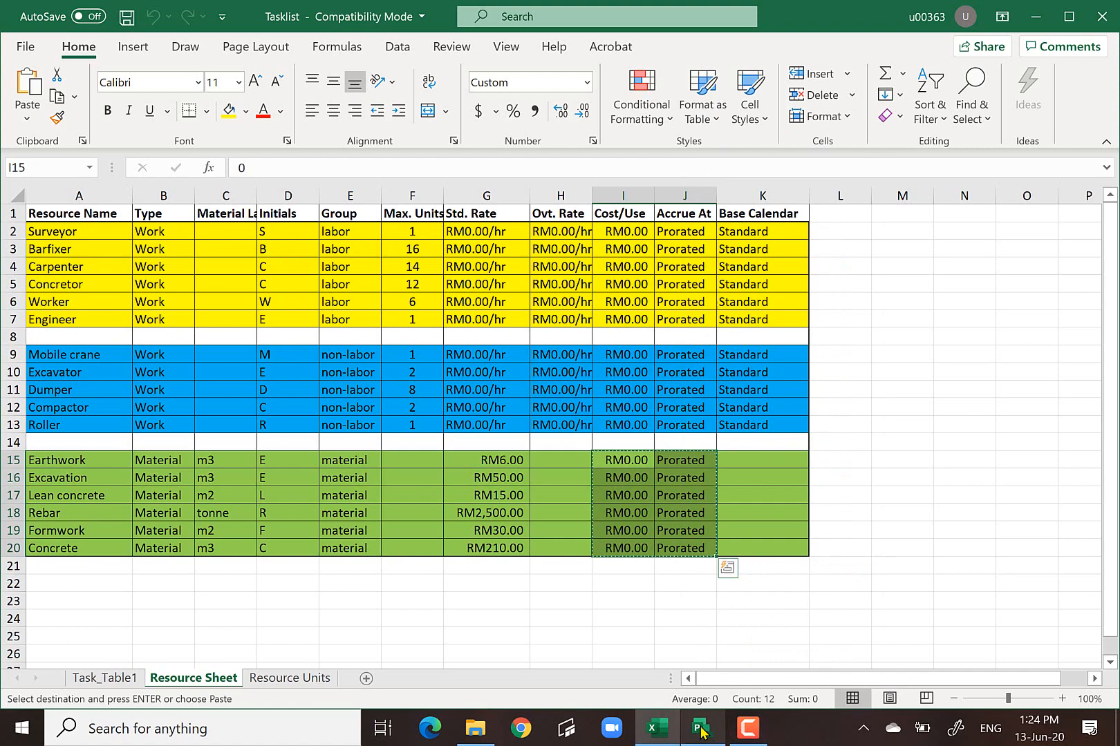
{"action": "mouse_move", "coordinate": [719, 734]}
{"action": "left_click", "coordinate": [708, 660]}
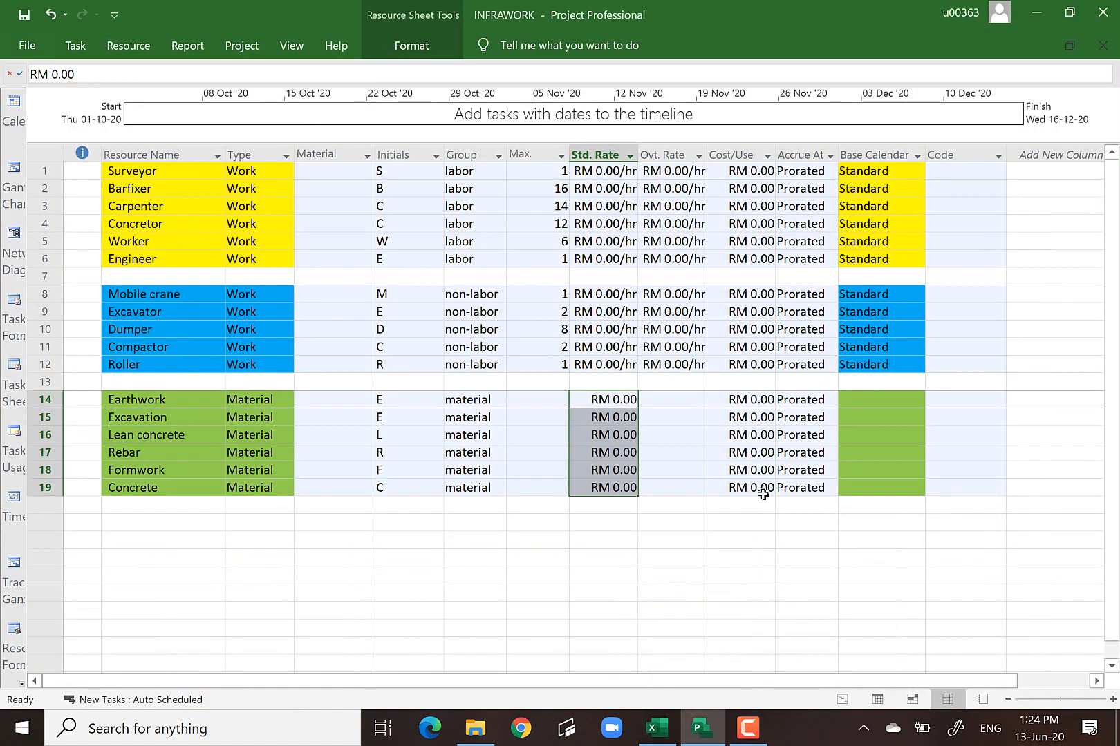
{"action": "left_click", "coordinate": [738, 604]}
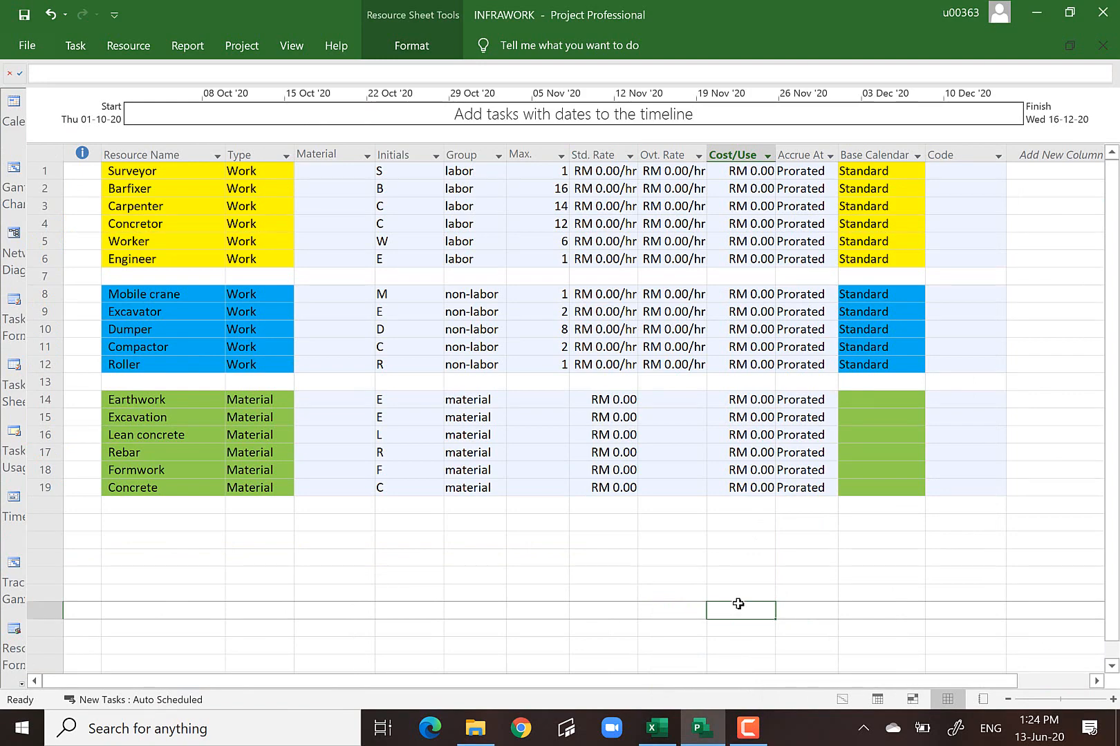
- Try to copy the Std. Rate values of Earthwork through Concrete from the Excel worksheet into the same resources' Std. Rate cells in Project
{"action": "left_click", "coordinate": [656, 728]}
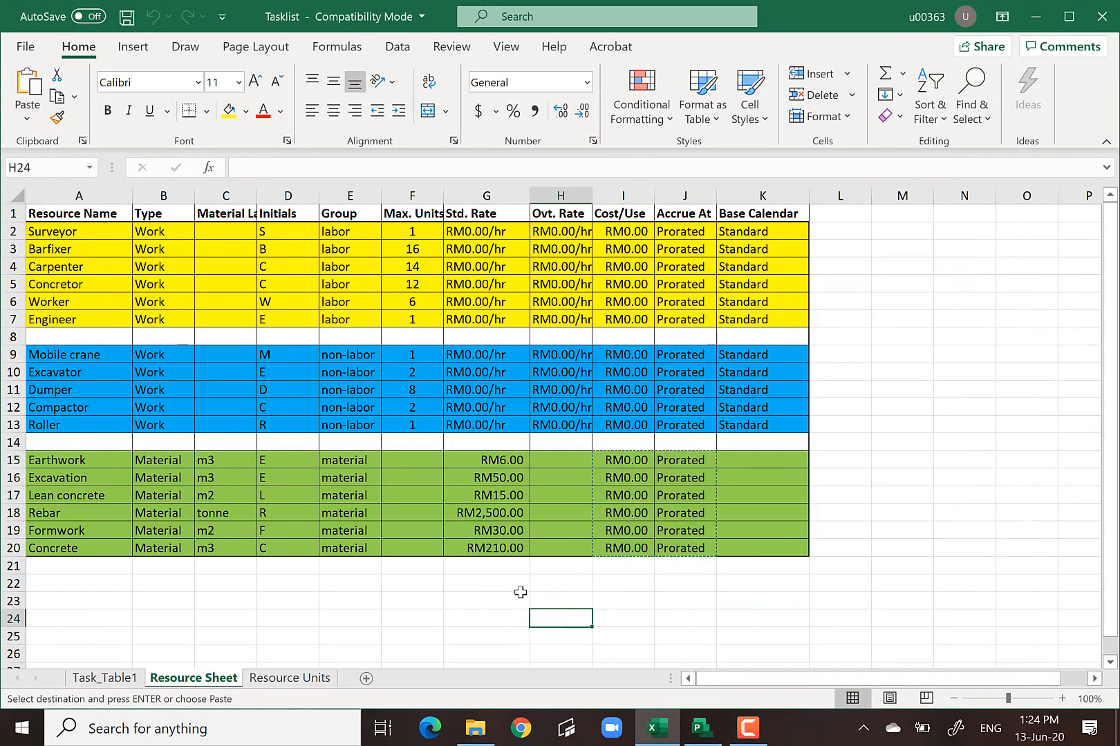
{"action": "left_click_drag", "start_coordinate": [488, 461], "coordinate": [509, 544]}
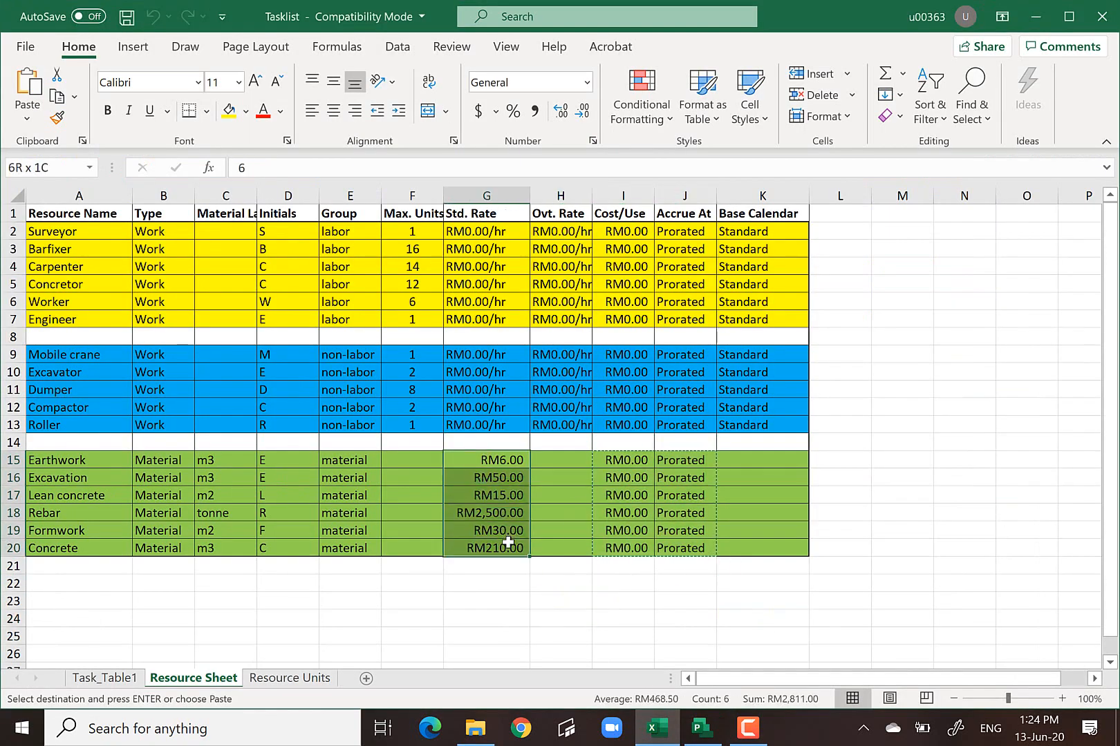
{"action": "right_click", "coordinate": [499, 497]}
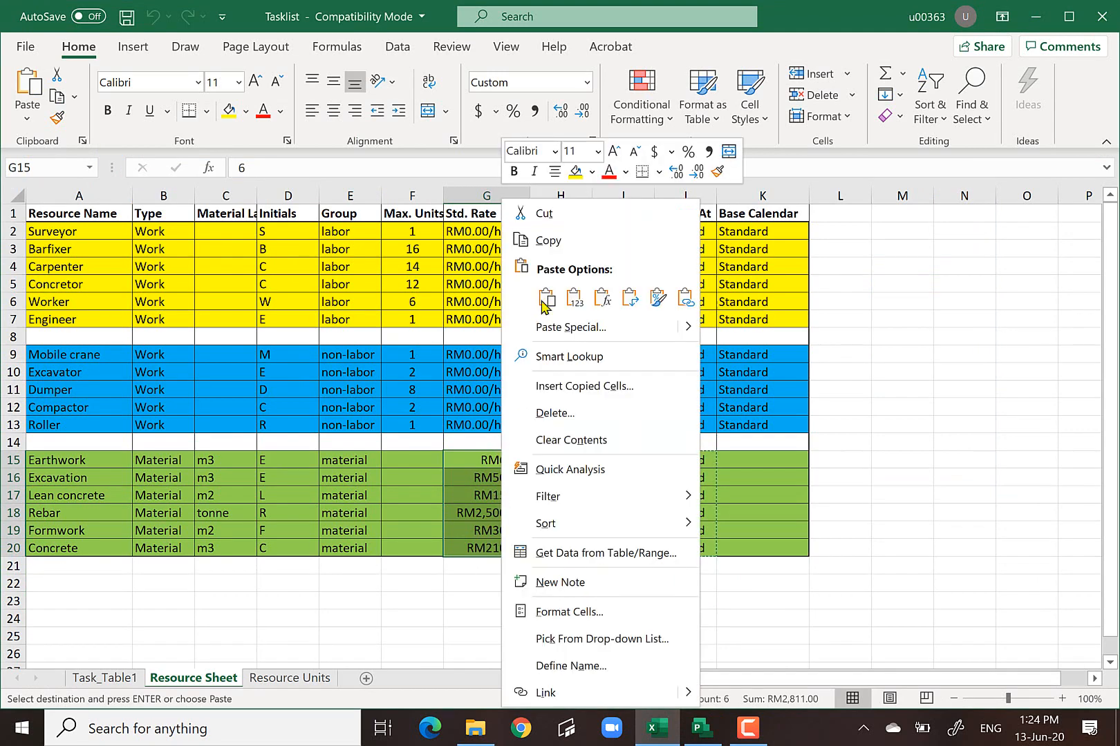
{"action": "left_click", "coordinate": [548, 241]}
{"action": "left_click", "coordinate": [703, 727]}
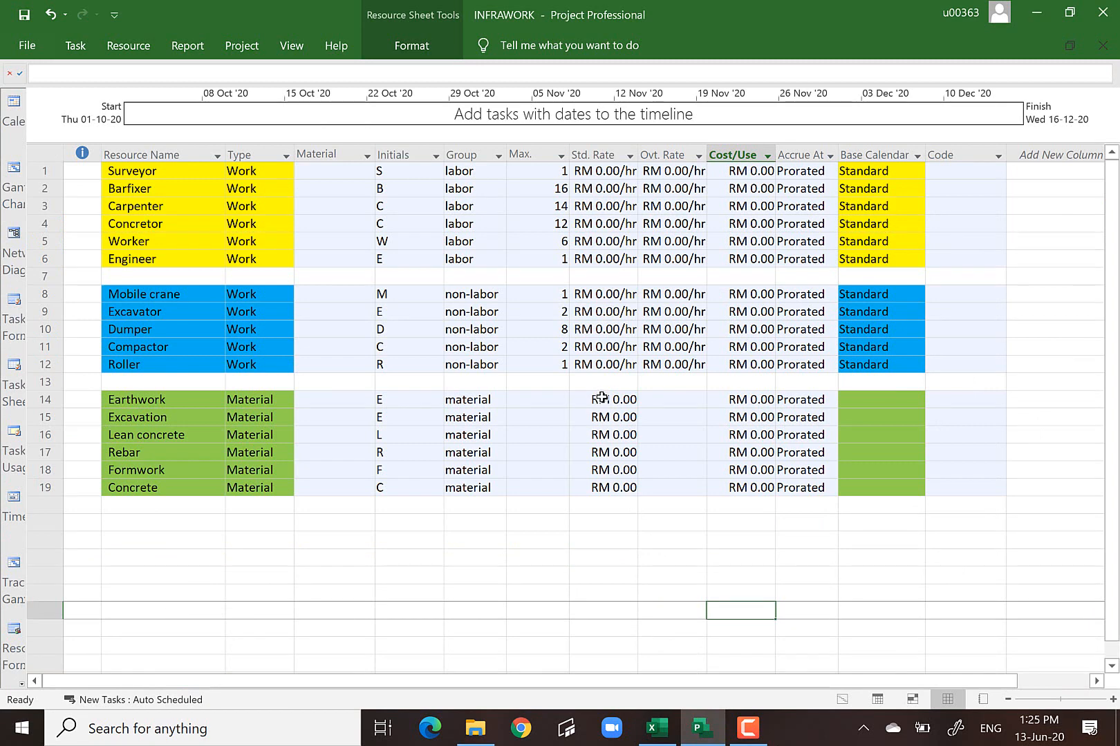
{"action": "left_click_drag", "start_coordinate": [602, 398], "coordinate": [611, 485]}
{"action": "right_click", "coordinate": [608, 484]}
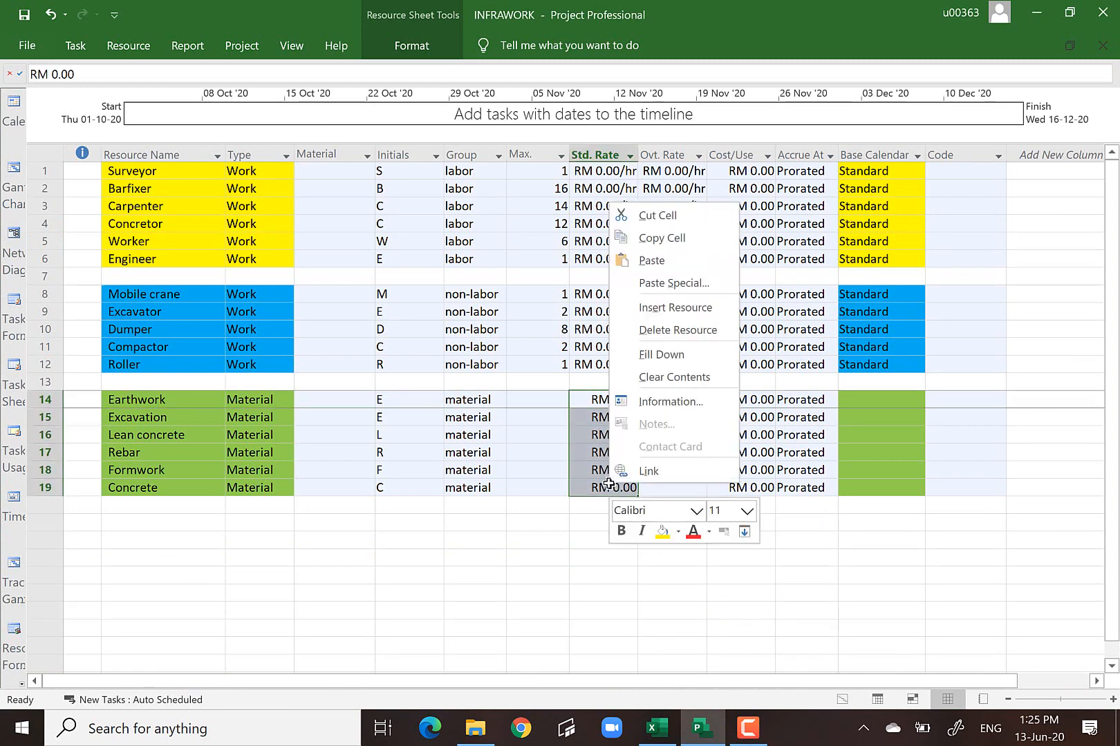
{"action": "left_click", "coordinate": [653, 262]}
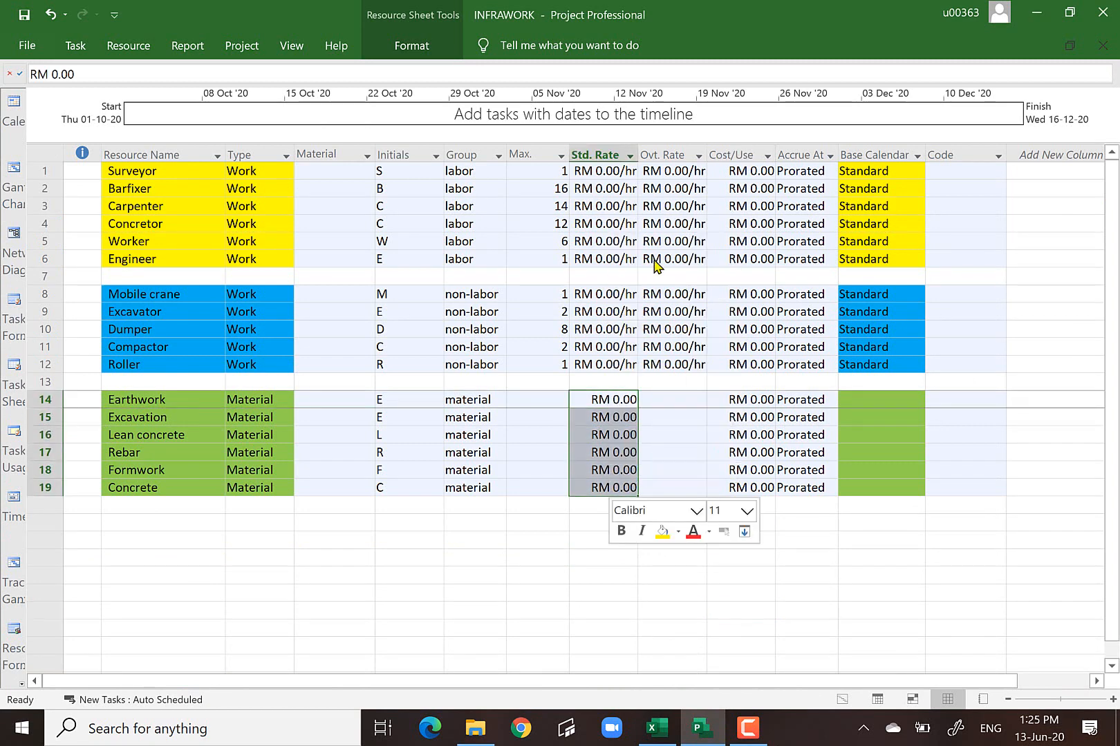
{"action": "left_click", "coordinate": [634, 578]}
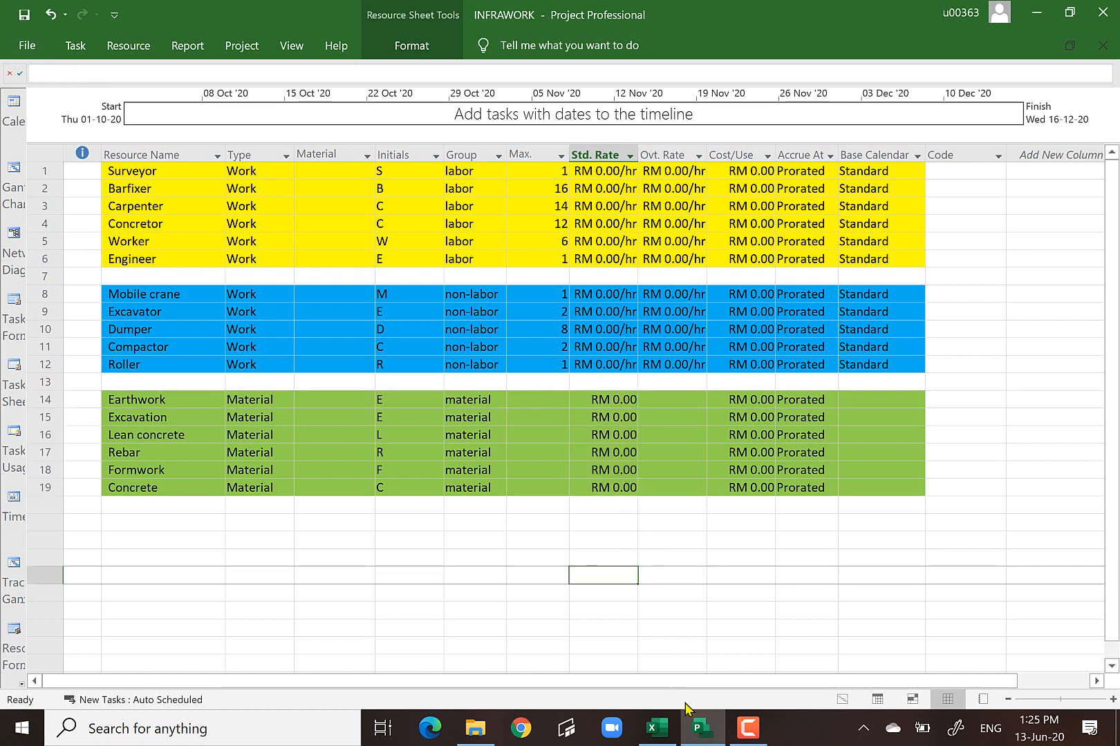
- Copy the material labels (m3, m2, tonne) of Earthwork through Concrete from the Excel worksheet into Project's Material column, starting at Earthwork
{"action": "left_click", "coordinate": [657, 728]}
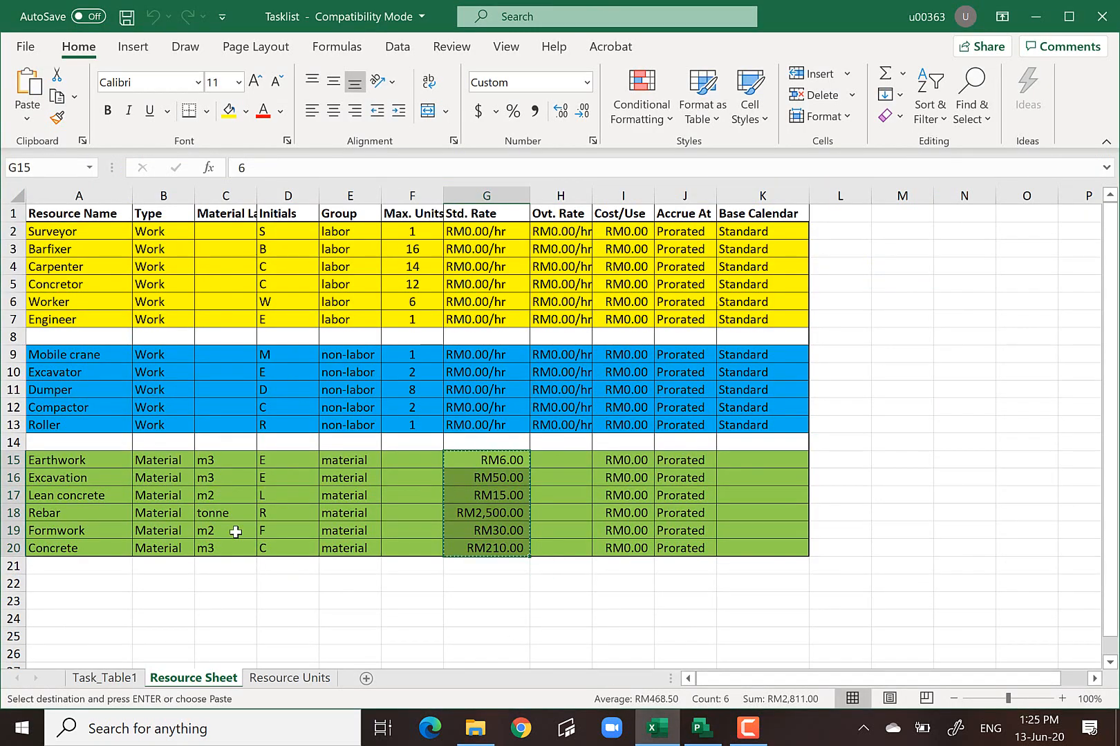
{"action": "left_click_drag", "start_coordinate": [211, 460], "coordinate": [233, 548]}
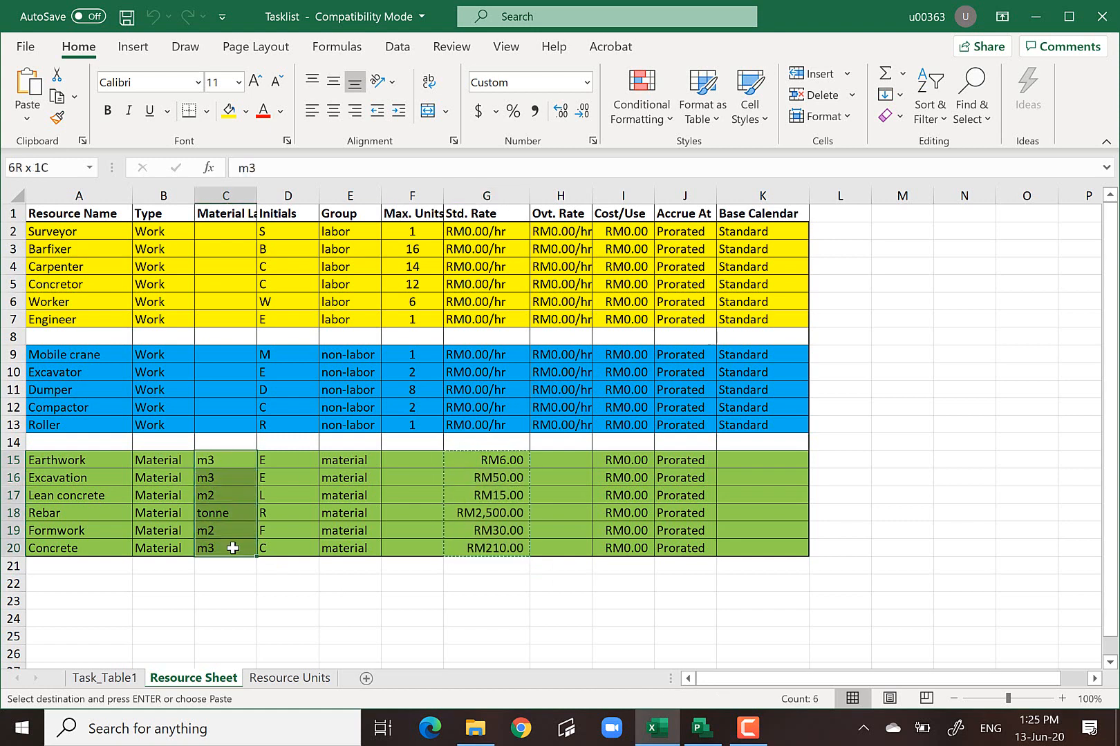
{"action": "right_click", "coordinate": [229, 459]}
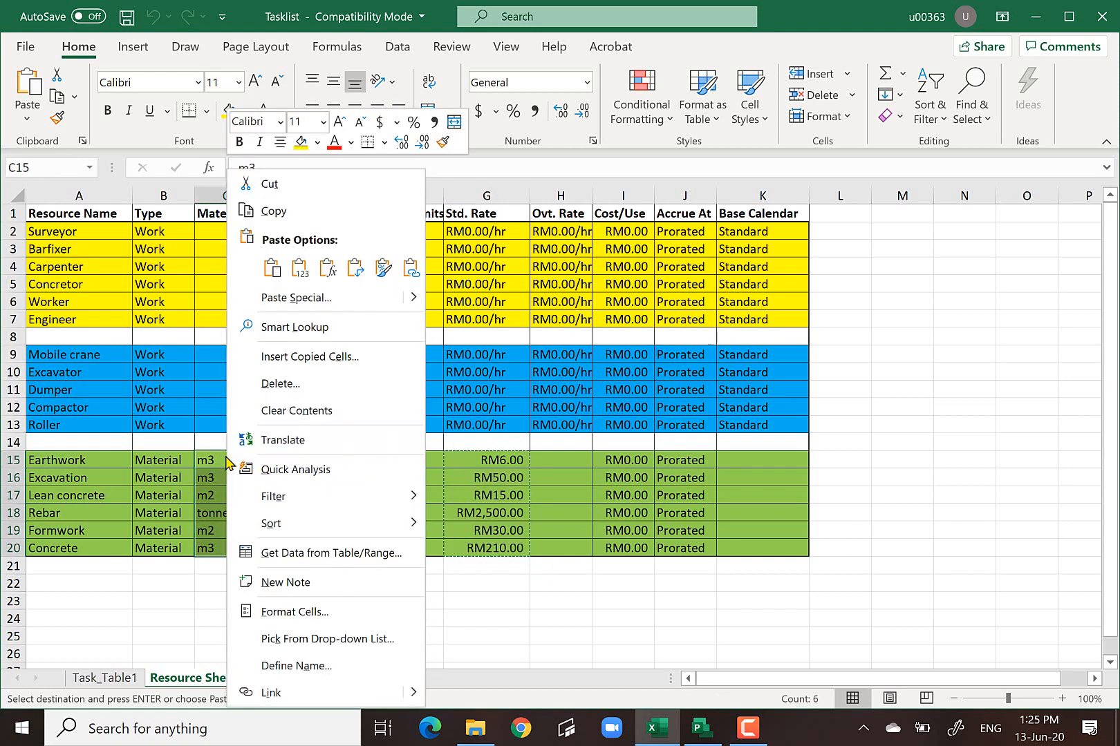
{"action": "left_click", "coordinate": [270, 210]}
{"action": "left_click", "coordinate": [703, 737]}
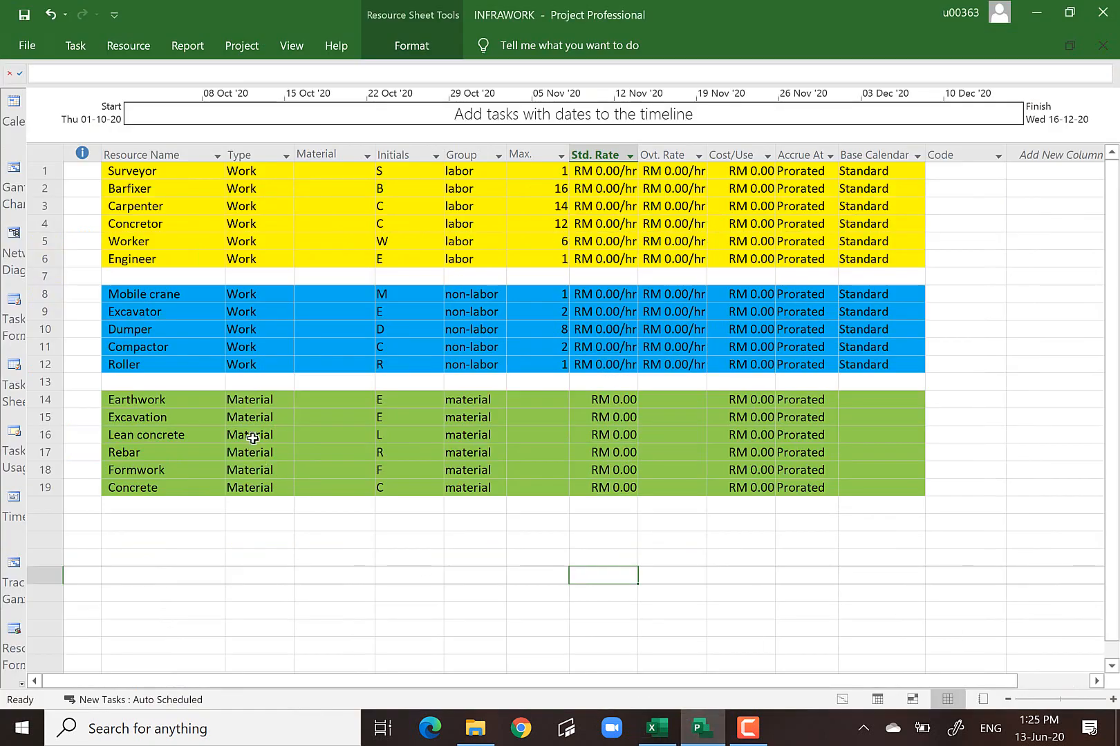
{"action": "left_click", "coordinate": [319, 398]}
{"action": "right_click", "coordinate": [318, 398]}
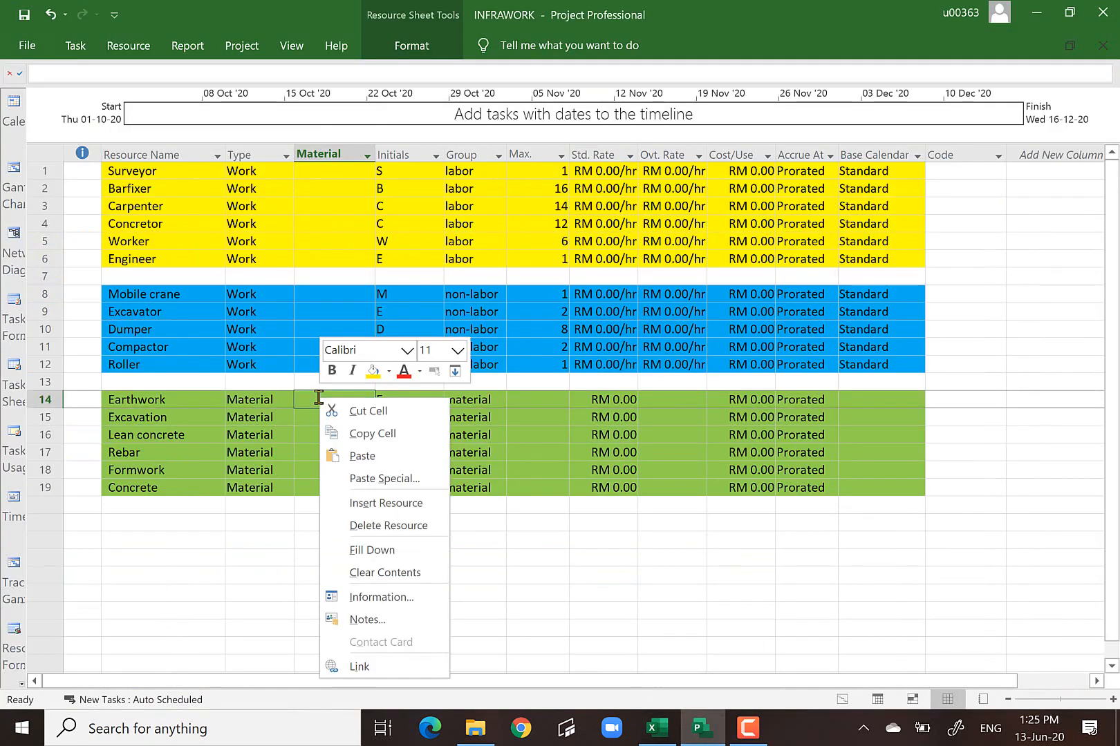
{"action": "left_click", "coordinate": [370, 476]}
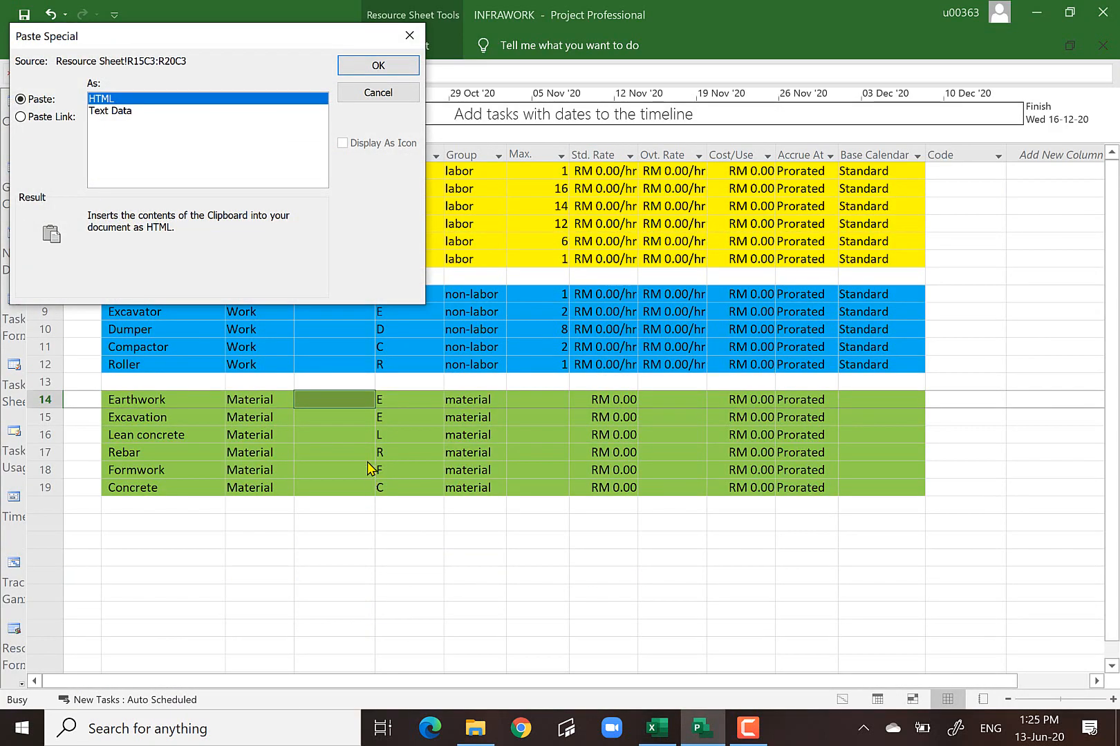
{"action": "left_click", "coordinate": [374, 93]}
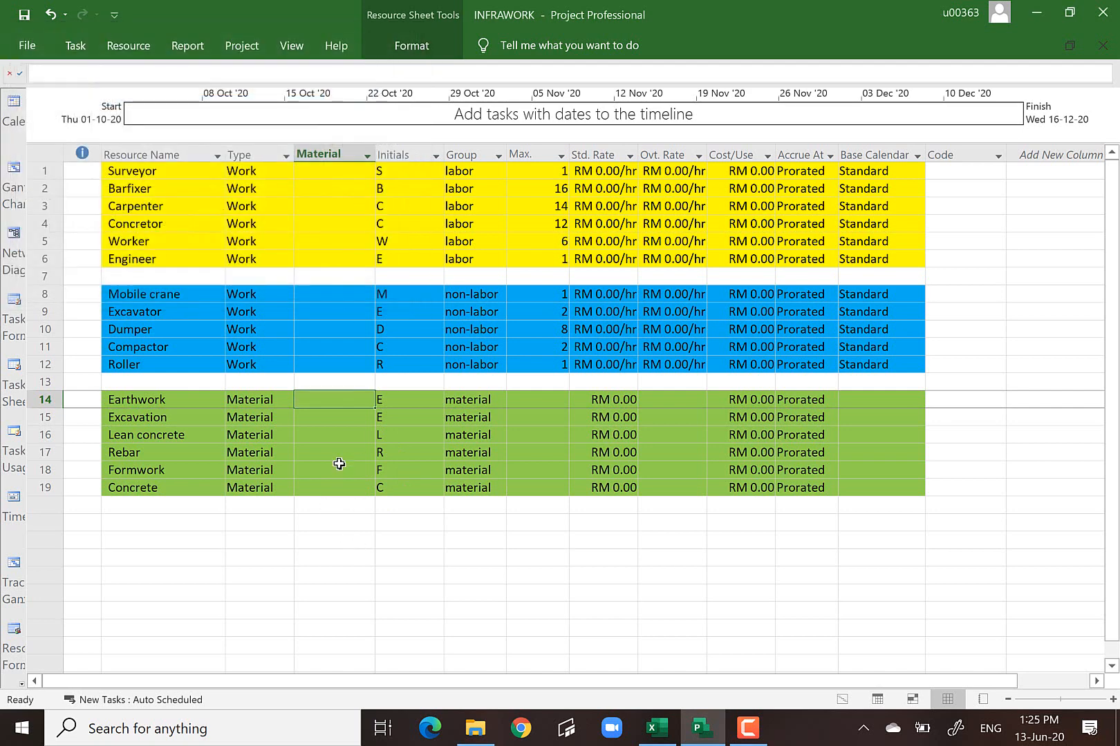
{"action": "left_click", "coordinate": [448, 576]}
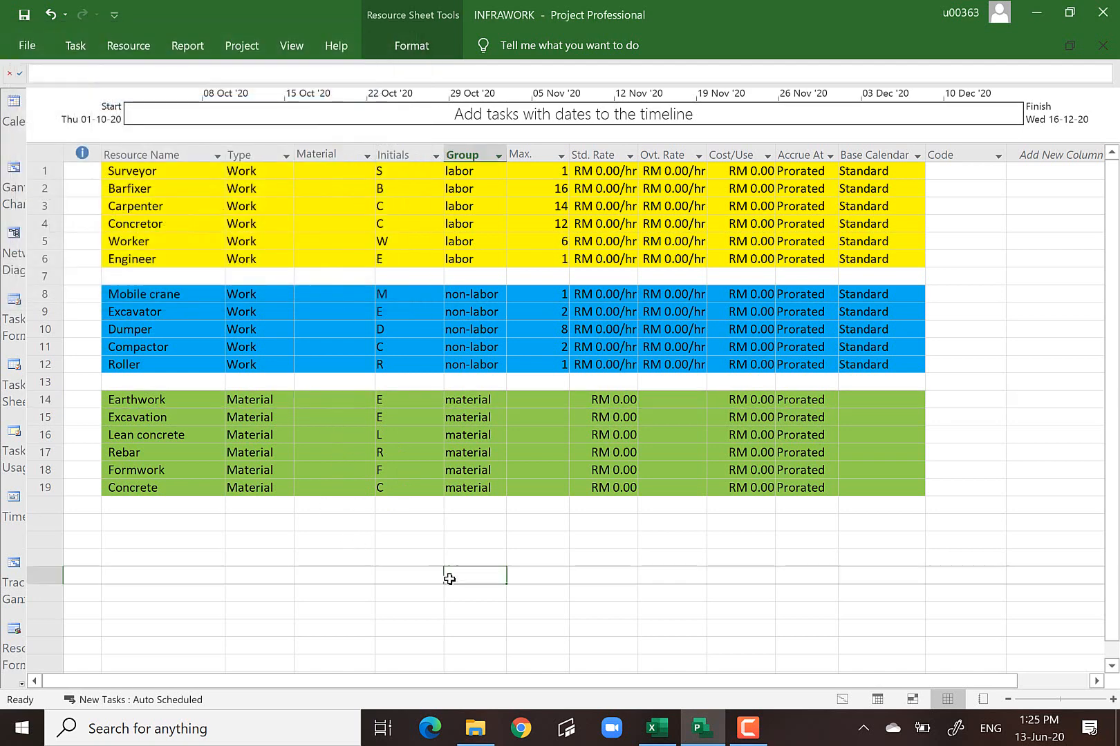
- Enter m3 as the material label for the Earthwork and Excavation resources
{"action": "left_click", "coordinate": [329, 402]}
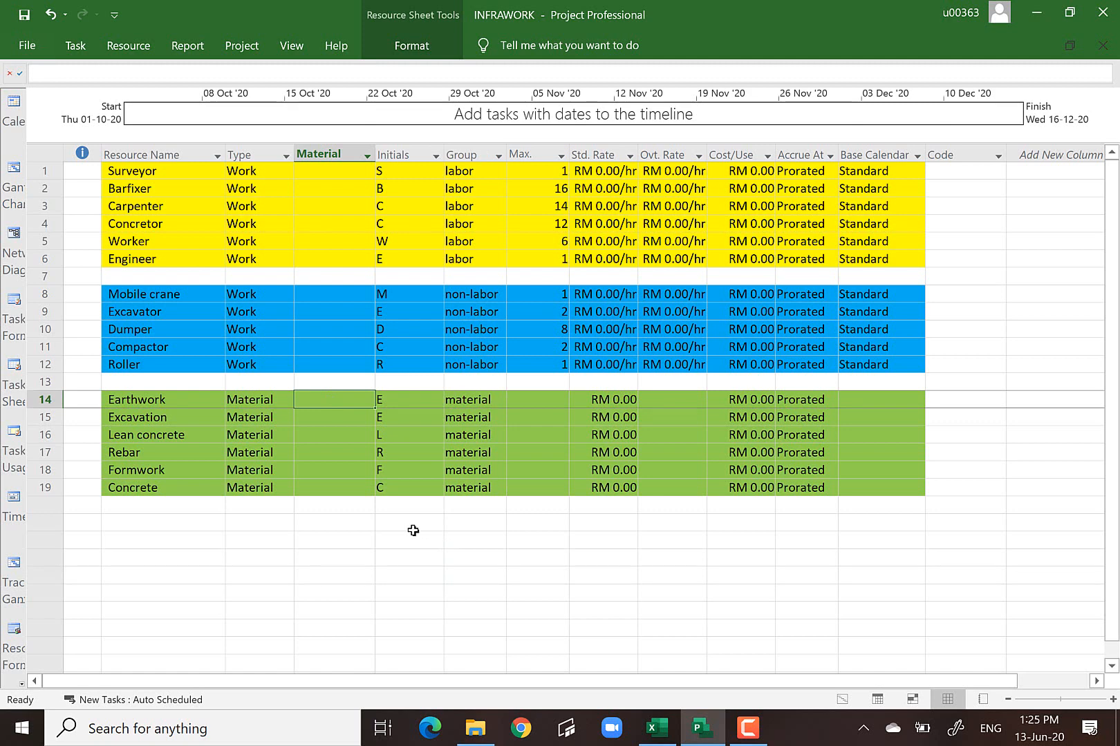
{"action": "type", "text": "m3"}
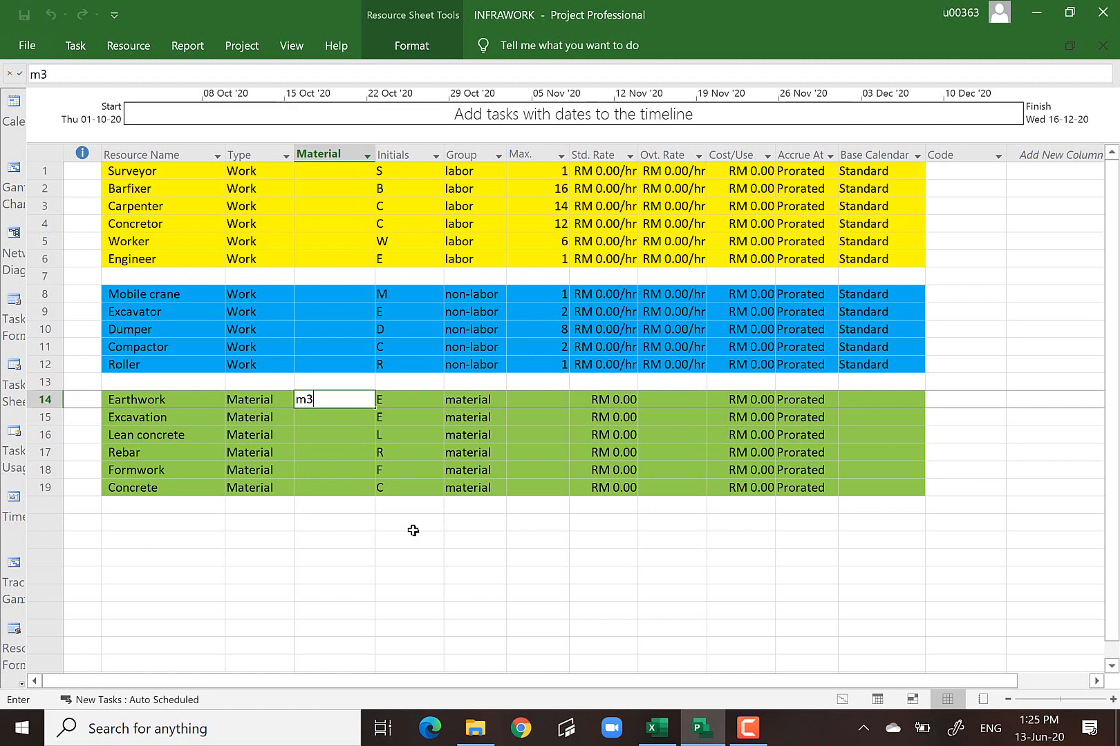
{"action": "key", "text": "Return"}
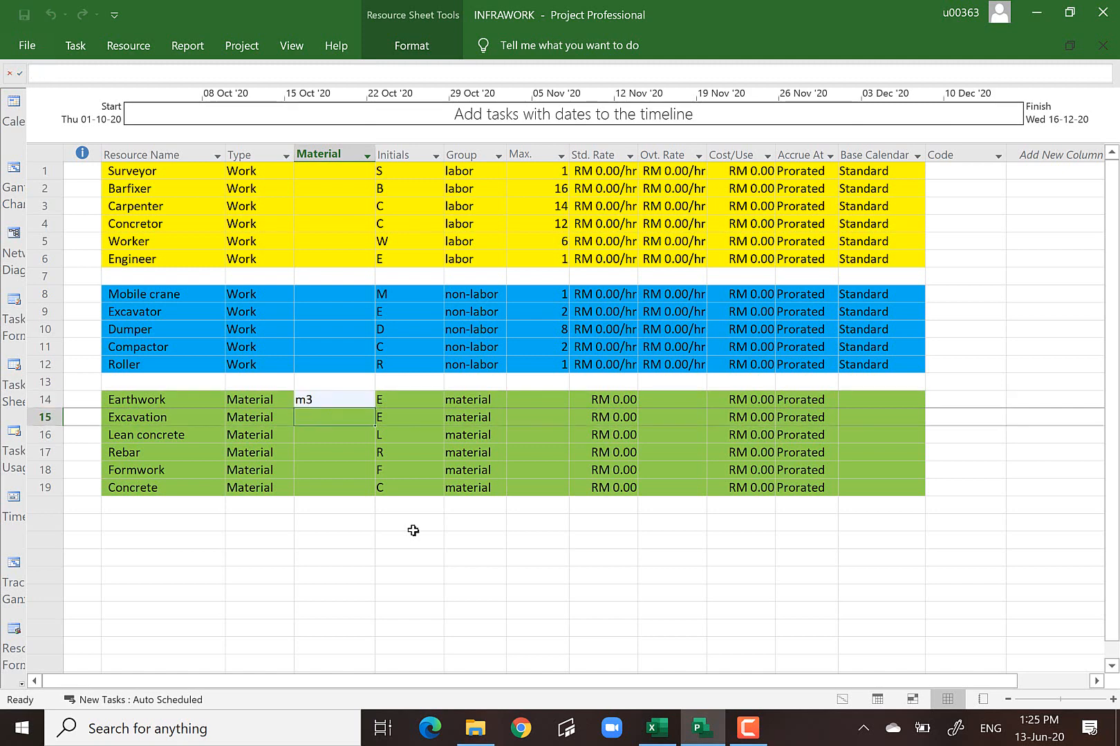
{"action": "type", "text": "m3"}
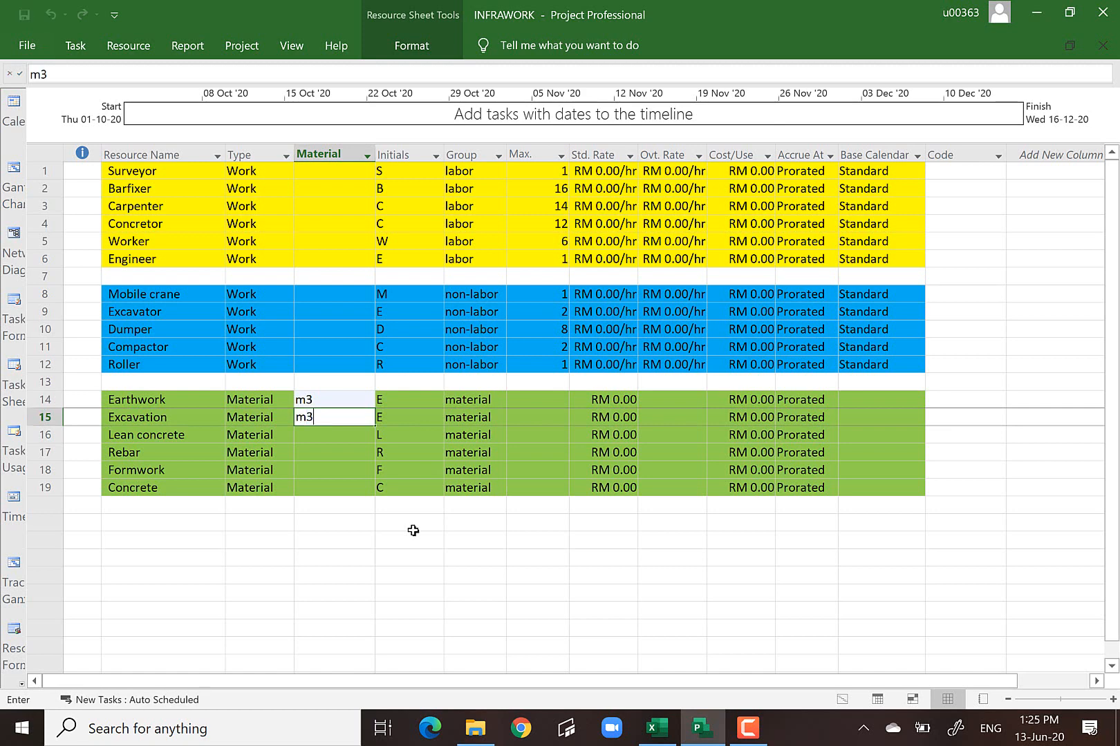
{"action": "key", "text": "Return"}
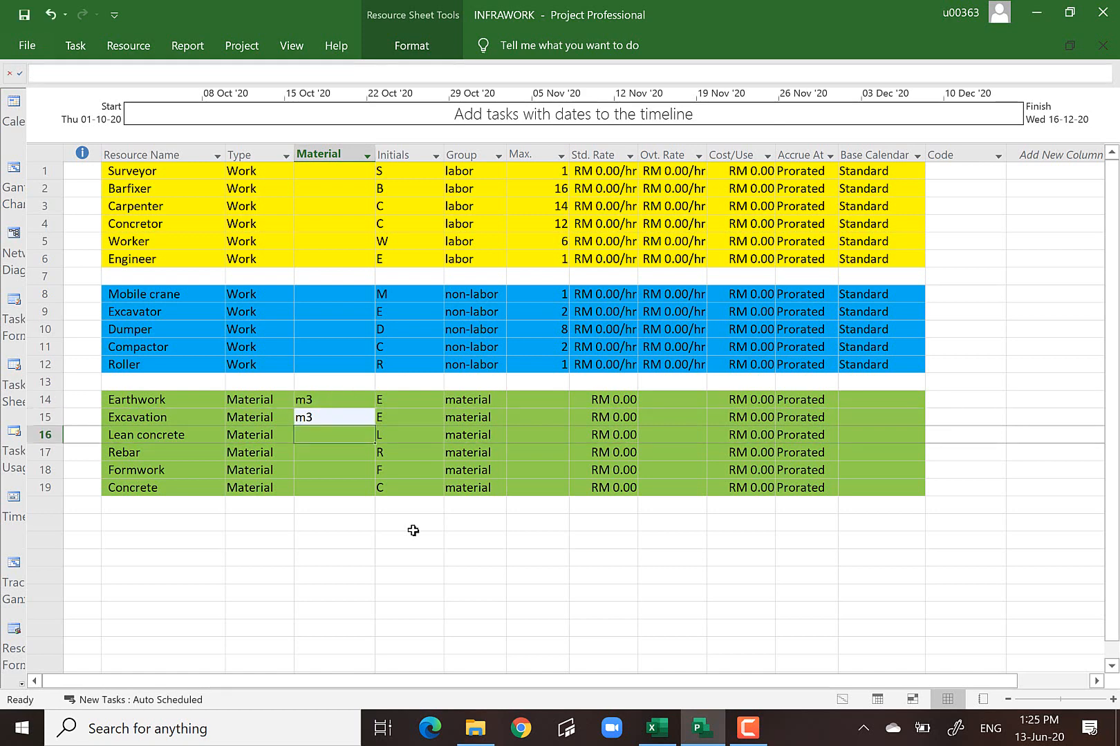
- Set the Lean concrete material label to m2, checking the unit against the Resource Sheet in the Excel Tasklist workbook
{"action": "type", "text": "m3"}
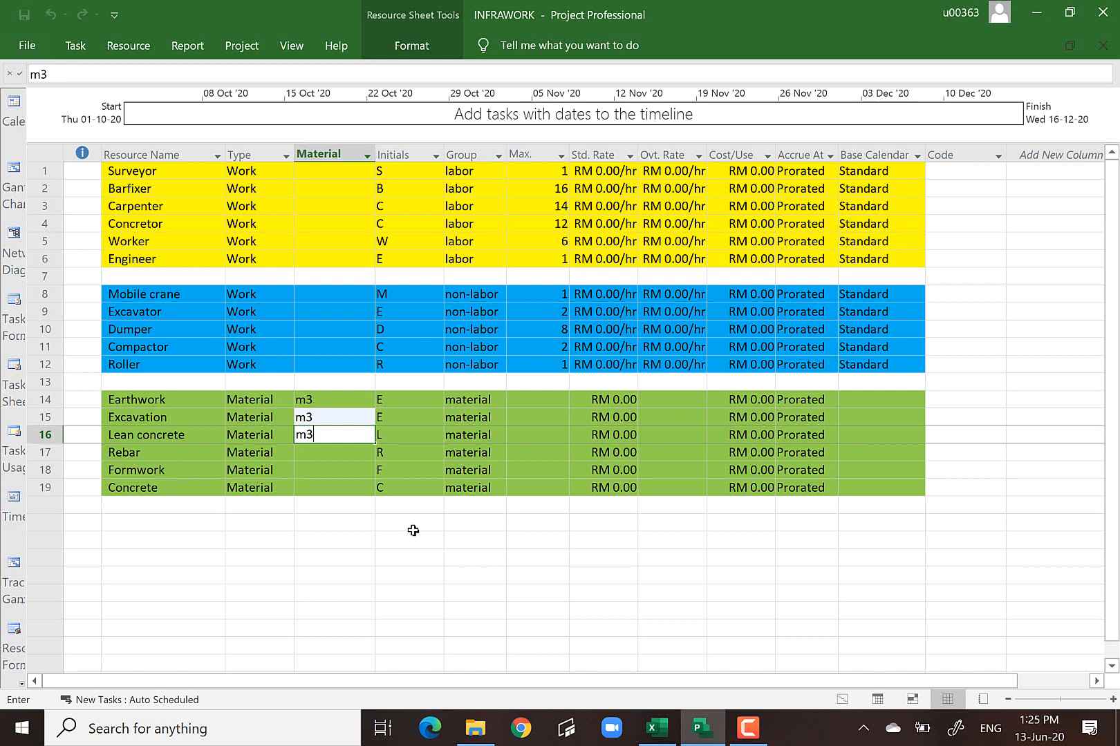
{"action": "left_click", "coordinate": [653, 733]}
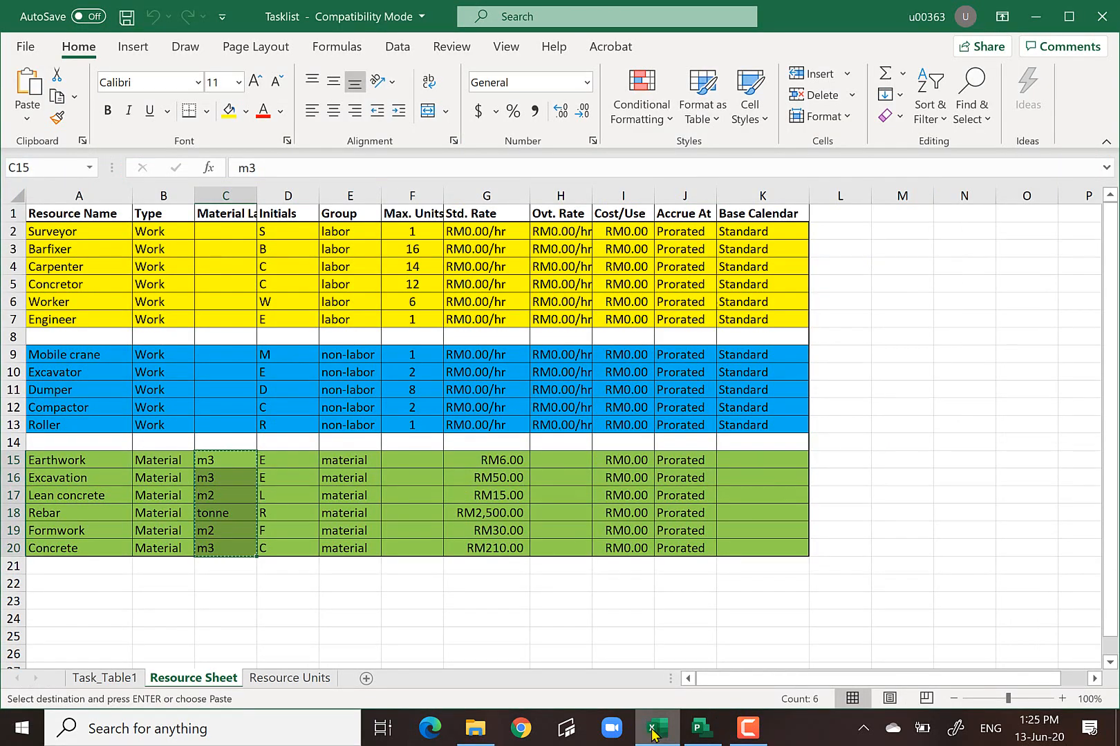
{"action": "left_click", "coordinate": [700, 732]}
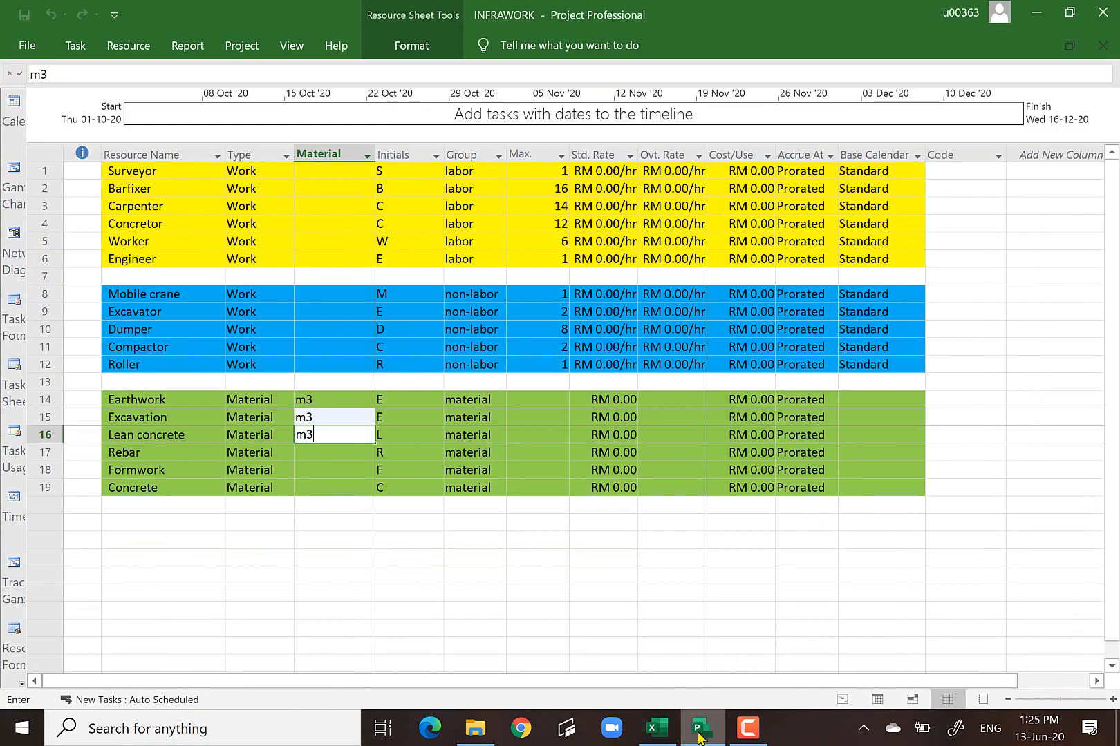
{"action": "left_click", "coordinate": [338, 441]}
{"action": "type", "text": "m2"}
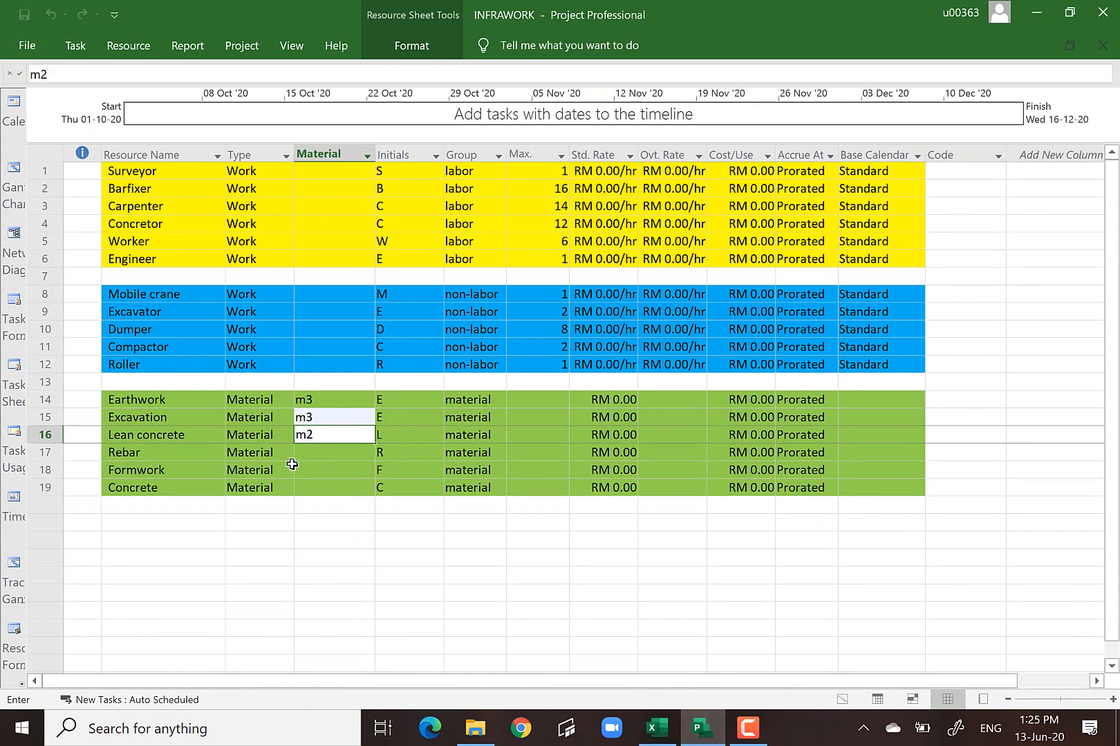
- Fill in the remaining material labels: tonne for Rebar, m2 for Formwork and m3 for Concrete
{"action": "left_click", "coordinate": [322, 454]}
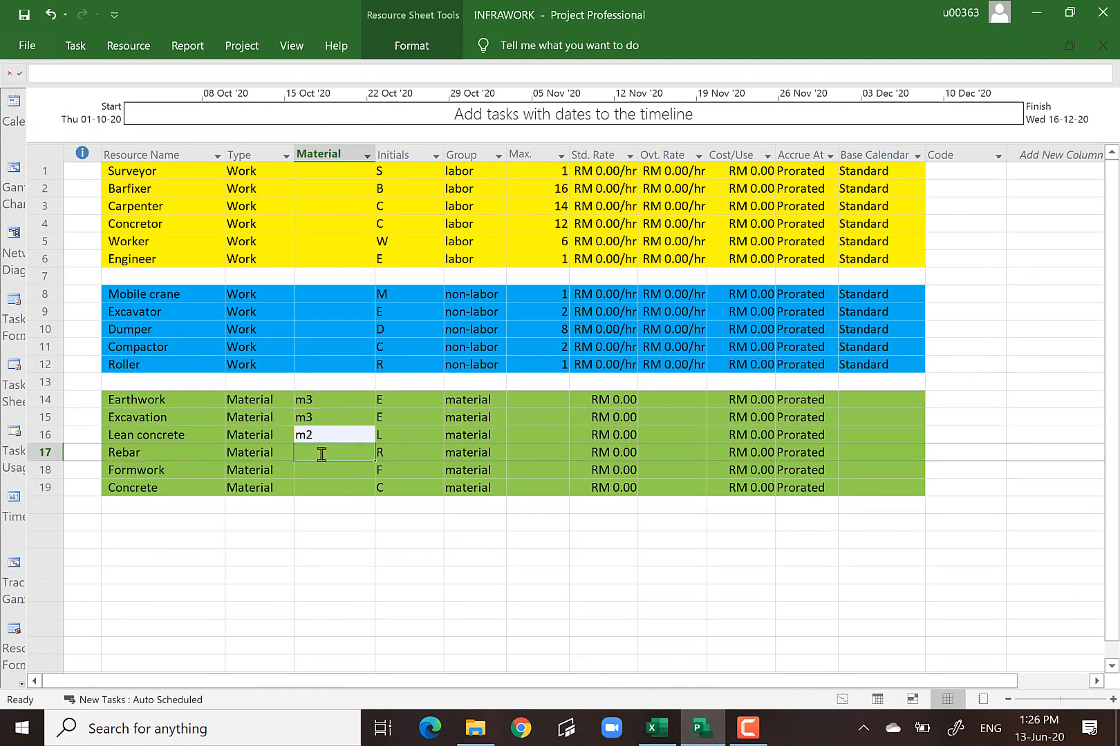
{"action": "type", "text": "ton"}
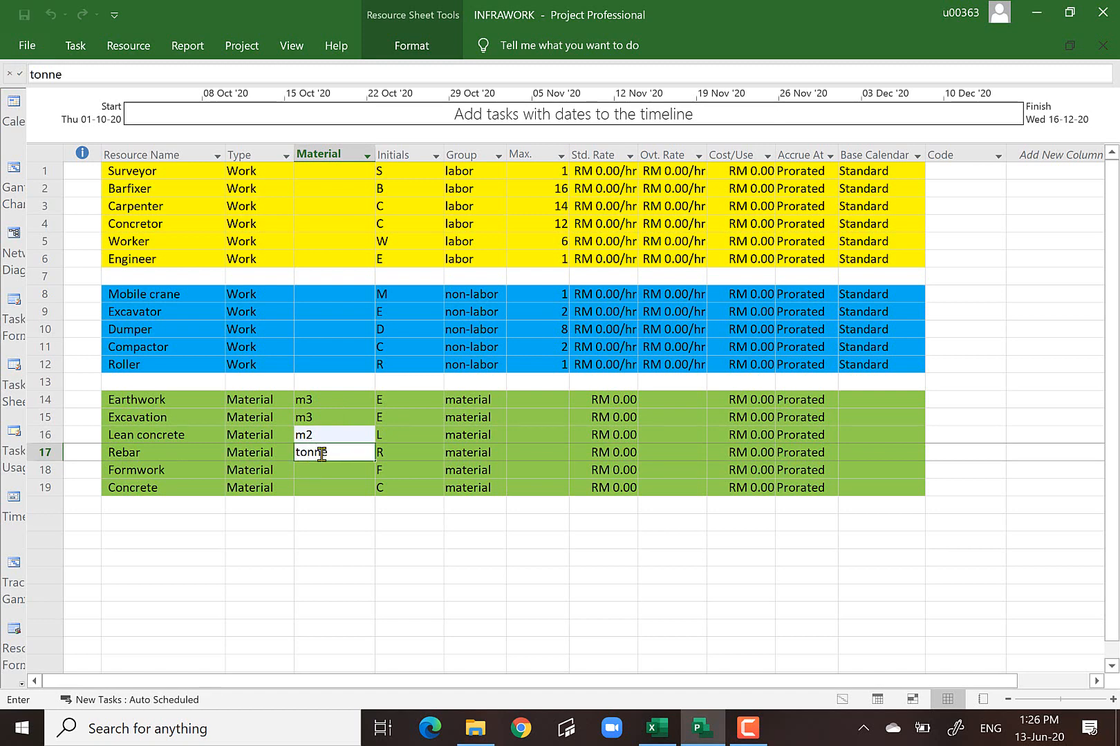
{"action": "type", "text": "ne"}
{"action": "left_click", "coordinate": [326, 469]}
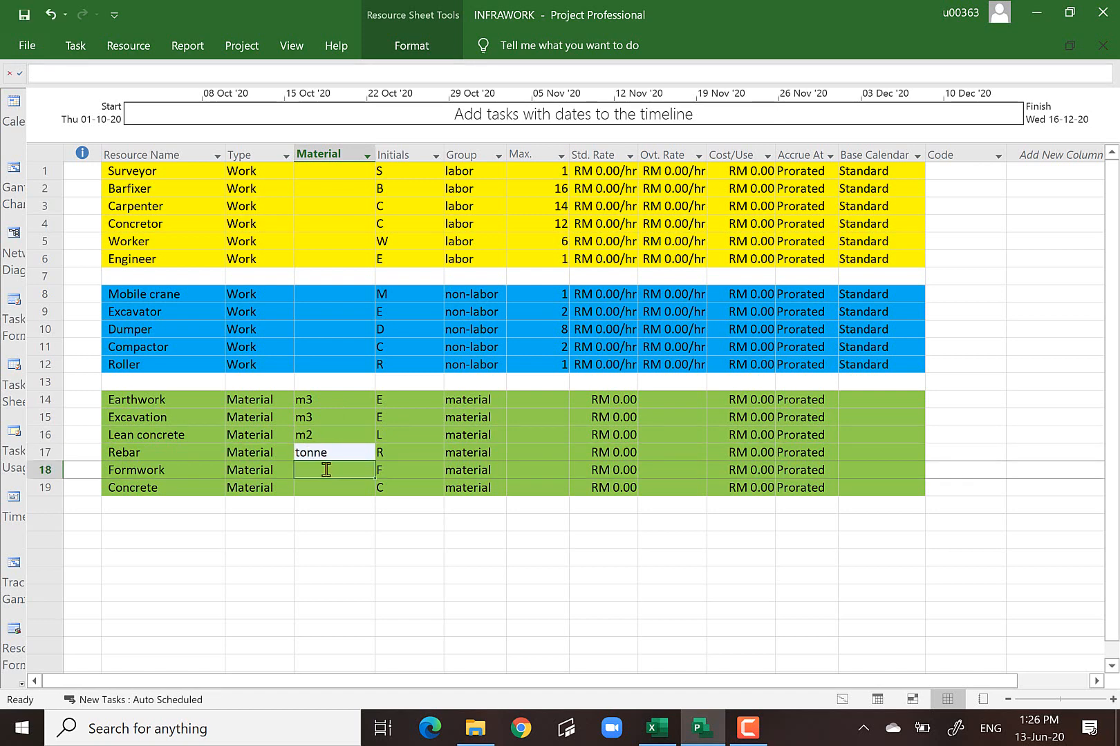
{"action": "type", "text": "m2"}
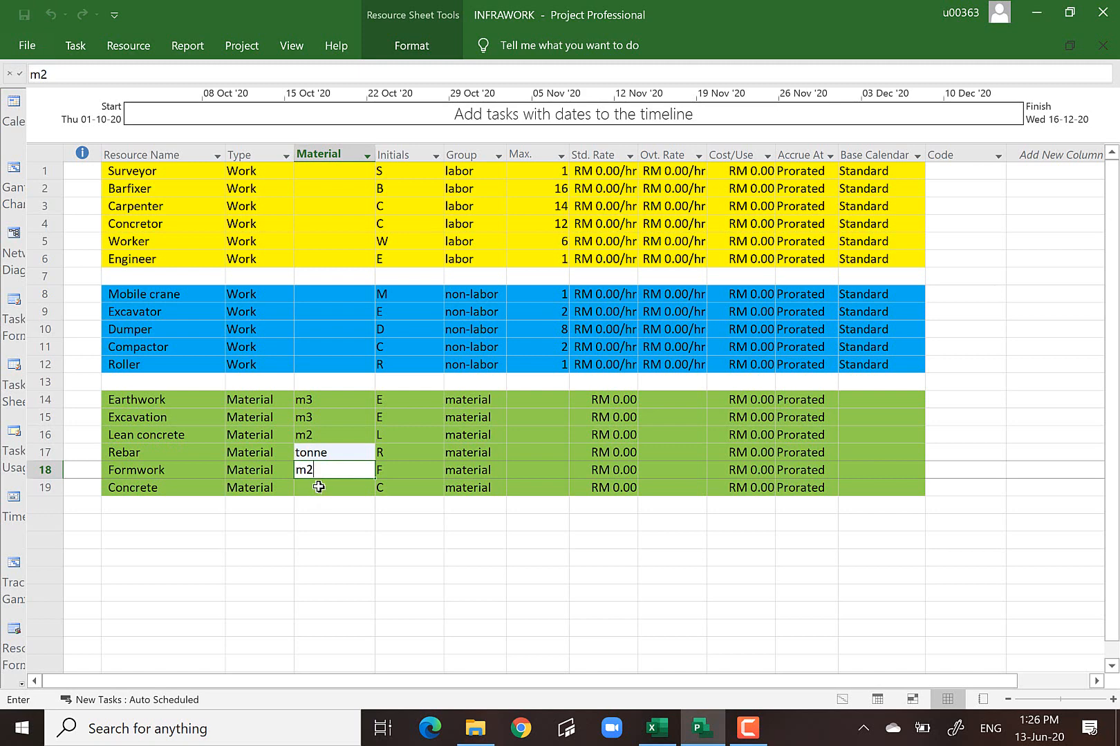
{"action": "left_click", "coordinate": [319, 488]}
{"action": "type", "text": "m"}
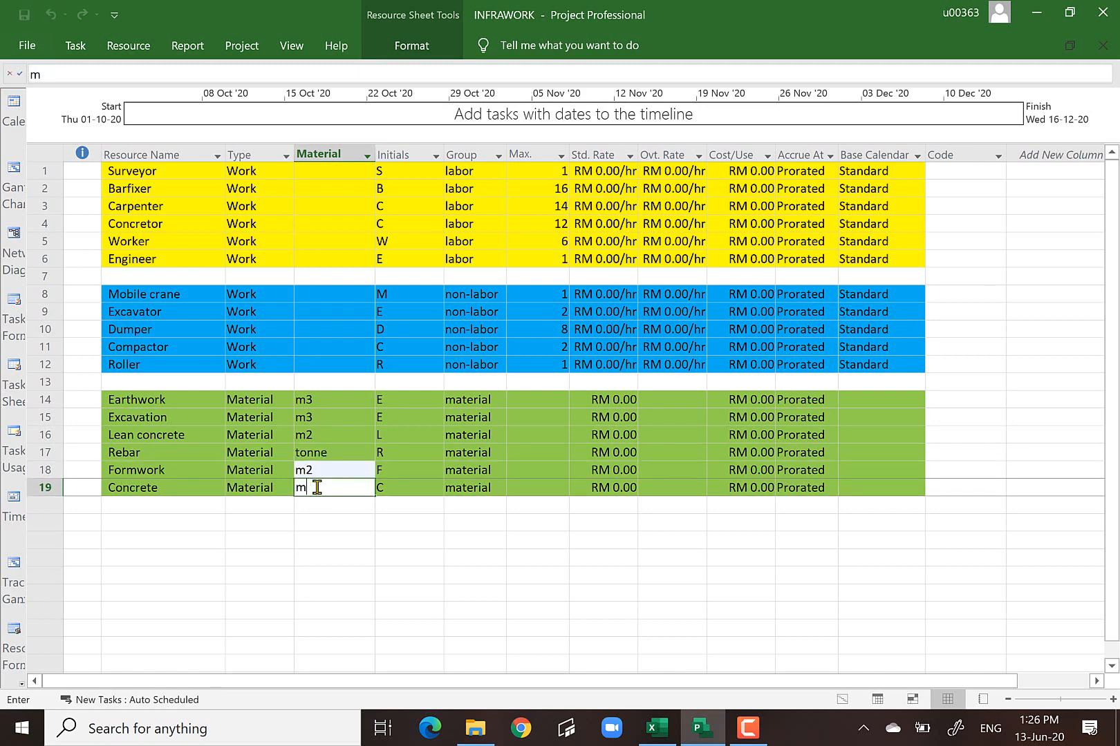
{"action": "type", "text": "3"}
{"action": "left_click", "coordinate": [368, 536]}
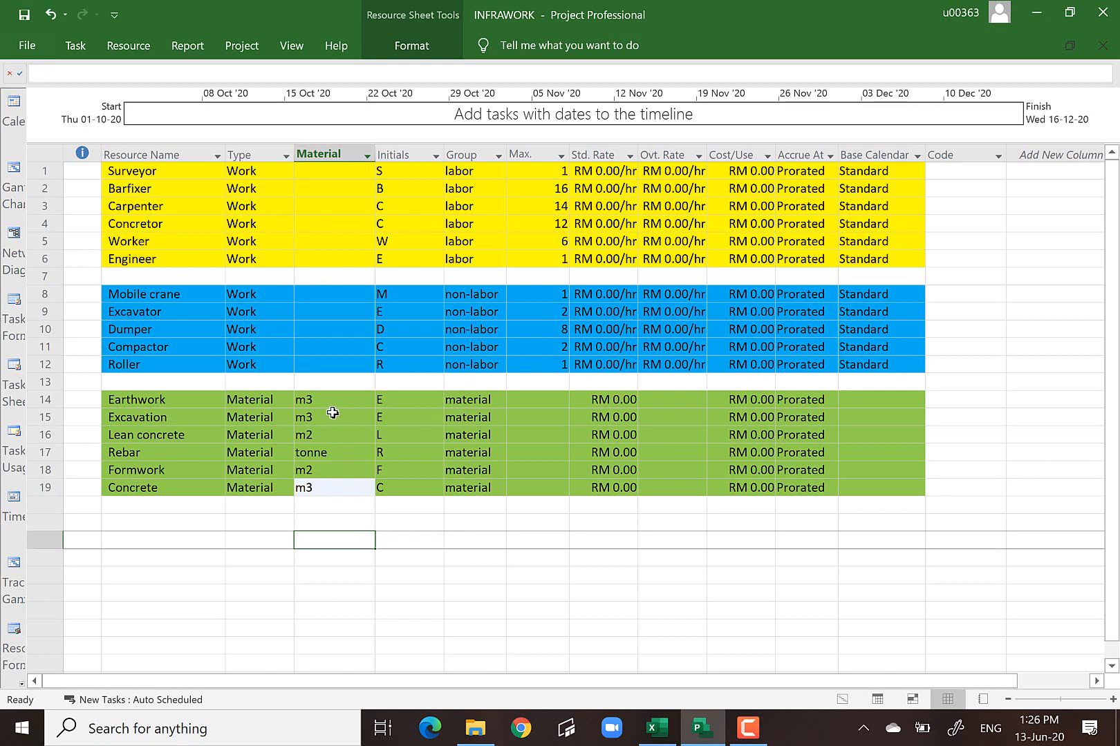
- Set the standard rate of the Earthwork material to RM 6
{"action": "left_click", "coordinate": [563, 542]}
{"action": "left_click", "coordinate": [612, 399]}
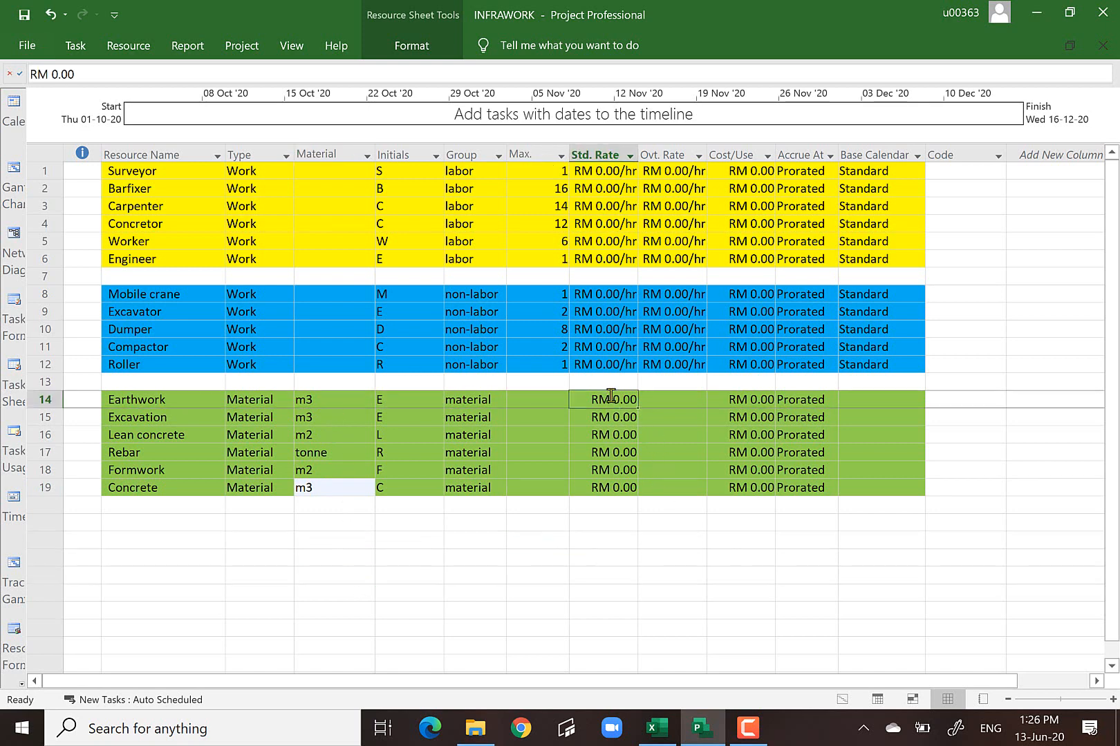
{"action": "type", "text": "6"}
{"action": "left_click", "coordinate": [669, 575]}
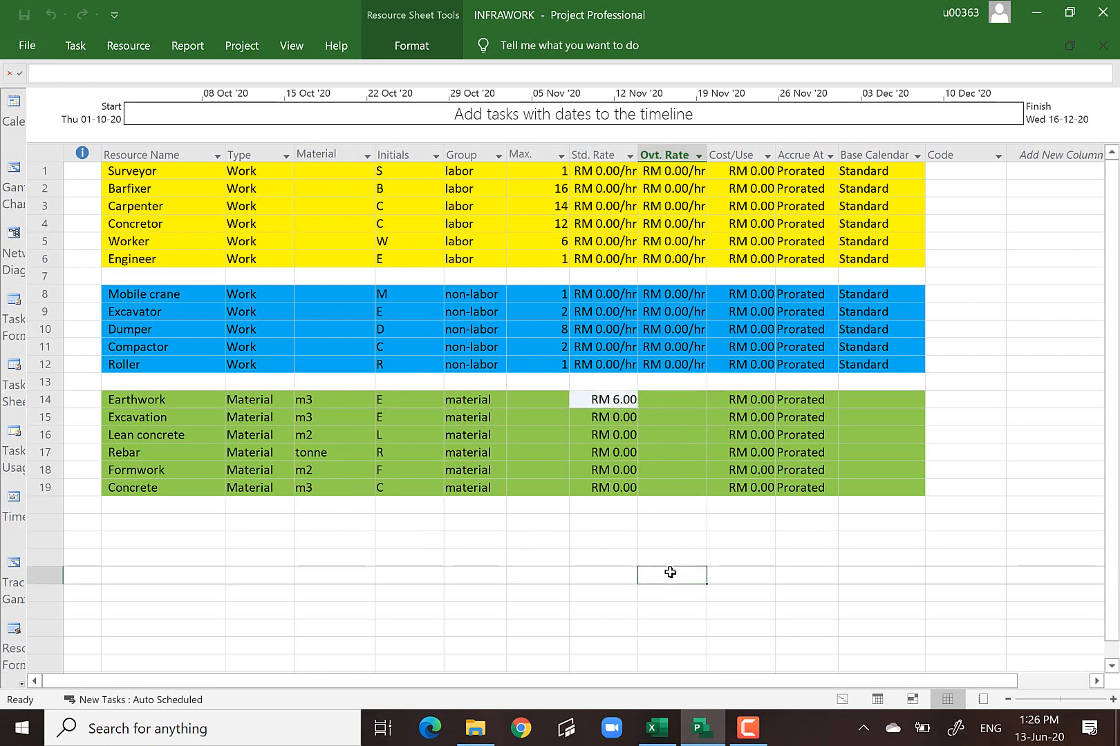
- Check the rates in the Excel Tasklist, return to Project and set the standard rates of Excavation to 50 and Lean concrete to 15
{"action": "left_click", "coordinate": [646, 730]}
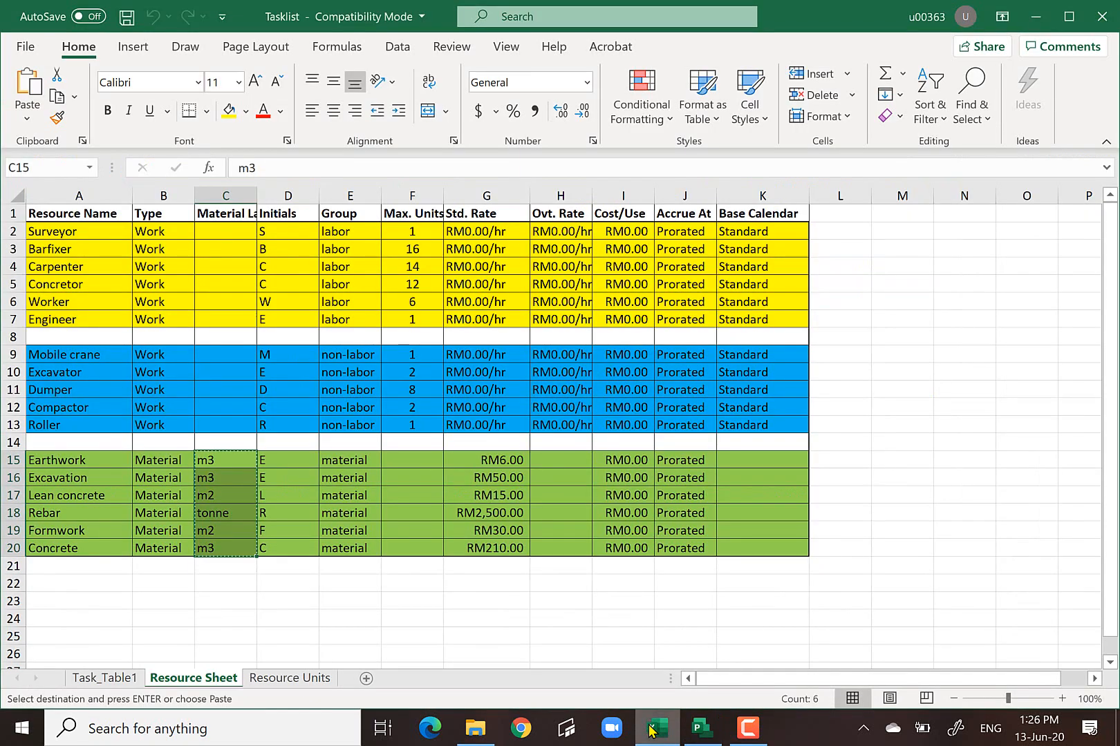
{"action": "left_click", "coordinate": [701, 728]}
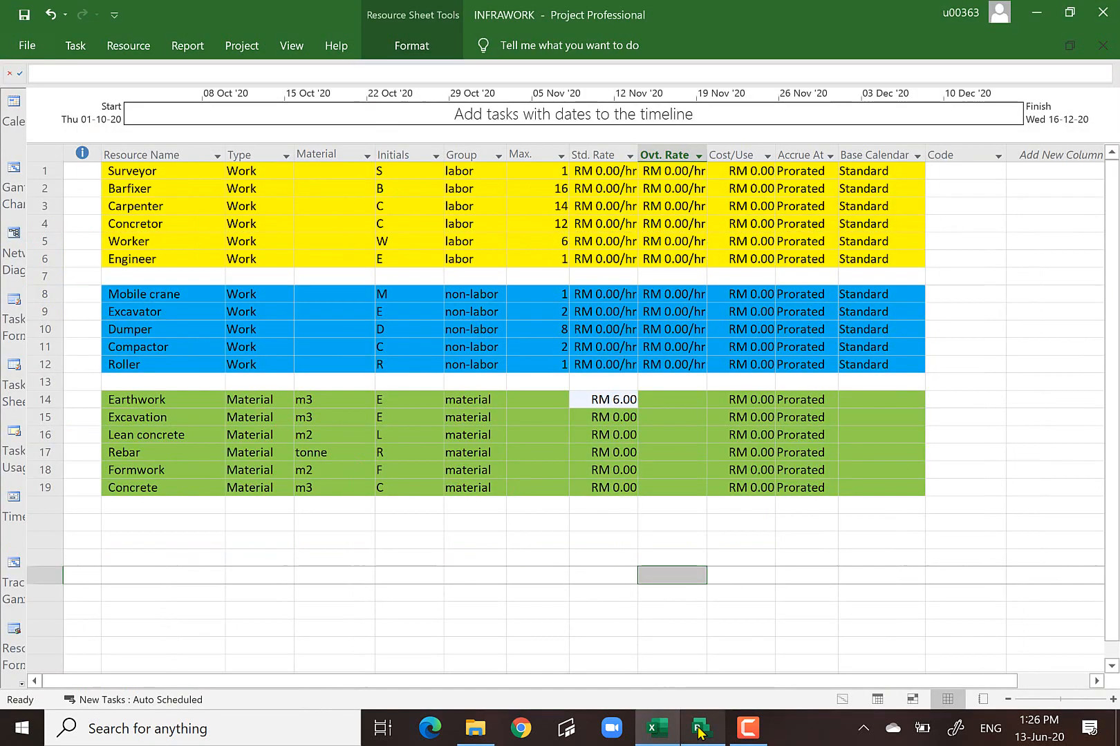
{"action": "left_click", "coordinate": [612, 417]}
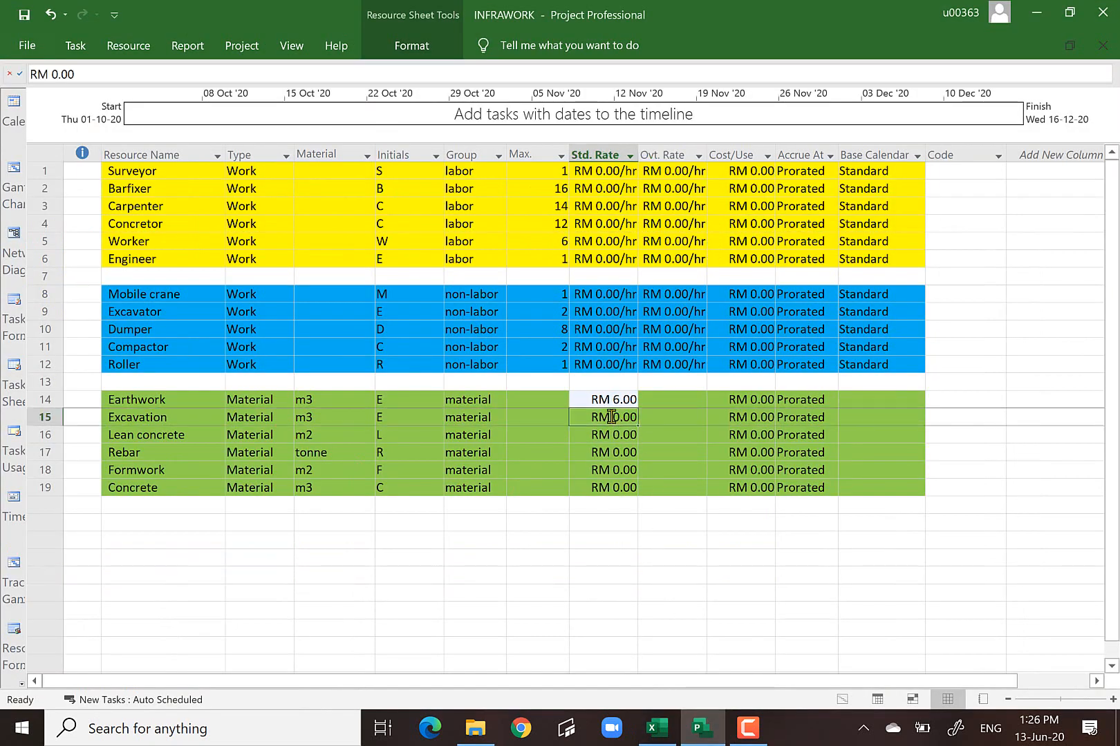
{"action": "type", "text": "50"}
{"action": "key", "text": "Return"}
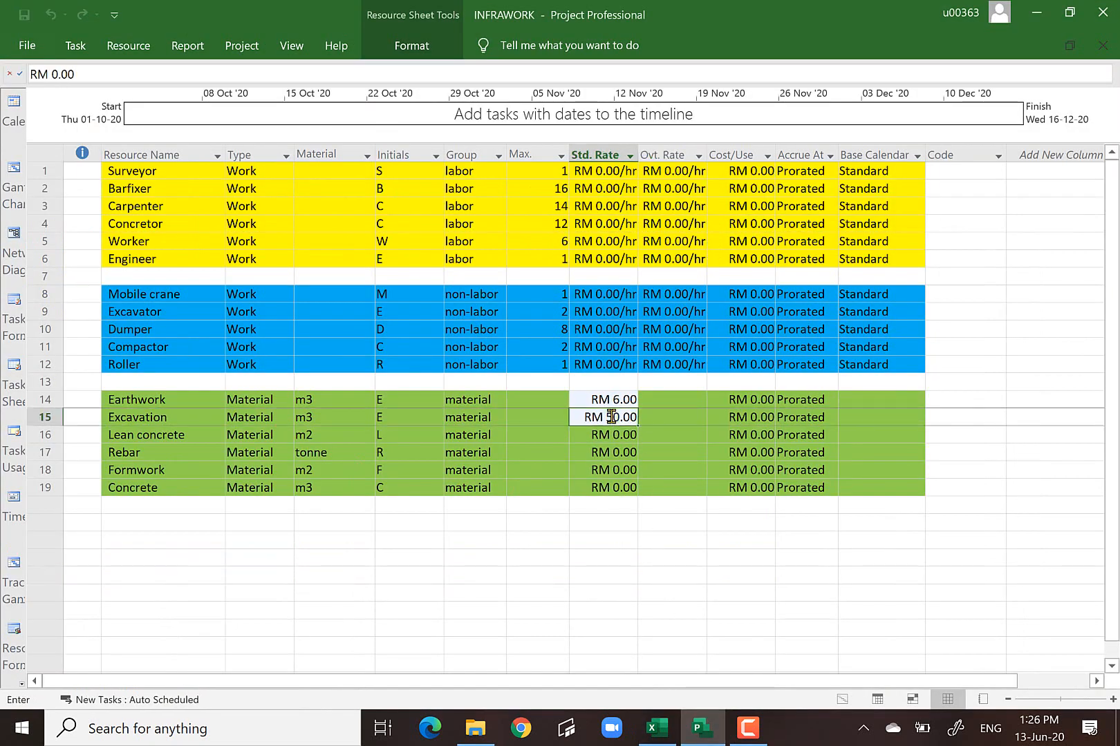
{"action": "type", "text": "15"}
{"action": "key", "text": "Return"}
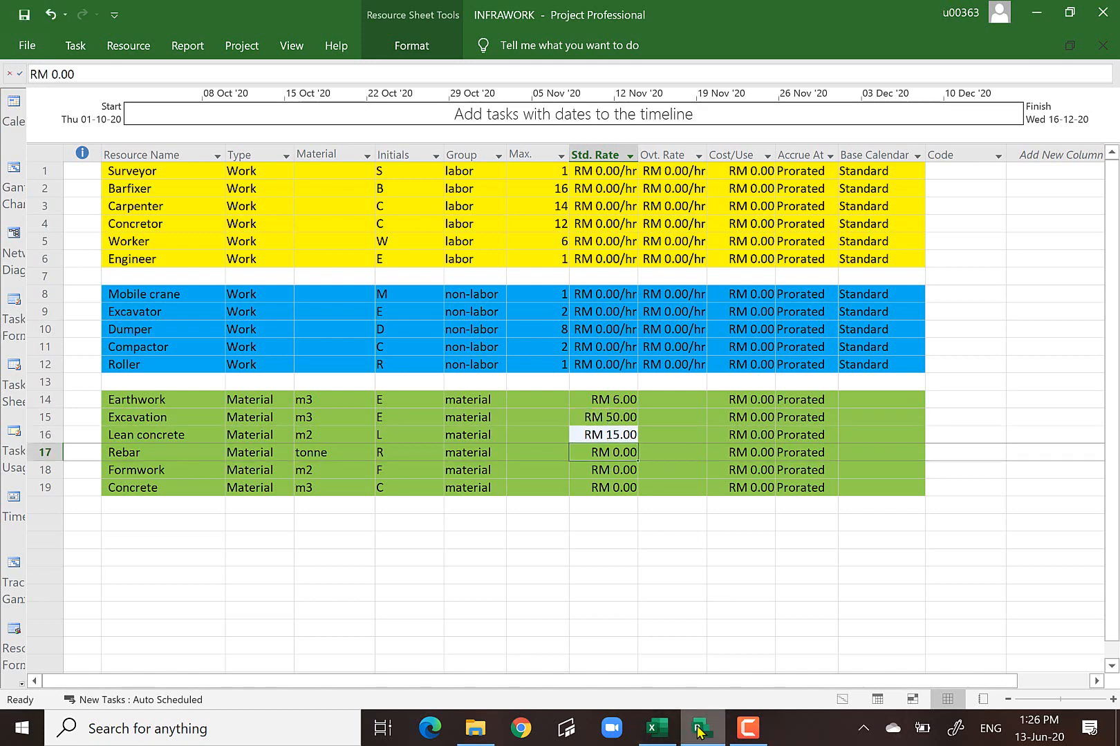
- Consult the Excel Tasklist again and set the Rebar standard rate to 2500 in Project
{"action": "mouse_move", "coordinate": [701, 728]}
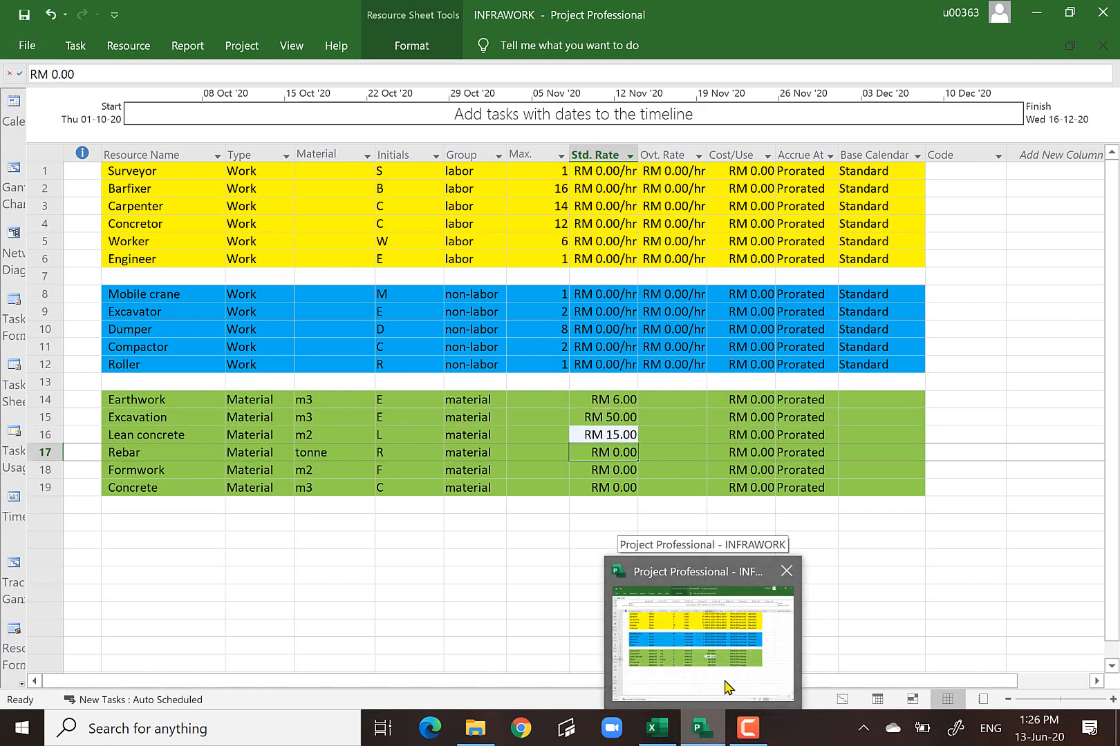
{"action": "mouse_move", "coordinate": [657, 729]}
{"action": "left_click", "coordinate": [655, 674]}
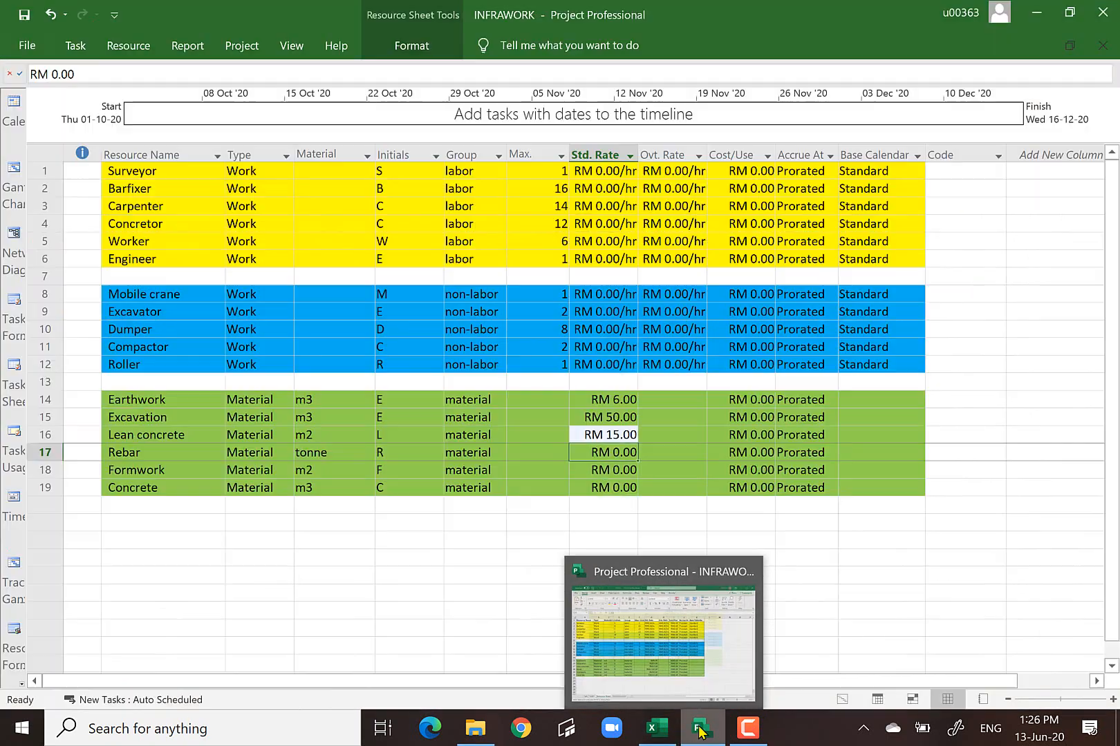
{"action": "left_click", "coordinate": [715, 686]}
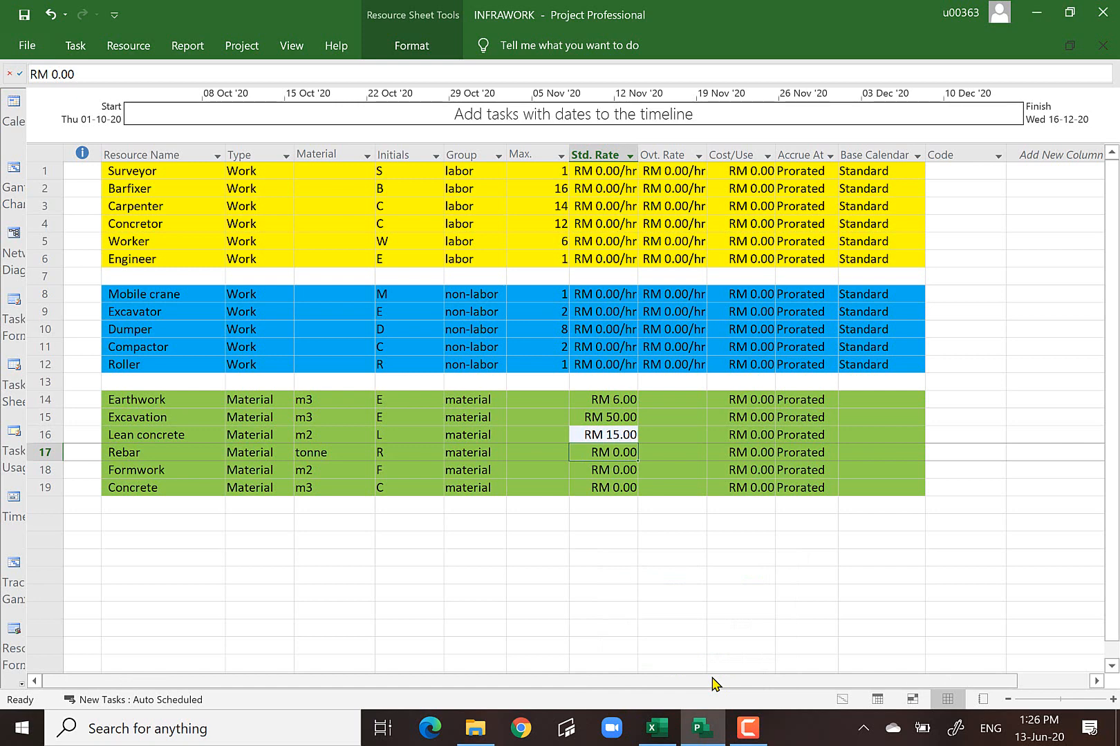
{"action": "type", "text": "2500"}
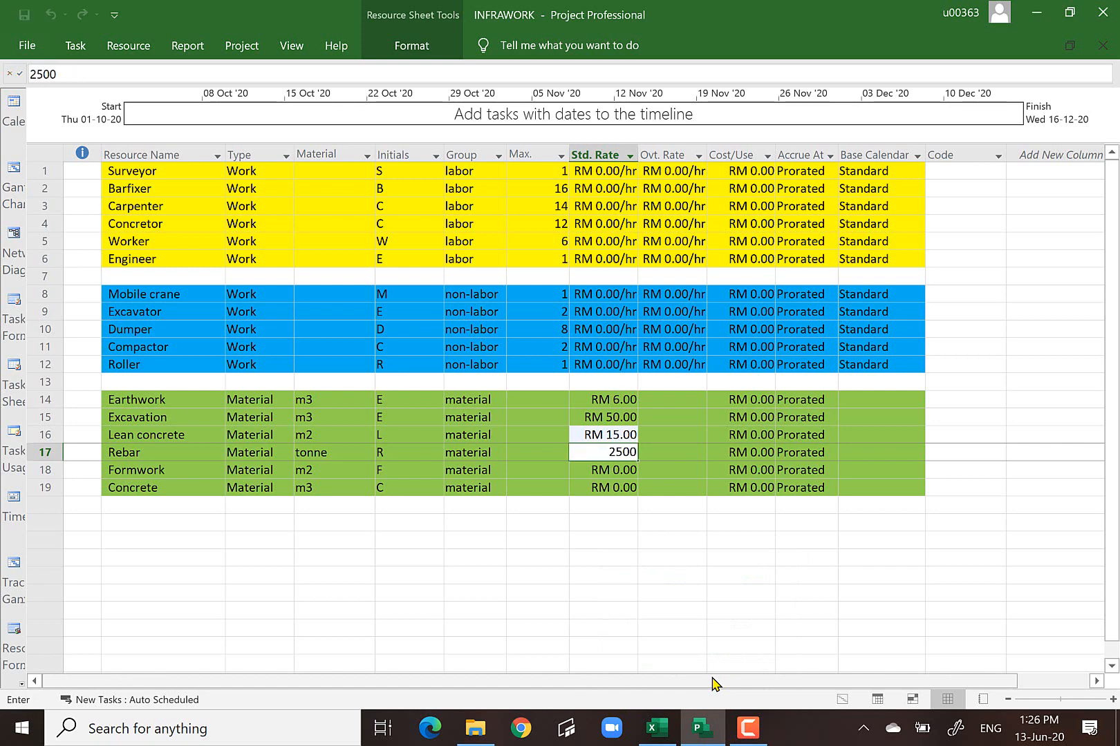
{"action": "key", "text": "Return"}
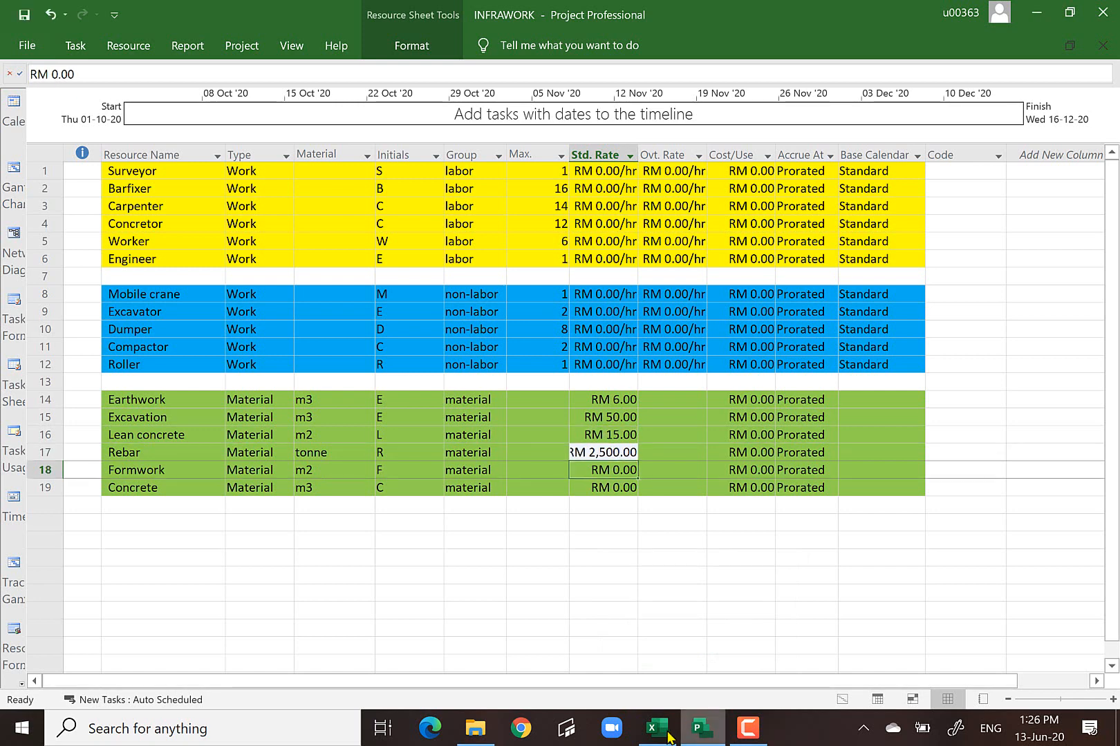
- Check the Formwork standard rate in the Excel Tasklist and return to Project
{"action": "left_click", "coordinate": [660, 733]}
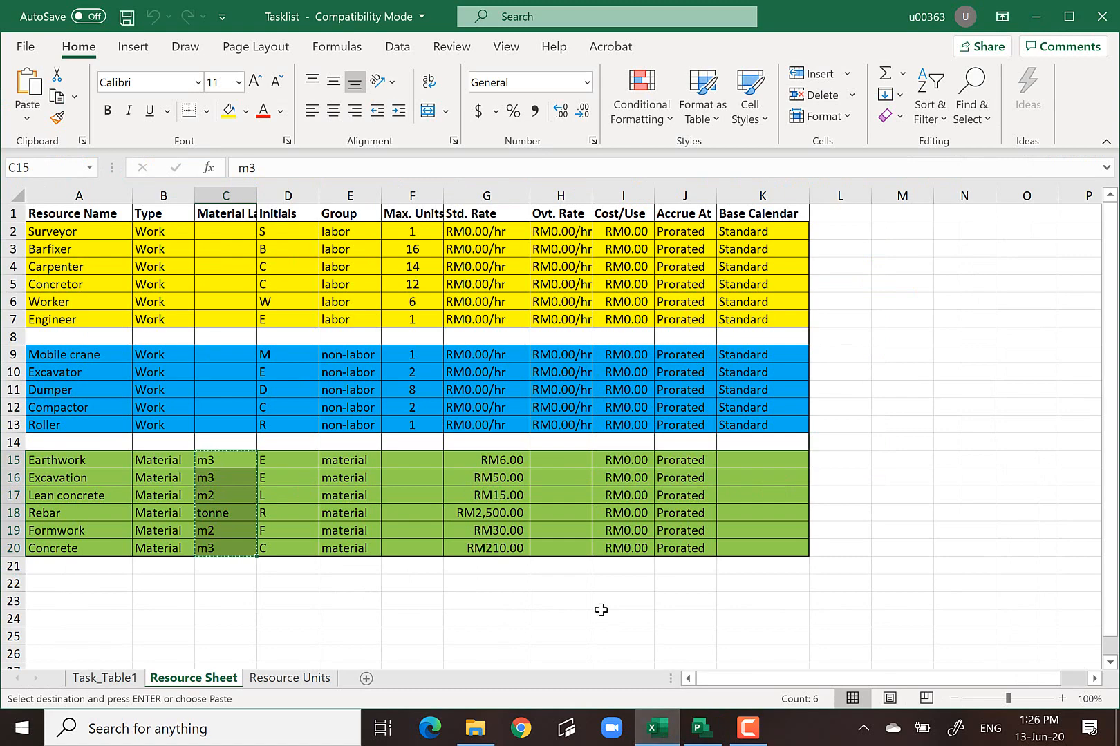
{"action": "left_click", "coordinate": [706, 738]}
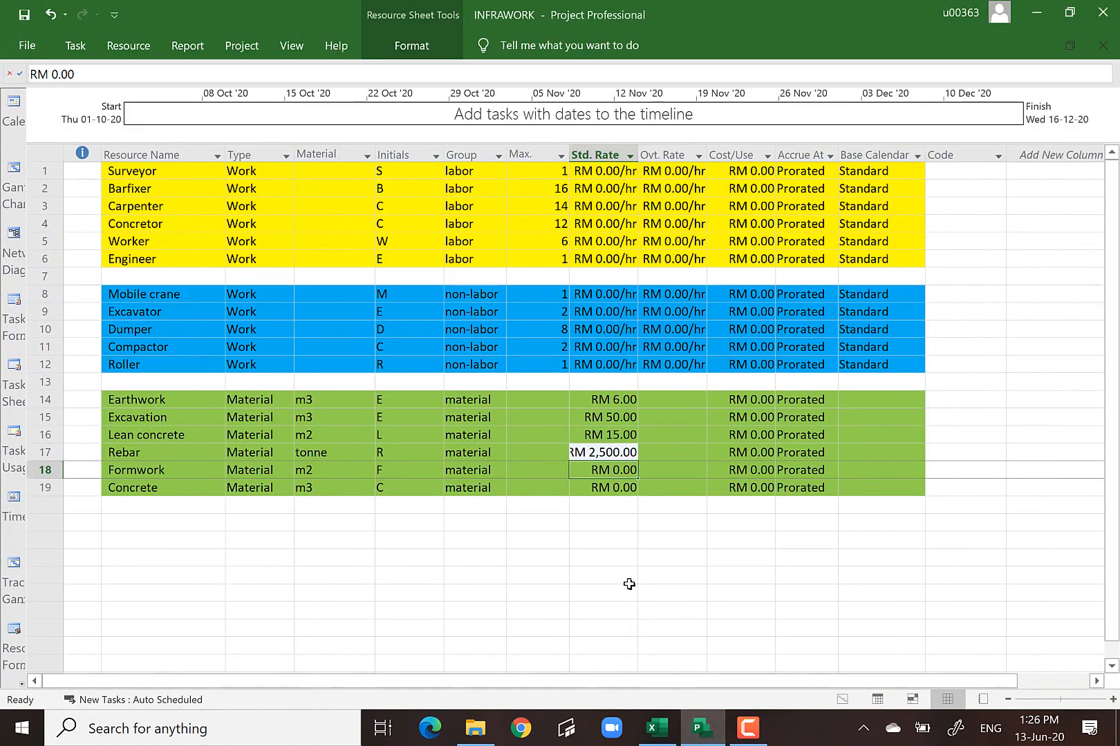
{"action": "left_click", "coordinate": [603, 470]}
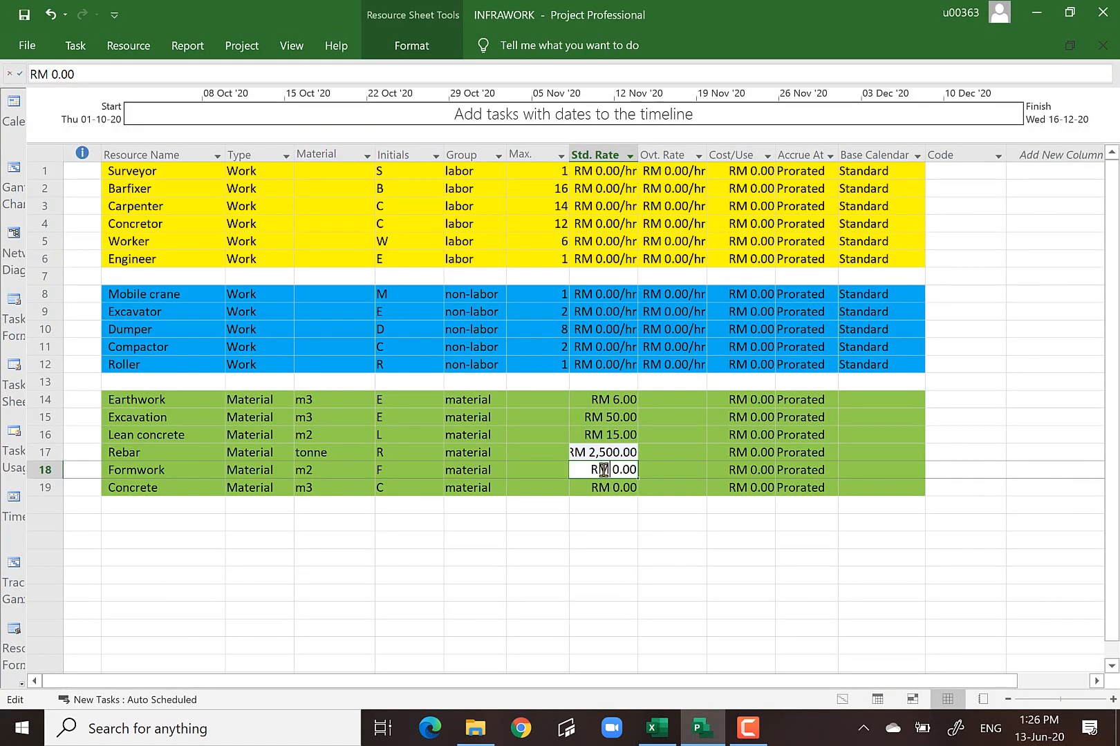
{"action": "type", "text": "30"}
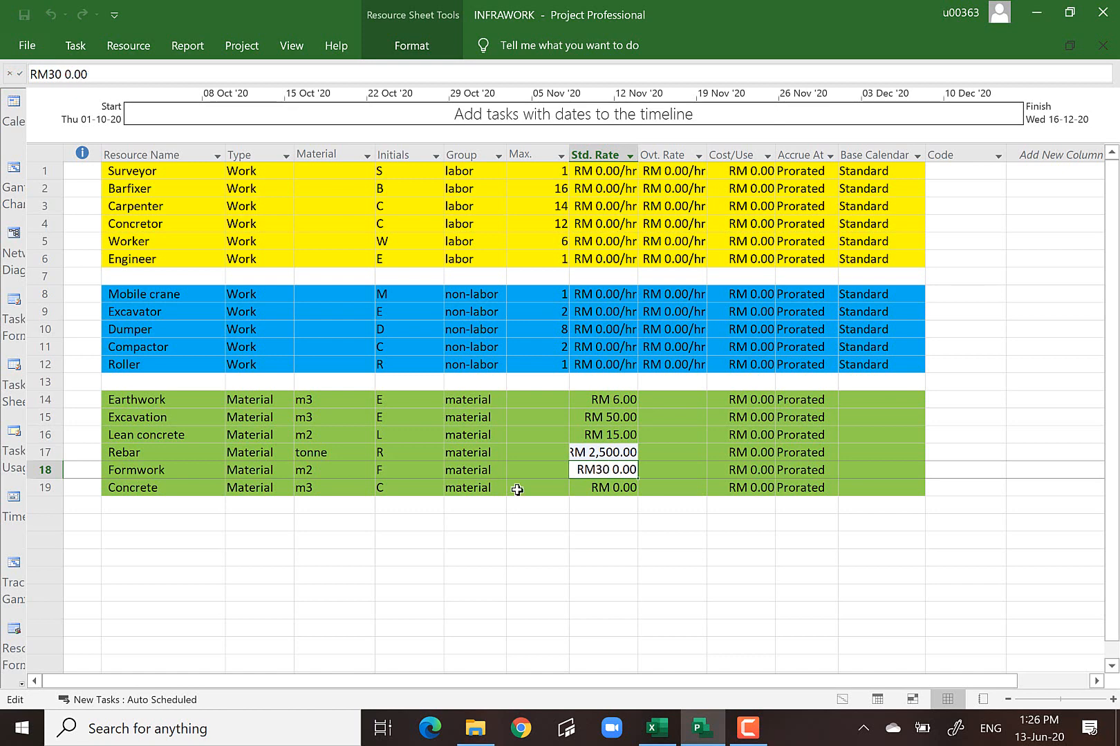
{"action": "left_click", "coordinate": [612, 573]}
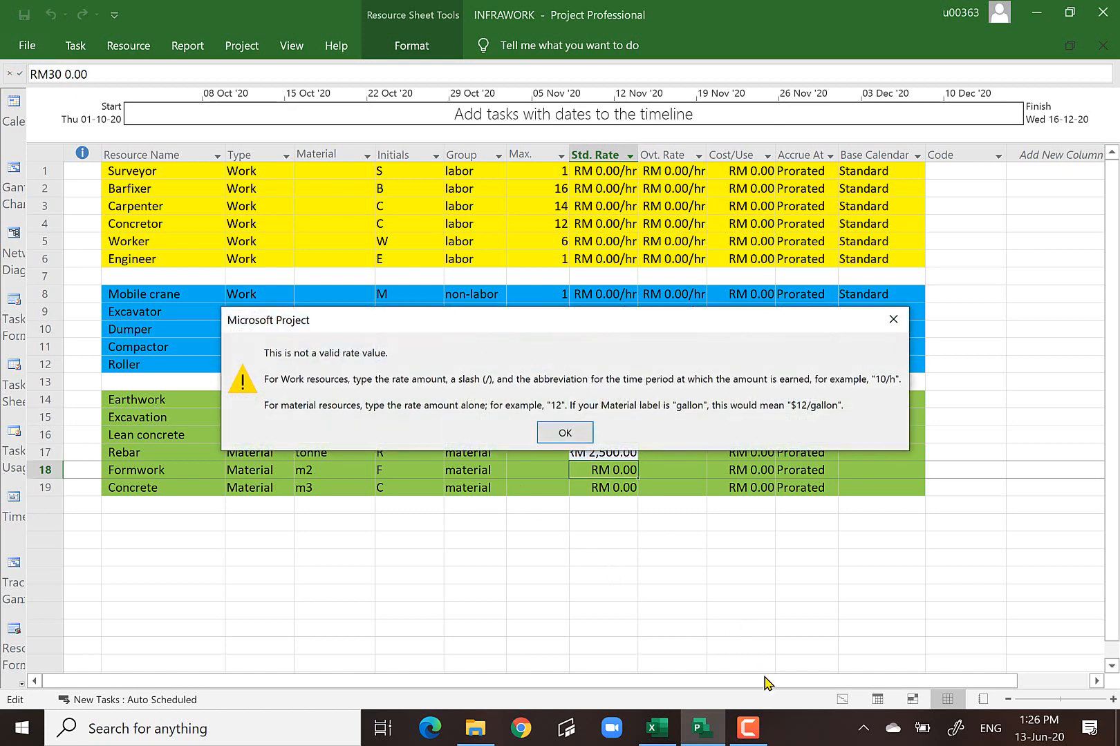
{"action": "left_click", "coordinate": [564, 433]}
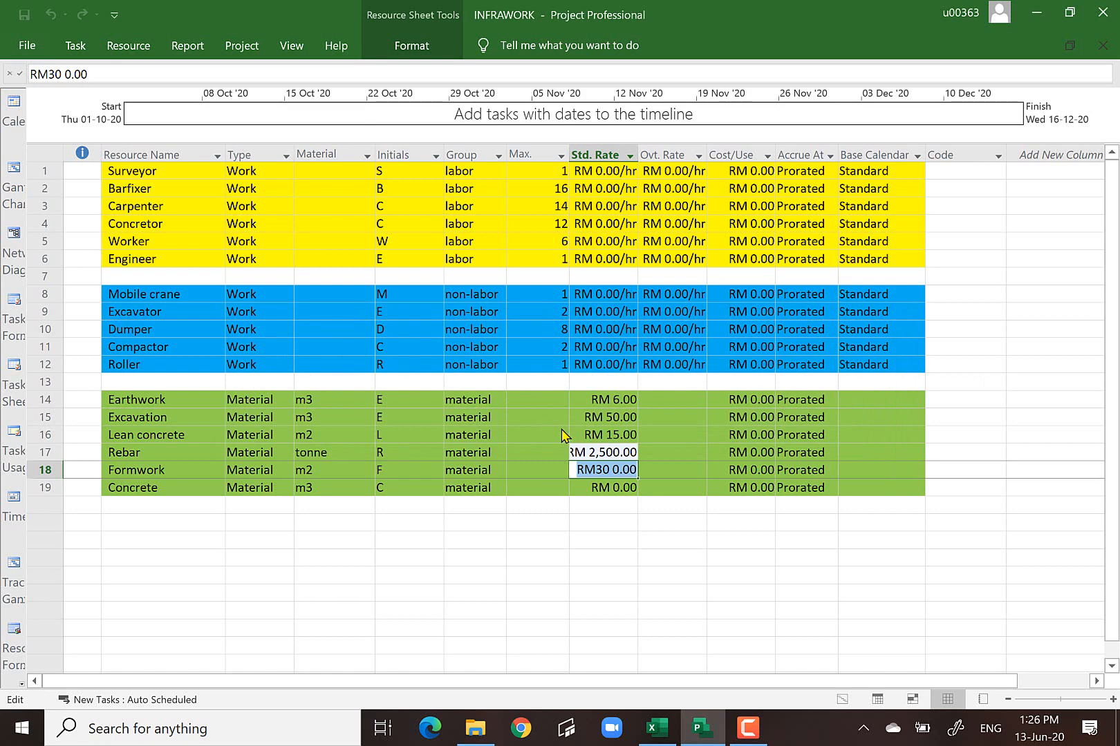
- Replace the whole standard rate entry of the Formwork material with 30
{"action": "left_click", "coordinate": [610, 470]}
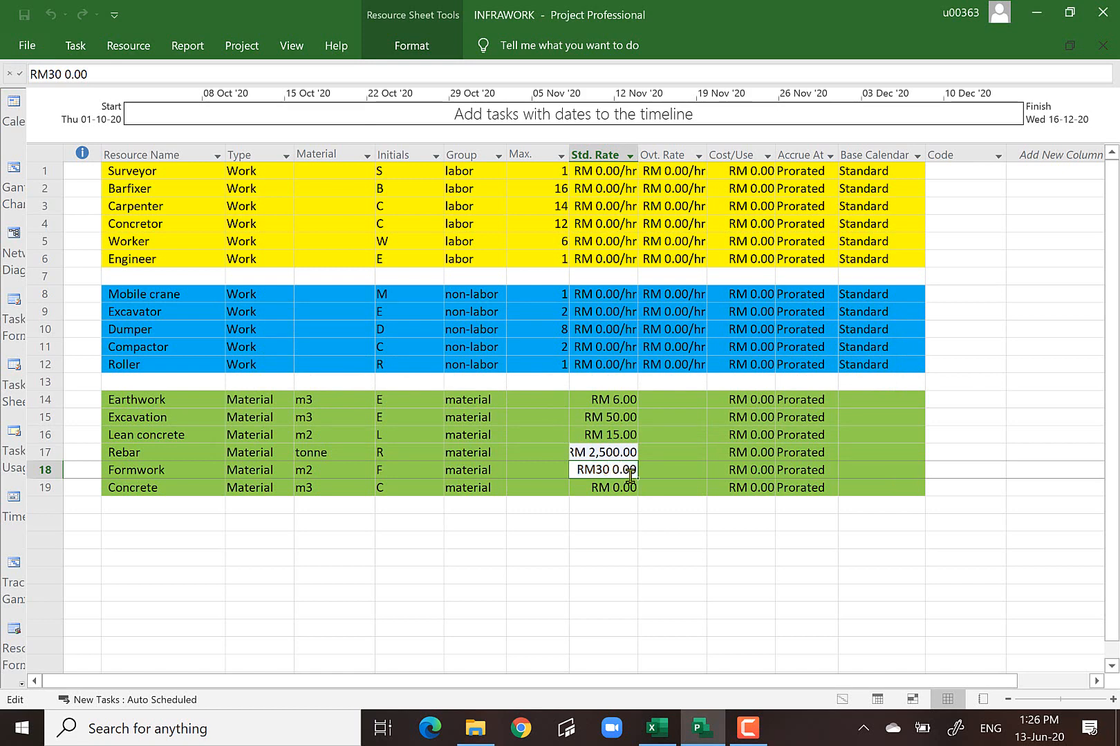
{"action": "left_click_drag", "start_coordinate": [577, 470], "coordinate": [636, 472]}
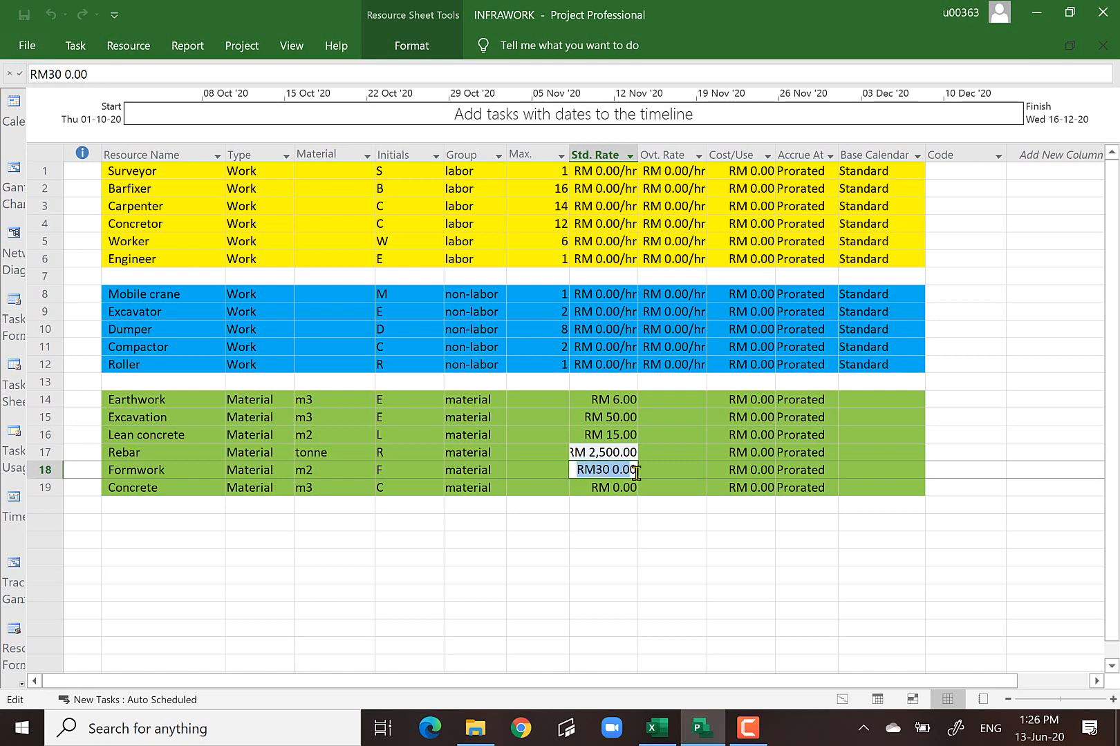
{"action": "type", "text": "30"}
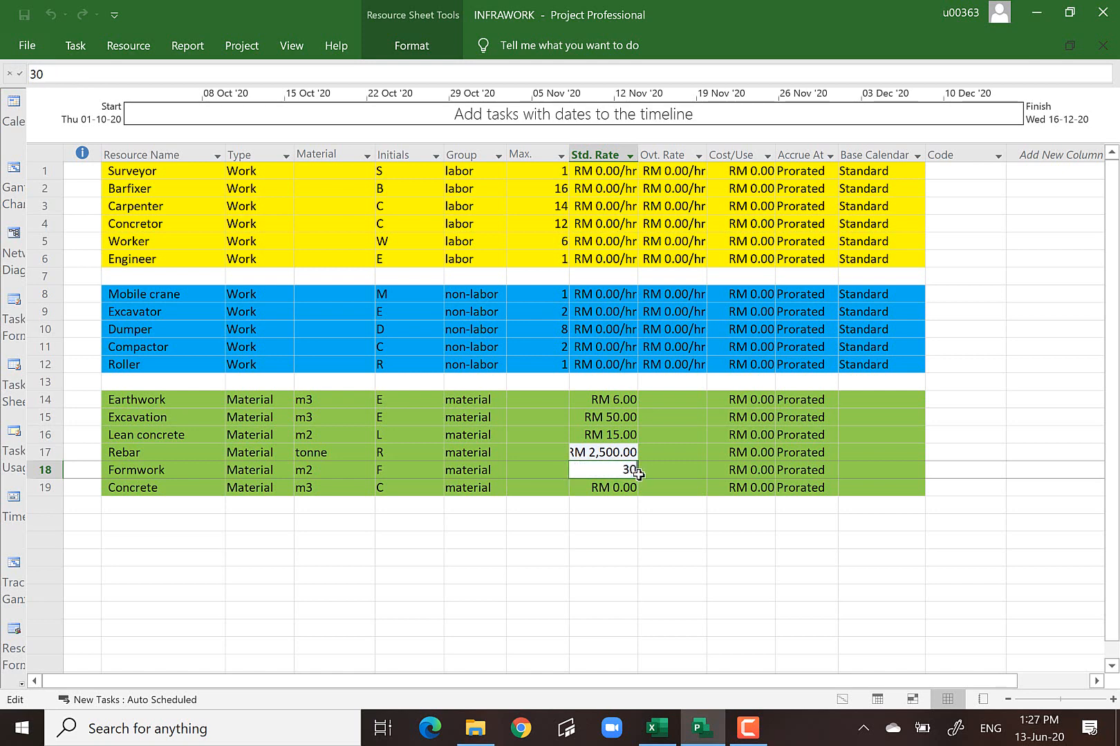
{"action": "key", "text": "Return"}
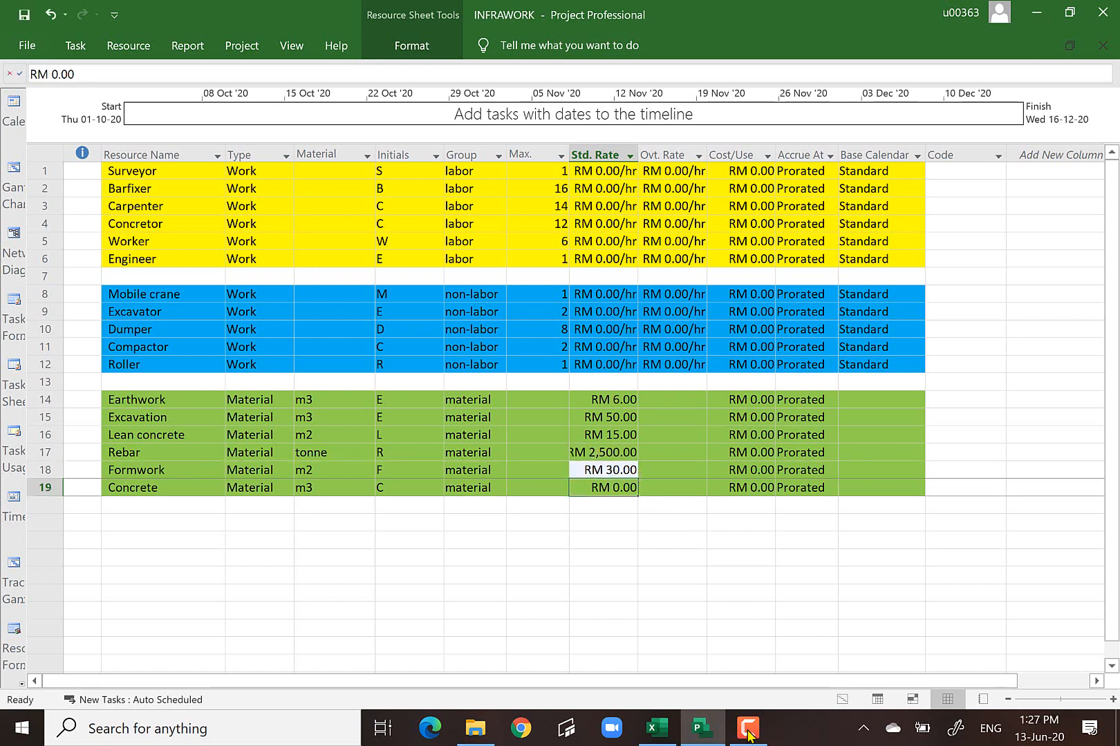
- Consult the Excel Tasklist for the Concrete rate, return to Project and set the Concrete standard rate to 210
{"action": "left_click", "coordinate": [653, 728]}
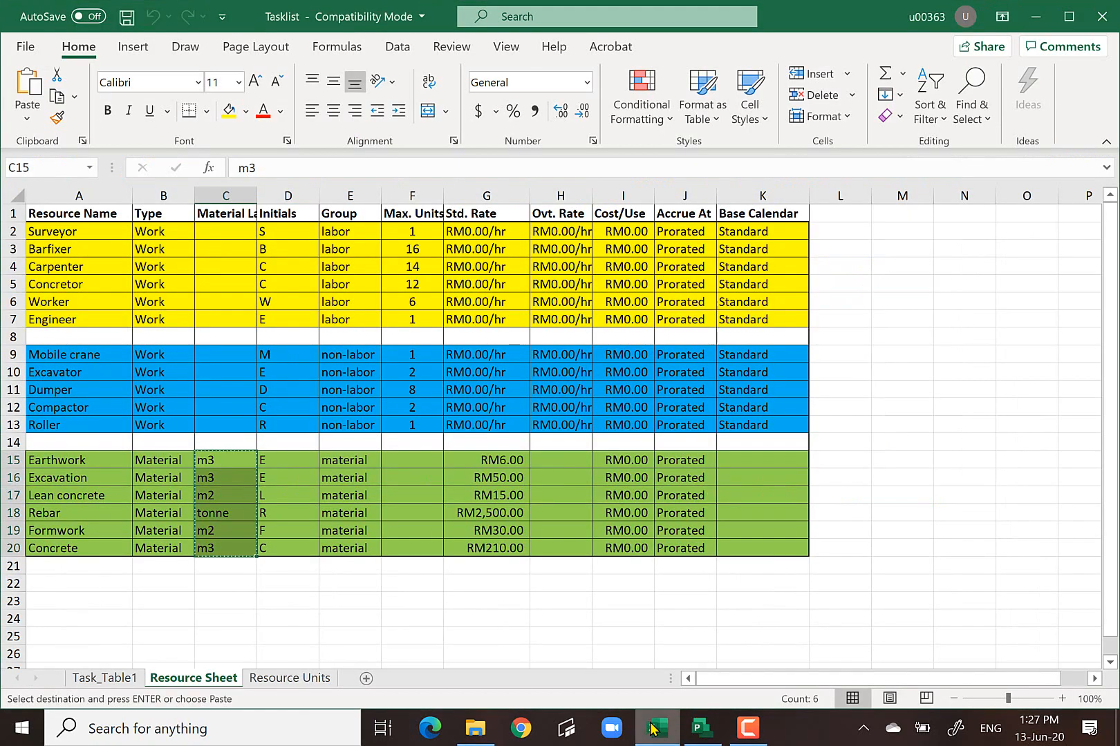
{"action": "left_click", "coordinate": [699, 729]}
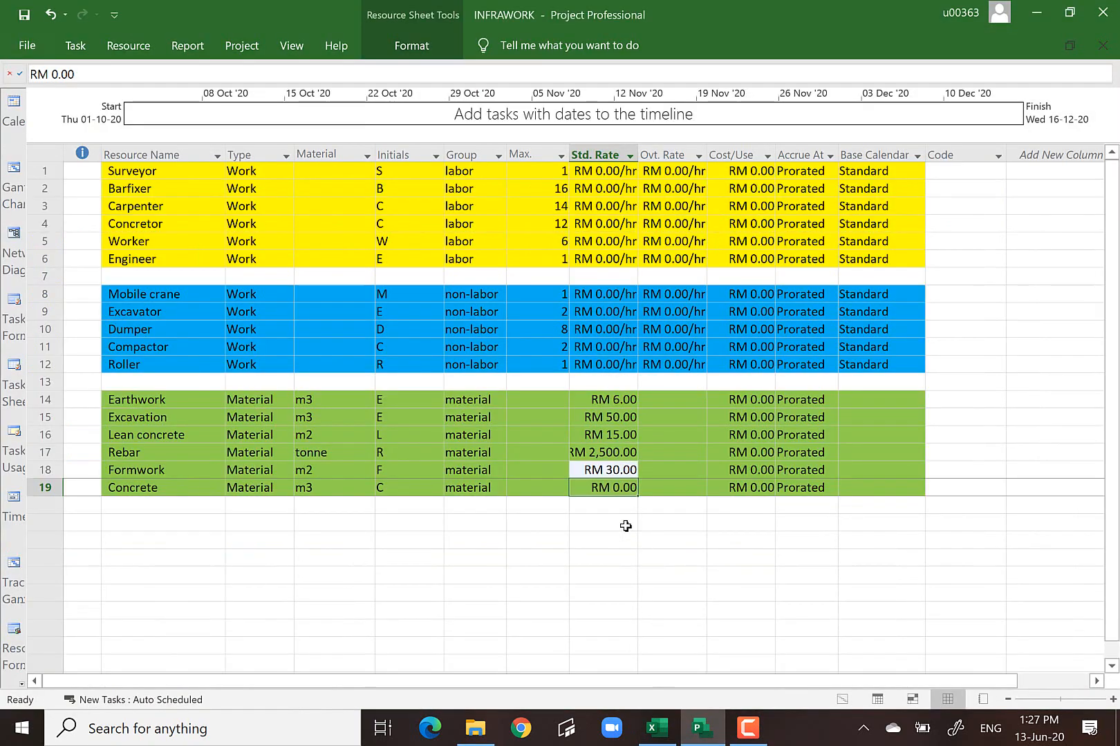
{"action": "left_click", "coordinate": [598, 488]}
{"action": "type", "text": "210"}
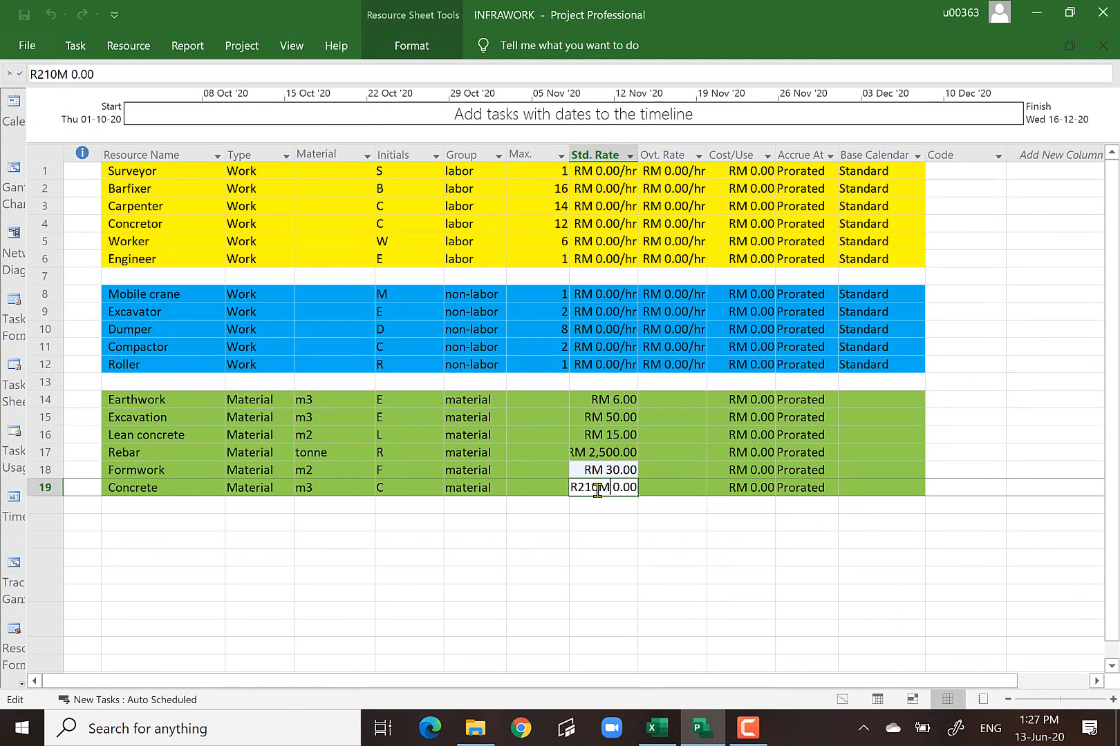
{"action": "key", "text": "Delete"}
{"action": "key", "text": "Delete"}
{"action": "key", "text": "Delete"}
{"action": "key", "text": "BackSpace"}
{"action": "key", "text": "BackSpace"}
{"action": "key", "text": "BackSpace"}
{"action": "key", "text": "BackSpace"}
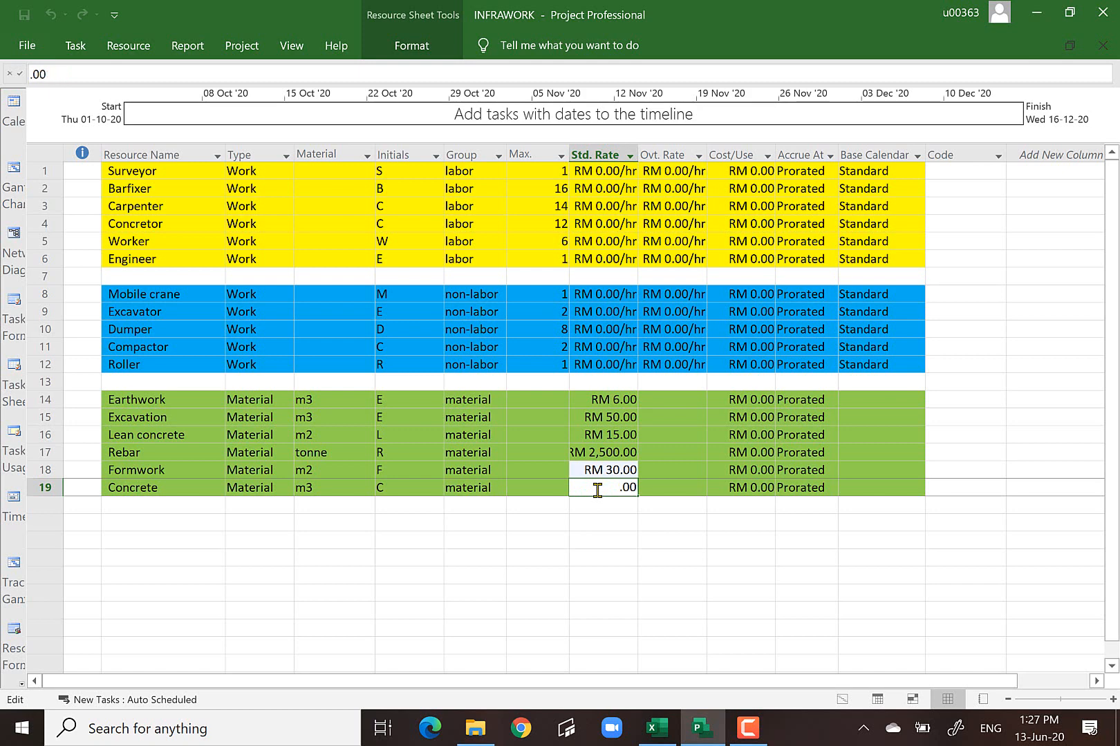
{"action": "type", "text": "210"}
{"action": "key", "text": "Return"}
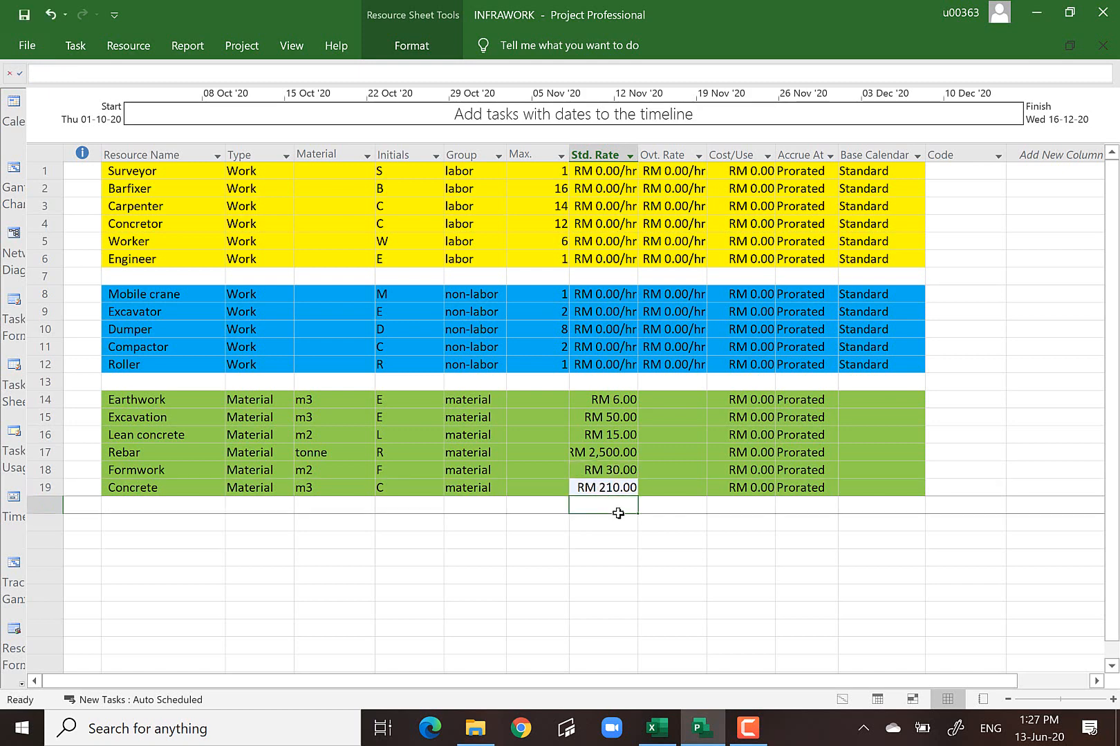
{"action": "left_click", "coordinate": [640, 579]}
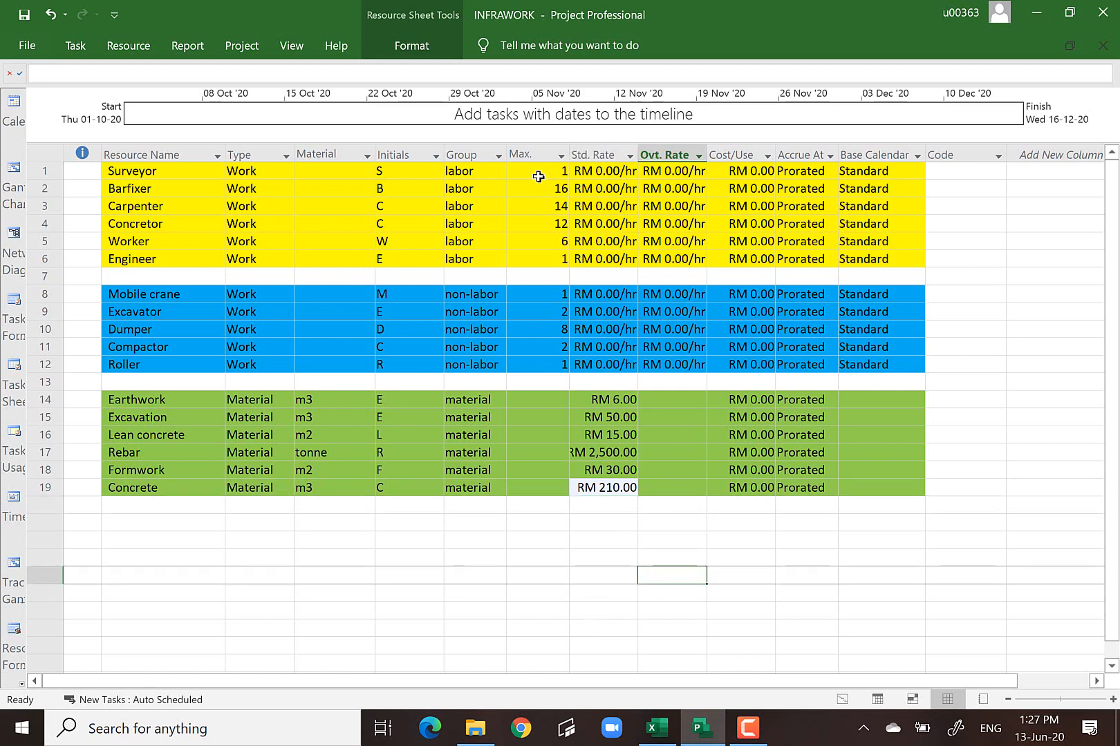
{"action": "left_click", "coordinate": [531, 154]}
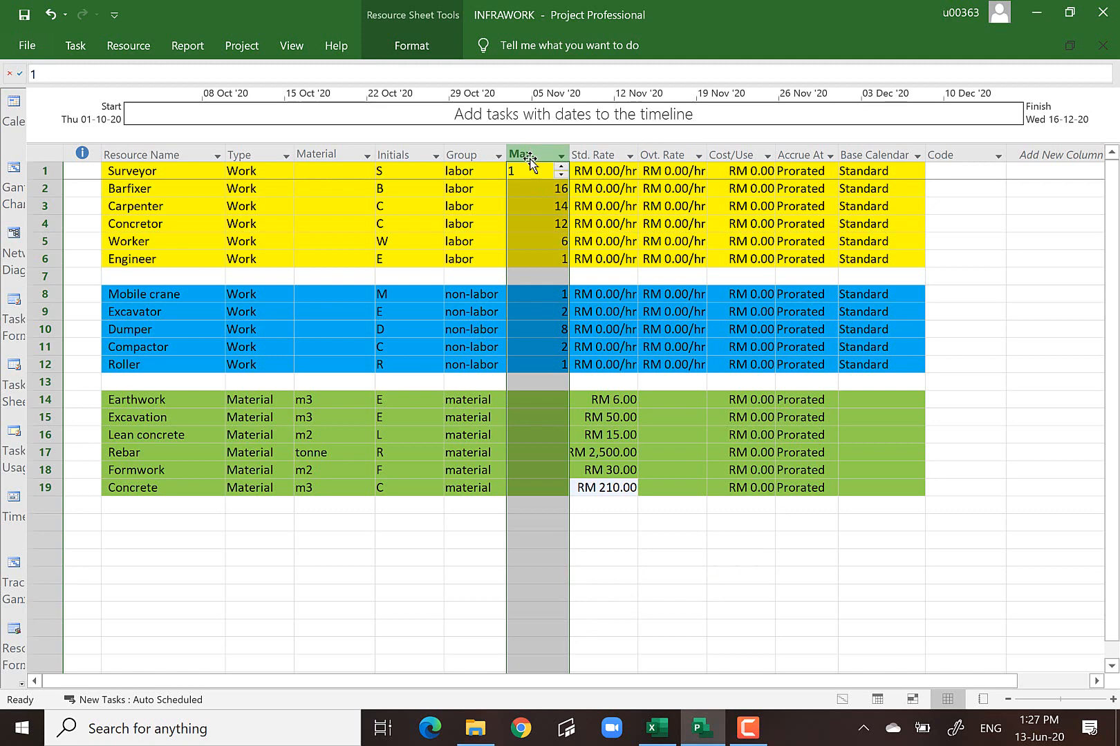
{"action": "left_click", "coordinate": [658, 586]}
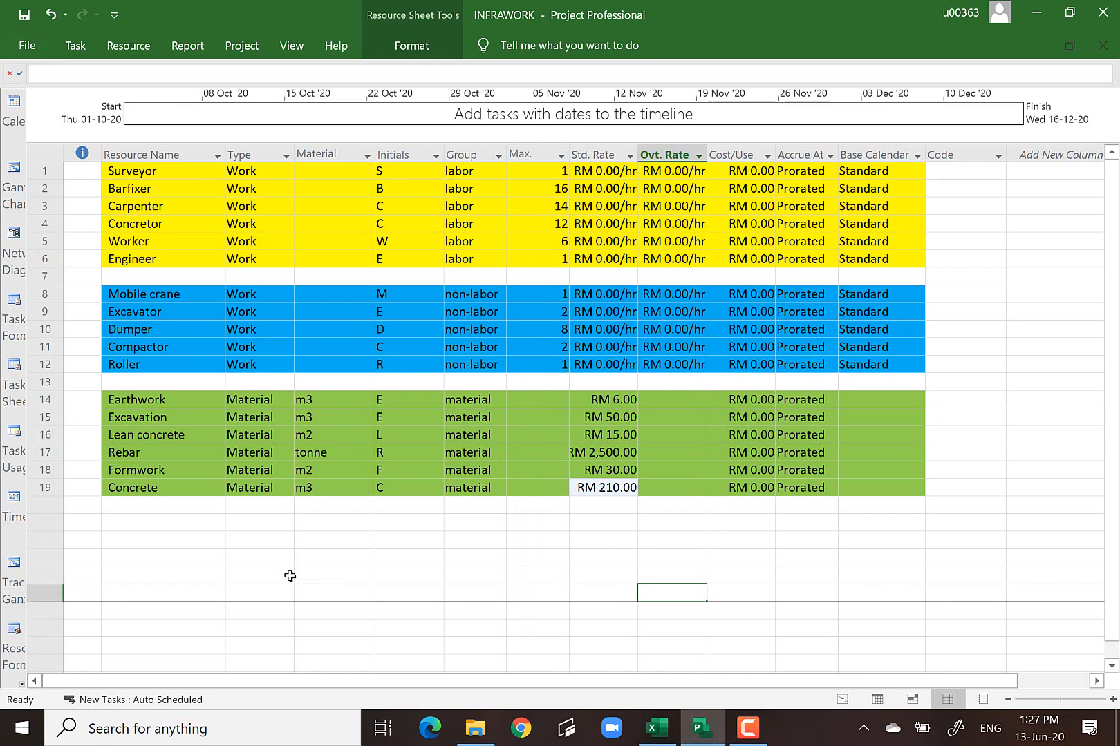
- Add the resources TRAVELLING, SUBCON A, SUBCON B, TESTING and MEETING below the materials, leaving one blank row after Concrete
{"action": "left_click", "coordinate": [151, 523]}
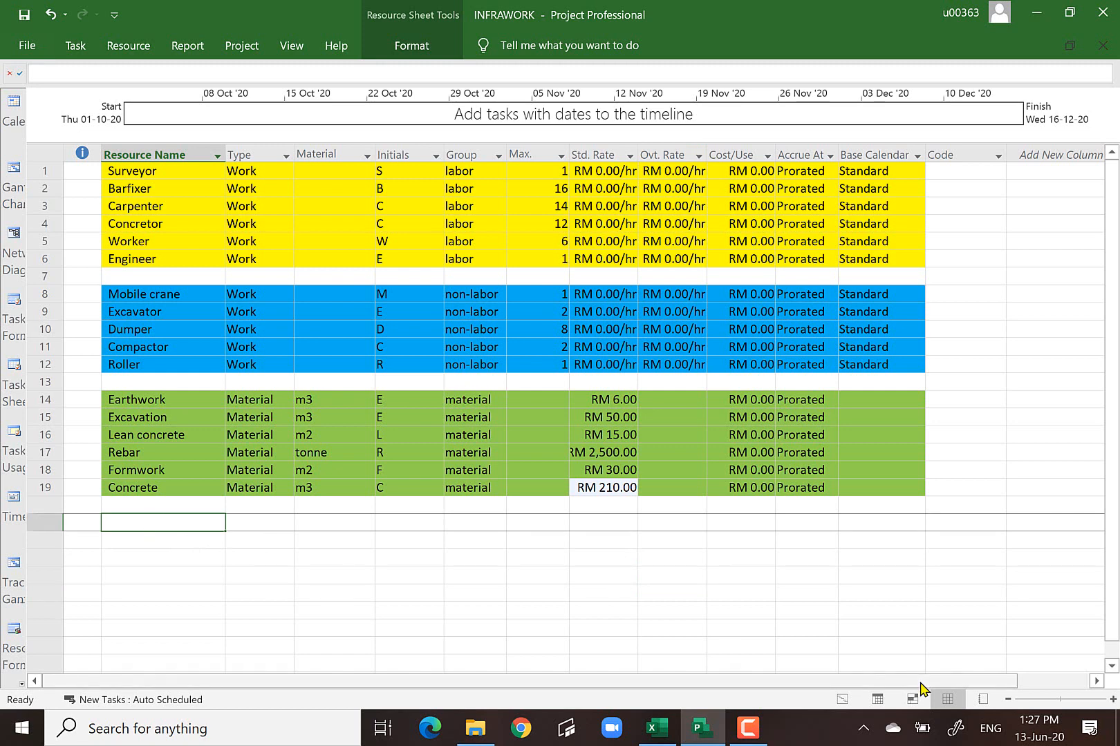
{"action": "type", "text": "TRAV"}
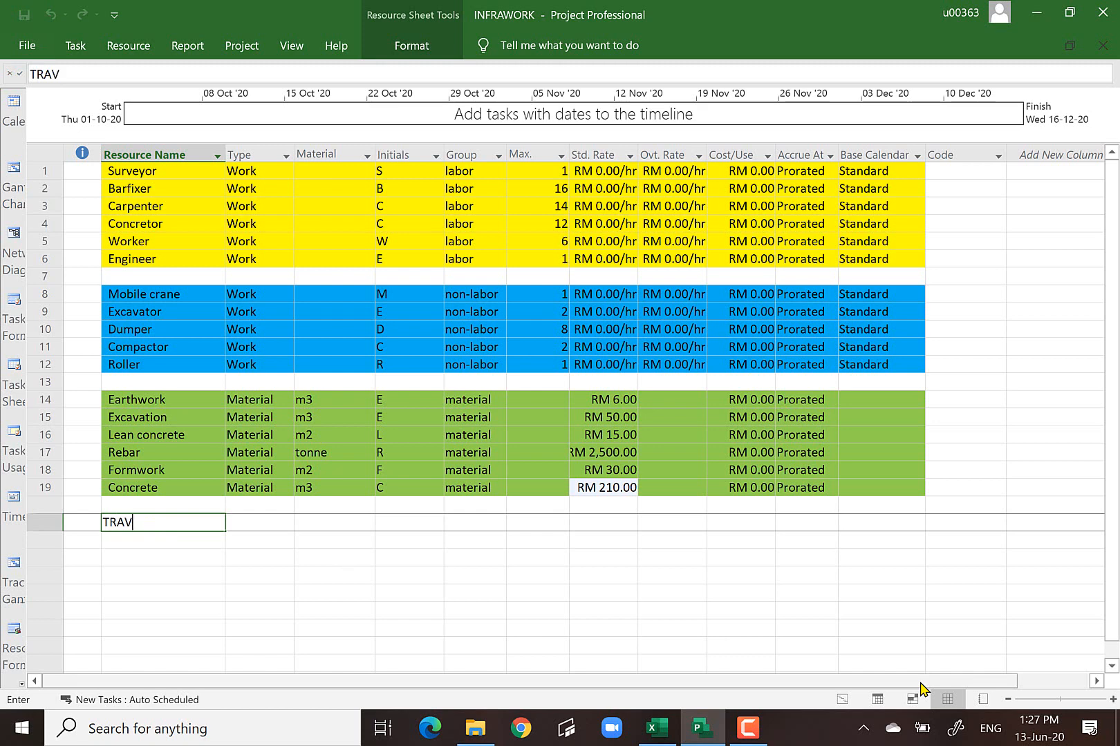
{"action": "type", "text": "ELLING"}
{"action": "key", "text": "Return"}
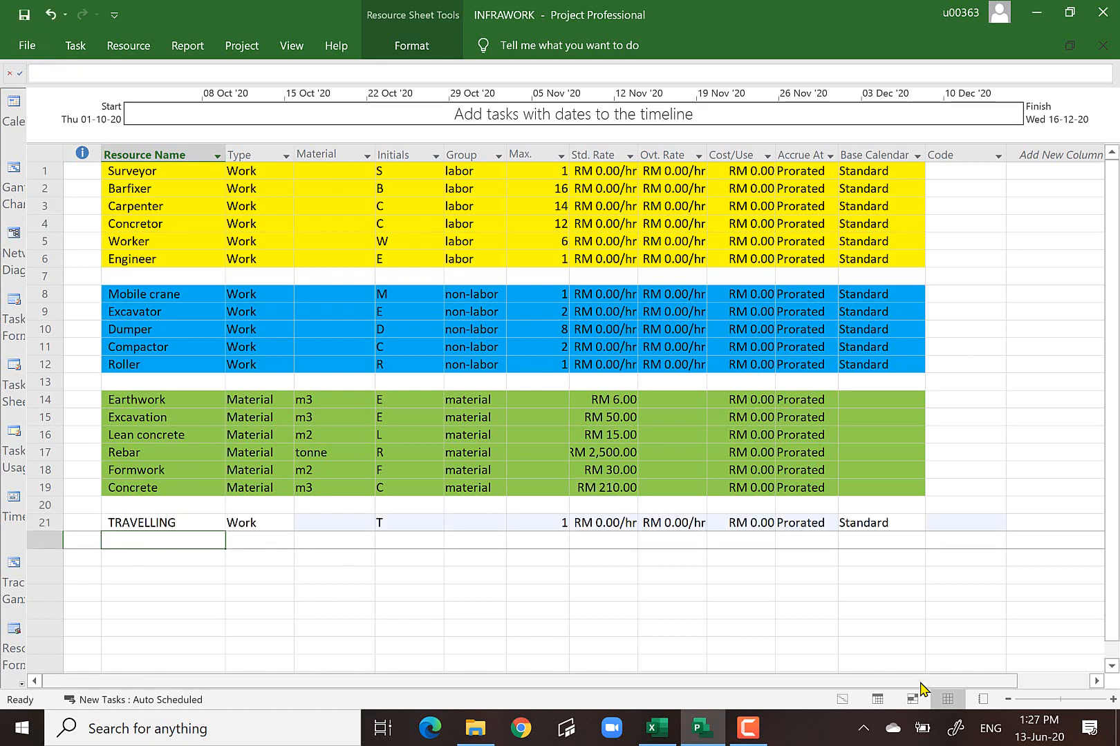
{"action": "type", "text": "SUBCON A"}
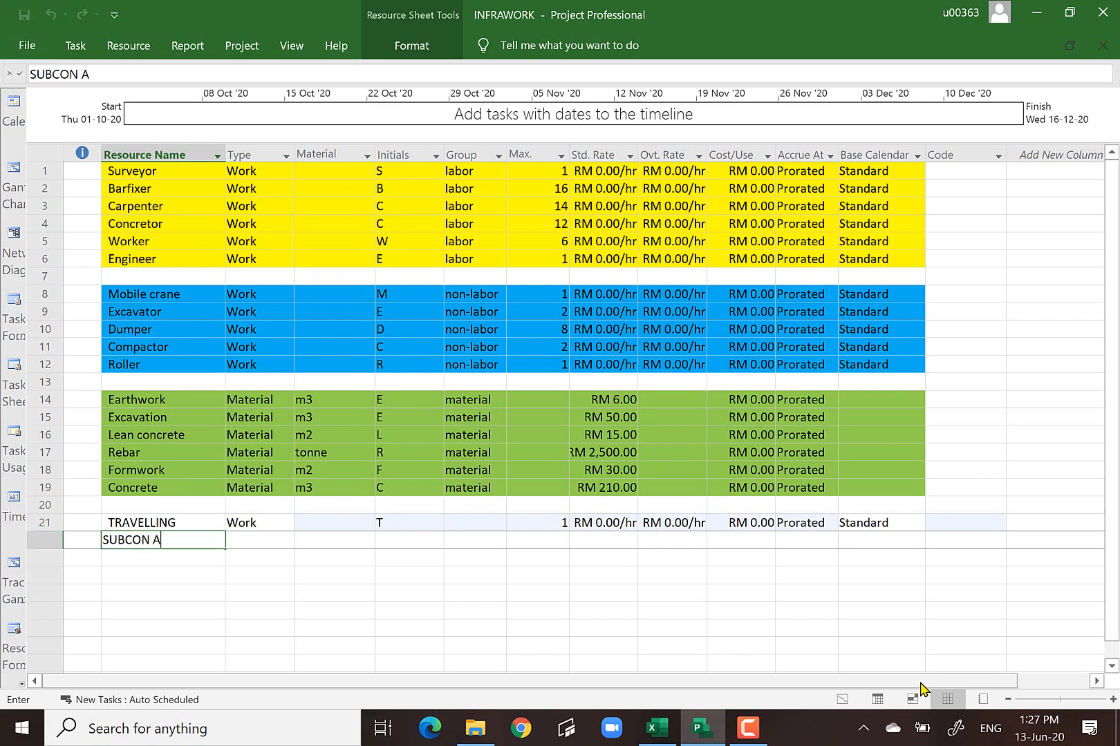
{"action": "key", "text": "Return"}
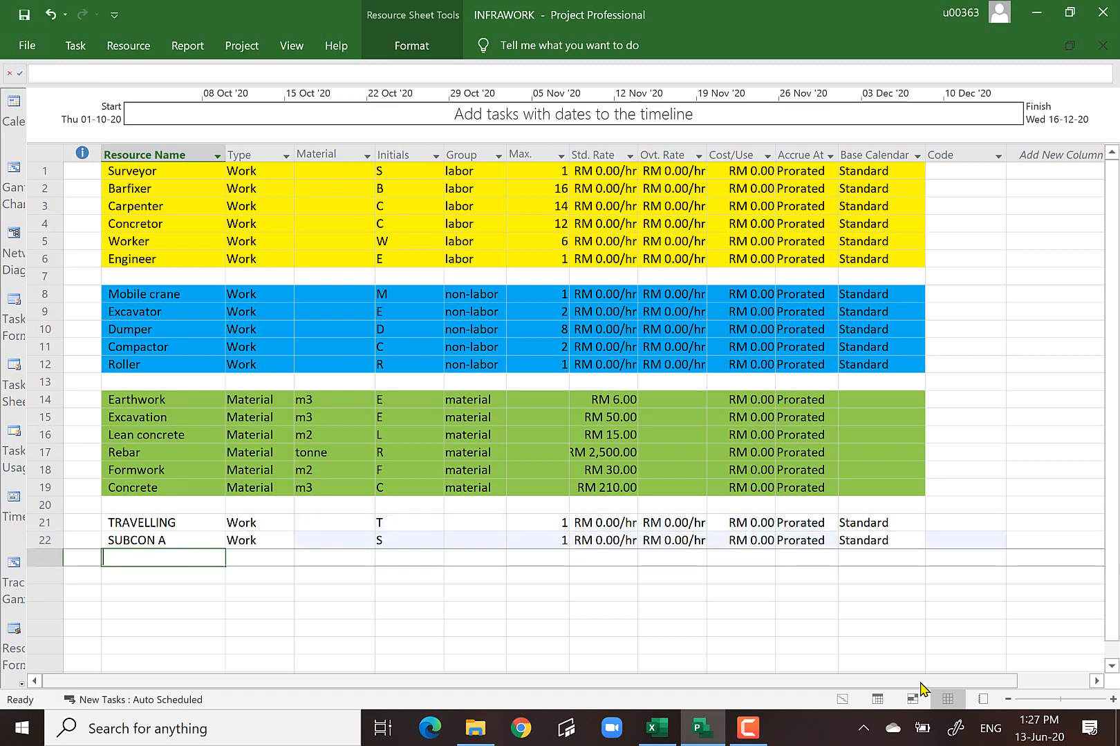
{"action": "type", "text": "SUBCON B"}
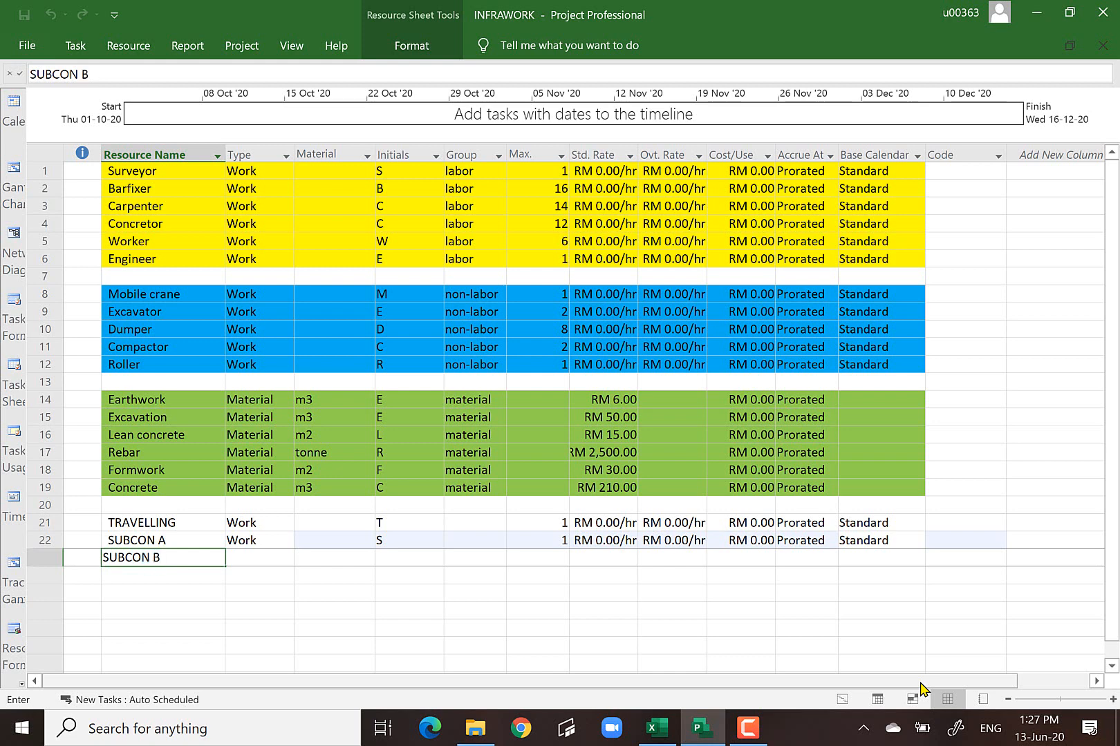
{"action": "key", "text": "Return"}
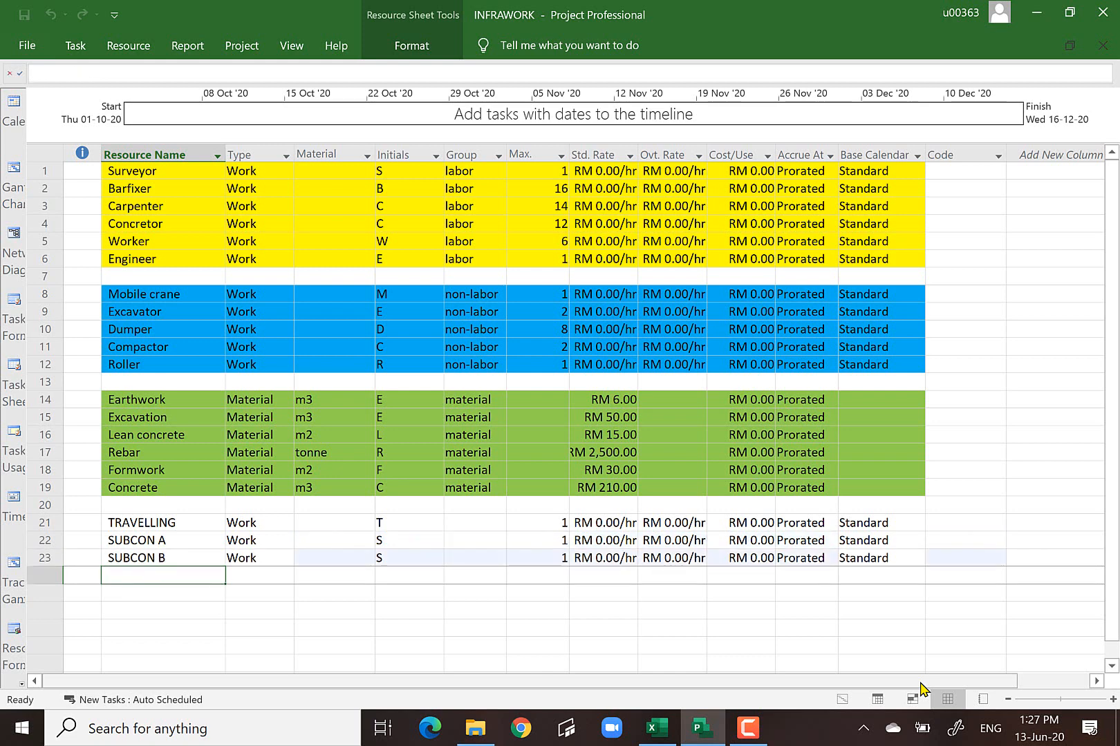
{"action": "type", "text": "TESTING"}
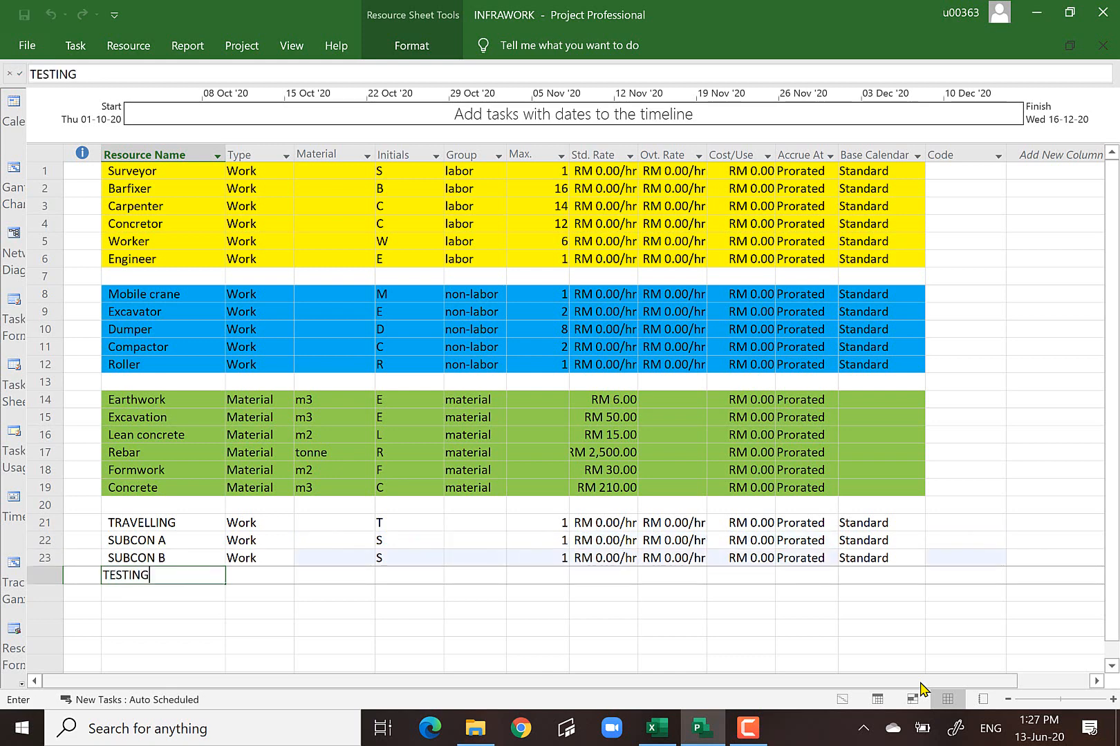
{"action": "key", "text": "Return"}
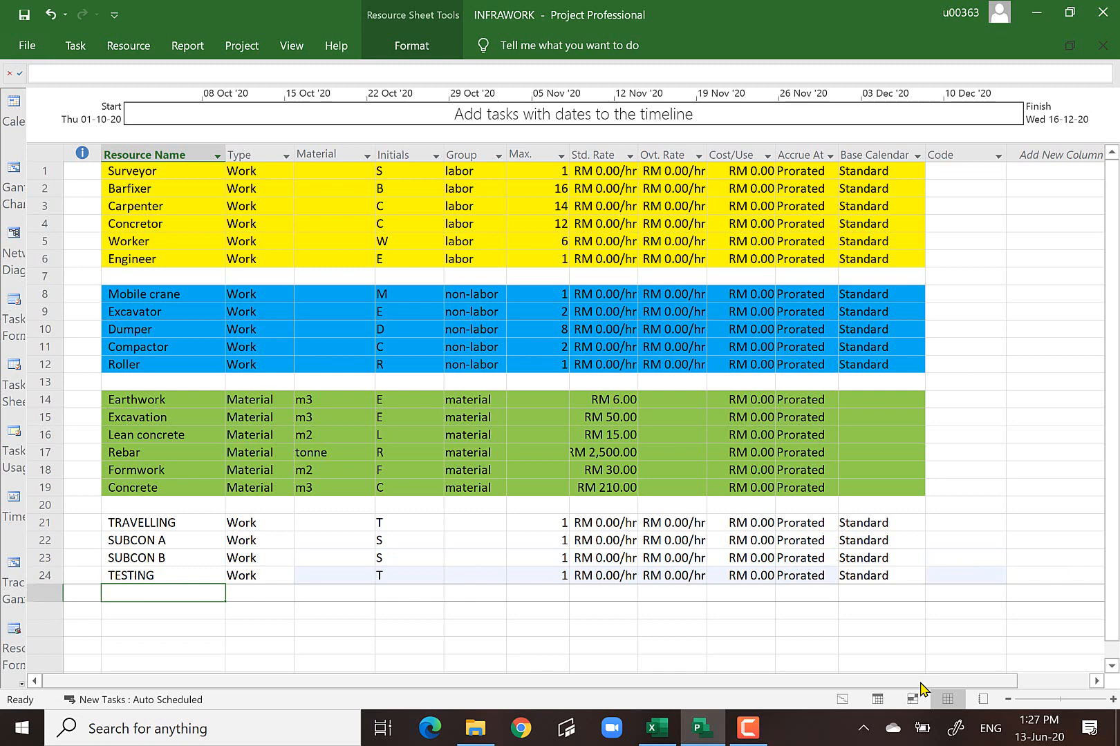
{"action": "type", "text": "MEETING"}
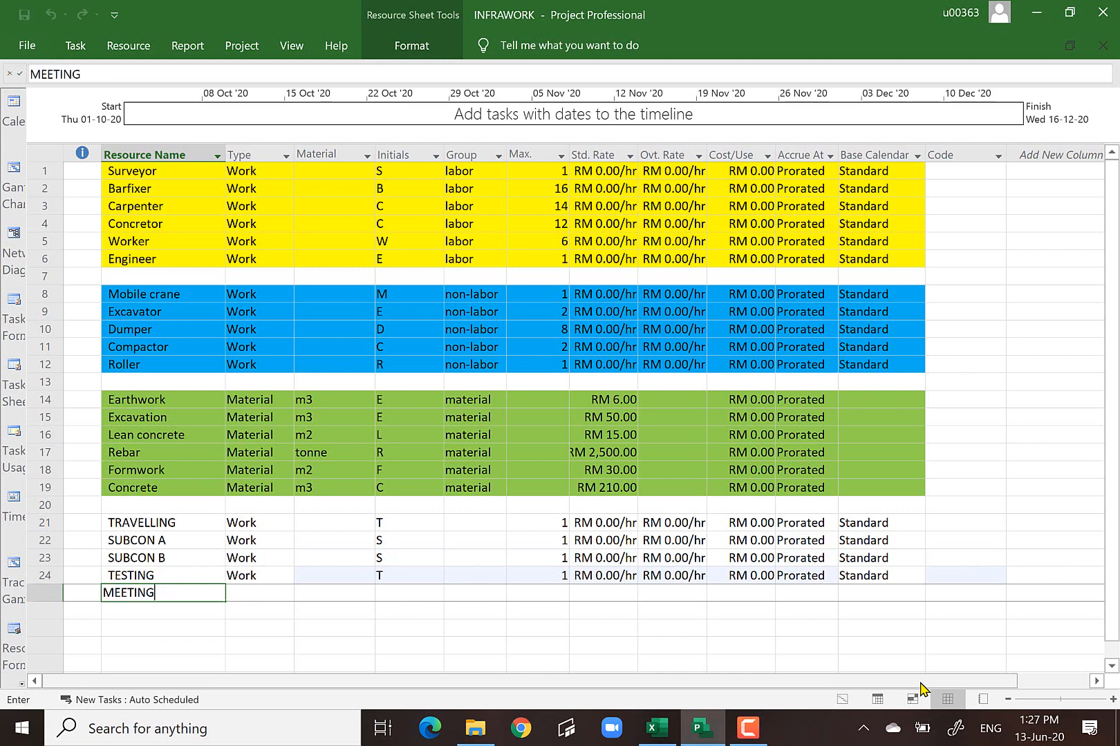
{"action": "key", "text": "Return"}
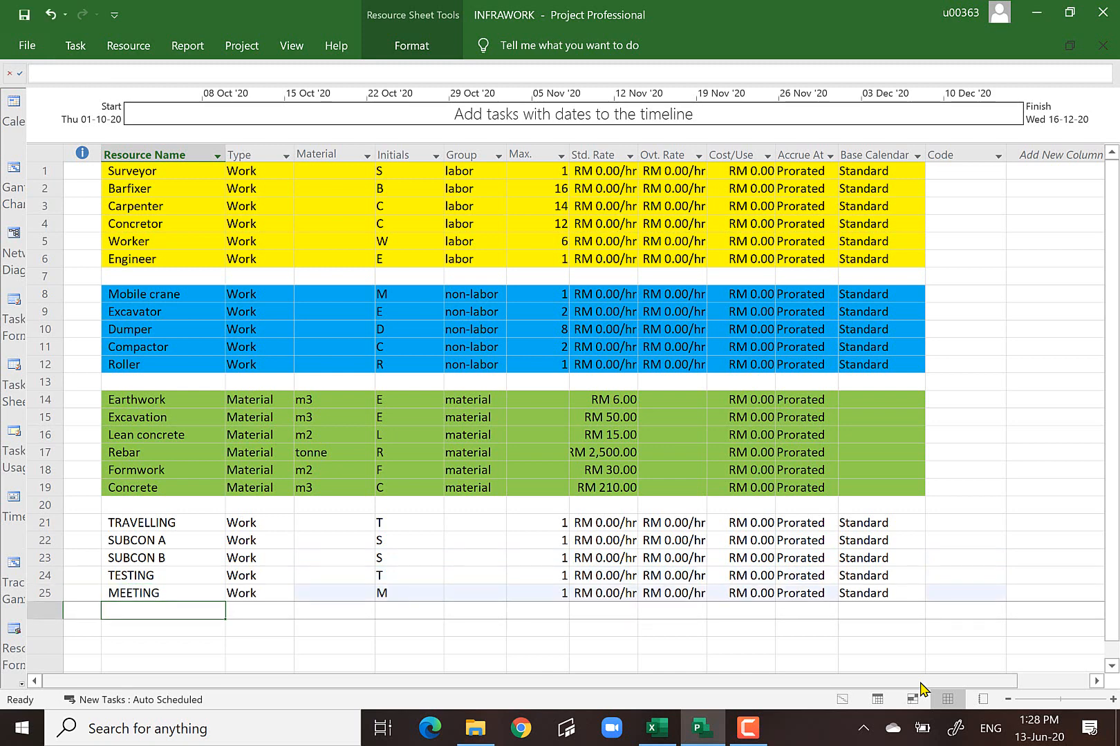
- Change the resource type of TRAVELLING, SUBCON A and SUBCON B to Cost, dismissing the Planning Wizard tip
{"action": "left_click", "coordinate": [246, 525]}
{"action": "left_click", "coordinate": [285, 525]}
{"action": "left_click", "coordinate": [285, 523]}
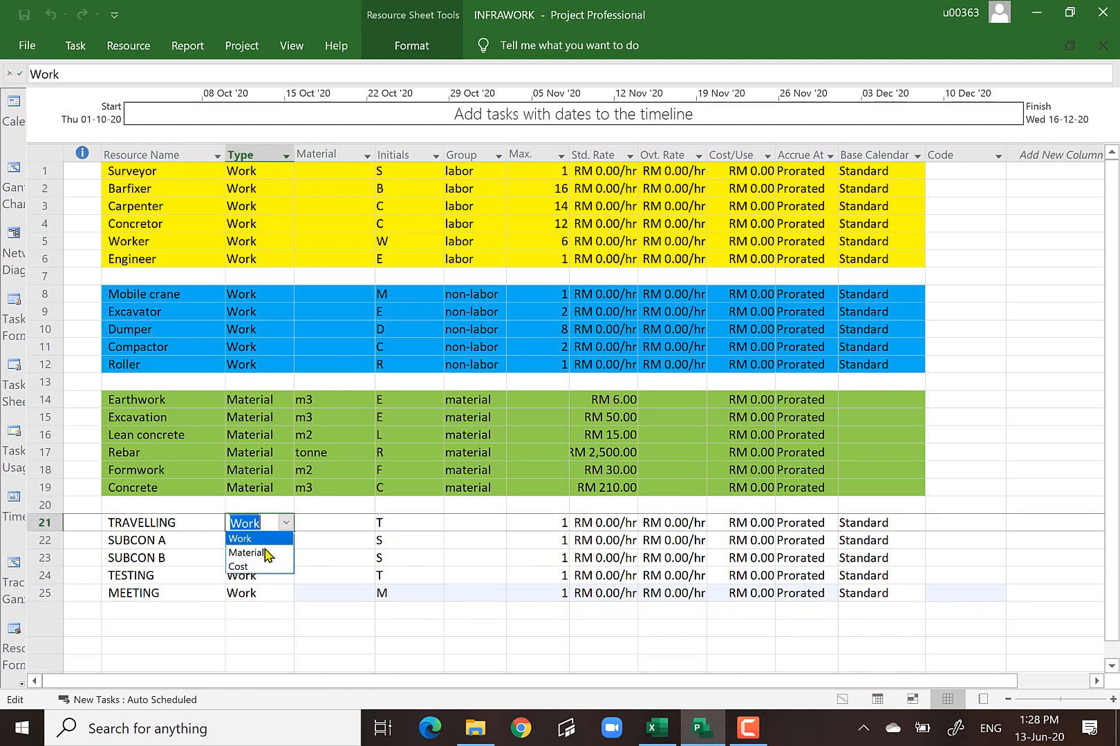
{"action": "left_click", "coordinate": [262, 568]}
{"action": "left_click", "coordinate": [285, 540]}
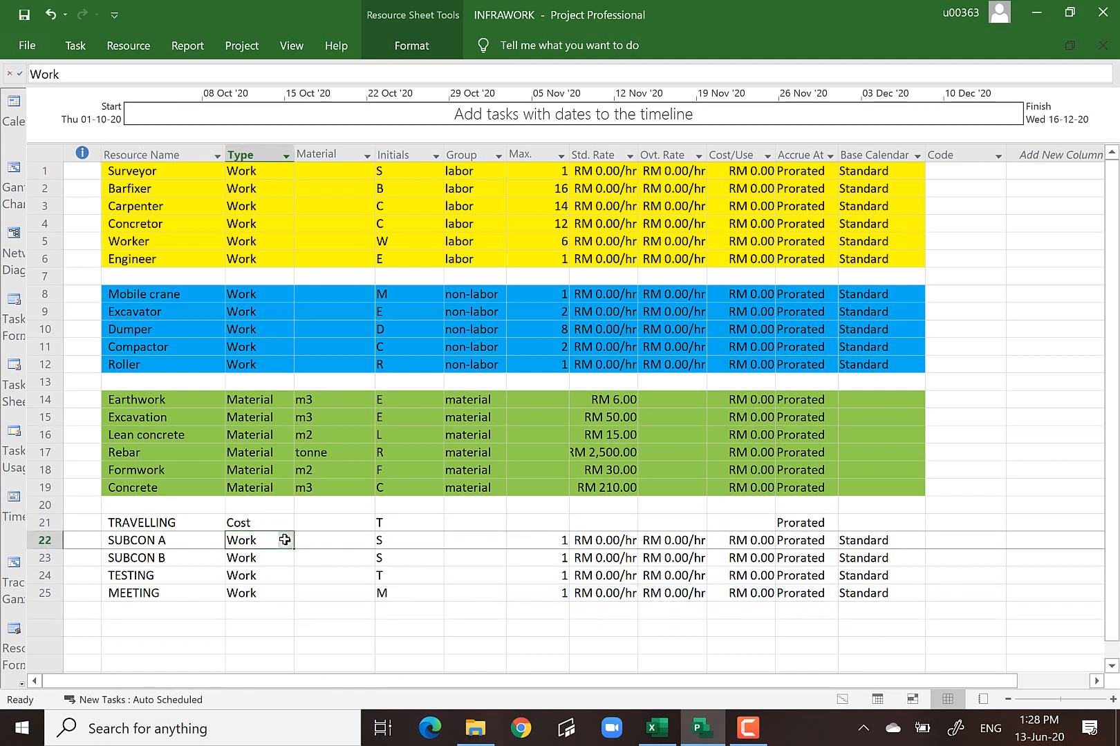
{"action": "left_click", "coordinate": [285, 540]}
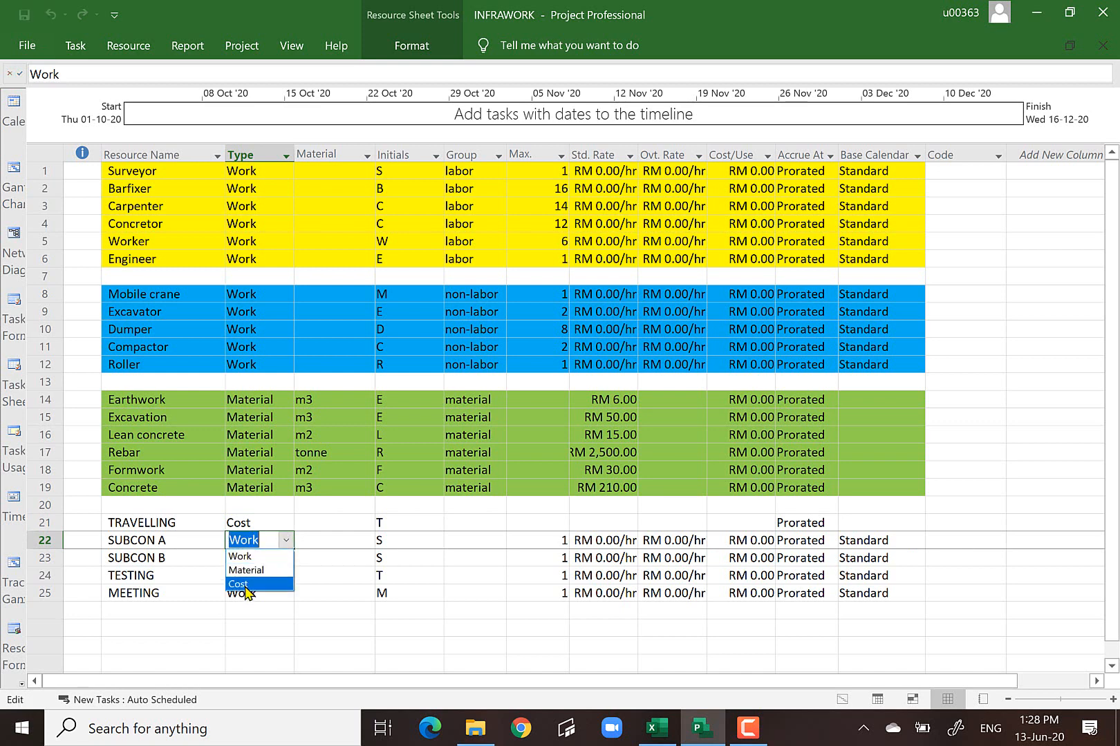
{"action": "left_click", "coordinate": [246, 584]}
{"action": "left_click", "coordinate": [284, 558]}
{"action": "left_click", "coordinate": [285, 560]}
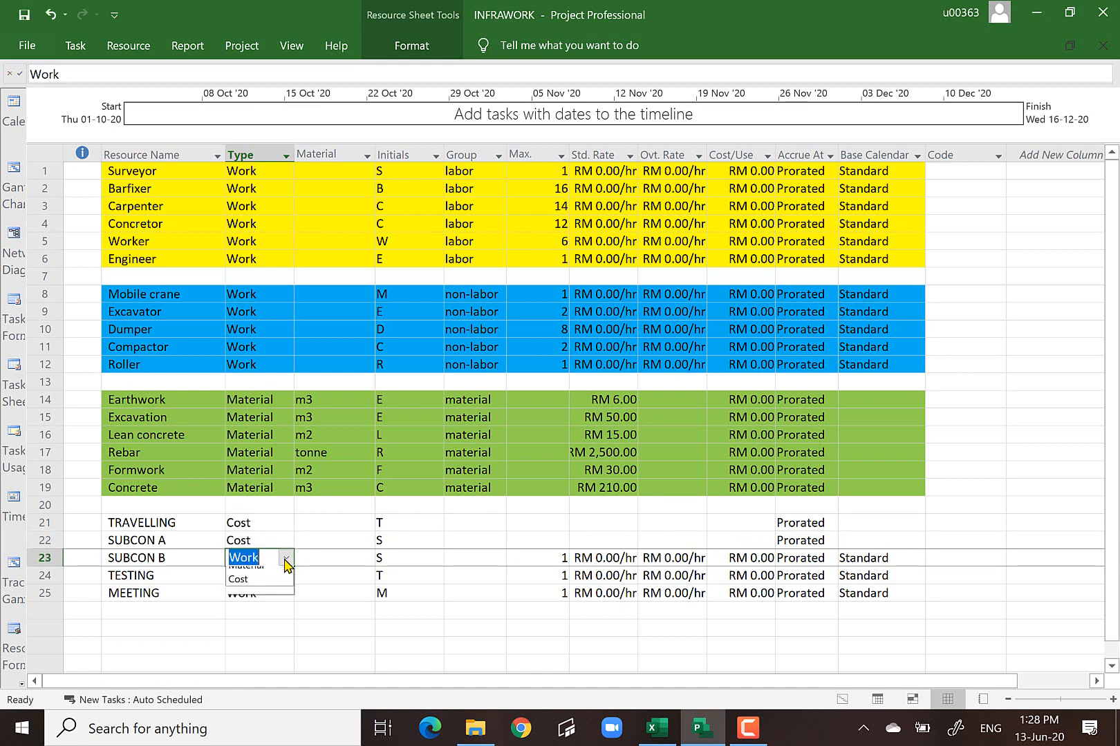
{"action": "left_click", "coordinate": [249, 602]}
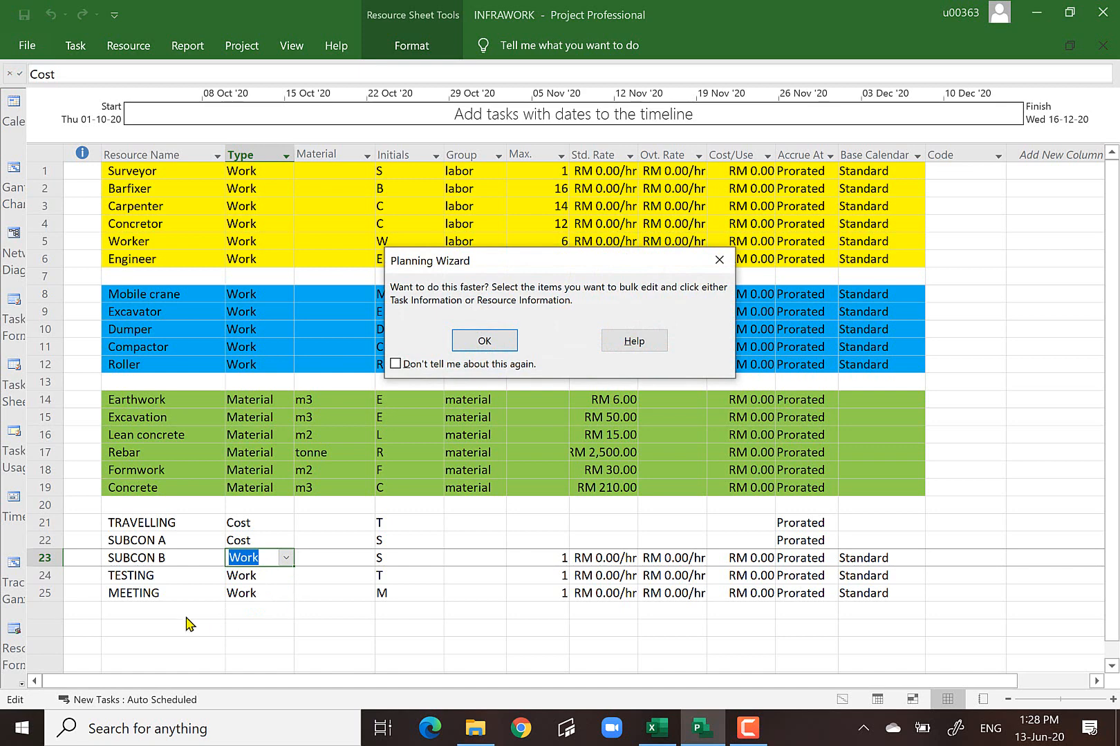
{"action": "left_click", "coordinate": [504, 336]}
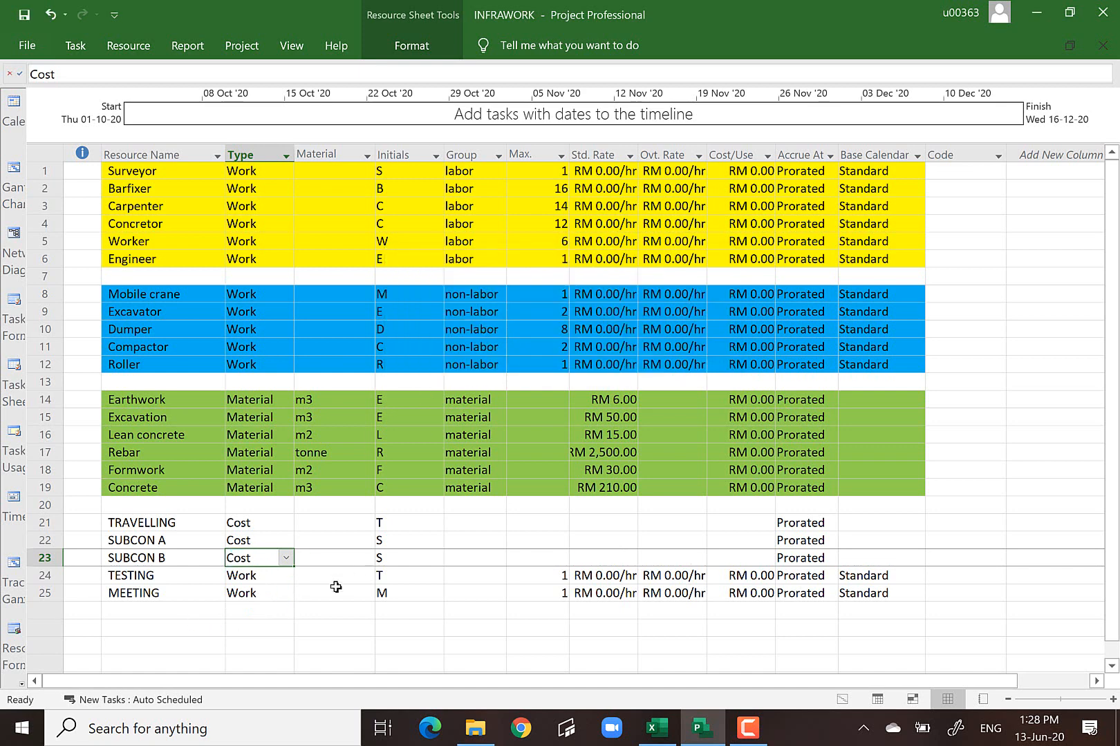
- Change the resource type of TESTING and MEETING to Cost
{"action": "left_click", "coordinate": [285, 576]}
{"action": "left_click", "coordinate": [284, 574]}
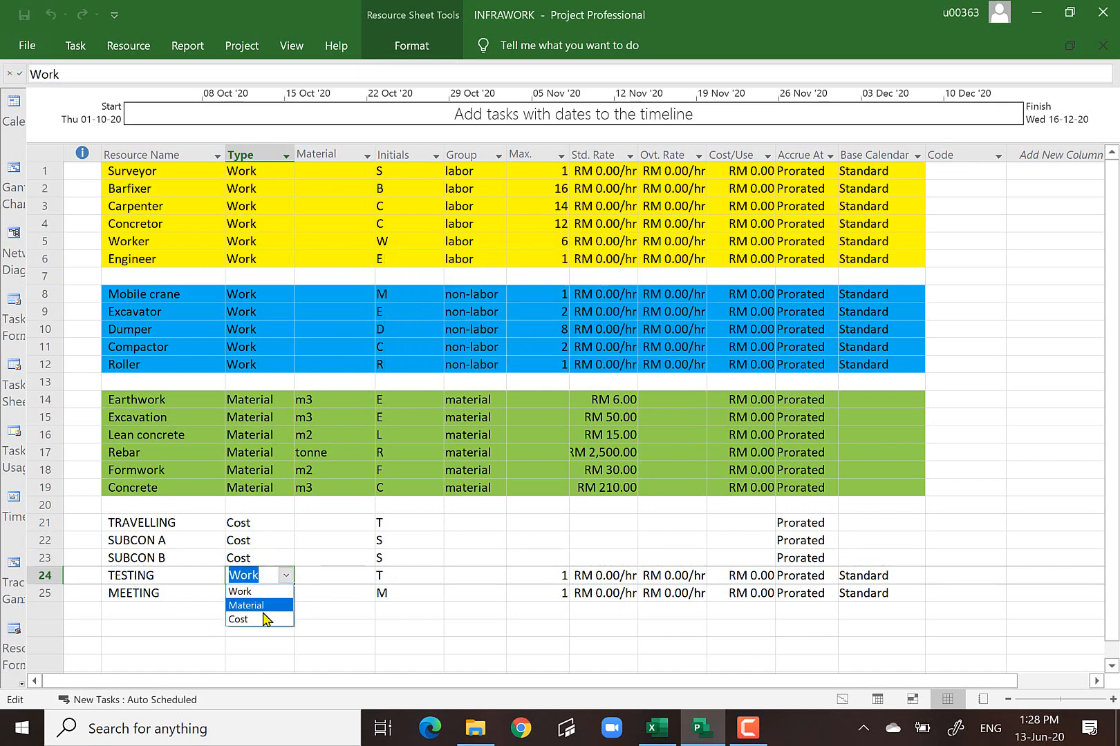
{"action": "left_click", "coordinate": [263, 617]}
{"action": "left_click", "coordinate": [285, 592]}
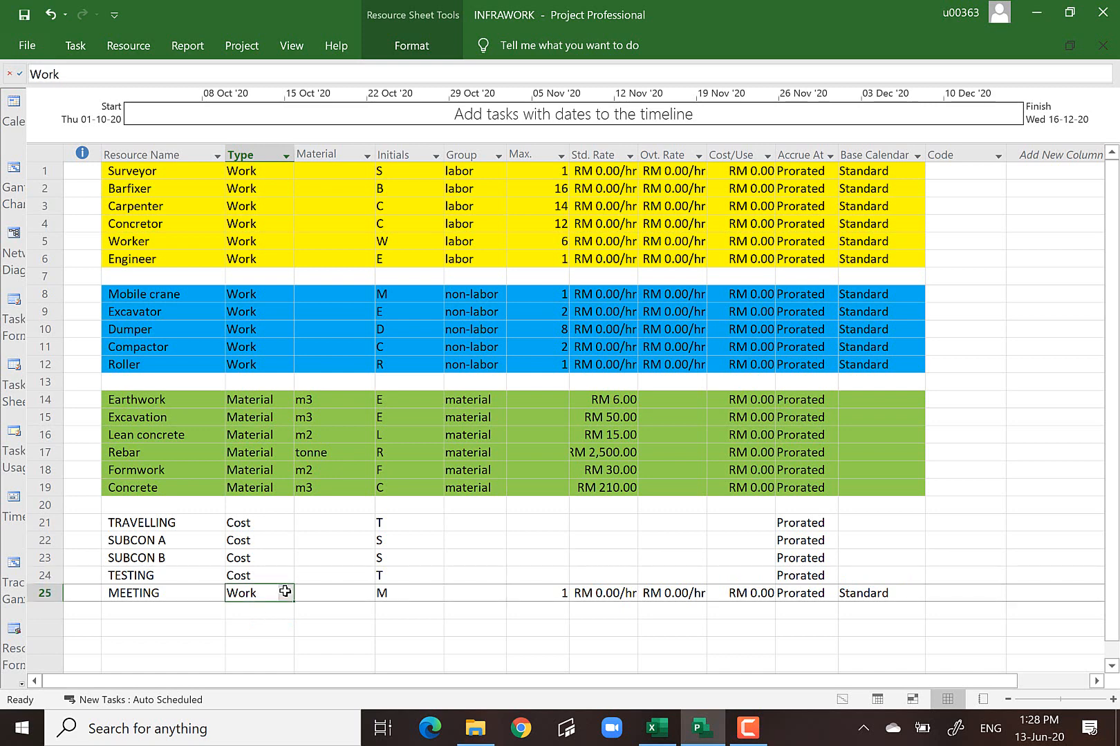
{"action": "left_click", "coordinate": [284, 593]}
{"action": "left_click", "coordinate": [267, 636]}
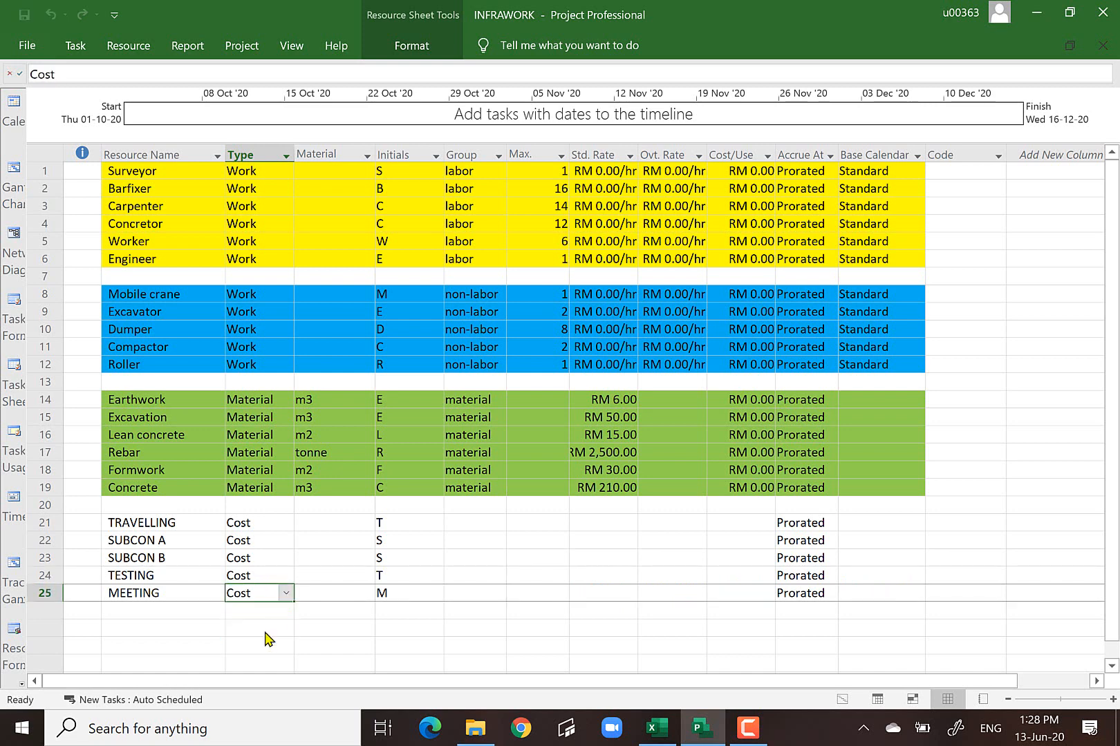
{"action": "left_click", "coordinate": [327, 638]}
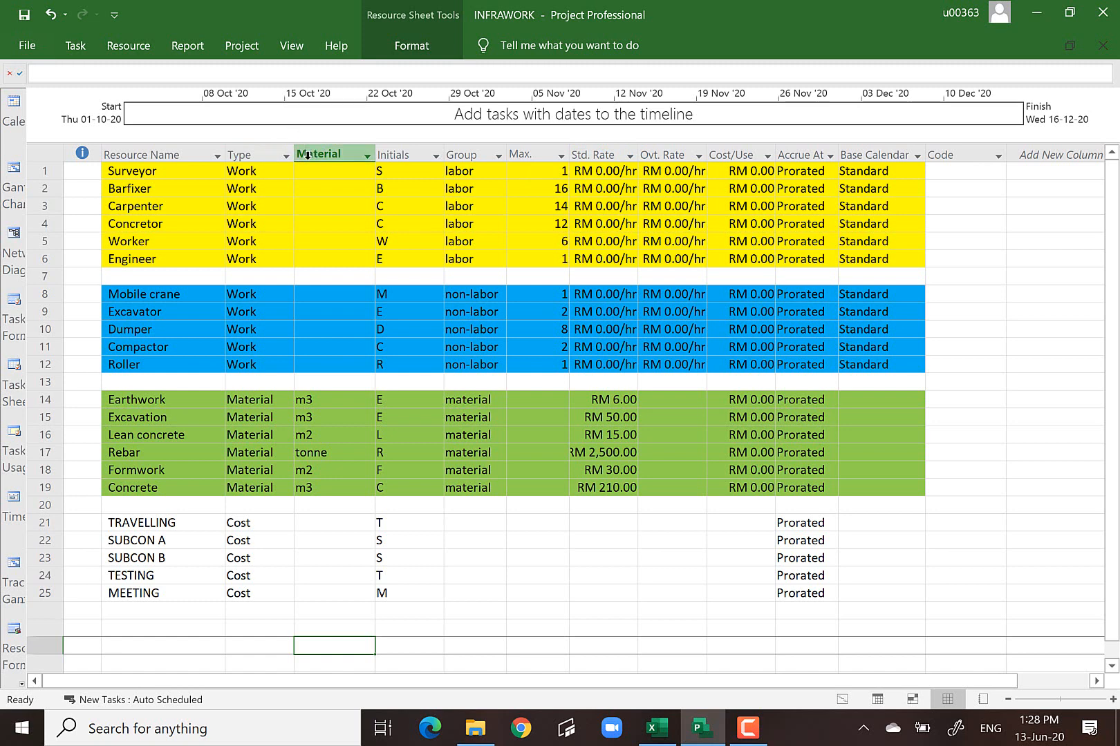
{"action": "left_click", "coordinate": [625, 523]}
{"action": "left_click", "coordinate": [621, 544]}
{"action": "left_click", "coordinate": [620, 560]}
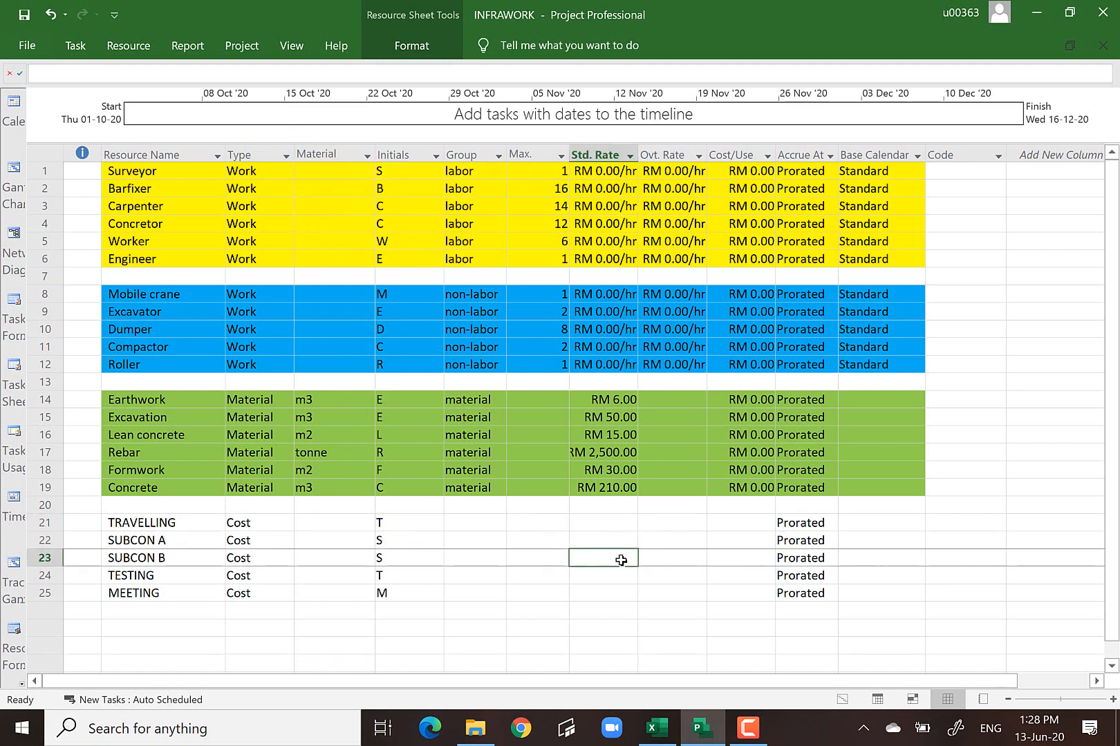
{"action": "left_click", "coordinate": [617, 576]}
{"action": "left_click", "coordinate": [616, 595]}
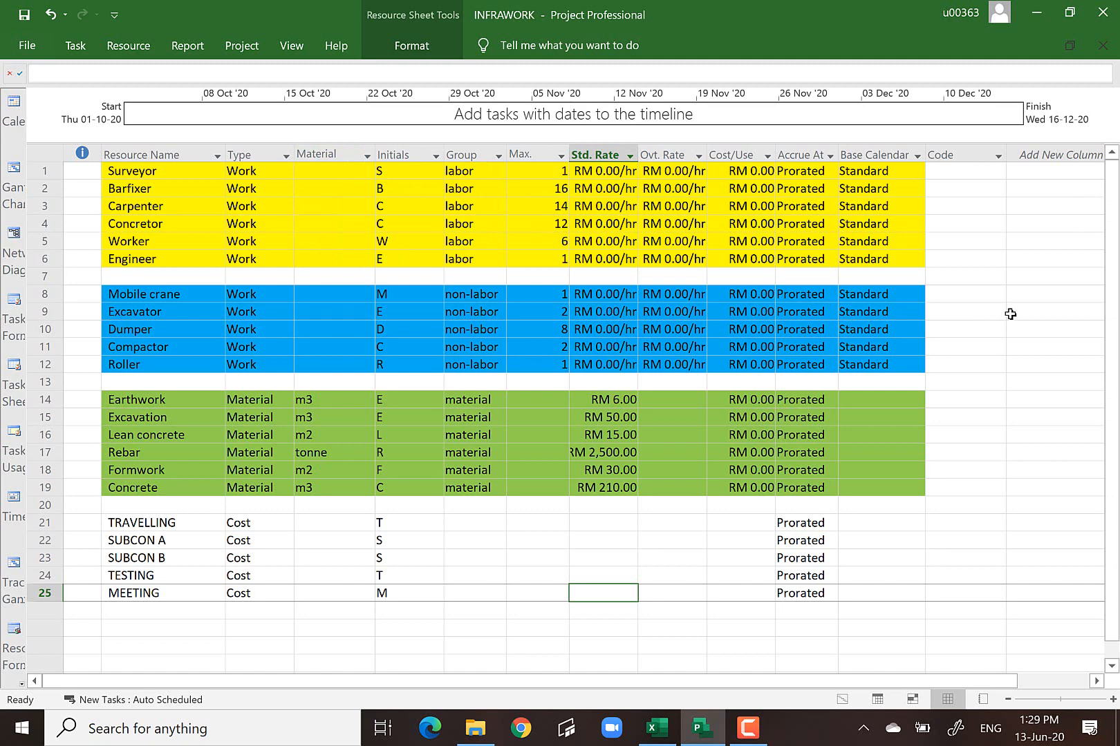
- Switch to the Gantt Chart view and bring the whole Resource Names column into view
{"action": "left_click", "coordinate": [14, 169]}
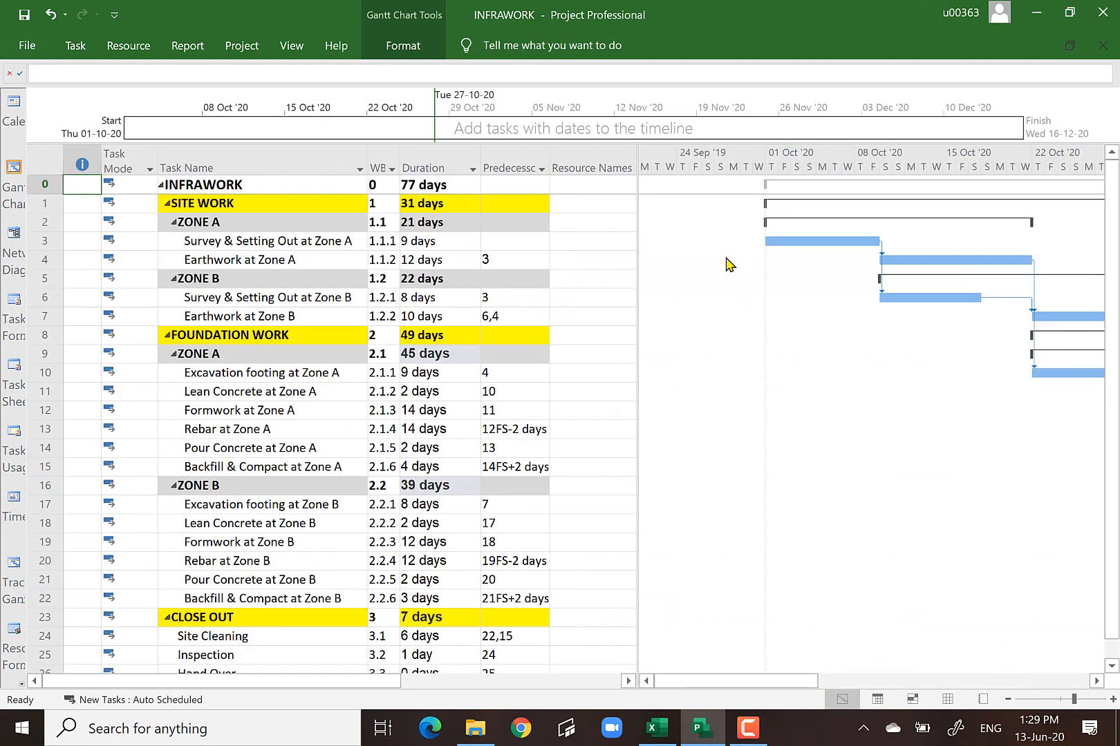
{"action": "left_click", "coordinate": [583, 164]}
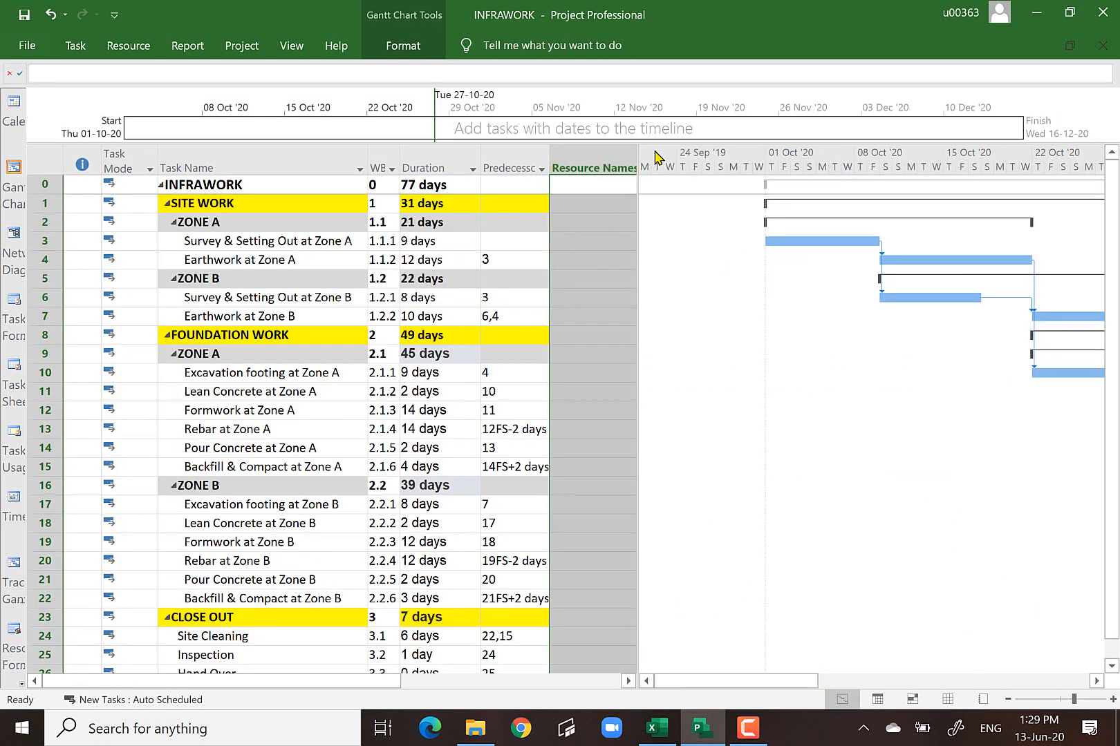
{"action": "left_click_drag", "start_coordinate": [649, 162], "coordinate": [675, 170]}
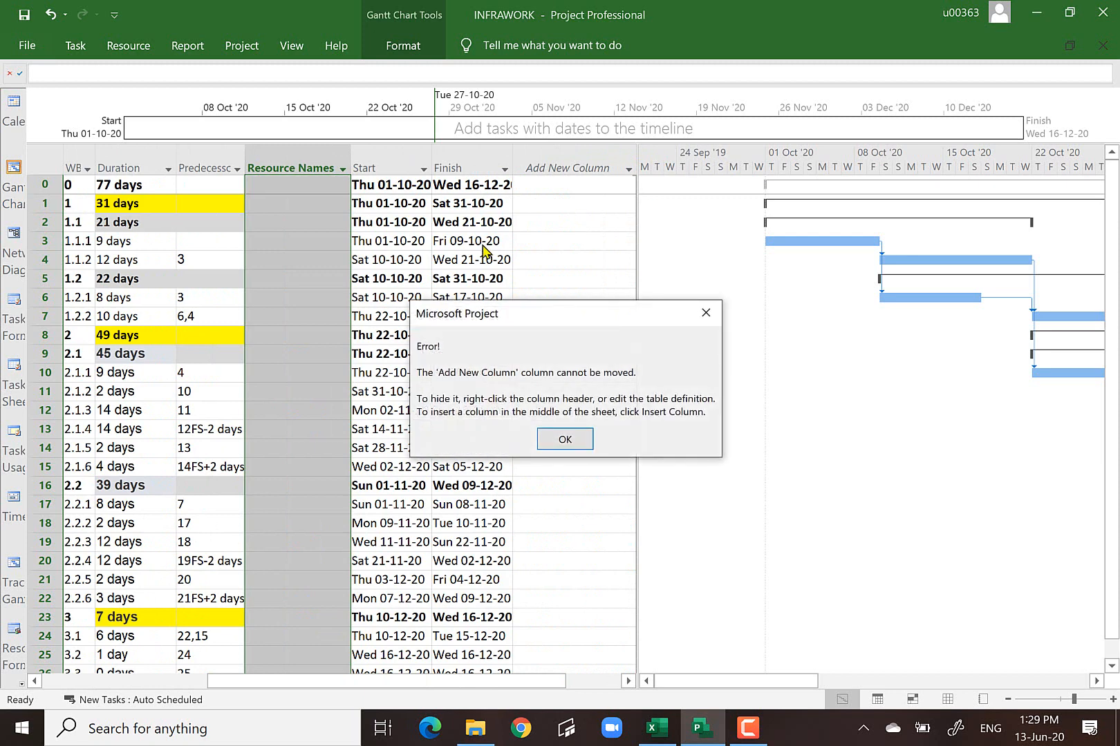
{"action": "left_click", "coordinate": [706, 313]}
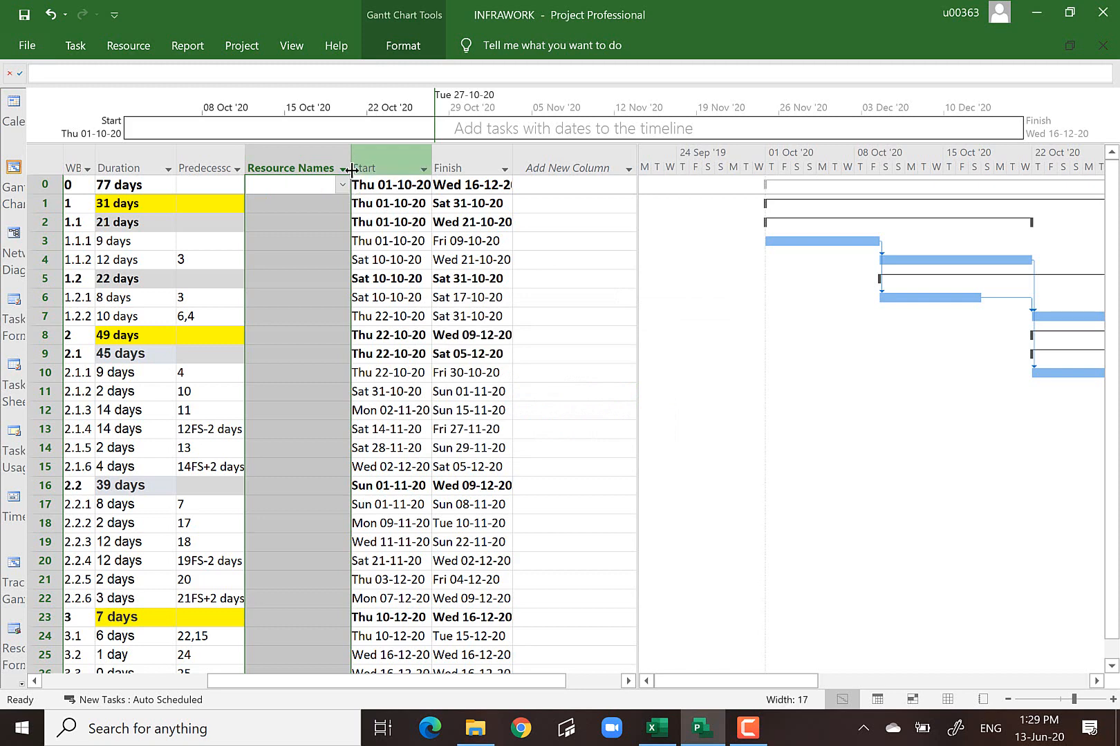
{"action": "left_click", "coordinate": [580, 315]}
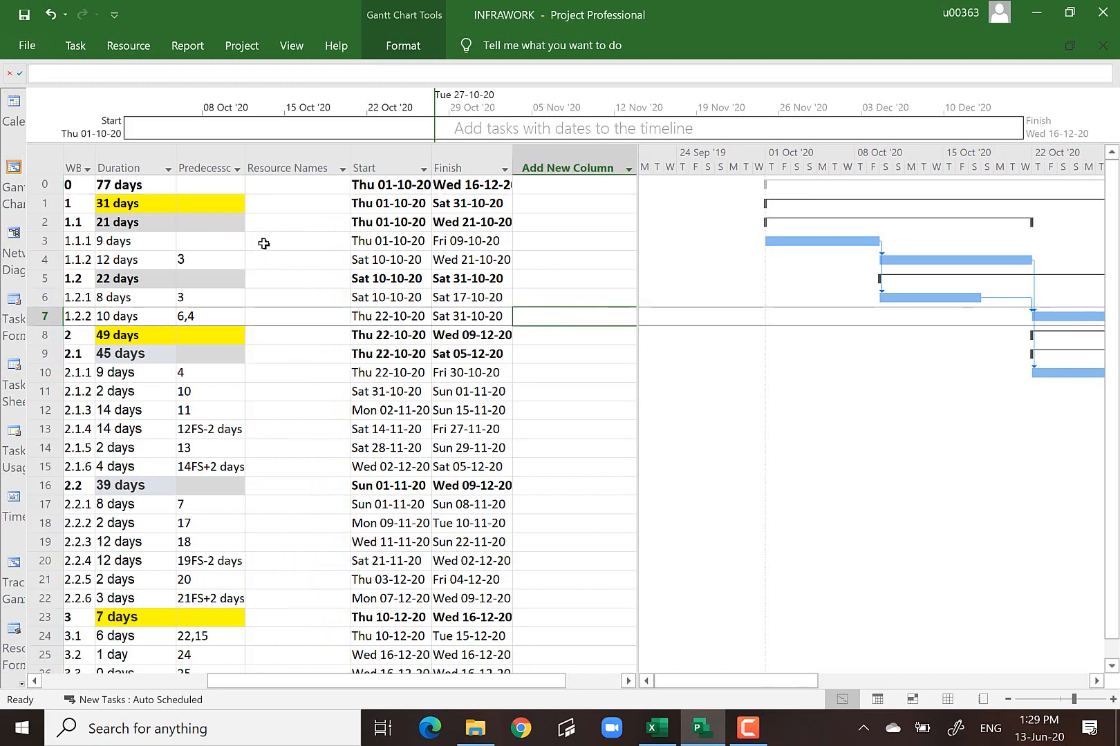
{"action": "left_click", "coordinate": [189, 690]}
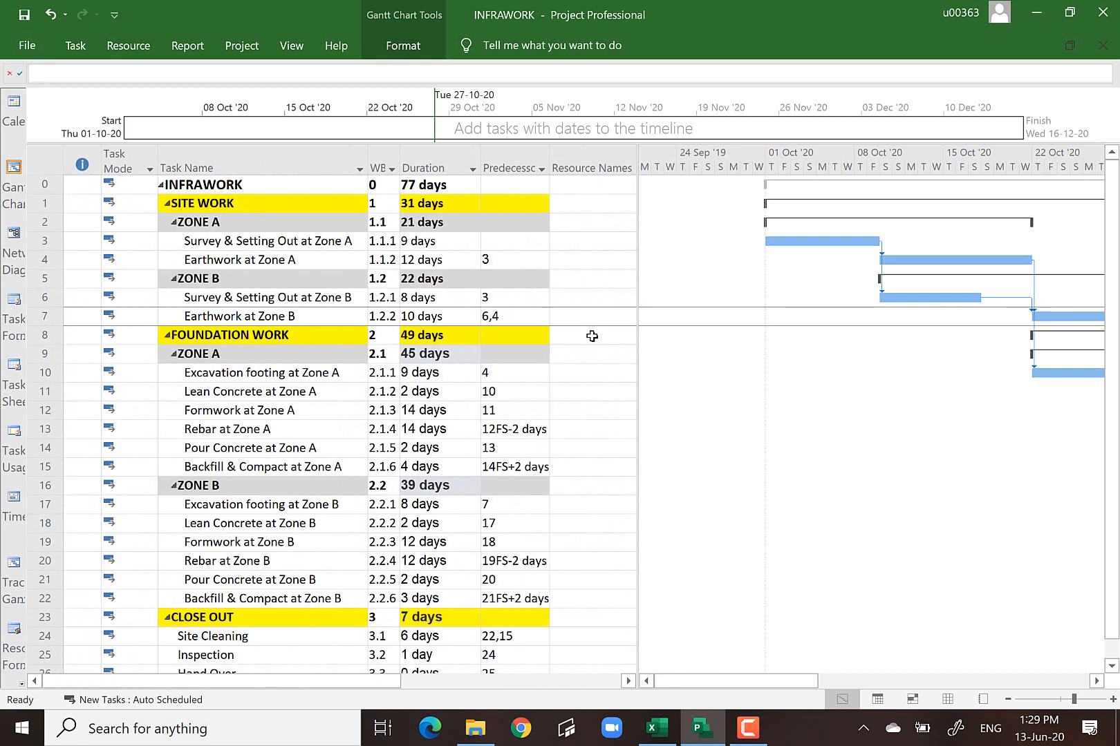
{"action": "left_click", "coordinate": [627, 681]}
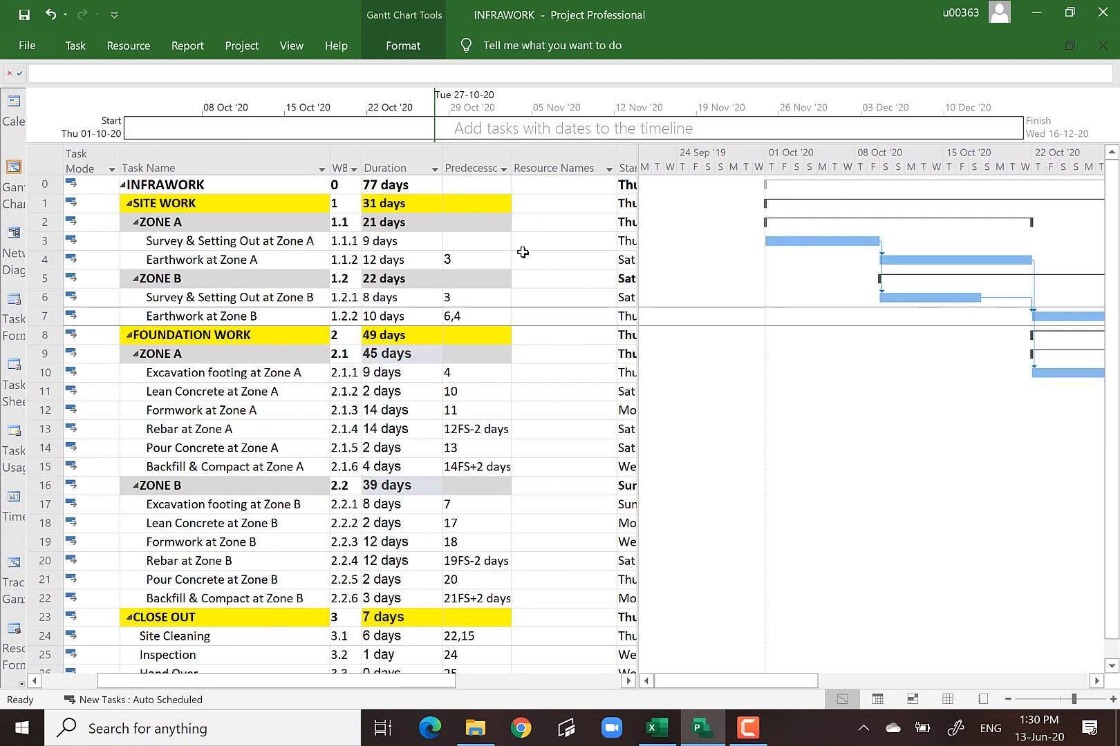
- Look through the resources offered for Survey & Setting Out at Zone A in Resource Names, without choosing any
{"action": "left_click", "coordinate": [45, 241]}
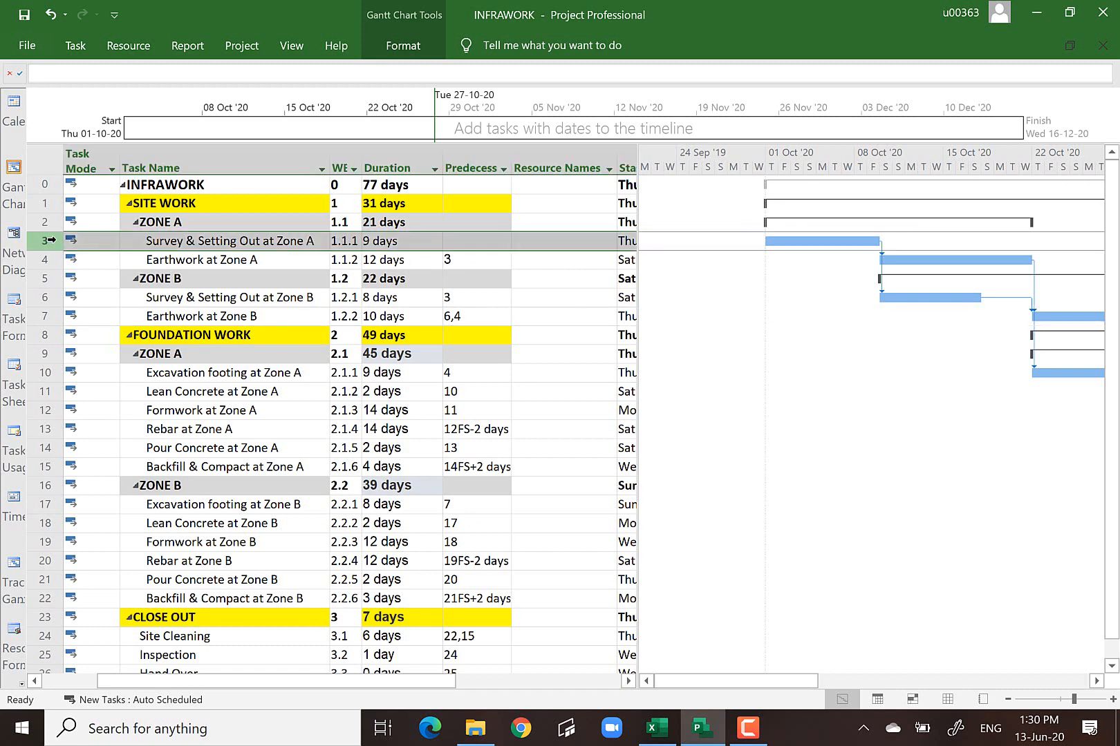
{"action": "left_click", "coordinate": [588, 240]}
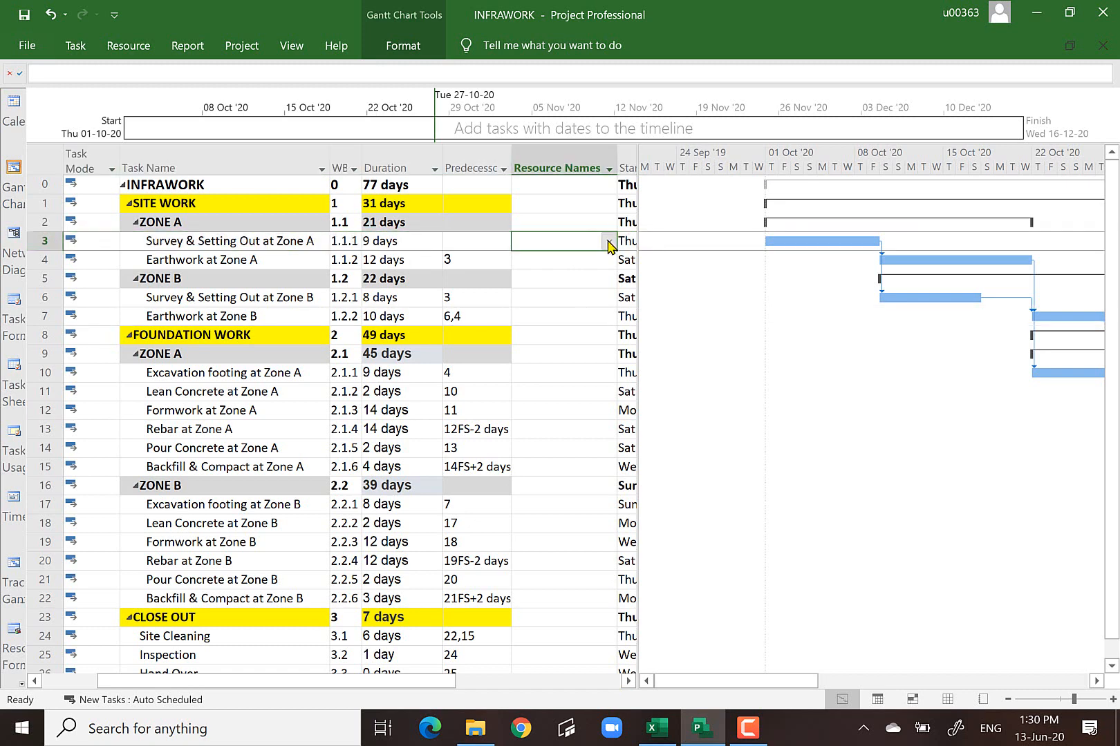
{"action": "left_click", "coordinate": [609, 242]}
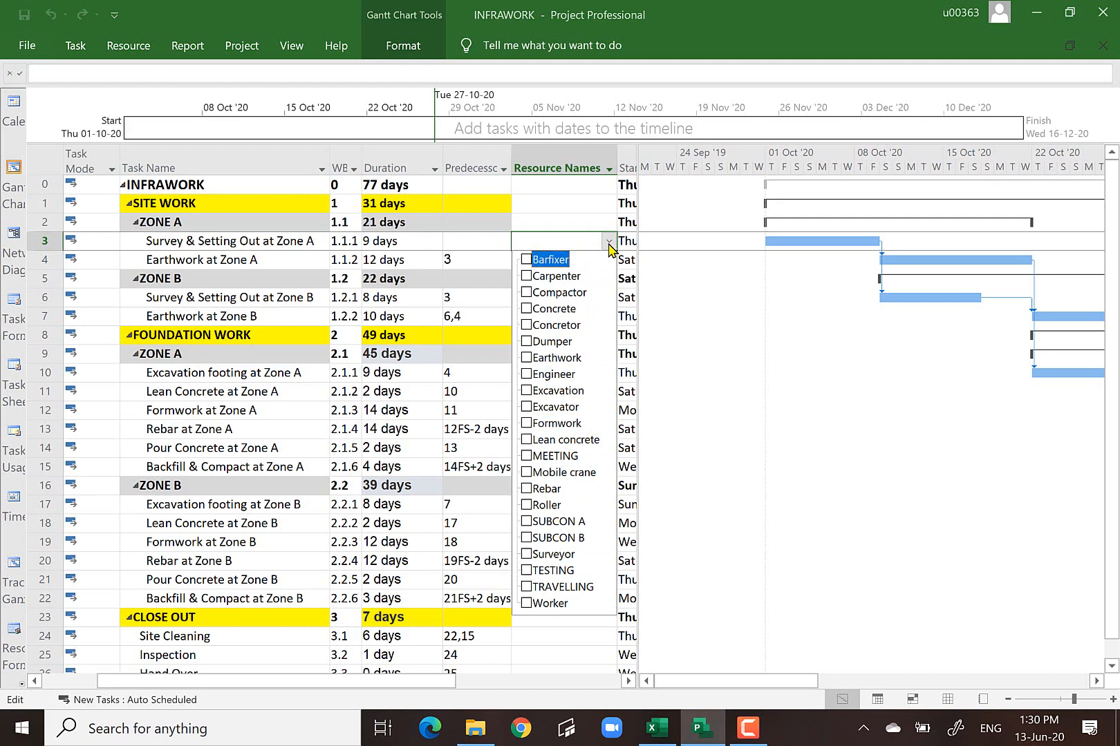
{"action": "key", "text": "Escape"}
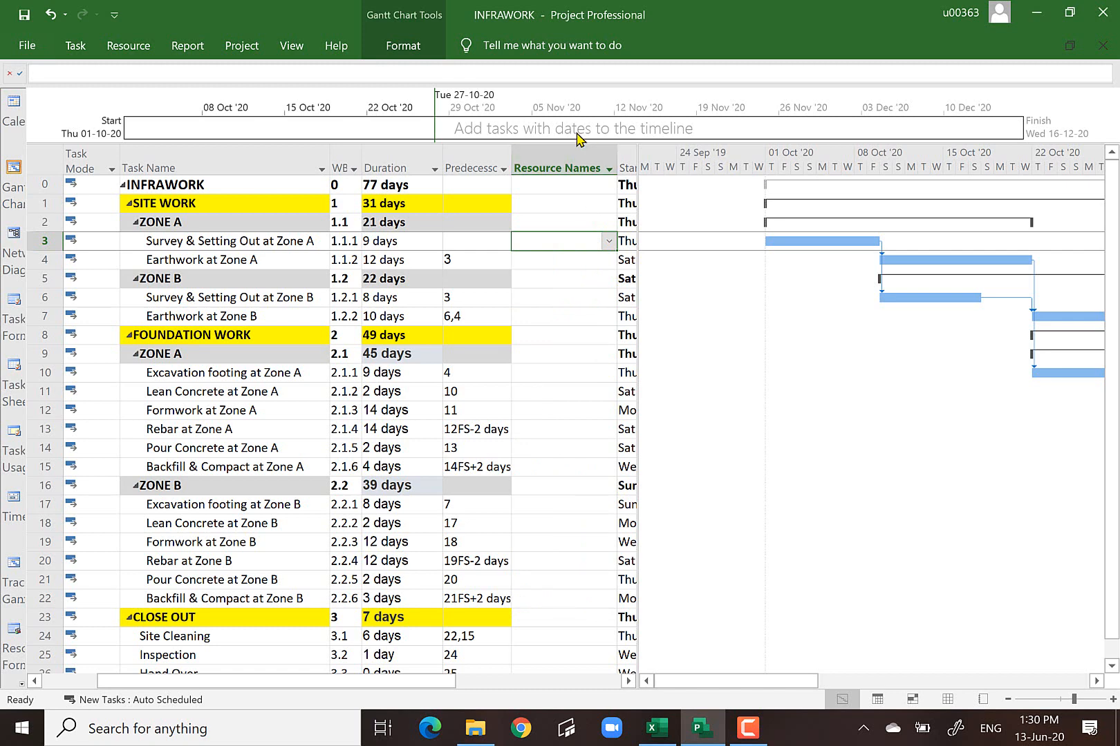
- Review which calendars are available for changing working time, then cancel without changes
{"action": "left_click", "coordinate": [242, 47]}
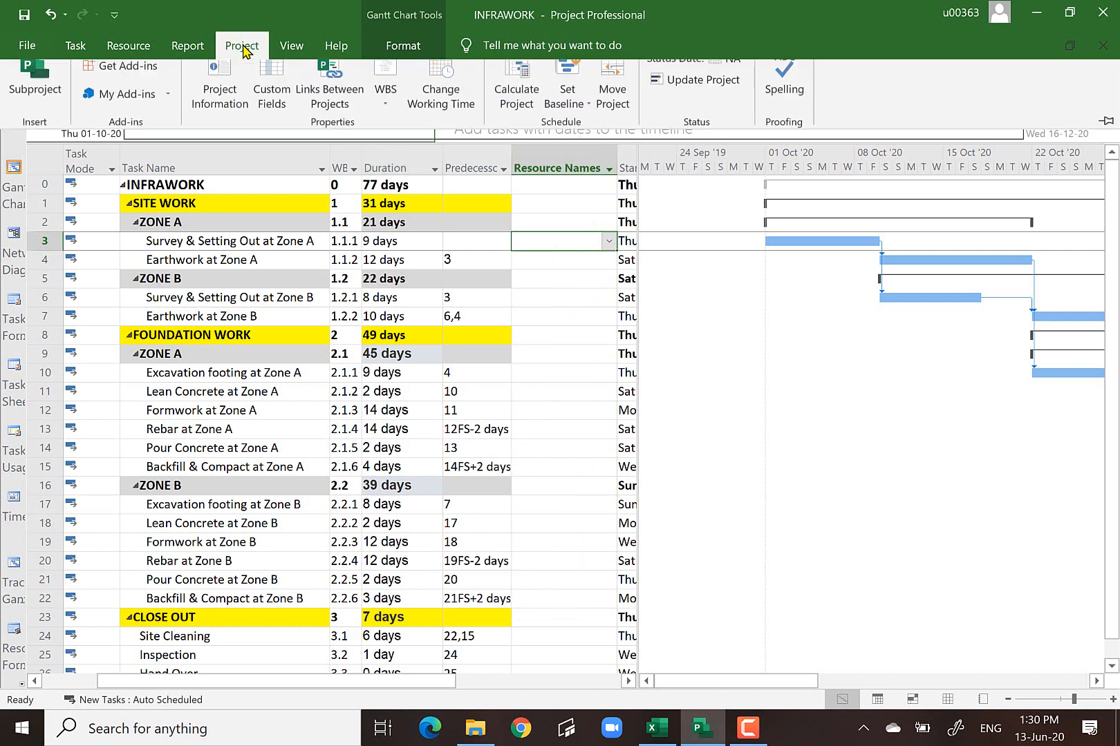
{"action": "left_click", "coordinate": [443, 100]}
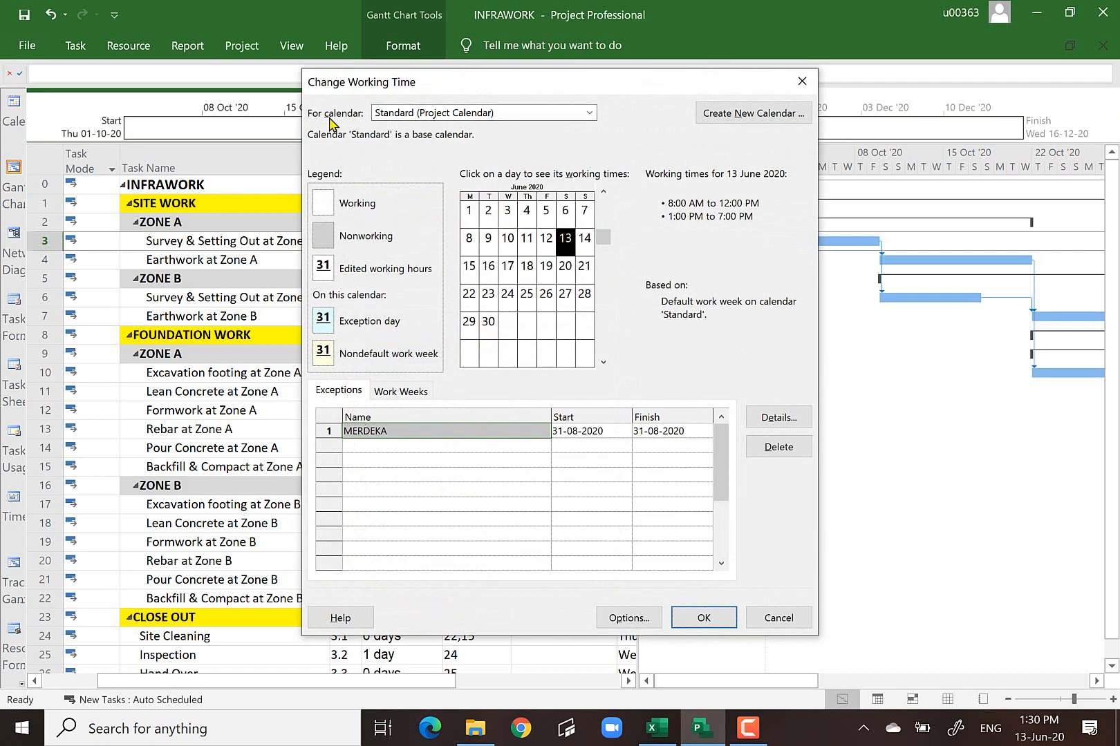
{"action": "left_click", "coordinate": [589, 114]}
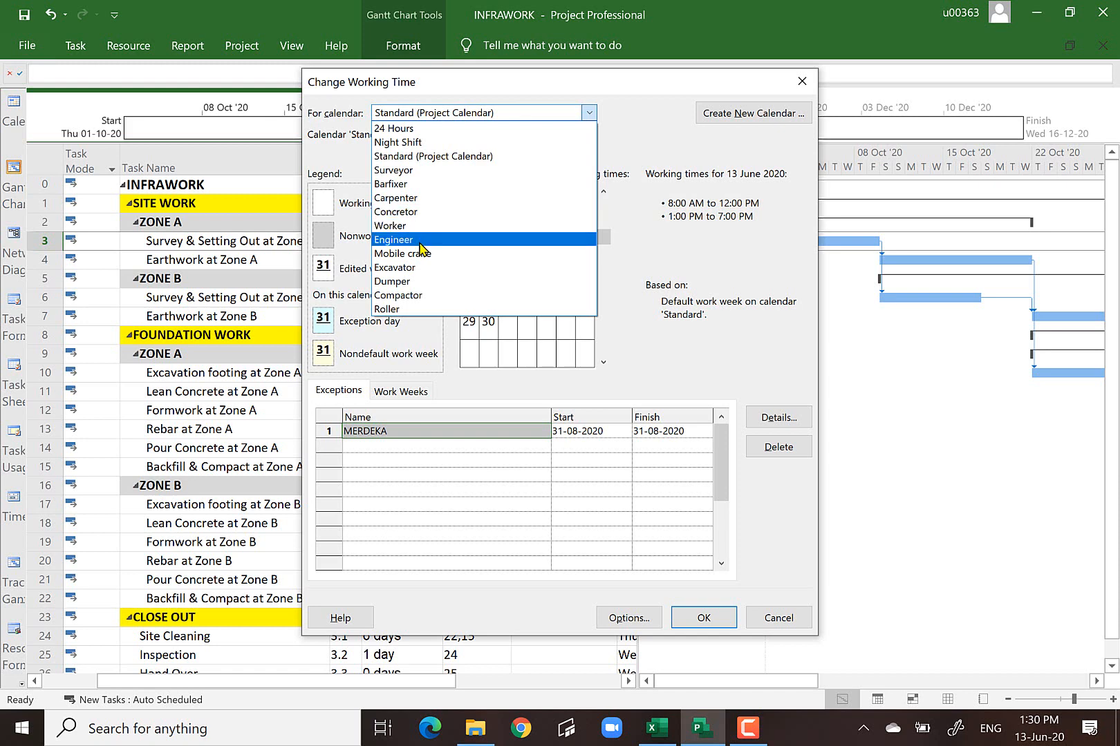
{"action": "left_click", "coordinate": [646, 97]}
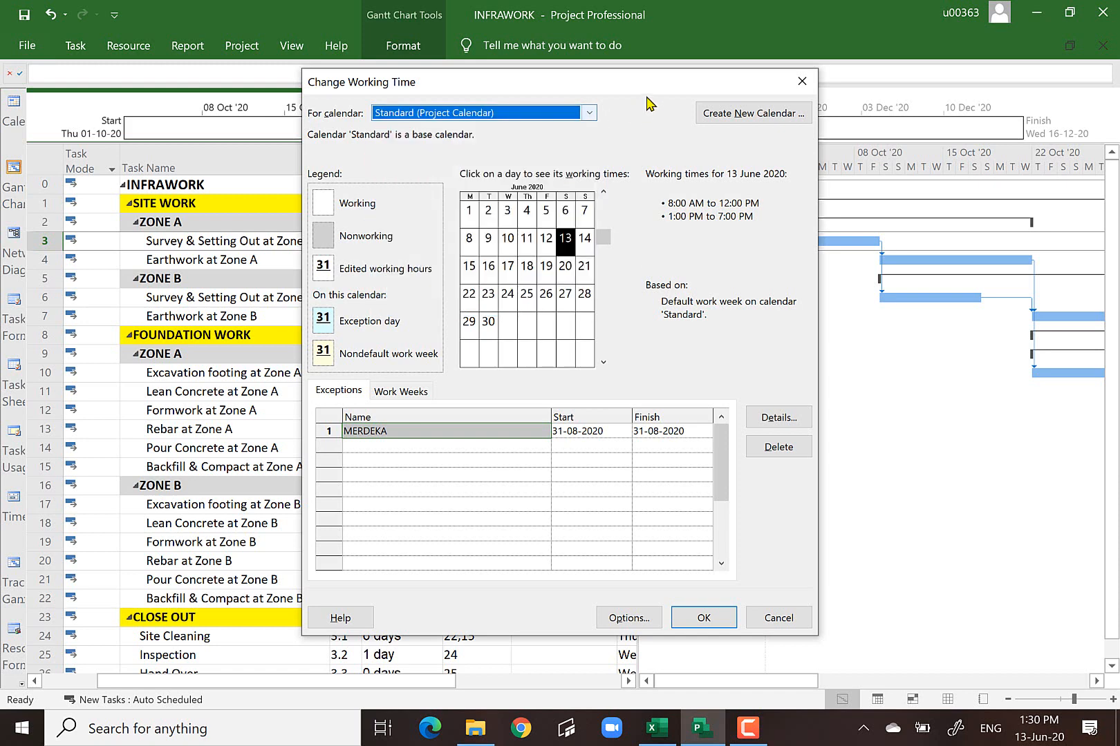
{"action": "left_click", "coordinate": [767, 617]}
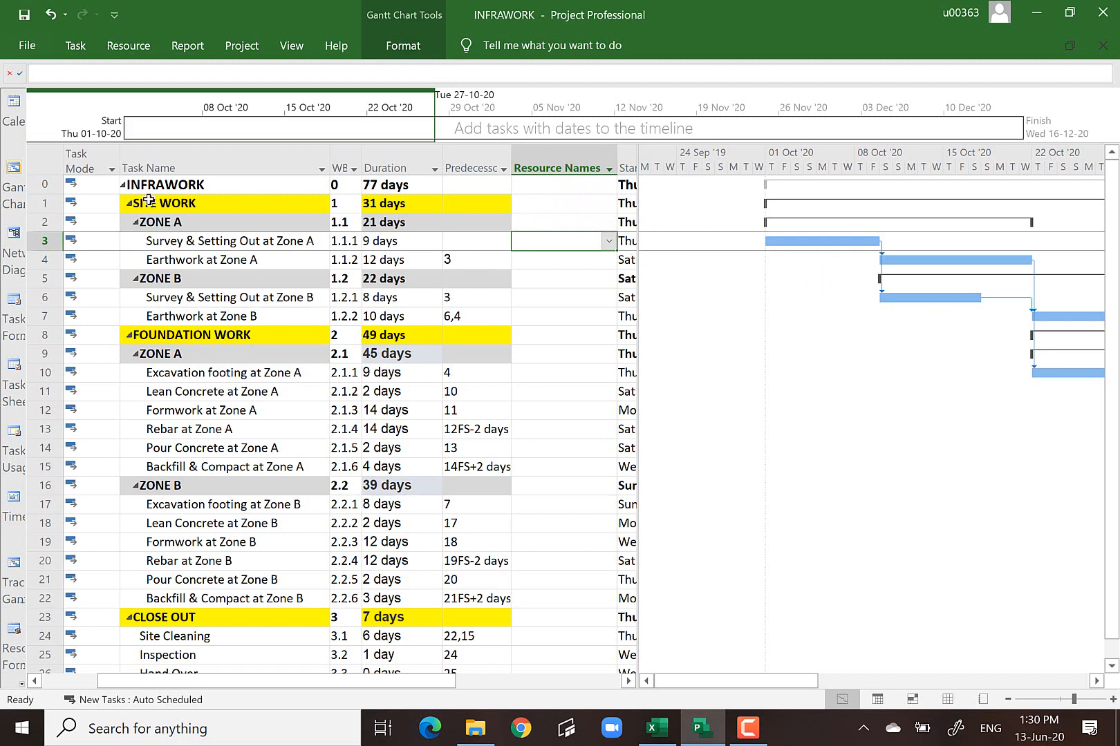
- Open Assign Resources for the task Survey & Setting Out at Zone A and save the changes to INFRAWORK
{"action": "left_click", "coordinate": [42, 240]}
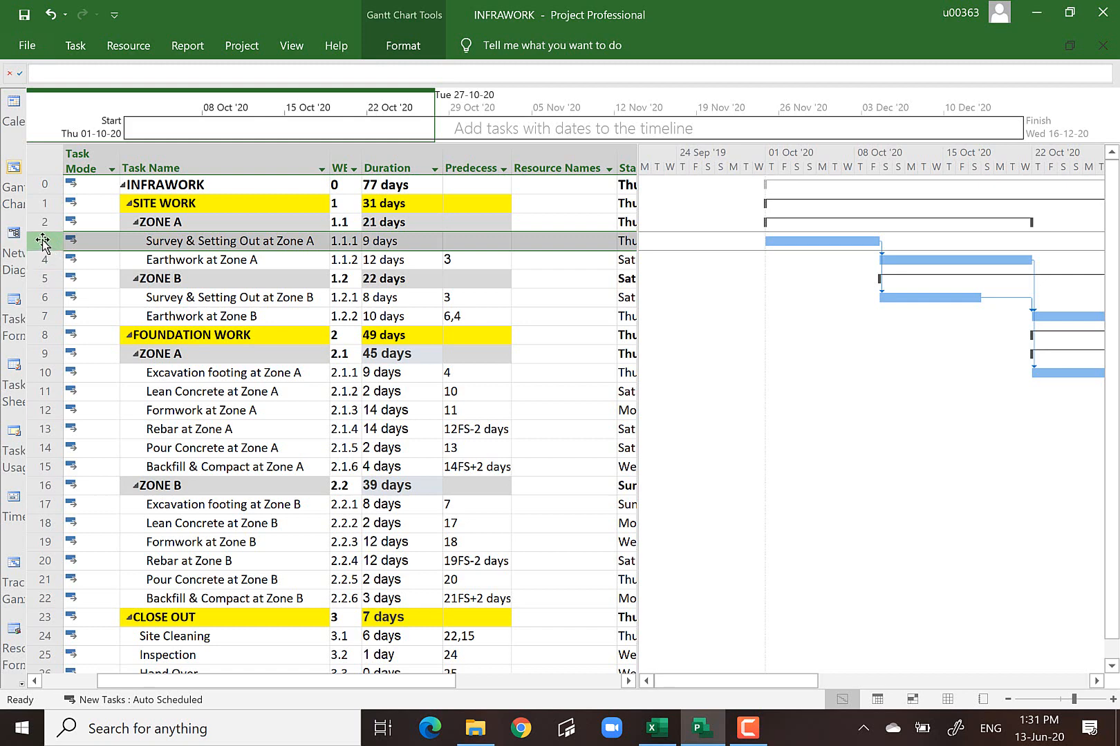
{"action": "left_click", "coordinate": [131, 46]}
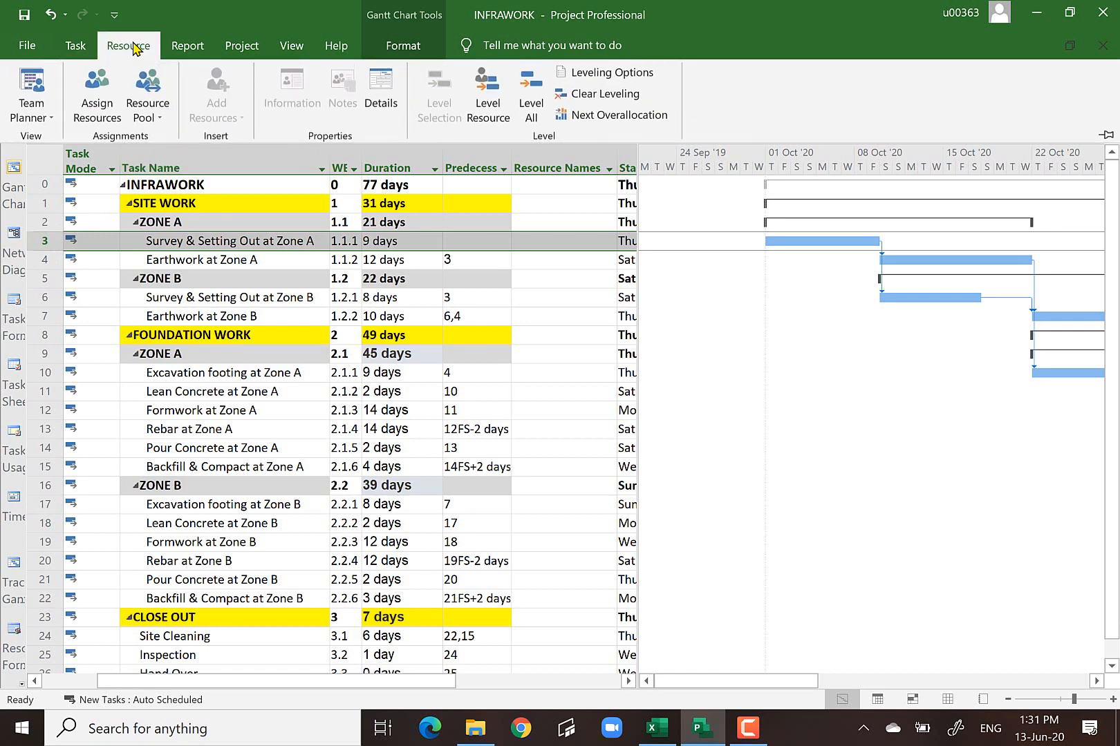
{"action": "left_click", "coordinate": [98, 88]}
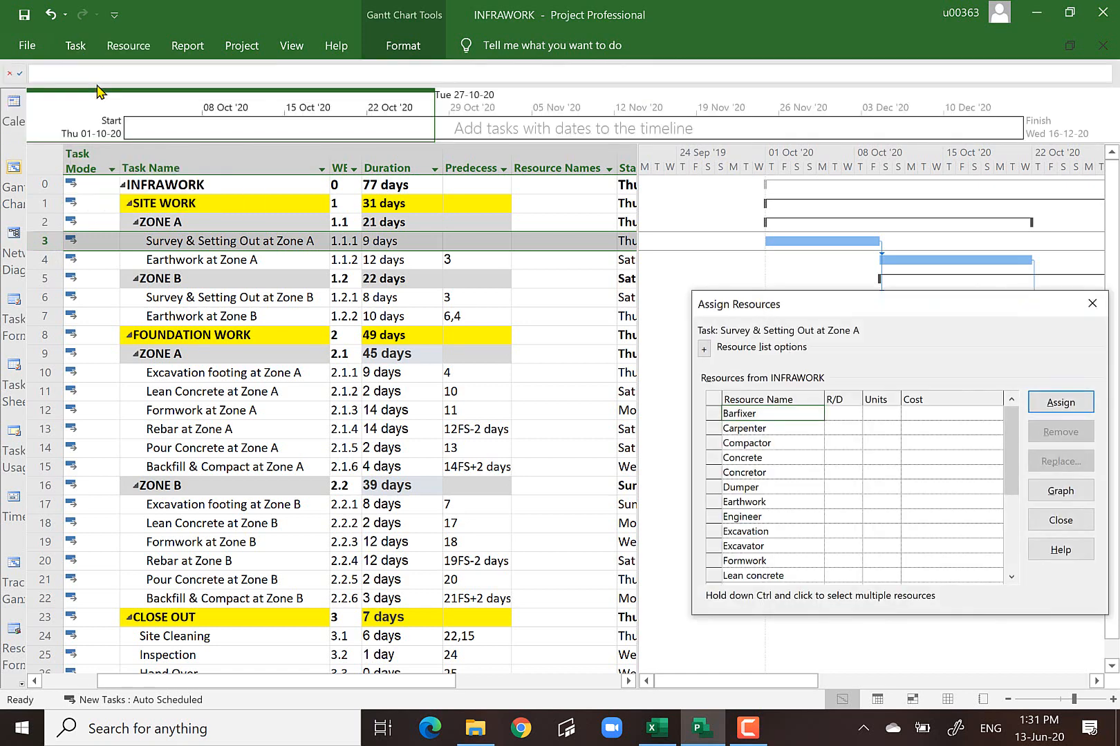
{"action": "left_click_drag", "start_coordinate": [881, 305], "coordinate": [680, 192]}
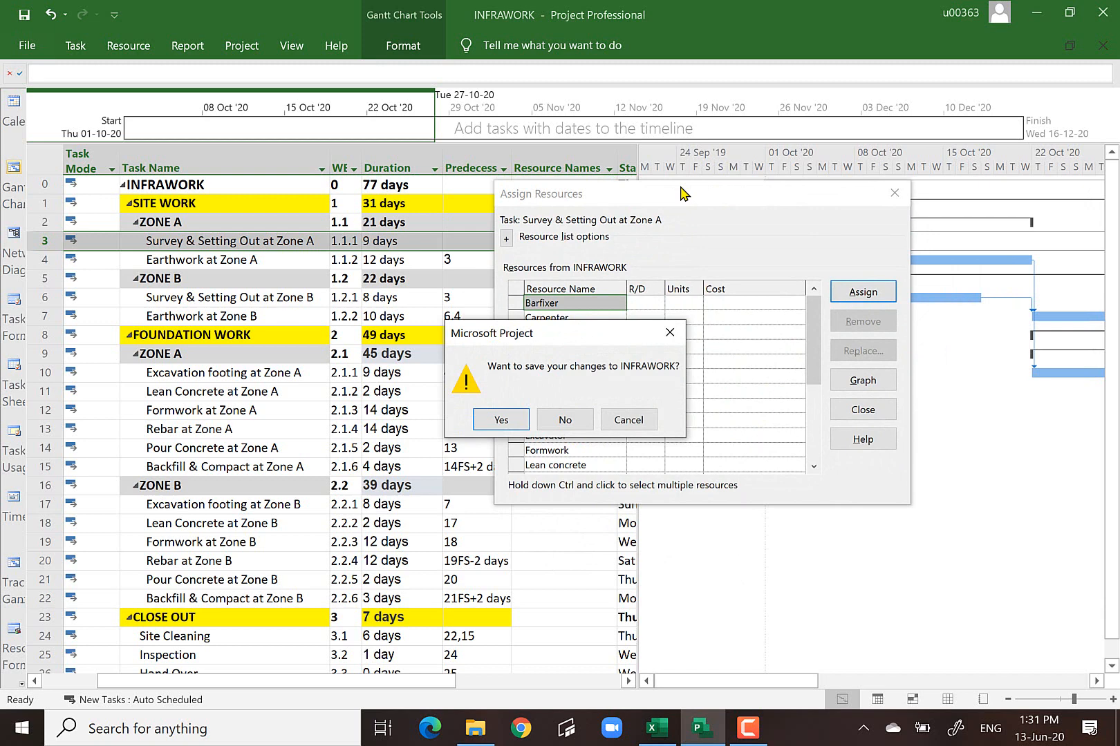
{"action": "left_click", "coordinate": [514, 423]}
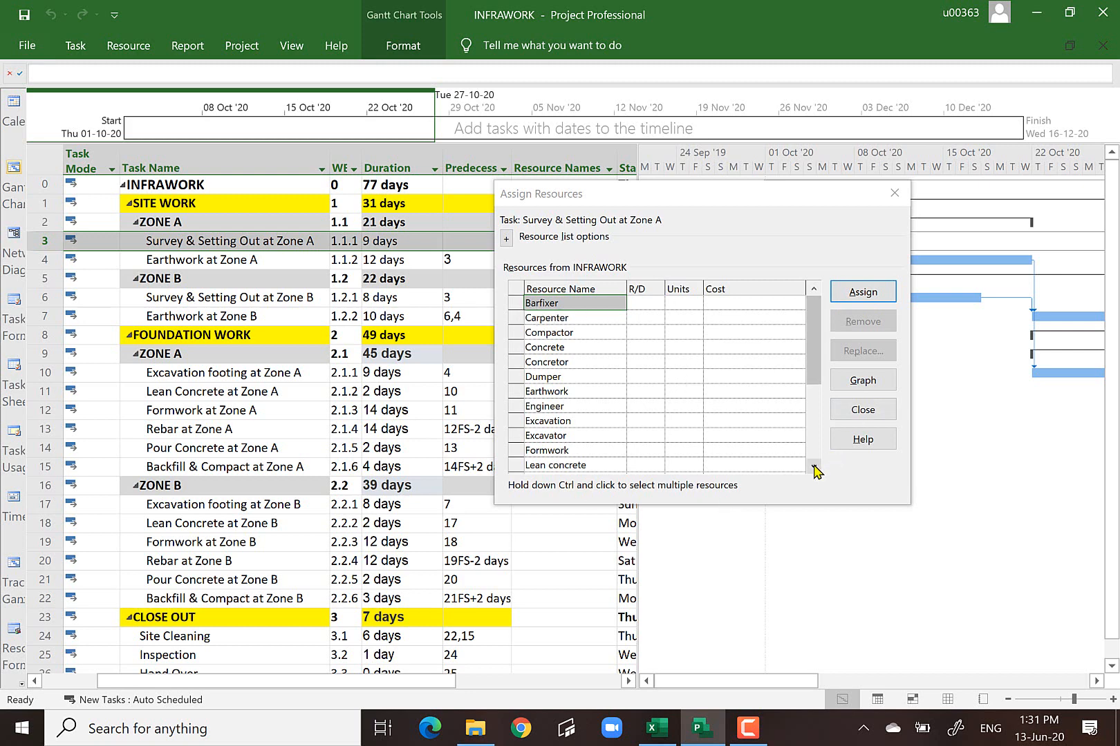
- Assign the Surveyor resource to Survey & Setting Out at Zone A
{"action": "left_click_drag", "start_coordinate": [815, 467], "coordinate": [814, 467]}
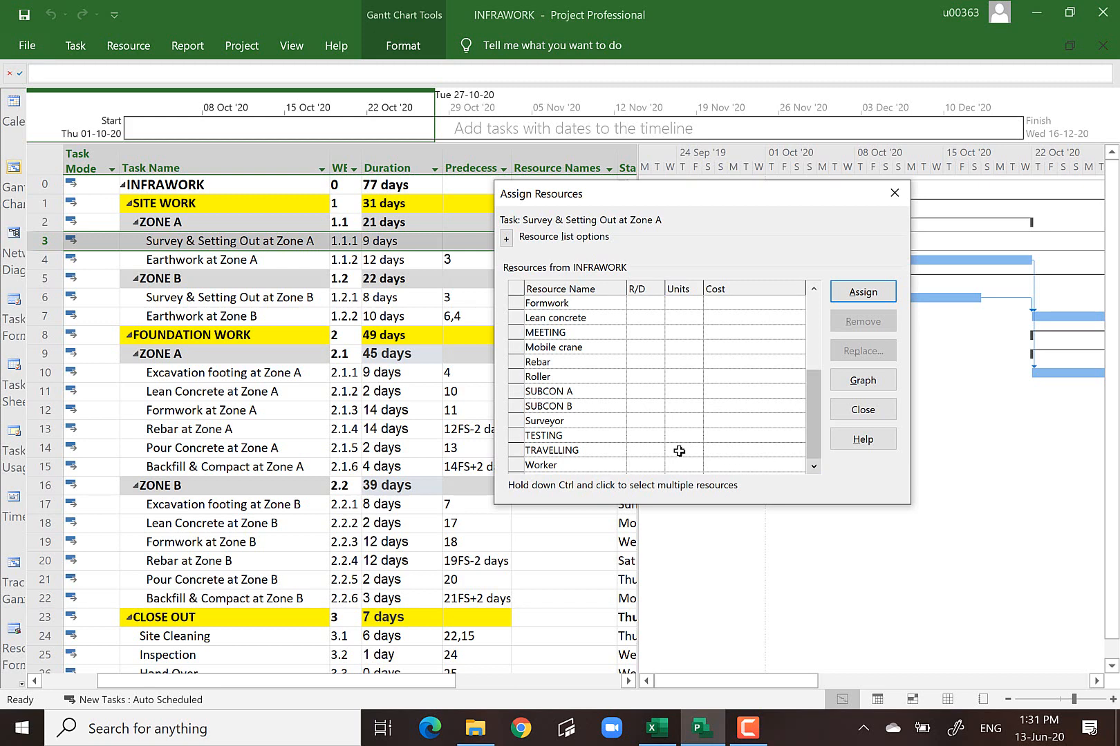
{"action": "left_click", "coordinate": [532, 421]}
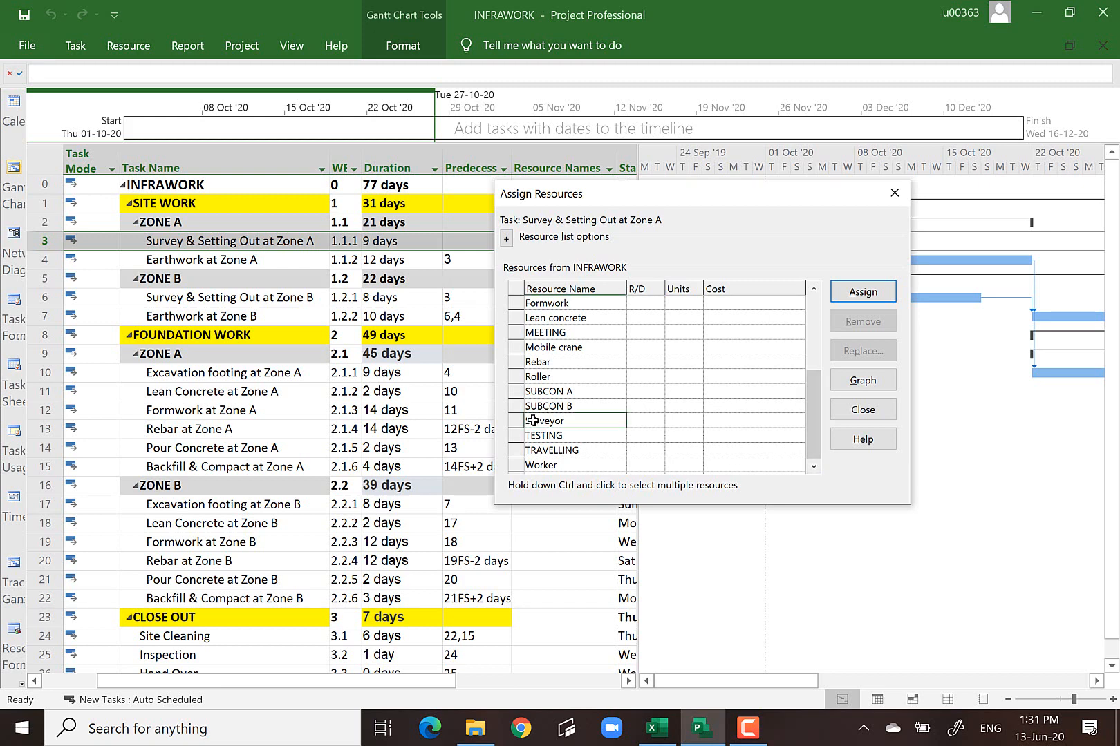
{"action": "left_click", "coordinate": [846, 292]}
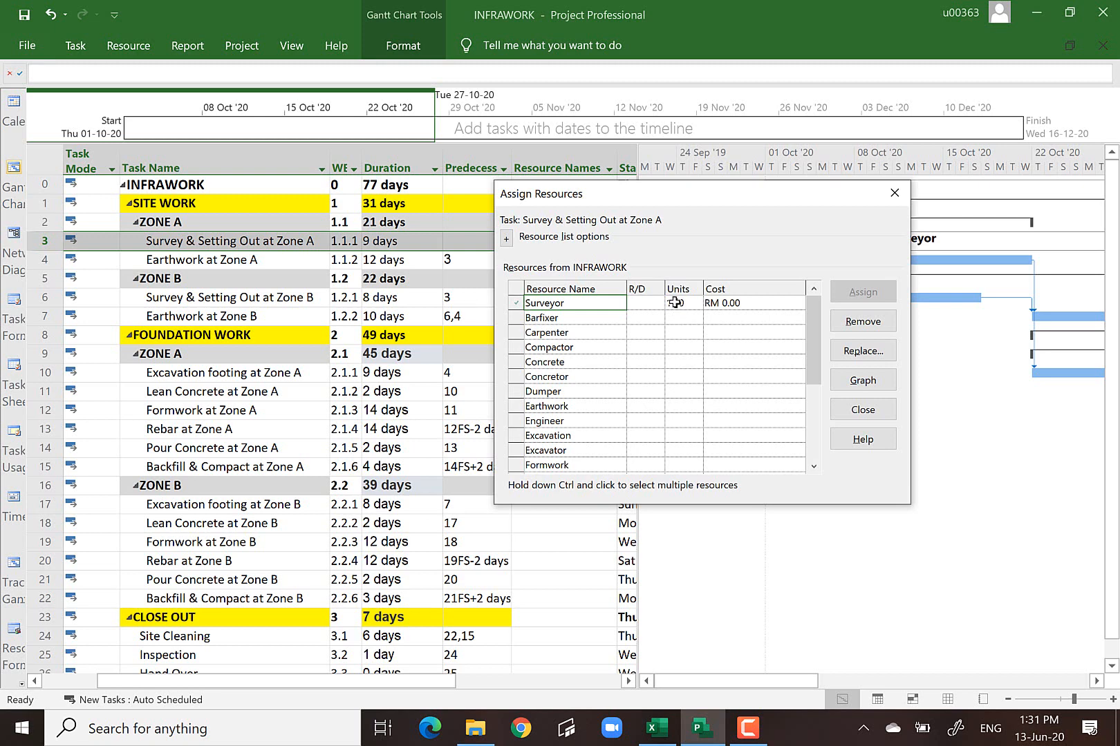
{"action": "left_click", "coordinate": [675, 303]}
- Assign SUBCON A to Survey & Setting Out at Zone A and set its cost to RM 10,000
{"action": "left_click", "coordinate": [813, 466]}
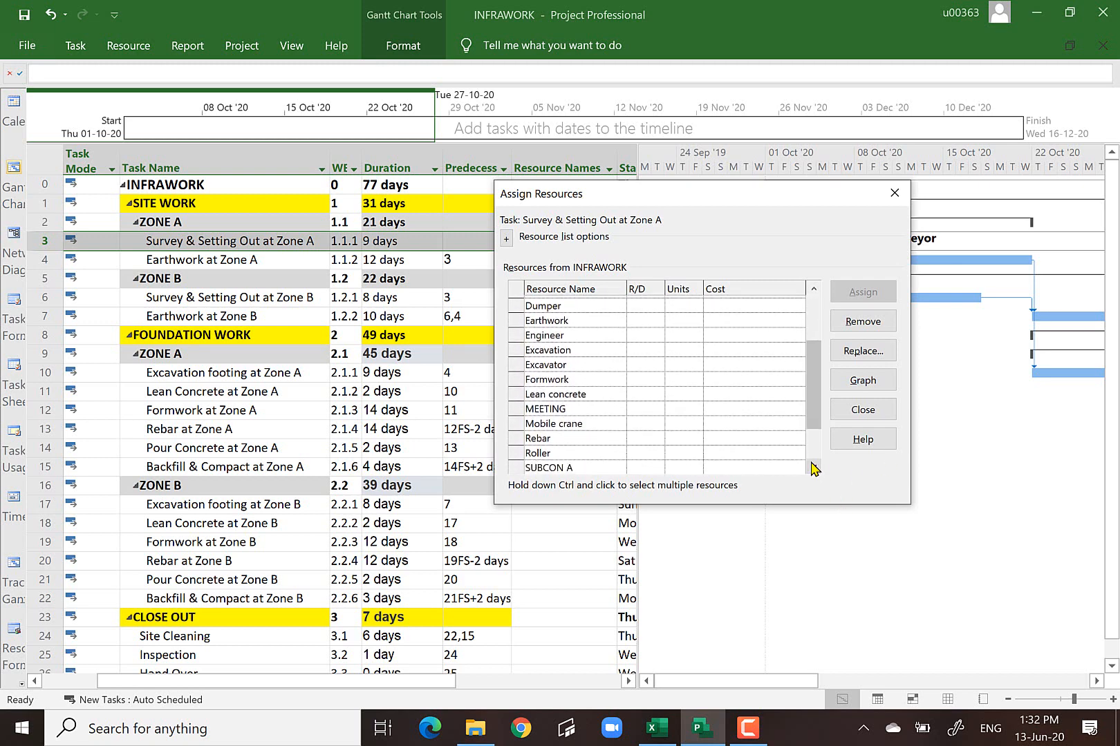
{"action": "left_click", "coordinate": [814, 467]}
{"action": "left_click", "coordinate": [814, 467]}
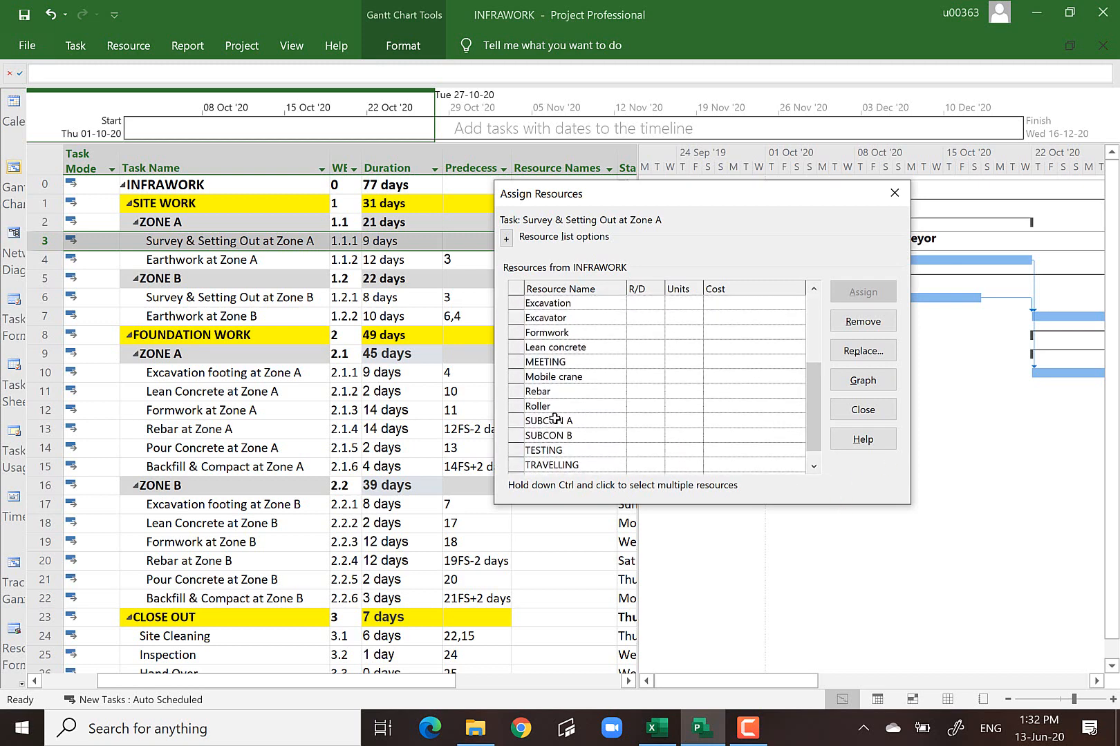
{"action": "left_click", "coordinate": [555, 420]}
{"action": "left_click", "coordinate": [864, 293]}
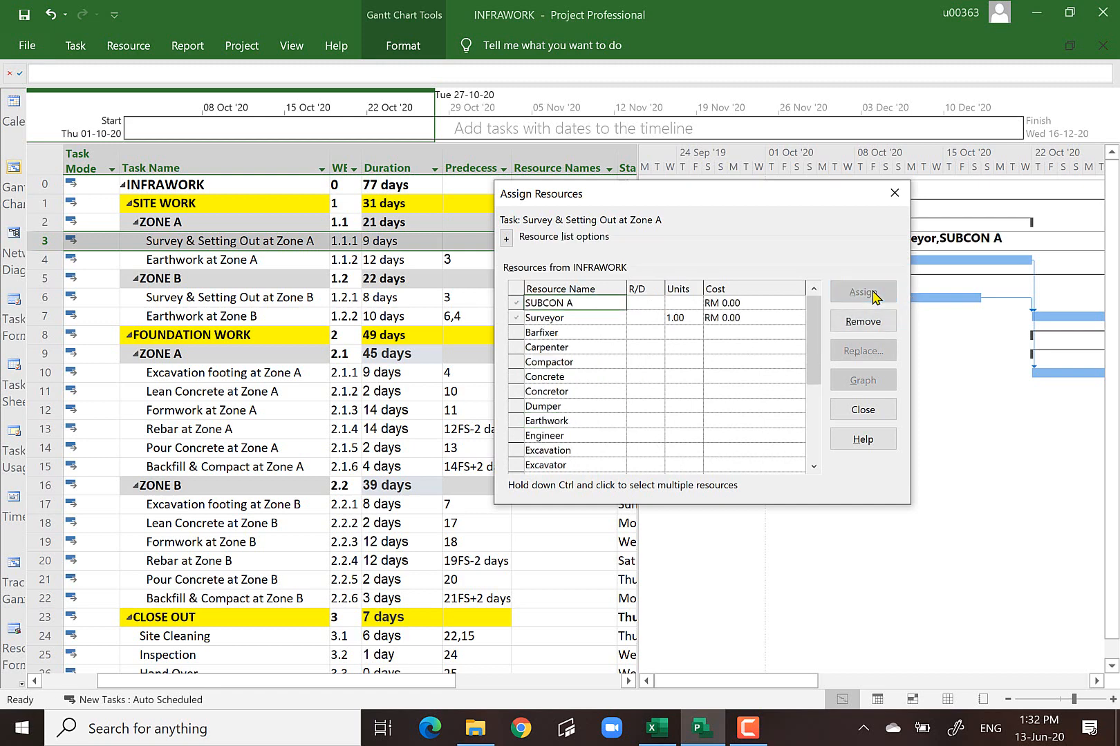
{"action": "left_click", "coordinate": [736, 302]}
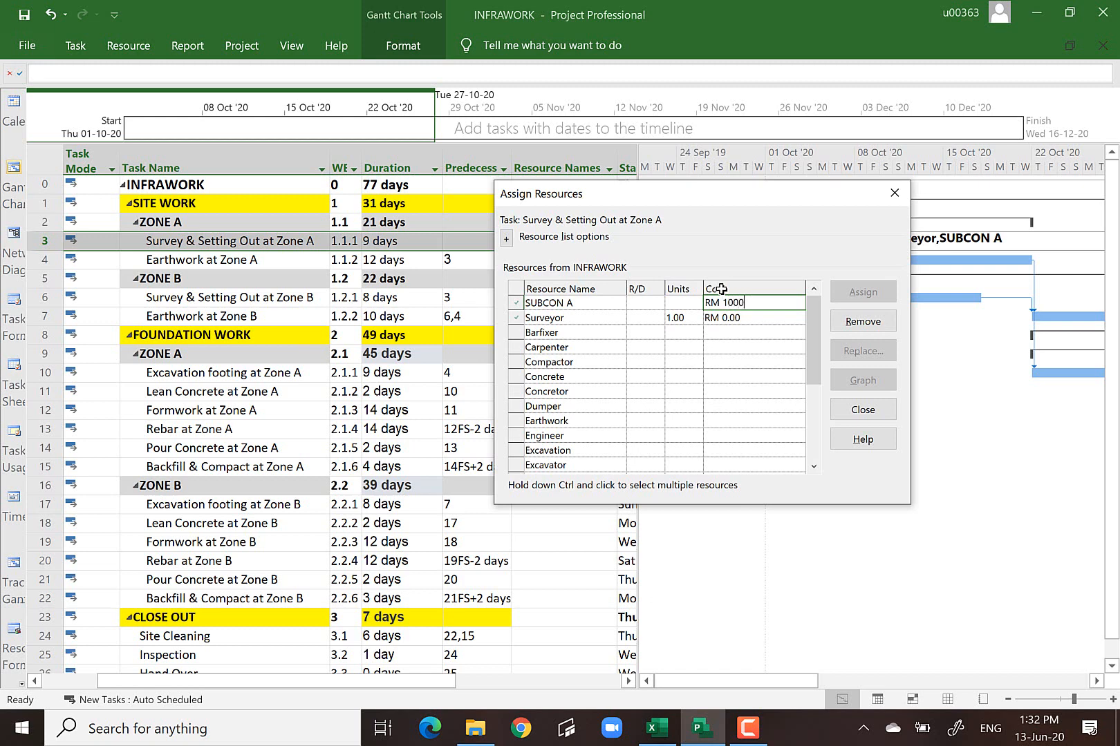
{"action": "left_click", "coordinate": [711, 366]}
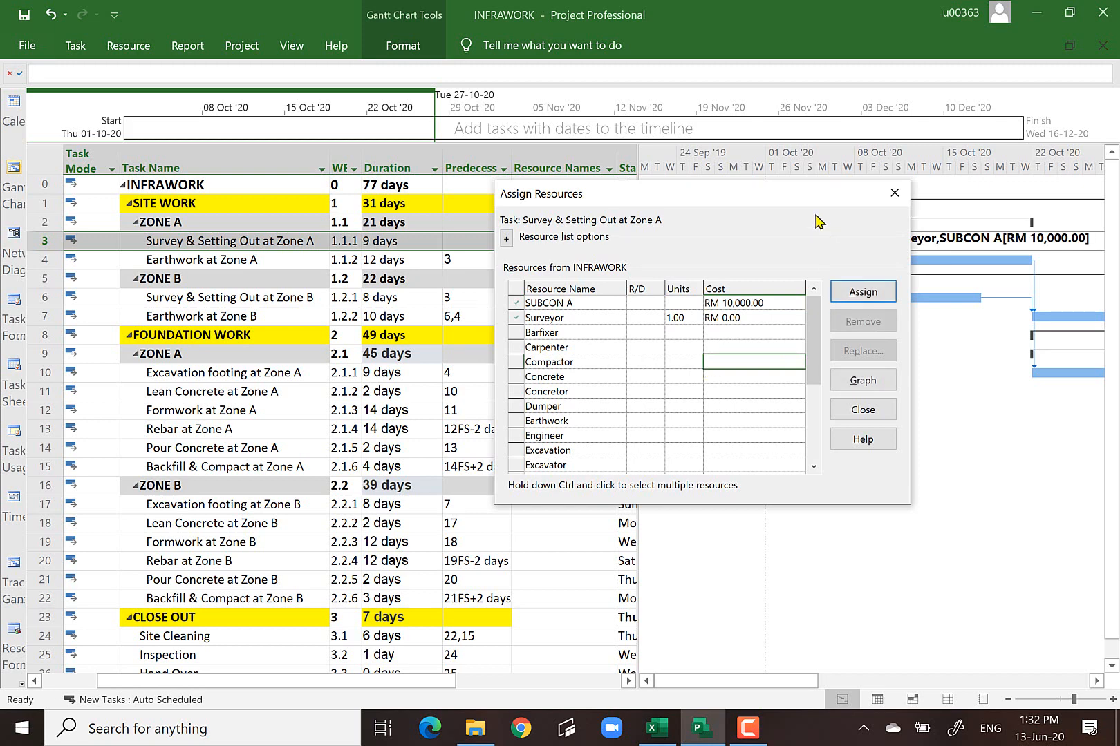
- Close Assign Resources, then enlarge the task table area and widen the Resource Names column to reveal the assignments
{"action": "left_click_drag", "start_coordinate": [796, 193], "coordinate": [712, 487]}
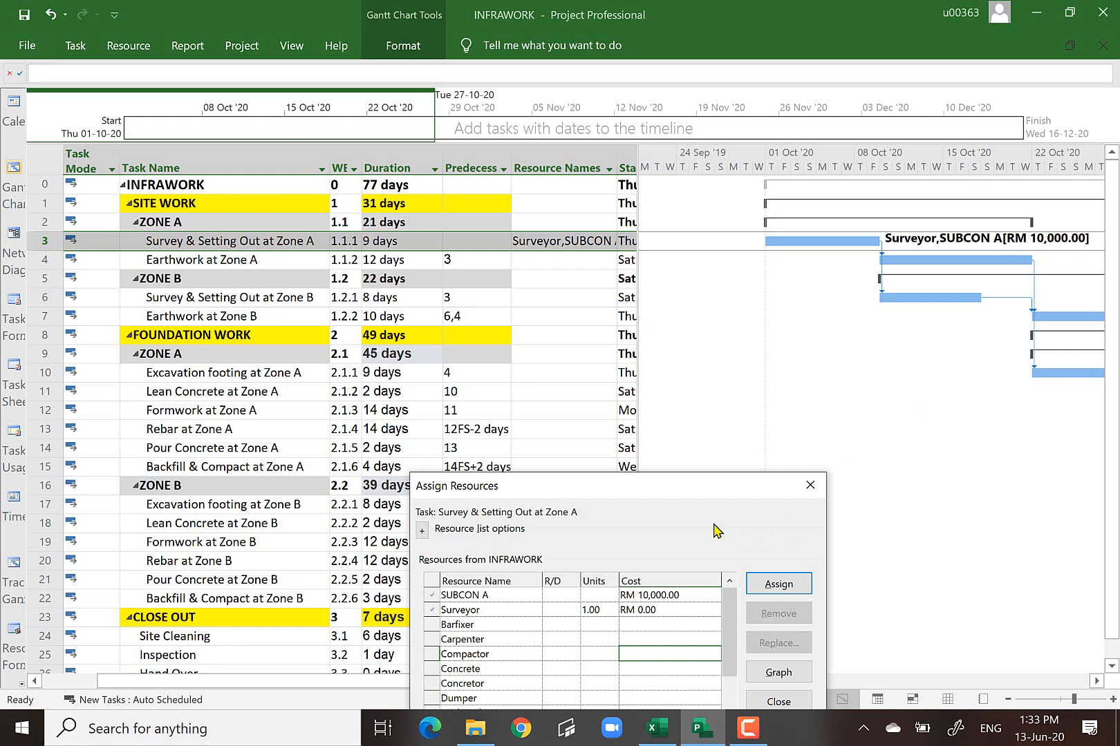
{"action": "left_click_drag", "start_coordinate": [699, 487], "coordinate": [659, 357]}
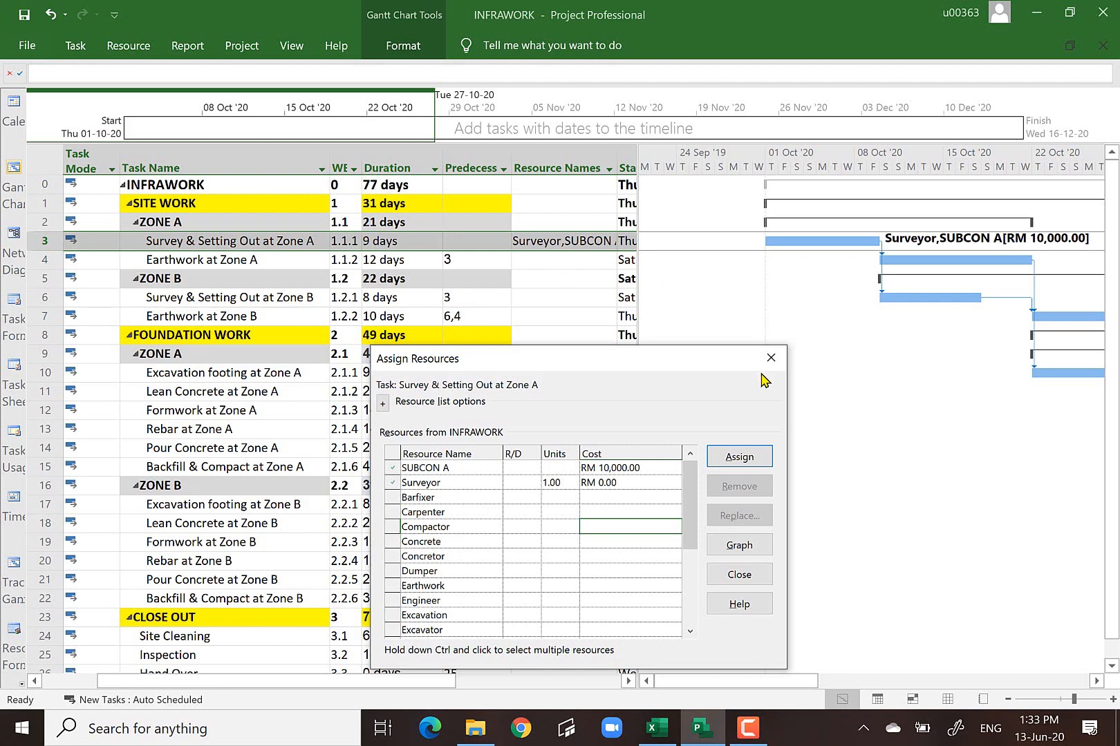
{"action": "left_click", "coordinate": [740, 575]}
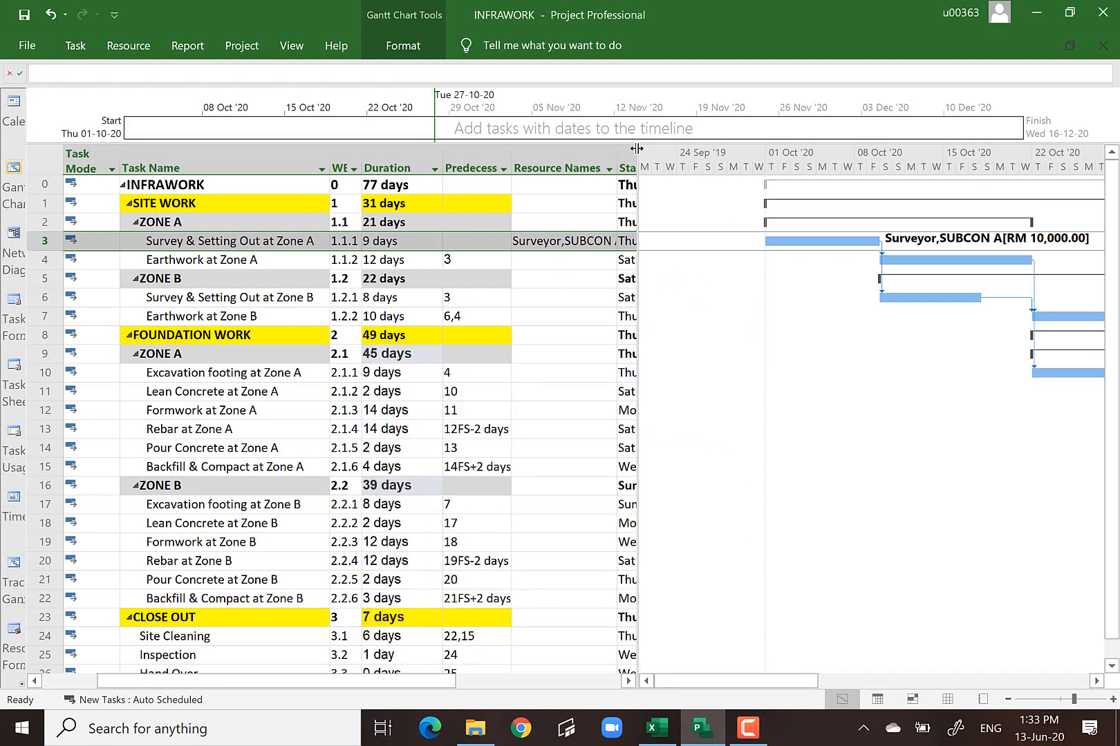
{"action": "left_click_drag", "start_coordinate": [637, 149], "coordinate": [731, 149]}
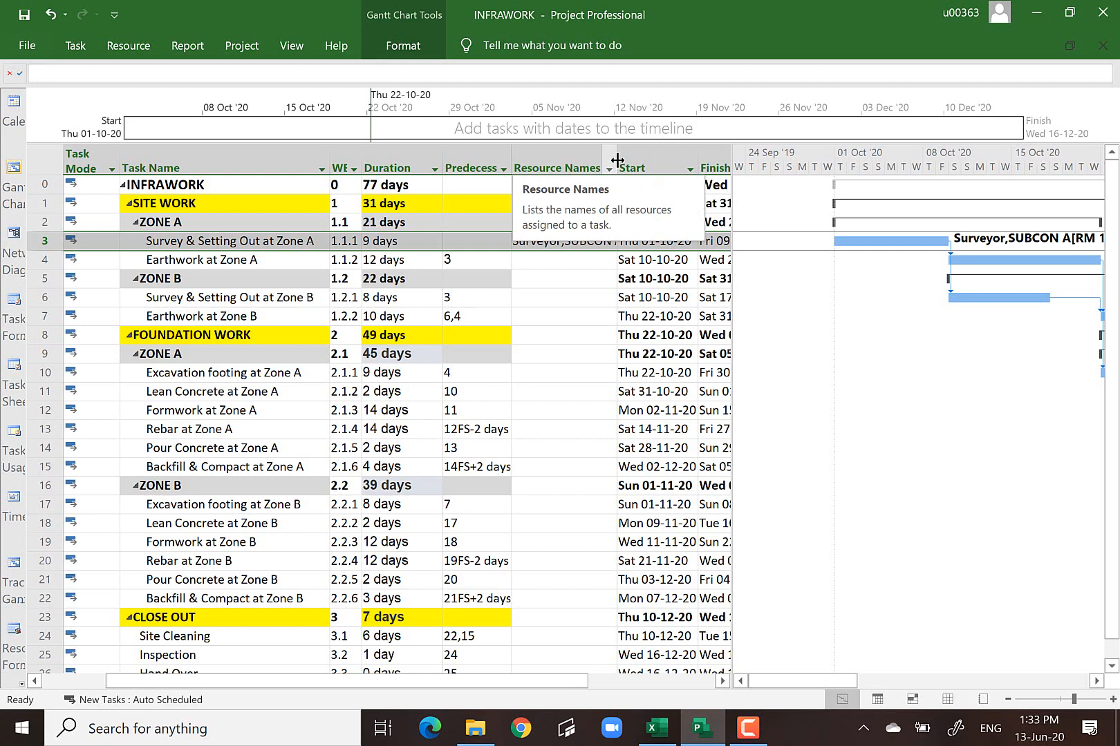
{"action": "left_click_drag", "start_coordinate": [617, 160], "coordinate": [667, 201]}
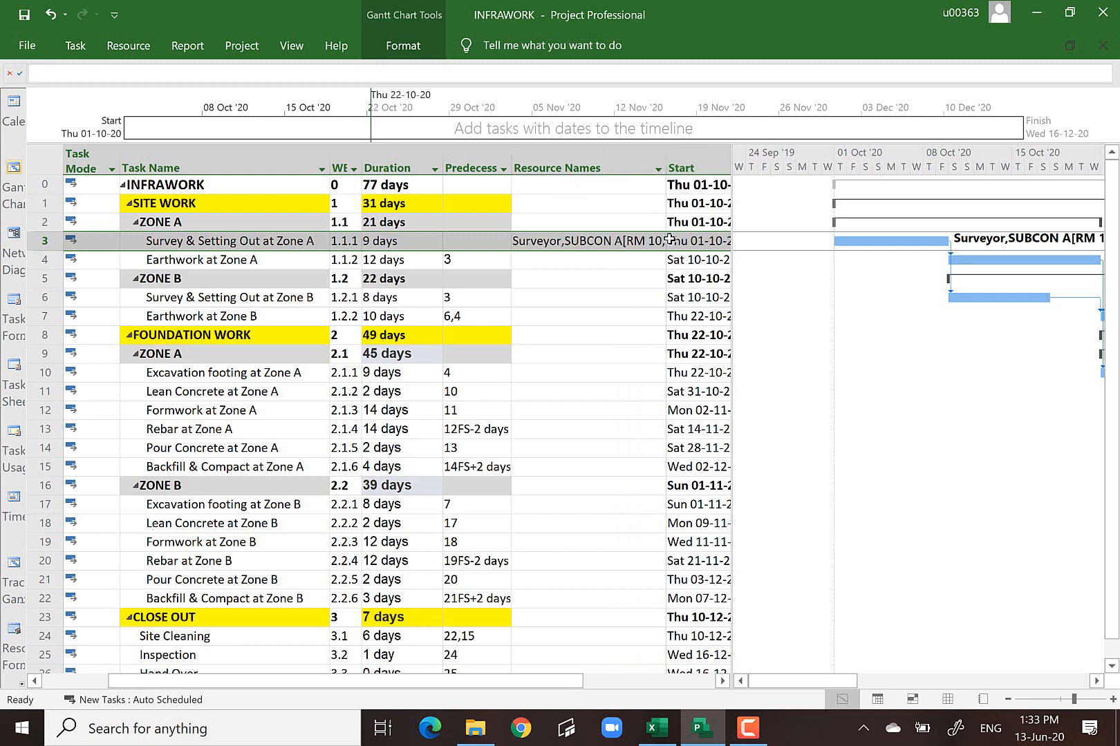
{"action": "left_click", "coordinate": [580, 169]}
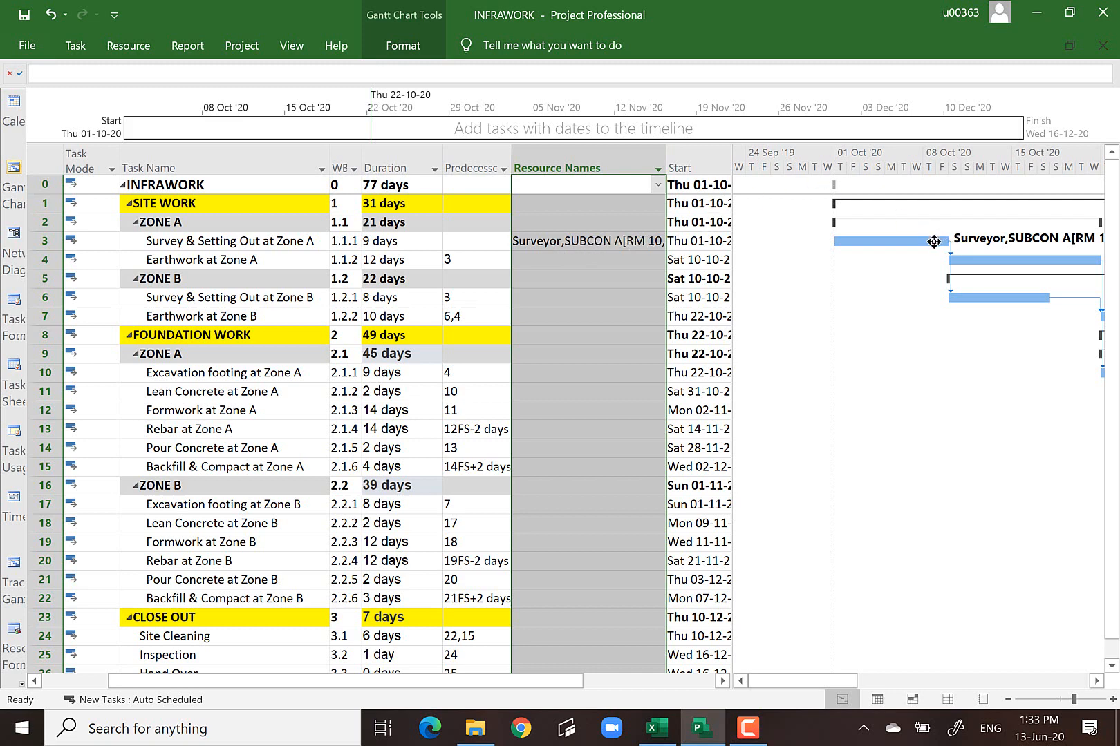
{"action": "mouse_move", "coordinate": [933, 241]}
- Remove SUBCON A from the resources assigned to Survey & Setting Out at Zone A, then close Assign Resources
{"action": "left_click", "coordinate": [47, 240]}
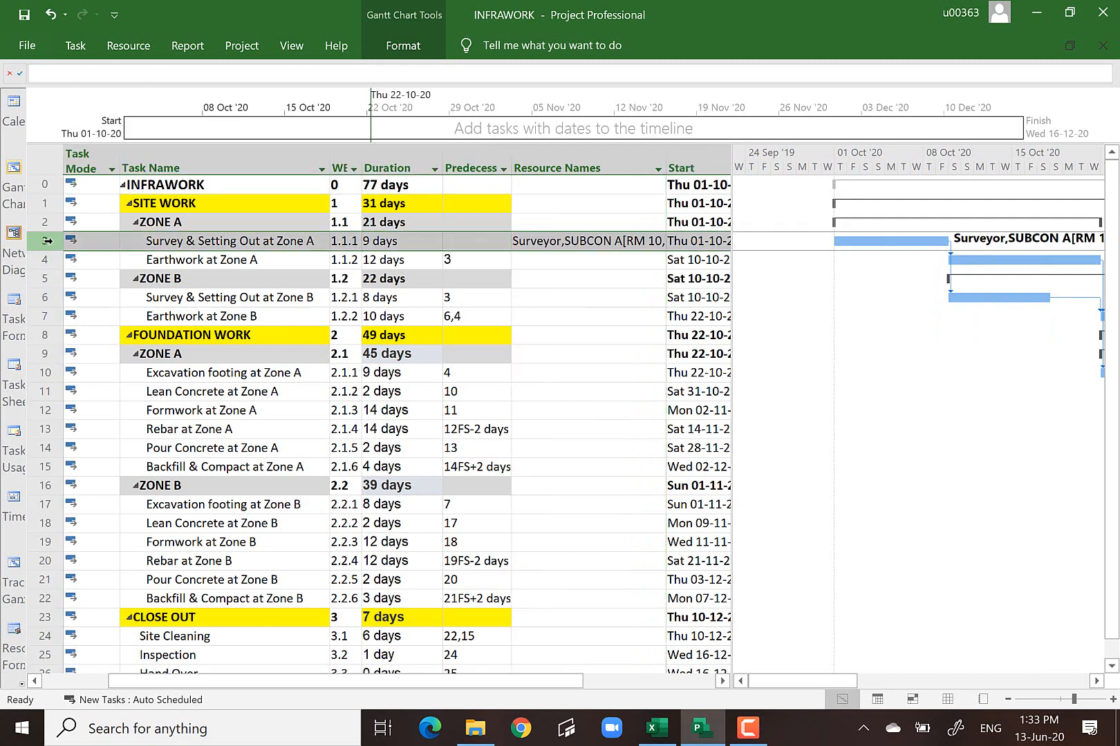
{"action": "left_click", "coordinate": [126, 46]}
{"action": "left_click", "coordinate": [97, 104]}
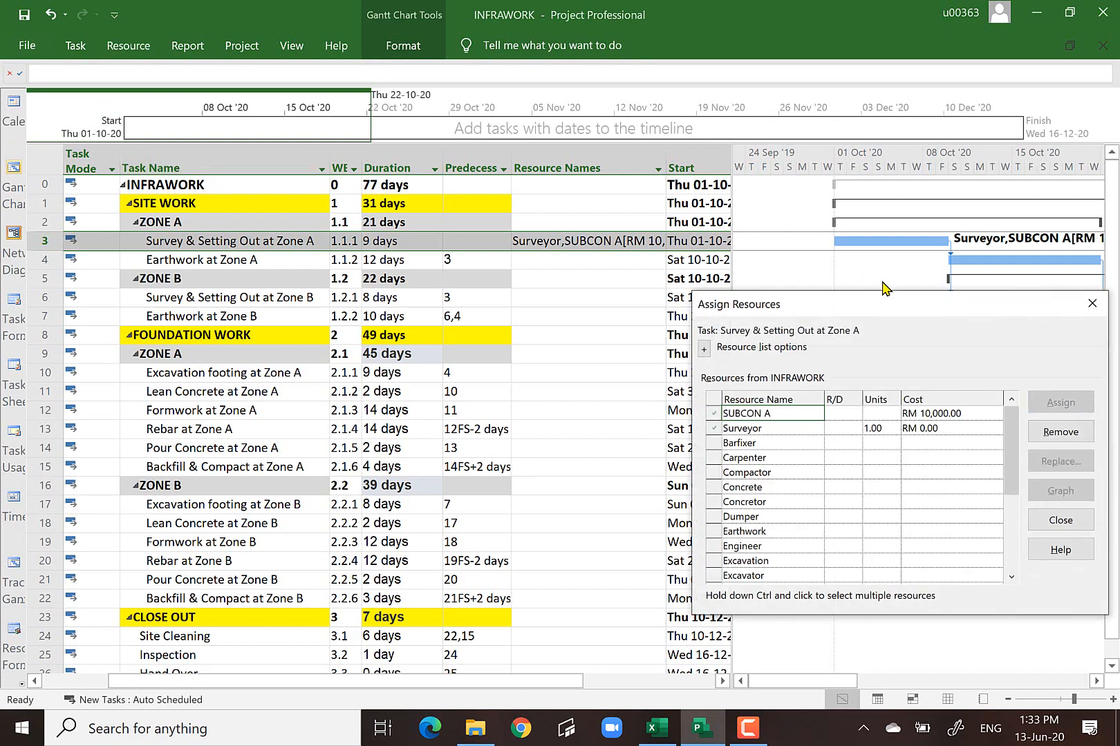
{"action": "left_click_drag", "start_coordinate": [894, 304], "coordinate": [492, 185]}
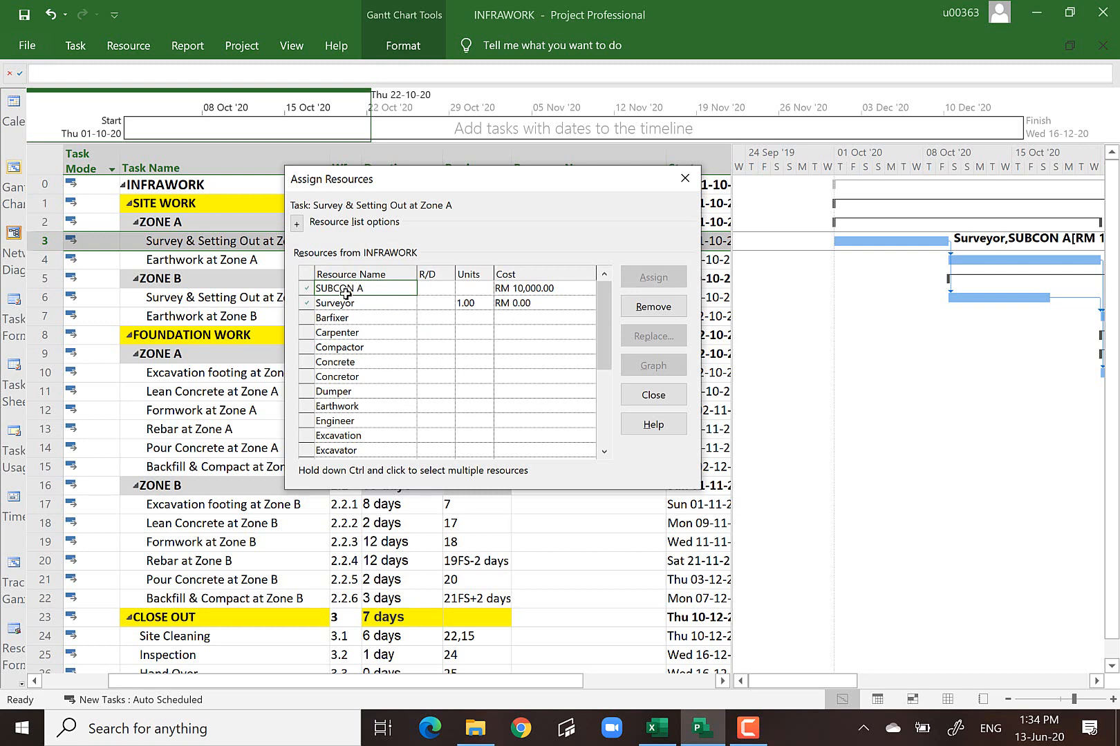
{"action": "left_click", "coordinate": [532, 289]}
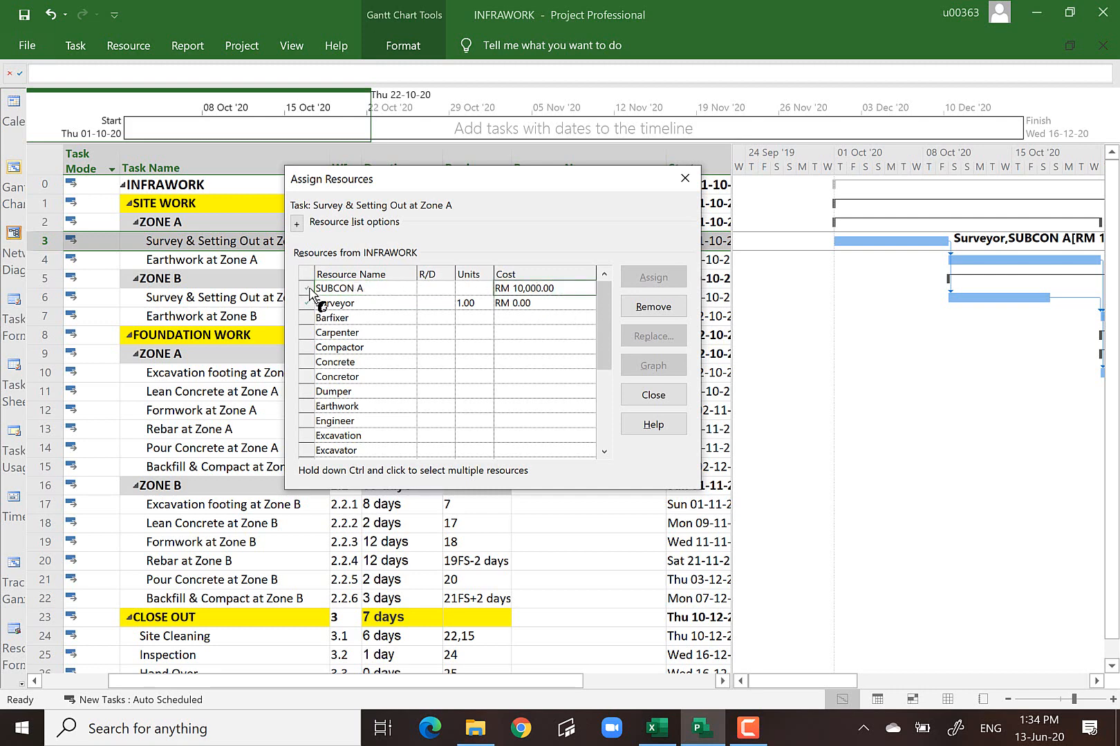
{"action": "left_click", "coordinate": [332, 286]}
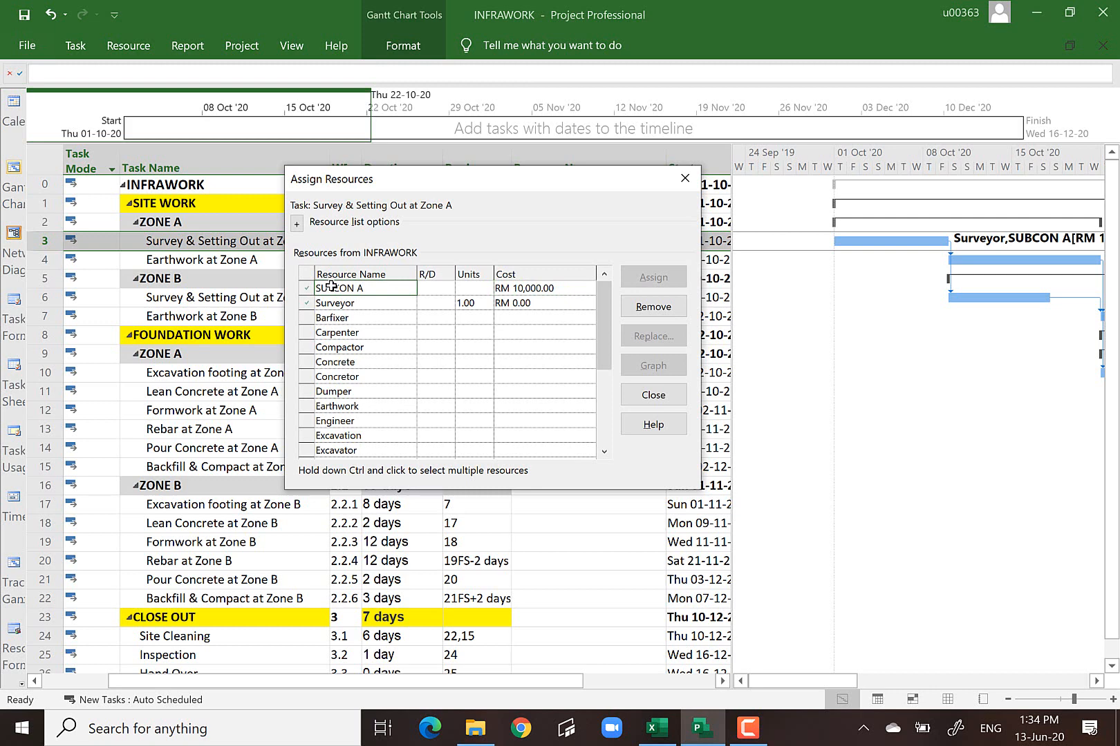
{"action": "left_click", "coordinate": [653, 310]}
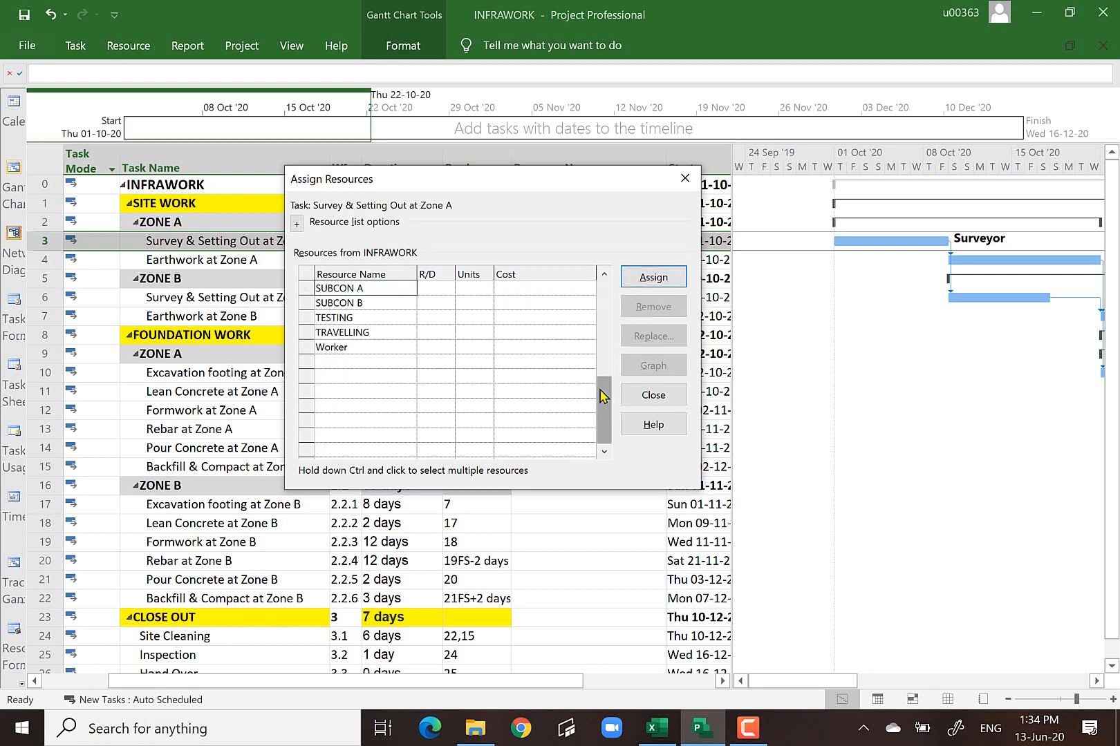
{"action": "left_click_drag", "start_coordinate": [604, 398], "coordinate": [615, 274]}
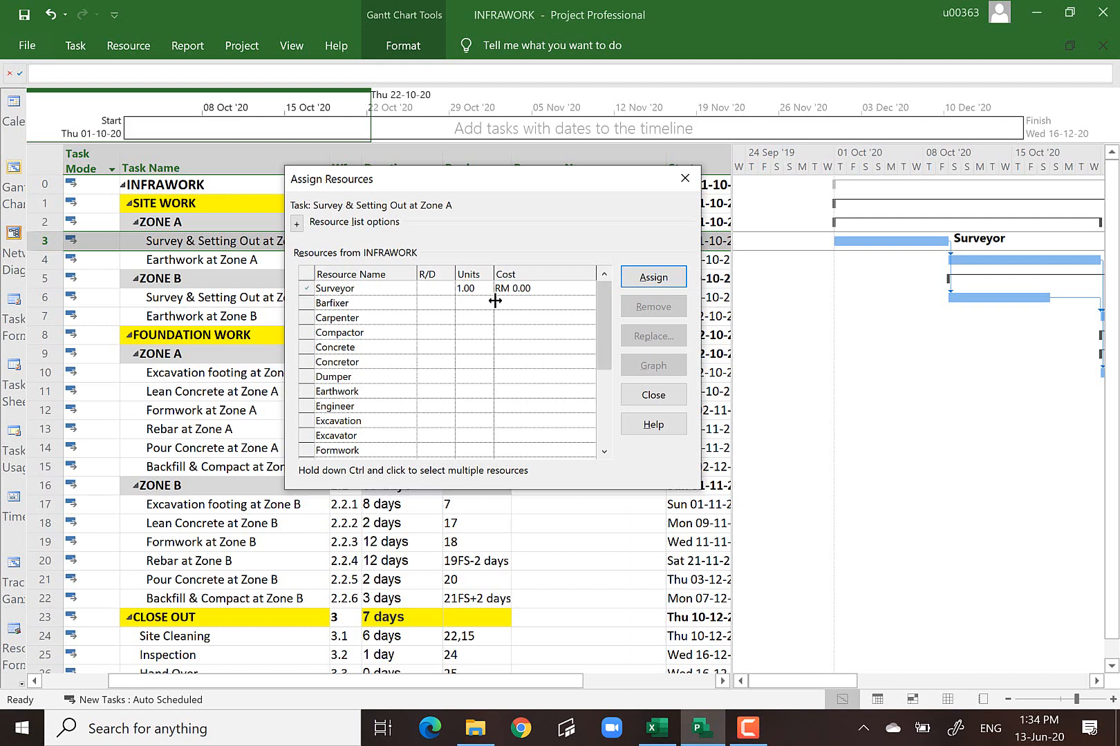
{"action": "left_click", "coordinate": [664, 396]}
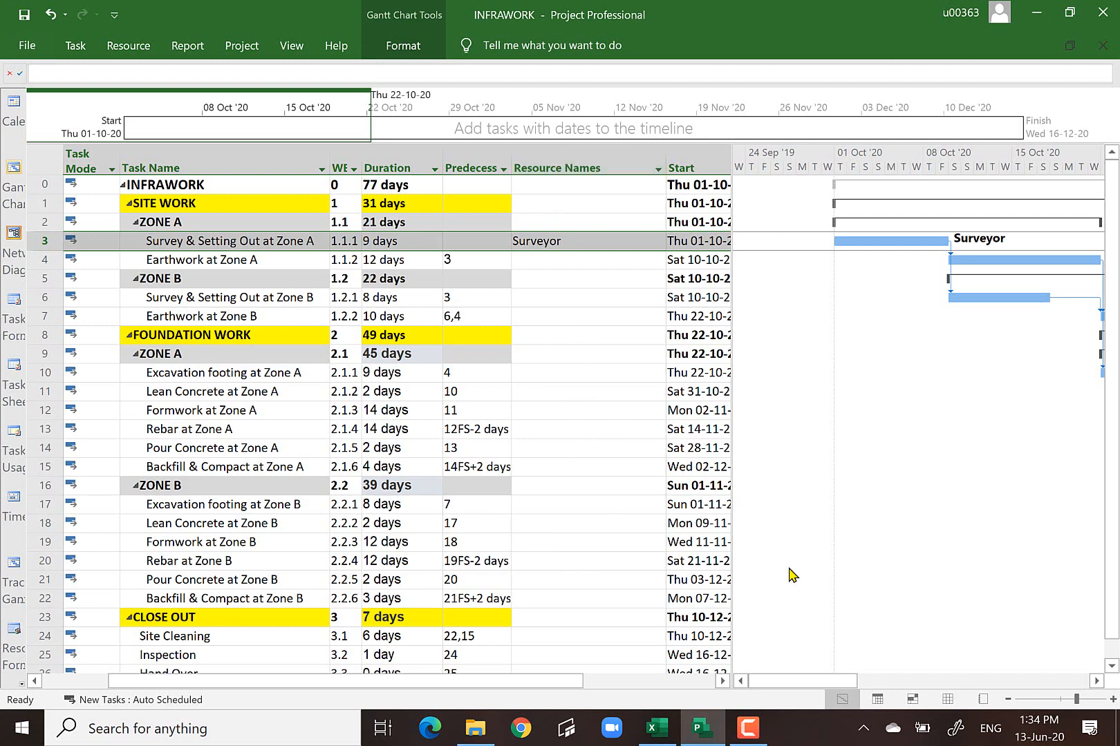
- Switch to the Tasklist workbook in Excel and copy the Resources Name cells D5:D27 on the Task_Table1 sheet
{"action": "left_click", "coordinate": [657, 729]}
{"action": "left_click", "coordinate": [111, 678]}
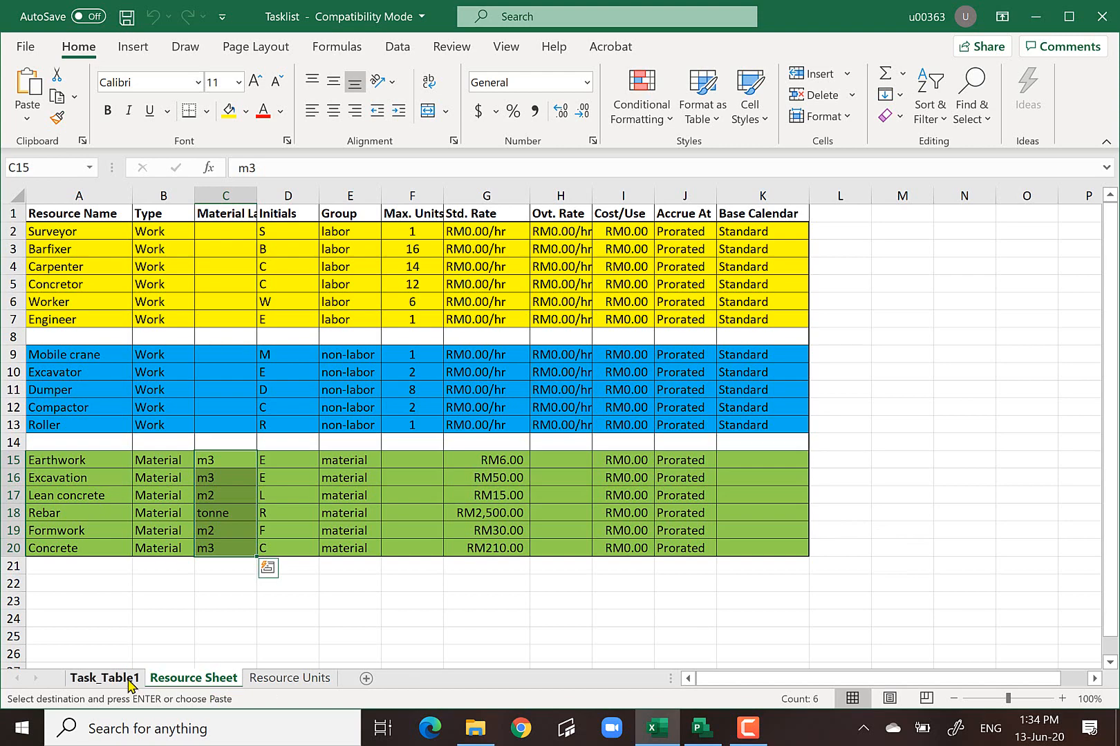
{"action": "left_click", "coordinate": [586, 185]}
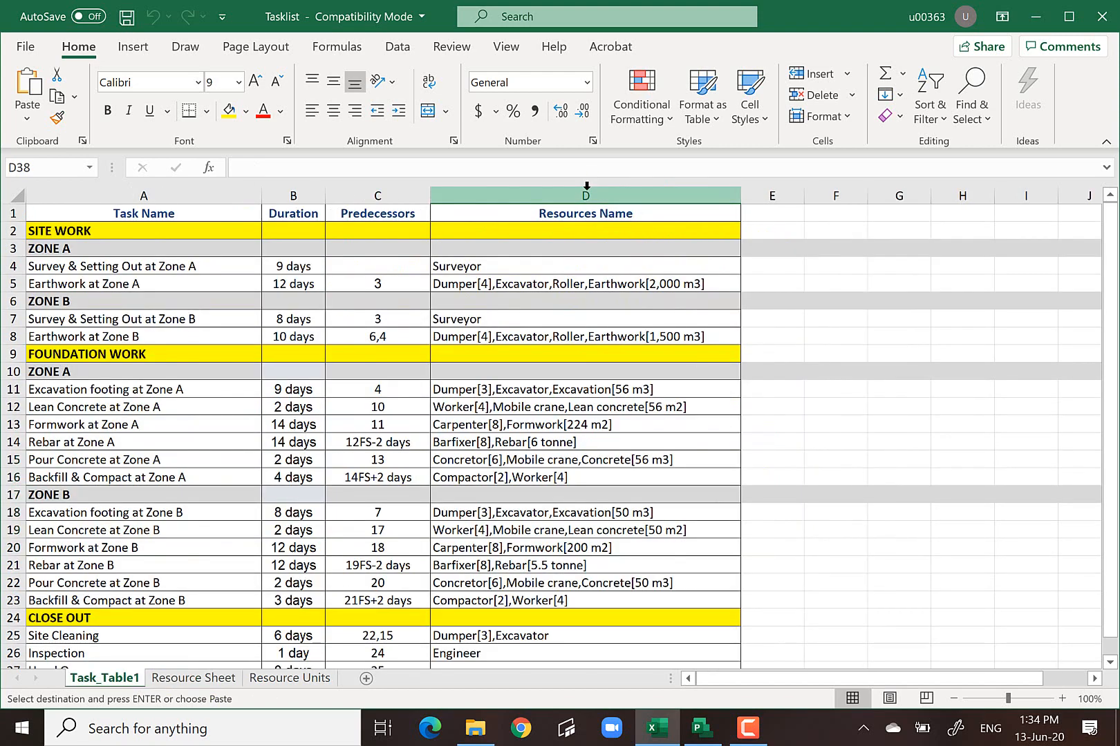
{"action": "left_click", "coordinate": [585, 195]}
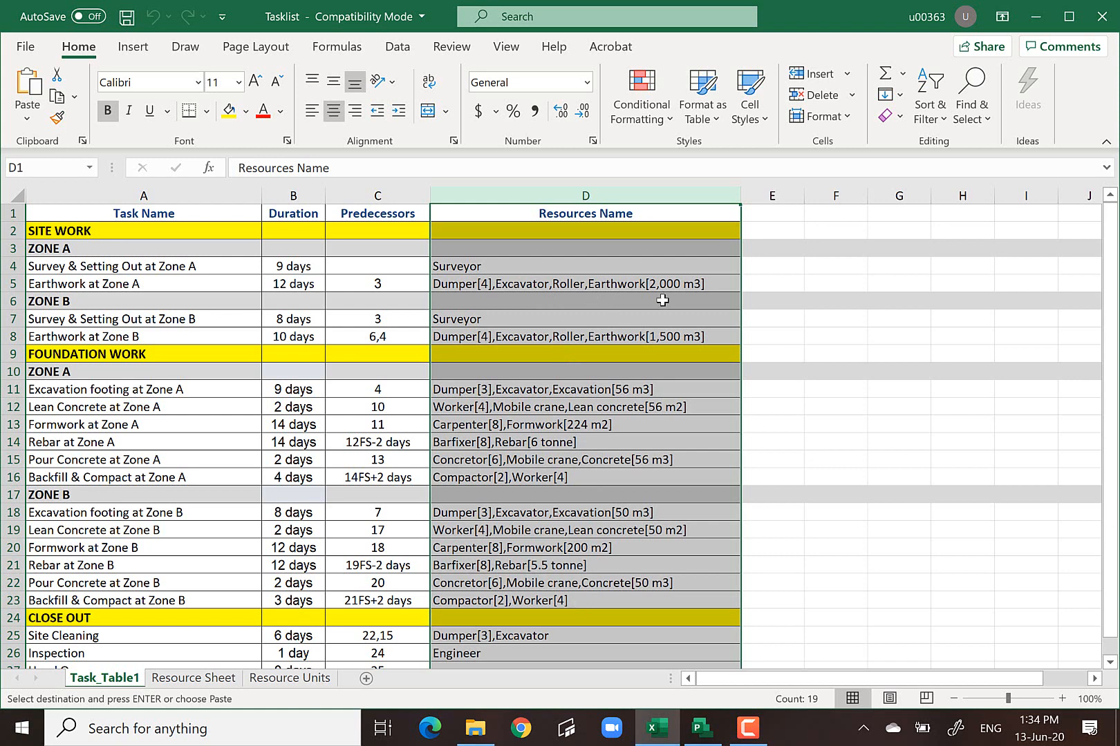
{"action": "left_click", "coordinate": [485, 264]}
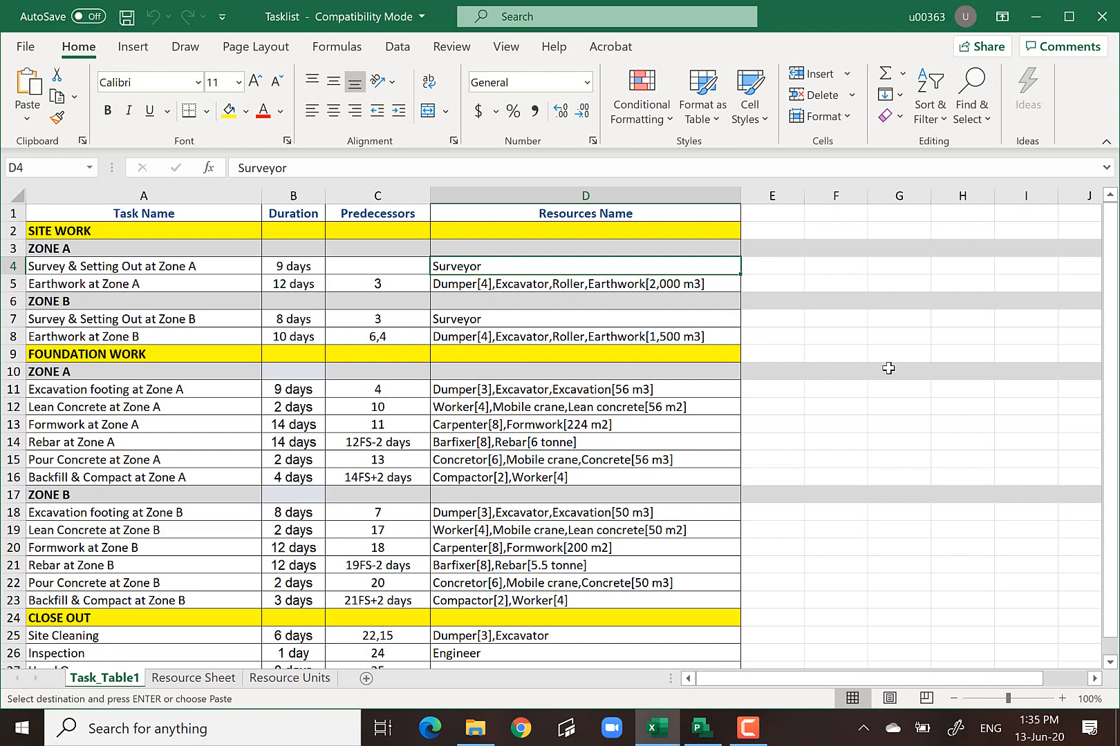
{"action": "left_click", "coordinate": [957, 374]}
{"action": "left_click_drag", "start_coordinate": [533, 281], "coordinate": [519, 615]}
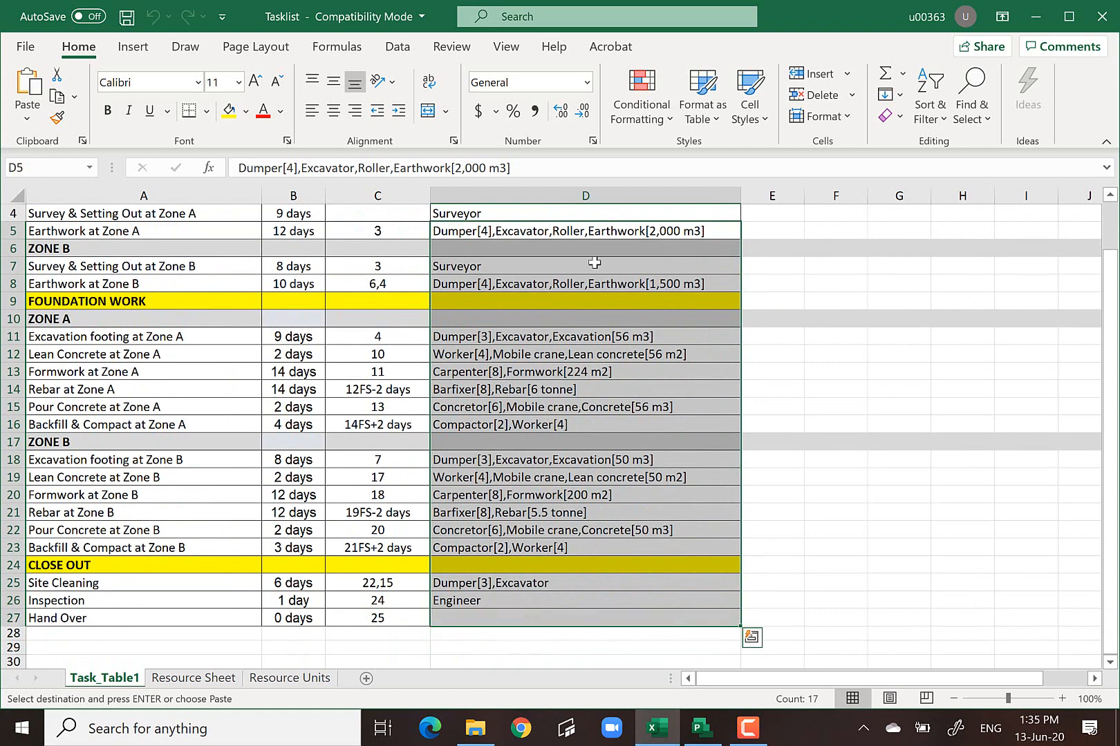
{"action": "right_click", "coordinate": [594, 263]}
{"action": "left_click", "coordinate": [655, 221]}
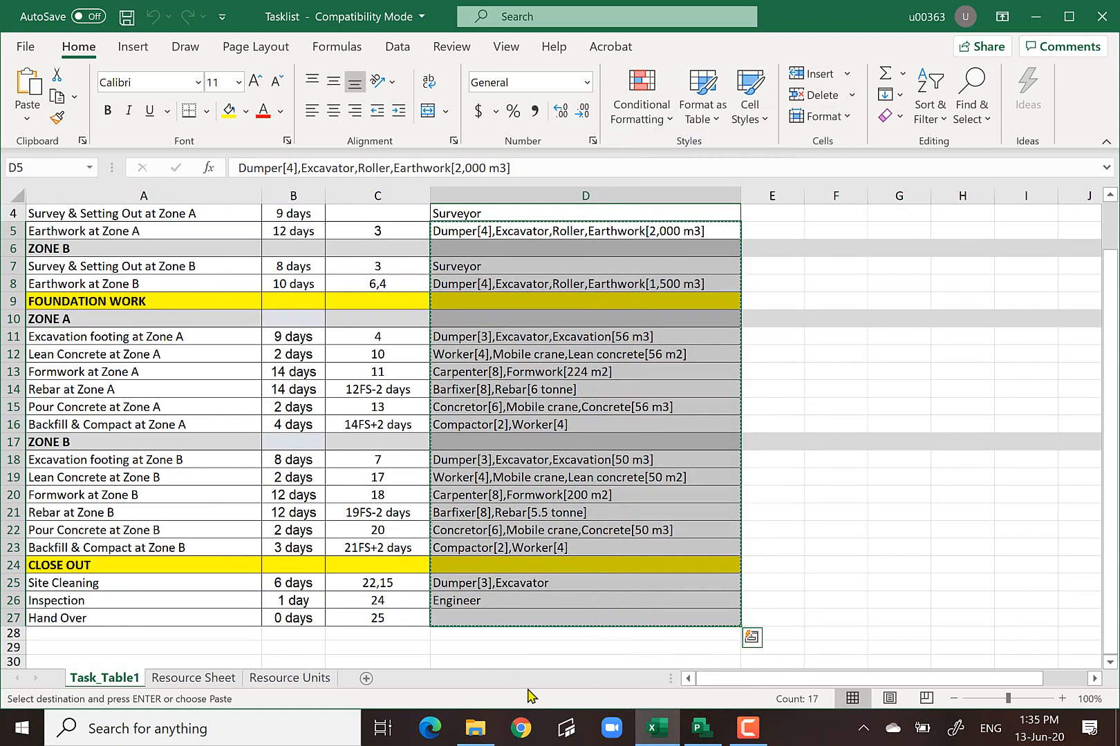
- Switch to the INFRAWORK project and paste the copied resource assignments into Resource Names, starting at Earthwork at Zone A
{"action": "left_click", "coordinate": [700, 729]}
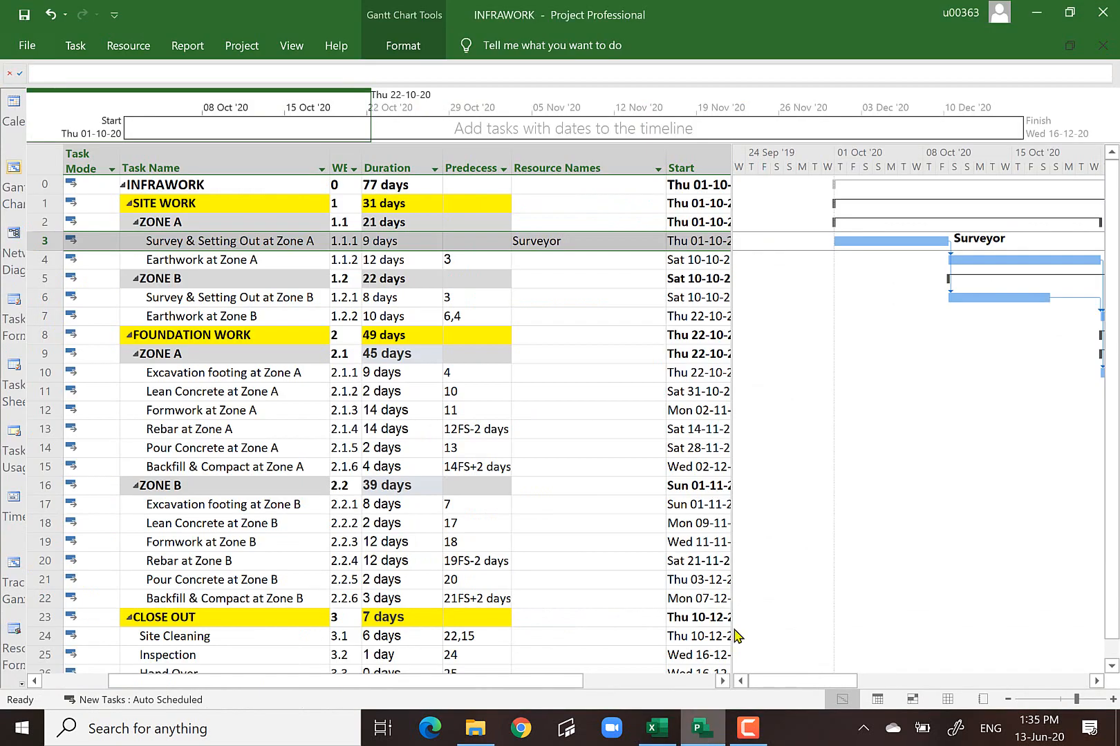
{"action": "left_click", "coordinate": [546, 260]}
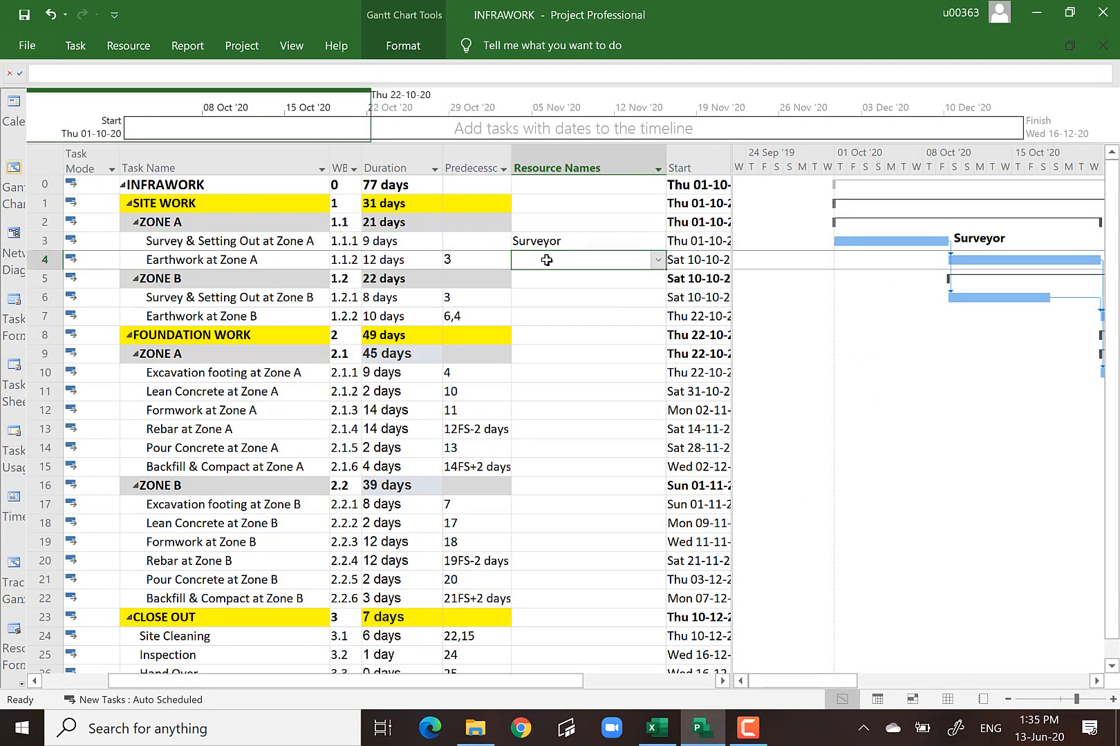
{"action": "right_click", "coordinate": [546, 260]}
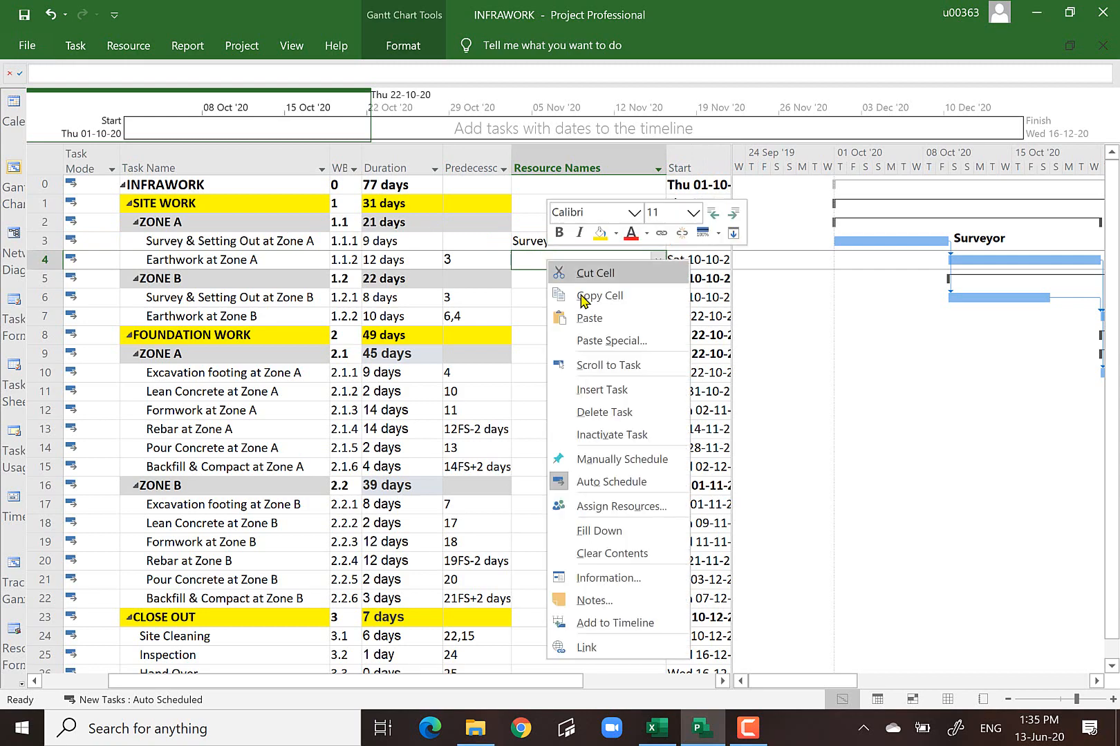
{"action": "left_click", "coordinate": [591, 319]}
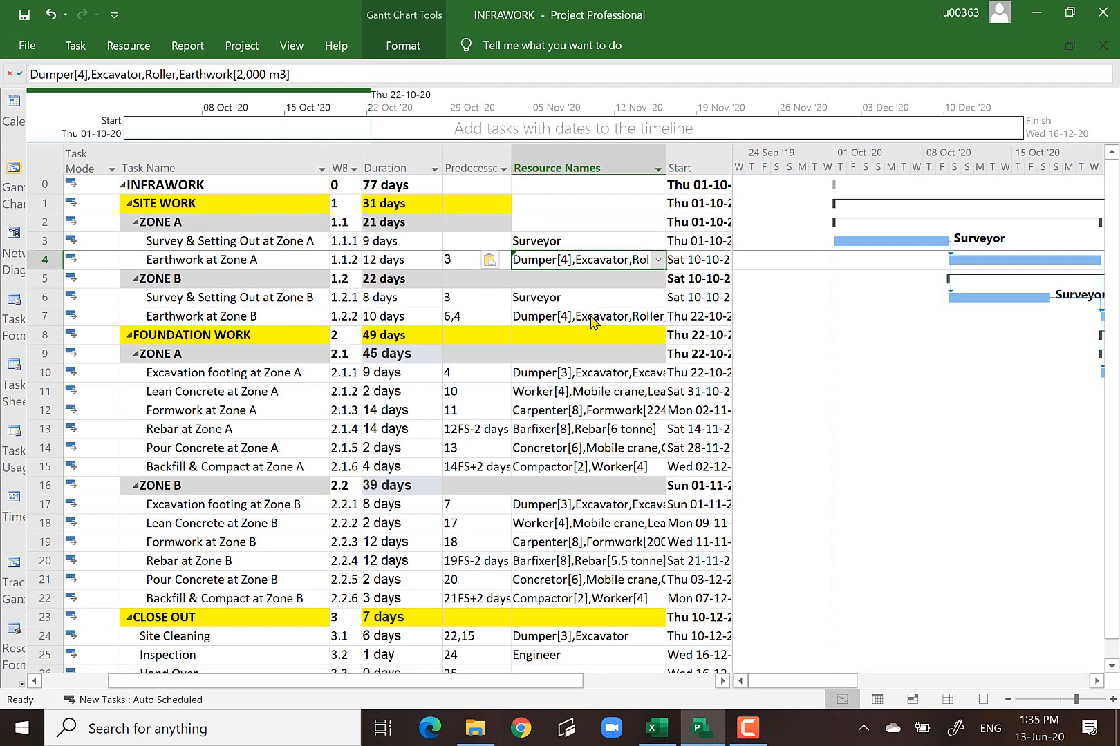
{"action": "scroll", "coordinate": [870, 466], "scroll_direction": "down", "scroll_amount": 3}
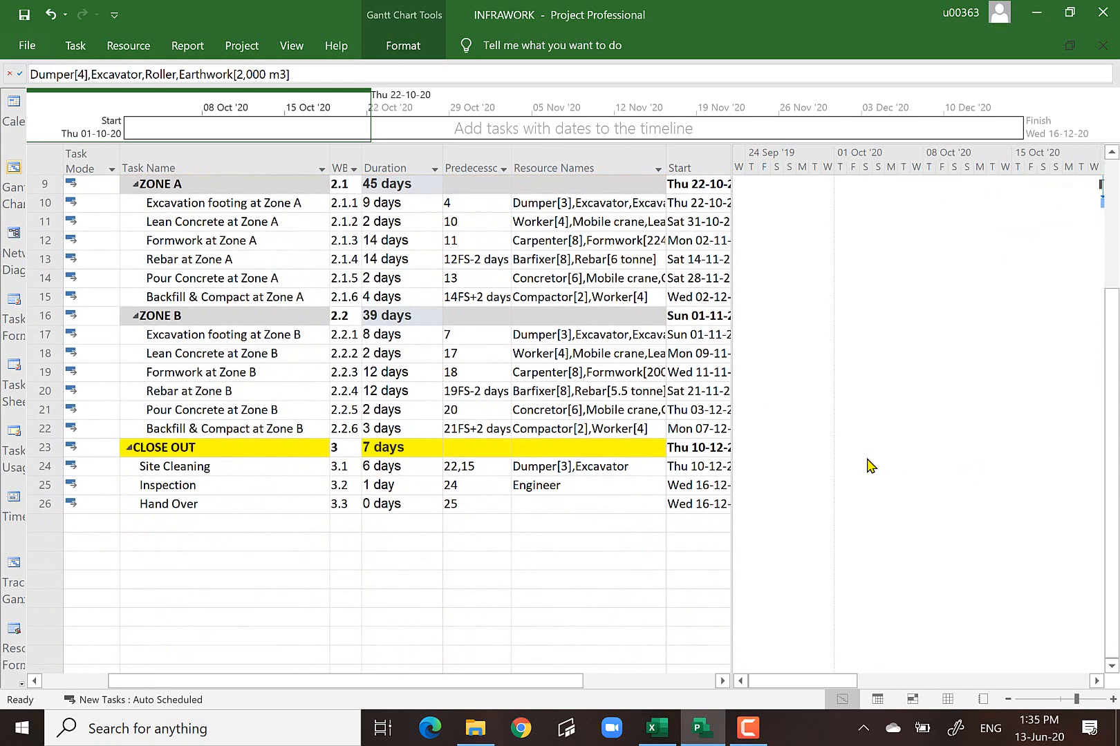
{"action": "scroll", "coordinate": [870, 466], "scroll_direction": "up", "scroll_amount": 2}
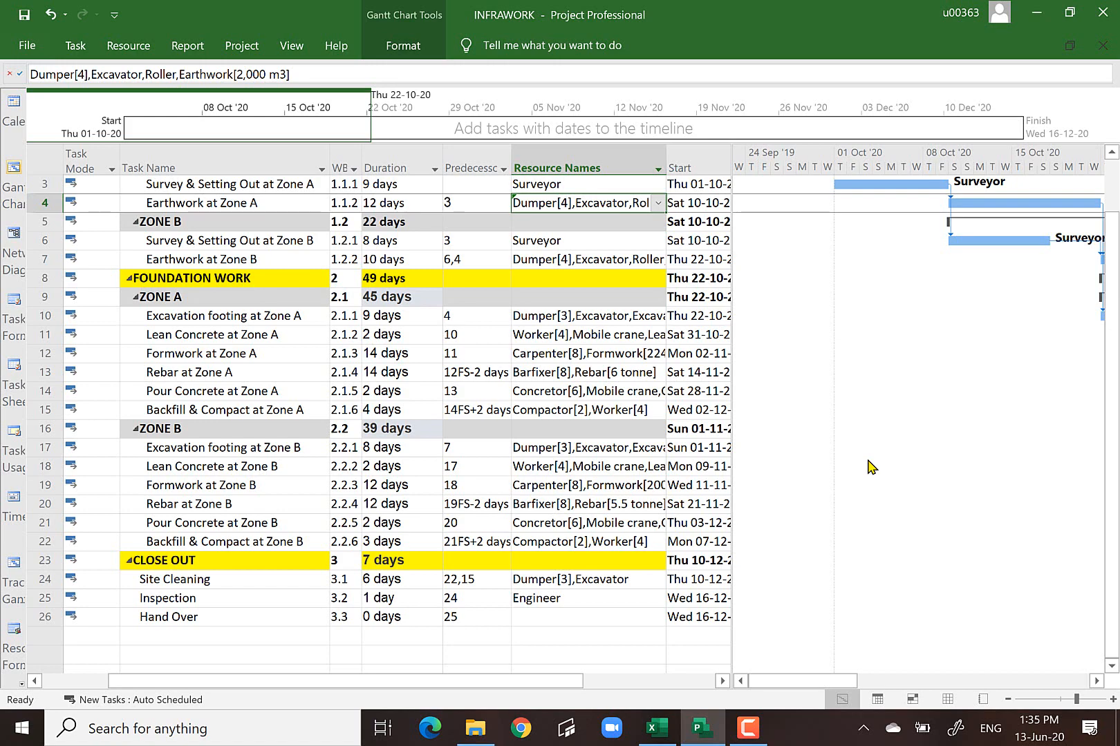
{"action": "scroll", "coordinate": [870, 466], "scroll_direction": "up", "scroll_amount": 1}
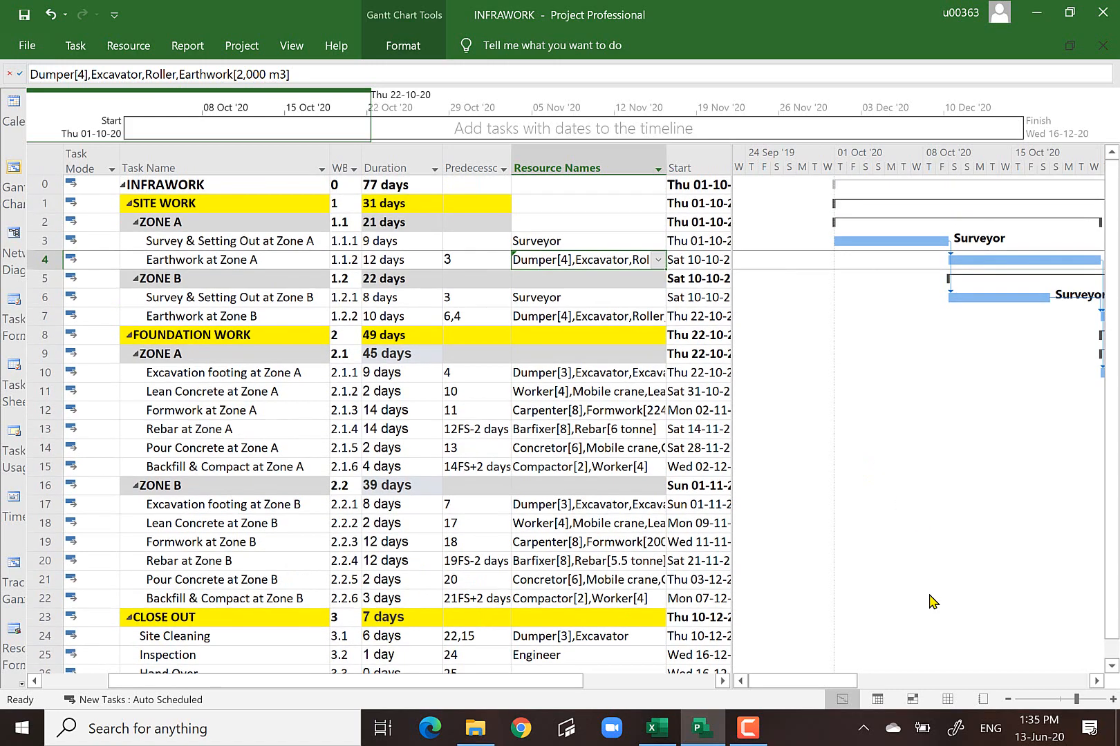
- Check the Resource Sheet and Gantt Chart for overallocations, inspecting the indicators for Formwork at Zone A and Formwork at Zone B
{"action": "left_click", "coordinate": [947, 699]}
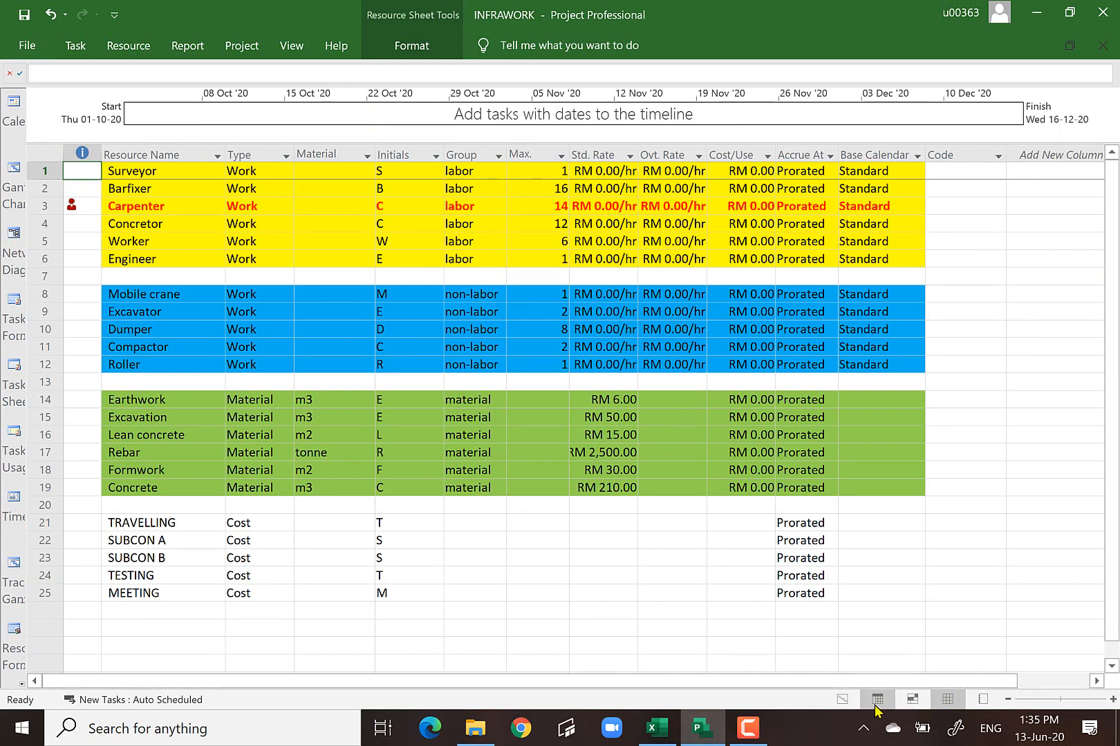
{"action": "left_click", "coordinate": [843, 699]}
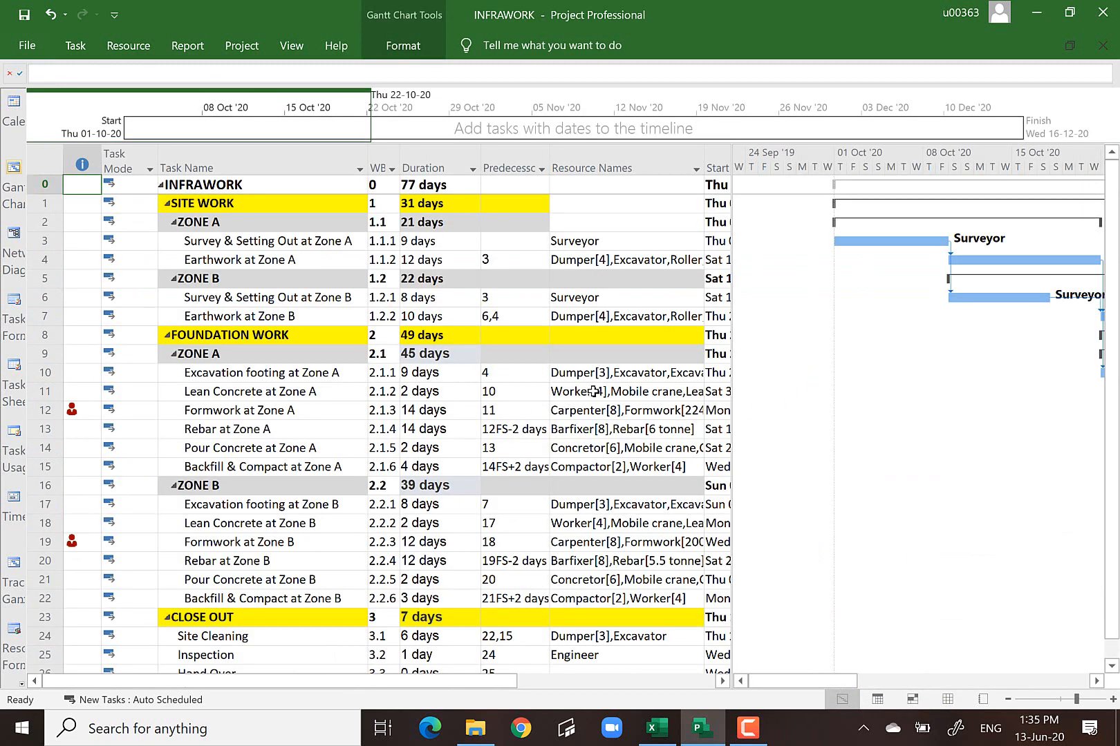
{"action": "left_click", "coordinate": [47, 412]}
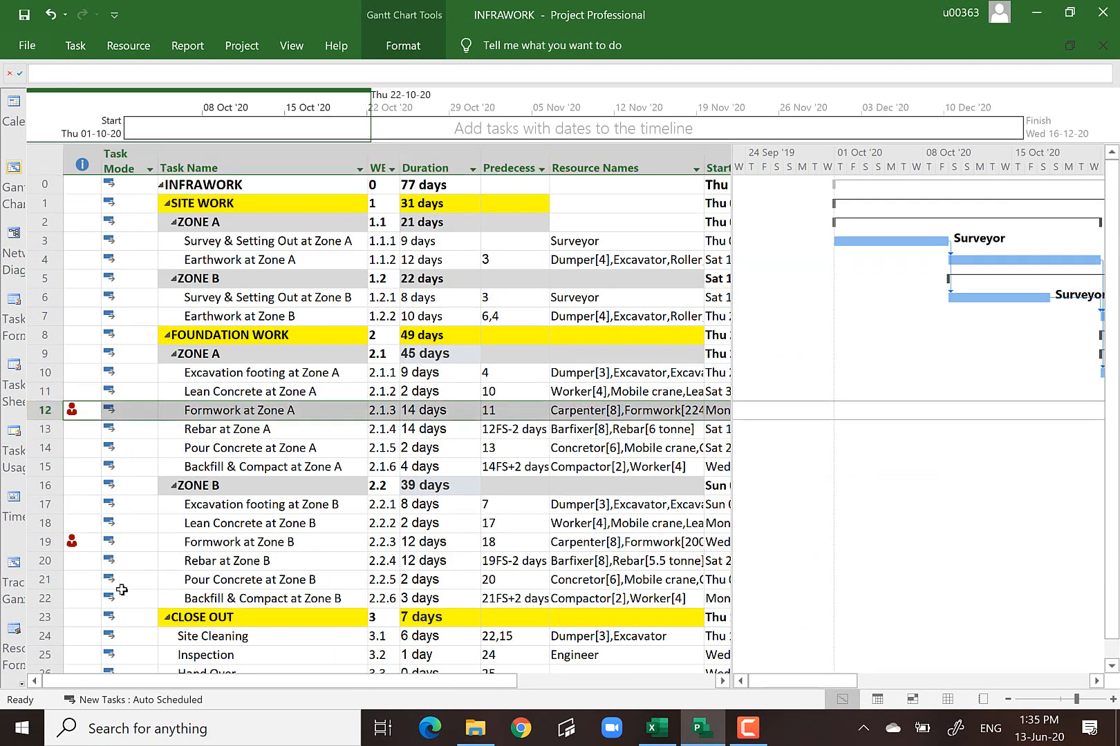
{"action": "left_click", "coordinate": [44, 543]}
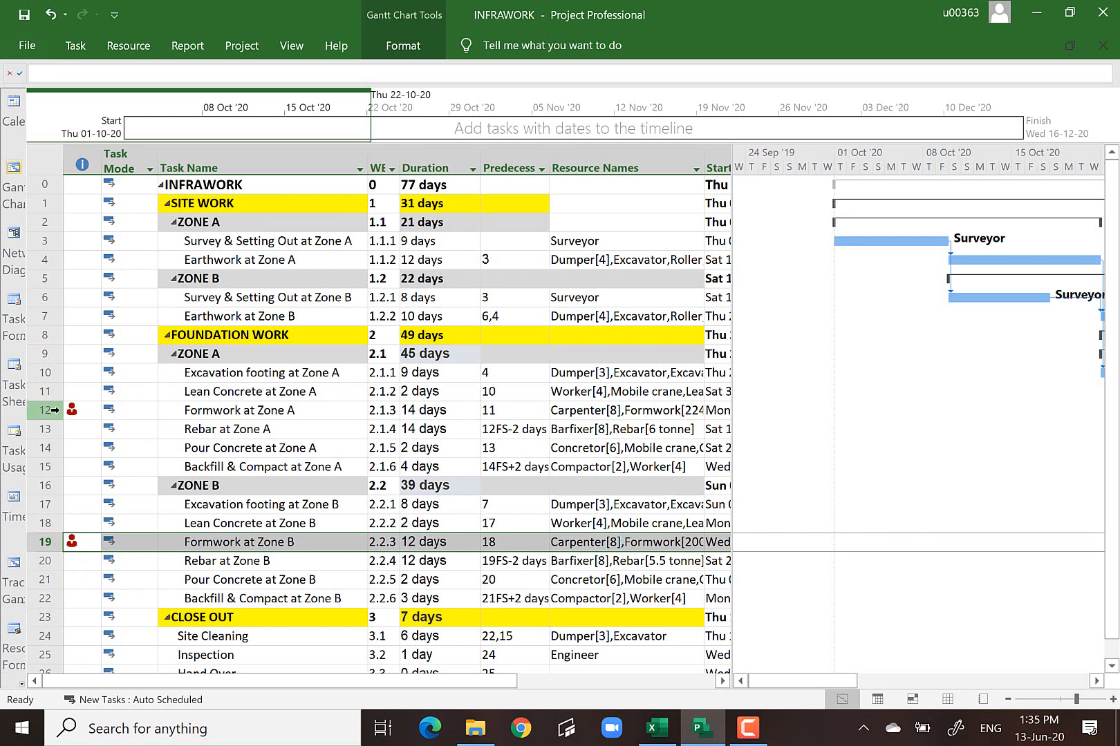
{"action": "mouse_move", "coordinate": [71, 409]}
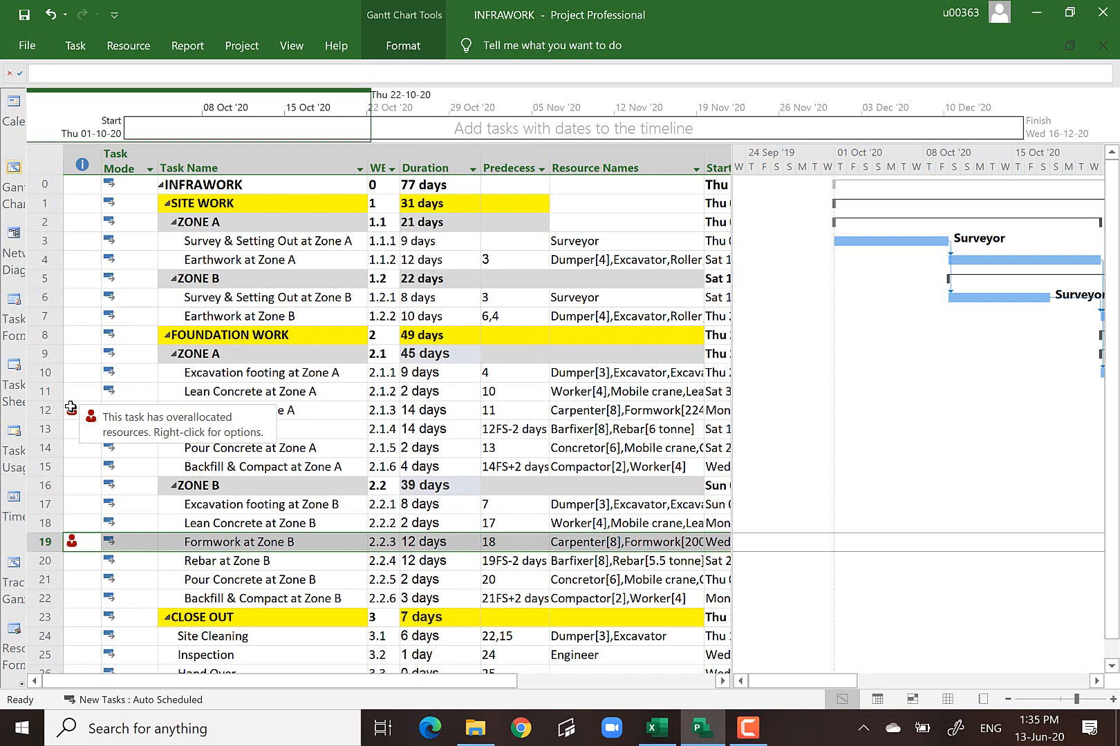
- Select Carpenter in the Resource Sheet and open its Resource Form to view its assigned tasks
{"action": "left_click", "coordinate": [948, 701]}
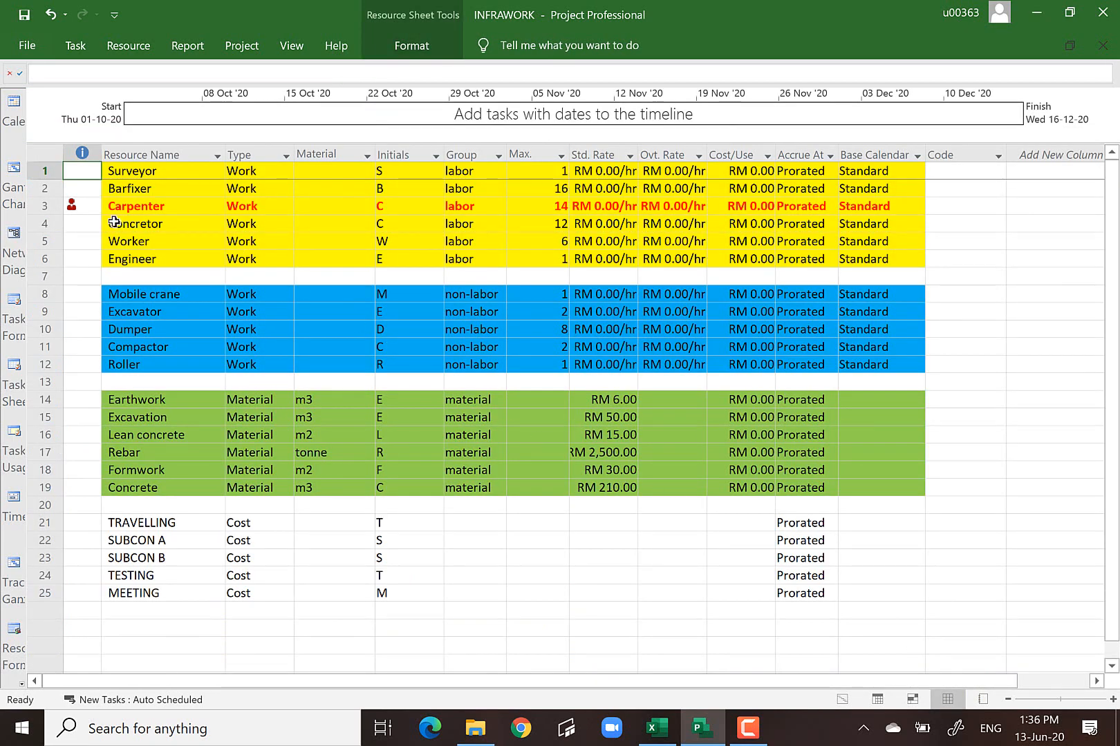
{"action": "left_click", "coordinate": [43, 205]}
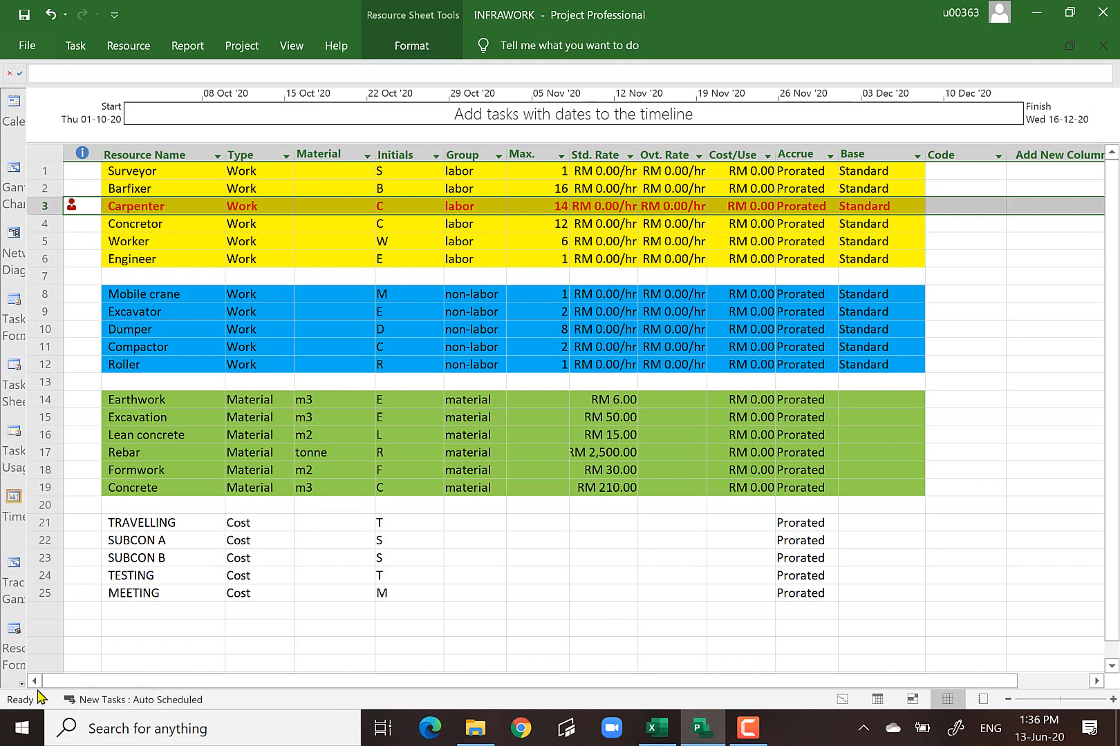
{"action": "left_click", "coordinate": [19, 682]}
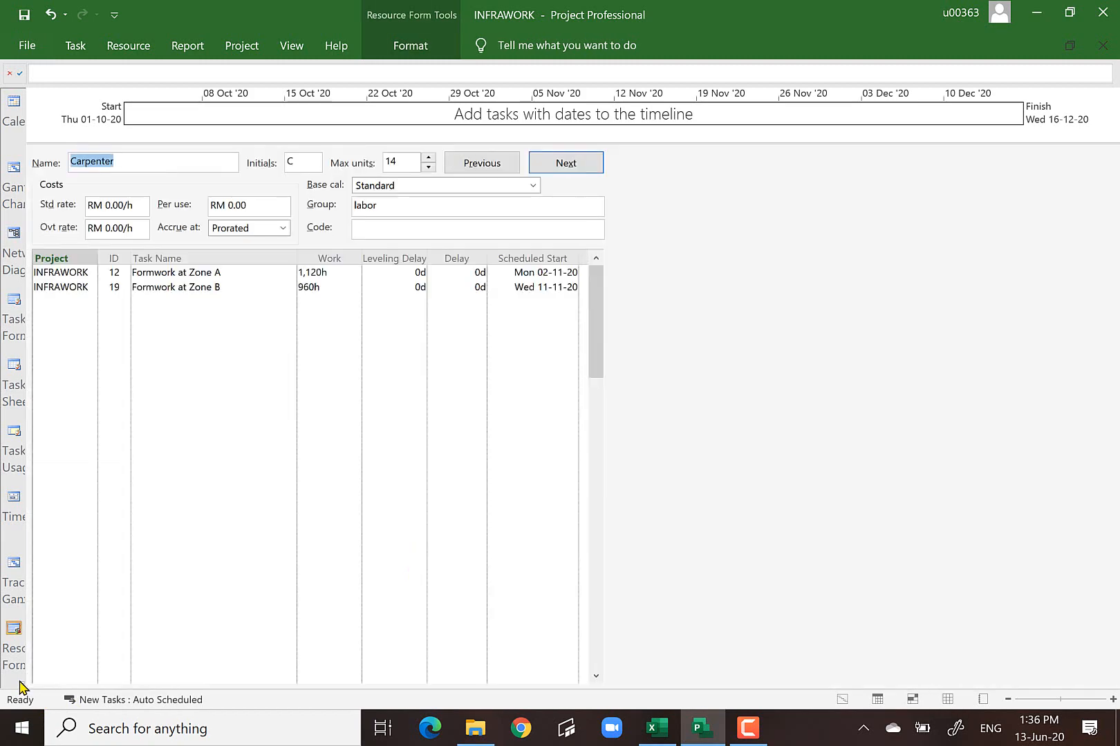
- Select Carpenter in the Resource Sheet and display its Resource Graph
{"action": "left_click", "coordinate": [15, 169]}
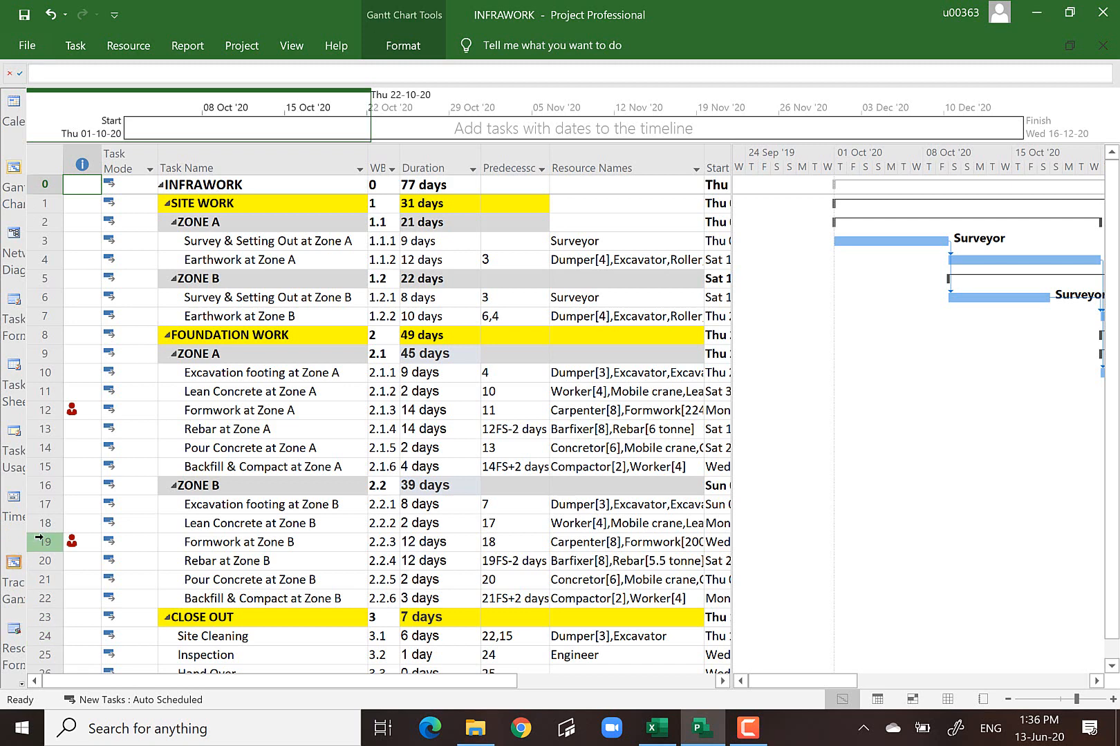
{"action": "left_click", "coordinate": [22, 684]}
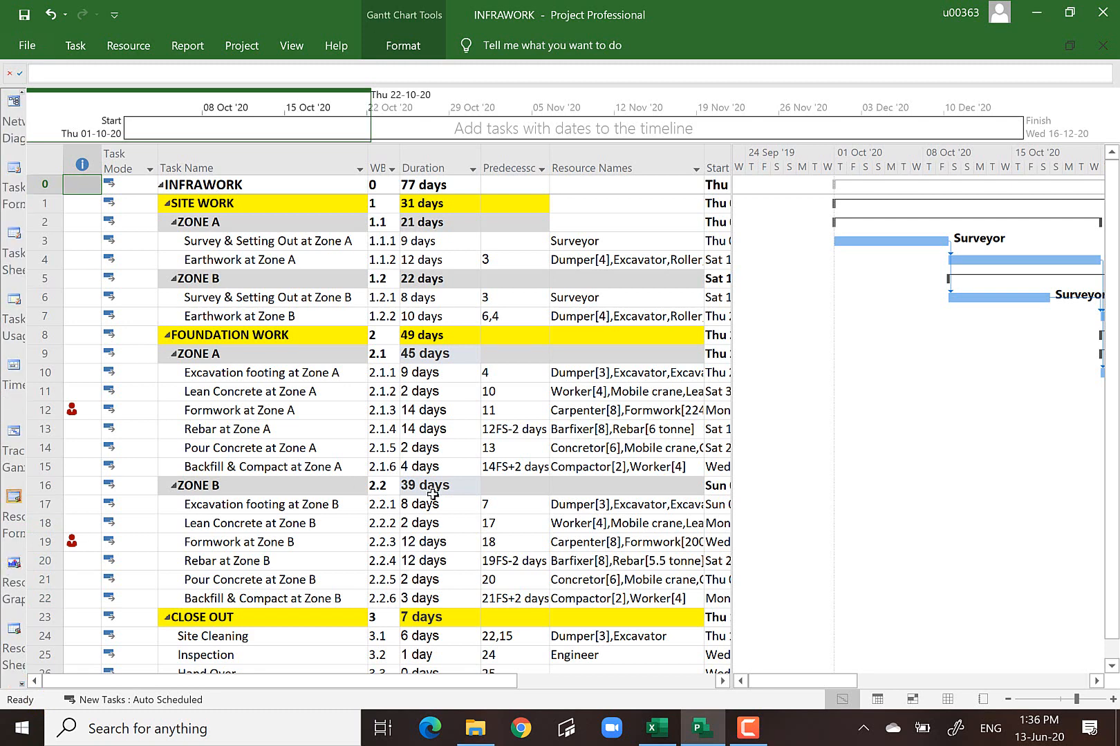
{"action": "left_click", "coordinate": [950, 701]}
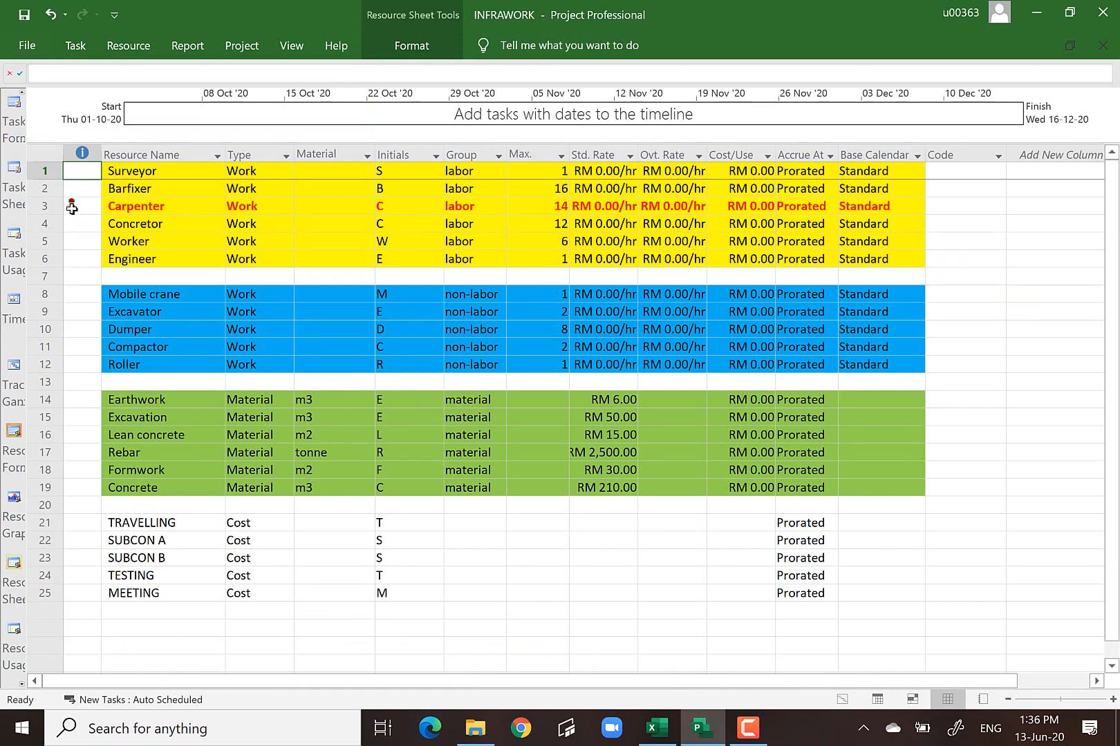
{"action": "left_click", "coordinate": [46, 206]}
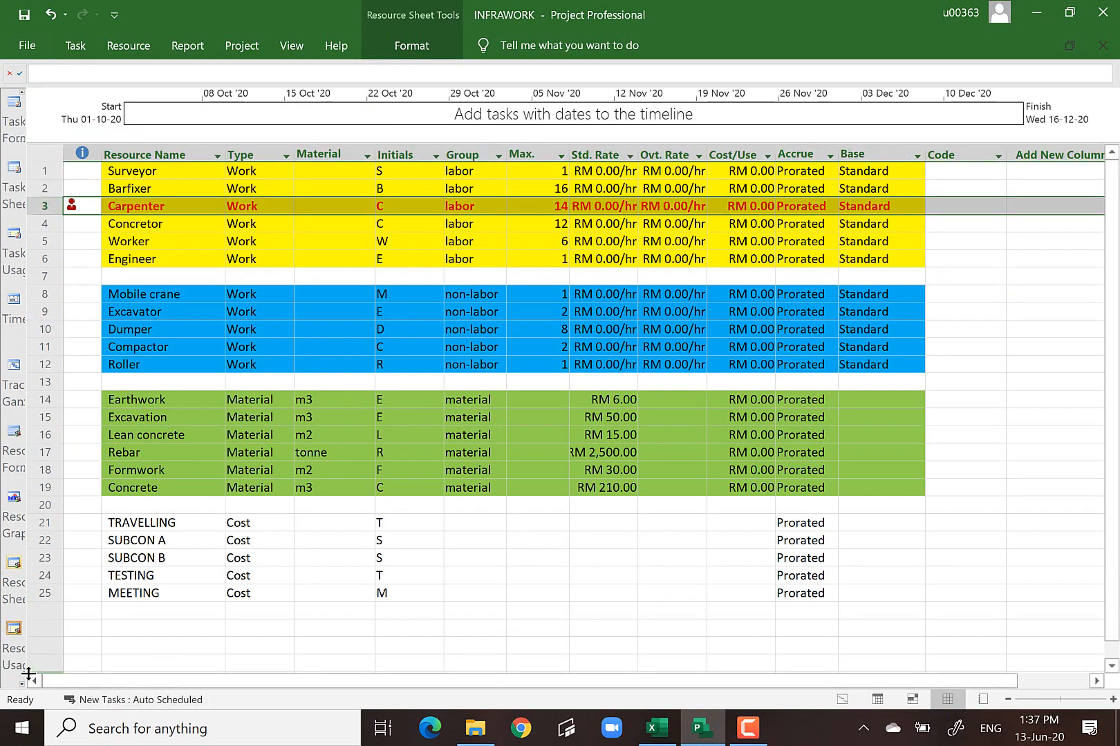
{"action": "left_click", "coordinate": [14, 505]}
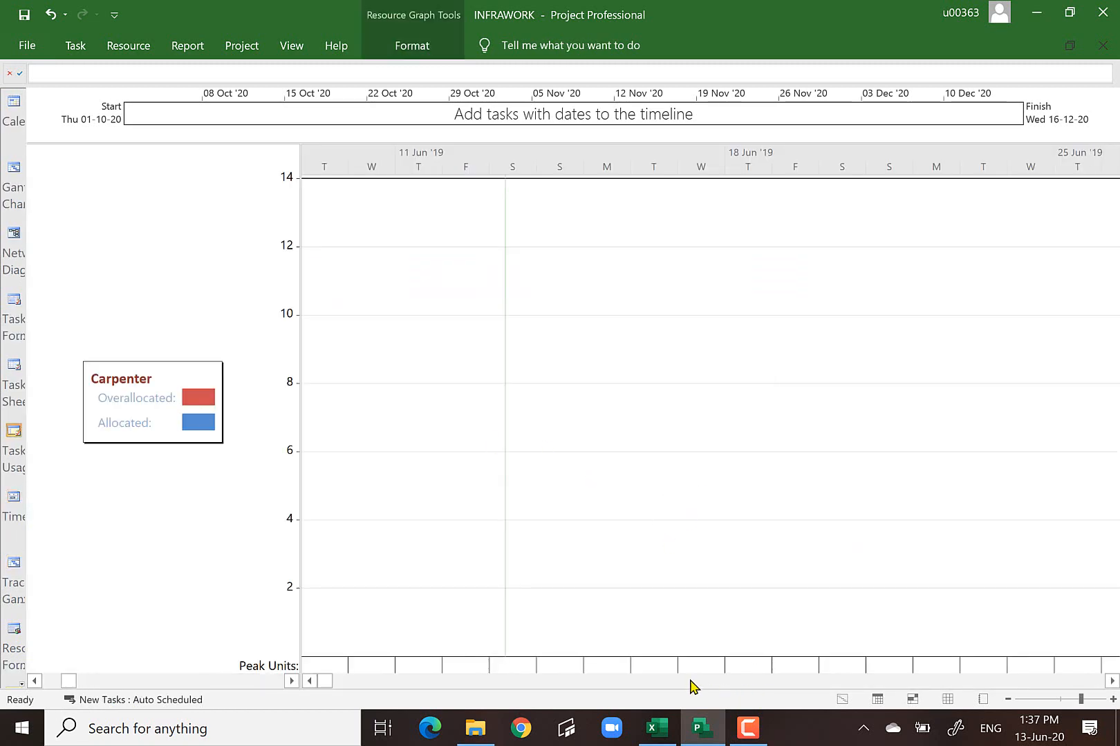
- Examine Carpenter's allocated and overallocated peak units in the Resource Graph for 2 to 19 November 2020
{"action": "left_click_drag", "start_coordinate": [598, 683], "coordinate": [676, 685]}
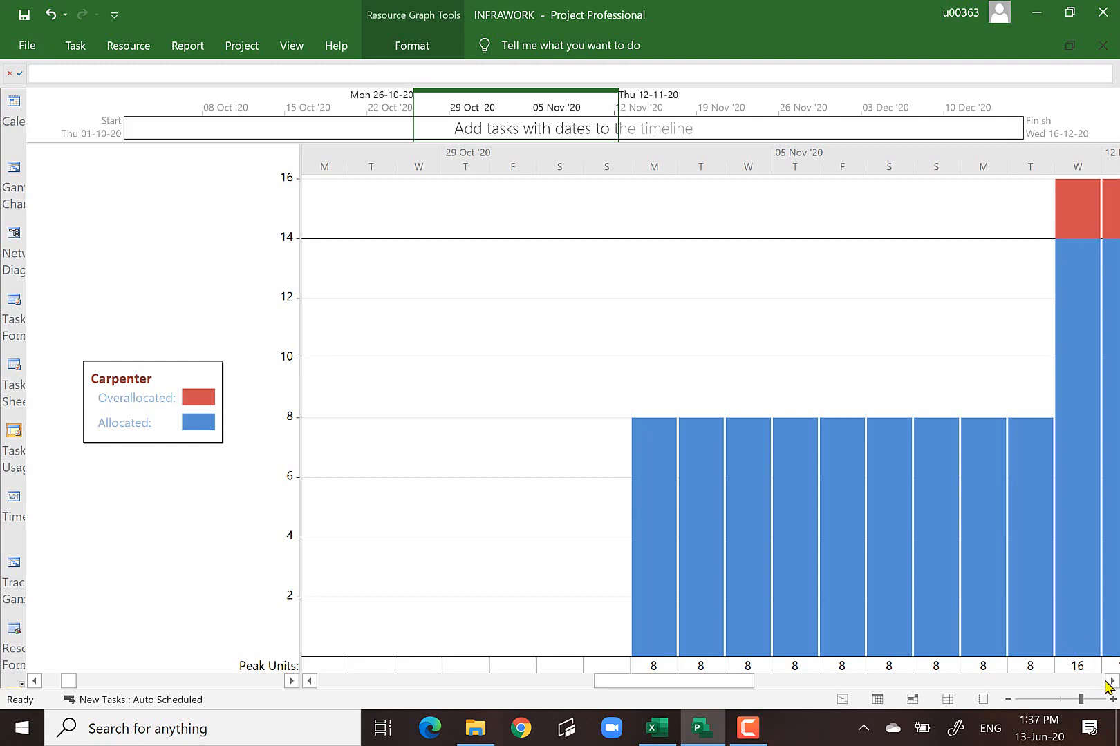
{"action": "left_click", "coordinate": [1111, 682]}
{"action": "left_click", "coordinate": [1111, 682]}
{"action": "left_click", "coordinate": [1110, 681]}
{"action": "left_click", "coordinate": [1110, 682]}
{"action": "left_click", "coordinate": [1111, 681]}
{"action": "left_click", "coordinate": [1110, 681]}
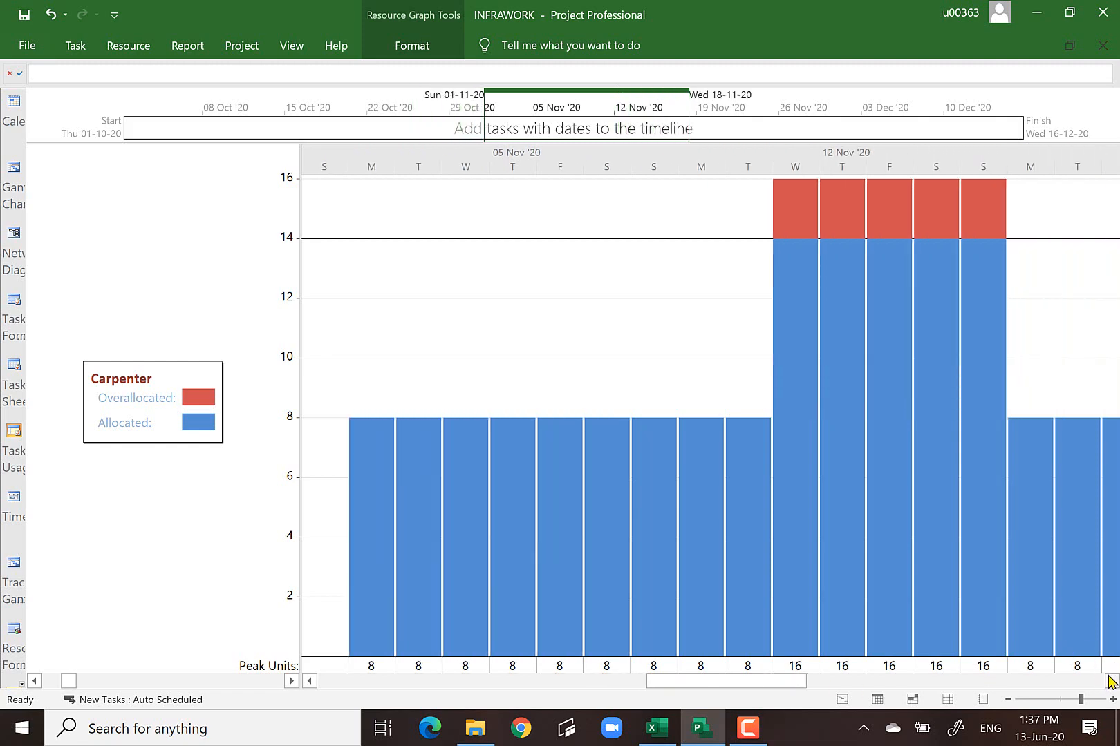
{"action": "left_click", "coordinate": [1111, 681]}
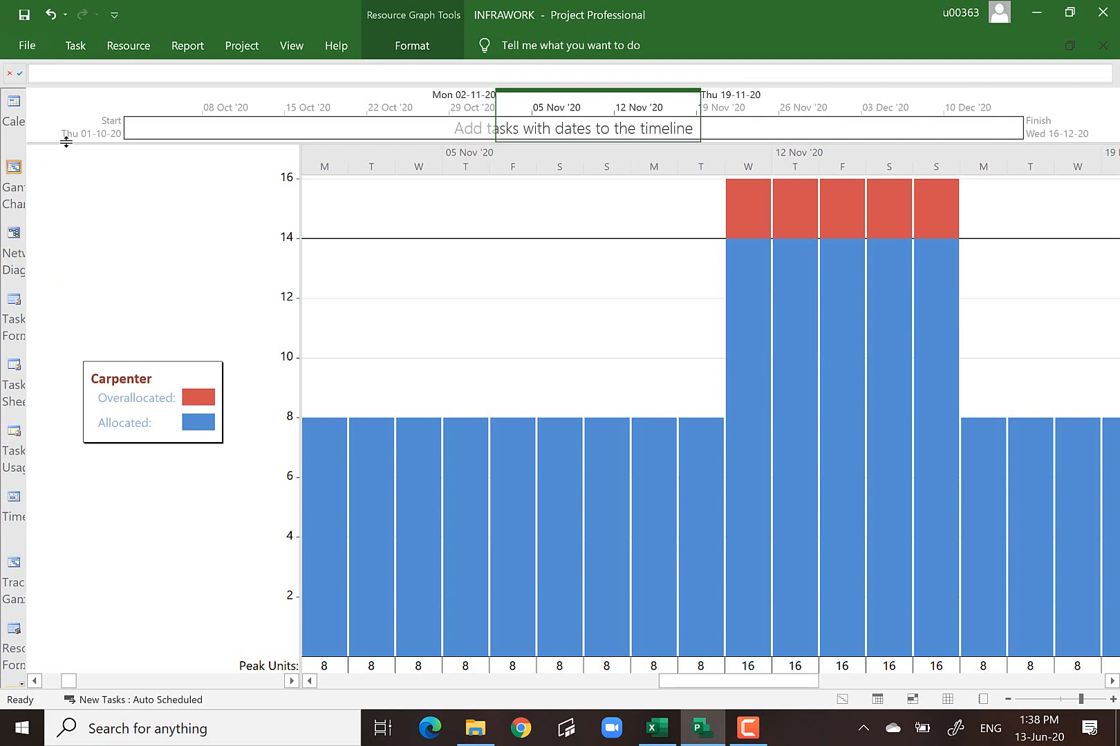
- Compare the schedule bars of Formwork at Zone A and Formwork at Zone B in the Gantt Chart
{"action": "left_click", "coordinate": [947, 699]}
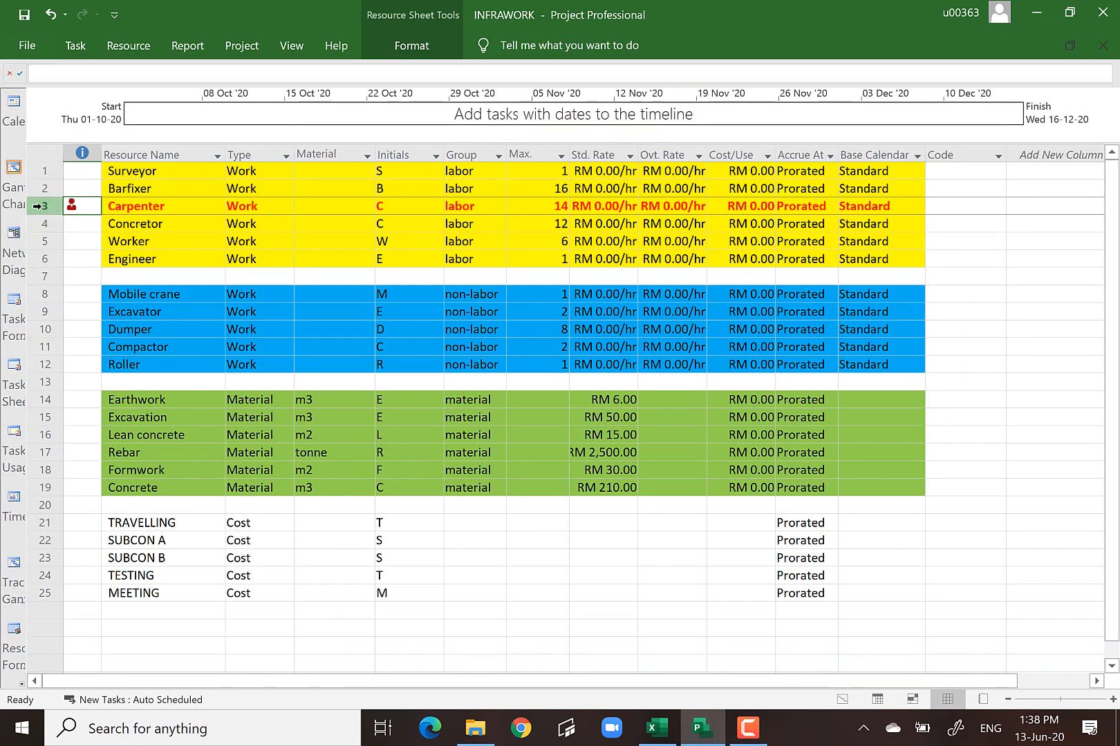
{"action": "left_click", "coordinate": [11, 170]}
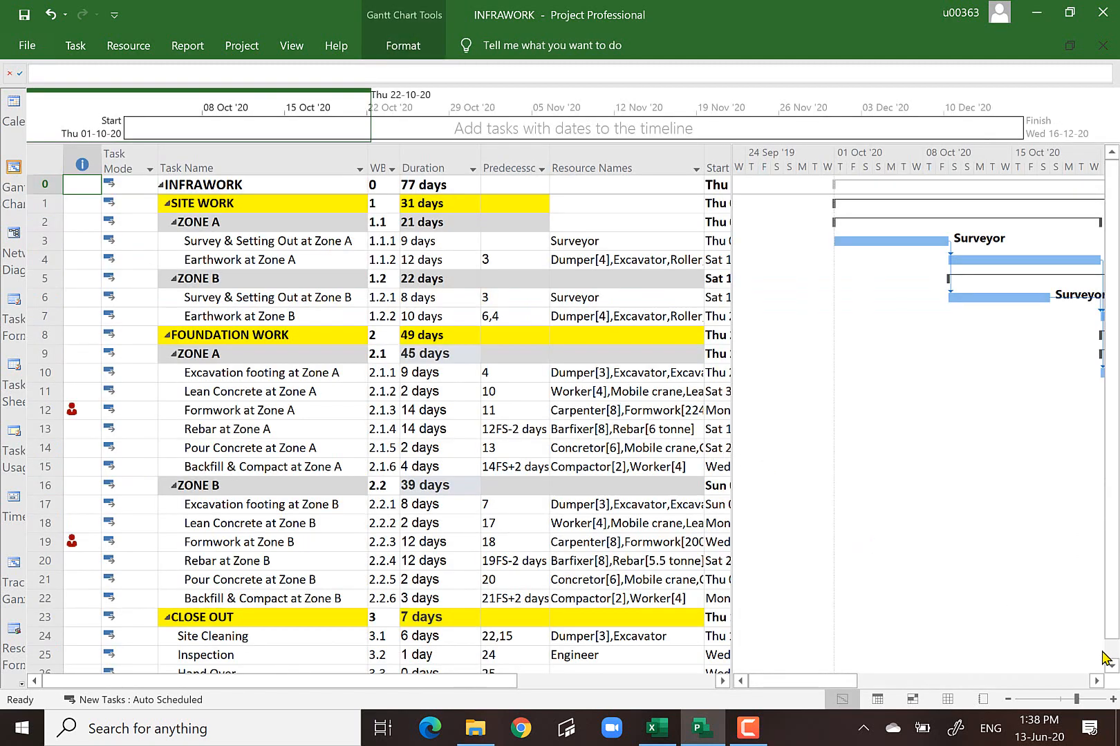
{"action": "left_click", "coordinate": [1097, 681]}
{"action": "left_click", "coordinate": [1096, 681]}
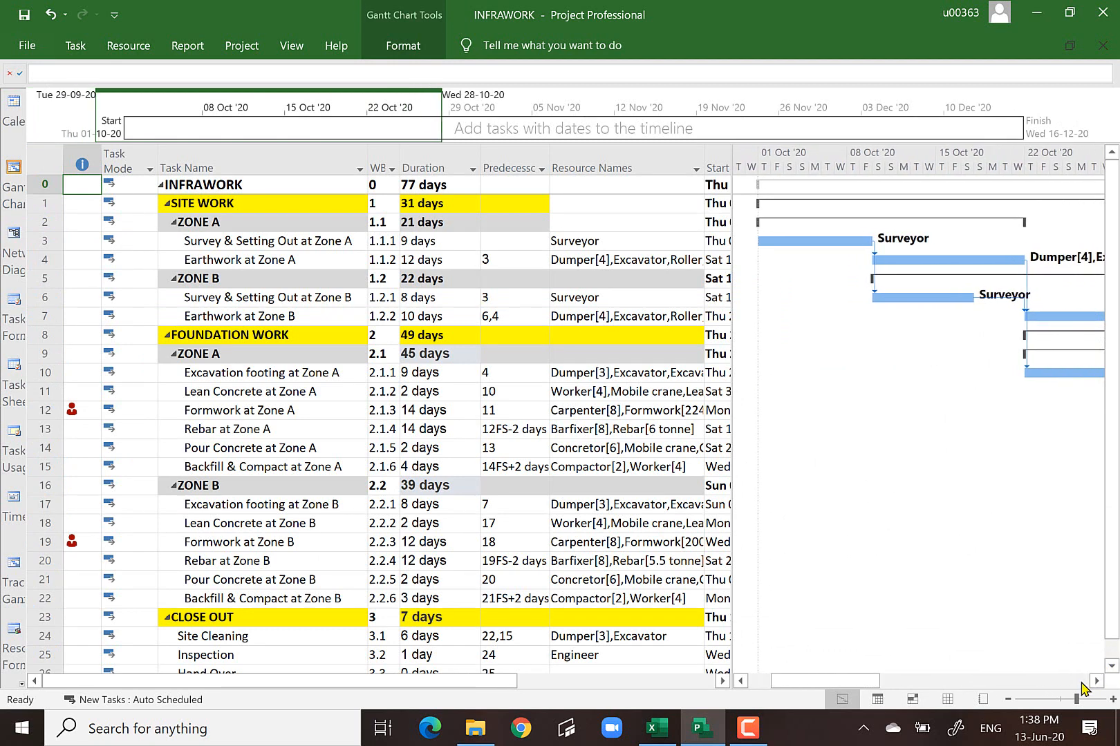
{"action": "left_click", "coordinate": [1081, 682]}
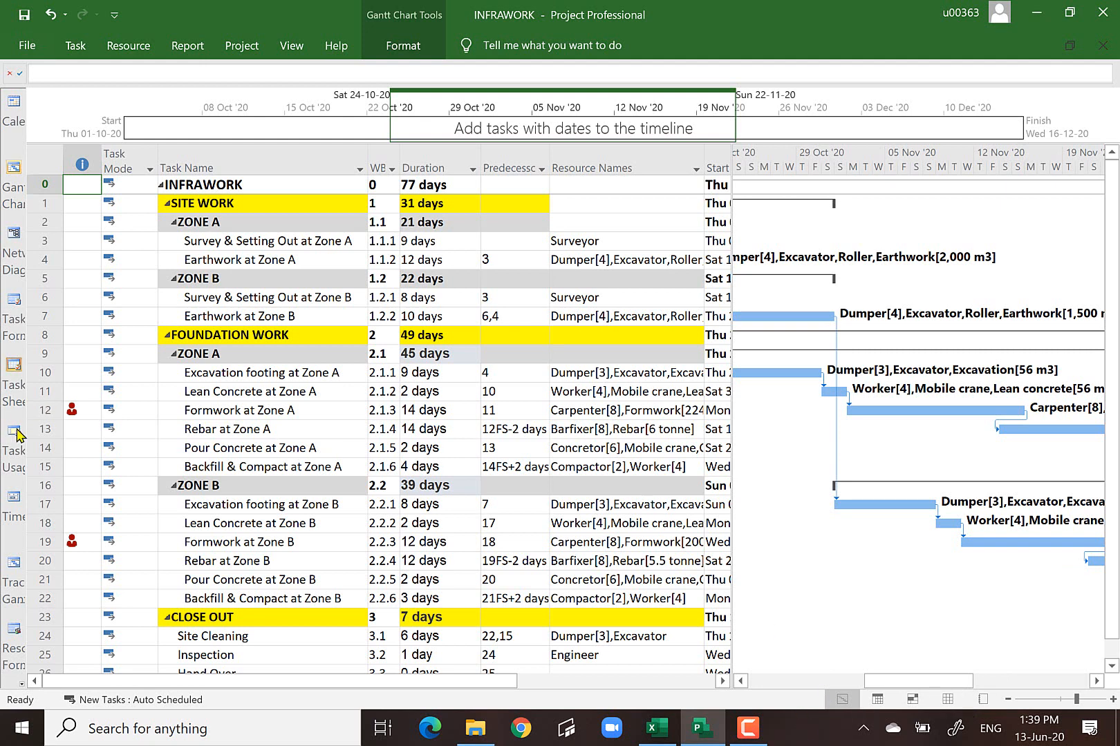
{"action": "left_click", "coordinate": [45, 410]}
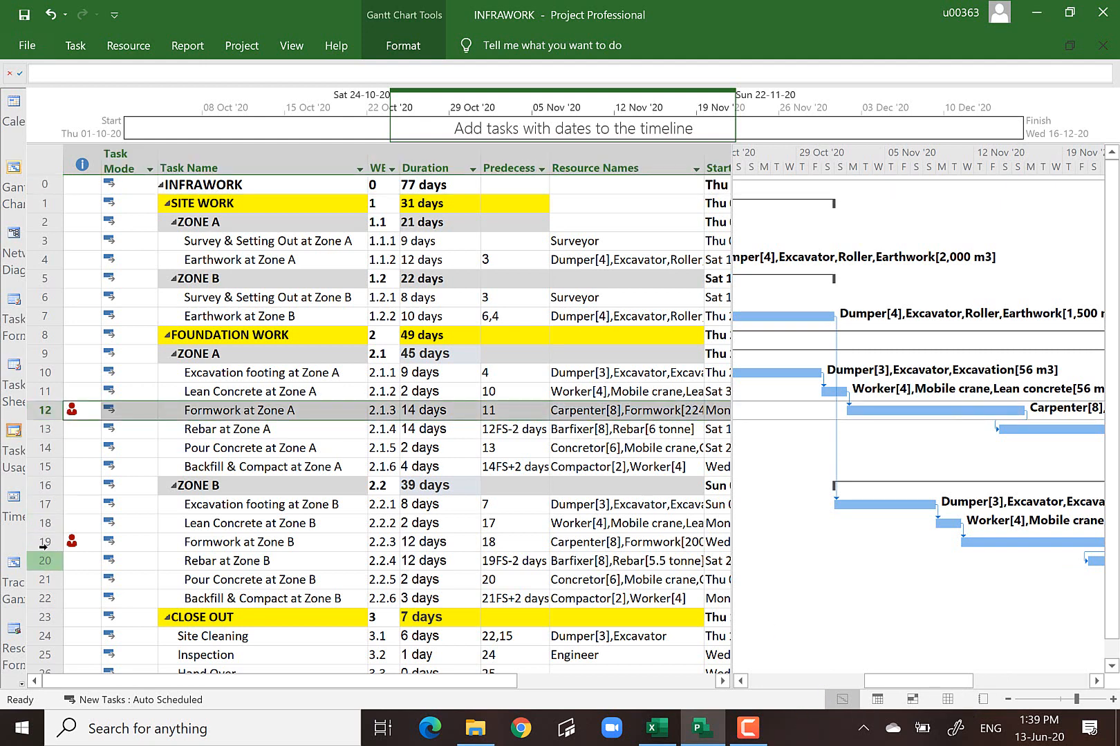
{"action": "left_click", "coordinate": [45, 543]}
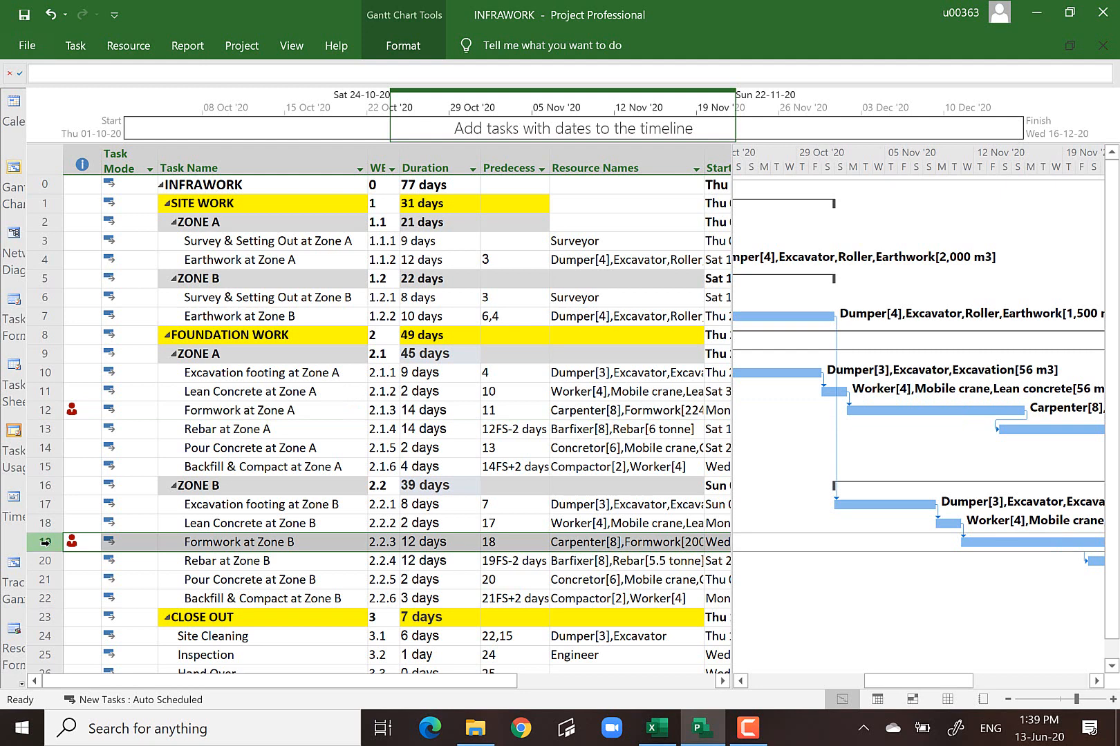
- Set Carpenter's maximum units to 15 in the Resource Sheet and check its overallocation status
{"action": "left_click", "coordinate": [947, 700]}
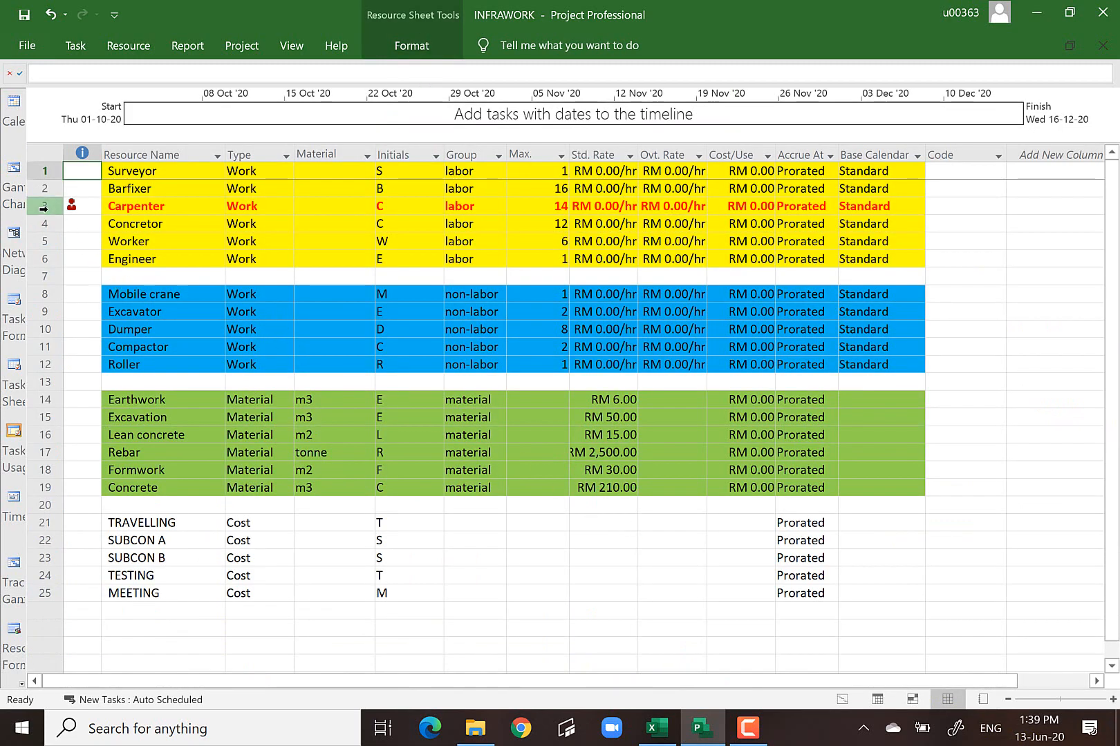
{"action": "left_click", "coordinate": [43, 207]}
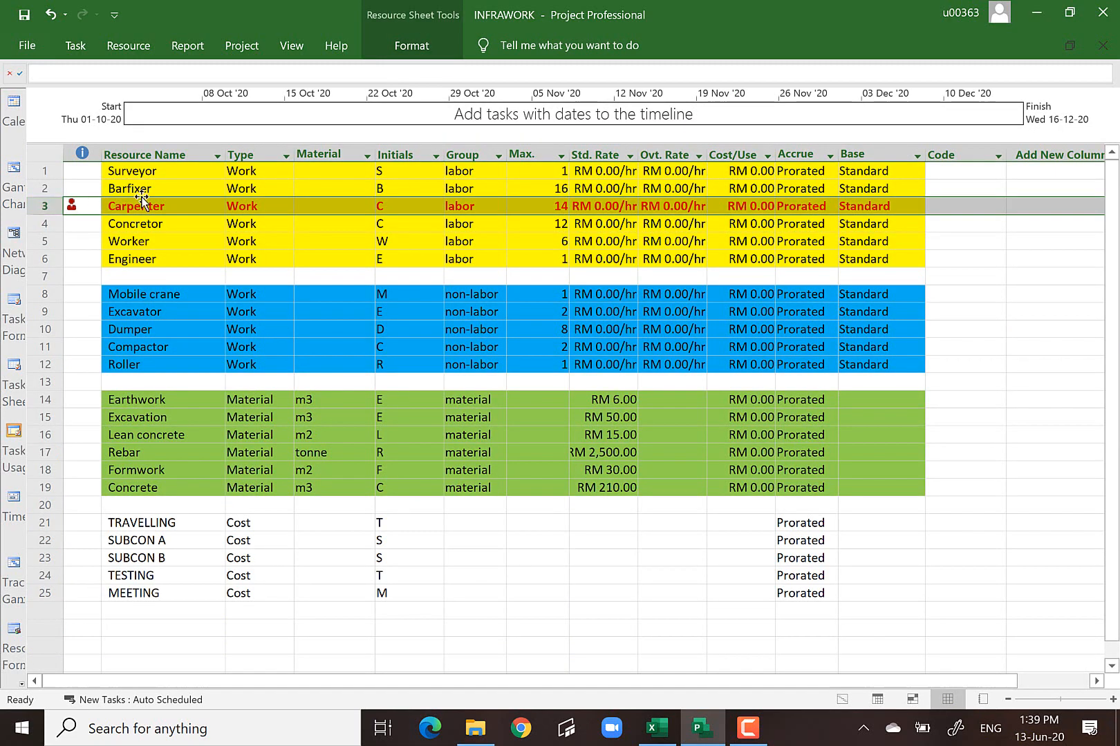
{"action": "left_click", "coordinate": [556, 207]}
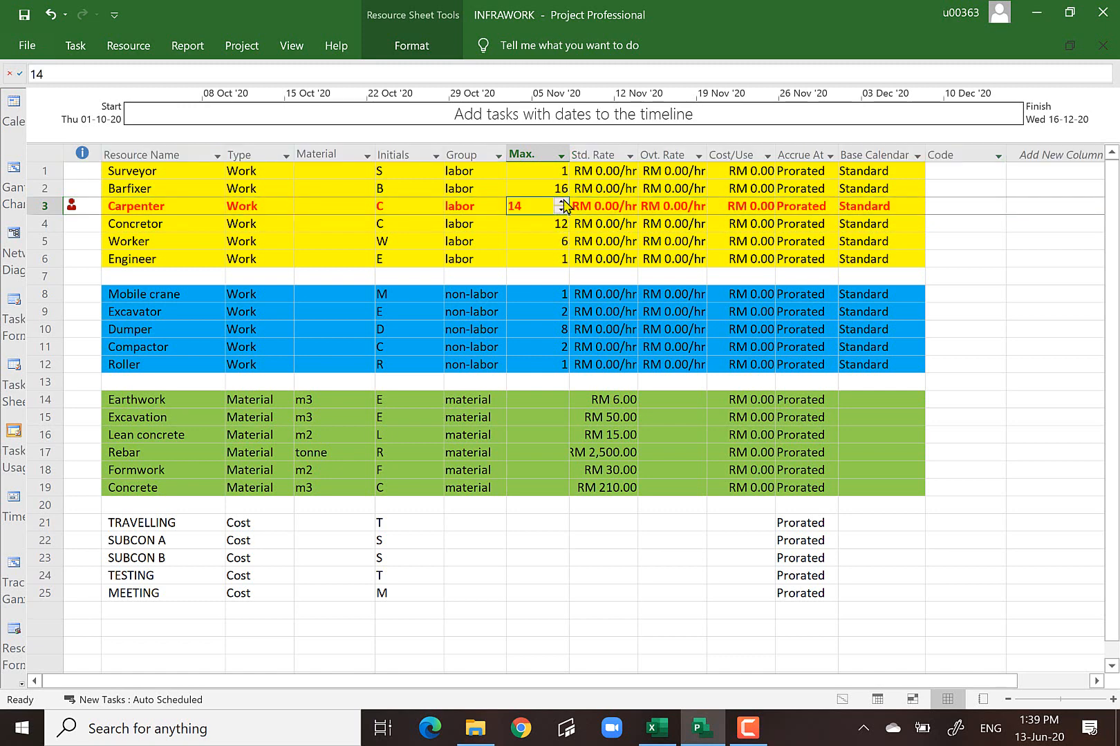
{"action": "left_click", "coordinate": [561, 202]}
{"action": "left_click", "coordinate": [562, 202]}
{"action": "left_click", "coordinate": [561, 202]}
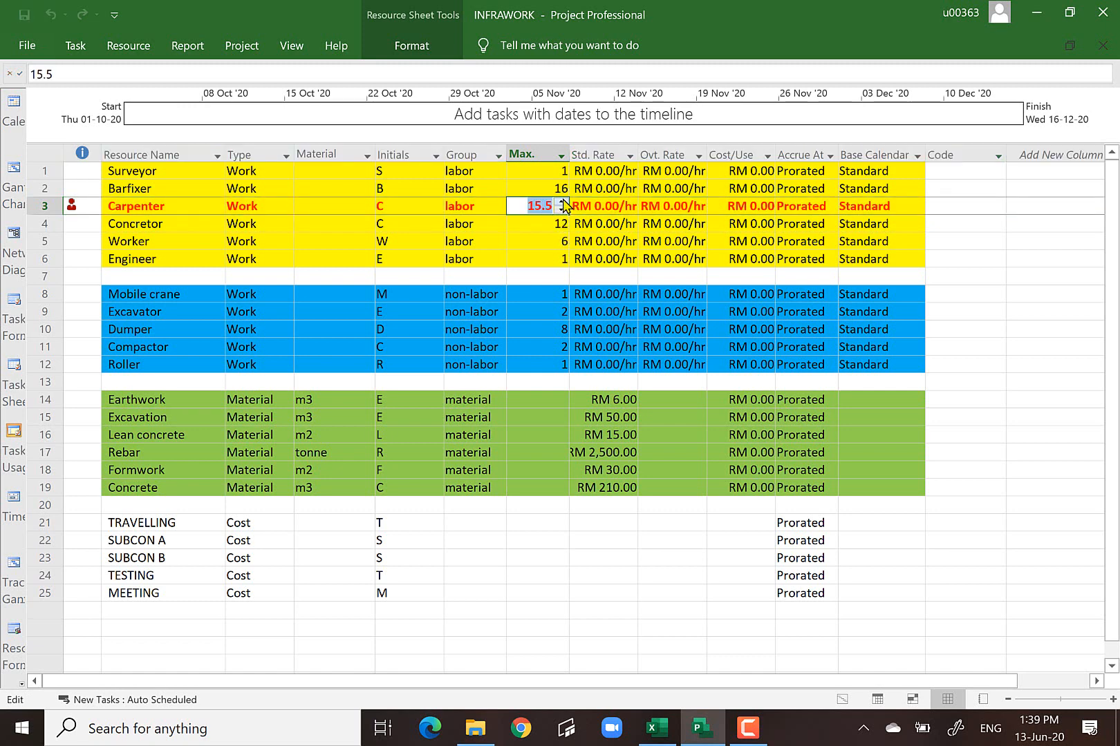
{"action": "left_click", "coordinate": [561, 202]}
{"action": "left_click", "coordinate": [561, 210]}
{"action": "left_click", "coordinate": [561, 210]}
{"action": "left_click", "coordinate": [1023, 416]}
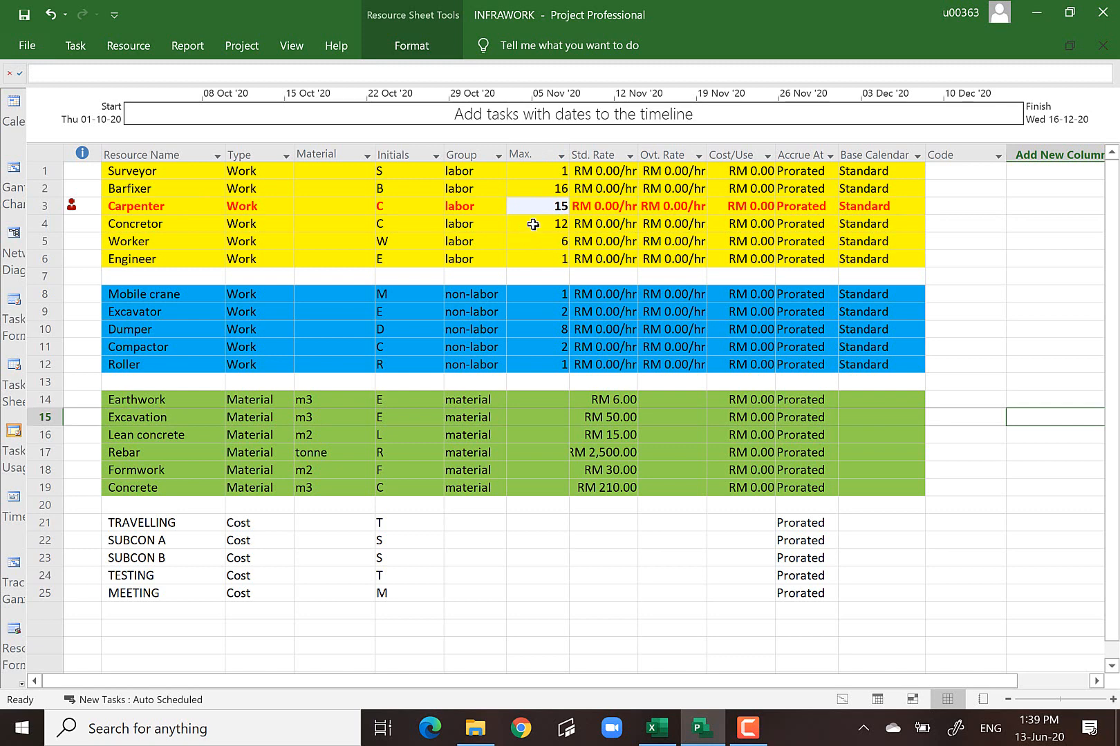
- Increase Carpenter's maximum units to 16 in the Resource Sheet
{"action": "left_click", "coordinate": [557, 209]}
{"action": "left_click", "coordinate": [561, 201]}
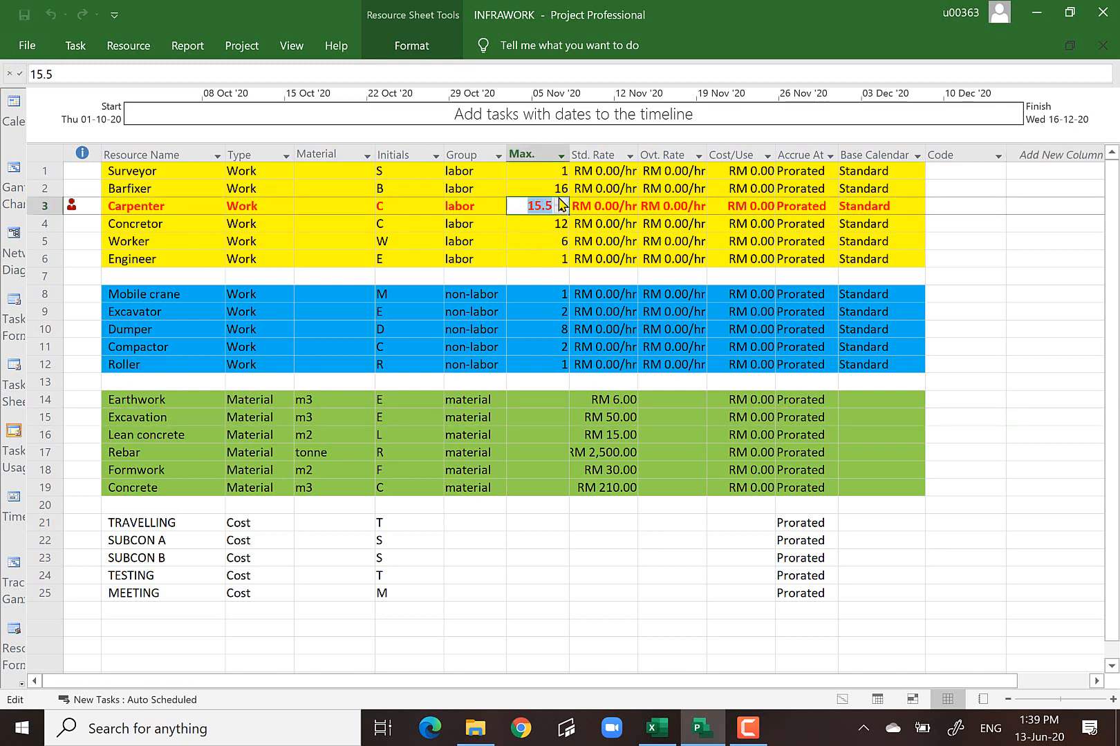
{"action": "left_click", "coordinate": [562, 202]}
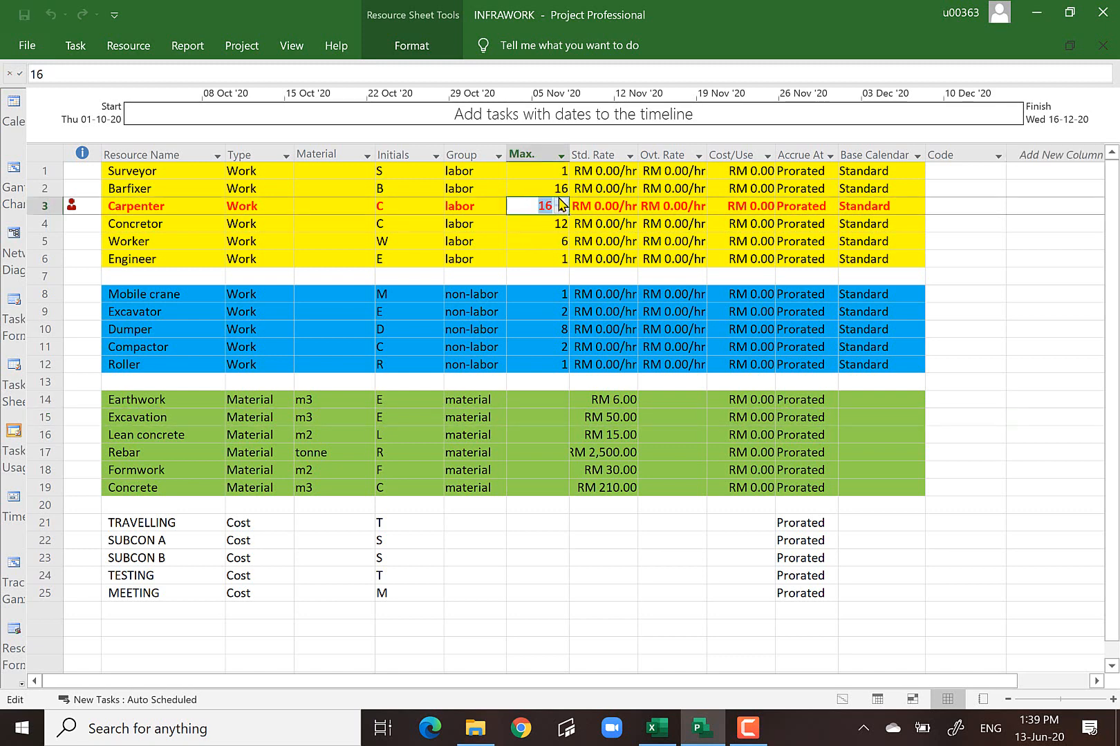
{"action": "left_click", "coordinate": [1047, 309]}
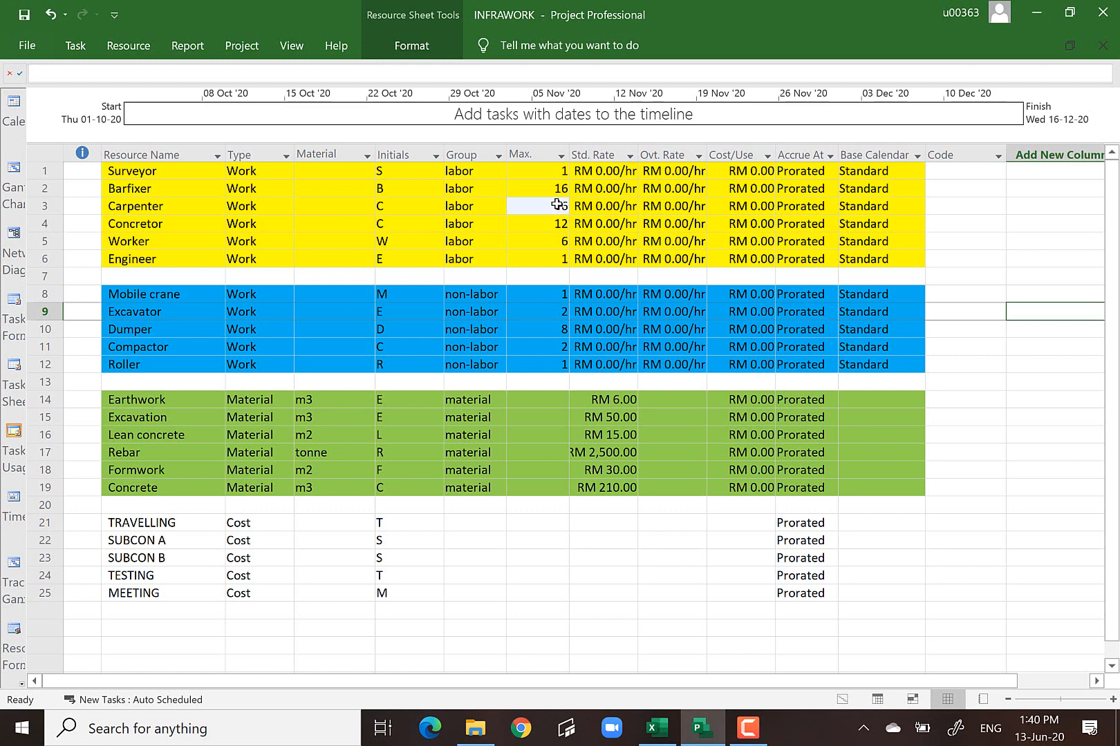
- Restore Carpenter's maximum units to 14 in the Resource Sheet
{"action": "left_click", "coordinate": [557, 205]}
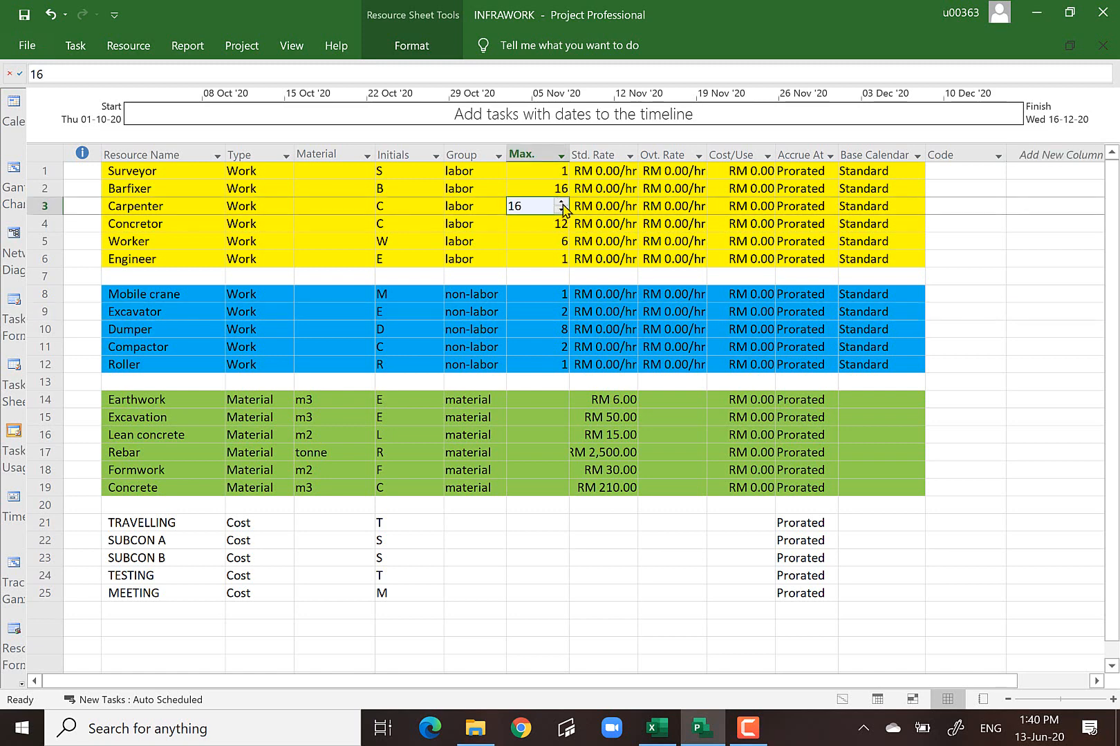
{"action": "left_click", "coordinate": [561, 210]}
{"action": "left_click", "coordinate": [561, 210]}
{"action": "left_click", "coordinate": [561, 210]}
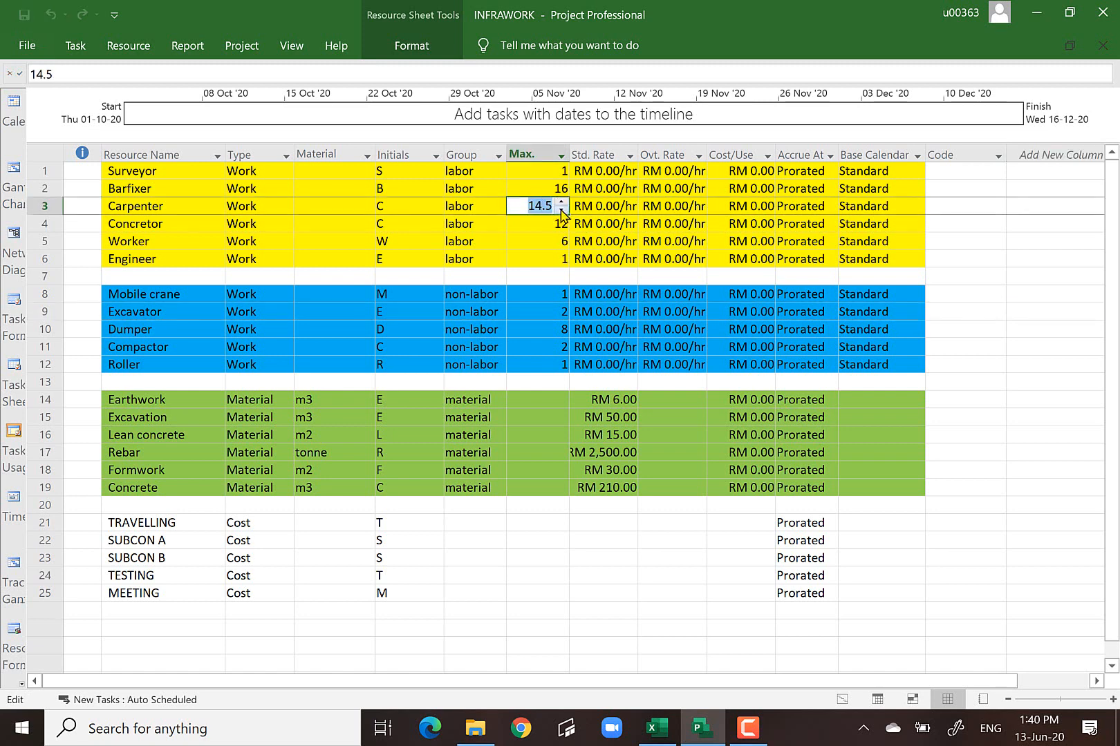
{"action": "left_click", "coordinate": [561, 210]}
{"action": "left_click", "coordinate": [1010, 403]}
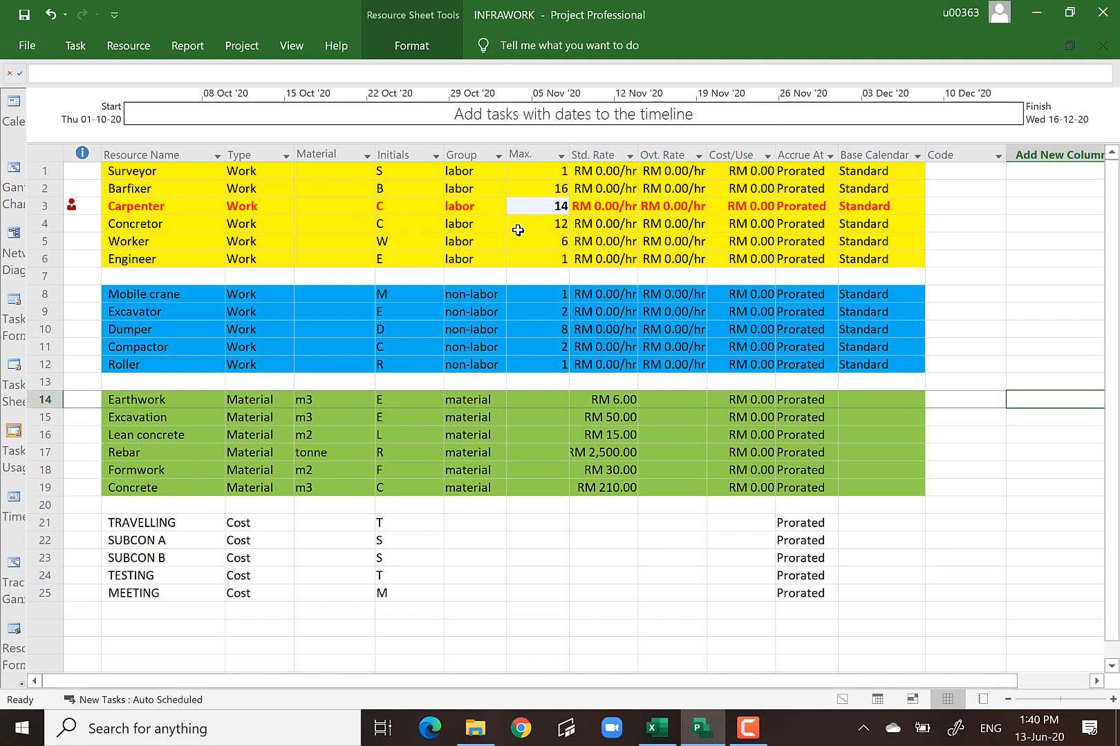
- Select the Hand Over task in the Gantt Chart and bring its milestone into view on the timescale
{"action": "left_click", "coordinate": [13, 173]}
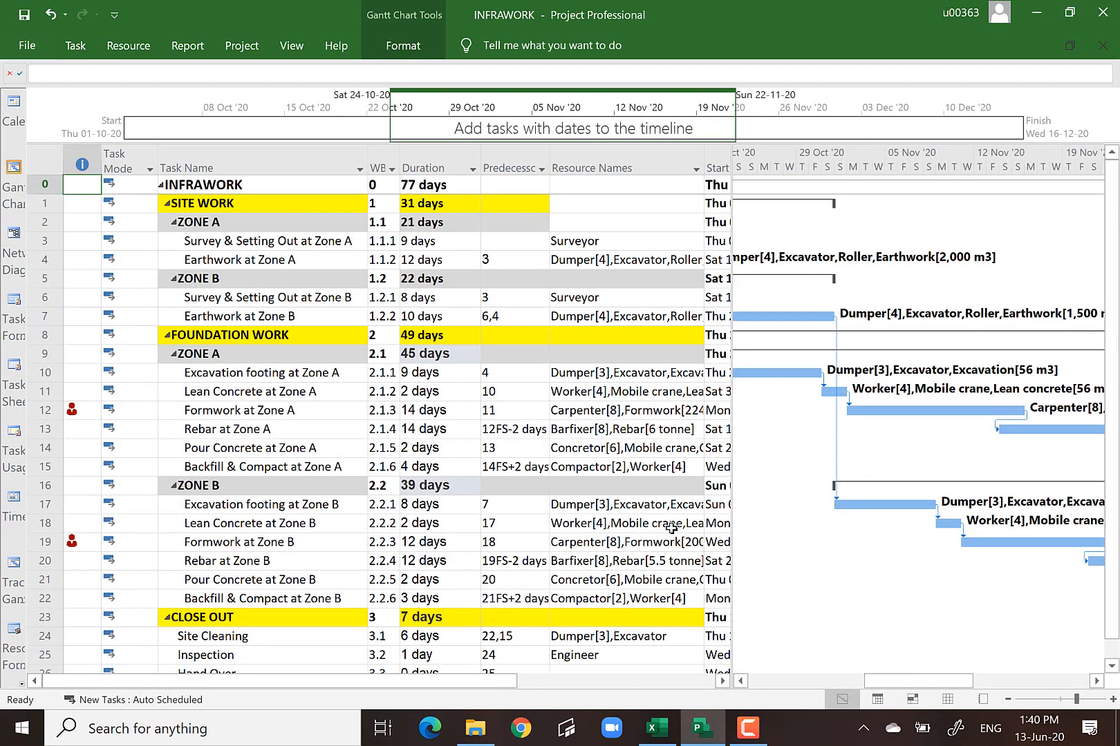
{"action": "scroll", "coordinate": [672, 528], "scroll_direction": "down", "scroll_amount": 3}
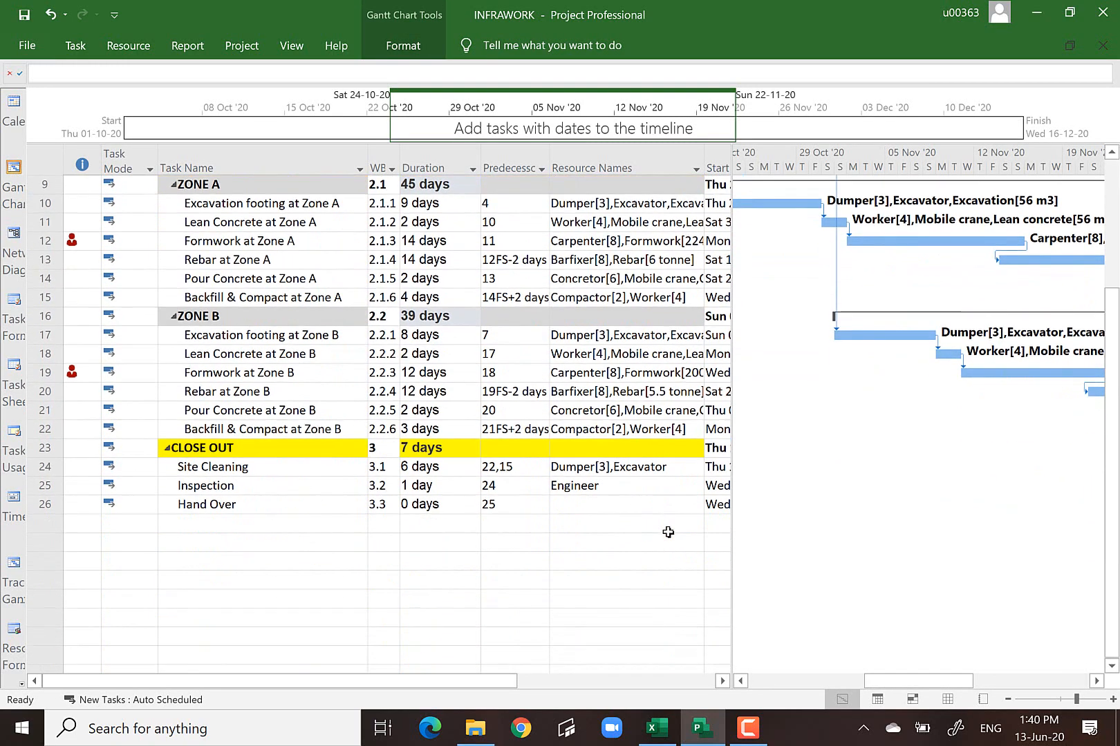
{"action": "left_click", "coordinate": [45, 505]}
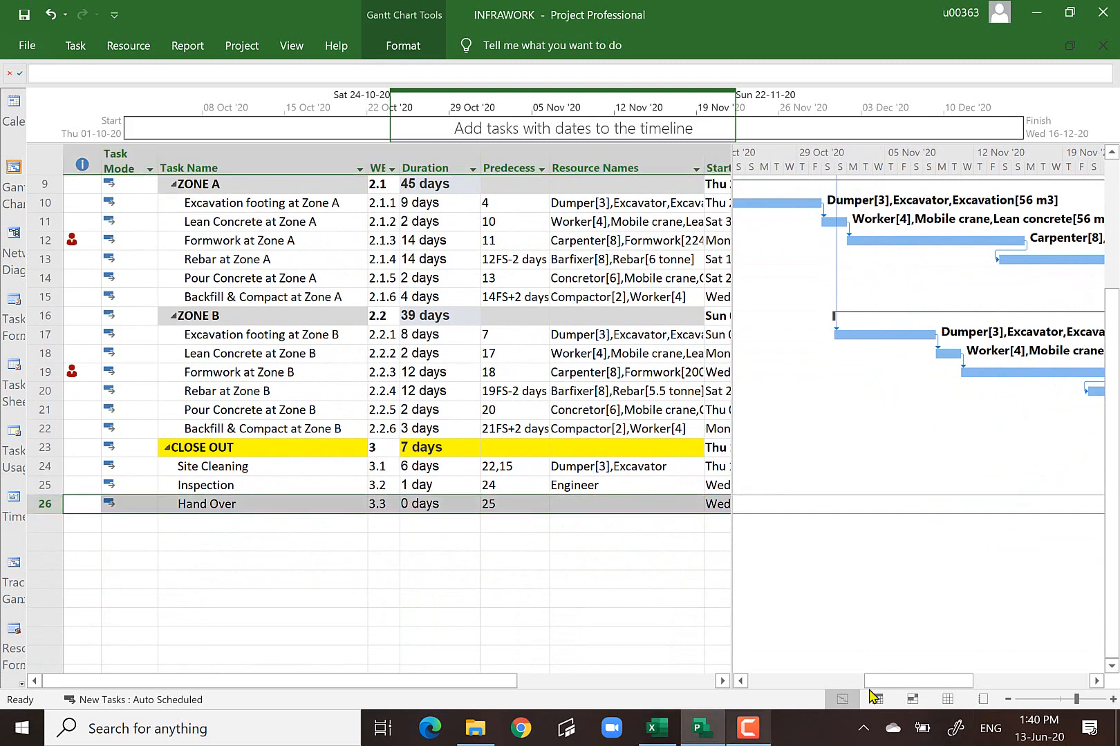
{"action": "left_click", "coordinate": [1096, 681]}
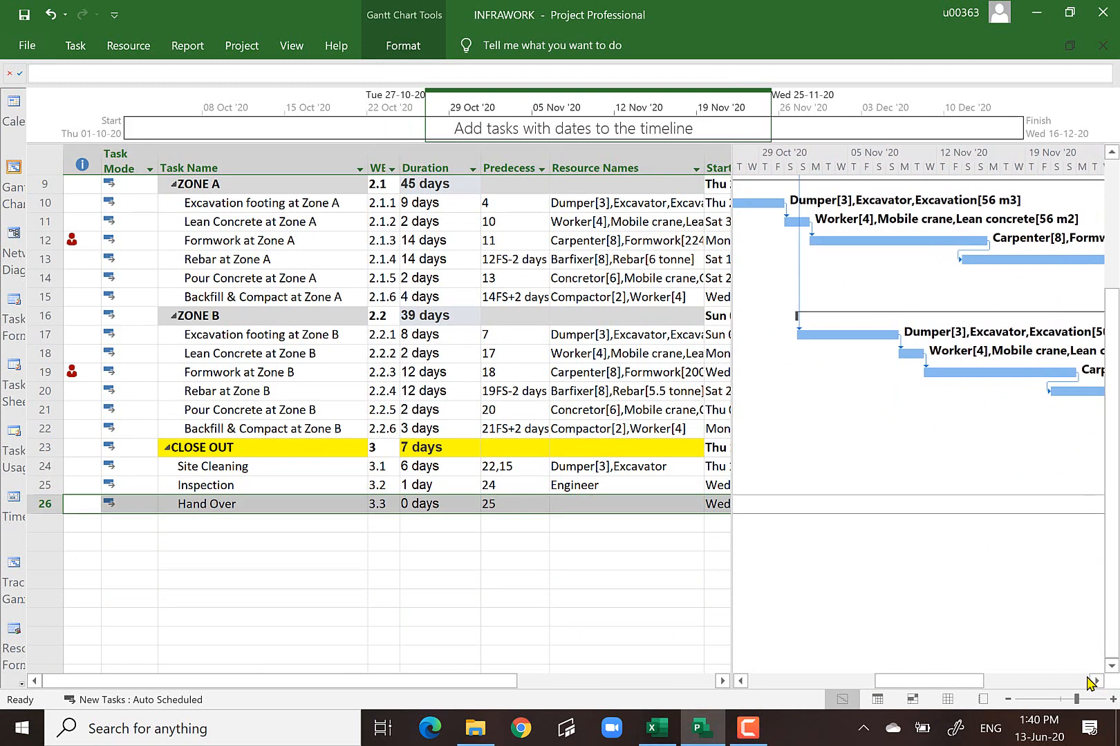
{"action": "double_click", "coordinate": [740, 681]}
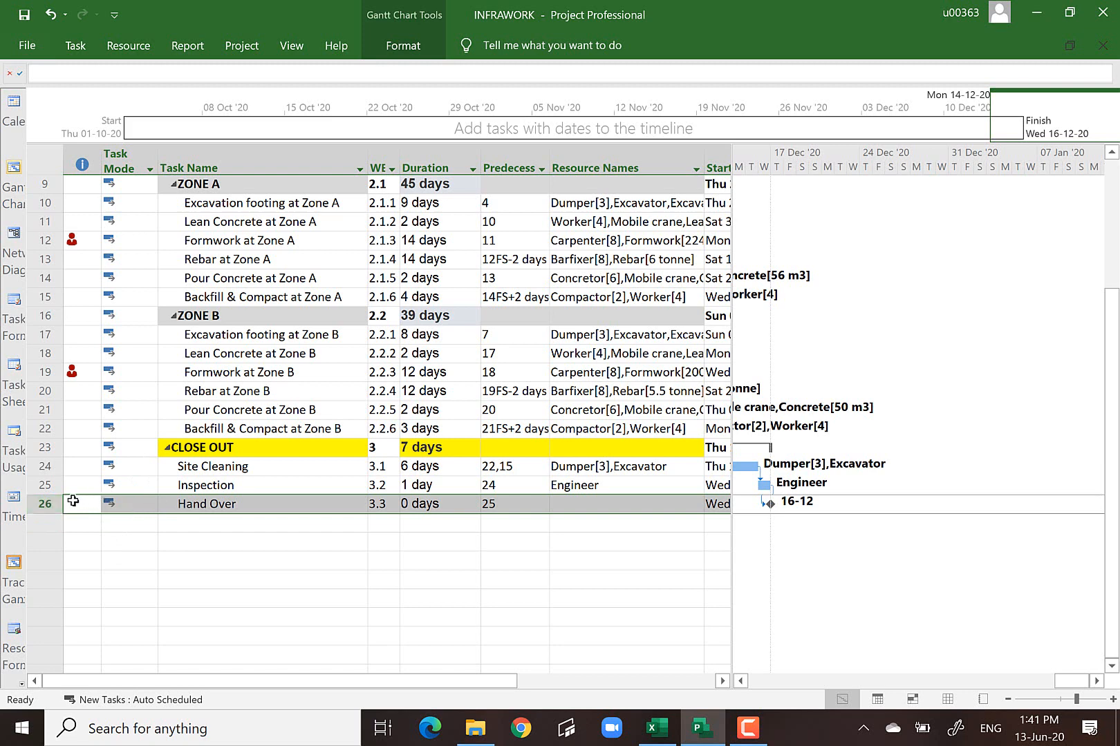
- Set the Hand Over milestone's deadline to Wed 16-12-2020 in its task information
{"action": "double_click", "coordinate": [47, 508]}
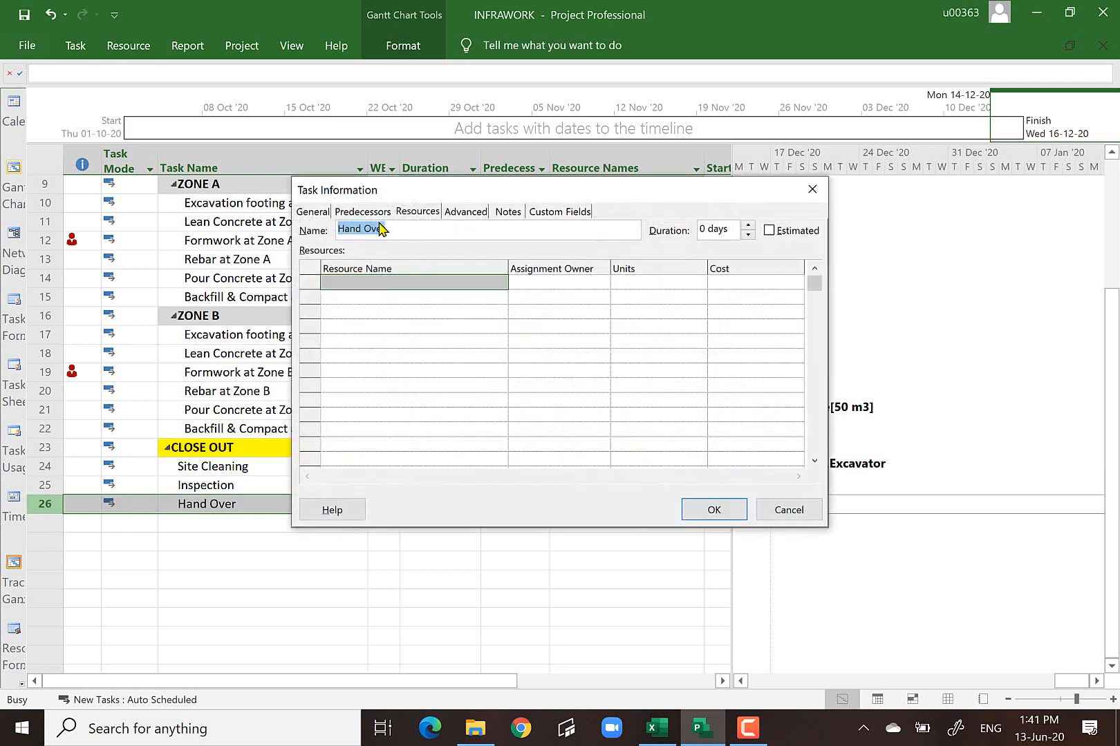
{"action": "left_click", "coordinate": [466, 213]}
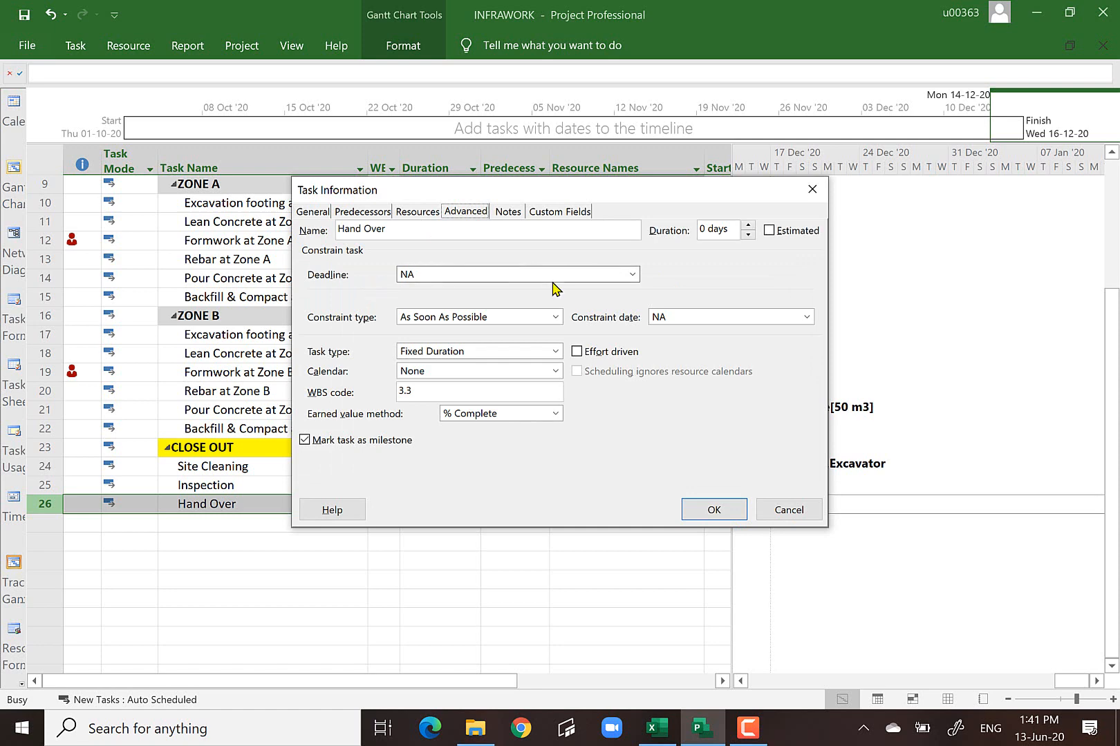
{"action": "left_click", "coordinate": [633, 275]}
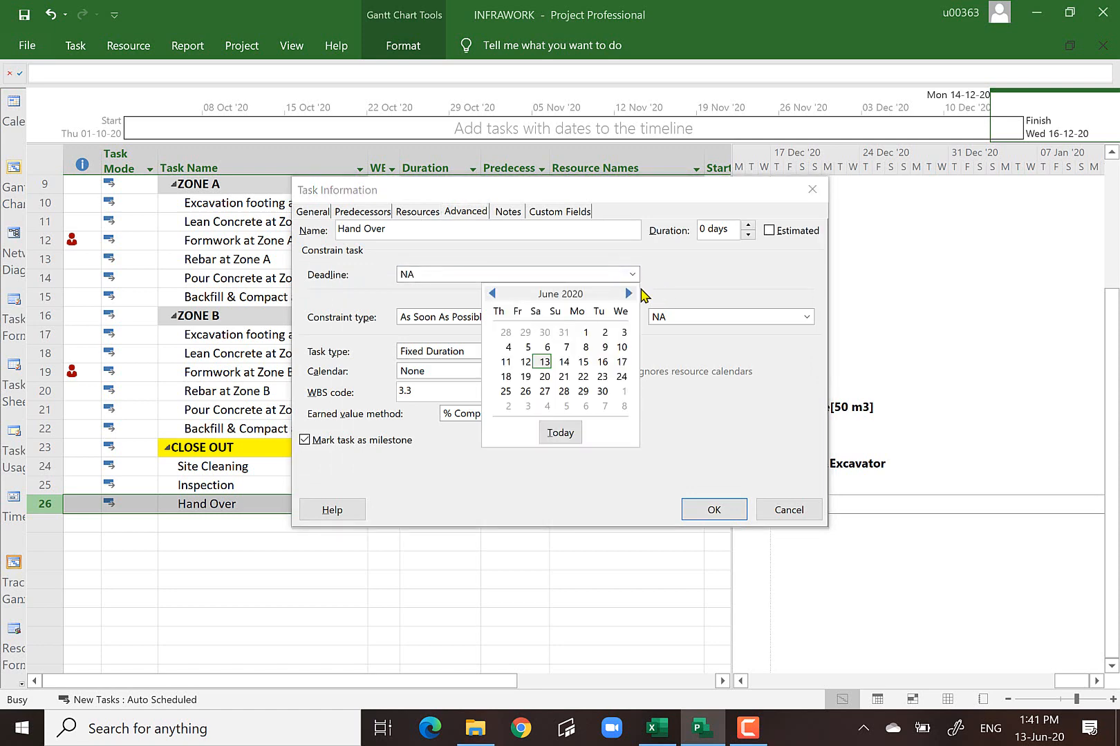
{"action": "left_click", "coordinate": [628, 294]}
{"action": "left_click", "coordinate": [628, 294]}
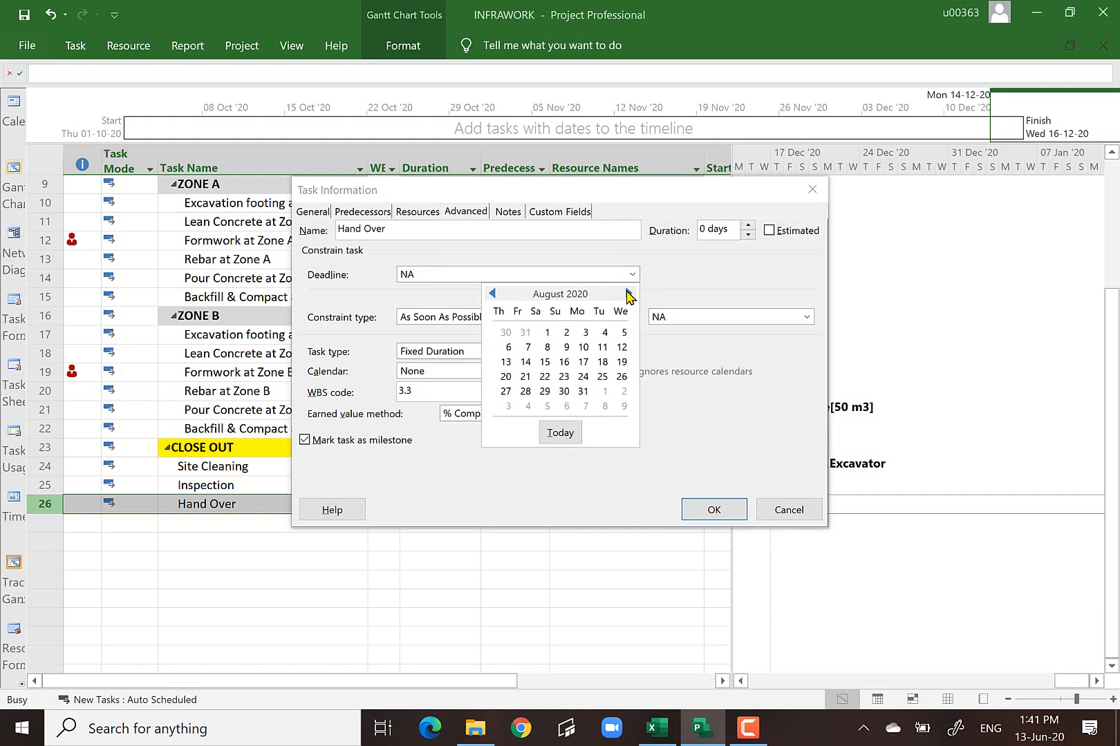
{"action": "left_click", "coordinate": [629, 295]}
{"action": "left_click", "coordinate": [629, 294]}
{"action": "left_click", "coordinate": [628, 295]}
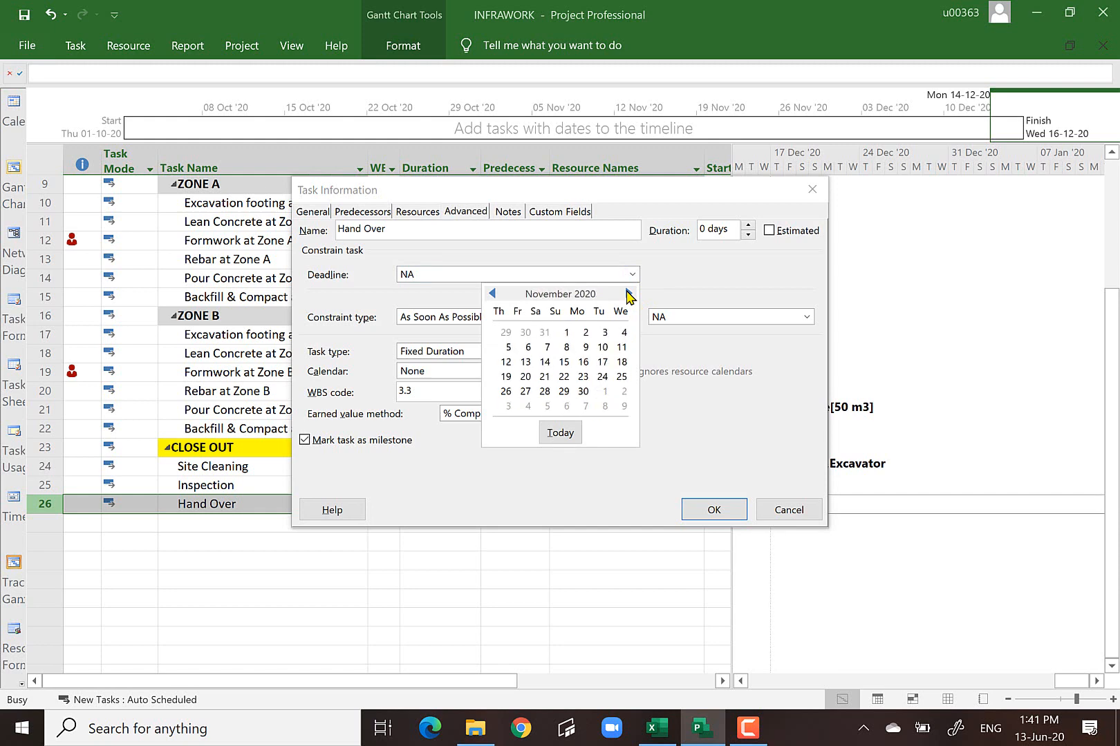
{"action": "left_click", "coordinate": [628, 295]}
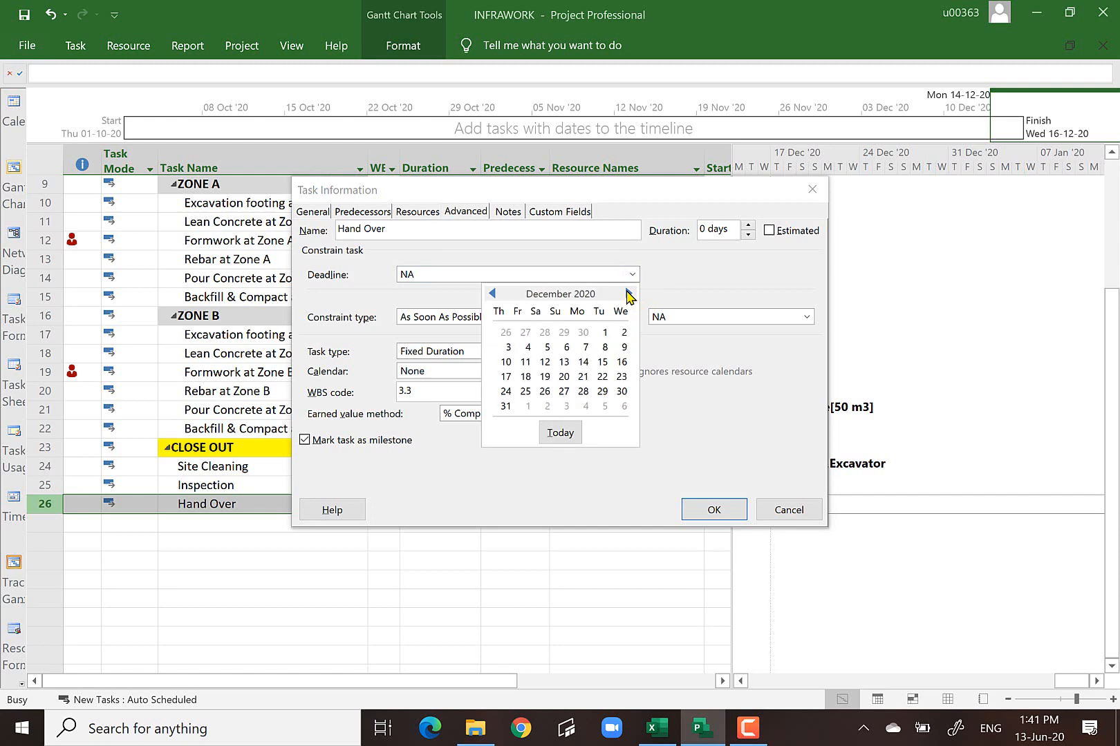
{"action": "left_click", "coordinate": [622, 363]}
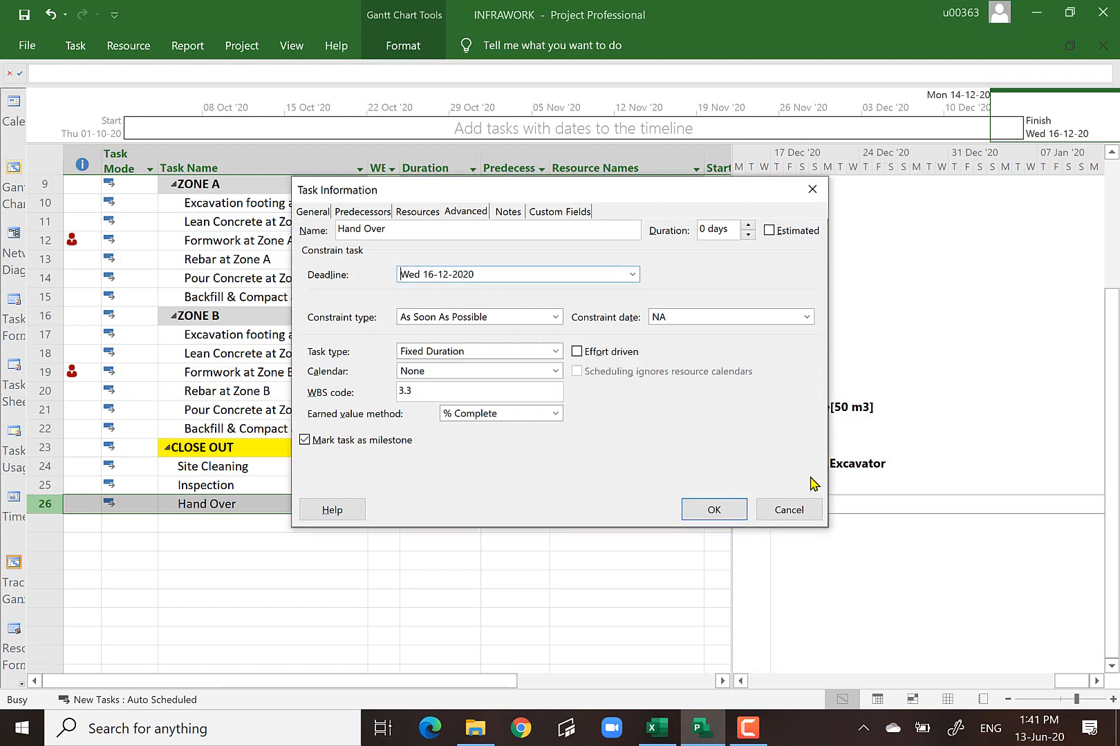
{"action": "mouse_move", "coordinate": [691, 192]}
{"action": "left_mouse_down"}
{"action": "mouse_move", "coordinate": [566, 222]}
{"action": "mouse_move", "coordinate": [699, 190]}
{"action": "left_mouse_up"}
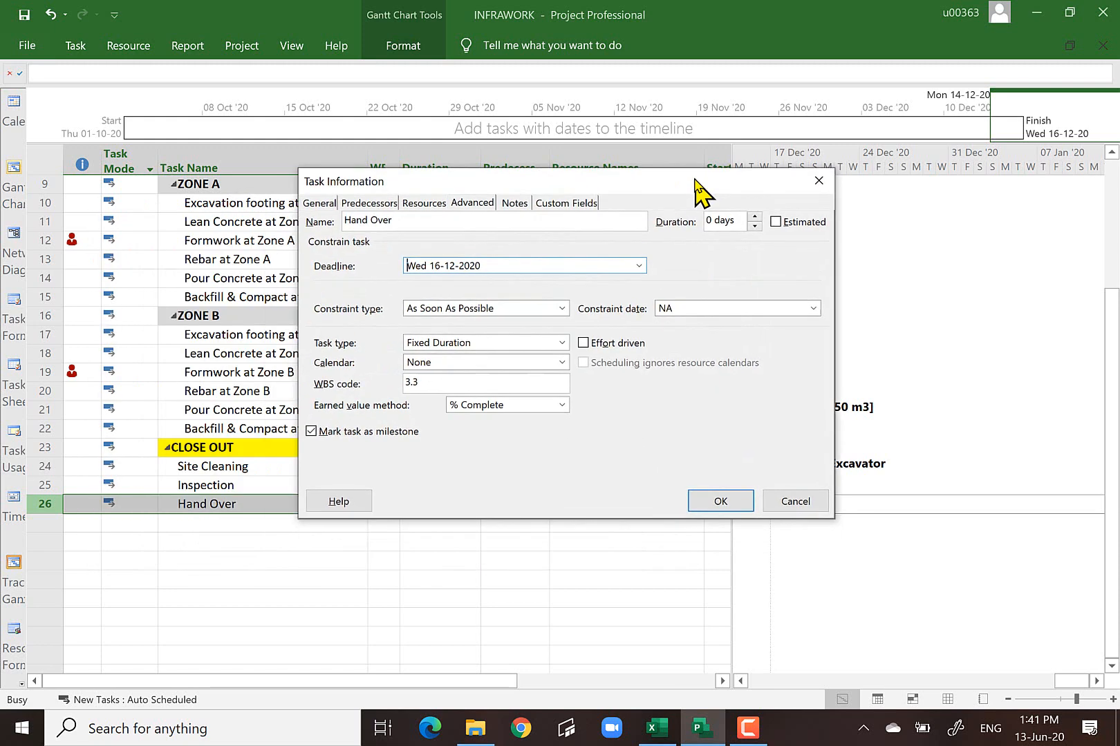
- Set the Hand Over milestone's constraint type to As Late As Possible and save the changes to INFRAWORK
{"action": "left_click", "coordinate": [562, 308]}
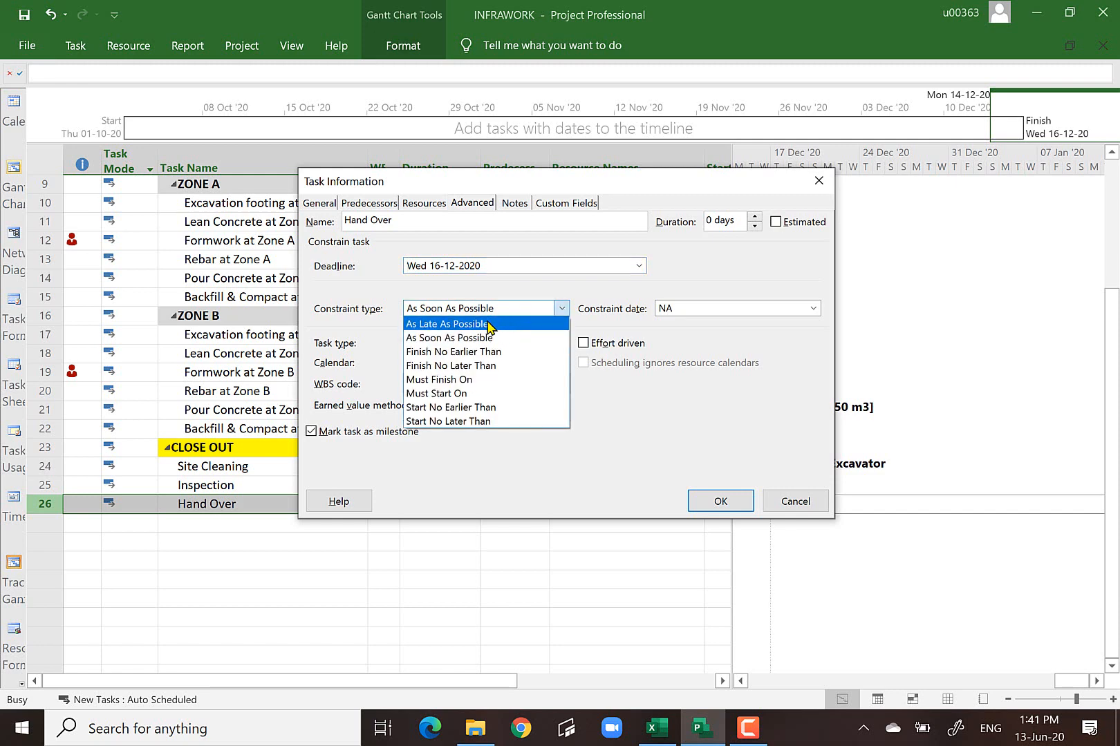
{"action": "left_click", "coordinate": [488, 324]}
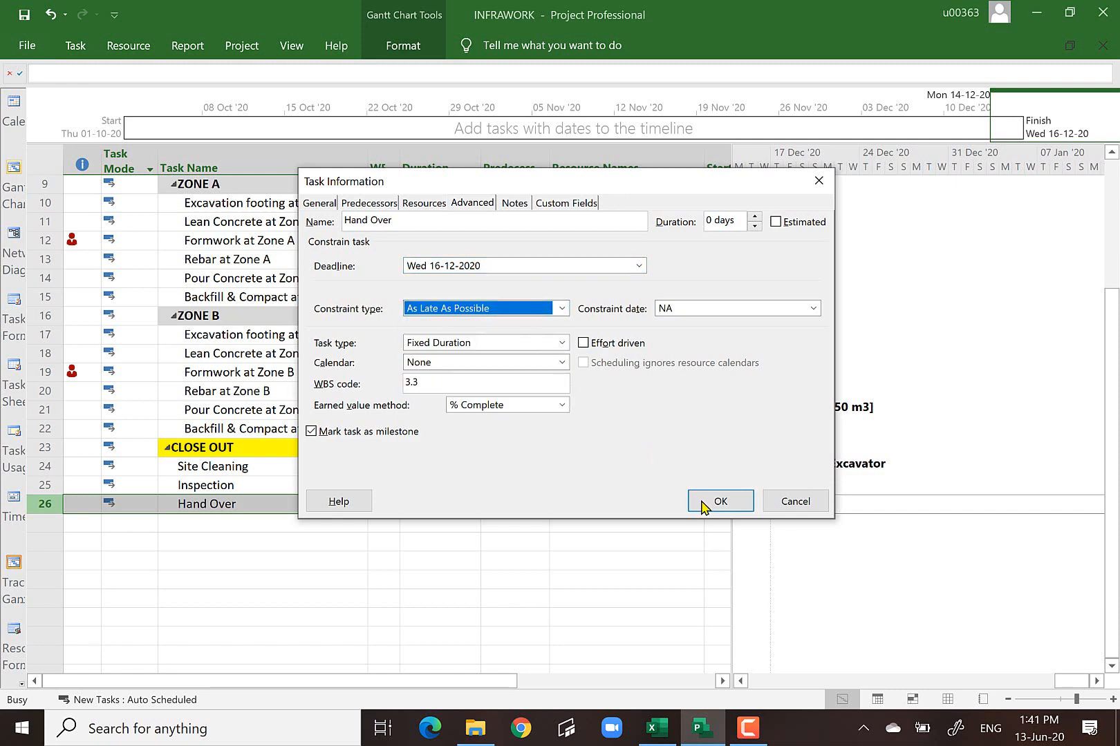
{"action": "left_click_drag", "start_coordinate": [693, 184], "coordinate": [495, 89]}
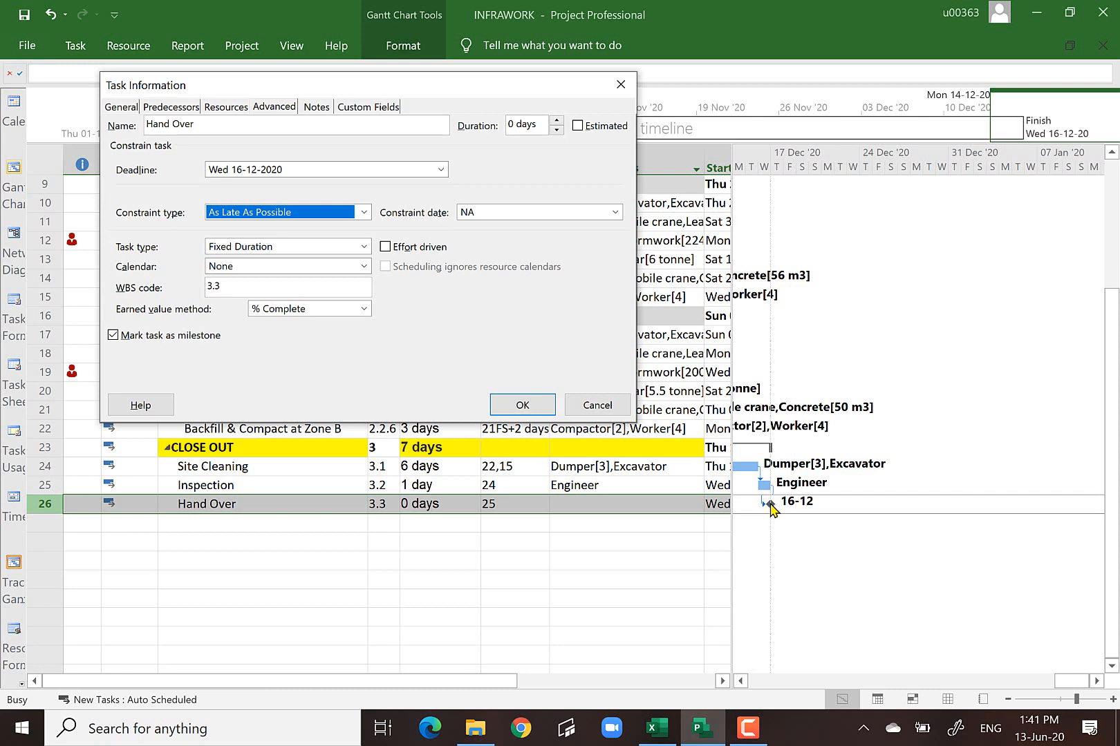
{"action": "left_click", "coordinate": [520, 406]}
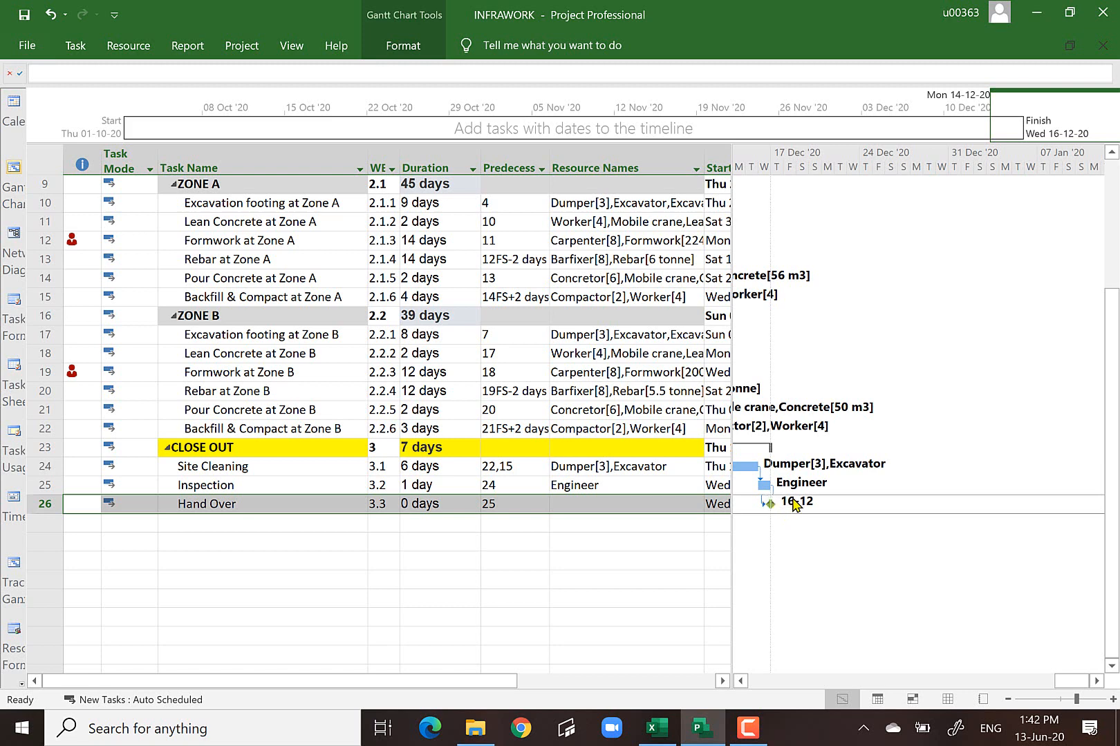
{"action": "key", "text": "alt+F4"}
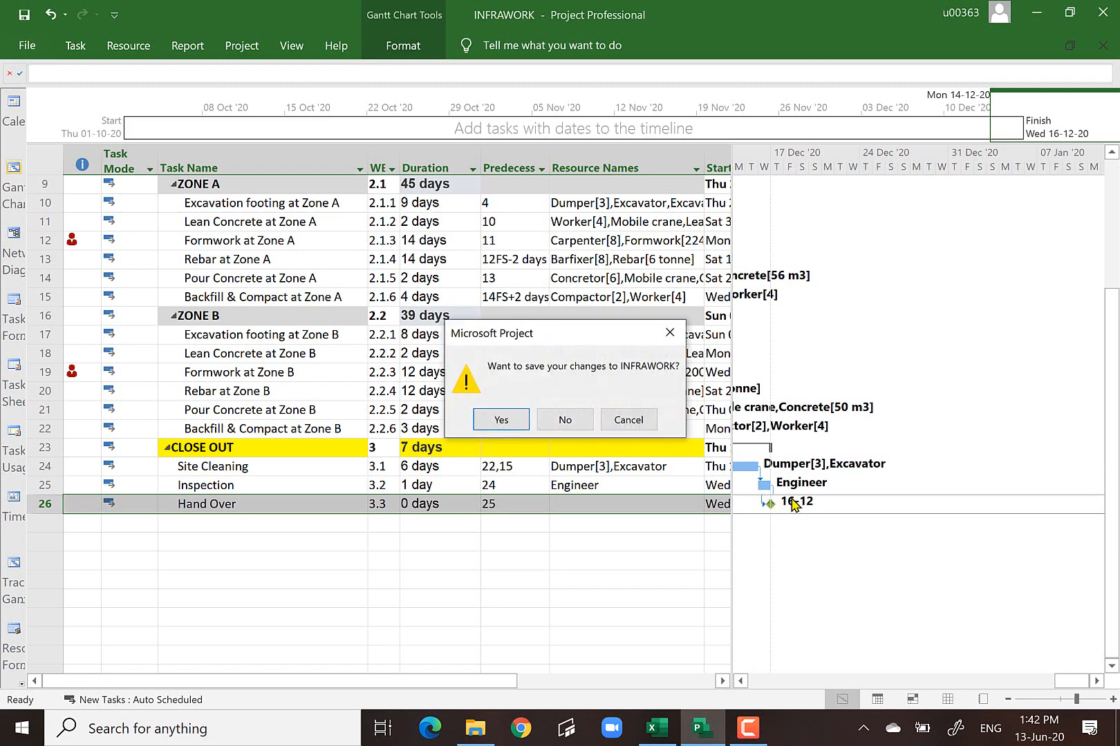
{"action": "left_click", "coordinate": [513, 421]}
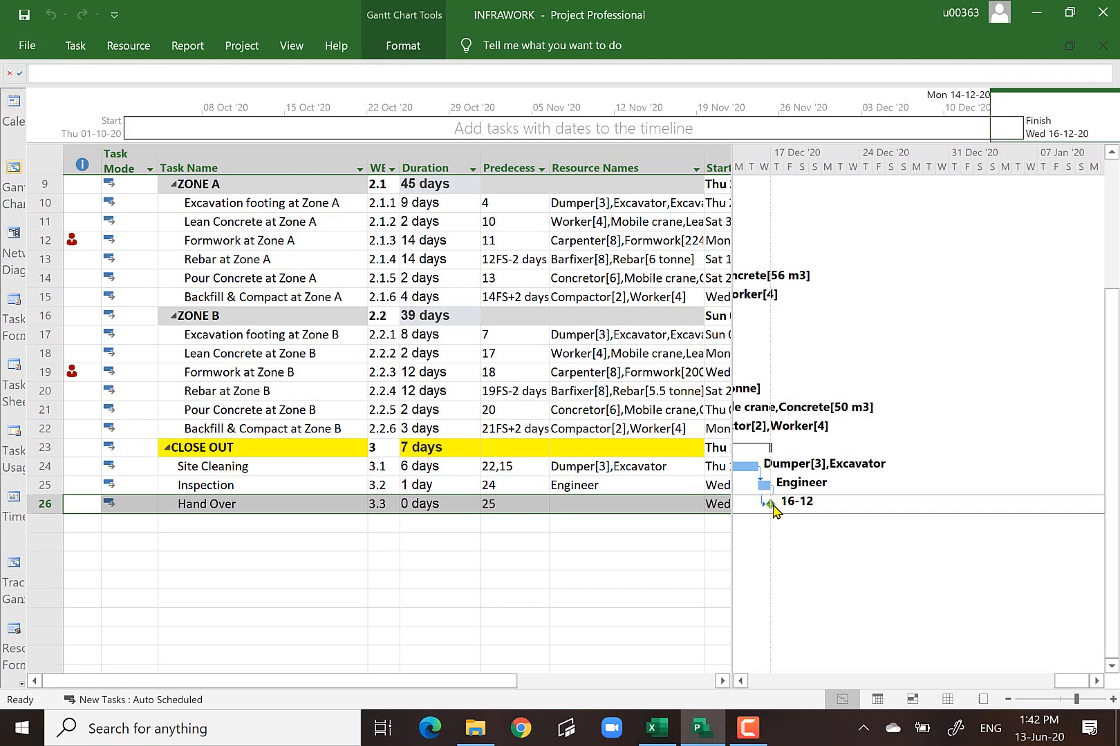
{"action": "mouse_move", "coordinate": [771, 511]}
{"action": "mouse_move", "coordinate": [77, 372]}
{"action": "left_click", "coordinate": [129, 45]}
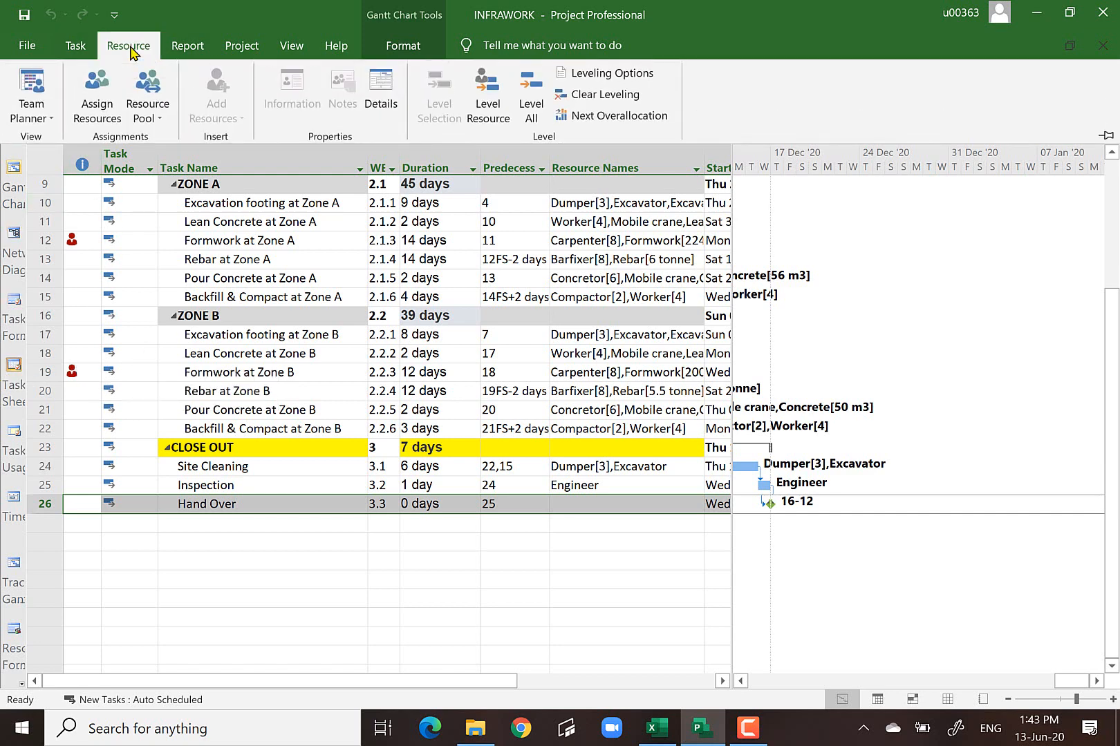
{"action": "left_click", "coordinate": [486, 100]}
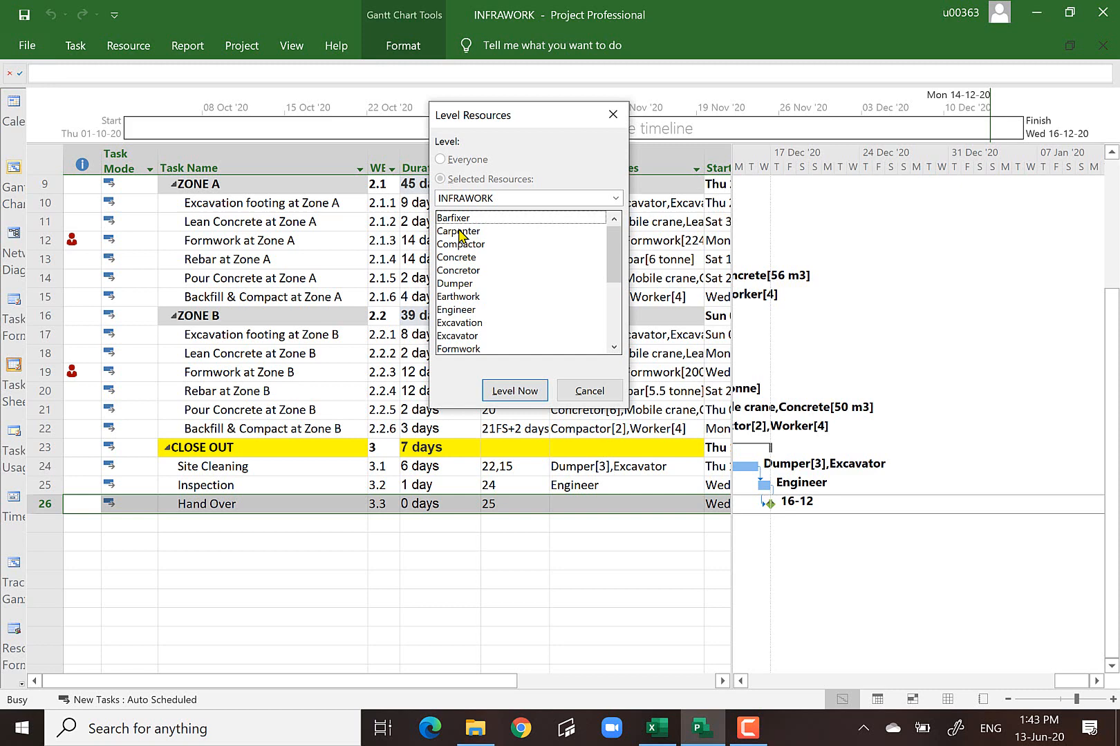
{"action": "left_click", "coordinate": [460, 232]}
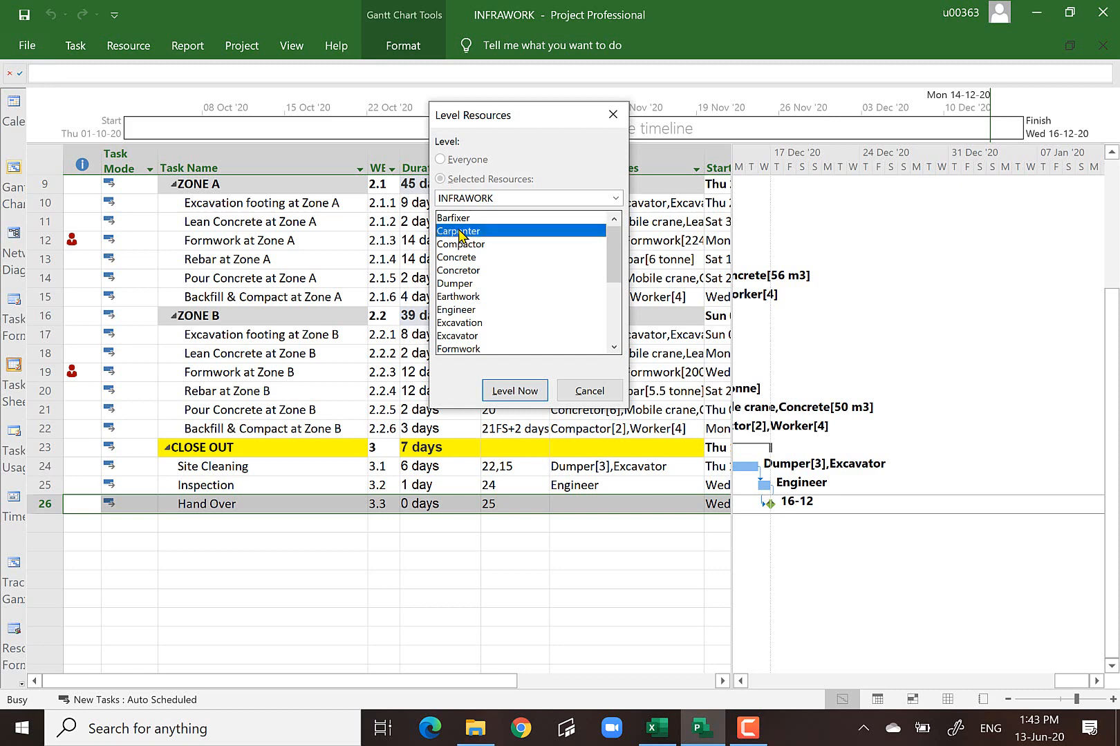
{"action": "left_click", "coordinate": [592, 390]}
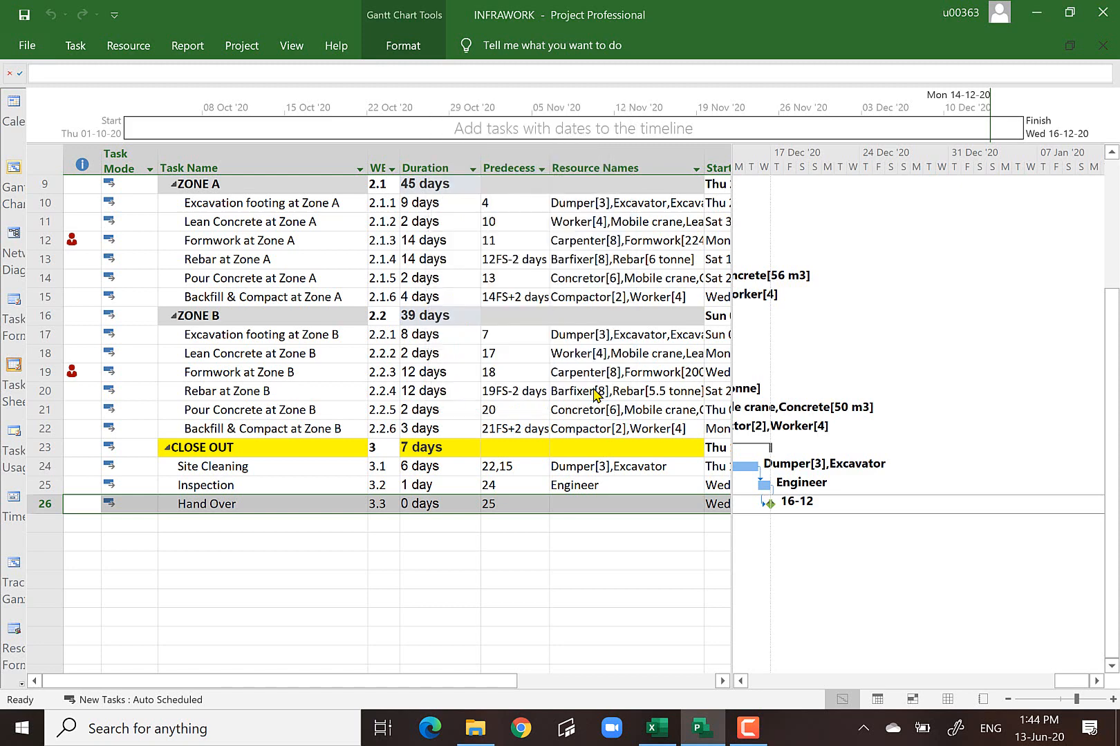
- Level all resources across the project and check the effect on the tasks and the Hand Over milestone
{"action": "left_click", "coordinate": [128, 47]}
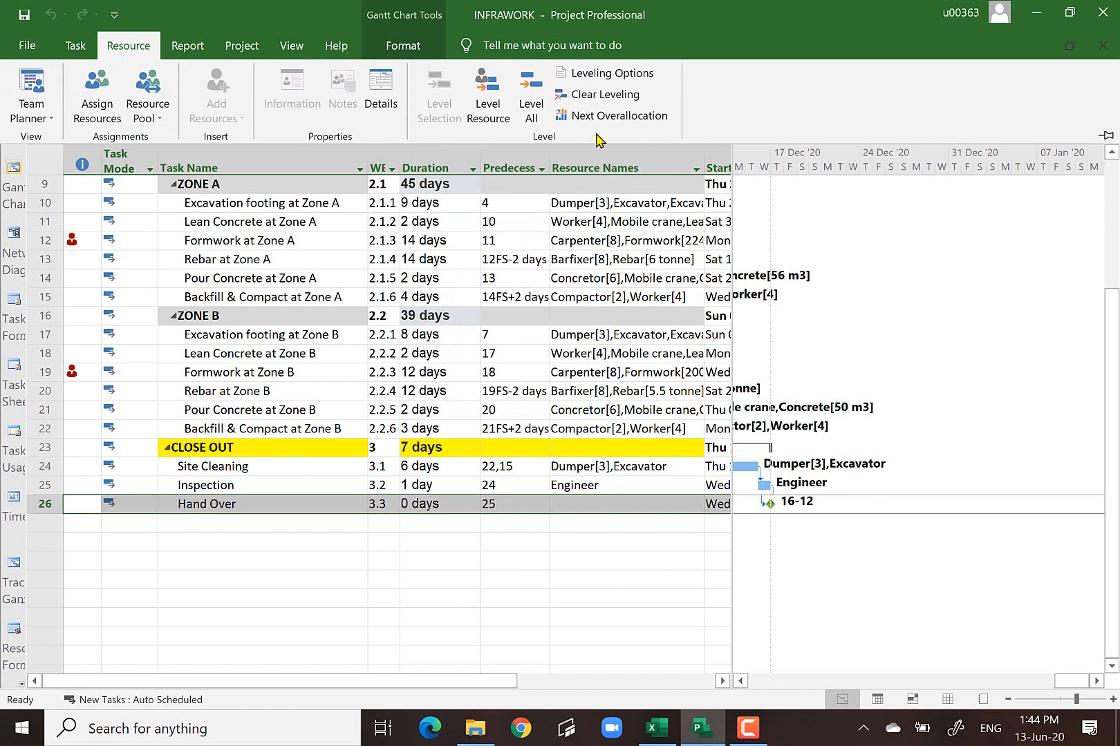
{"action": "left_click", "coordinate": [536, 111]}
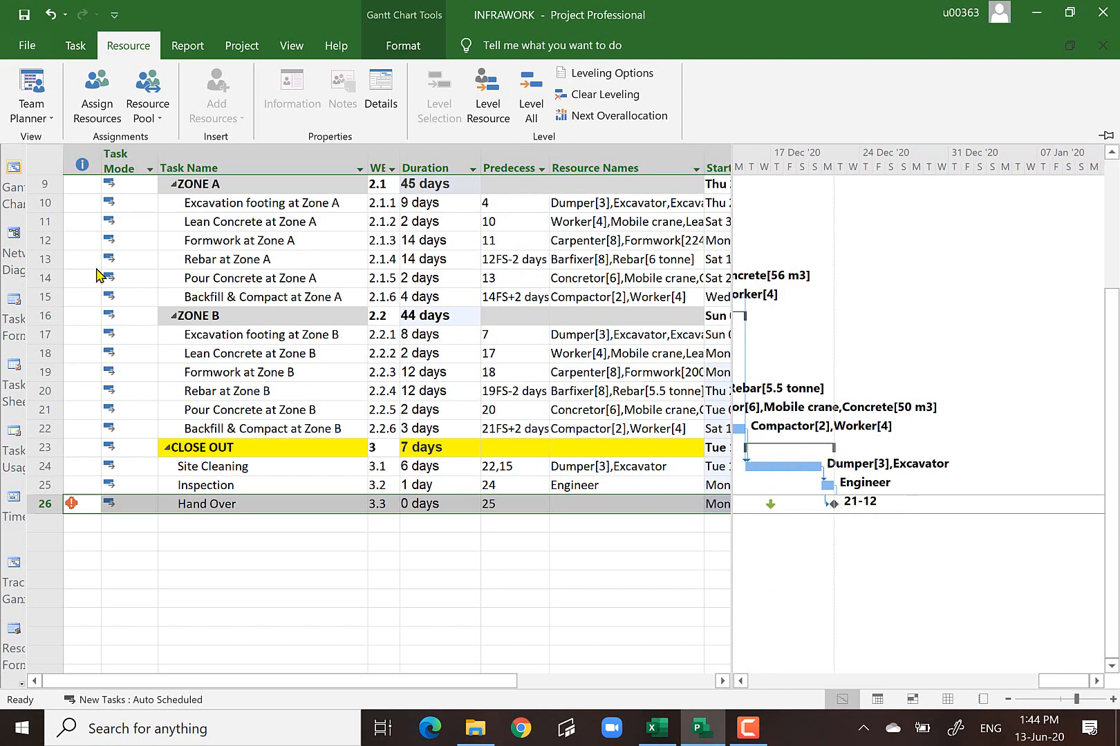
{"action": "scroll", "coordinate": [123, 313], "scroll_direction": "up", "scroll_amount": 3}
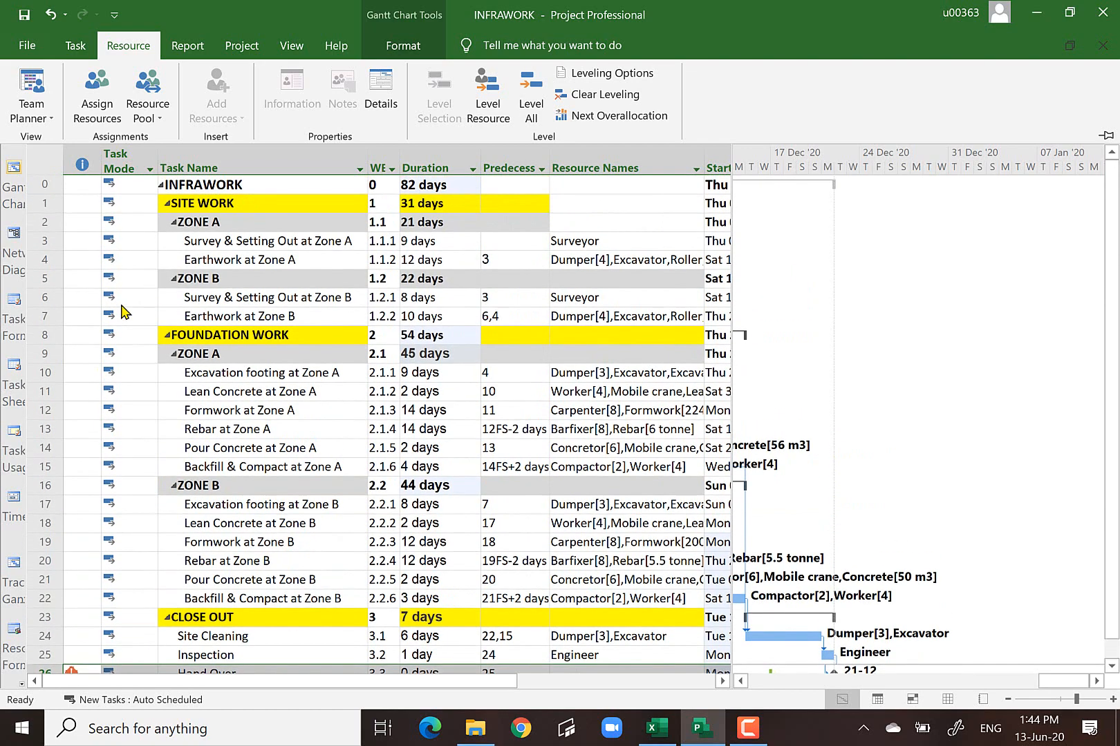
{"action": "scroll", "coordinate": [90, 260], "scroll_direction": "down", "scroll_amount": 4}
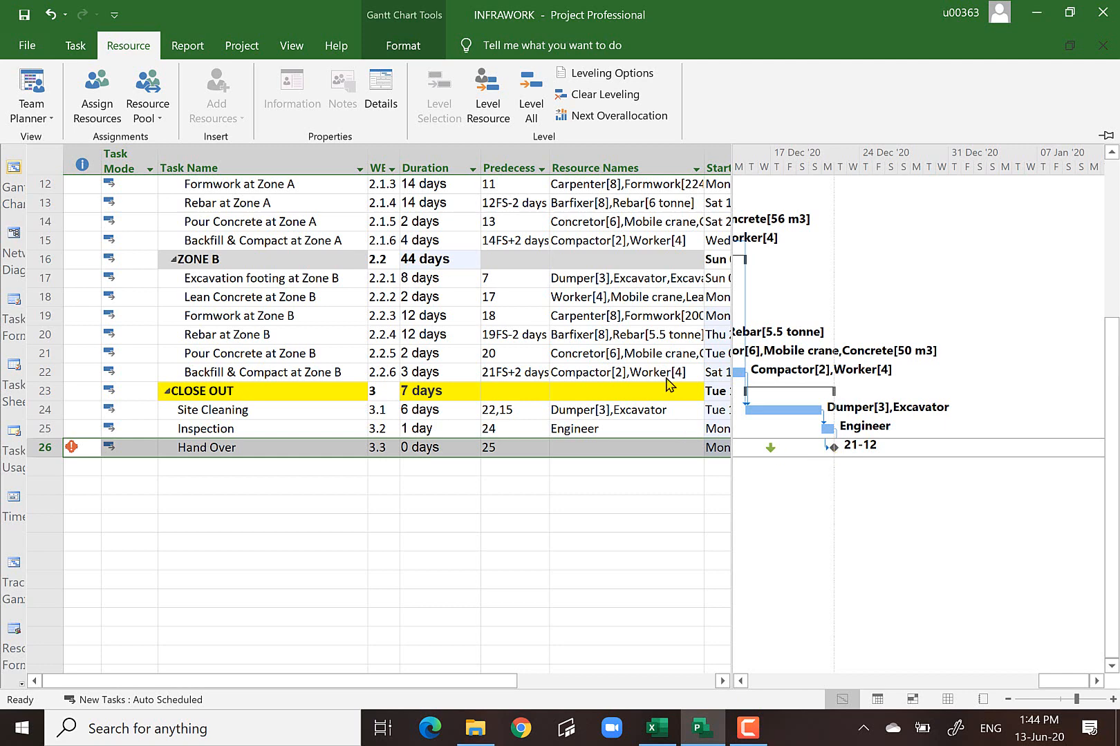
- Clear the leveling for the entire project
{"action": "left_click", "coordinate": [602, 95]}
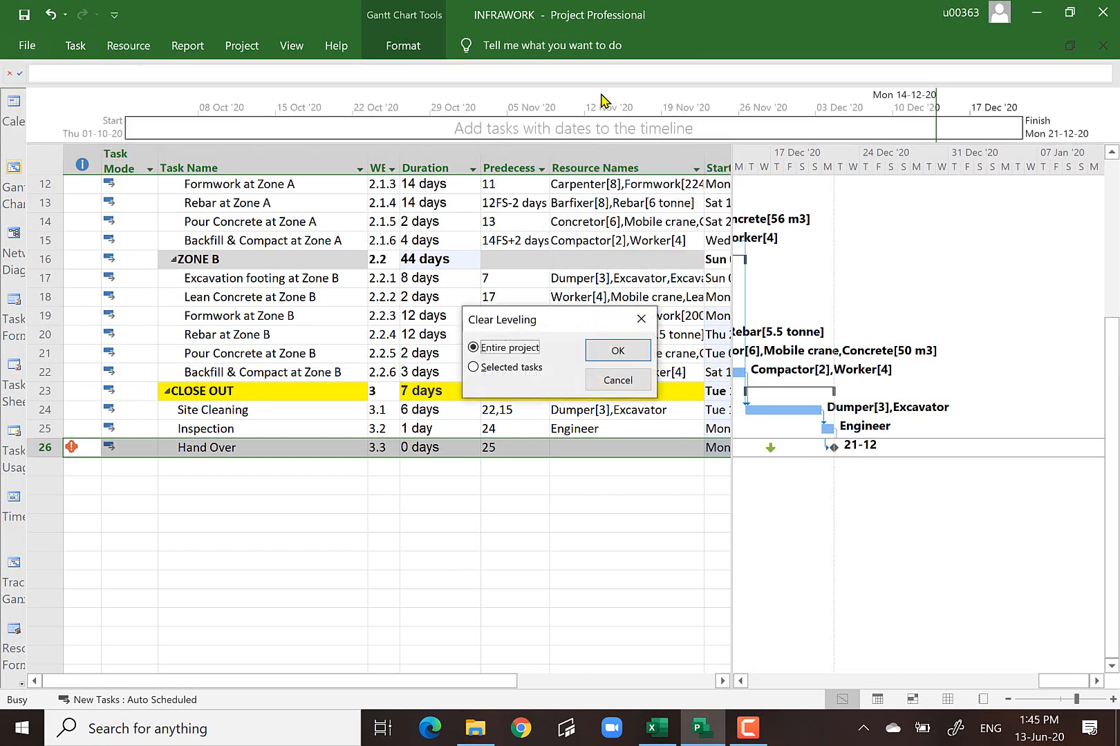
{"action": "left_click", "coordinate": [612, 351]}
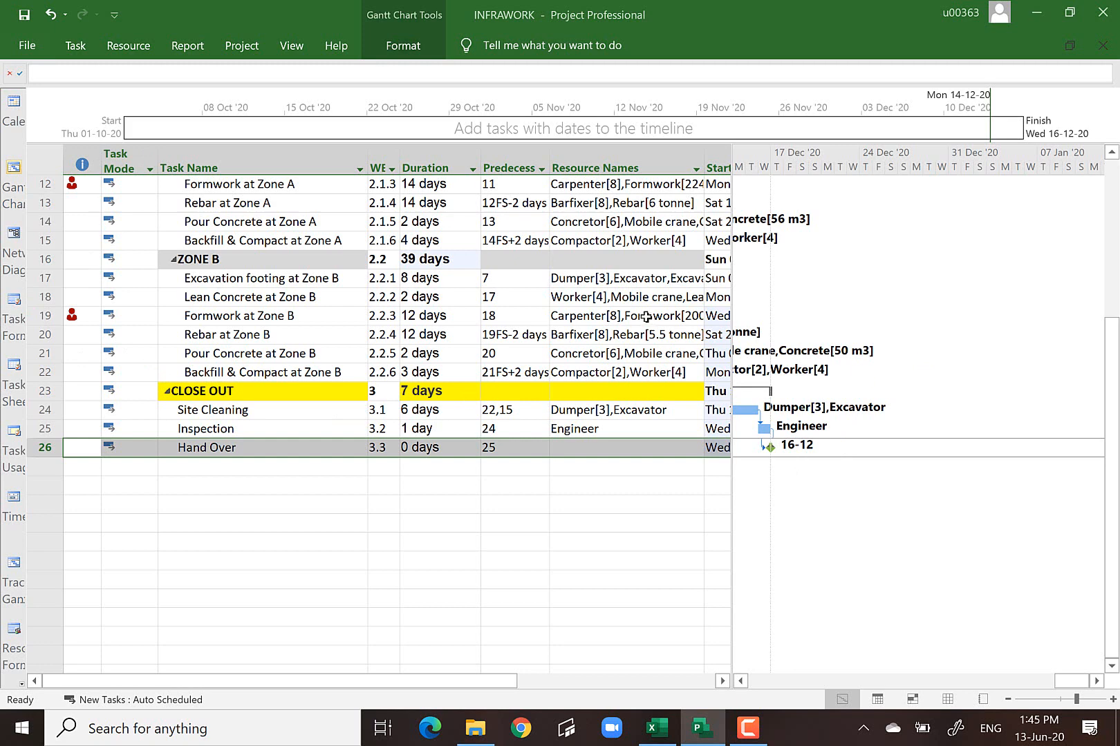
- Raise Carpenter's maximum units to 16 in the Resource Sheet
{"action": "left_click", "coordinate": [948, 700]}
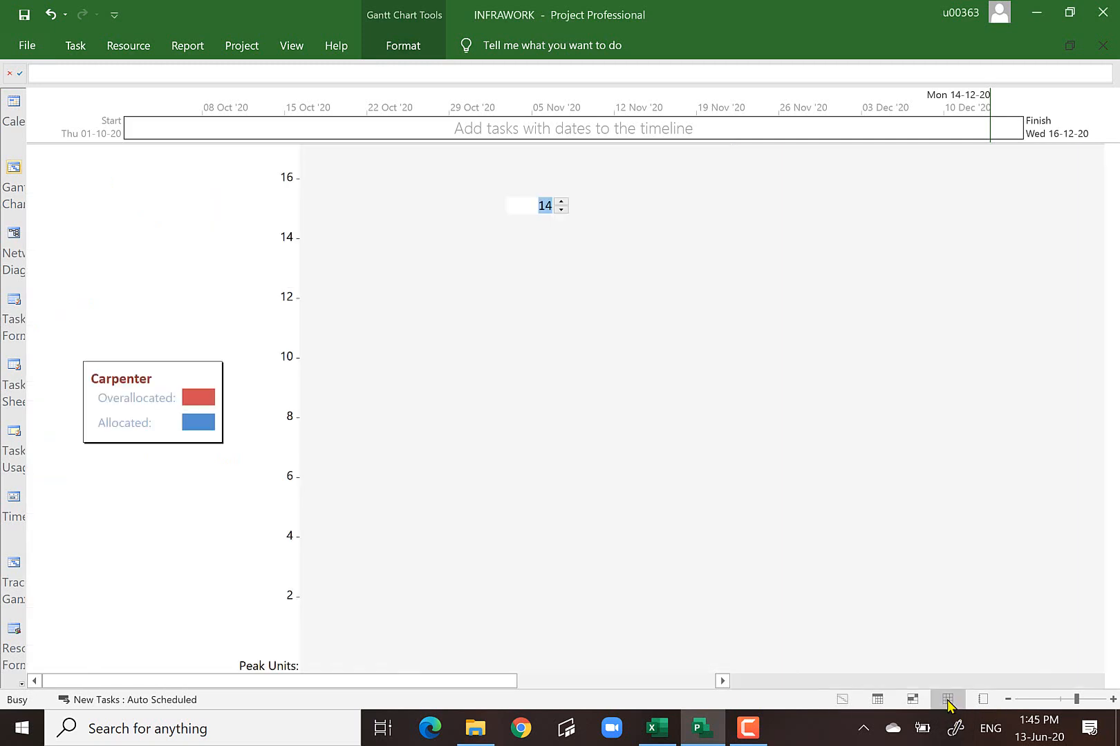
{"action": "left_click", "coordinate": [44, 206]}
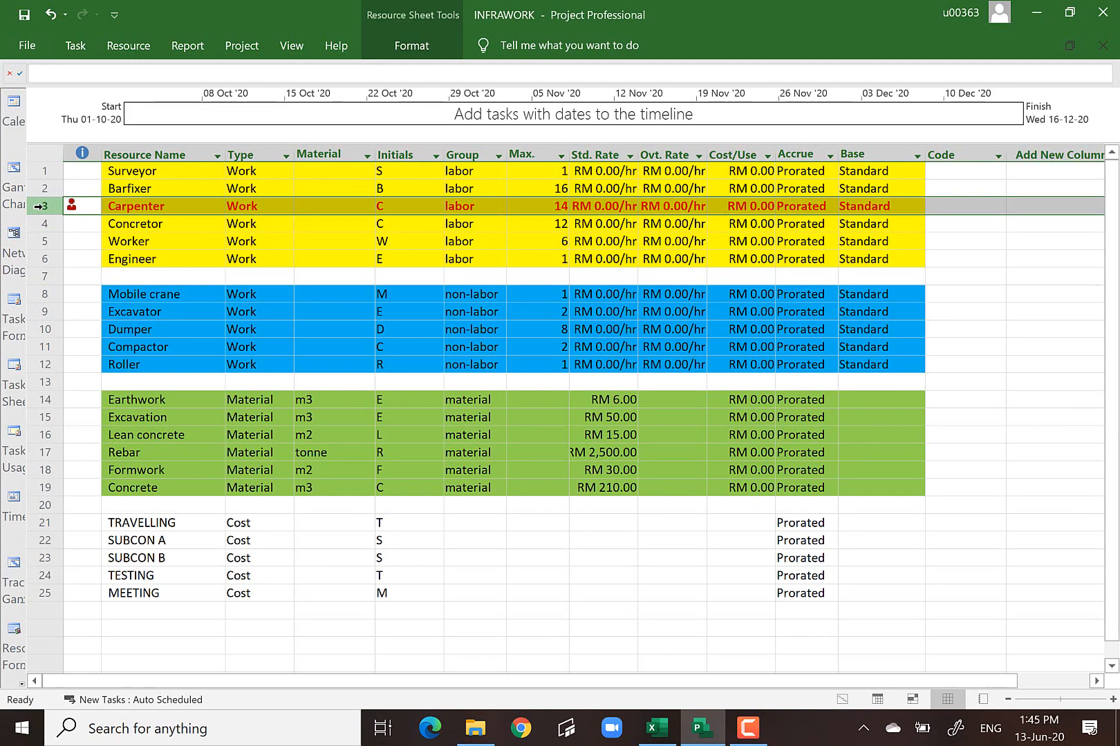
{"action": "left_click", "coordinate": [556, 201]}
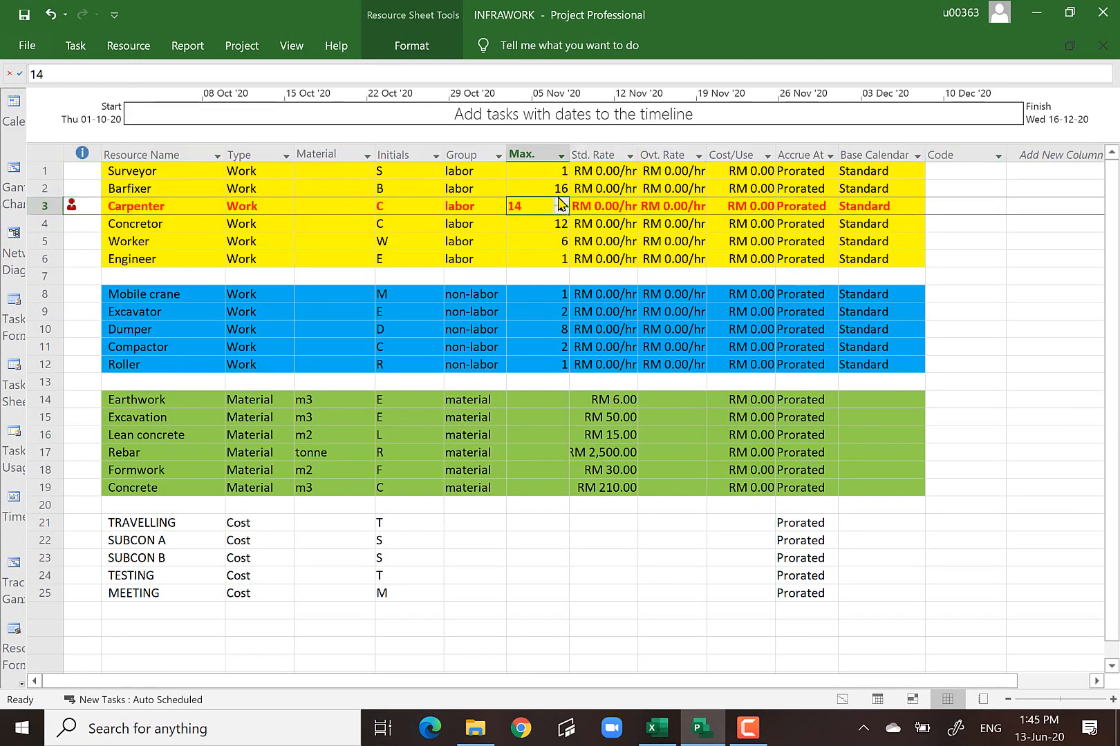
{"action": "left_click", "coordinate": [561, 203]}
{"action": "left_click", "coordinate": [561, 203]}
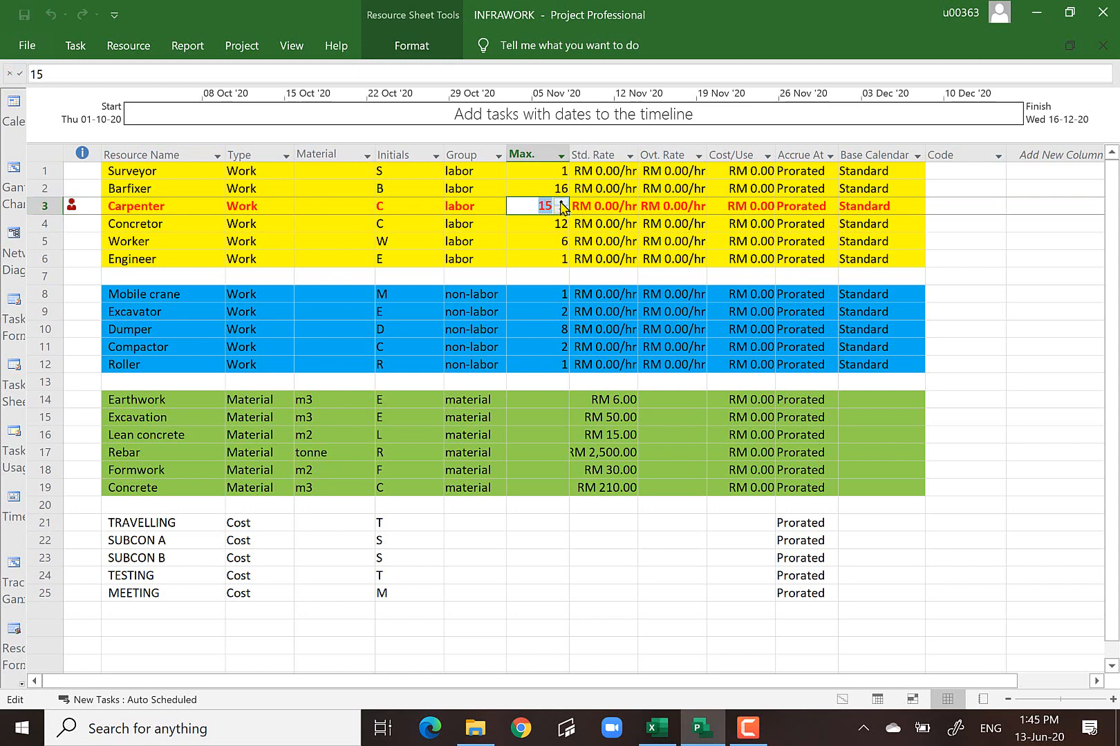
{"action": "left_click", "coordinate": [562, 203]}
{"action": "left_click", "coordinate": [561, 202]}
{"action": "left_click", "coordinate": [1043, 370]}
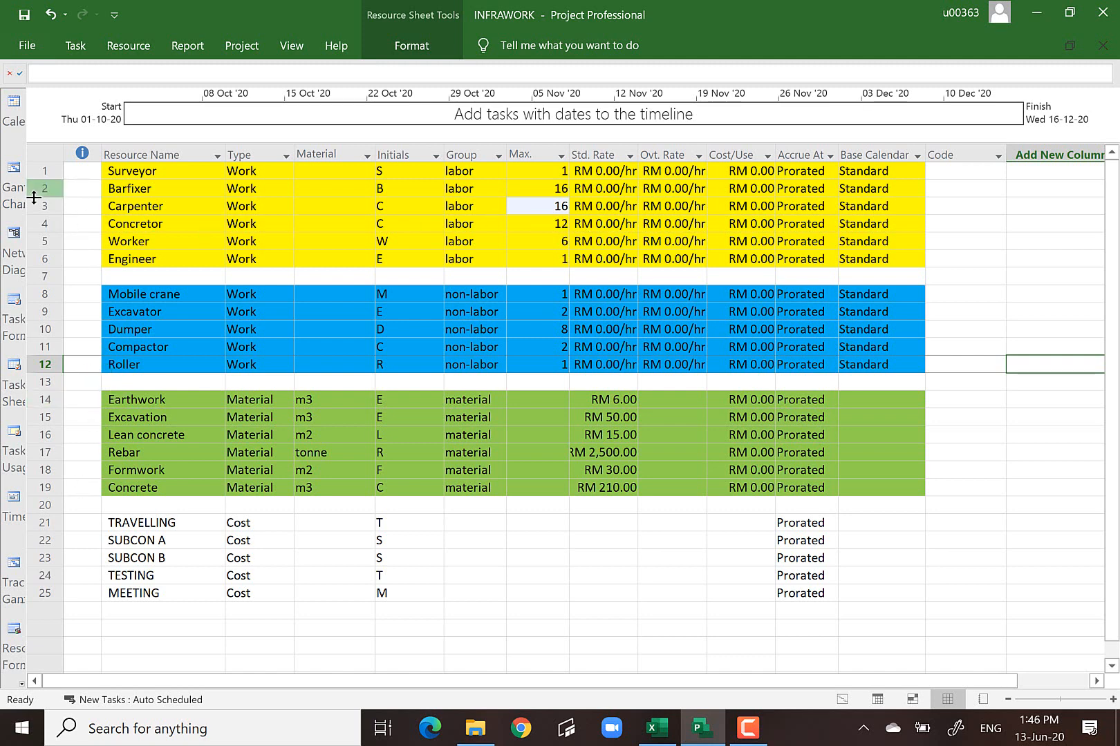
- Widen the task table in the Gantt Chart to show the Start and Finish columns and review the task dates
{"action": "left_click", "coordinate": [14, 173]}
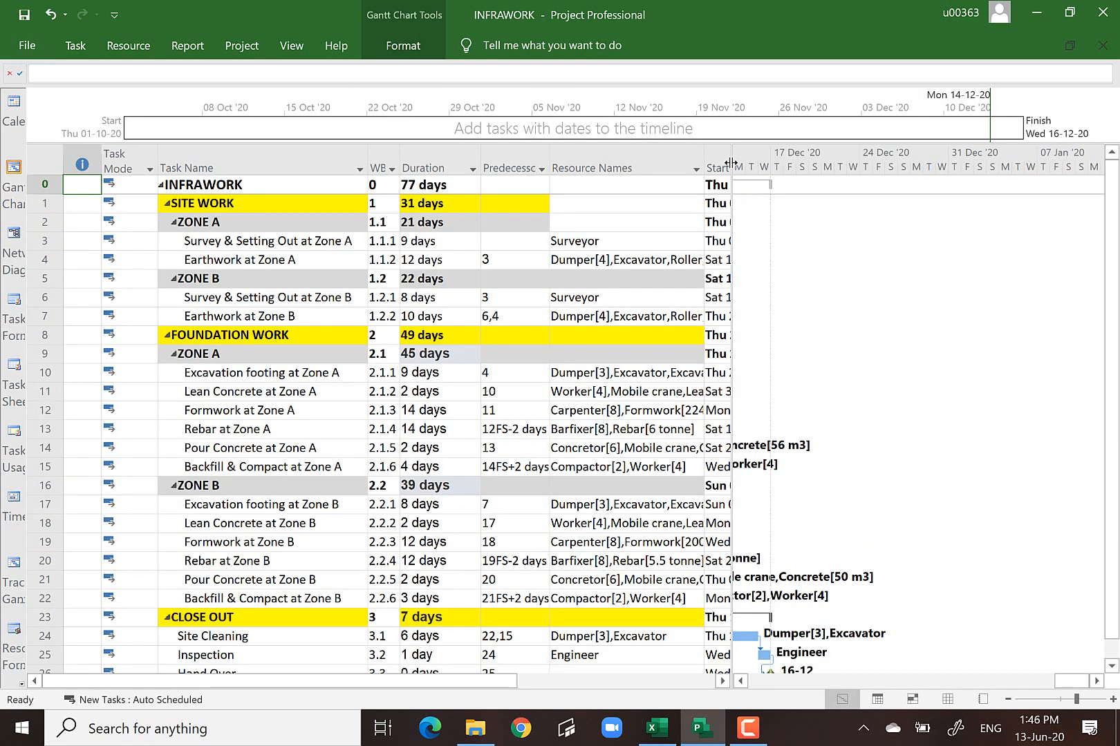
{"action": "left_click_drag", "start_coordinate": [731, 166], "coordinate": [885, 171]}
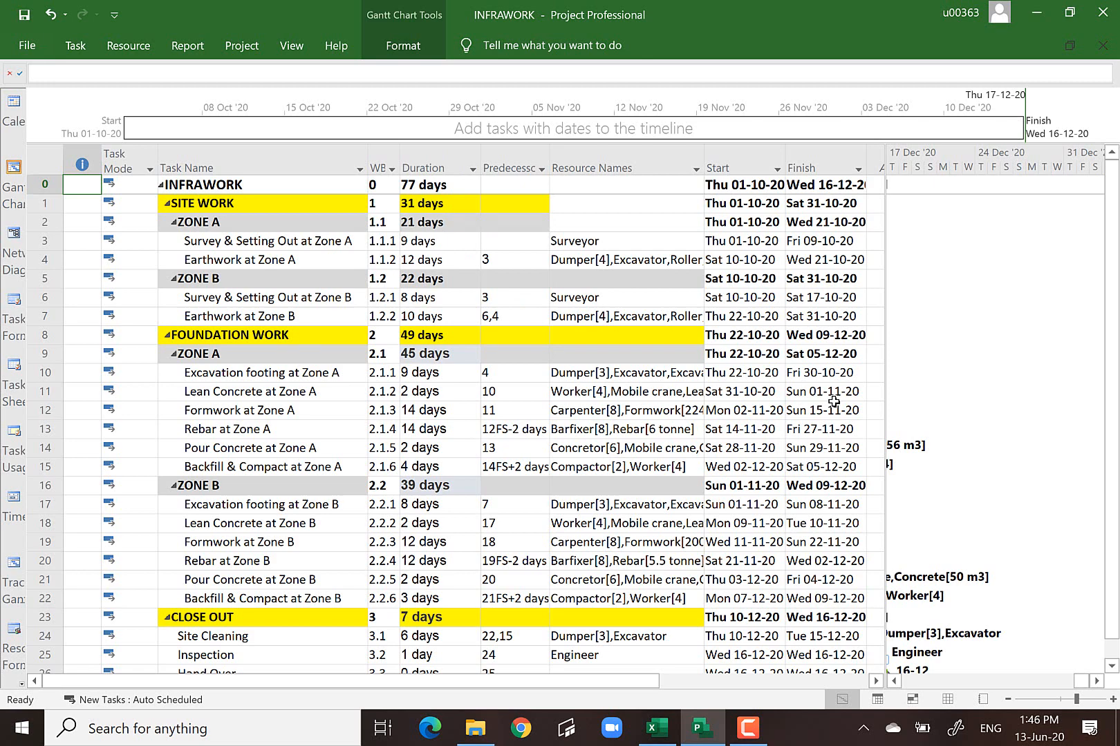
{"action": "scroll", "coordinate": [834, 402], "scroll_direction": "down", "scroll_amount": 3}
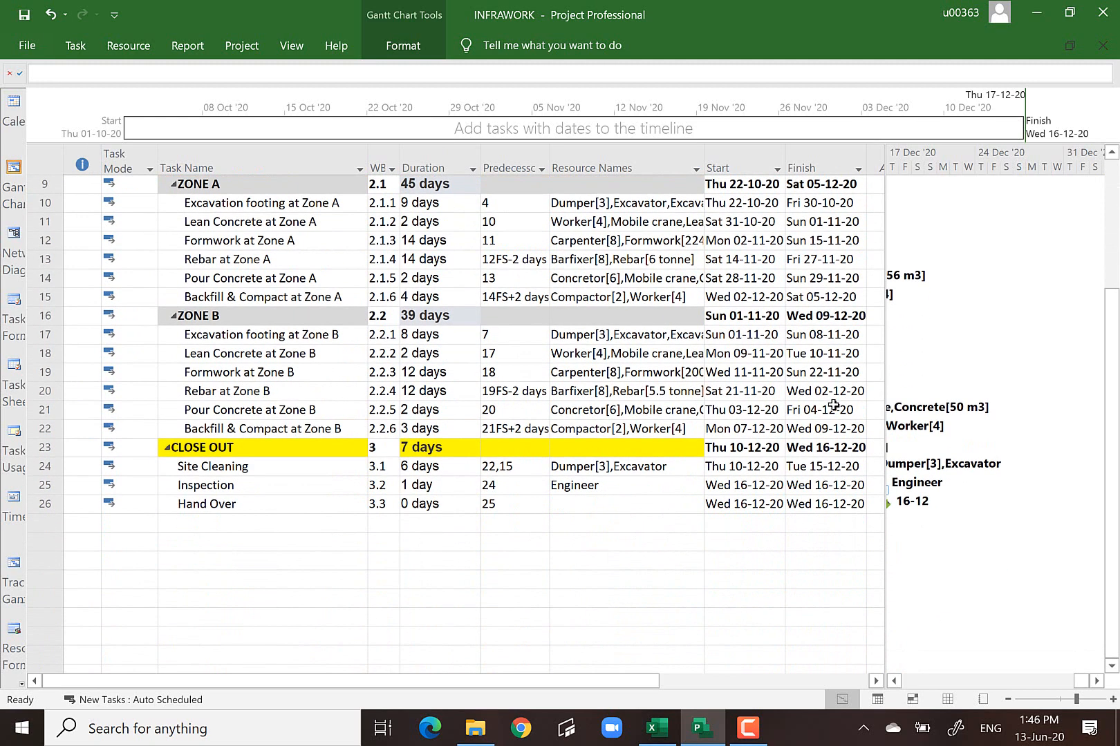
{"action": "scroll", "coordinate": [834, 406], "scroll_direction": "up", "scroll_amount": 3}
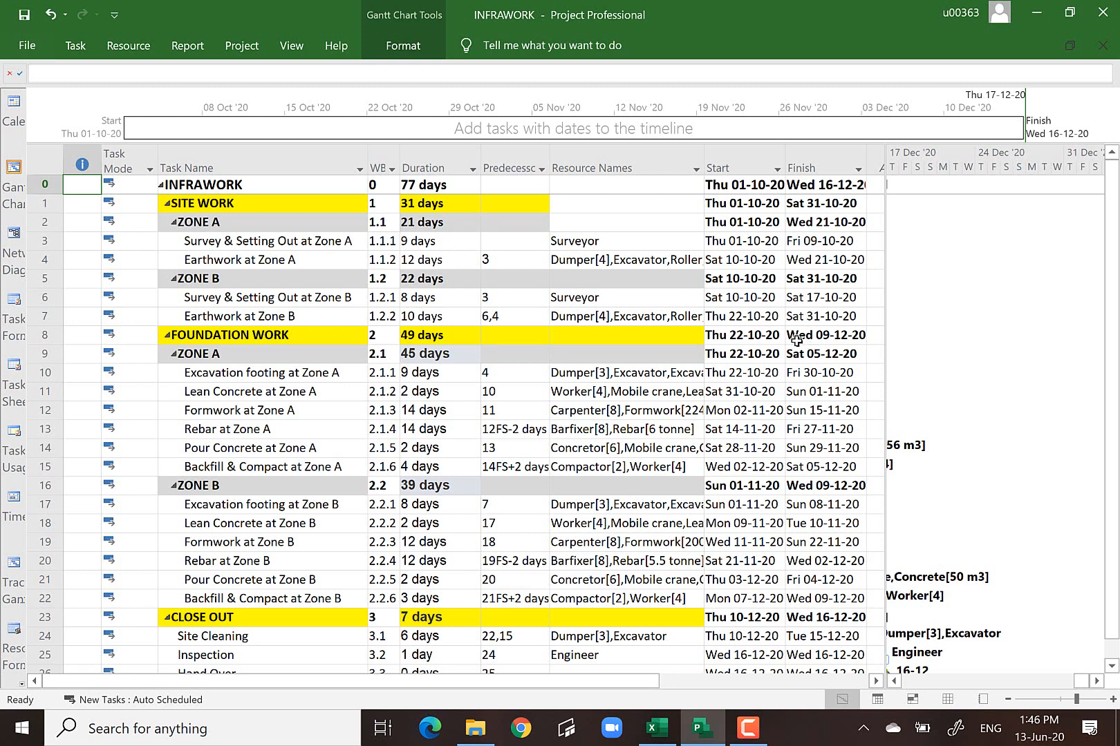
- Switch the task table to Schedule and review the Start, Finish, Late Start, Late Finish, Free Slack and Total Slack columns
{"action": "left_click", "coordinate": [43, 159]}
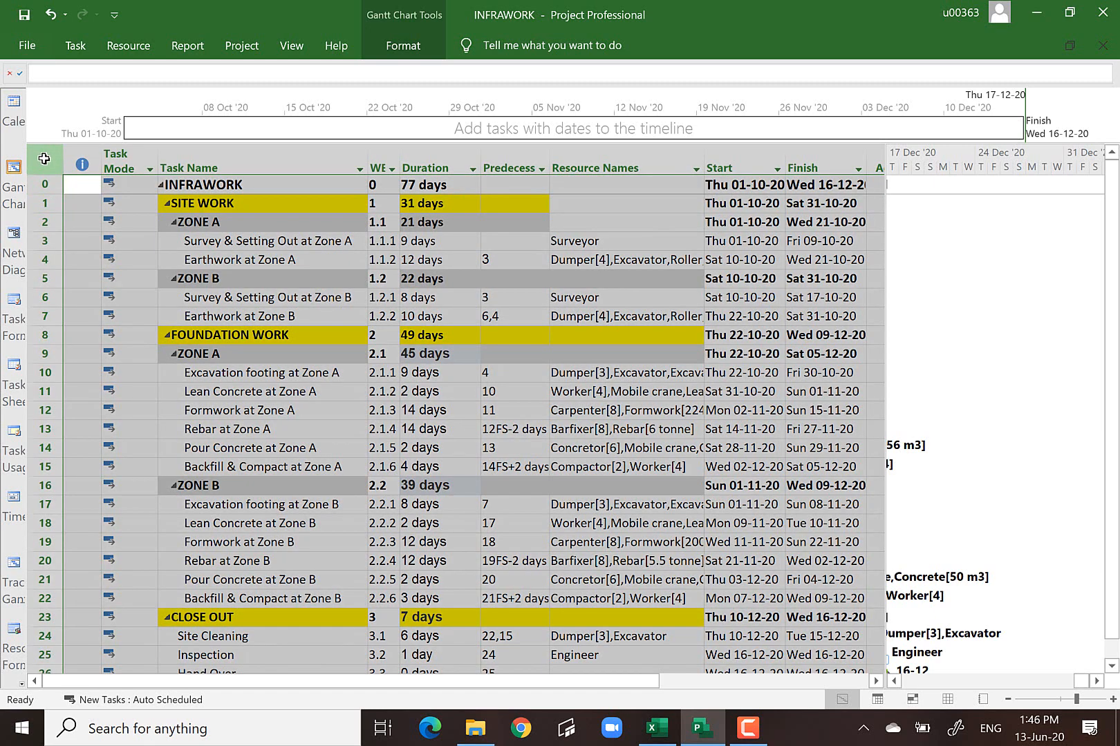
{"action": "right_click", "coordinate": [43, 159]}
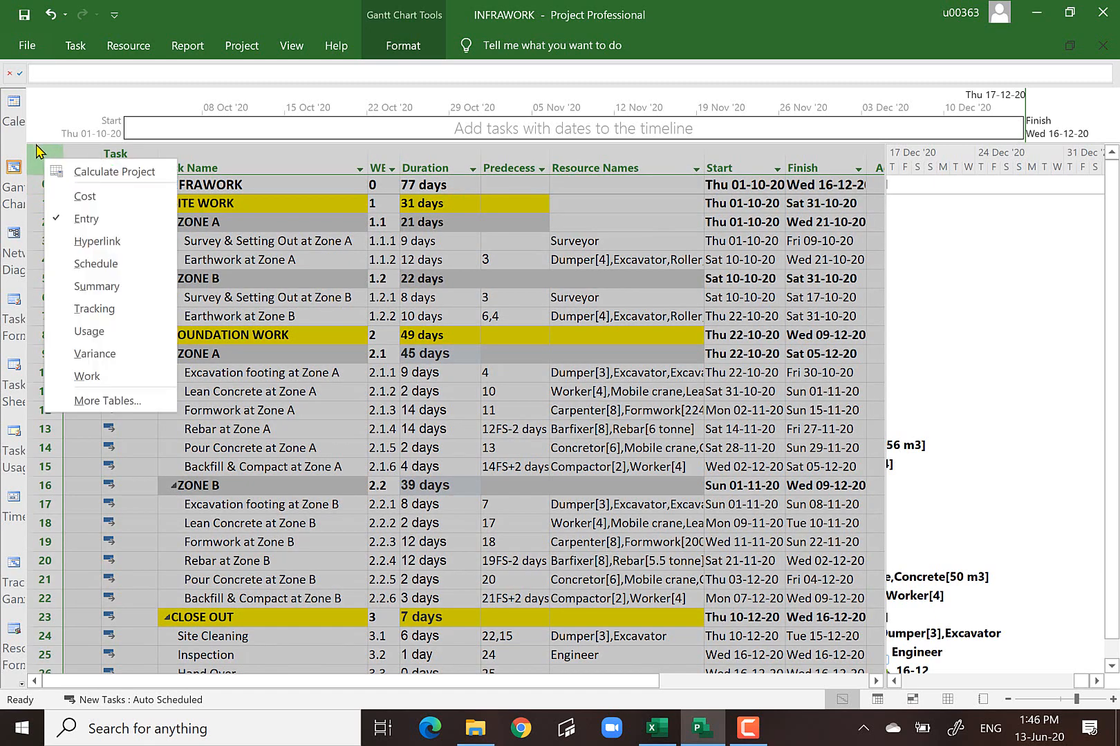
{"action": "left_click", "coordinate": [39, 150]}
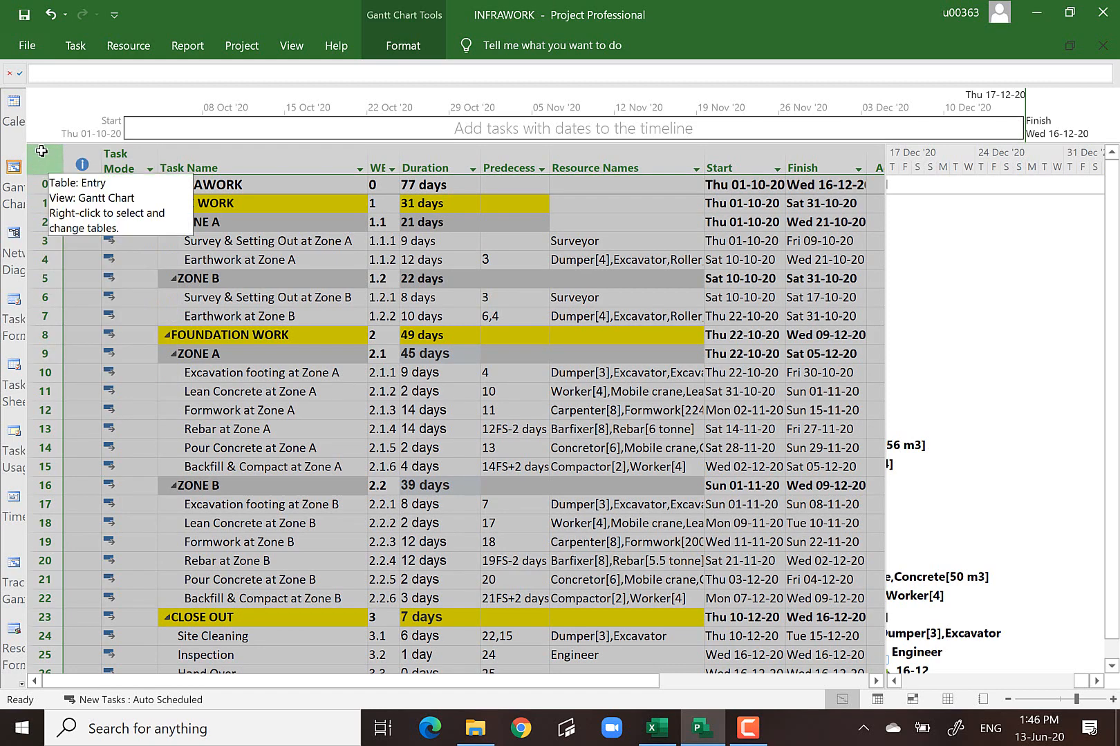
{"action": "right_click", "coordinate": [43, 157]}
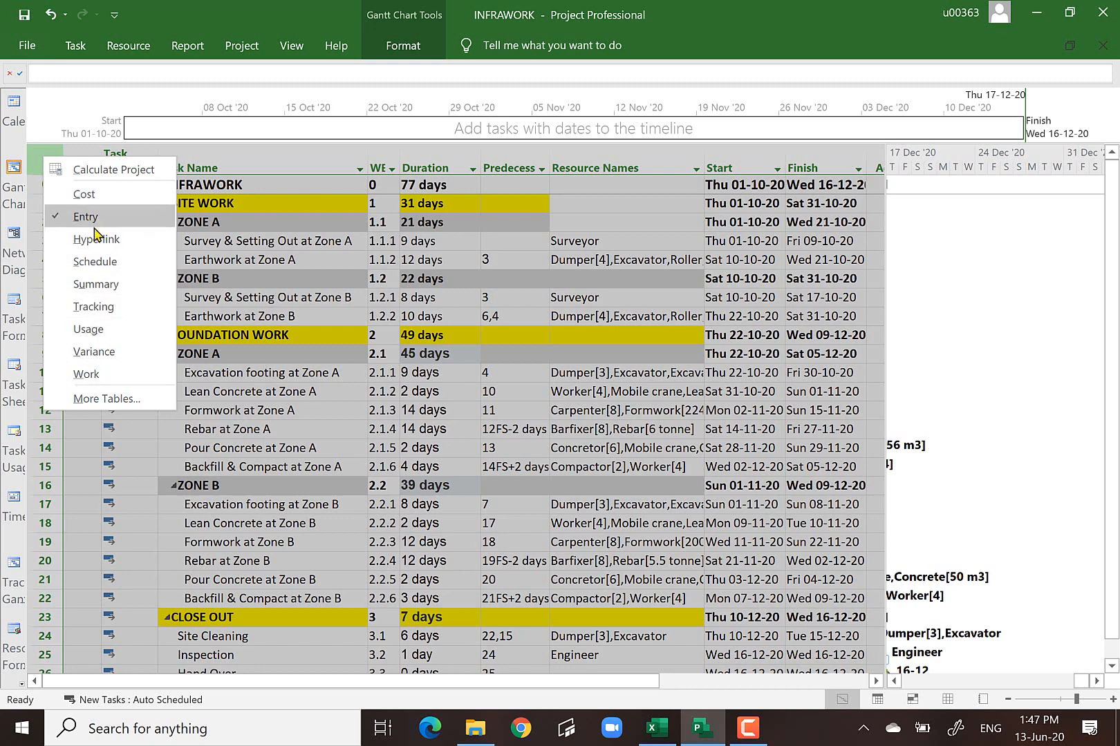
{"action": "left_click", "coordinate": [100, 261]}
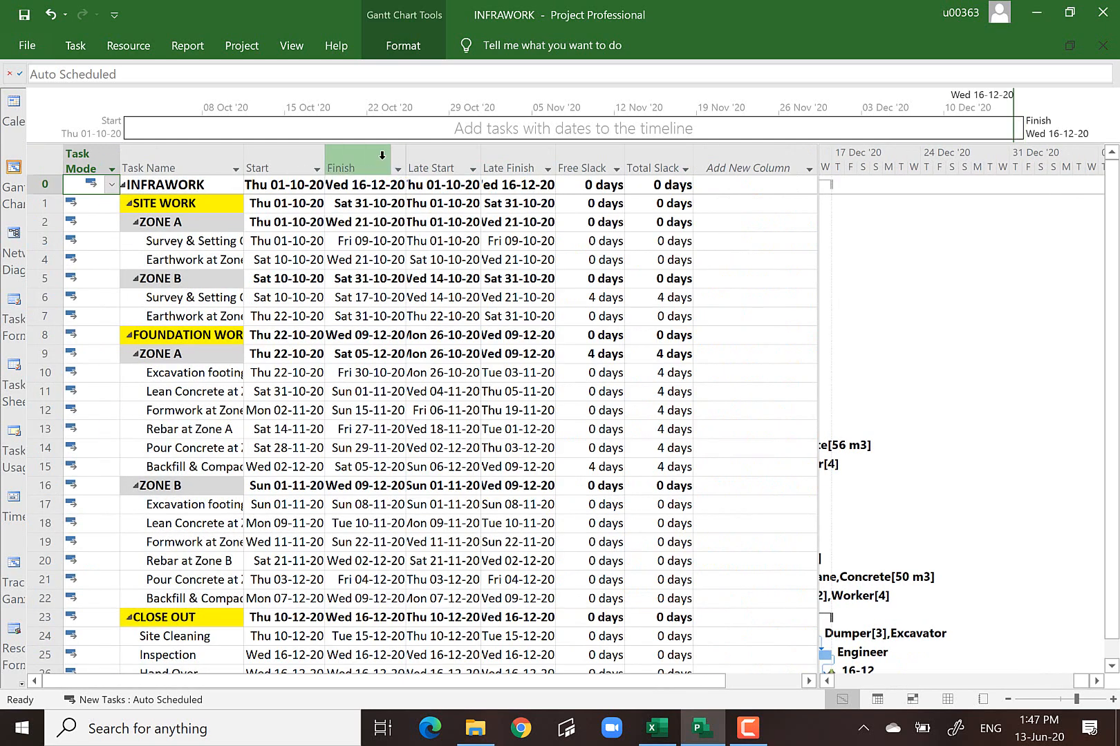
{"action": "left_click", "coordinate": [359, 158]}
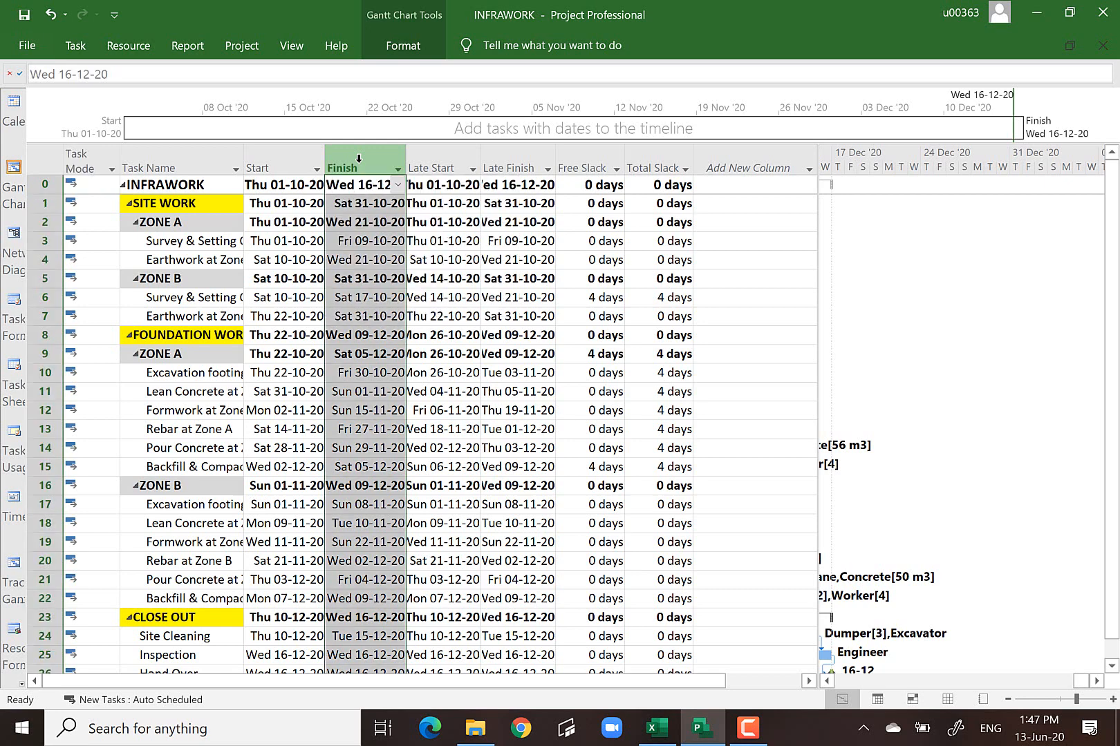
{"action": "left_click", "coordinate": [299, 154]}
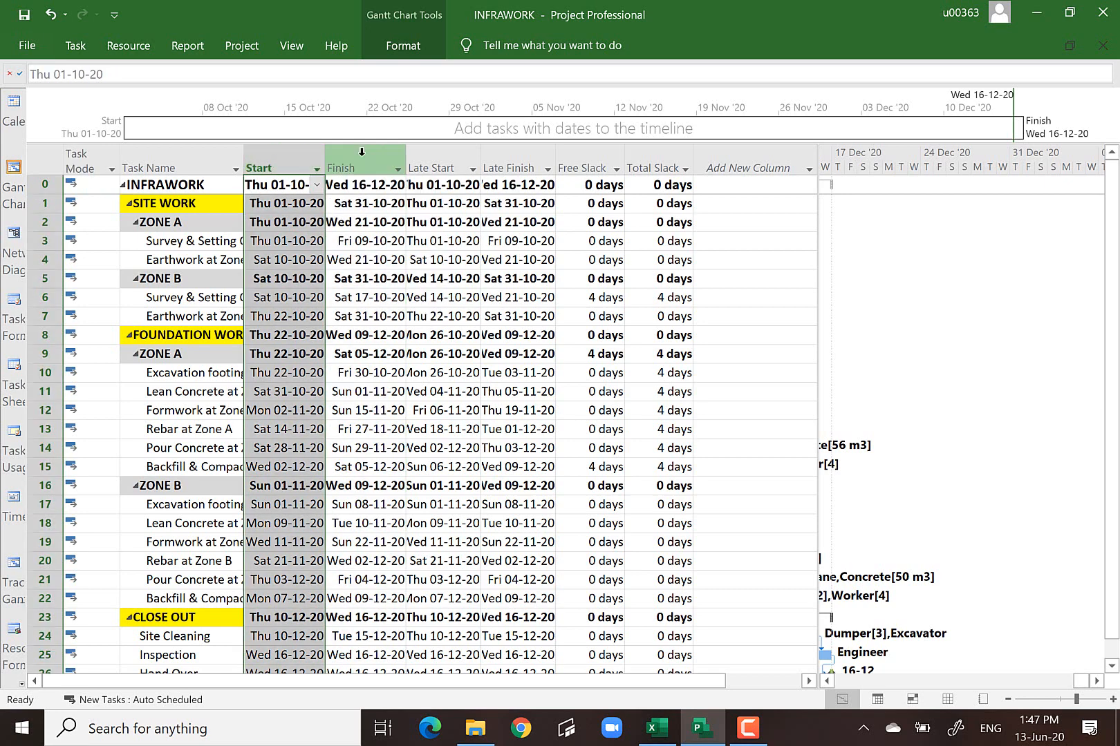
{"action": "left_click", "coordinate": [361, 151]}
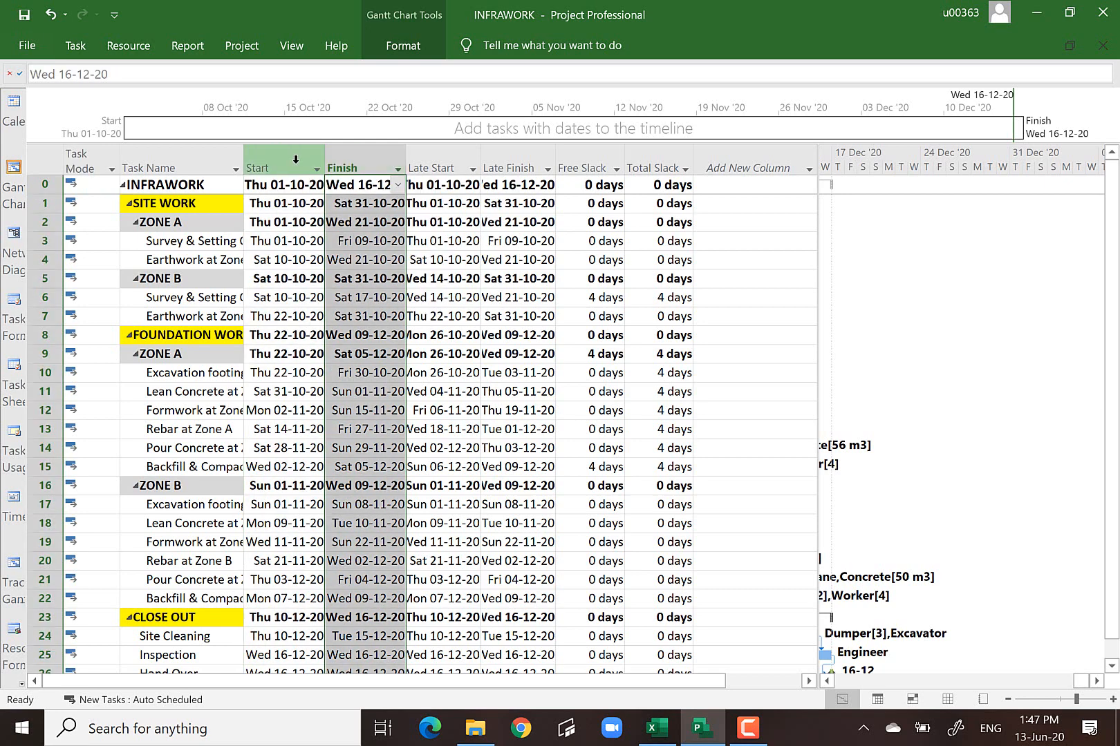
{"action": "left_click", "coordinate": [428, 150]}
{"action": "left_click", "coordinate": [512, 150]}
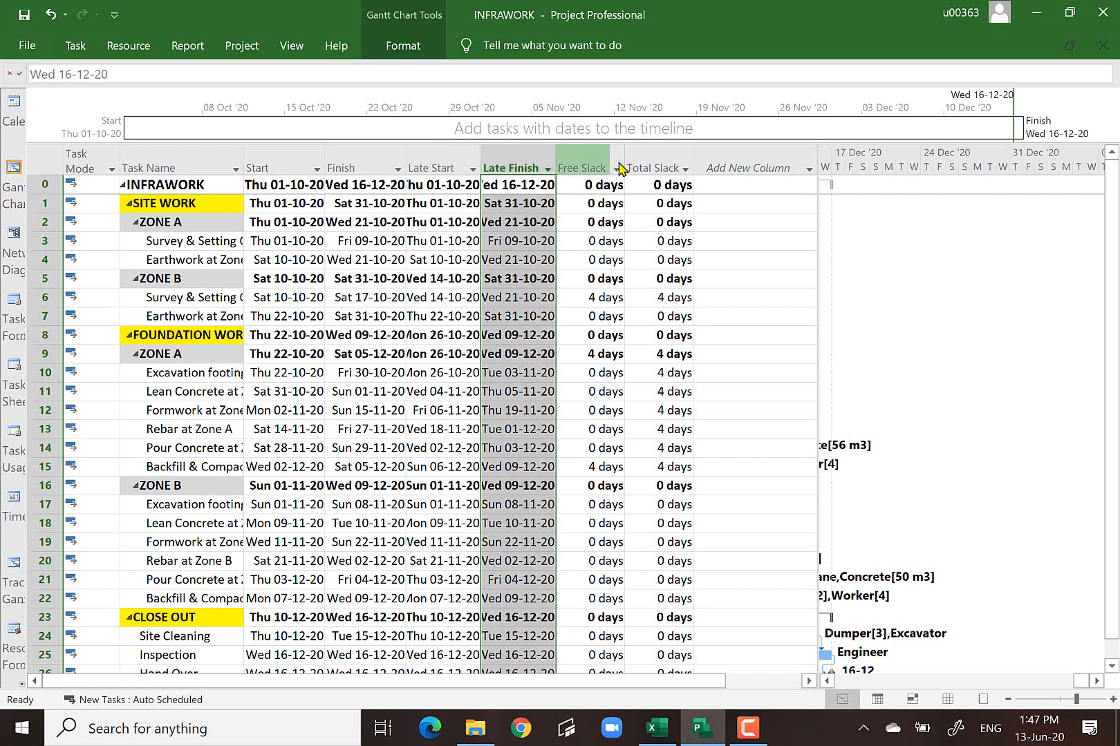
{"action": "left_click", "coordinate": [591, 153]}
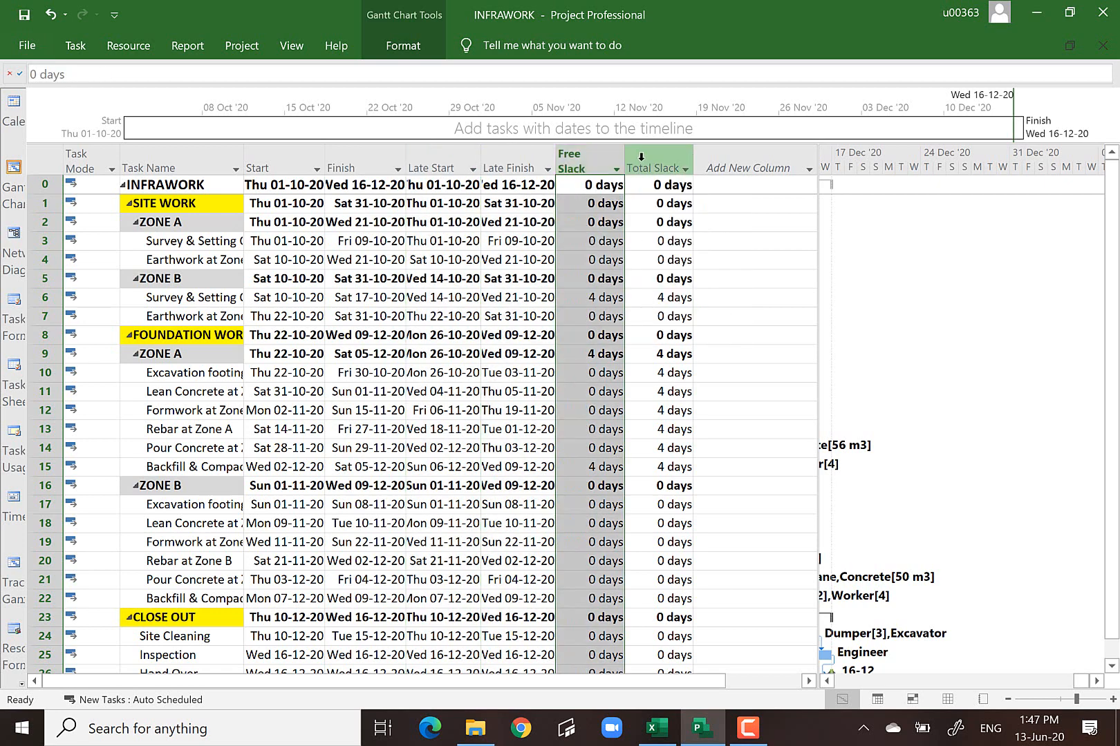
{"action": "left_click", "coordinate": [640, 156]}
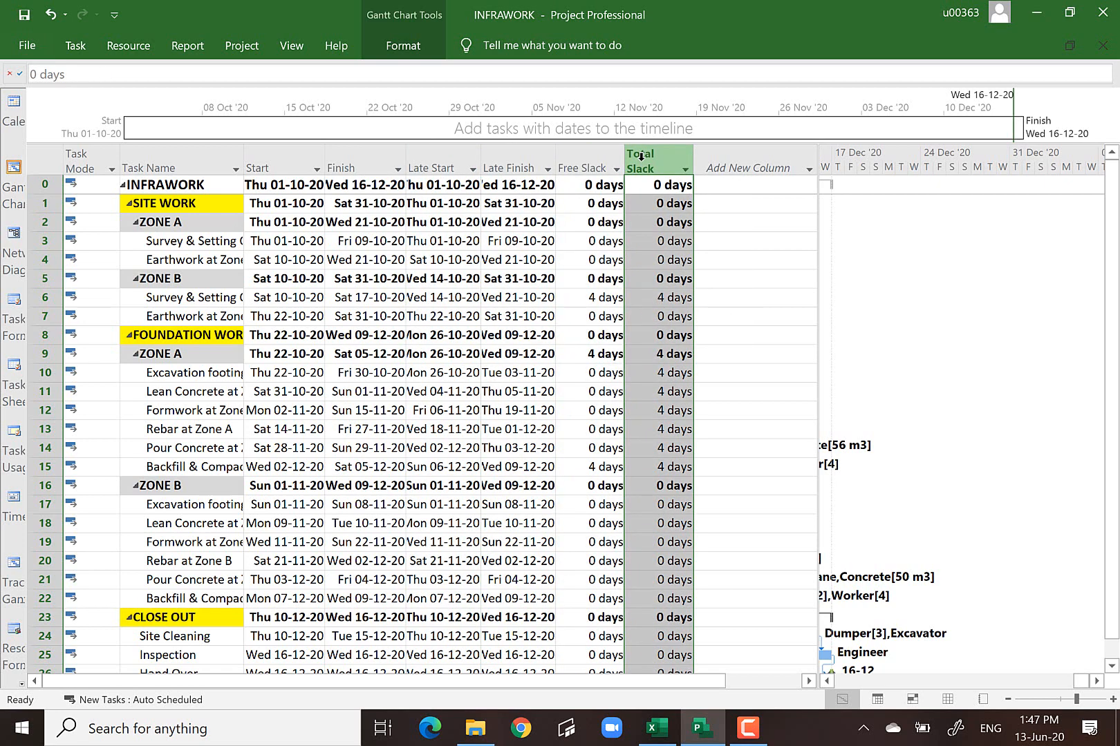
- Return the Gantt Chart's task table to the Entry table
{"action": "left_click", "coordinate": [45, 161]}
{"action": "right_click", "coordinate": [40, 159]}
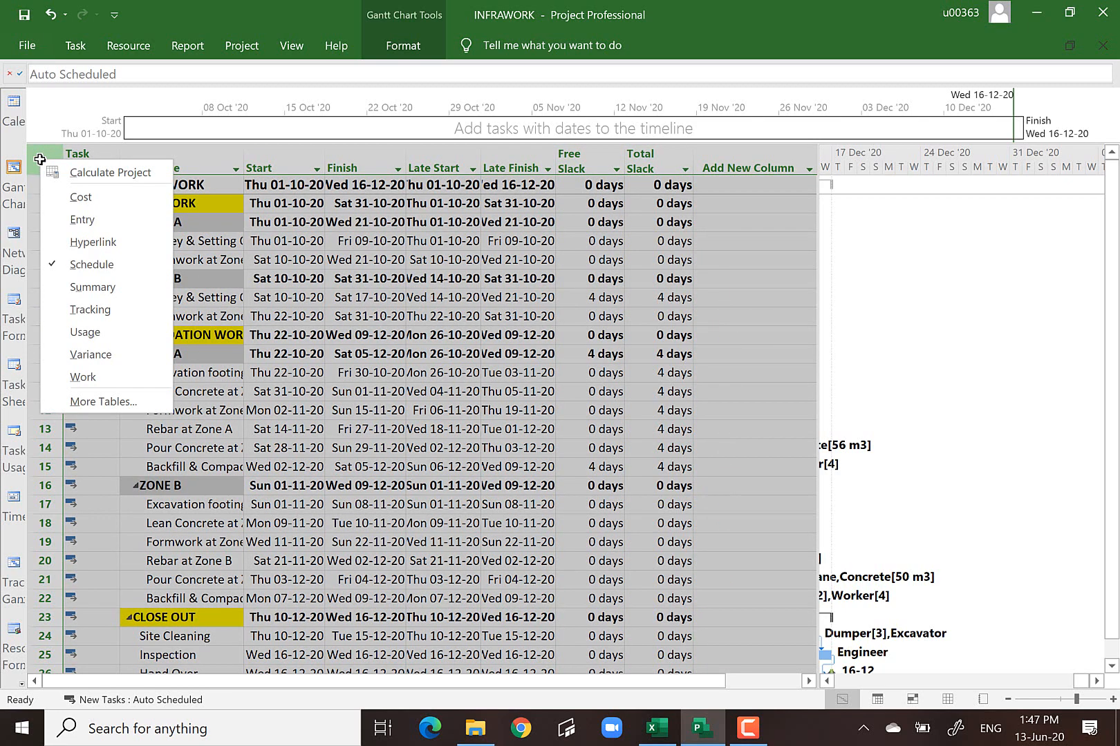
{"action": "left_click", "coordinate": [87, 220]}
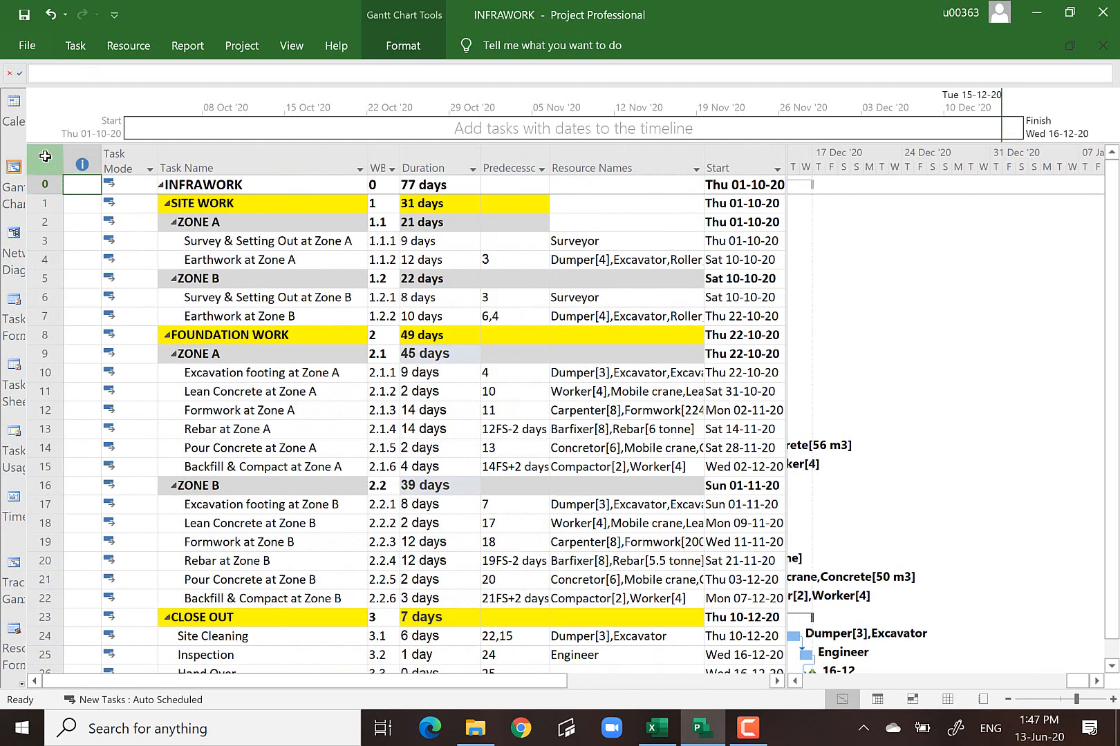
- Switch the task table to Cost, widen the Total Cost column and review the costs of the survey and backfill tasks
{"action": "left_click", "coordinate": [45, 157]}
{"action": "right_click", "coordinate": [45, 157]}
{"action": "left_click", "coordinate": [105, 199]}
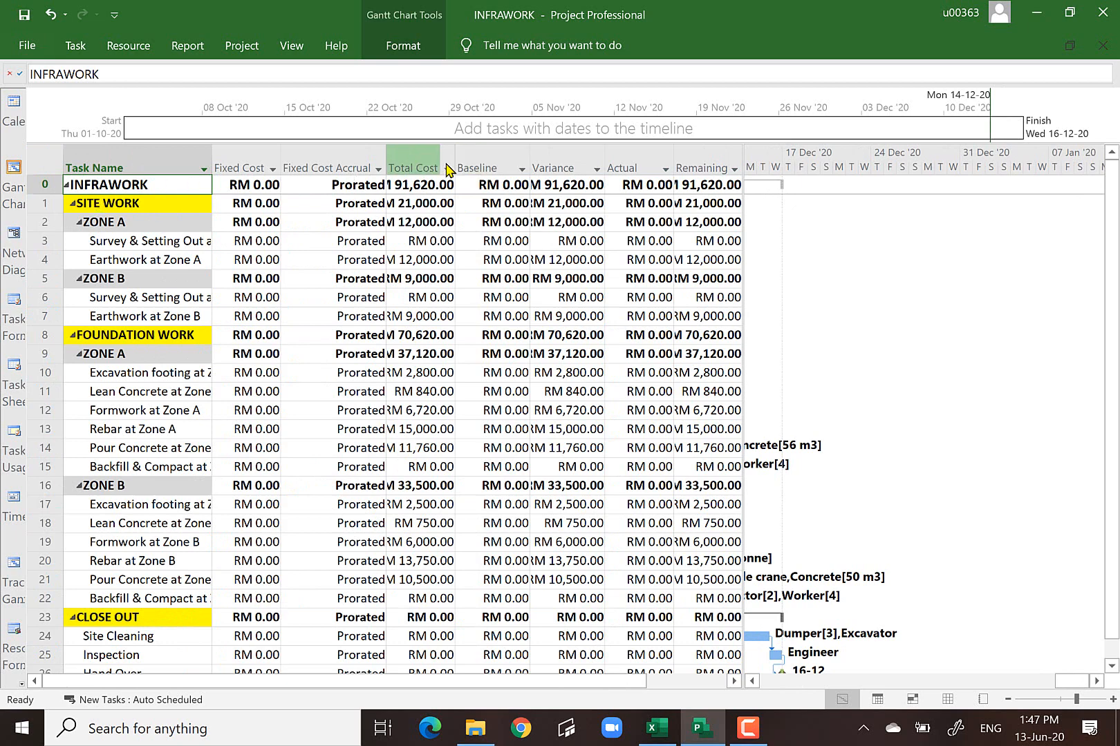
{"action": "left_click_drag", "start_coordinate": [453, 161], "coordinate": [476, 161]}
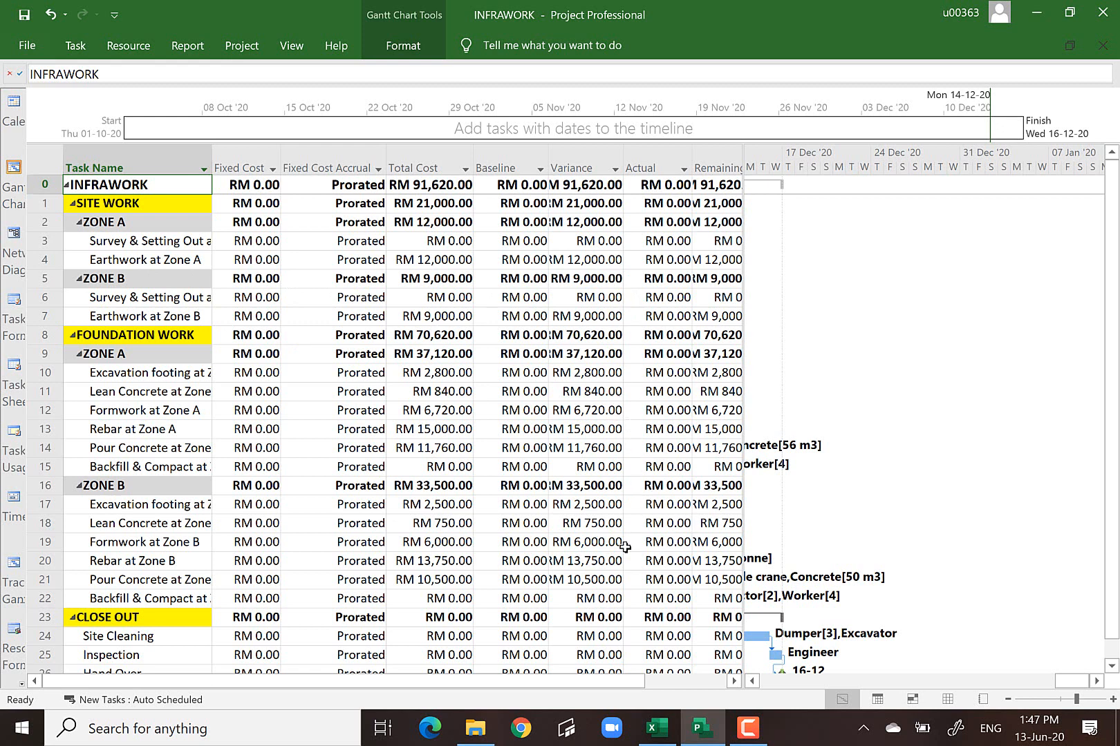
{"action": "left_click", "coordinate": [42, 241]}
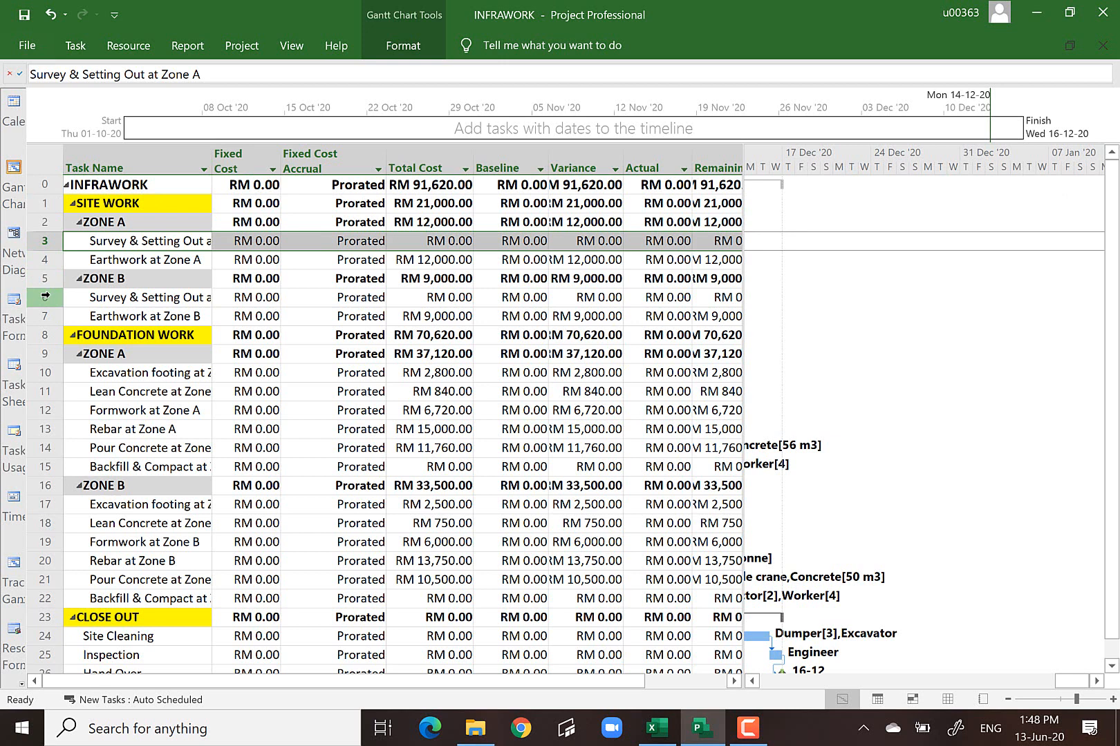
{"action": "left_click", "coordinate": [43, 468]}
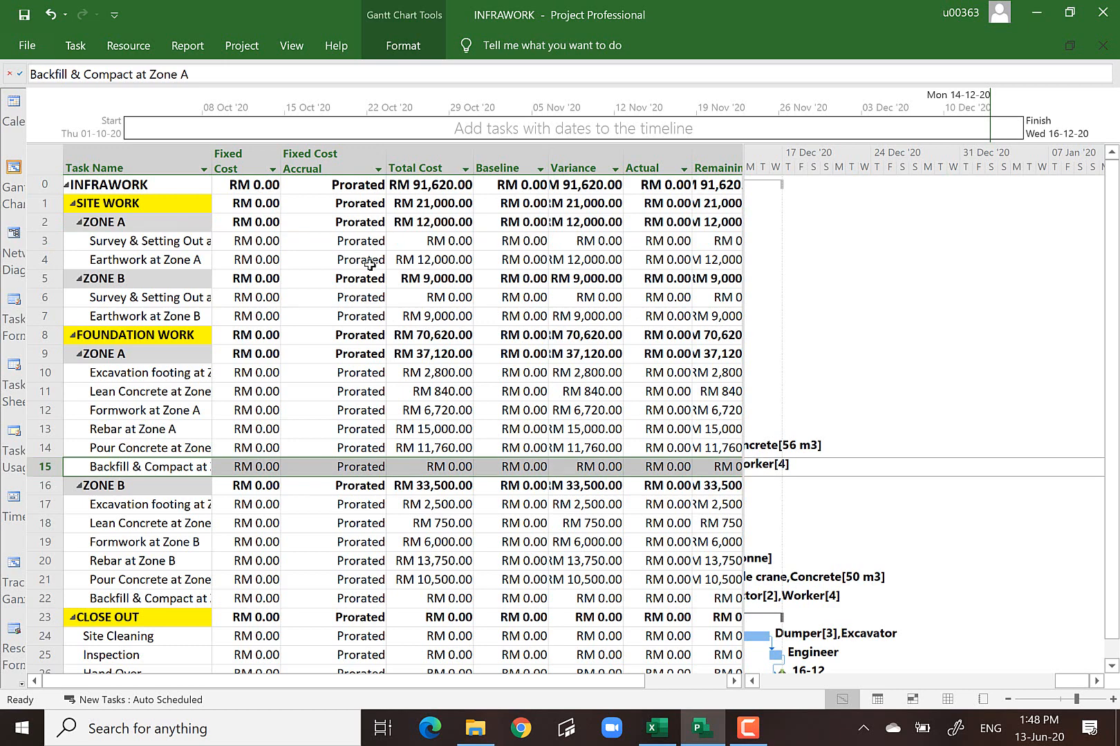
{"action": "left_click", "coordinate": [237, 153]}
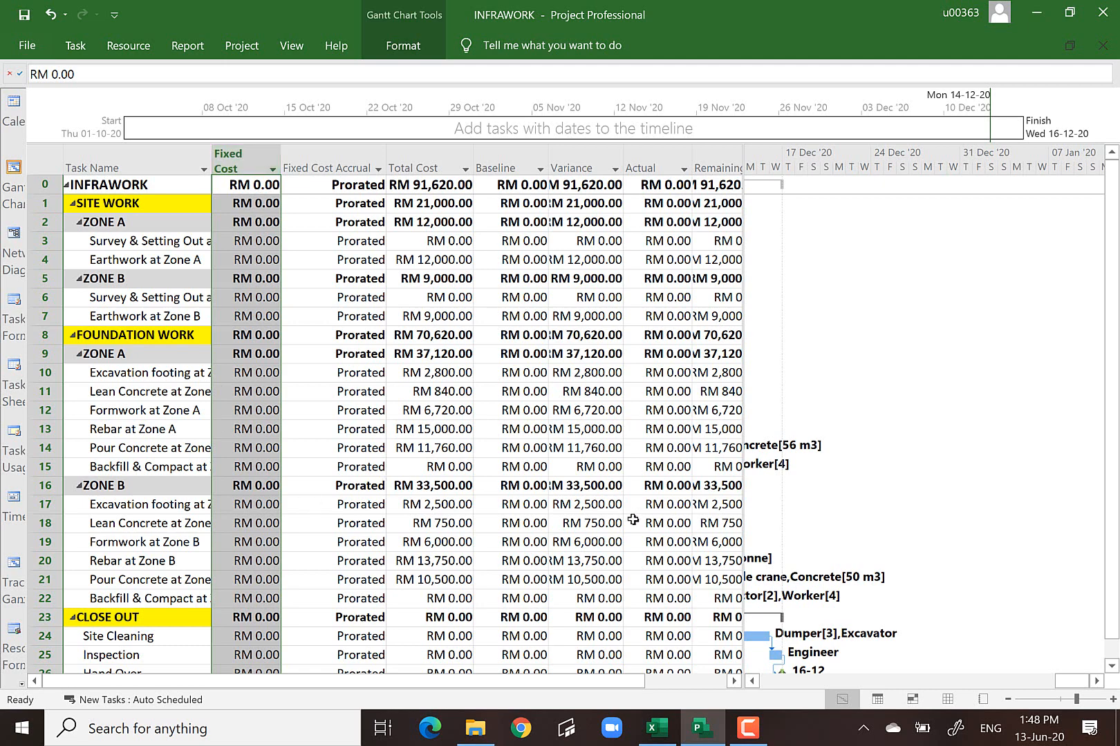
- Switch to the Tasklist workbook in Excel and look up the tasks' fixed costs on the Resource Units sheet
{"action": "mouse_move", "coordinate": [657, 728]}
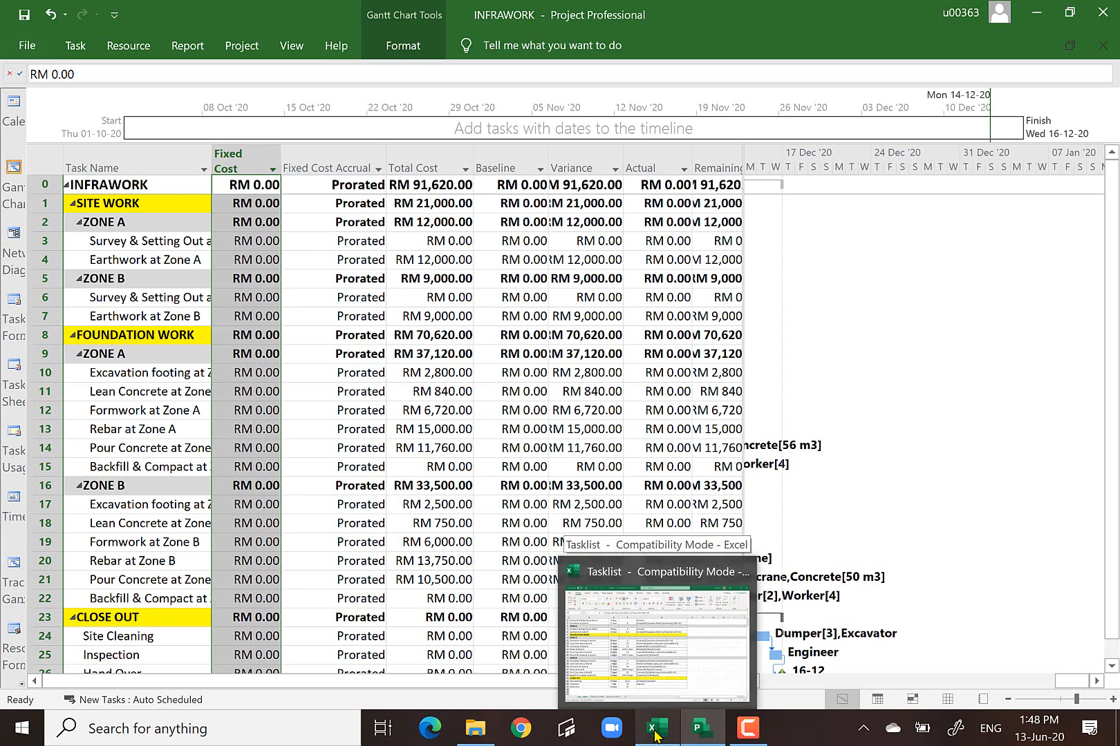
{"action": "left_click", "coordinate": [679, 665]}
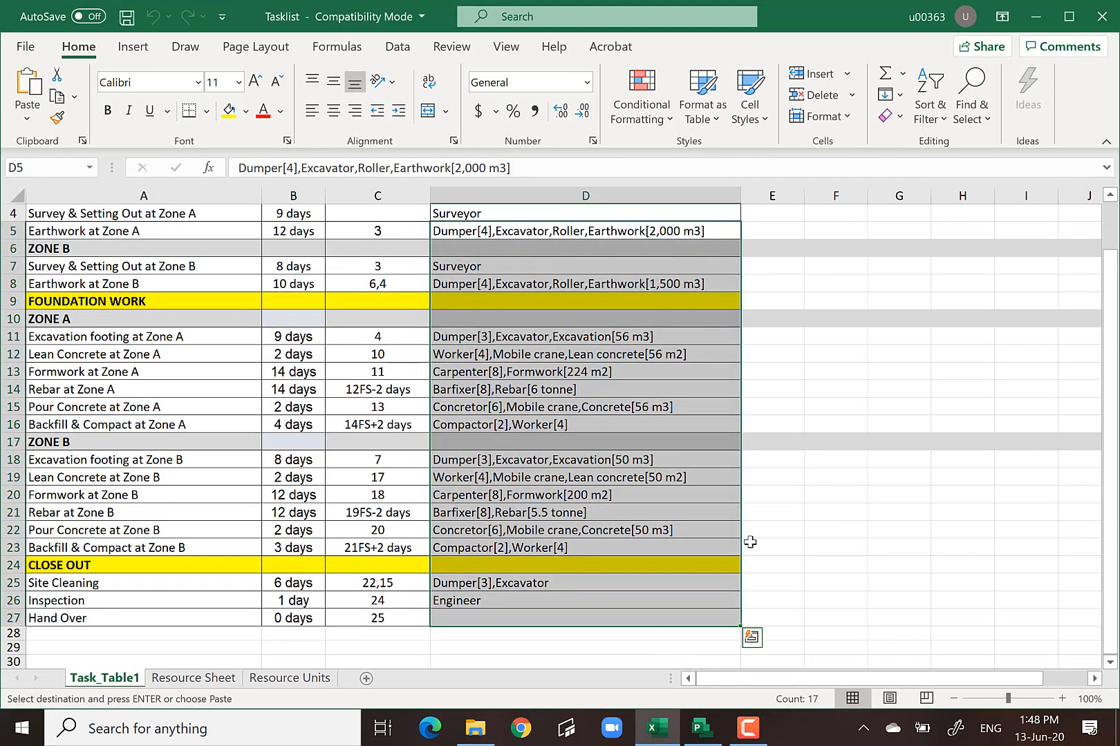
{"action": "left_click", "coordinate": [282, 680]}
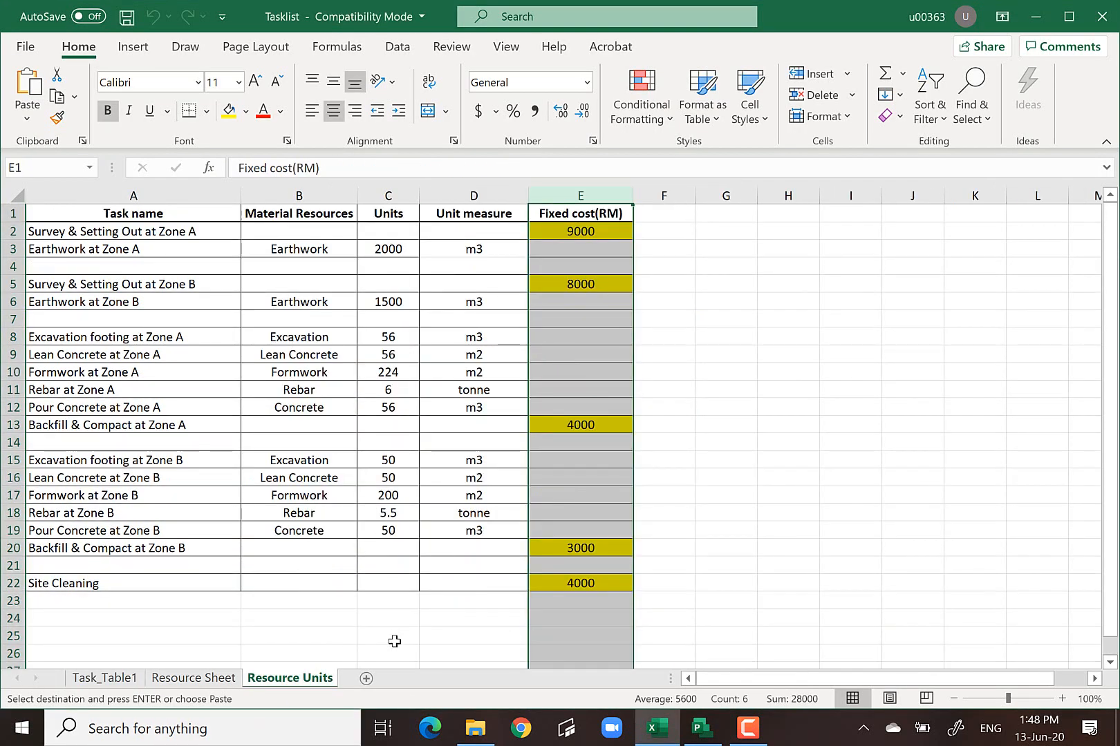
{"action": "left_click", "coordinate": [717, 401]}
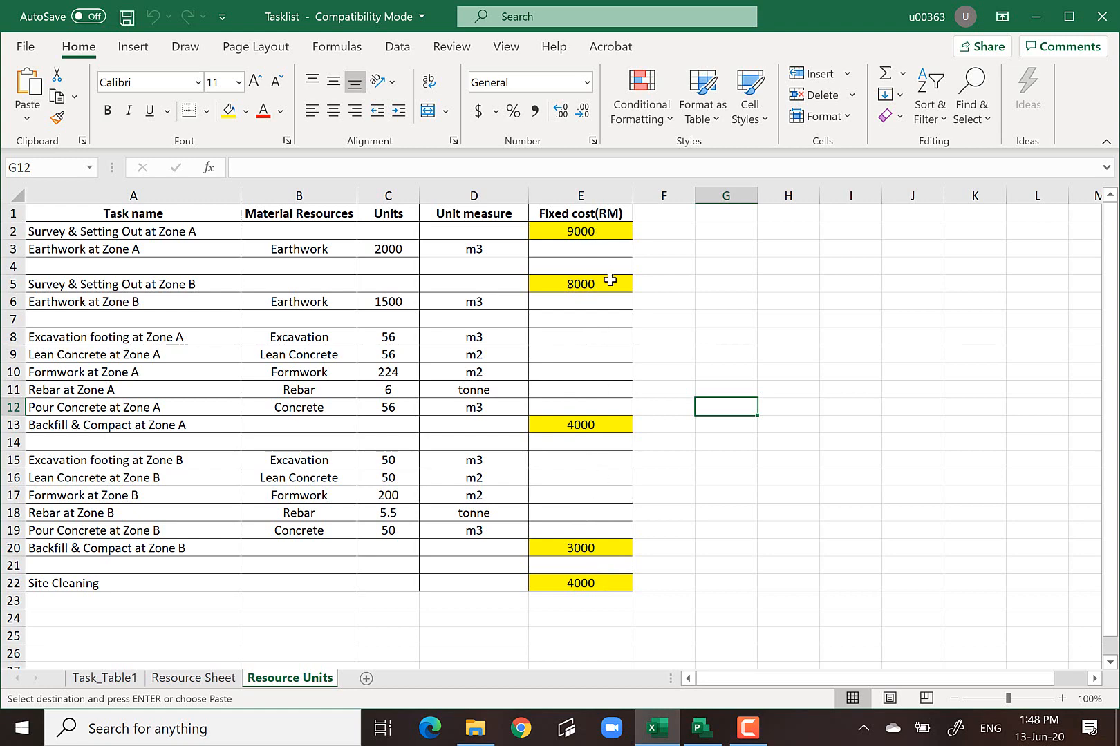
- Back in Project, set the Fixed Cost of Survey & Setting Out to 9000 for Zone A and 8000 for Zone B
{"action": "left_click", "coordinate": [703, 732]}
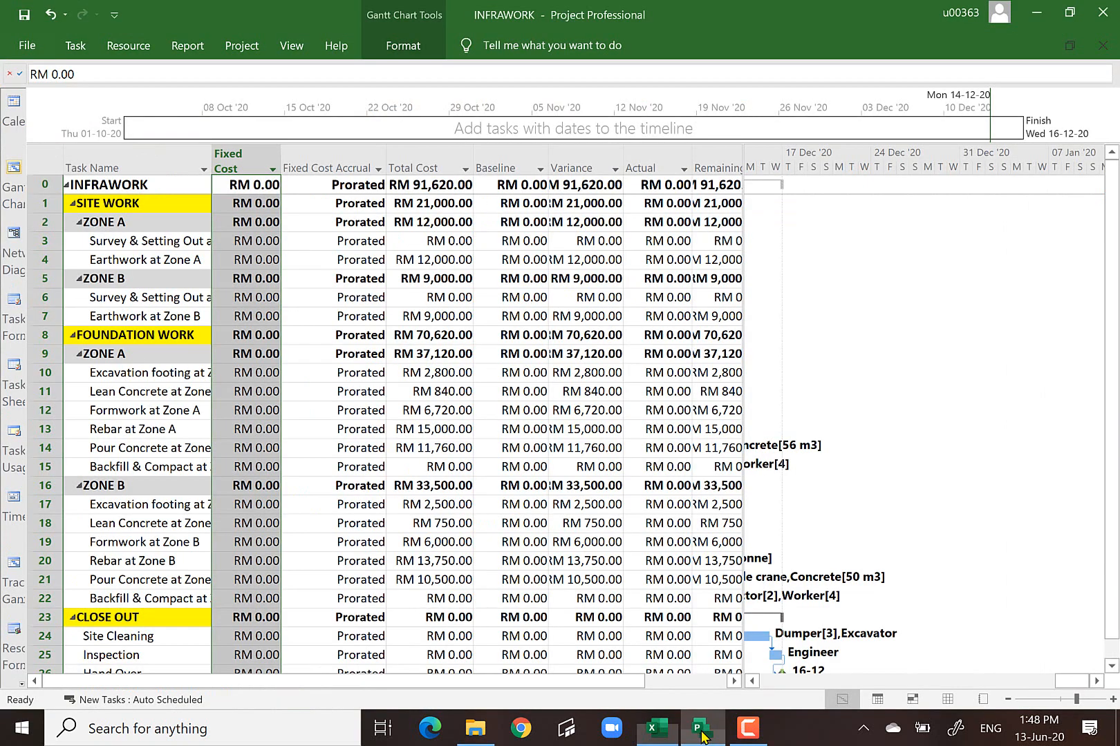
{"action": "left_click", "coordinate": [243, 240]}
{"action": "type", "text": "9"}
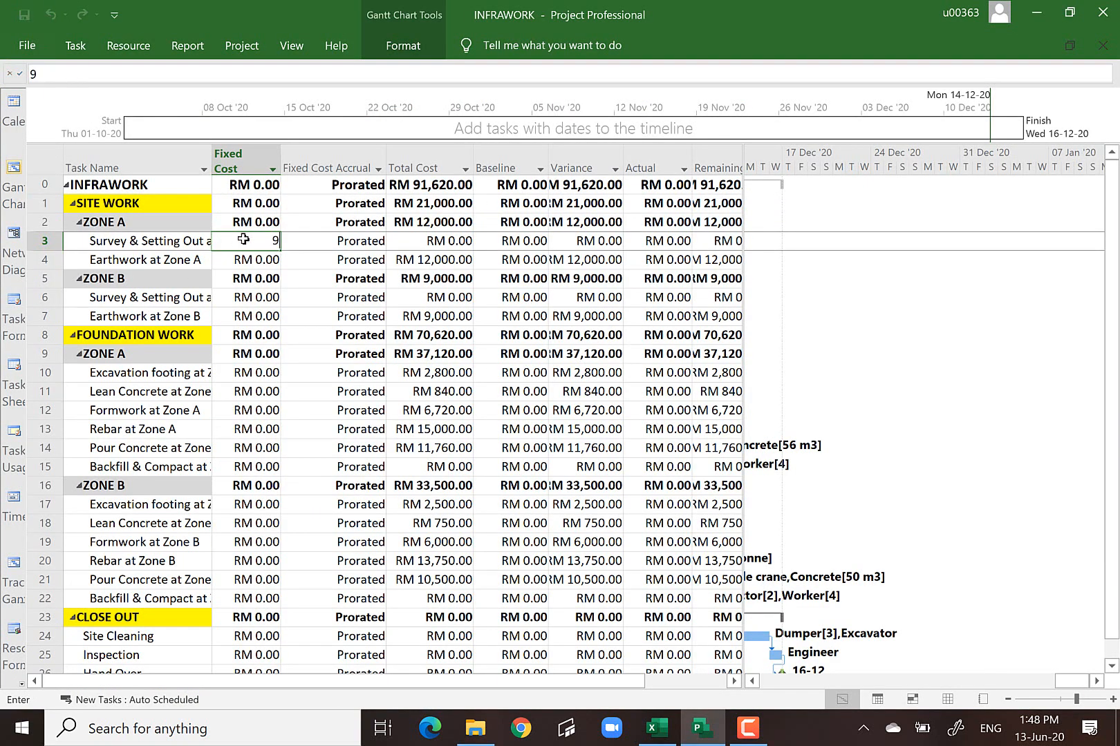
{"action": "type", "text": "000"}
{"action": "key", "text": "Return"}
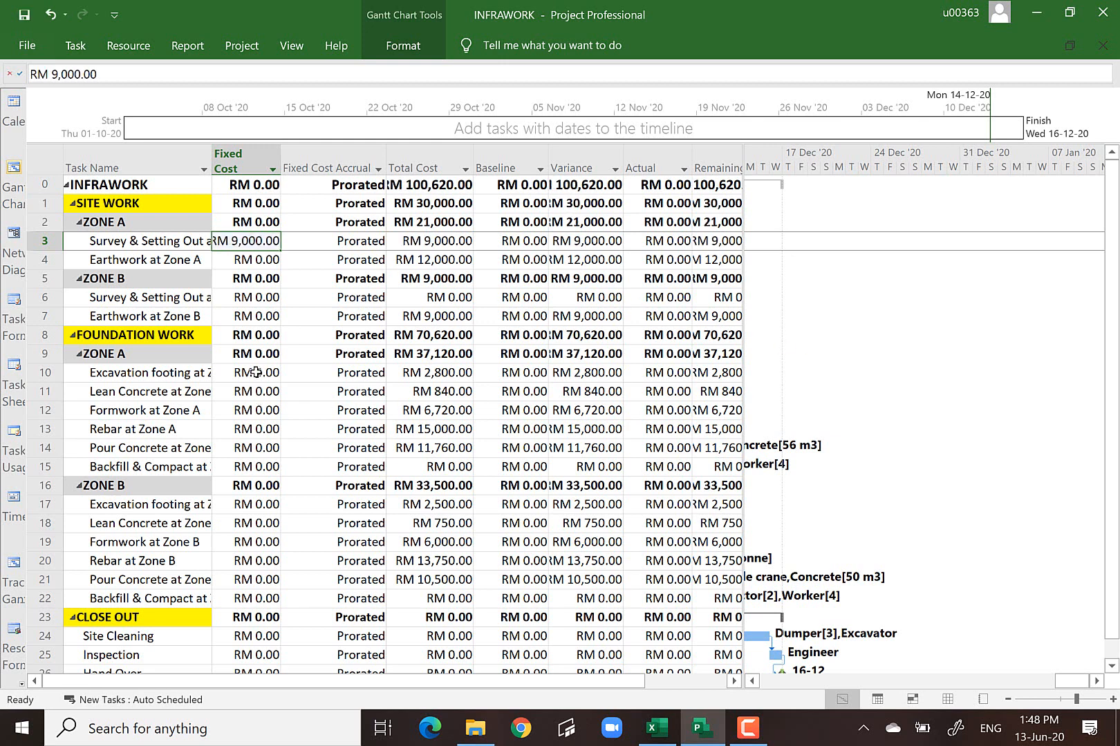
{"action": "left_click", "coordinate": [253, 298]}
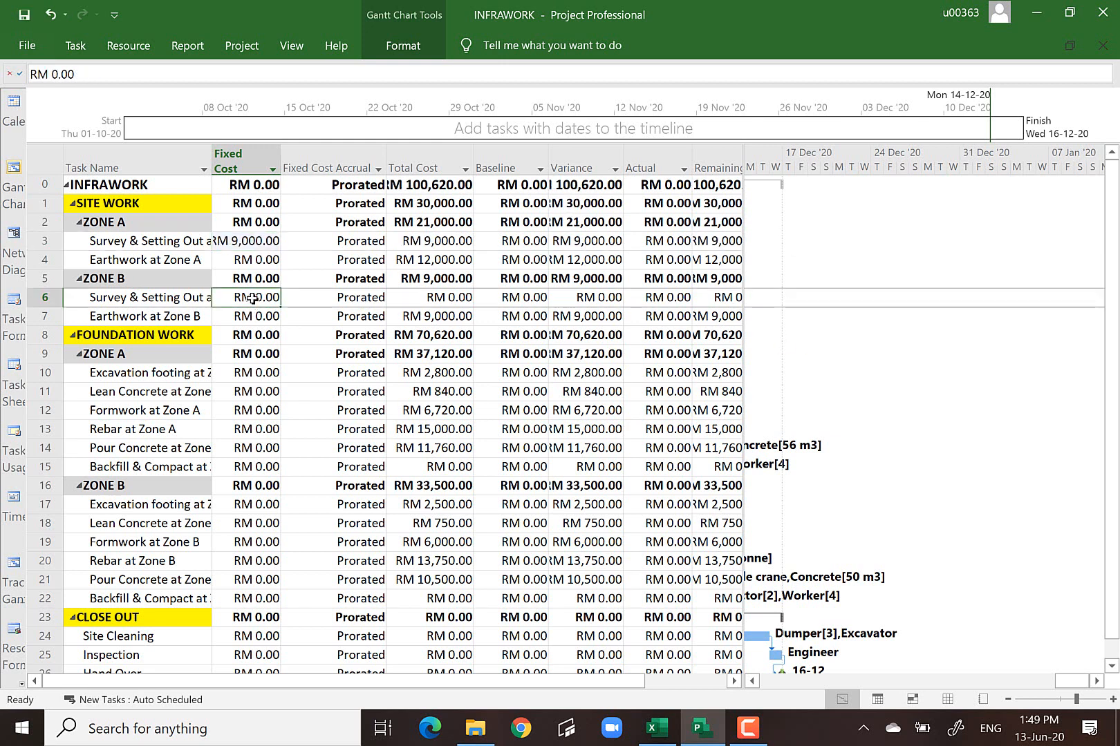
{"action": "type", "text": "8000"}
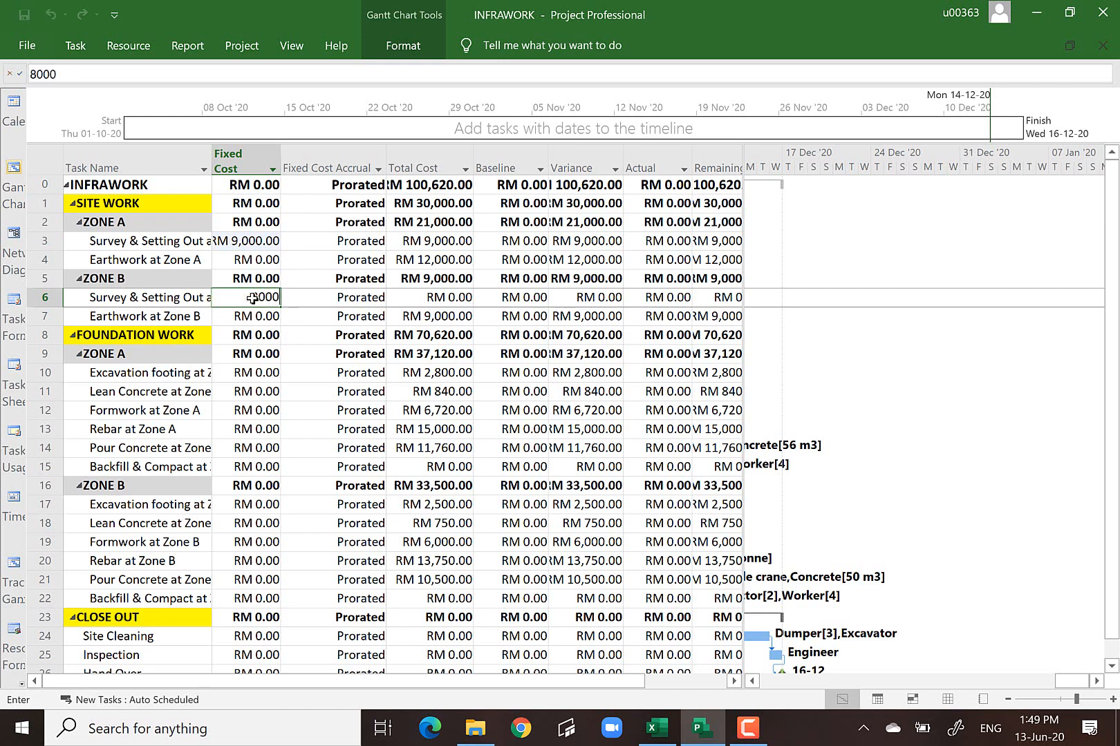
{"action": "key", "text": "Return"}
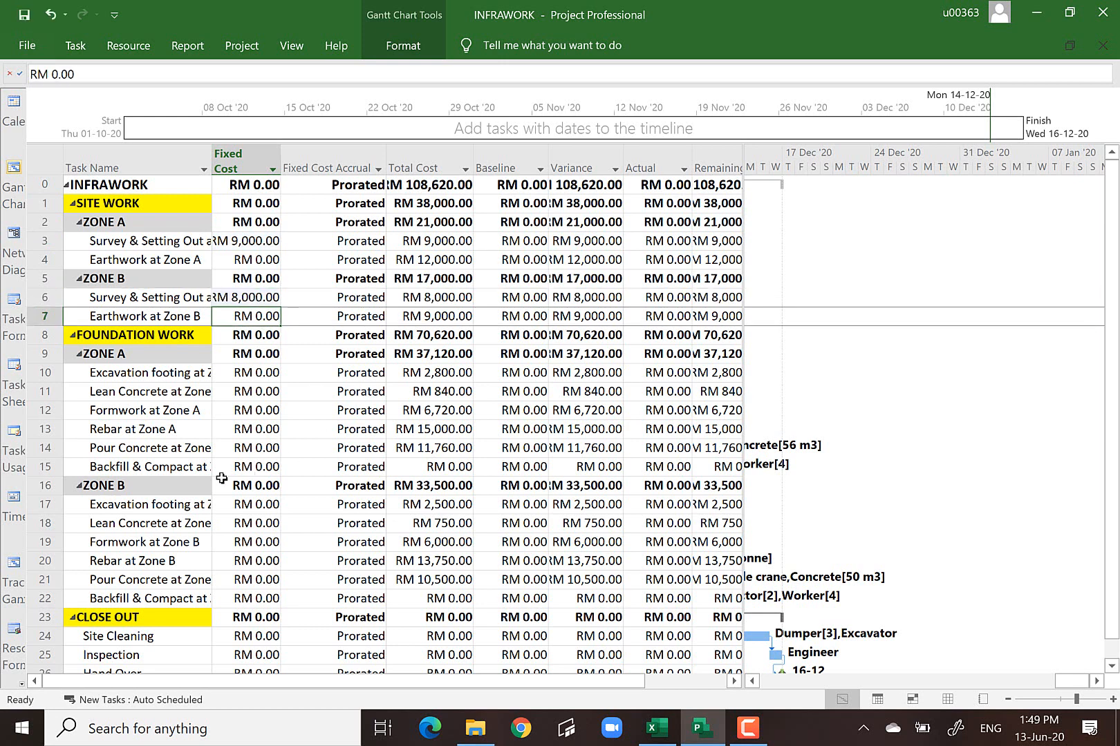
- Check the backfill fixed cost in the Excel Tasklist and set Backfill & Compact at Zone A's Fixed Cost to 4000 in Project
{"action": "left_click", "coordinate": [665, 739]}
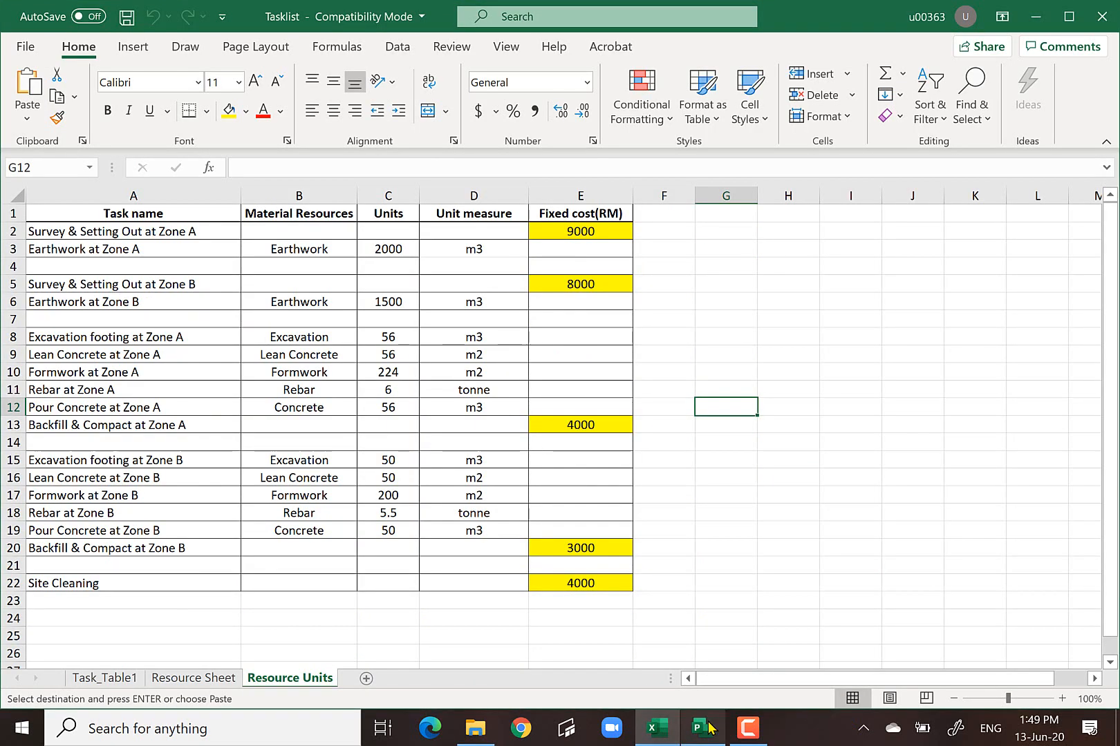
{"action": "mouse_move", "coordinate": [700, 739]}
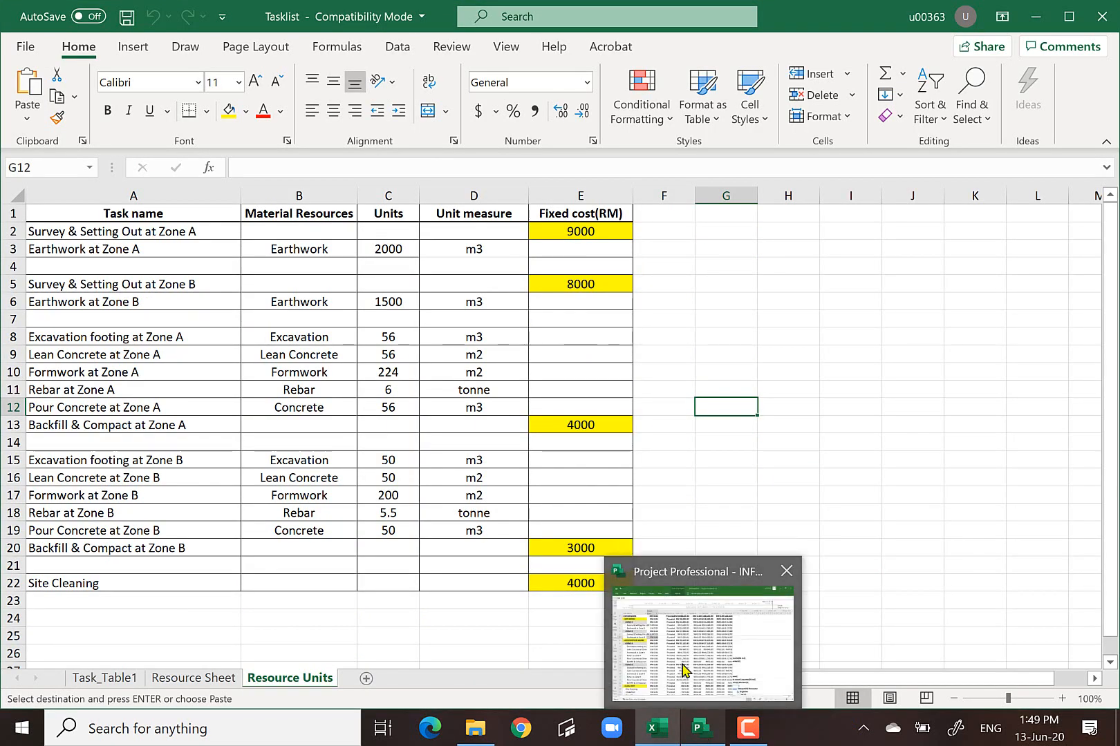
{"action": "left_click", "coordinate": [682, 669]}
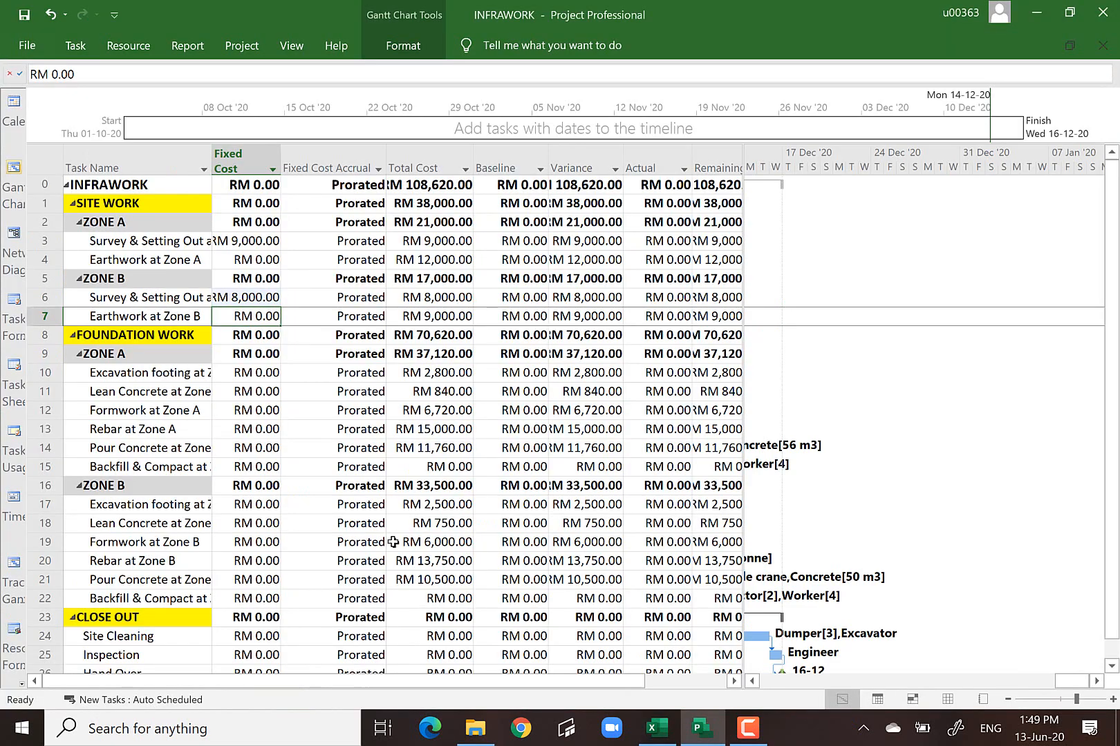
{"action": "left_click", "coordinate": [250, 468]}
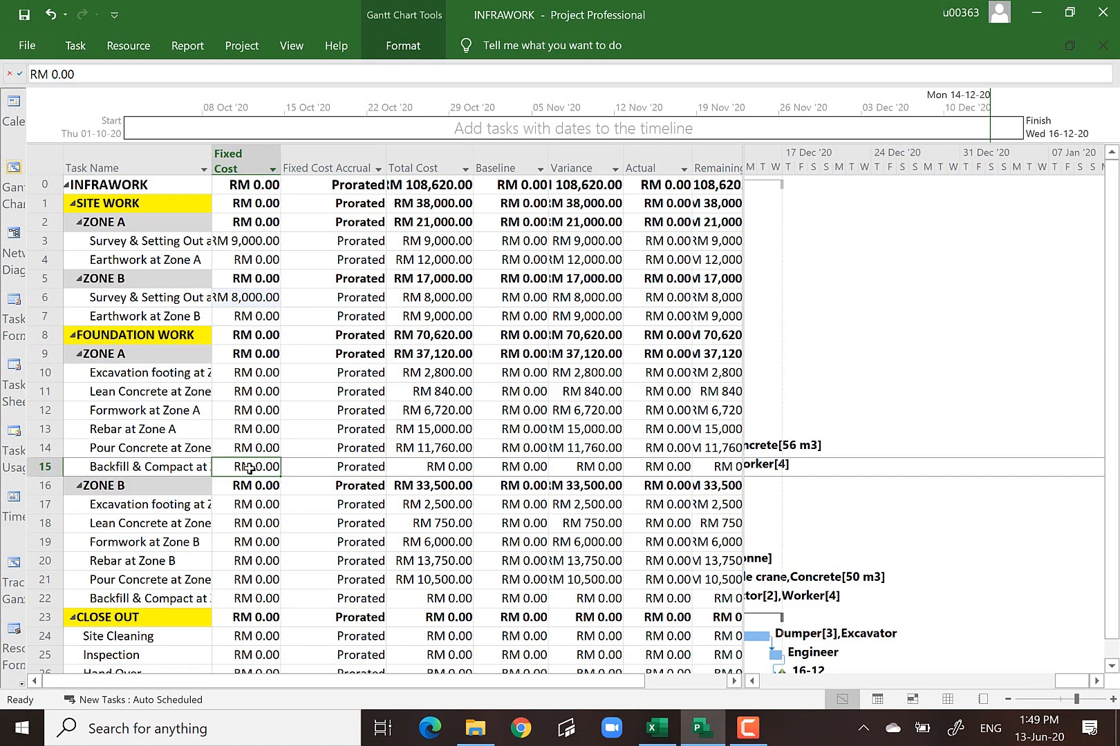
{"action": "type", "text": "4000"}
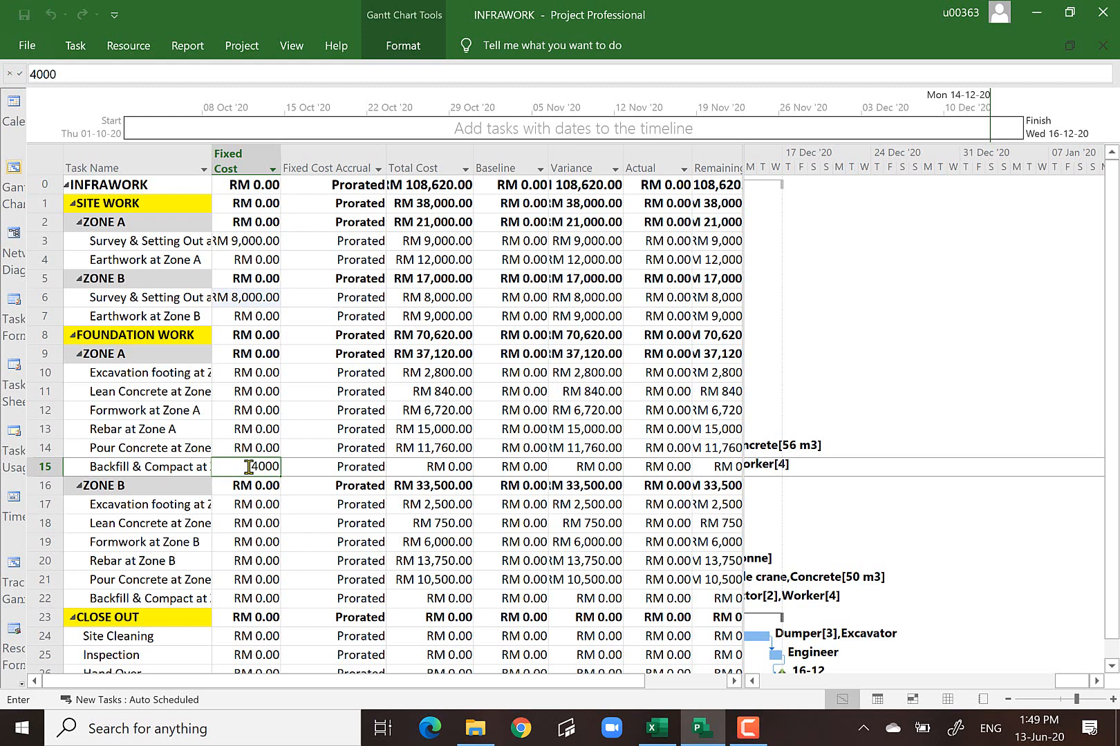
{"action": "key", "text": "Return"}
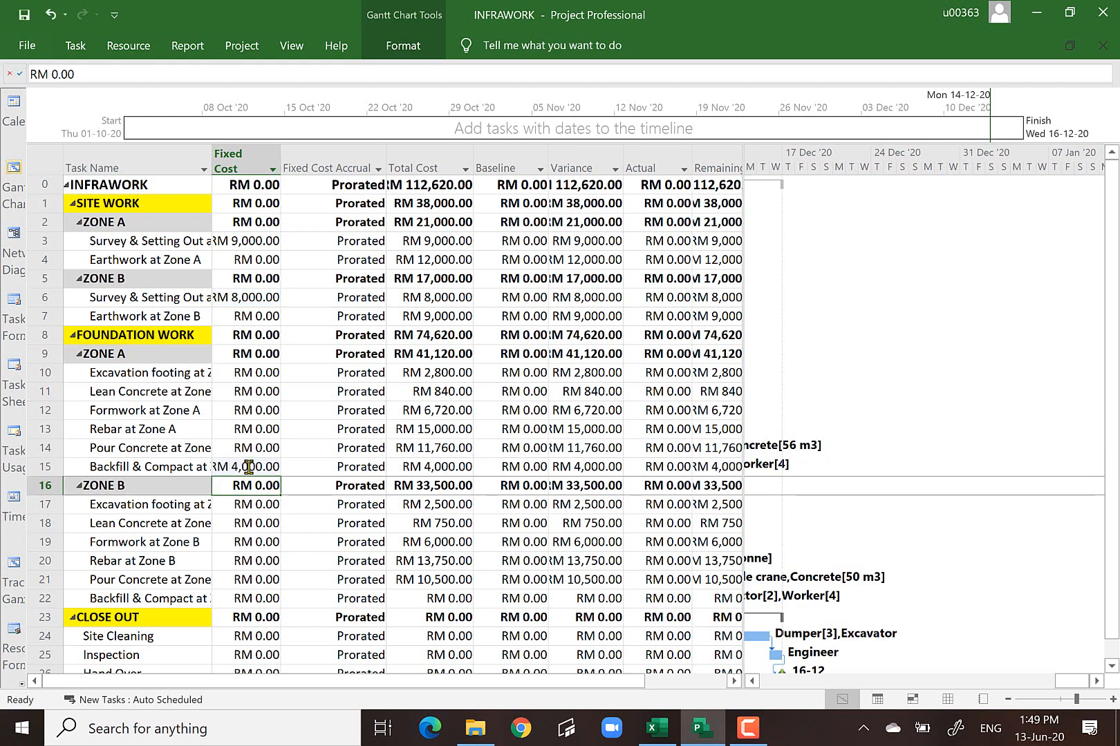
- Set the Fixed Cost of Backfill & Compact at Zone B to 3000 and Site Cleaning to 4000, checking against the Excel Tasklist
{"action": "left_click", "coordinate": [248, 598]}
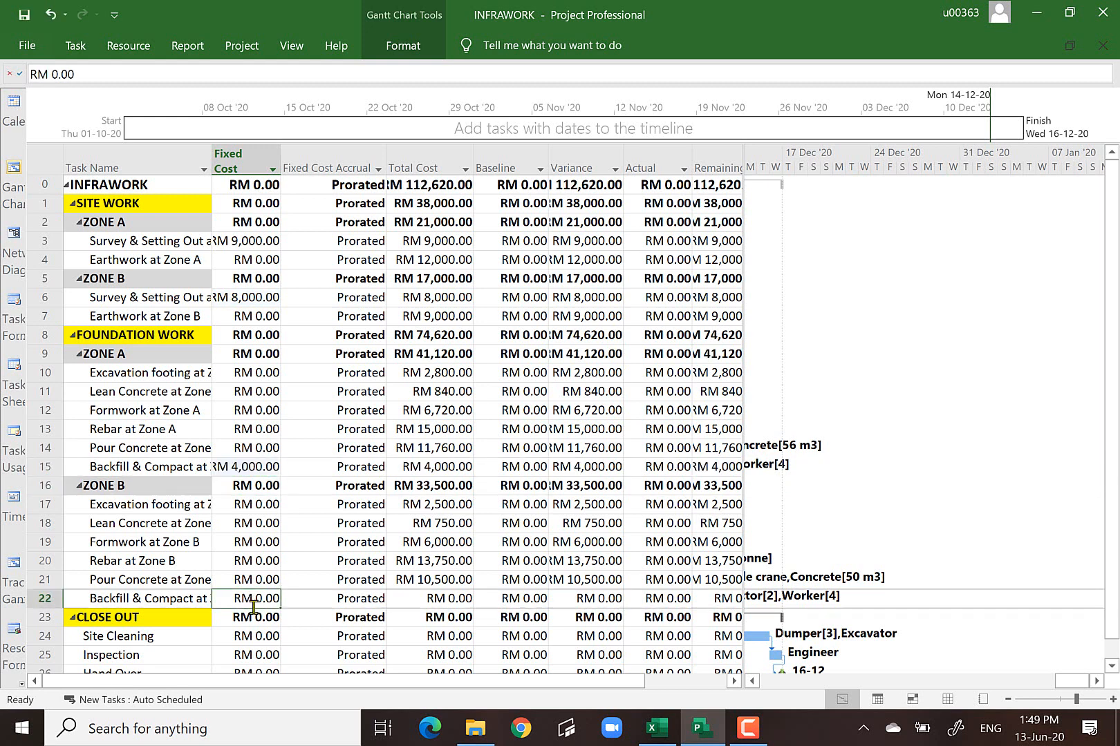
{"action": "type", "text": "3000"}
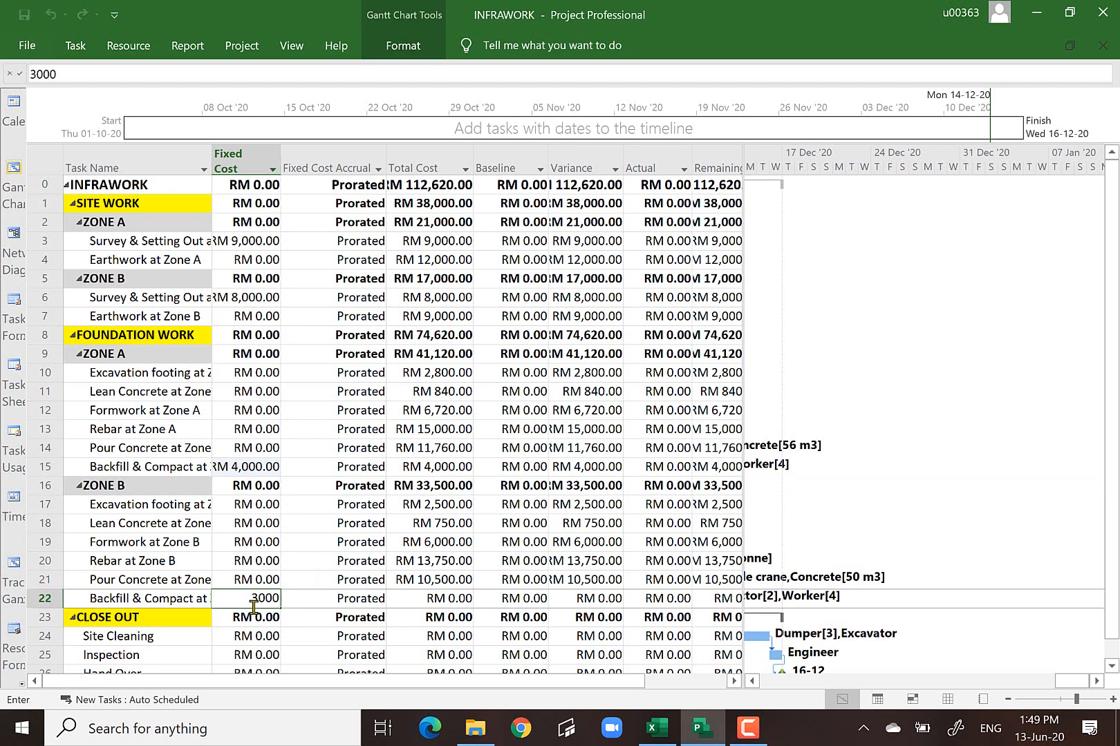
{"action": "key", "text": "Return"}
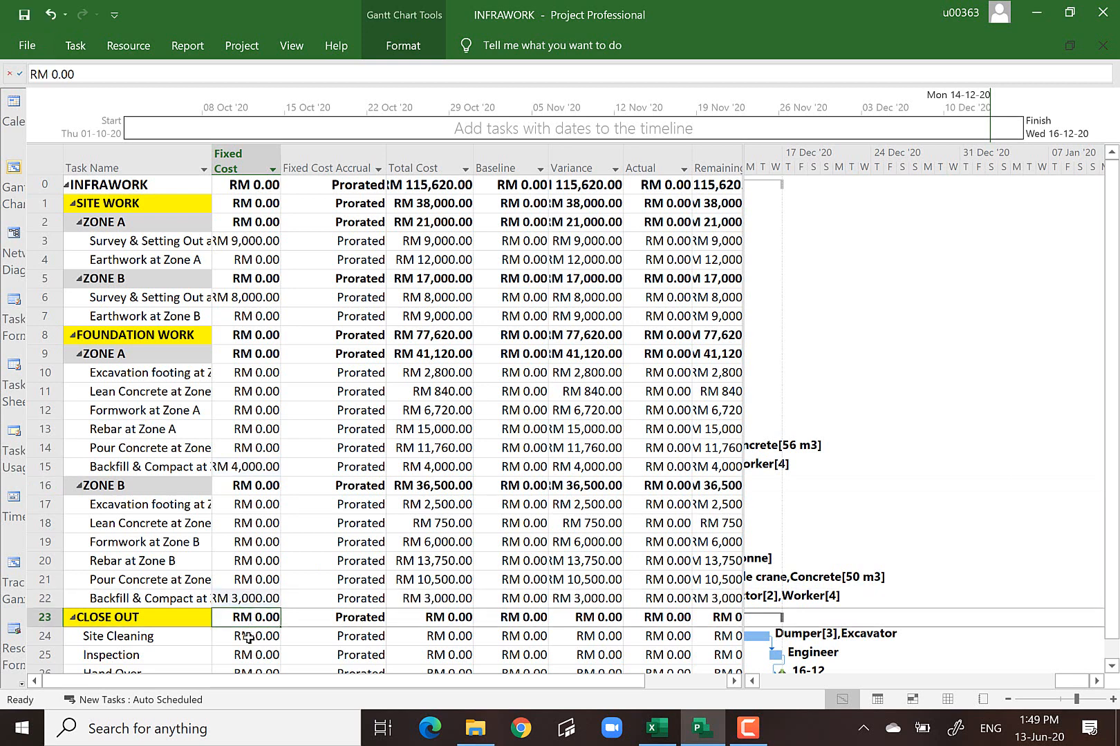
{"action": "left_click", "coordinate": [248, 635]}
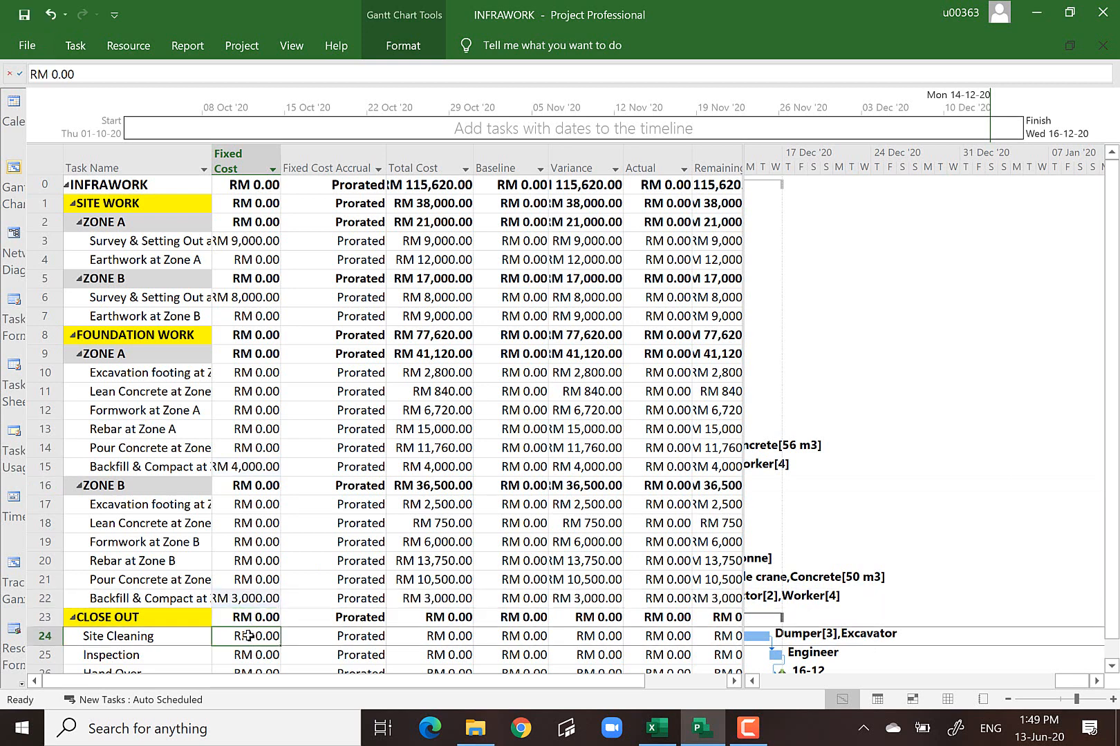
{"action": "type", "text": "4000"}
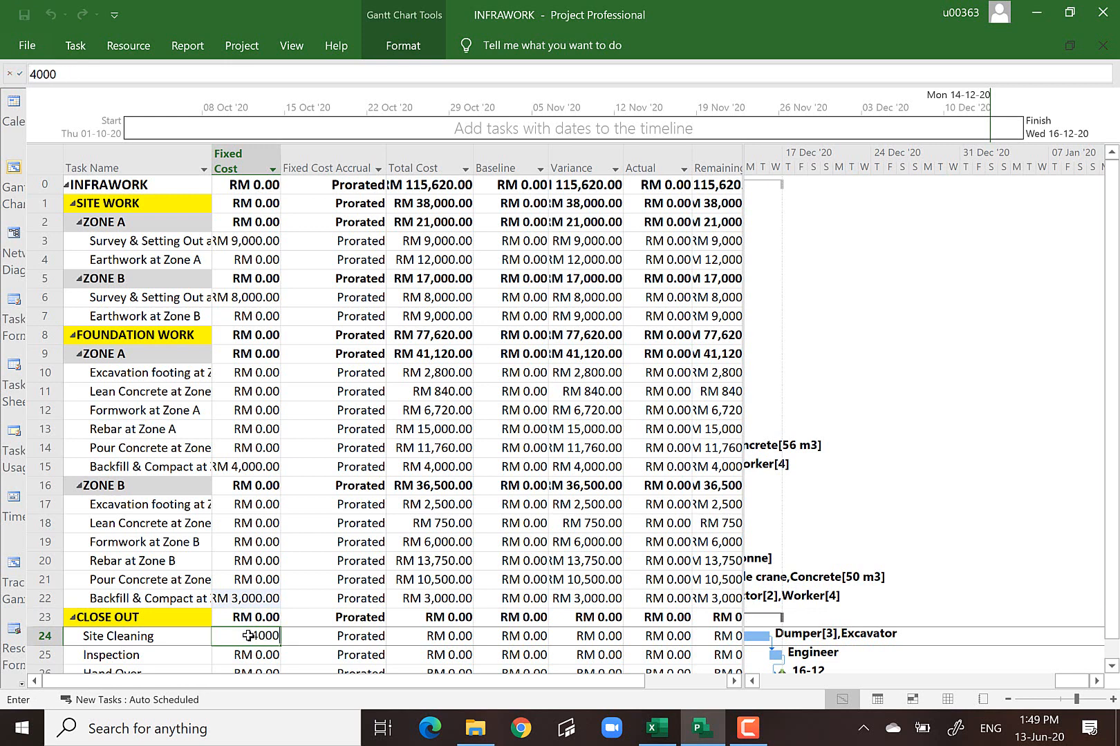
{"action": "key", "text": "Return"}
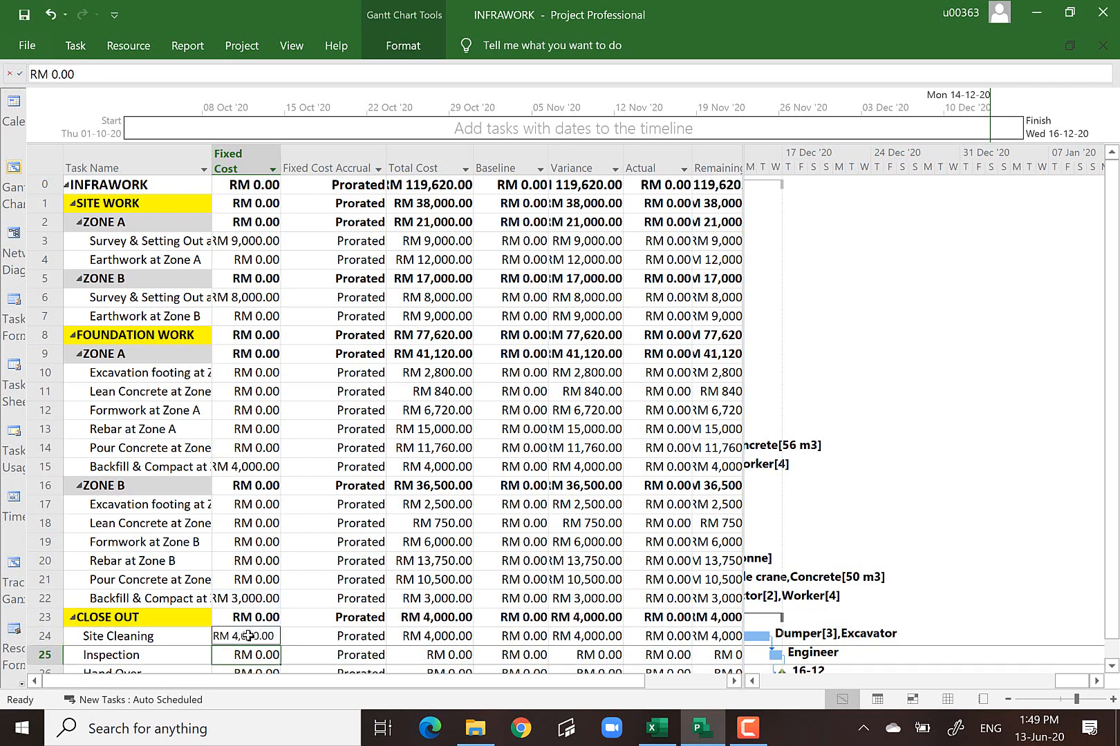
{"action": "left_click", "coordinate": [651, 739]}
{"action": "left_click", "coordinate": [702, 729]}
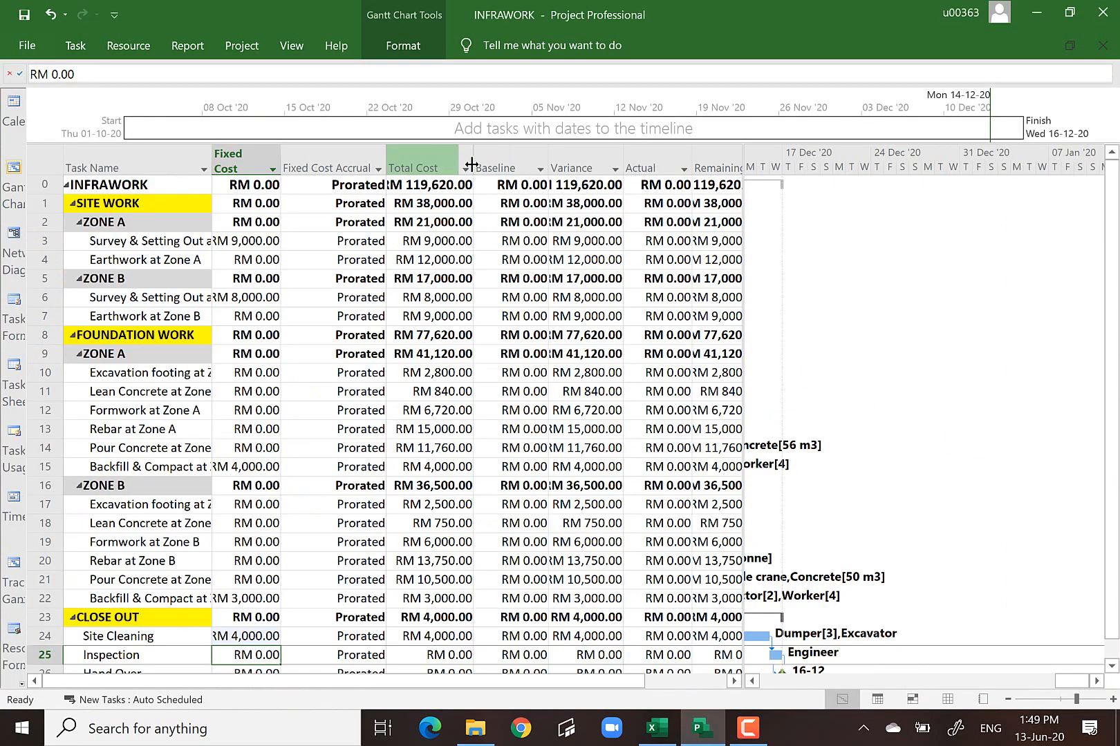
- Widen the Total Cost column slightly and switch the task table back to Entry
{"action": "left_click_drag", "start_coordinate": [475, 160], "coordinate": [485, 156]}
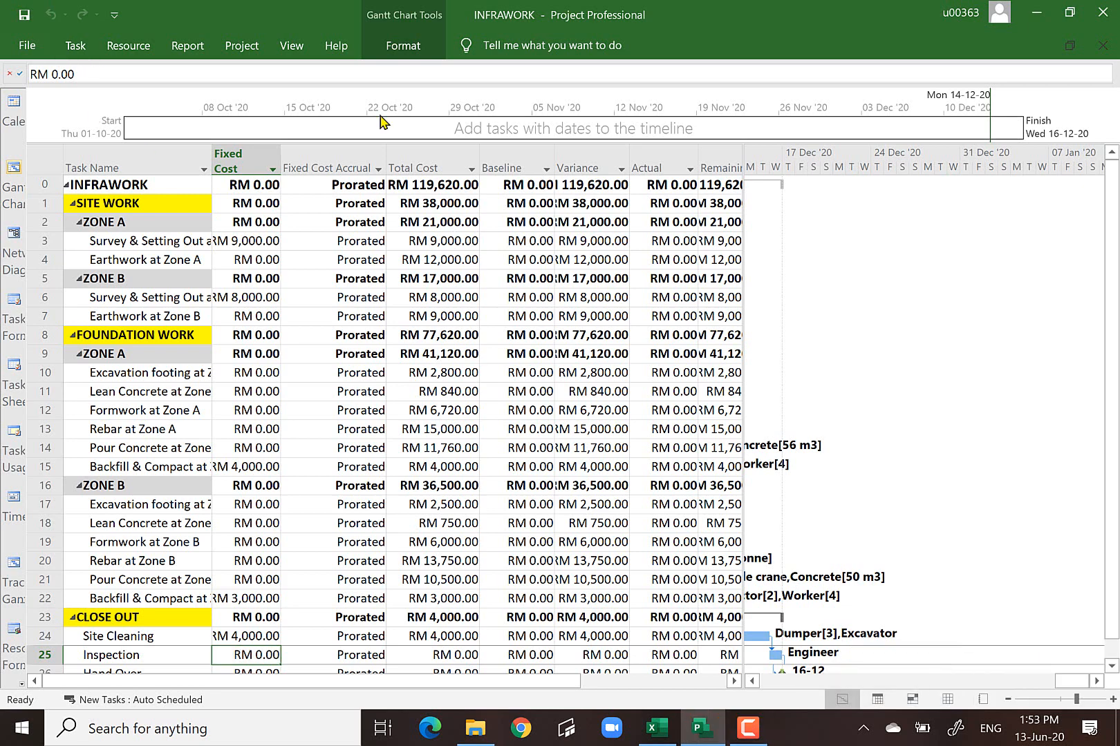
{"action": "left_click", "coordinate": [453, 155]}
{"action": "left_click", "coordinate": [42, 160]}
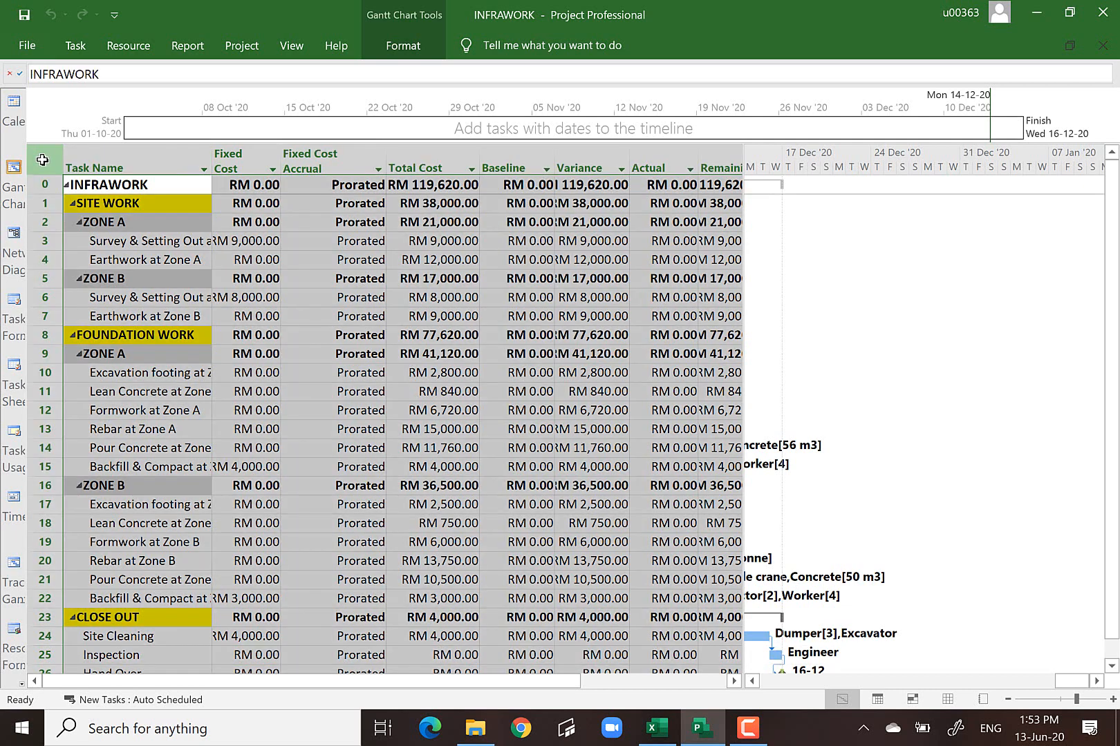
{"action": "right_click", "coordinate": [42, 160]}
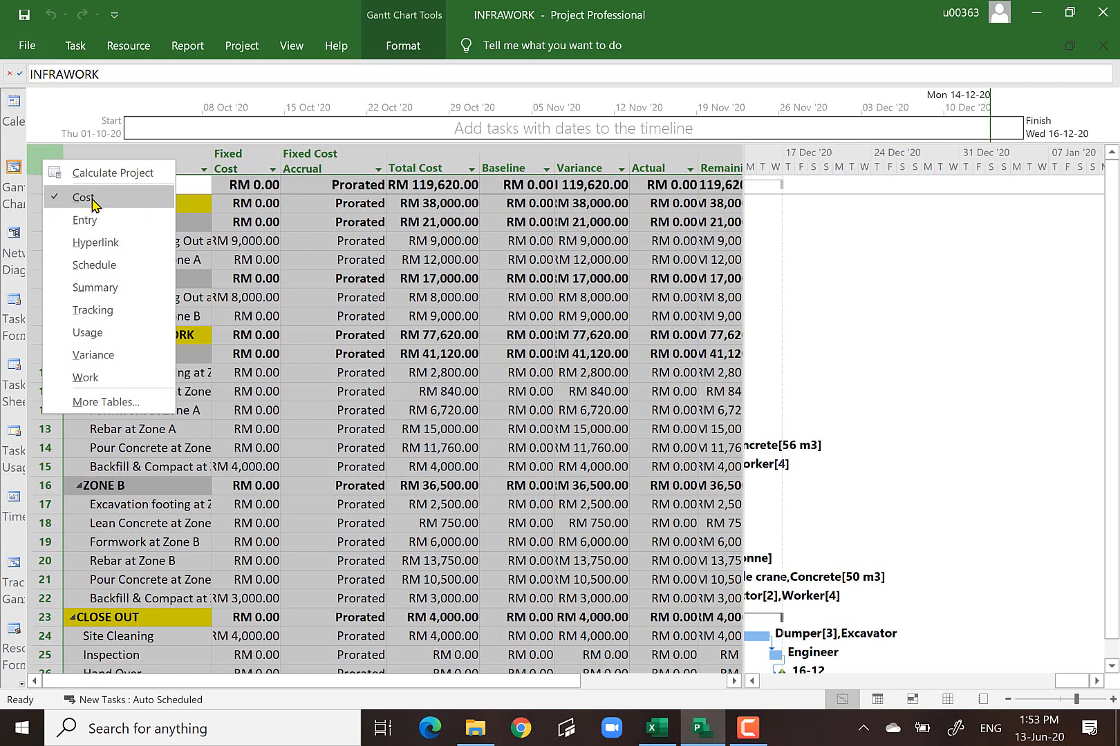
{"action": "left_click", "coordinate": [89, 221]}
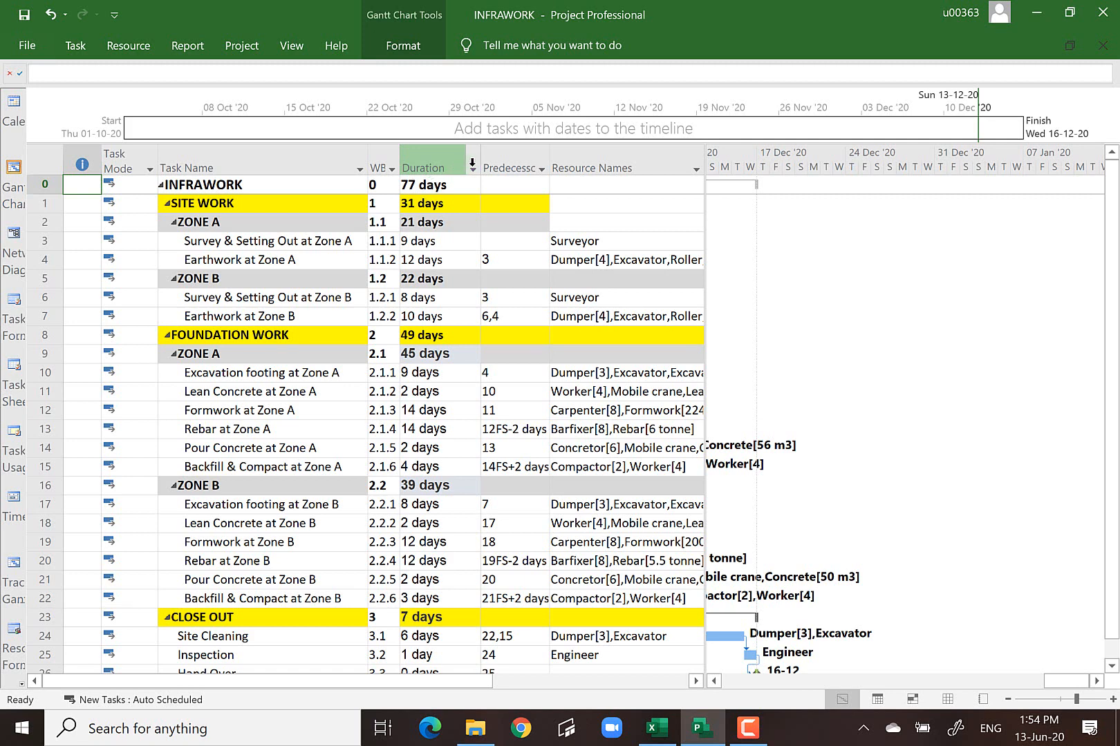
- Go through the Task Name, WBS, Duration, Predecessors and Resource Names columns of the Entry table
{"action": "left_click", "coordinate": [246, 163]}
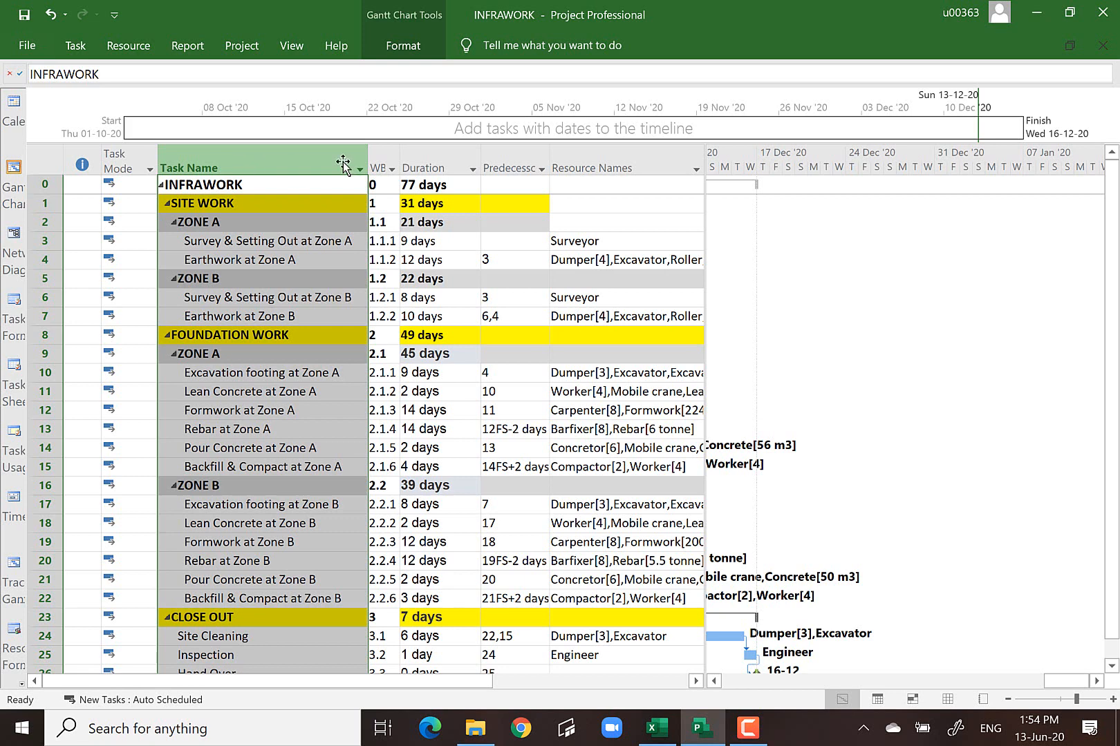
{"action": "left_click", "coordinate": [385, 158]}
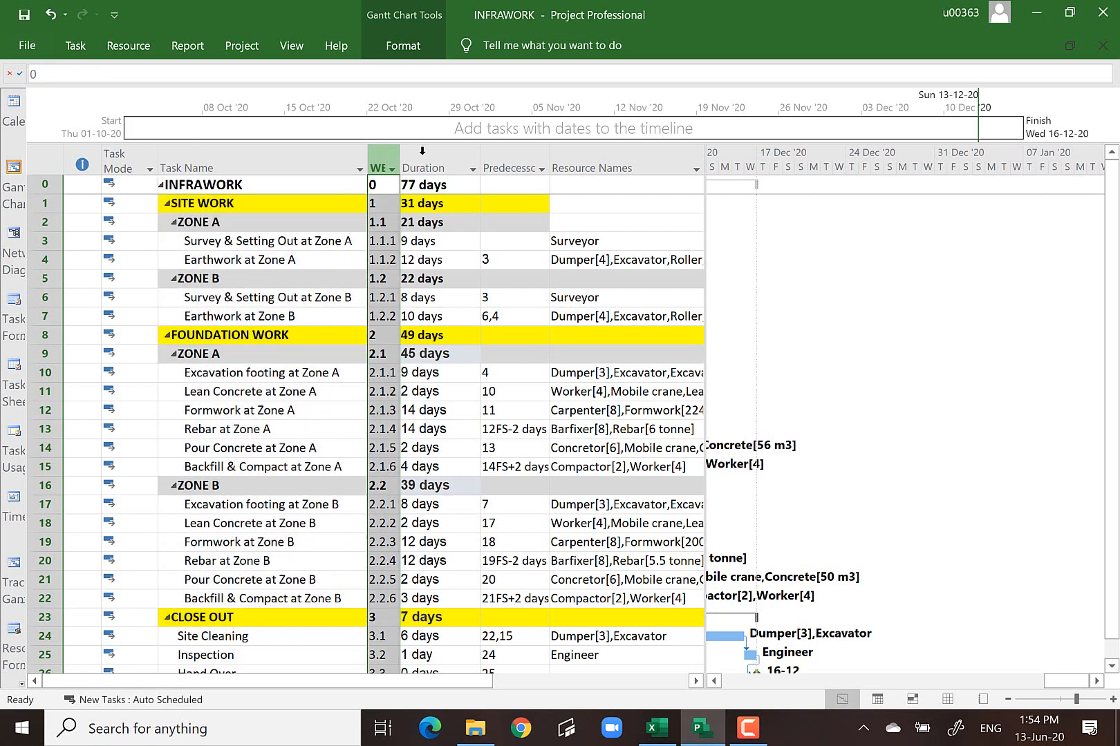
{"action": "left_click", "coordinate": [420, 157]}
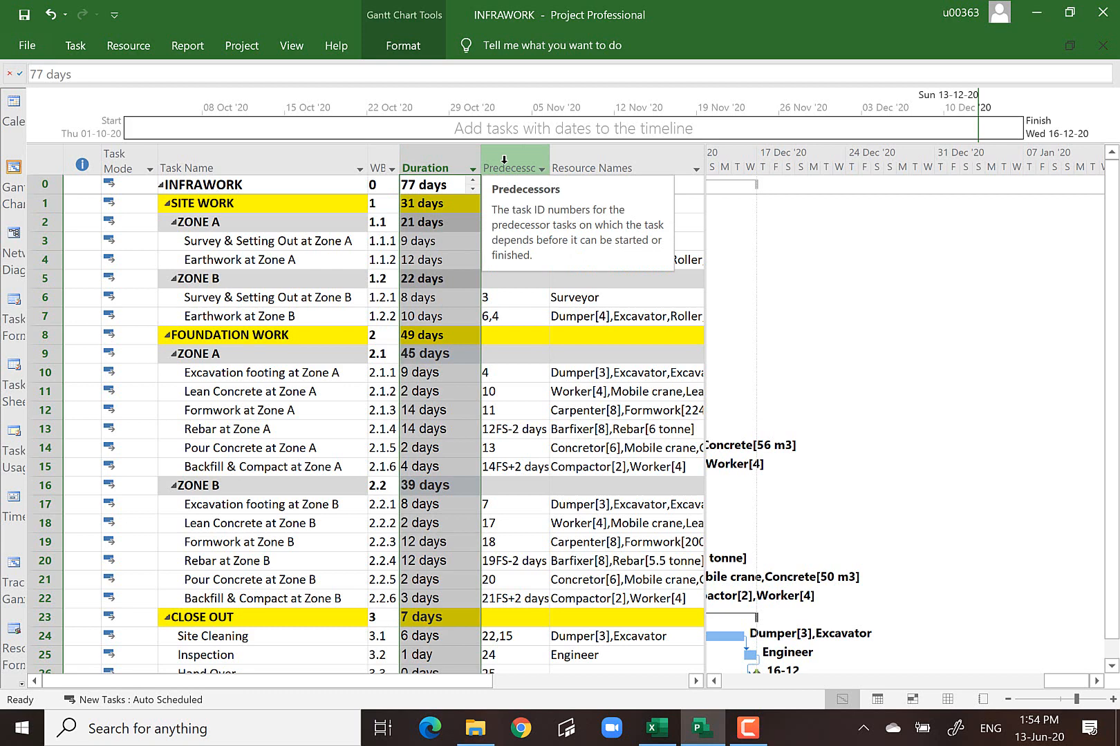
{"action": "left_click", "coordinate": [504, 159]}
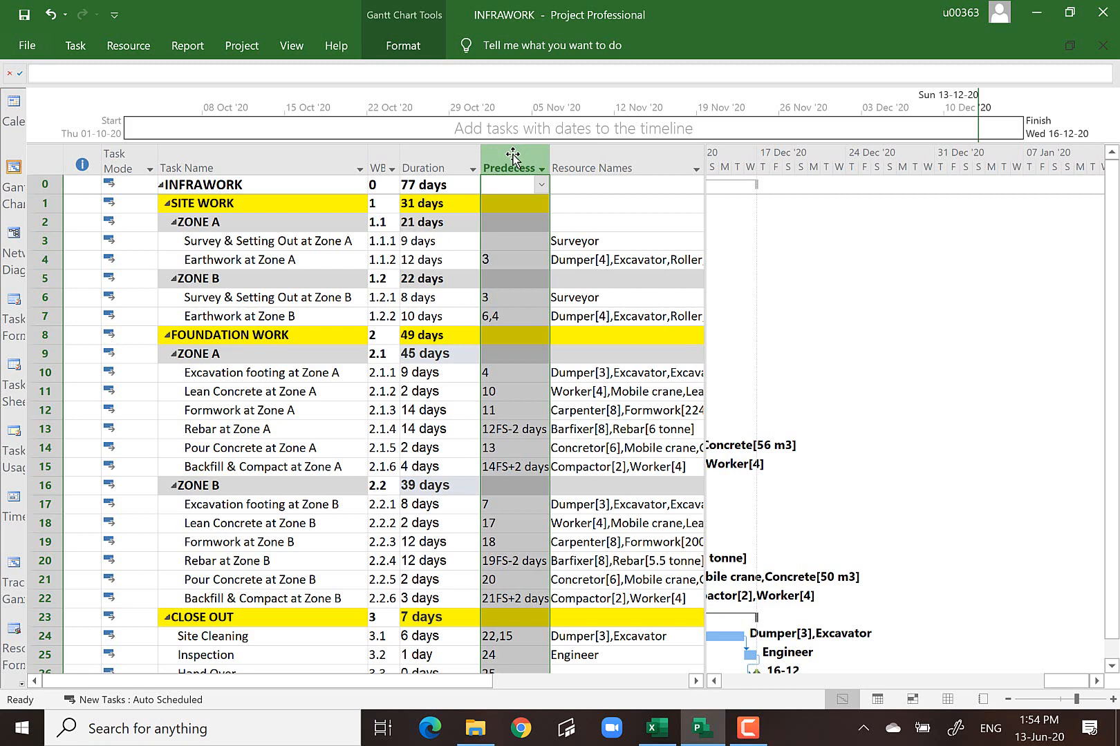
{"action": "left_click", "coordinate": [608, 164]}
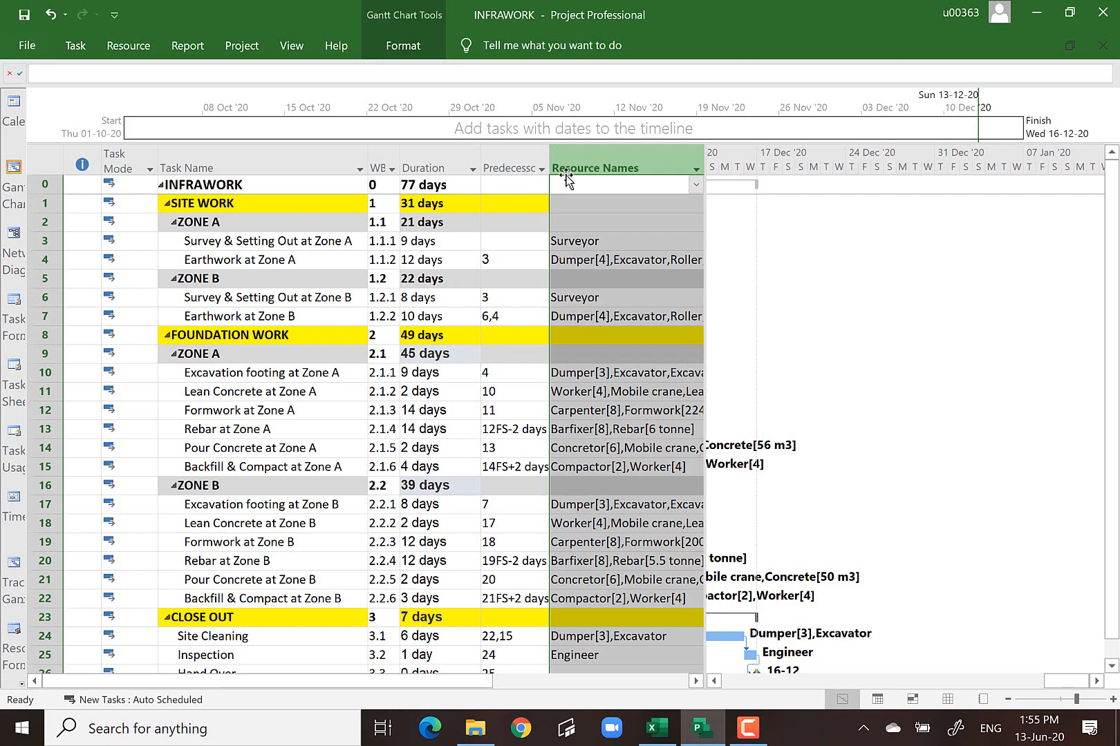
- Insert a Cost column before Duration in the Entry table and widen it to show the full amounts
{"action": "left_click", "coordinate": [417, 165]}
{"action": "right_click", "coordinate": [414, 163]}
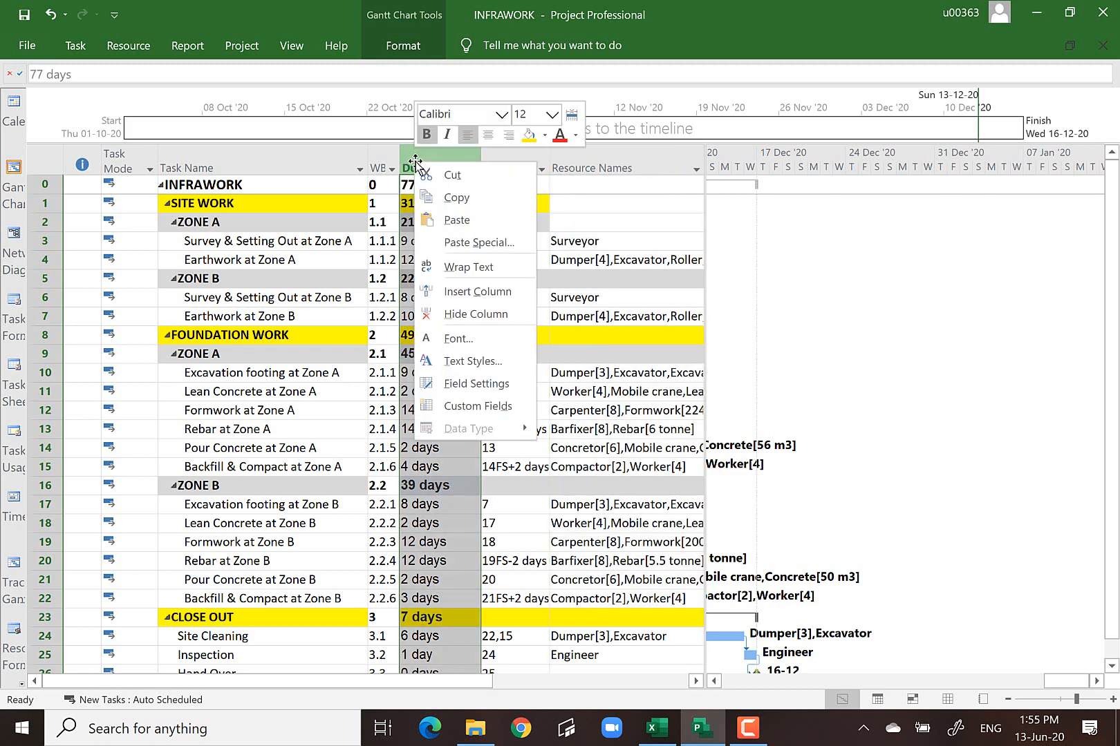
{"action": "left_click", "coordinate": [474, 291]}
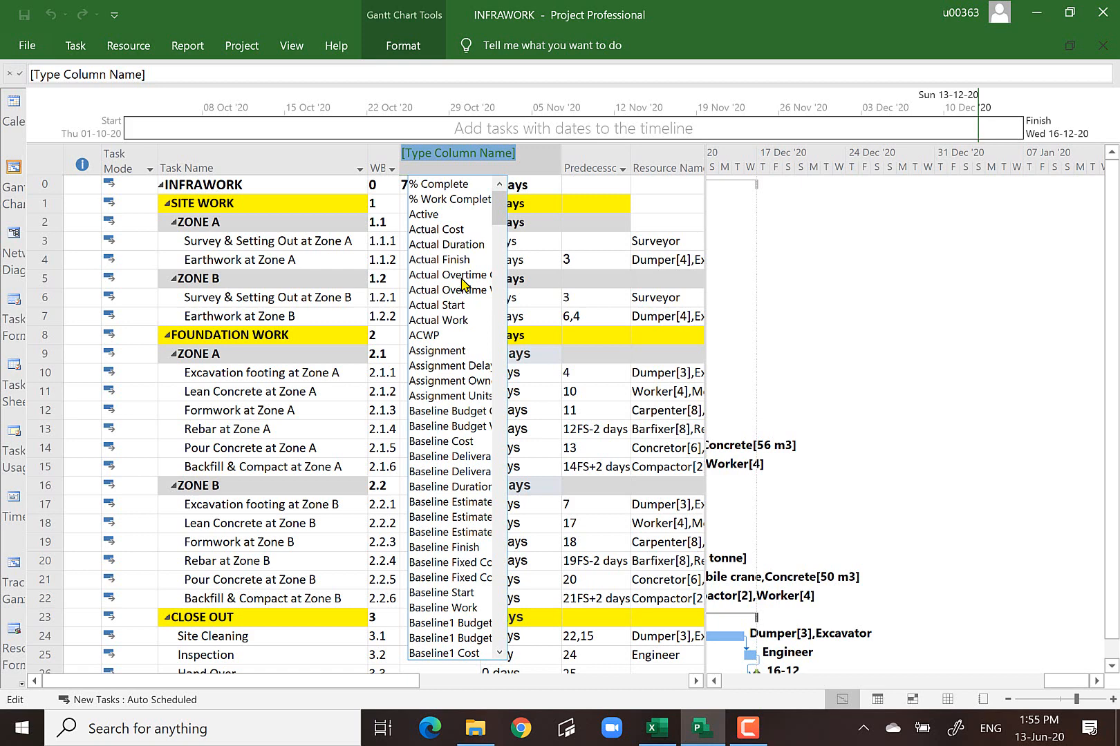
{"action": "type", "text": "T"}
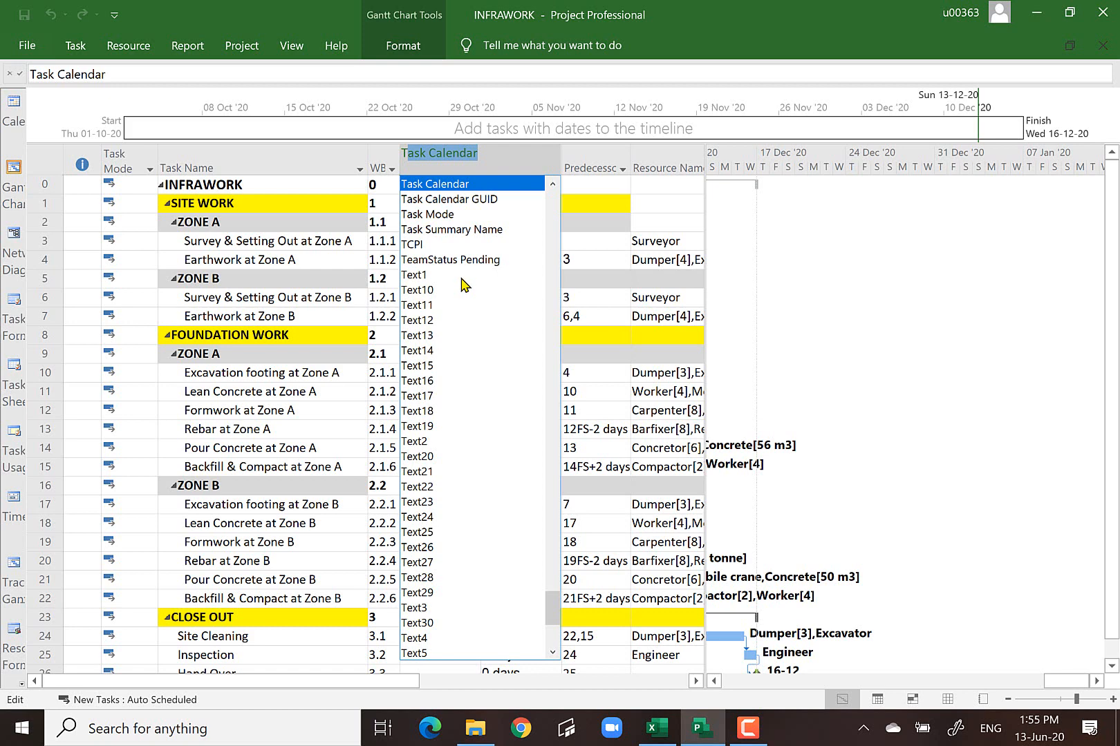
{"action": "type", "text": "O"}
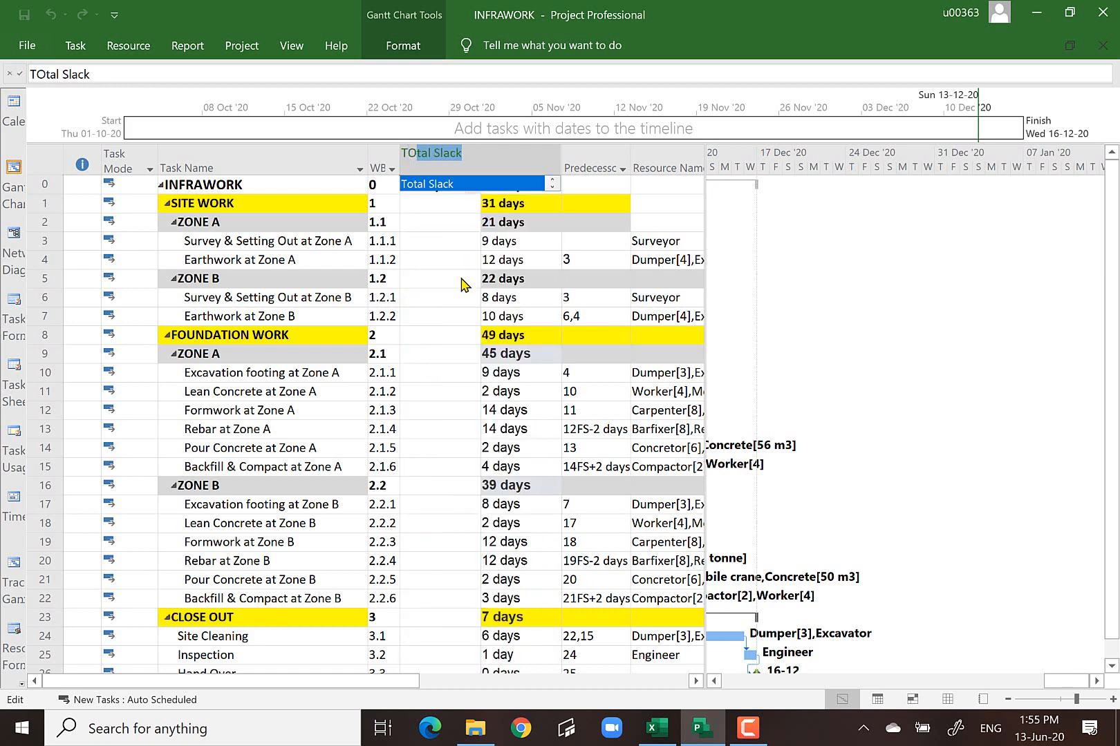
{"action": "key", "text": "BackSpace"}
{"action": "key", "text": "BackSpace"}
{"action": "key", "text": "BackSpace"}
{"action": "type", "text": "C"}
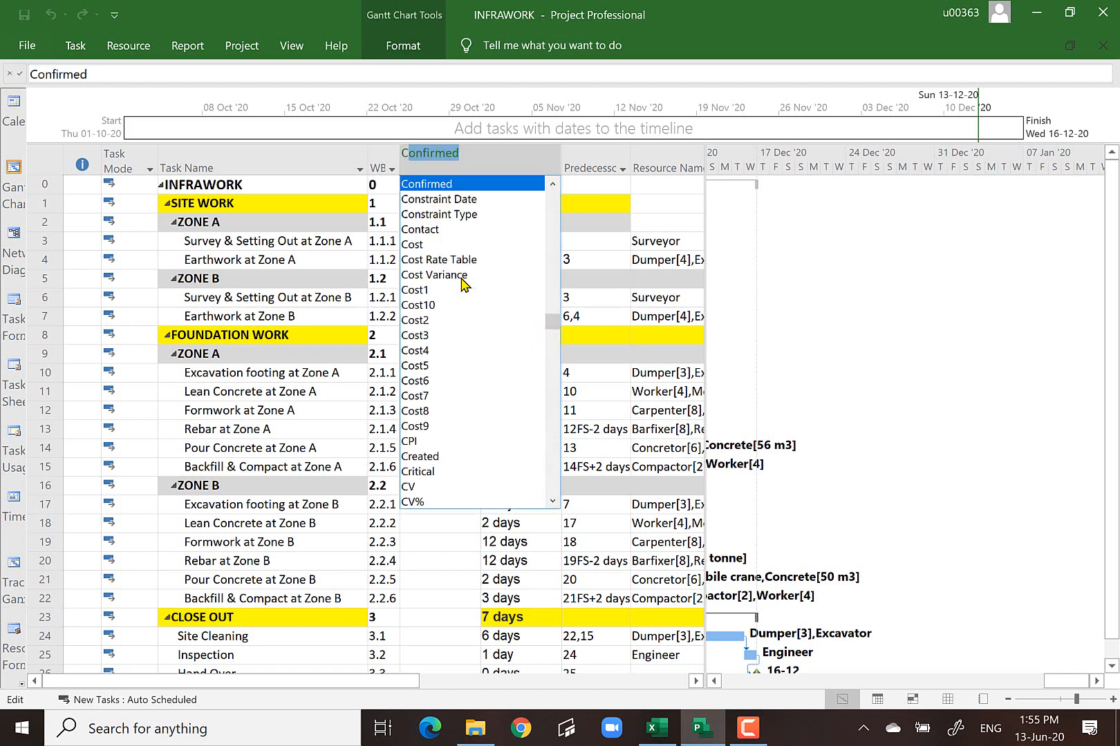
{"action": "type", "text": "O"}
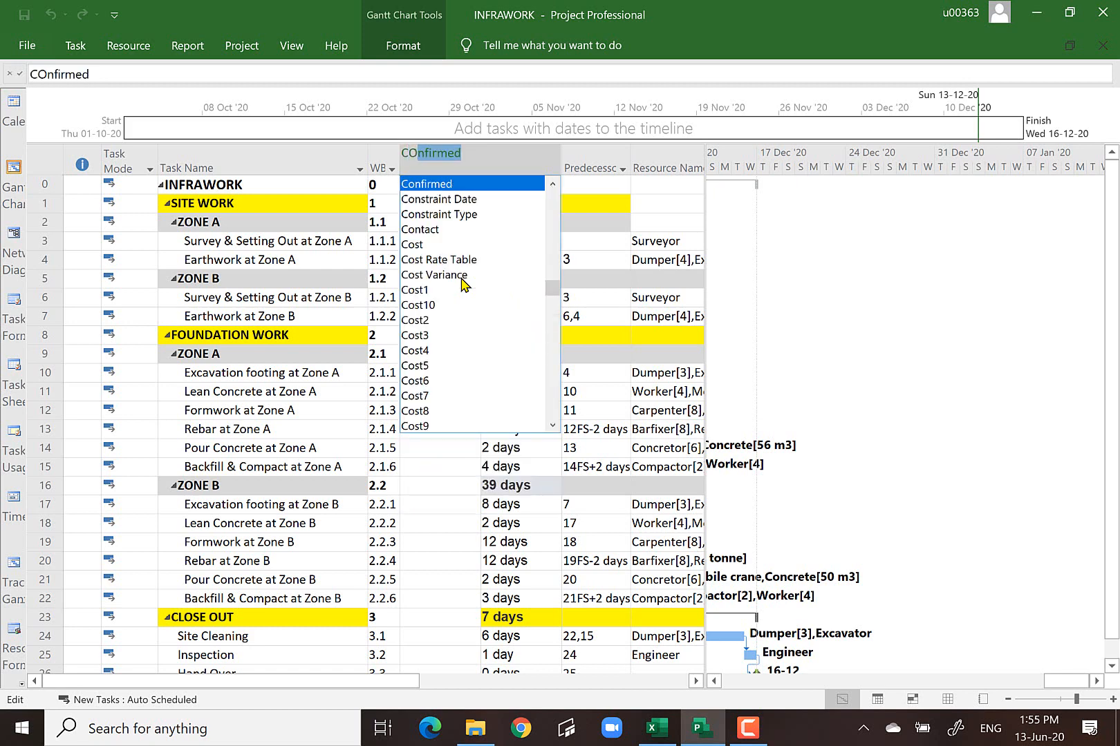
{"action": "left_click", "coordinate": [424, 243]}
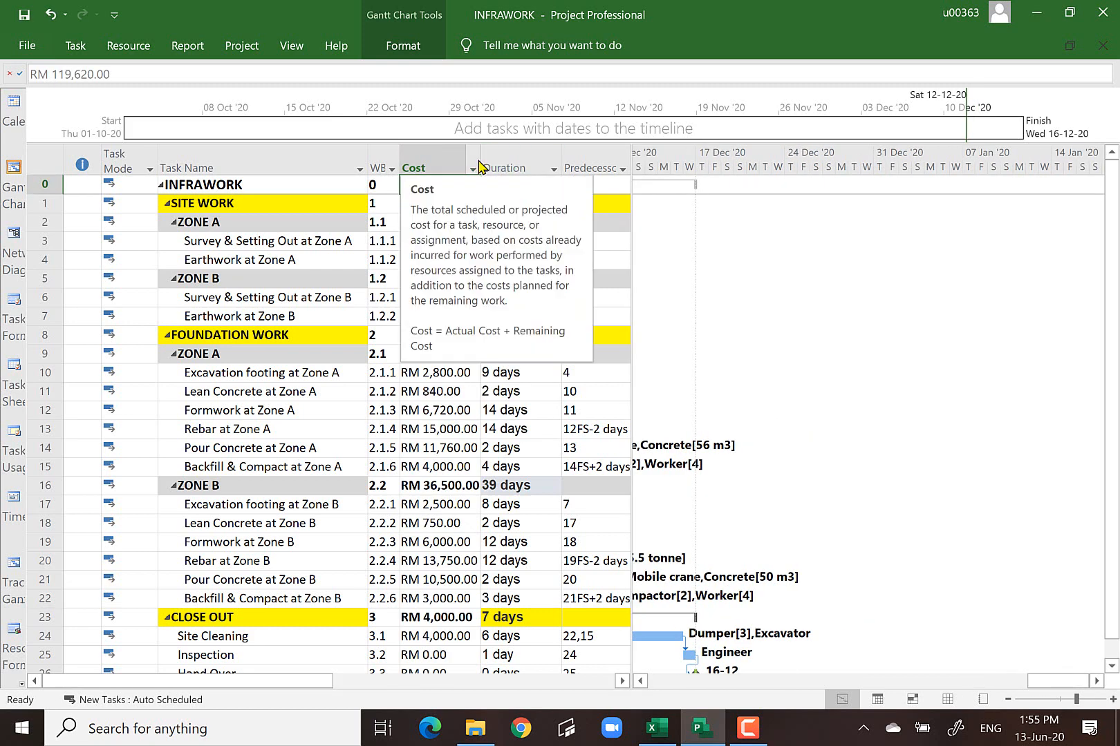
{"action": "left_click_drag", "start_coordinate": [484, 155], "coordinate": [509, 161]}
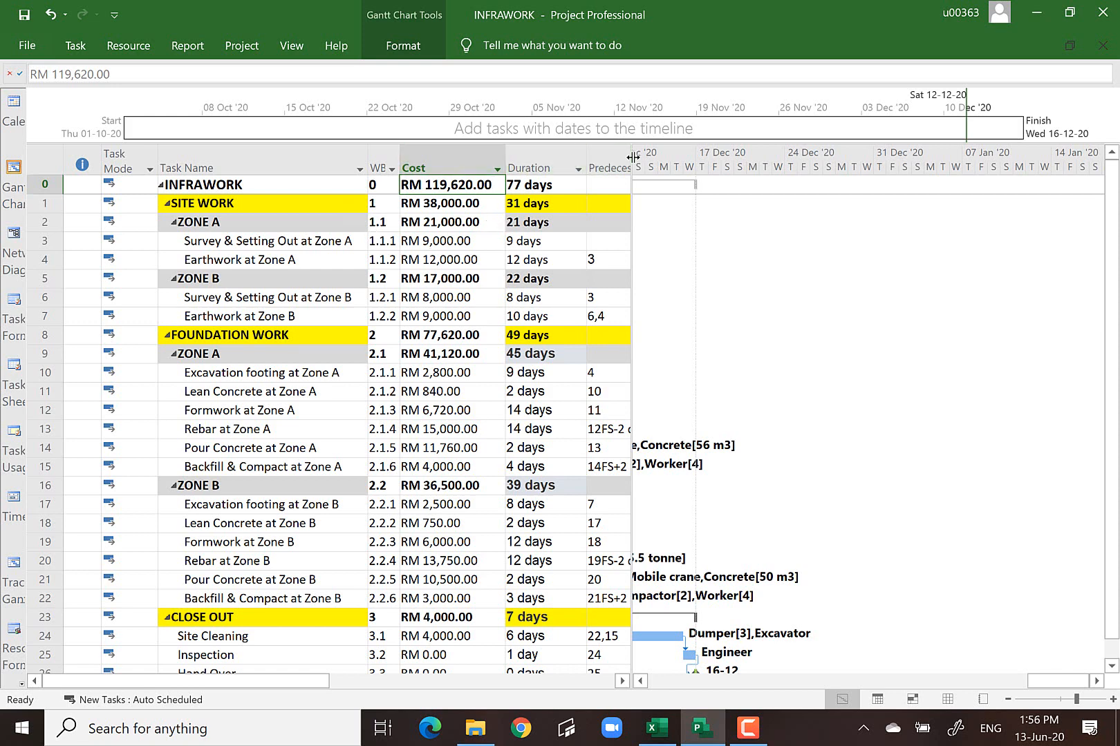
- Examine the Gantt chart from the project start to the finish, including the task bars, links and resource labels
{"action": "left_click", "coordinate": [670, 687]}
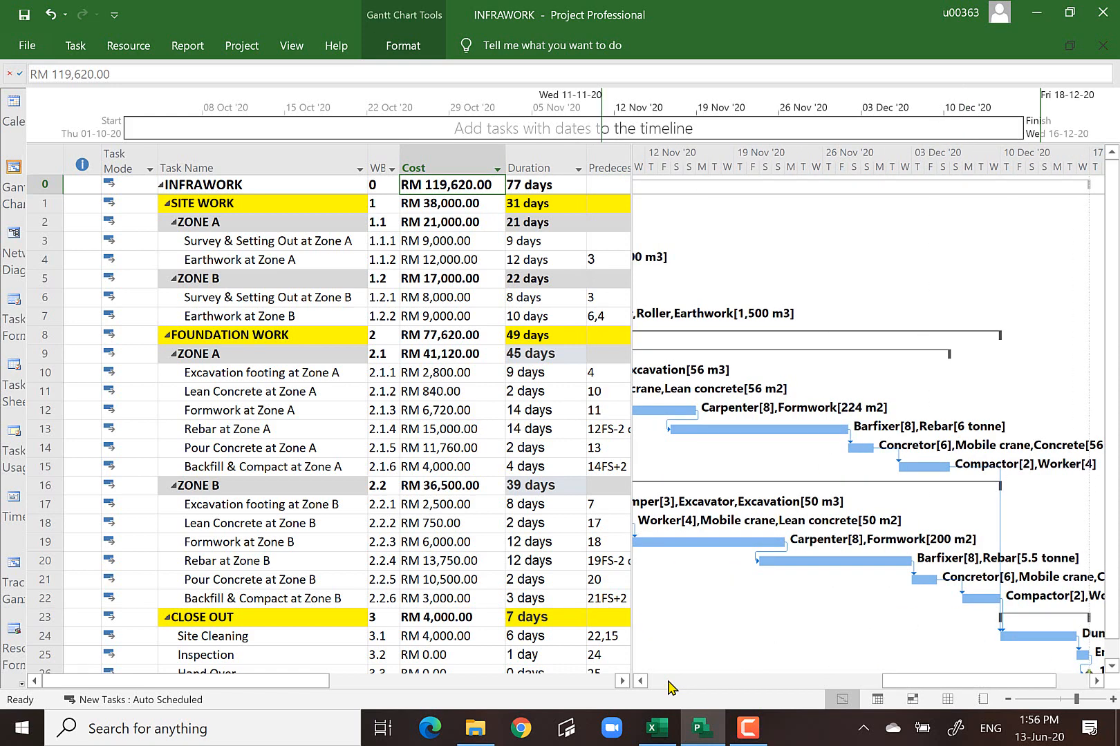
{"action": "left_click", "coordinate": [669, 686]}
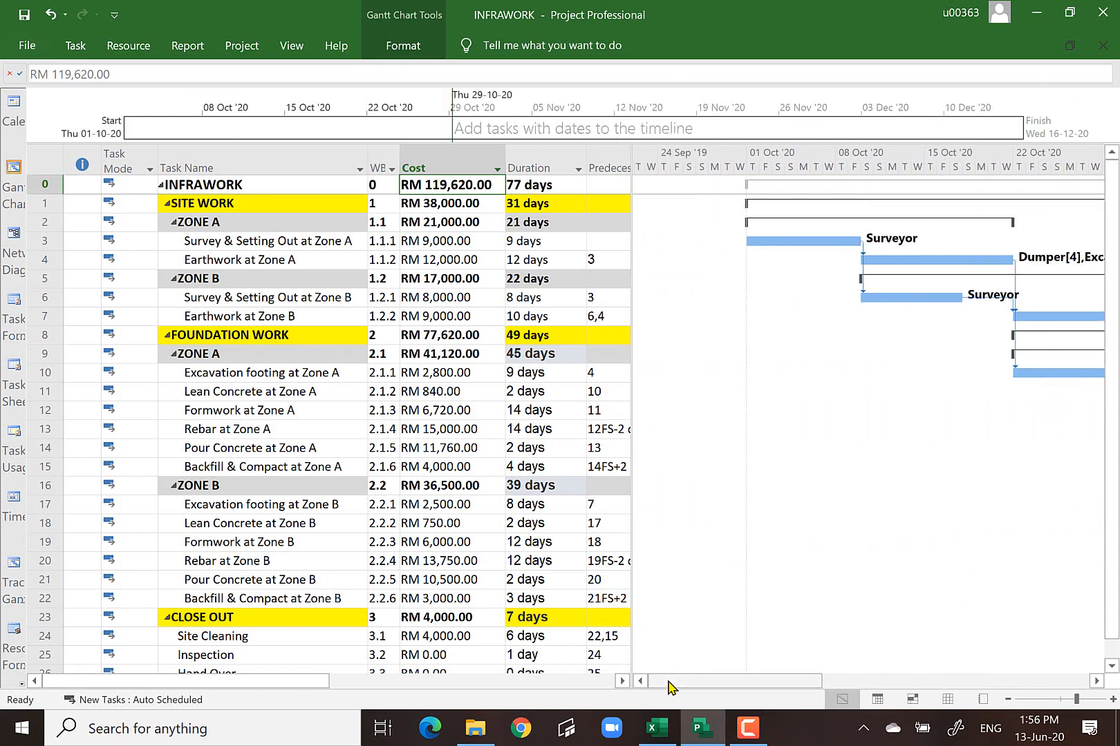
{"action": "left_click", "coordinate": [1096, 683]}
{"action": "left_click", "coordinate": [1095, 683]}
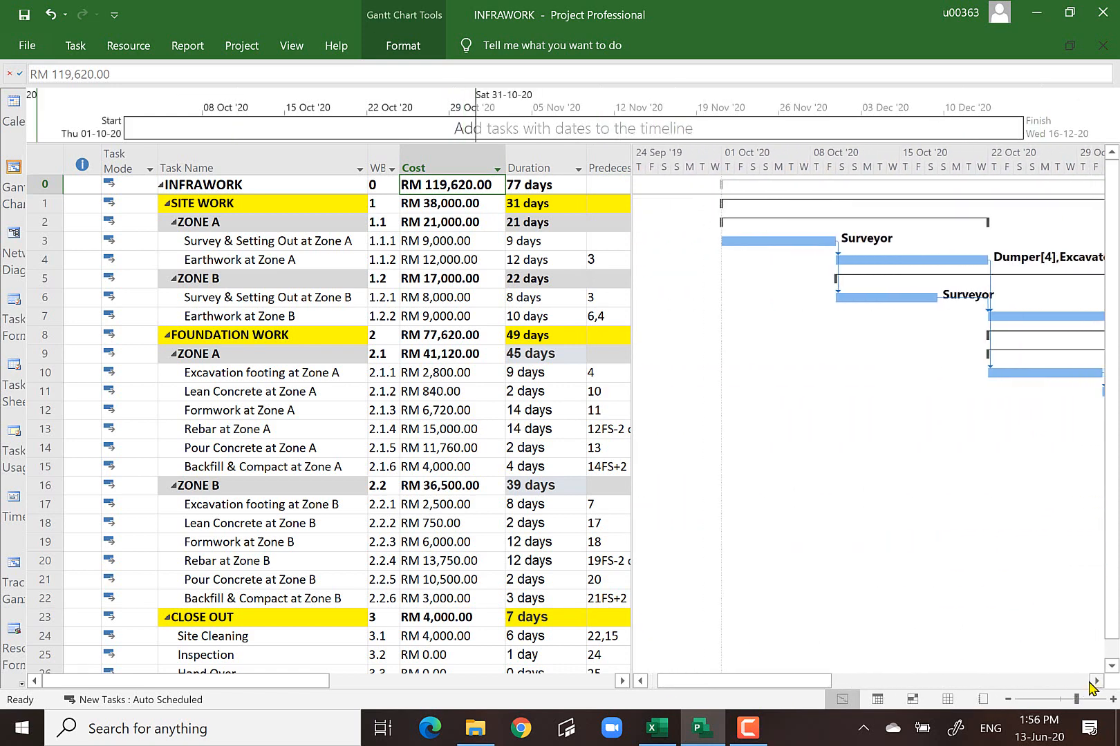
{"action": "left_click", "coordinate": [1096, 683]}
{"action": "left_click", "coordinate": [1088, 683]}
{"action": "left_click", "coordinate": [1088, 683]}
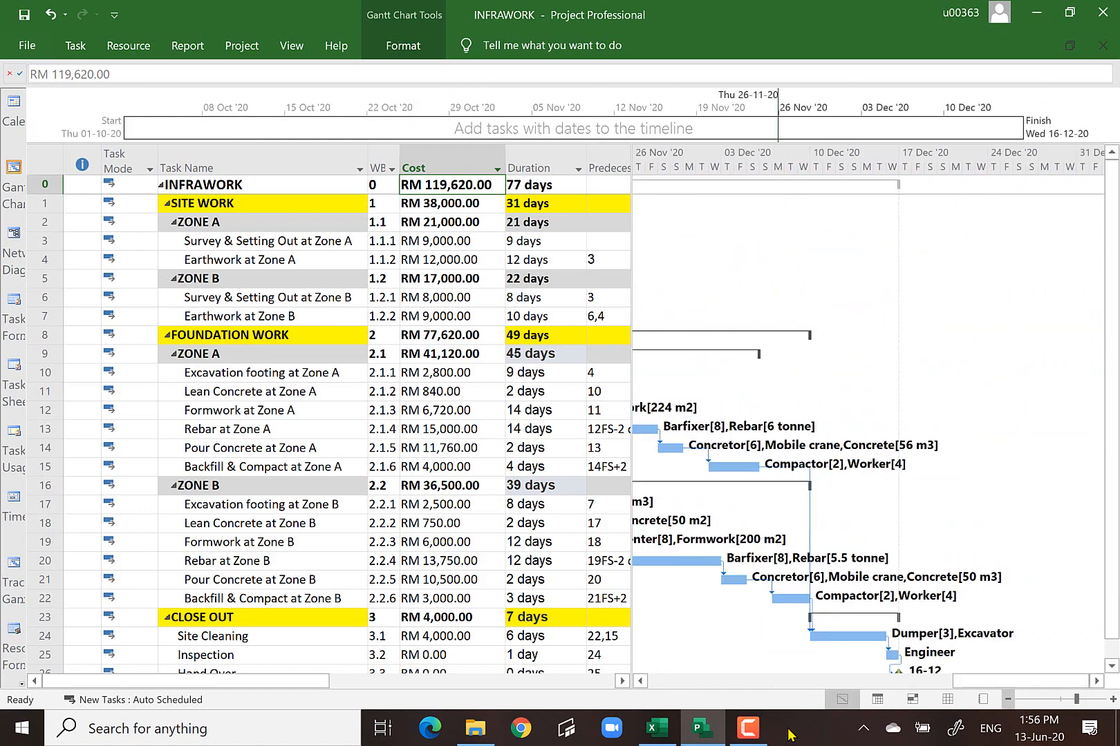
{"action": "left_click", "coordinate": [641, 682]}
{"action": "left_click", "coordinate": [640, 682]}
{"action": "left_click", "coordinate": [641, 682]}
{"action": "left_click", "coordinate": [641, 682]}
{"action": "left_click", "coordinate": [641, 683]}
{"action": "left_click", "coordinate": [641, 683]}
{"action": "left_click", "coordinate": [641, 682]}
{"action": "left_click", "coordinate": [641, 683]}
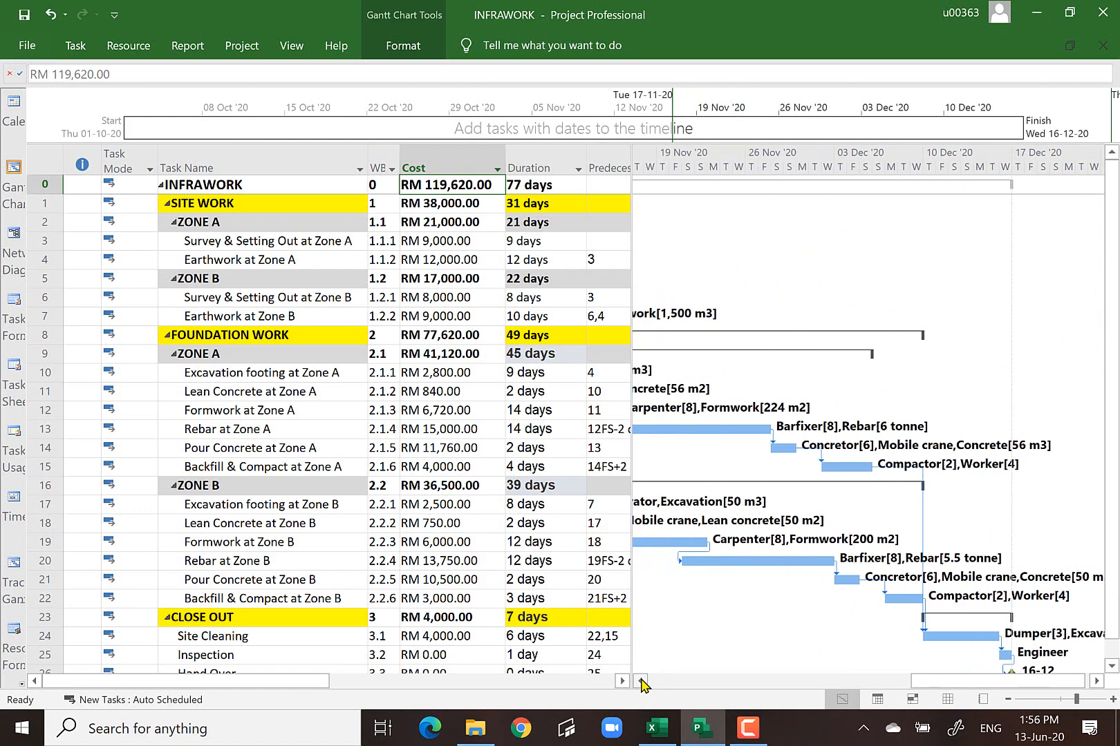
{"action": "left_click", "coordinate": [641, 683]}
{"action": "left_click", "coordinate": [641, 683]}
{"action": "left_click", "coordinate": [640, 683]}
{"action": "left_click", "coordinate": [641, 683]}
{"action": "left_click", "coordinate": [640, 683]}
{"action": "left_click", "coordinate": [641, 683]}
{"action": "left_click", "coordinate": [641, 683]}
{"action": "left_click", "coordinate": [641, 683]}
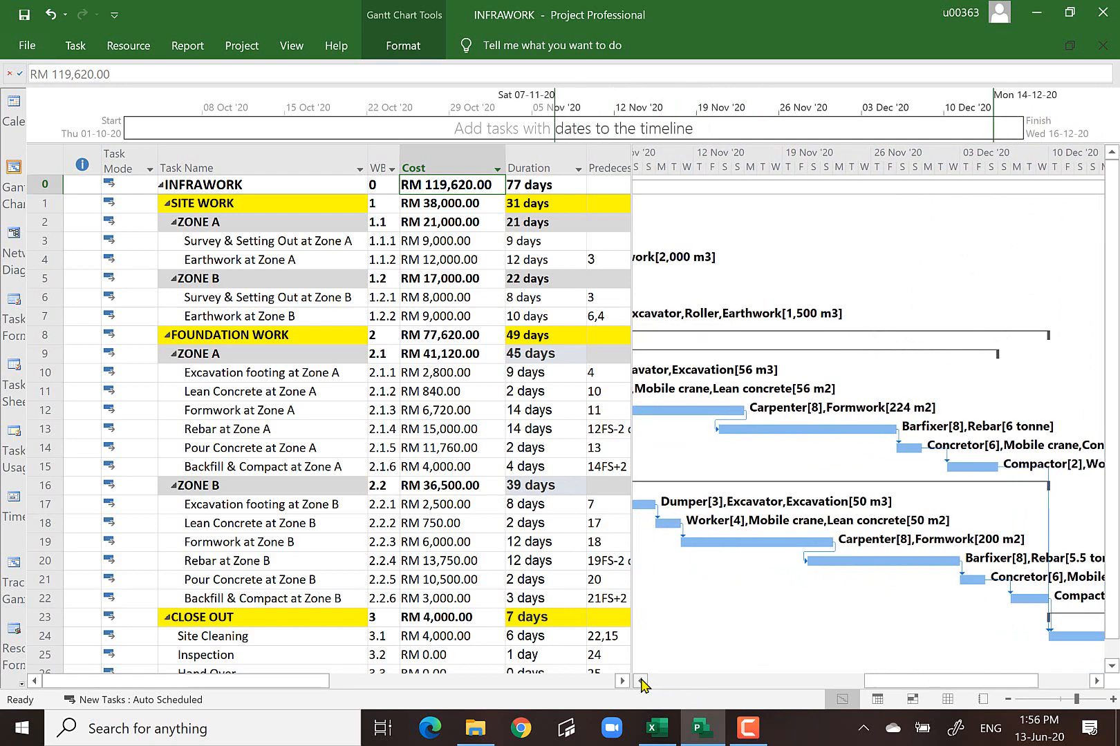
{"action": "left_click", "coordinate": [640, 683]}
{"action": "left_click", "coordinate": [641, 683]}
{"action": "left_click", "coordinate": [641, 683]}
{"action": "left_click", "coordinate": [641, 683]}
{"action": "left_click", "coordinate": [641, 683]}
{"action": "left_click", "coordinate": [641, 683]}
{"action": "left_click", "coordinate": [641, 683]}
{"action": "left_click", "coordinate": [640, 683]}
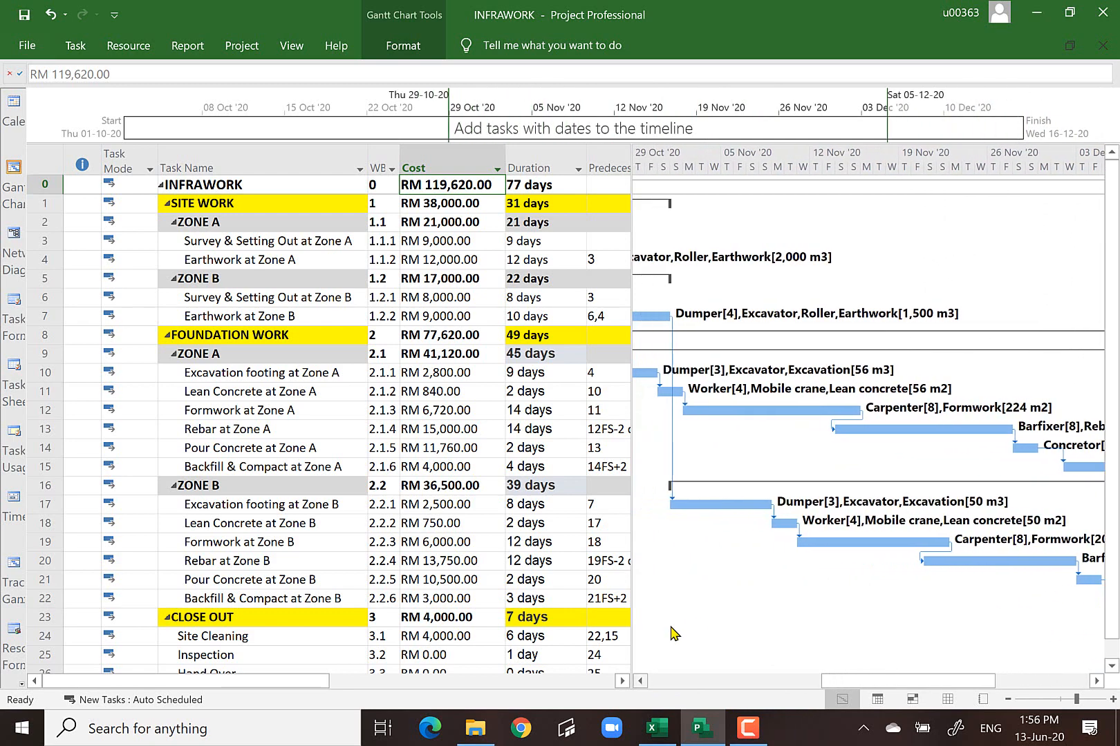
- Highlight the critical tasks in the Gantt chart
{"action": "left_click", "coordinate": [294, 47]}
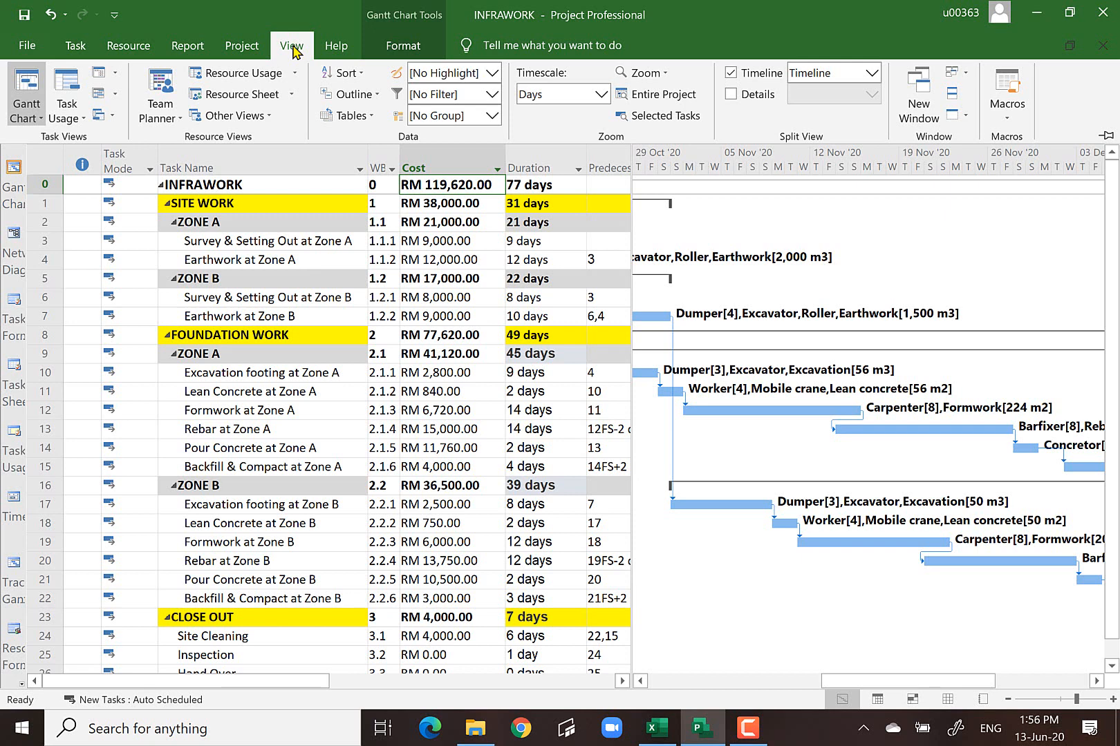
{"action": "left_click", "coordinate": [234, 46]}
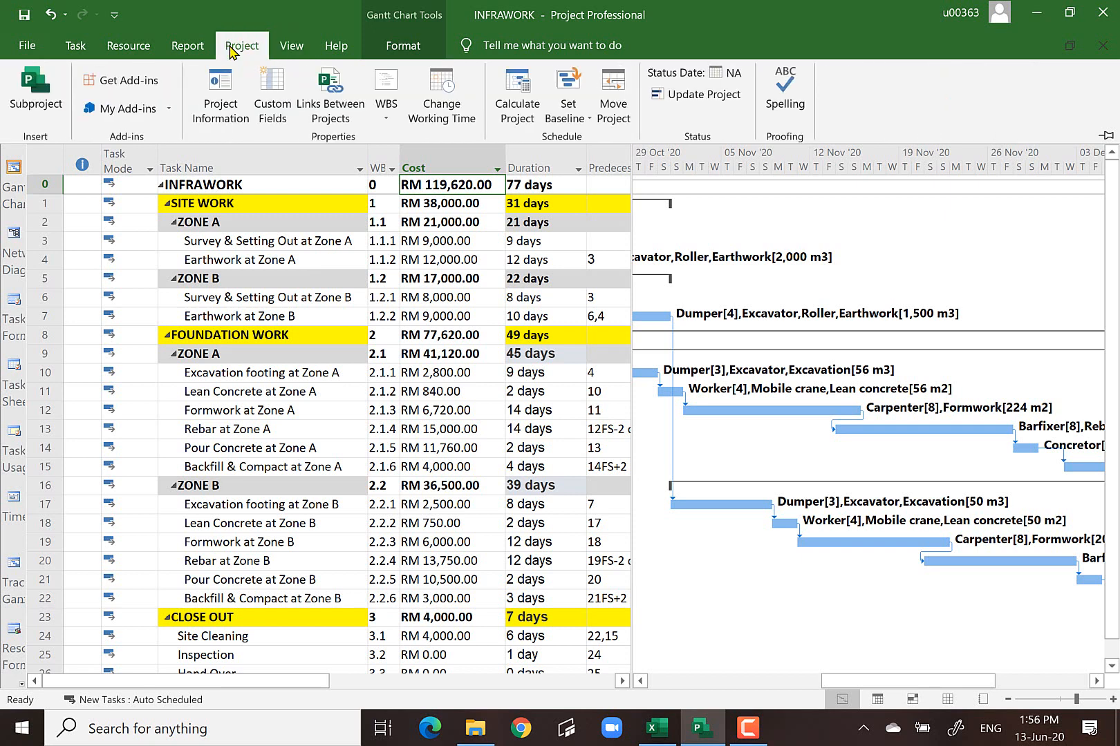
{"action": "left_click", "coordinate": [77, 50]}
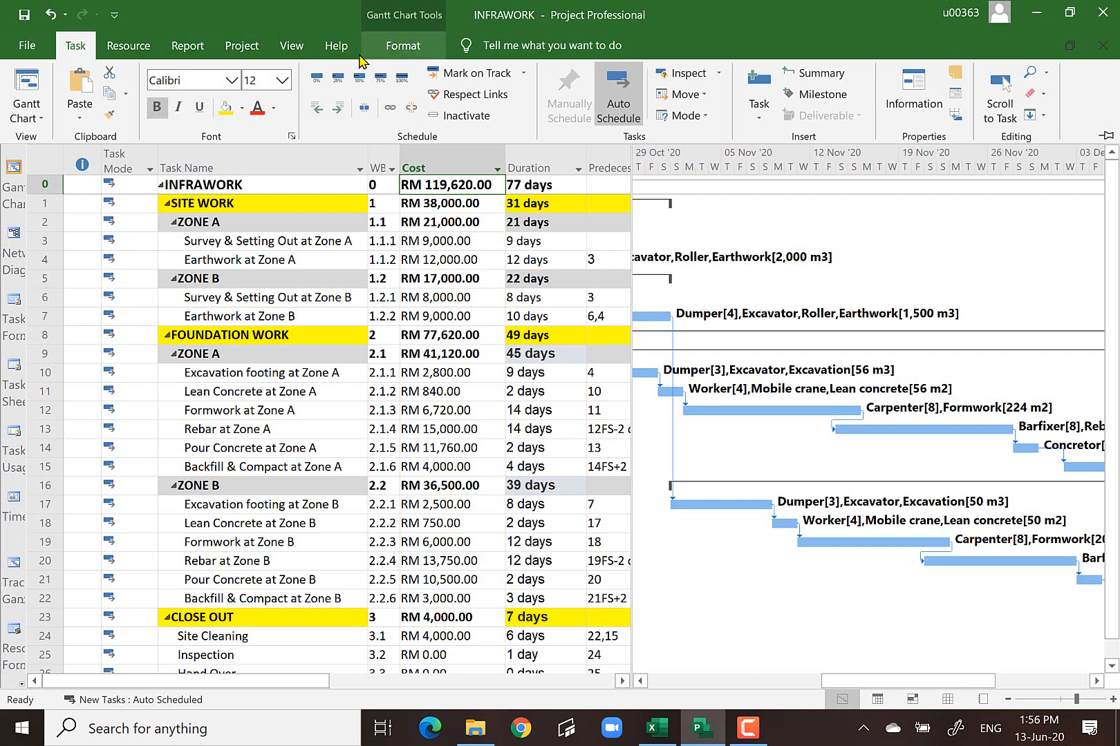
{"action": "left_click", "coordinate": [187, 48]}
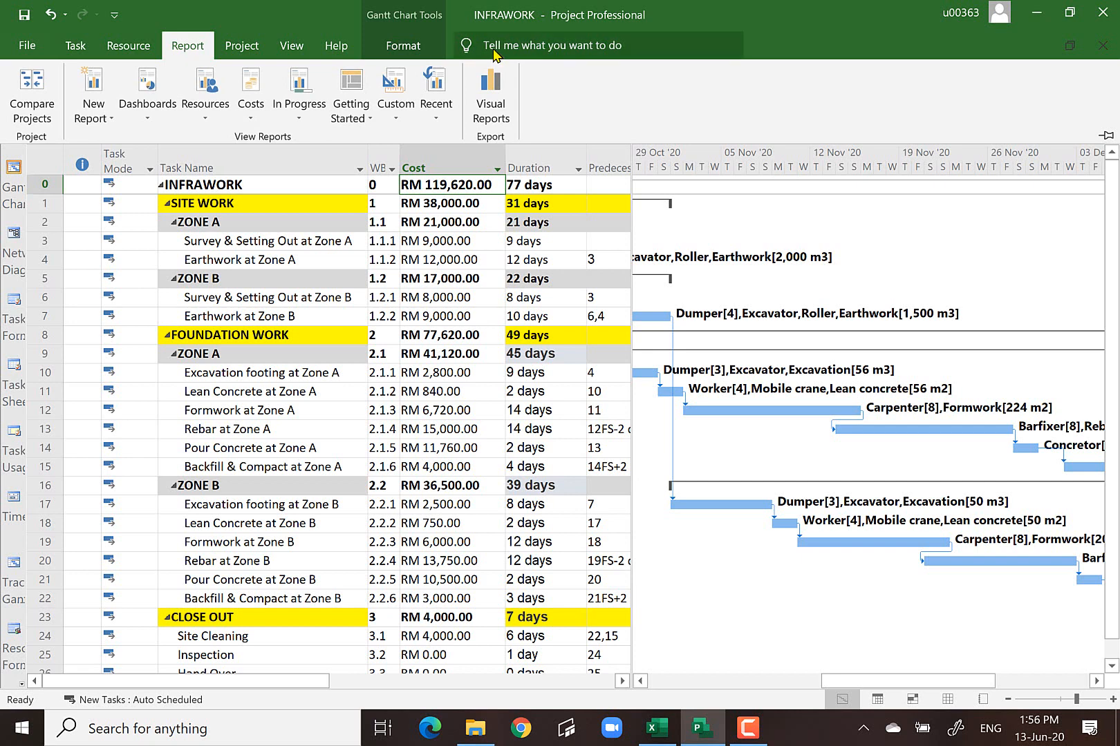
{"action": "left_click", "coordinate": [413, 48]}
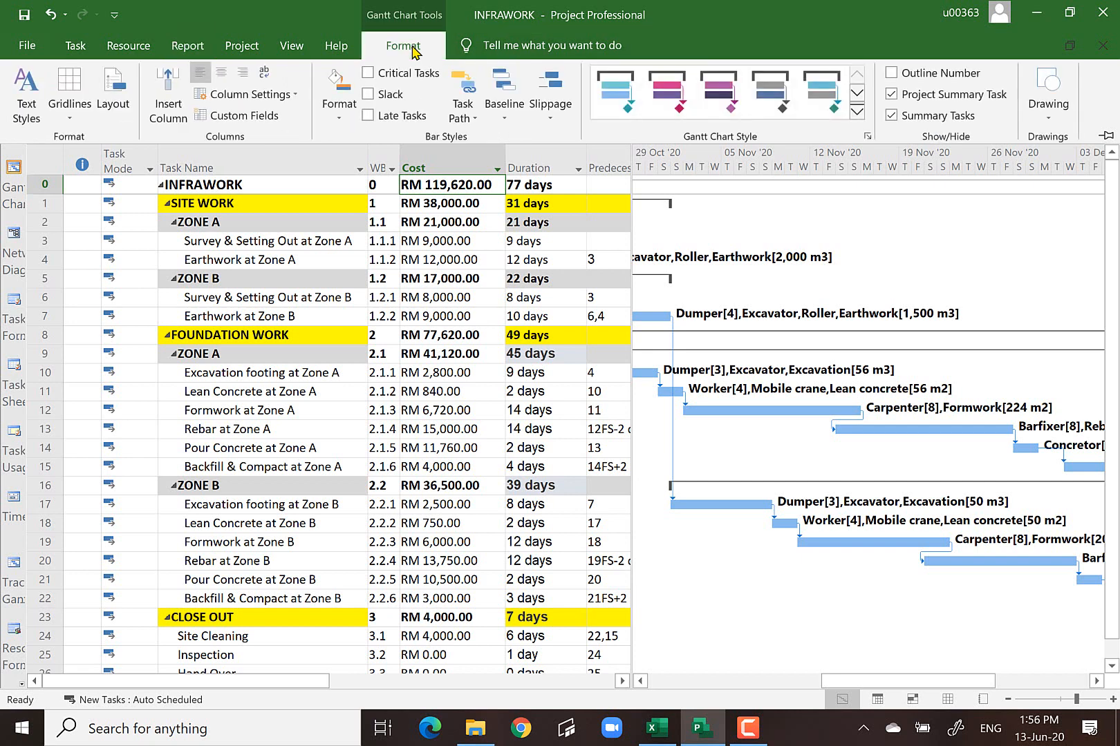
{"action": "left_click", "coordinate": [368, 74]}
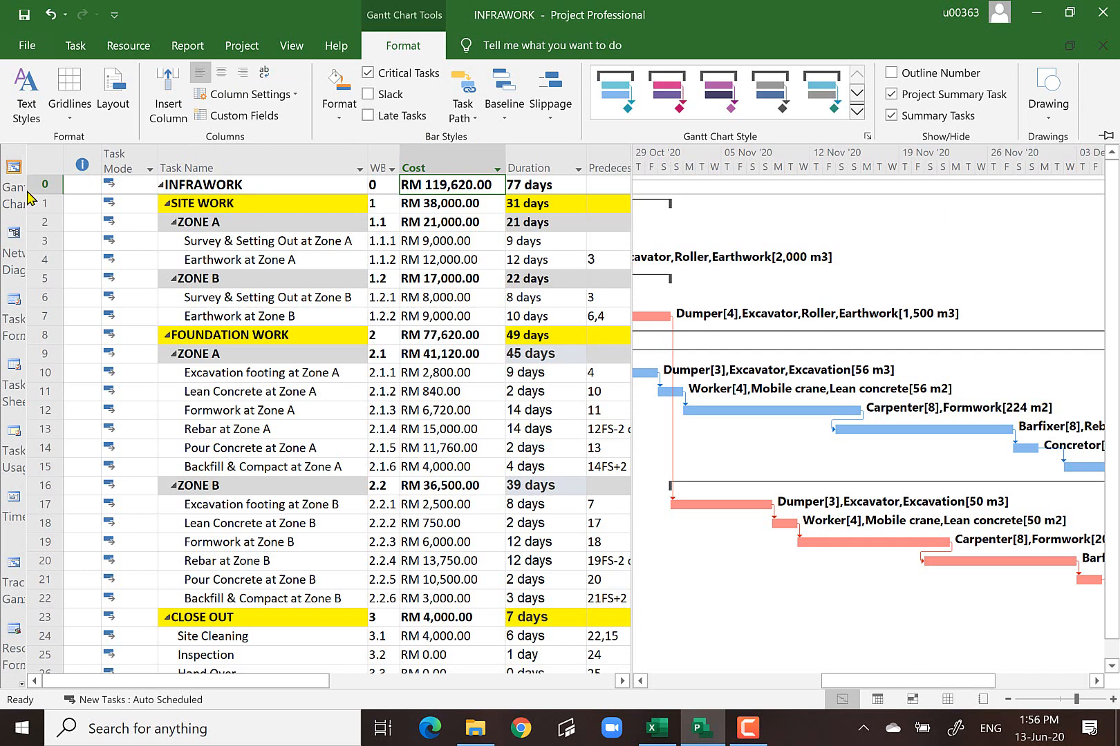
- Show the project as a Network Diagram at a reduced scale that fits more task boxes
{"action": "left_click", "coordinate": [11, 236]}
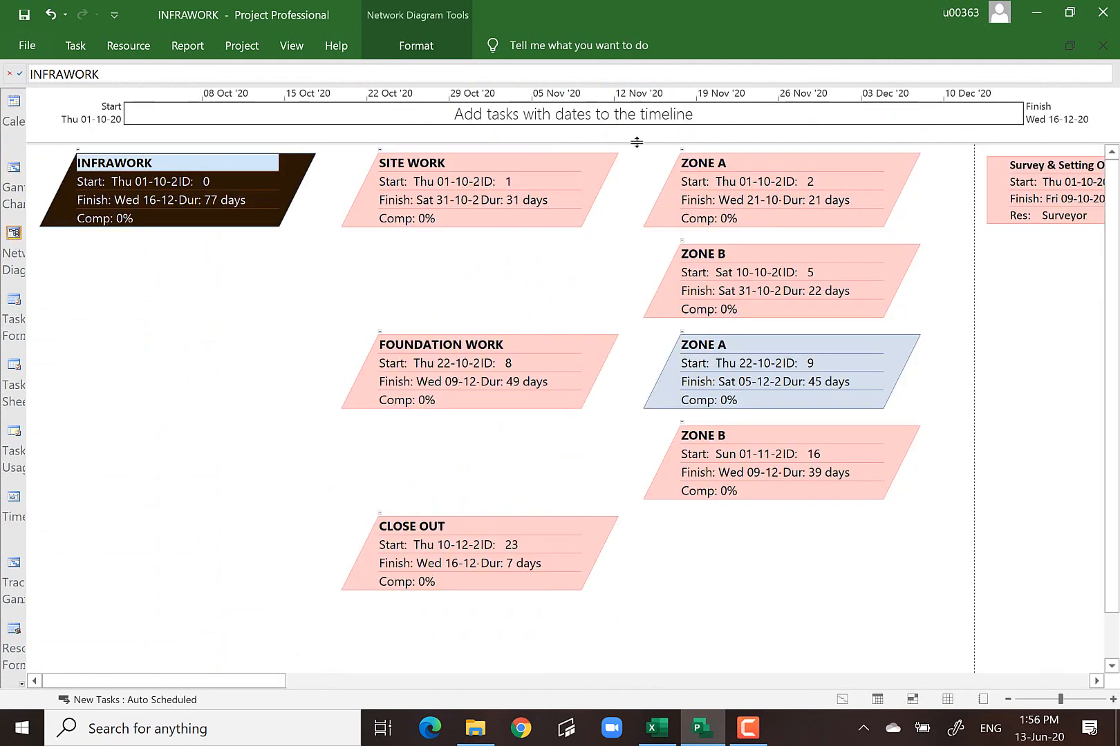
{"action": "left_click", "coordinate": [1046, 700]}
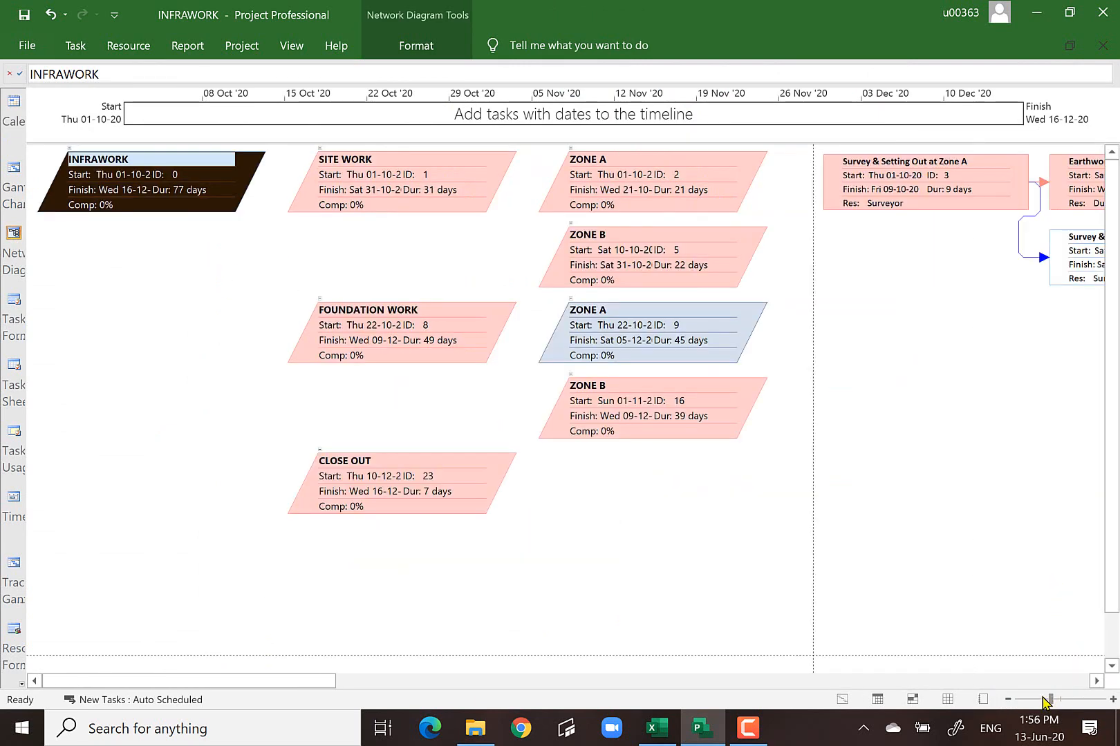
{"action": "left_click", "coordinate": [1043, 698]}
{"action": "left_click", "coordinate": [1031, 697]}
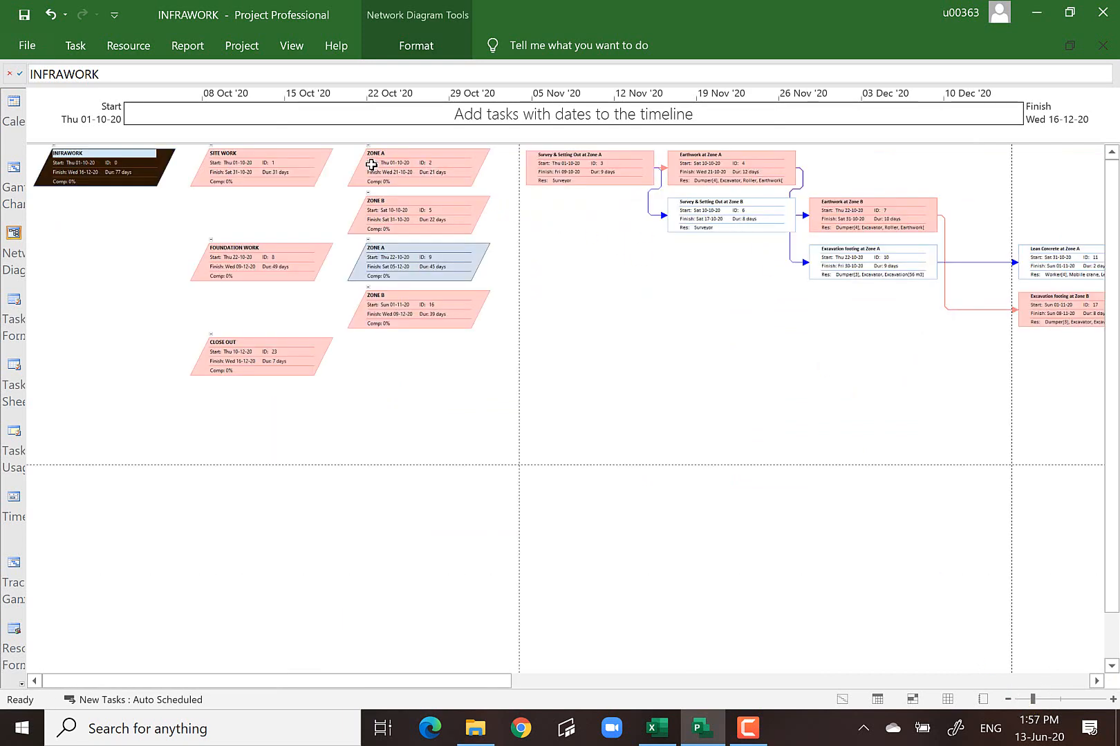
- Go through the network boxes of the summary tasks, their zones, and the Zone A survey and earthwork tasks
{"action": "left_click", "coordinate": [282, 173]}
{"action": "left_click", "coordinate": [377, 173]}
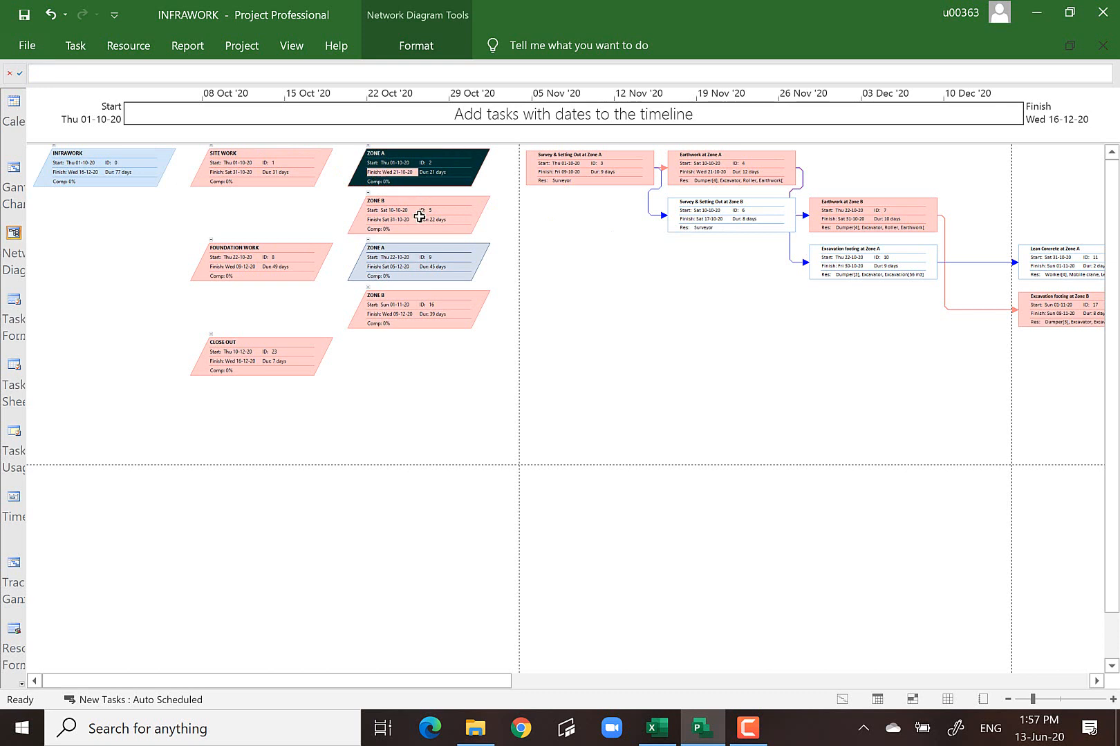
{"action": "left_click", "coordinate": [419, 217]}
{"action": "left_click", "coordinate": [430, 267]}
{"action": "left_click", "coordinate": [311, 258]}
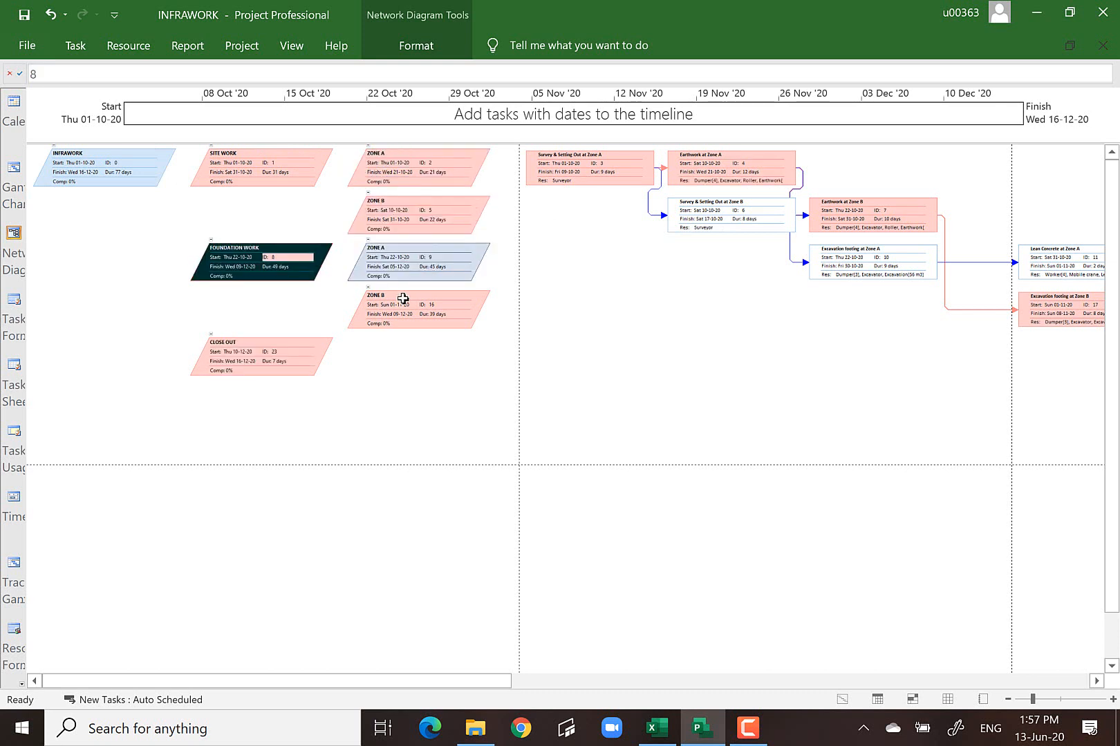
{"action": "left_click", "coordinate": [423, 322]}
{"action": "left_click", "coordinate": [289, 358]}
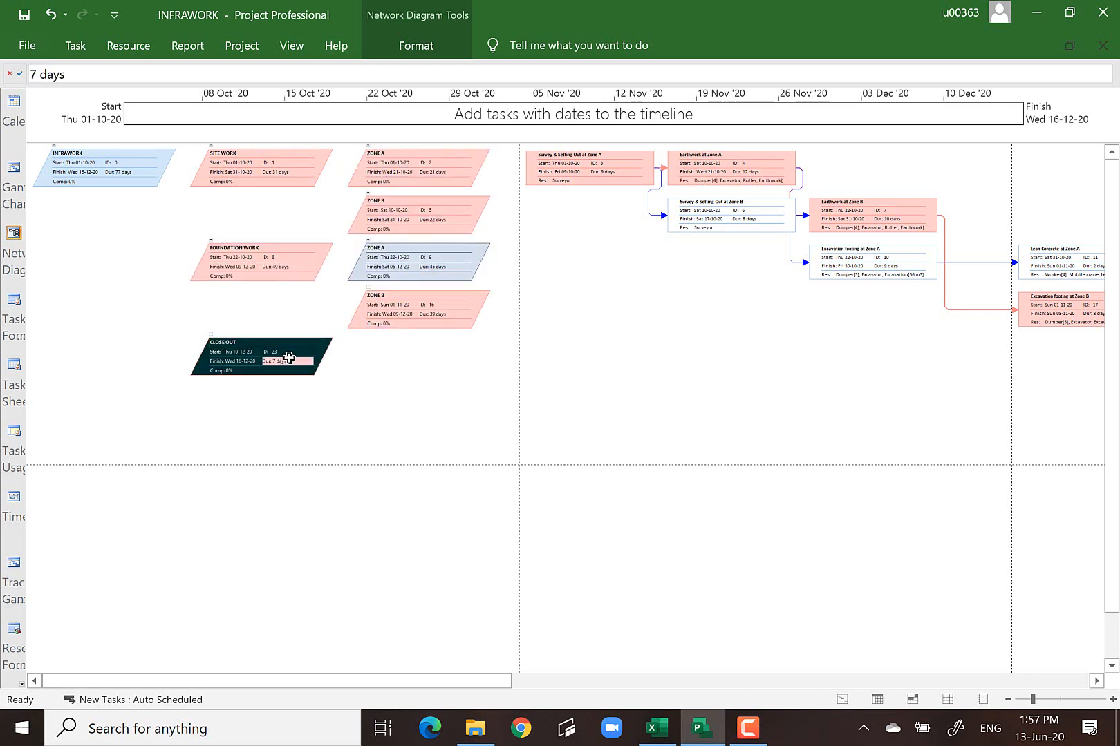
{"action": "left_click", "coordinate": [587, 172]}
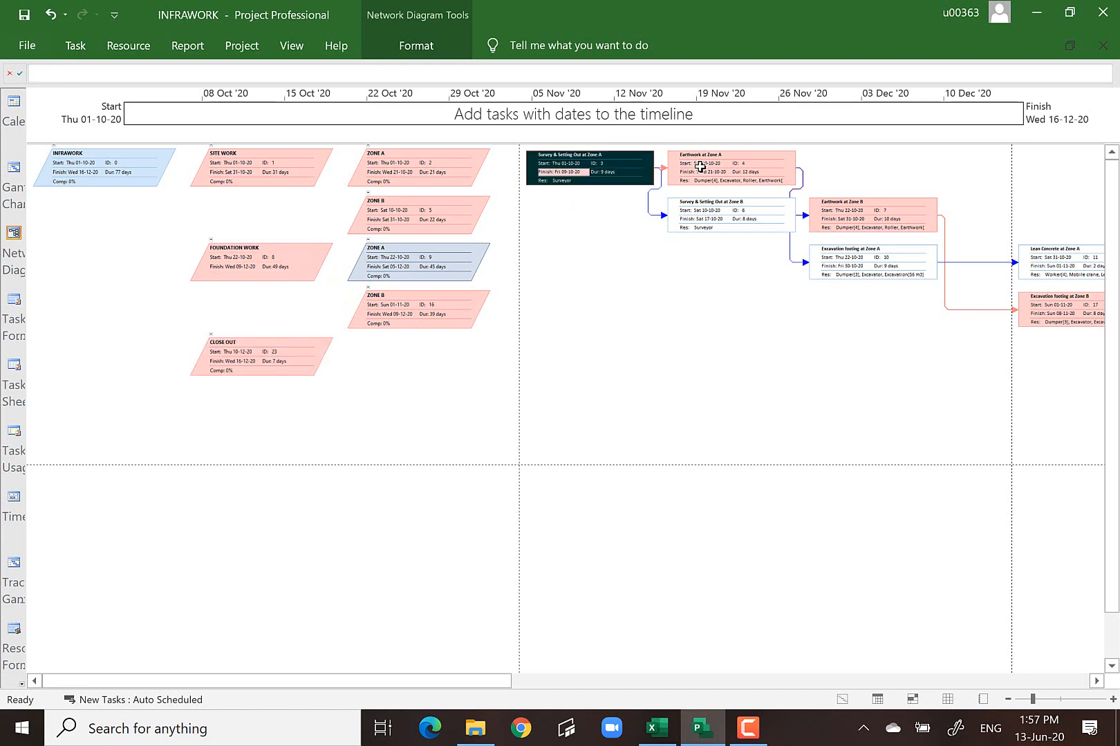
{"action": "left_click", "coordinate": [700, 166]}
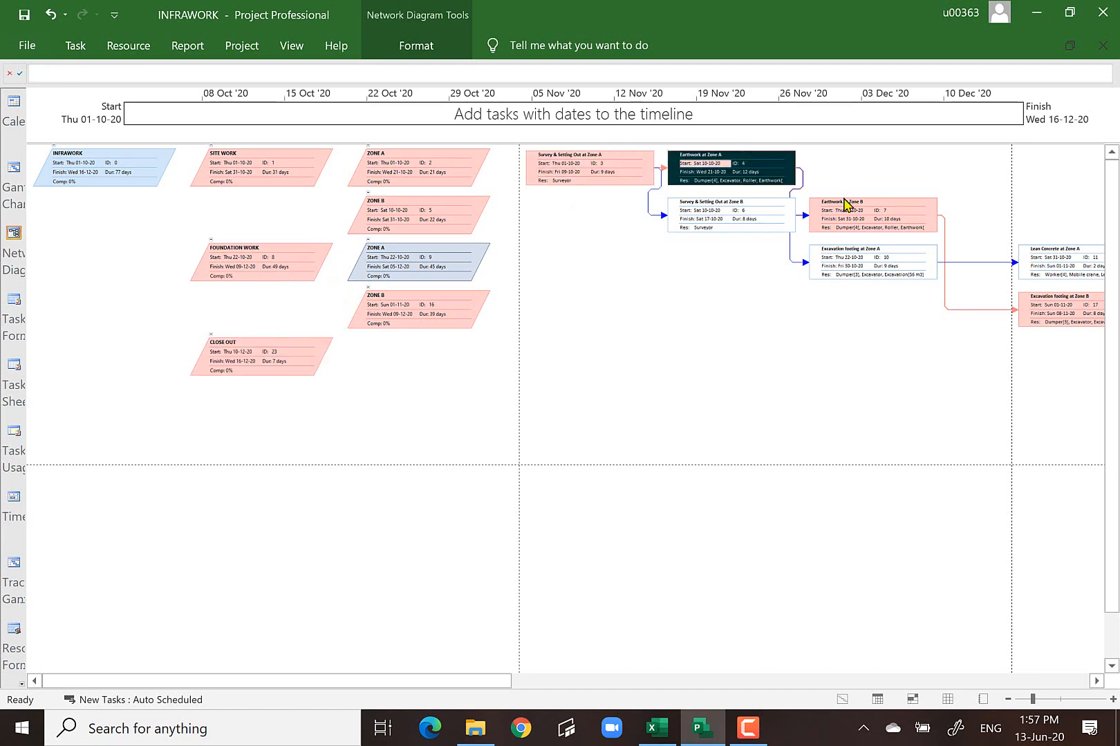
- Follow the critical and non-critical paths through the network to Hand Over, then inspect the Survey & Setting Out at Zone B box
{"action": "left_click", "coordinate": [1096, 681]}
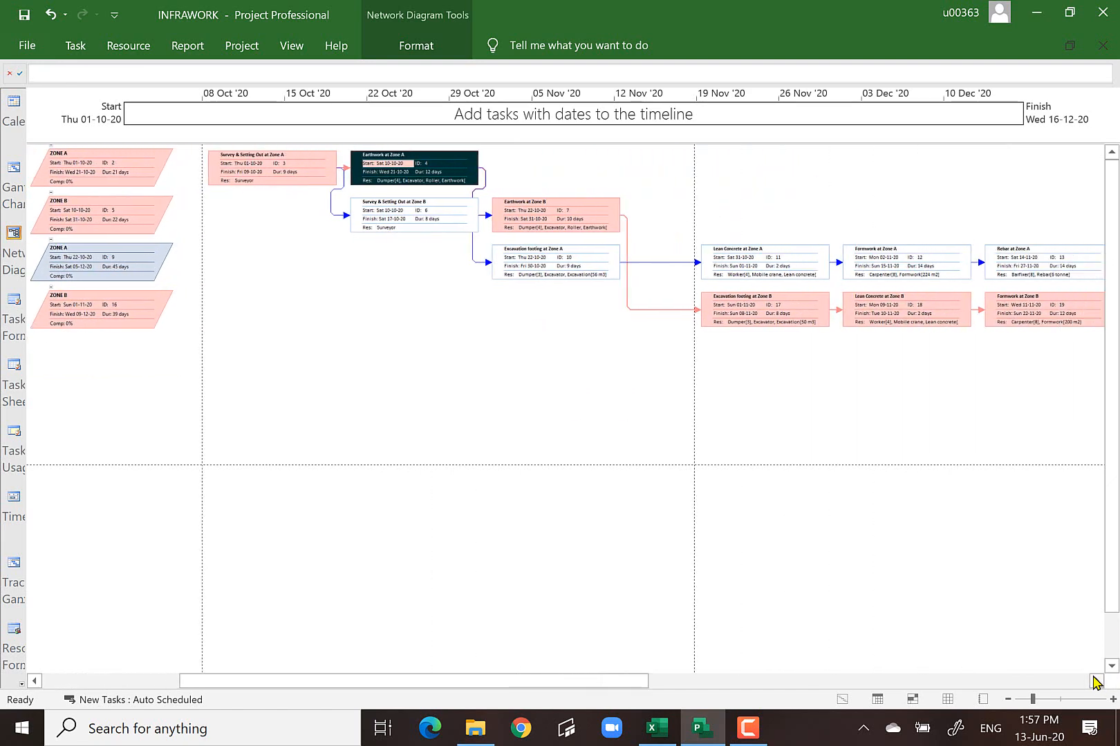
{"action": "left_click", "coordinate": [1097, 681]}
{"action": "left_click", "coordinate": [1096, 681]}
{"action": "left_click", "coordinate": [1096, 681]}
{"action": "left_click", "coordinate": [1096, 681]}
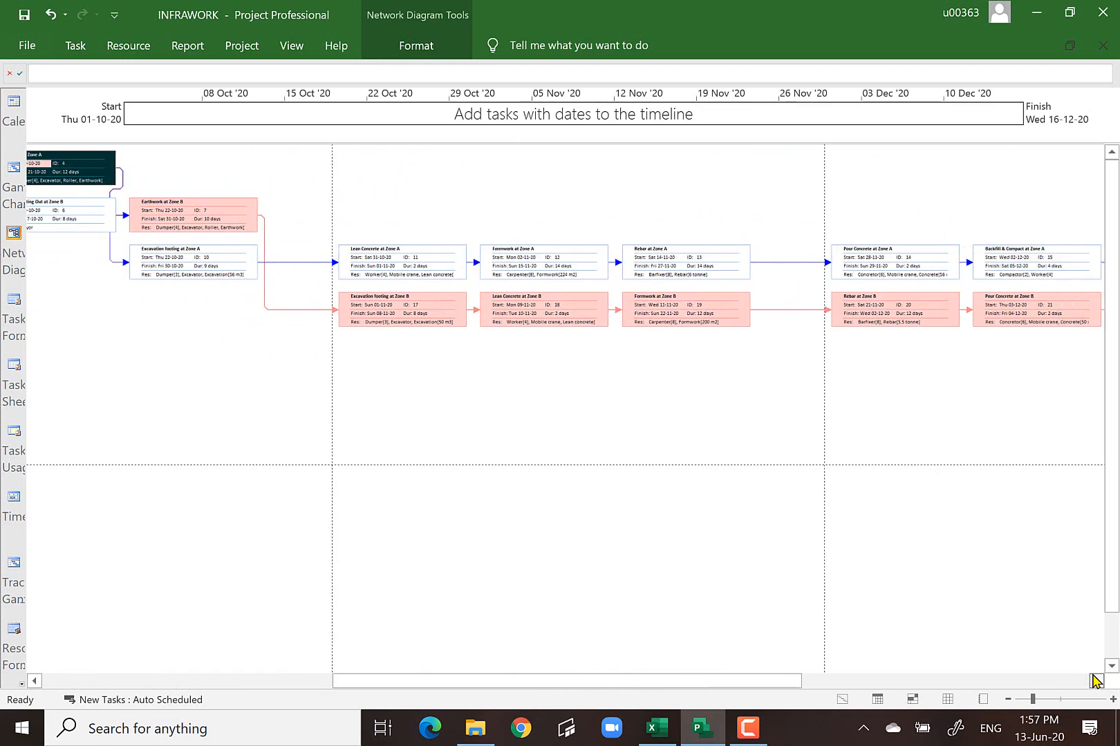
{"action": "left_click", "coordinate": [1095, 681]}
{"action": "left_click", "coordinate": [1095, 681]}
{"action": "left_click", "coordinate": [1095, 680]}
{"action": "left_click", "coordinate": [1095, 681]}
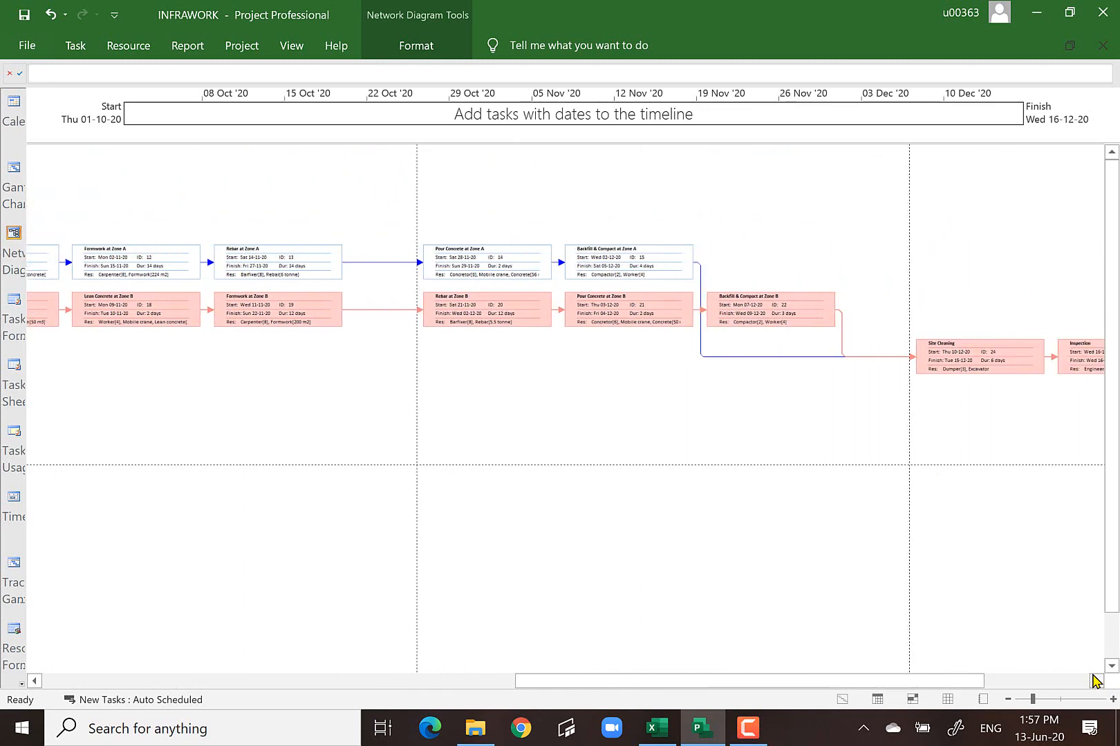
{"action": "left_click", "coordinate": [1094, 681]}
{"action": "left_click", "coordinate": [1095, 681]}
{"action": "left_click", "coordinate": [1095, 680]}
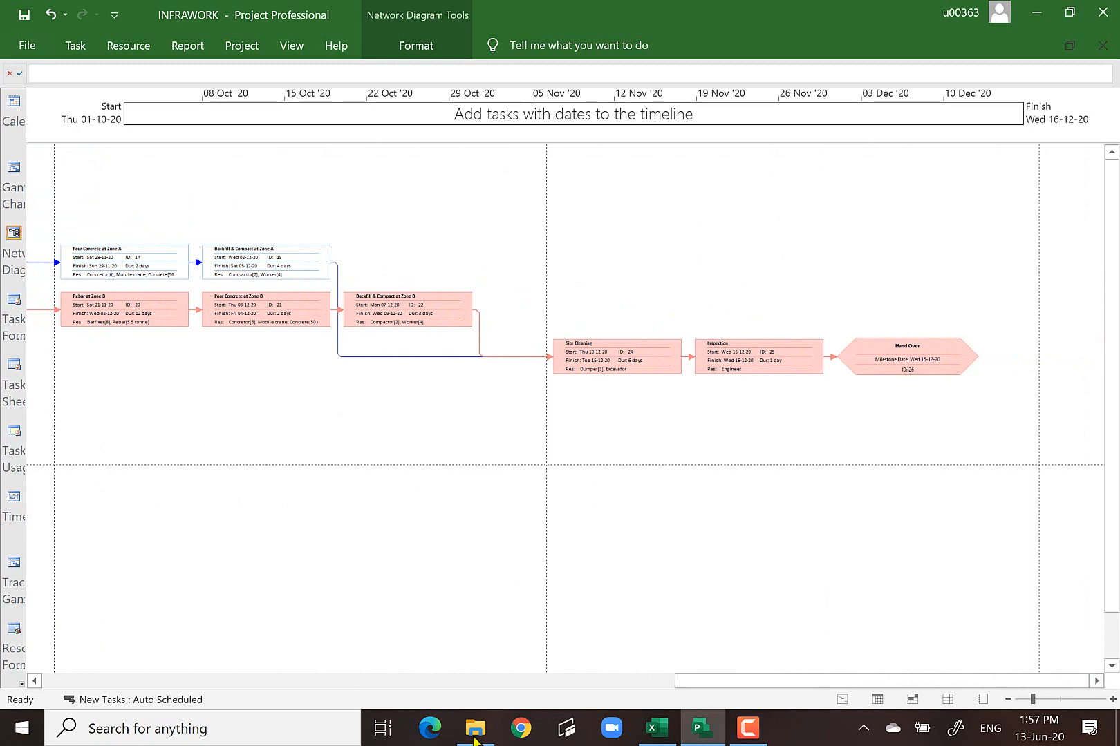
{"action": "left_click", "coordinate": [430, 682]}
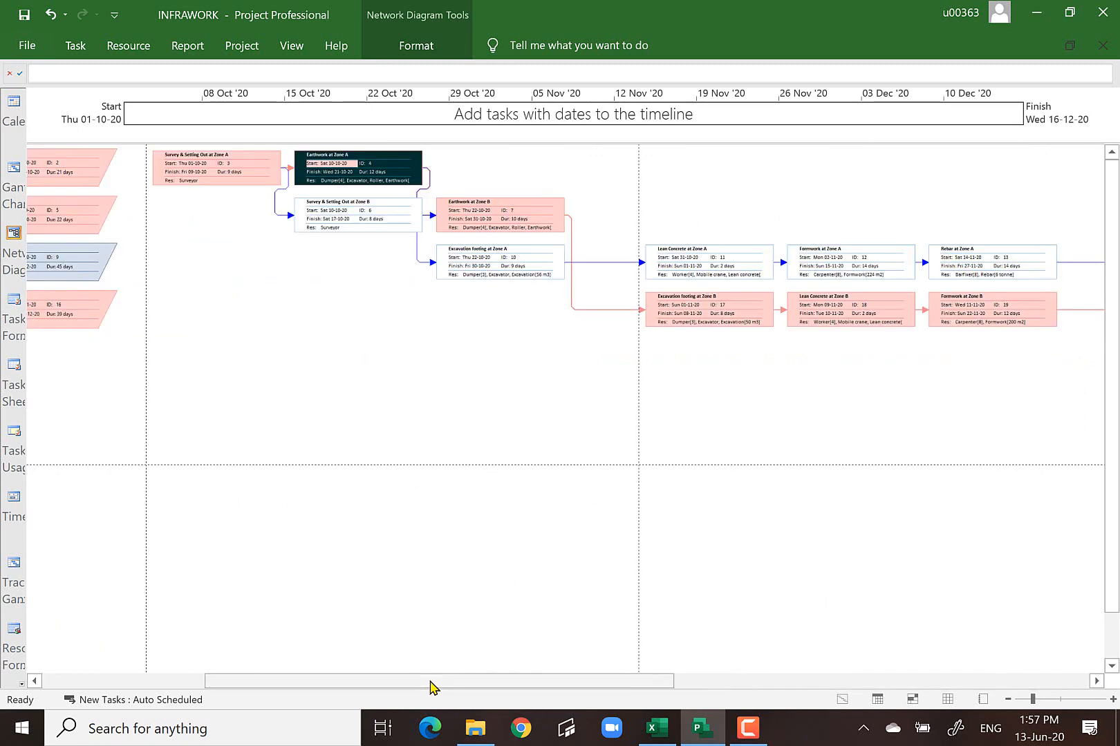
{"action": "mouse_move", "coordinate": [382, 200]}
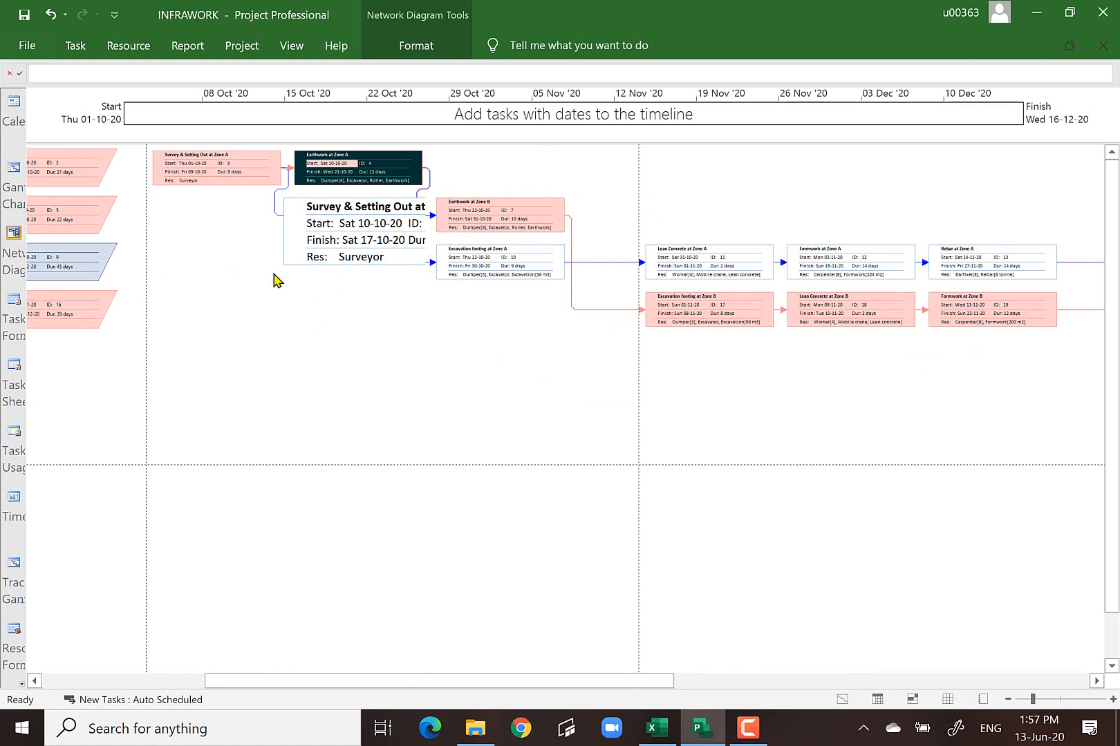
- Return to the Gantt Chart at the project start, widen the table area to reveal Resource Names, and select the Task Name column
{"action": "left_click", "coordinate": [12, 171]}
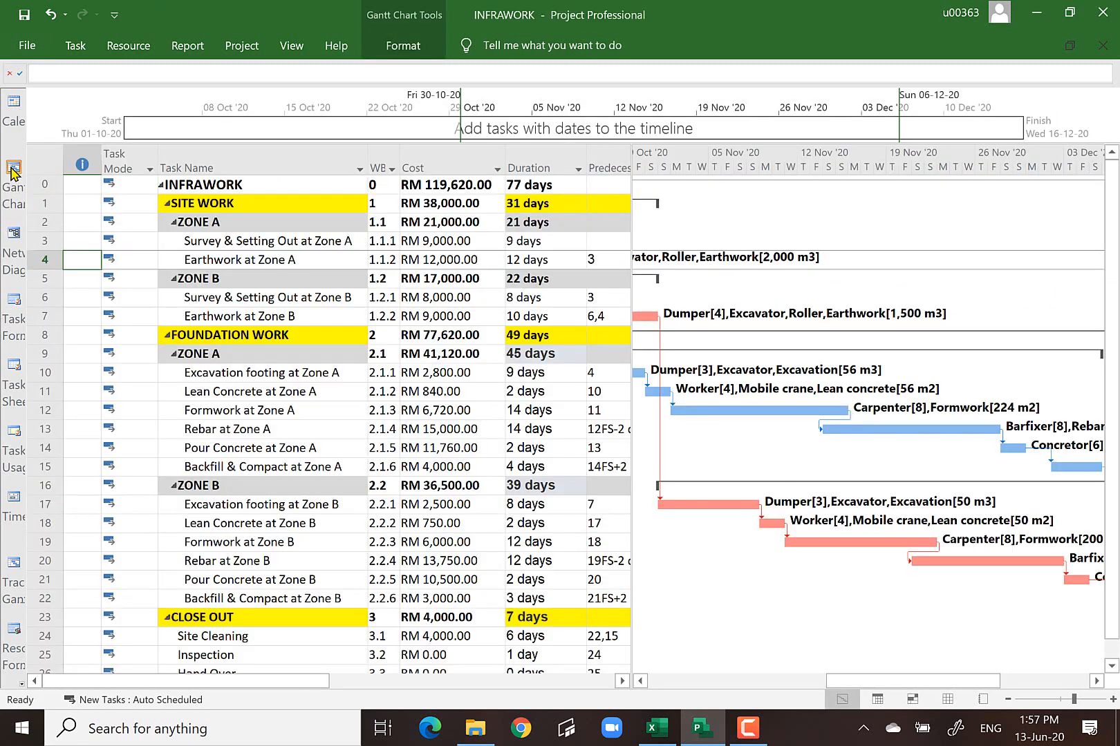
{"action": "left_click", "coordinate": [660, 682]}
{"action": "left_click", "coordinate": [662, 683]}
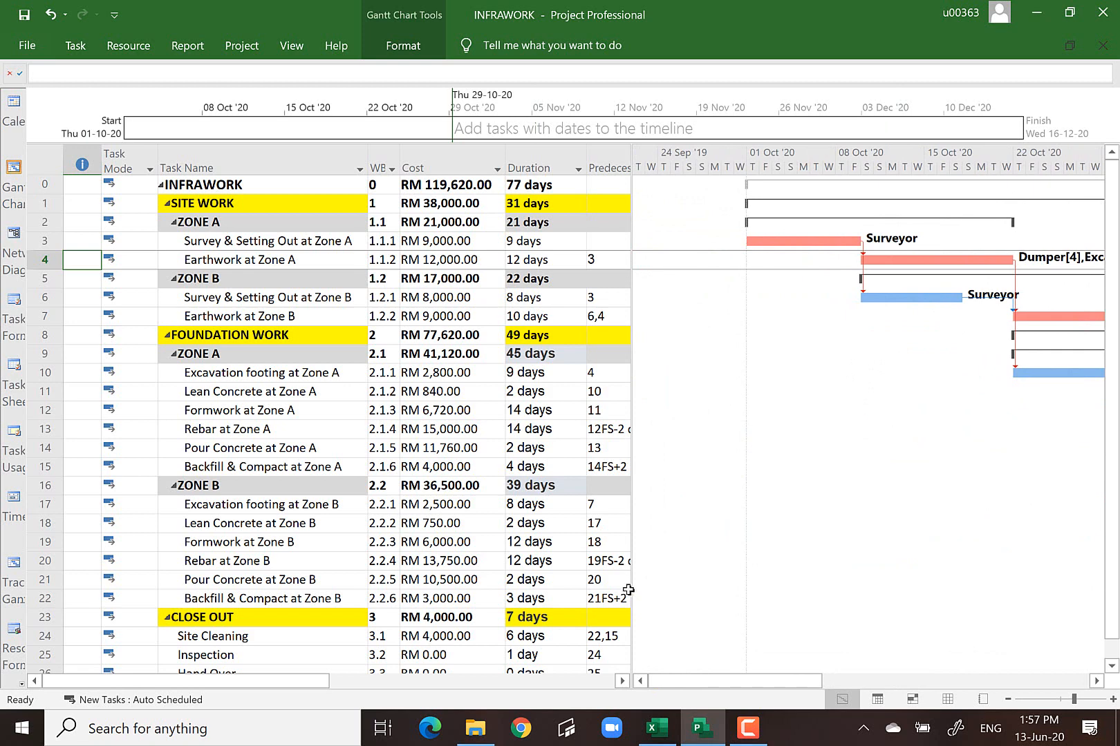
{"action": "left_click_drag", "start_coordinate": [631, 591], "coordinate": [783, 591]}
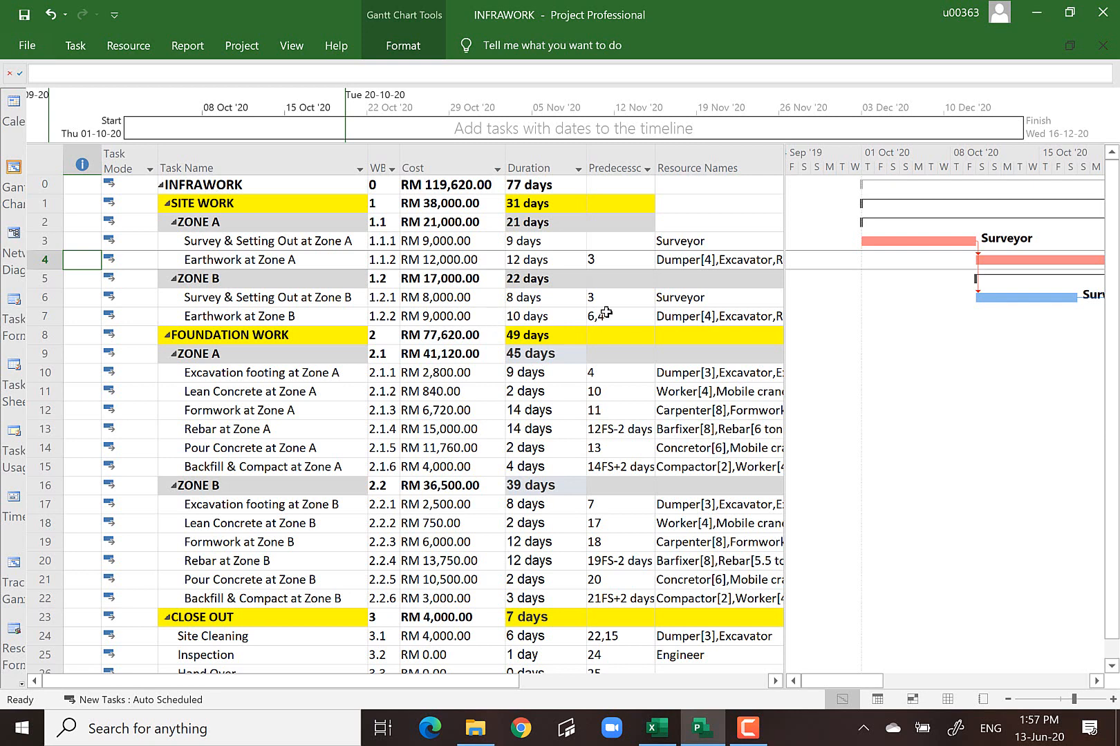
{"action": "left_click", "coordinate": [269, 164]}
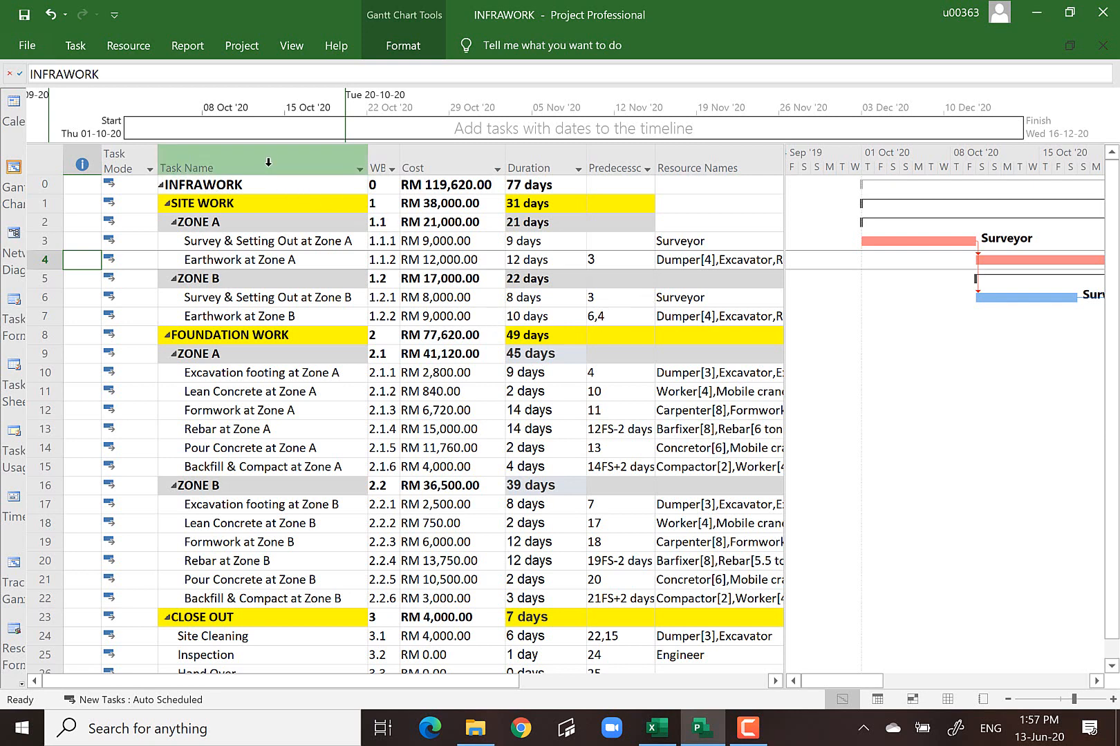
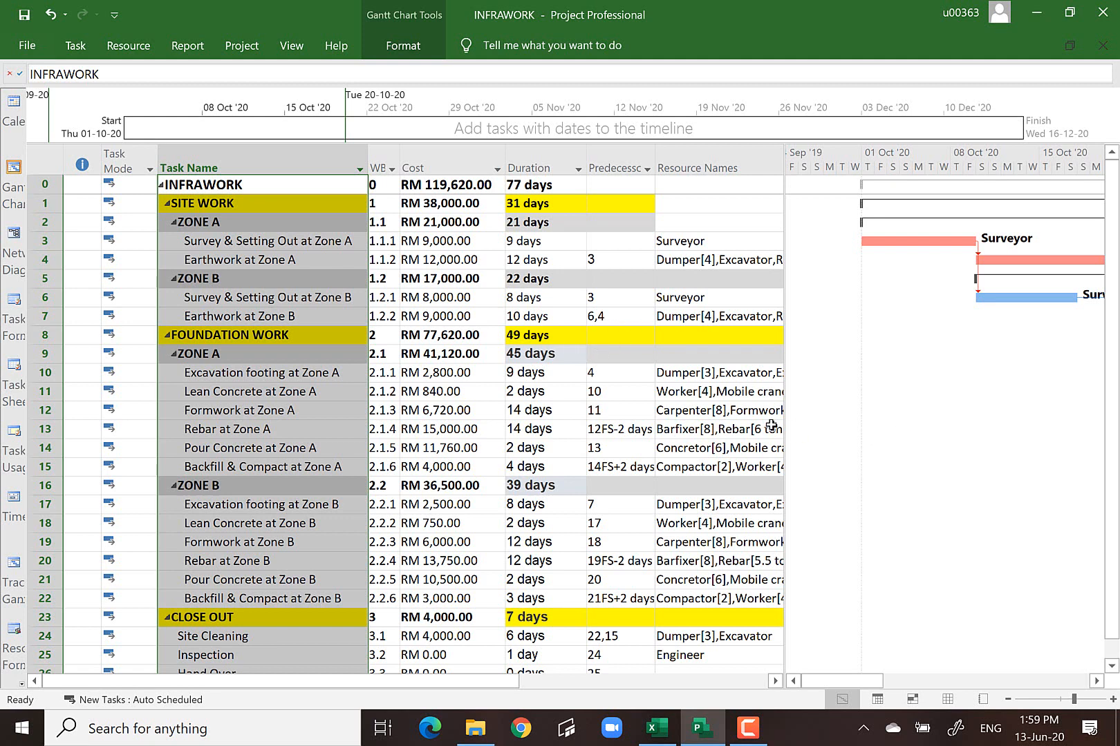
- Generate the Cash Flow Report as an Excel visual report with the usage data level set to Weeks
{"action": "left_click", "coordinate": [187, 48]}
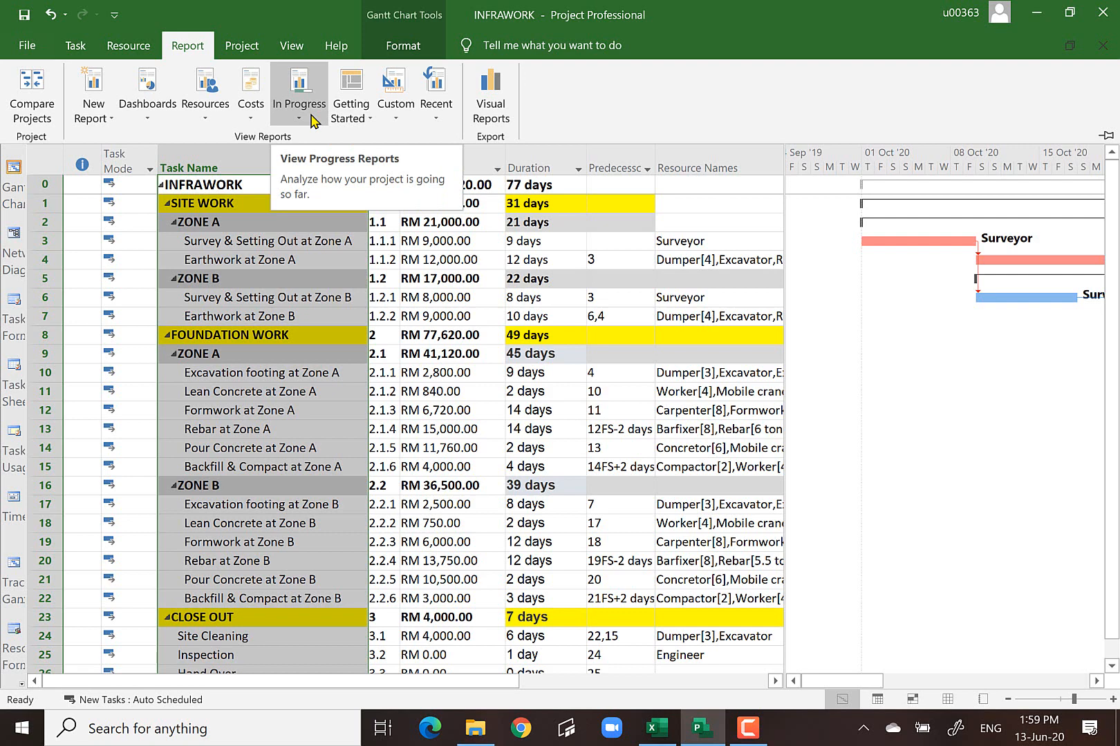
{"action": "left_click", "coordinate": [493, 83]}
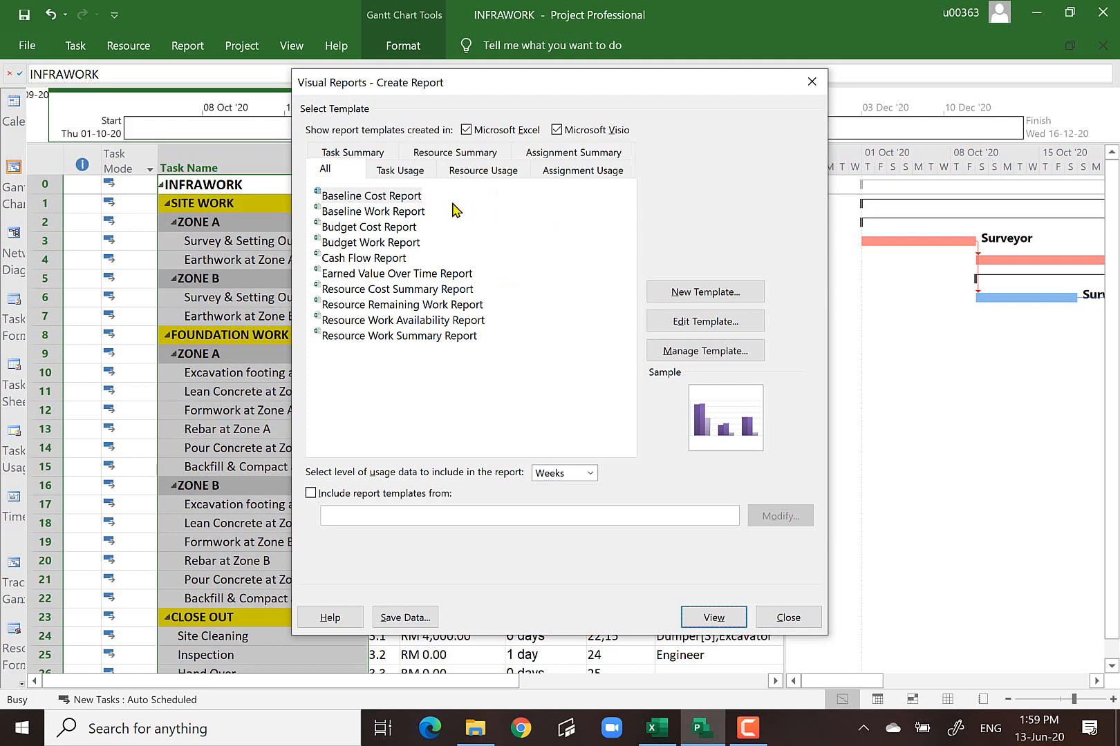
{"action": "left_click", "coordinate": [353, 261]}
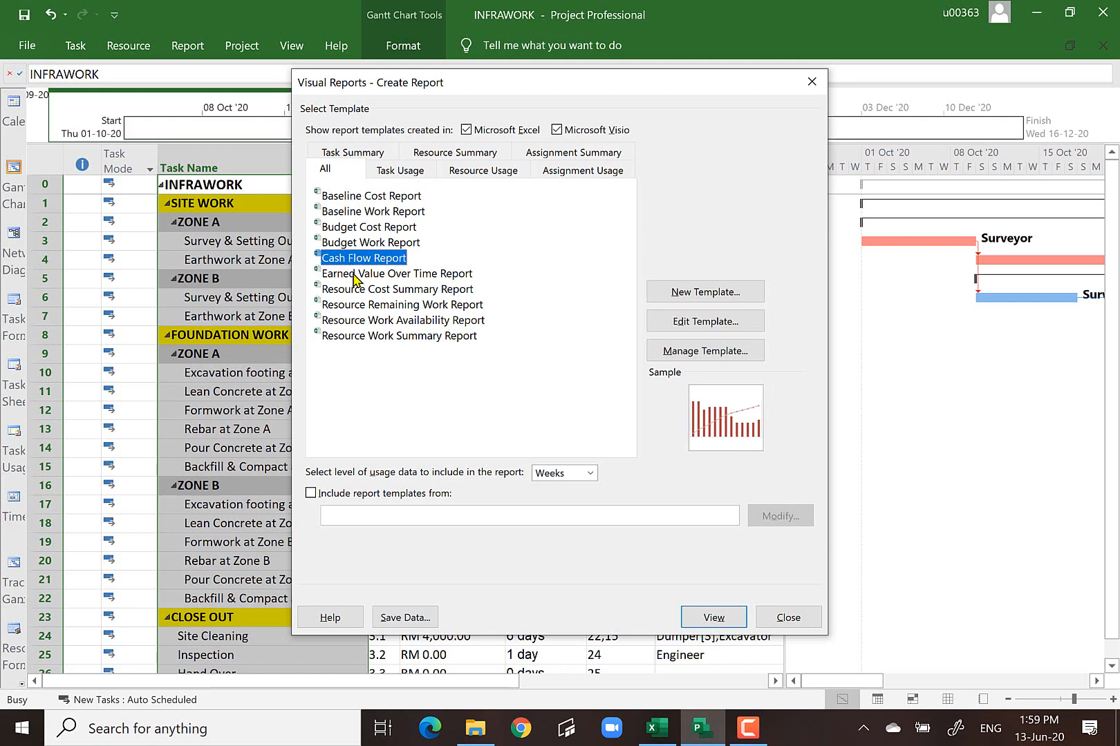
{"action": "left_click", "coordinate": [589, 475]}
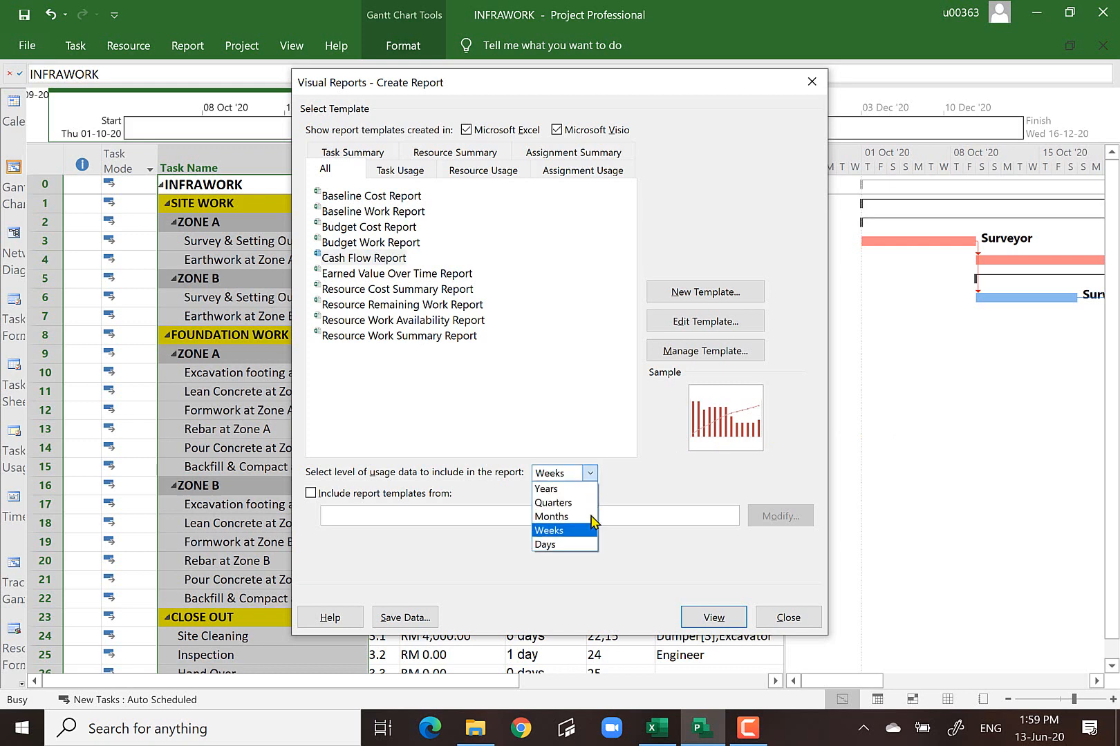
{"action": "left_click", "coordinate": [566, 531]}
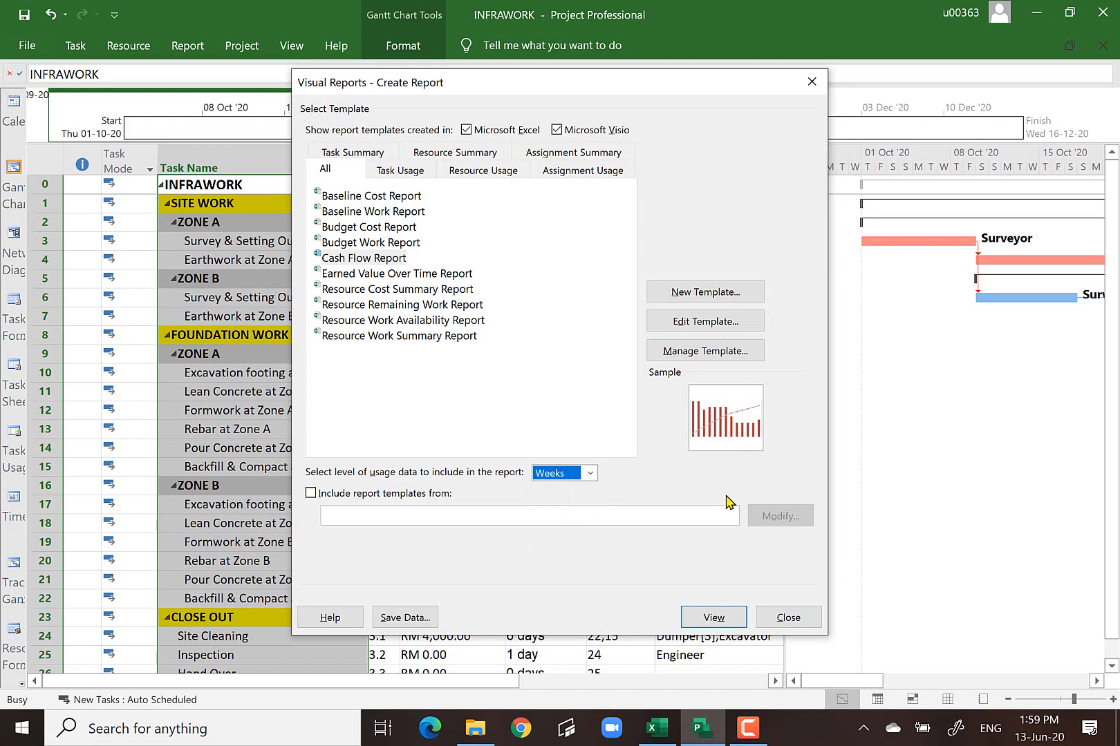
{"action": "left_click", "coordinate": [709, 620]}
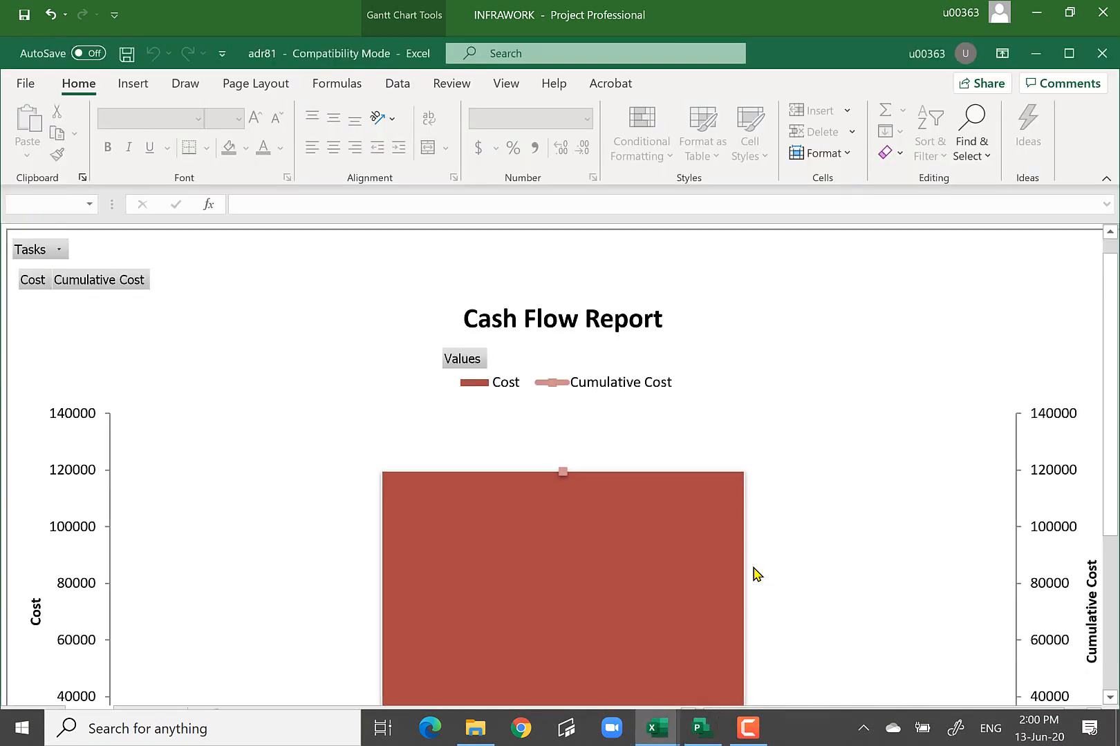
- Examine the Cash Flow Report chart from its title and legend down to the time axis and Weekly Calendar field
{"action": "scroll", "coordinate": [835, 459], "scroll_direction": "down", "scroll_amount": 4}
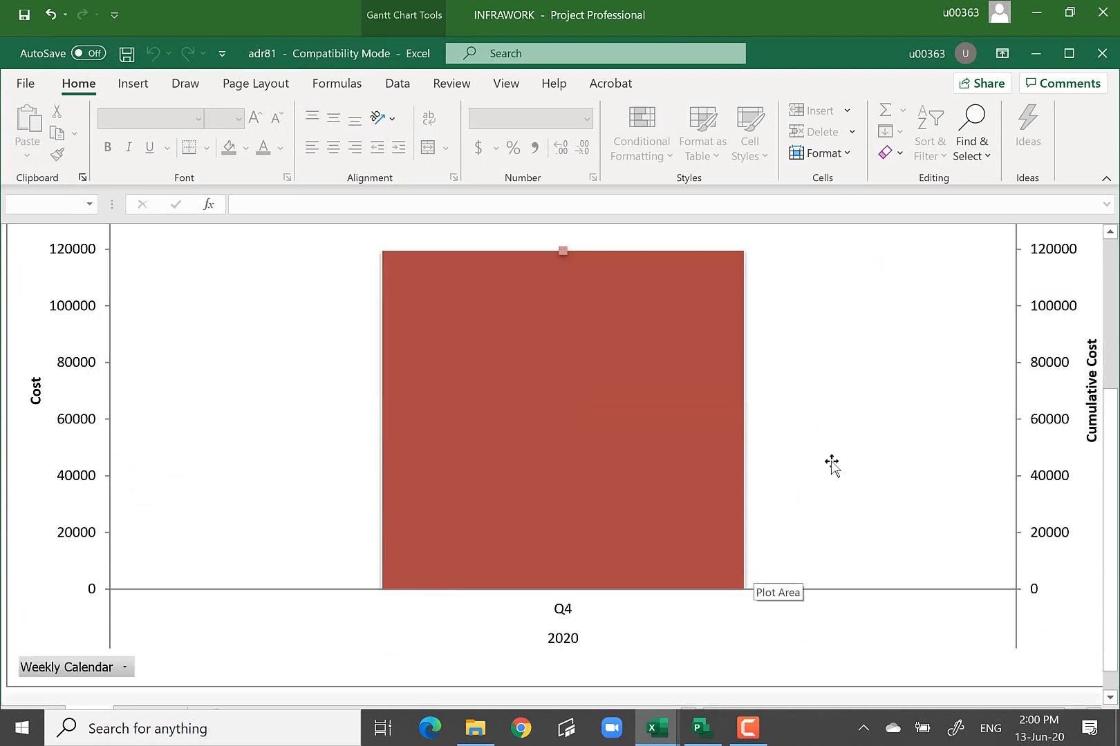
{"action": "scroll", "coordinate": [831, 465], "scroll_direction": "down", "scroll_amount": 1}
{"action": "scroll", "coordinate": [832, 465], "scroll_direction": "up", "scroll_amount": 5}
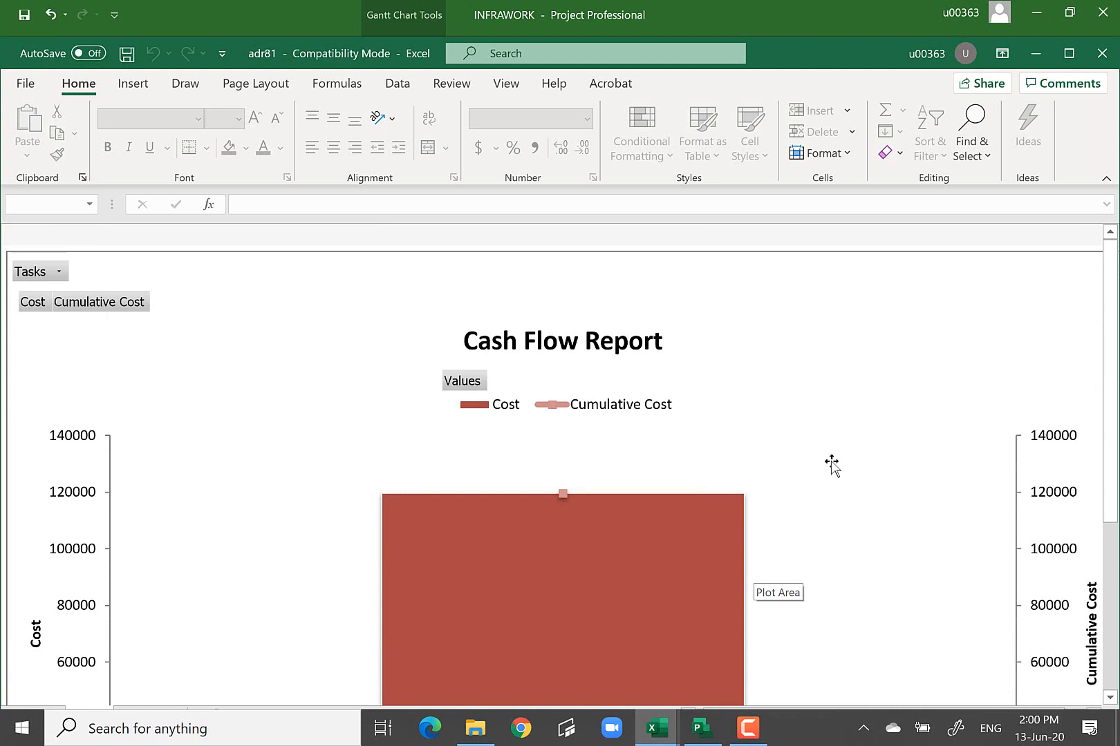
{"action": "scroll", "coordinate": [832, 465], "scroll_direction": "down", "scroll_amount": 4}
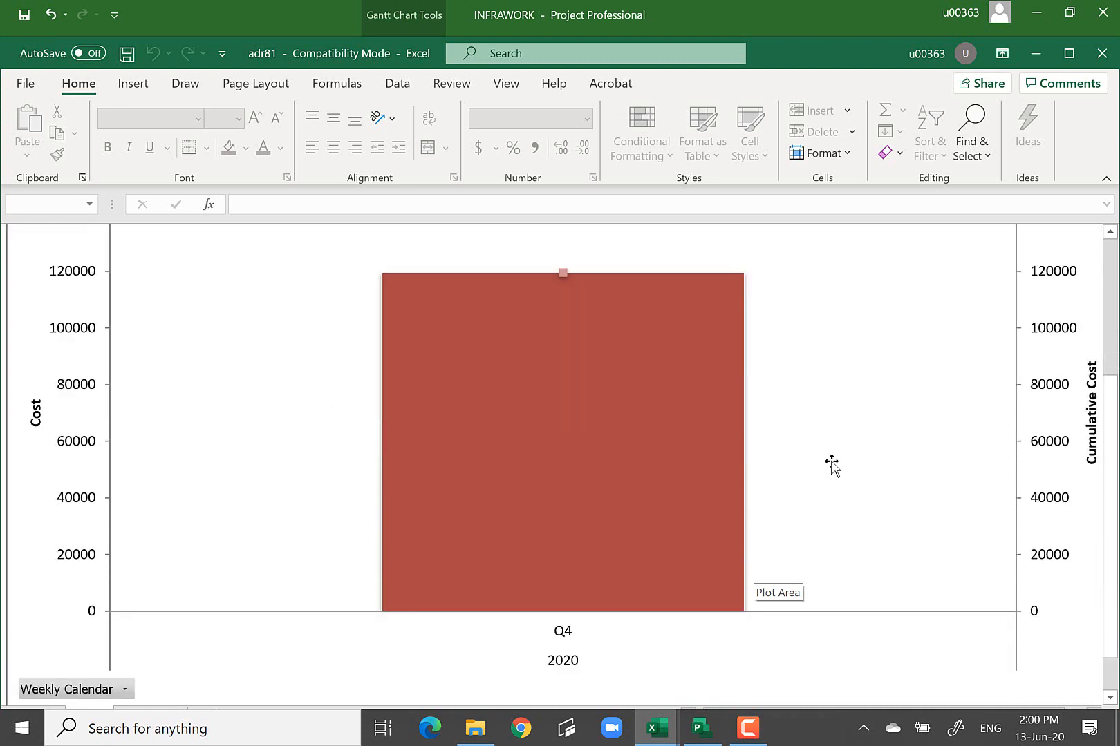
{"action": "scroll", "coordinate": [832, 465], "scroll_direction": "down", "scroll_amount": 1}
{"action": "scroll", "coordinate": [831, 465], "scroll_direction": "up", "scroll_amount": 5}
{"action": "scroll", "coordinate": [832, 465], "scroll_direction": "down", "scroll_amount": 5}
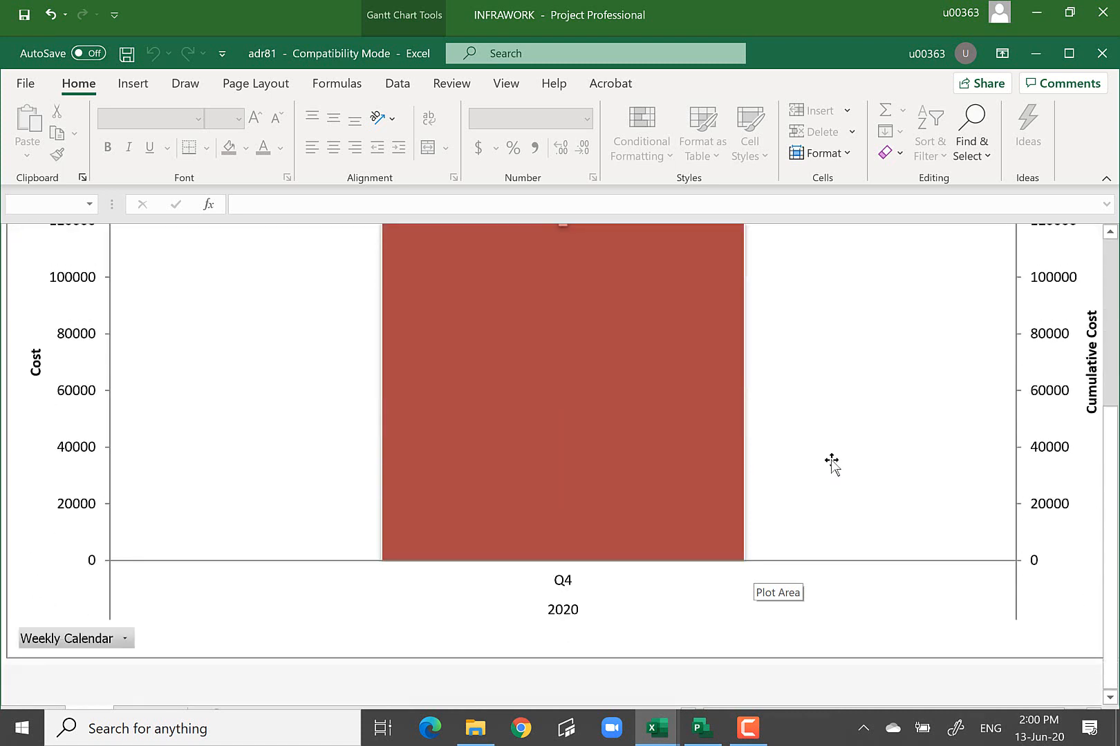
- Examine the Cash Flow Report chart, its Cumulative Cost field and the Weekly Calendar filter options without changing them
{"action": "scroll", "coordinate": [831, 465], "scroll_direction": "up", "scroll_amount": 5}
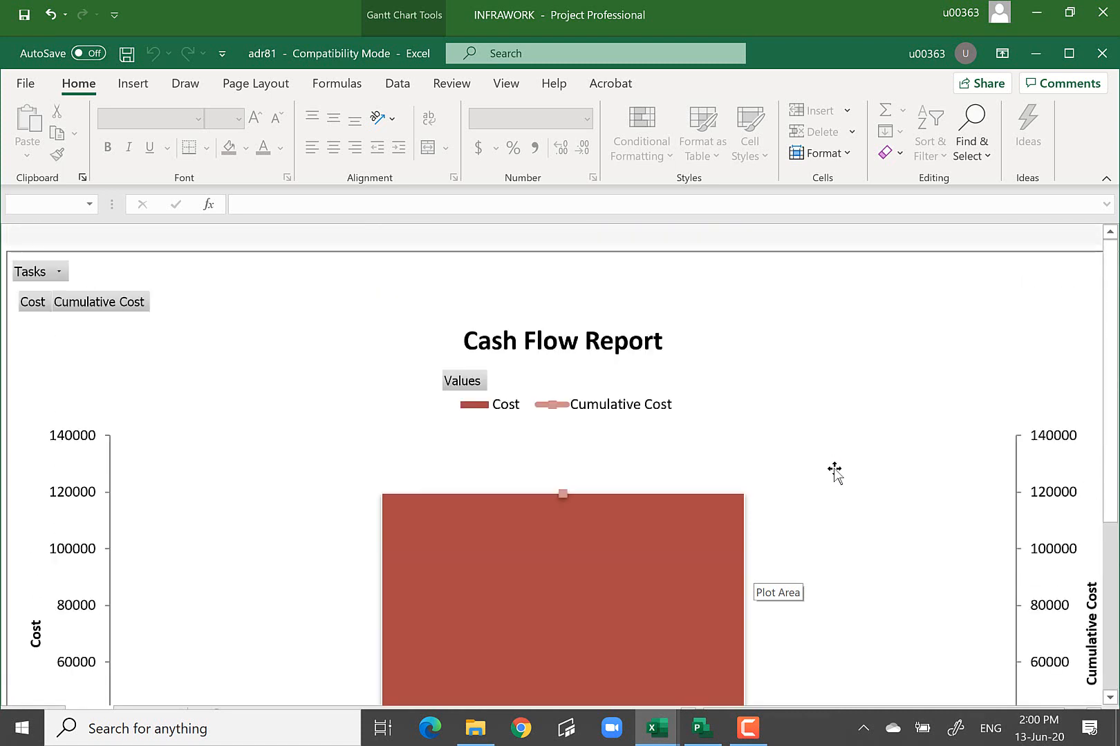
{"action": "scroll", "coordinate": [834, 472], "scroll_direction": "down", "scroll_amount": 5}
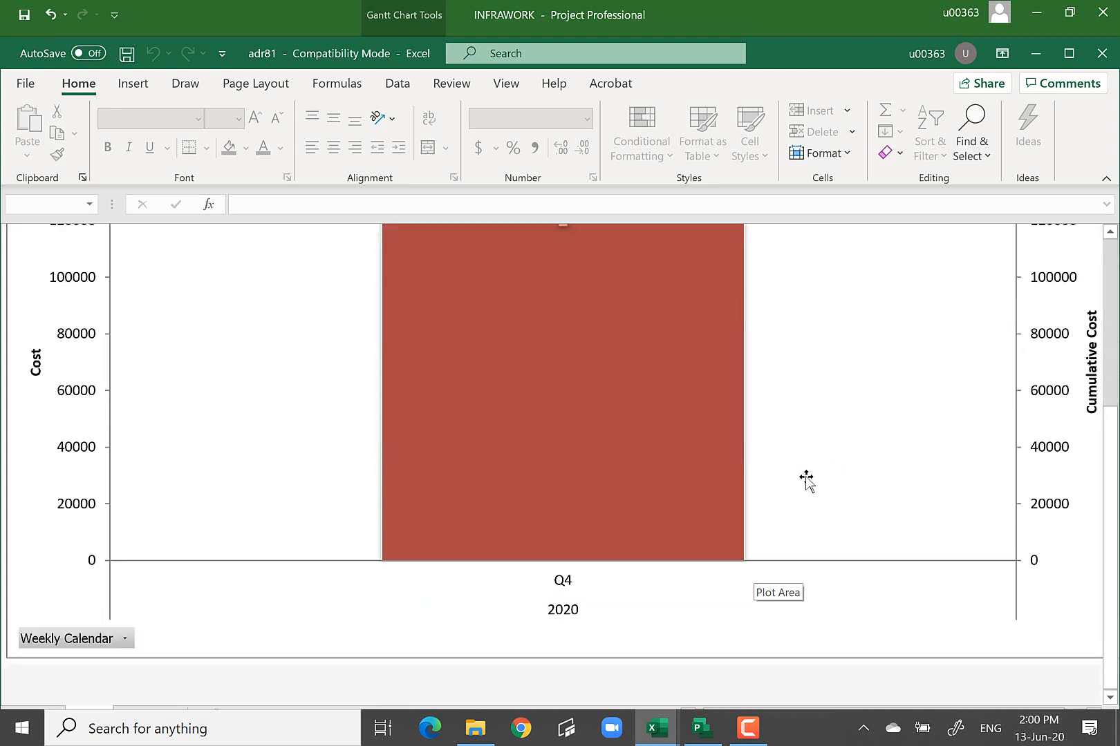
{"action": "scroll", "coordinate": [419, 518], "scroll_direction": "up", "scroll_amount": 5}
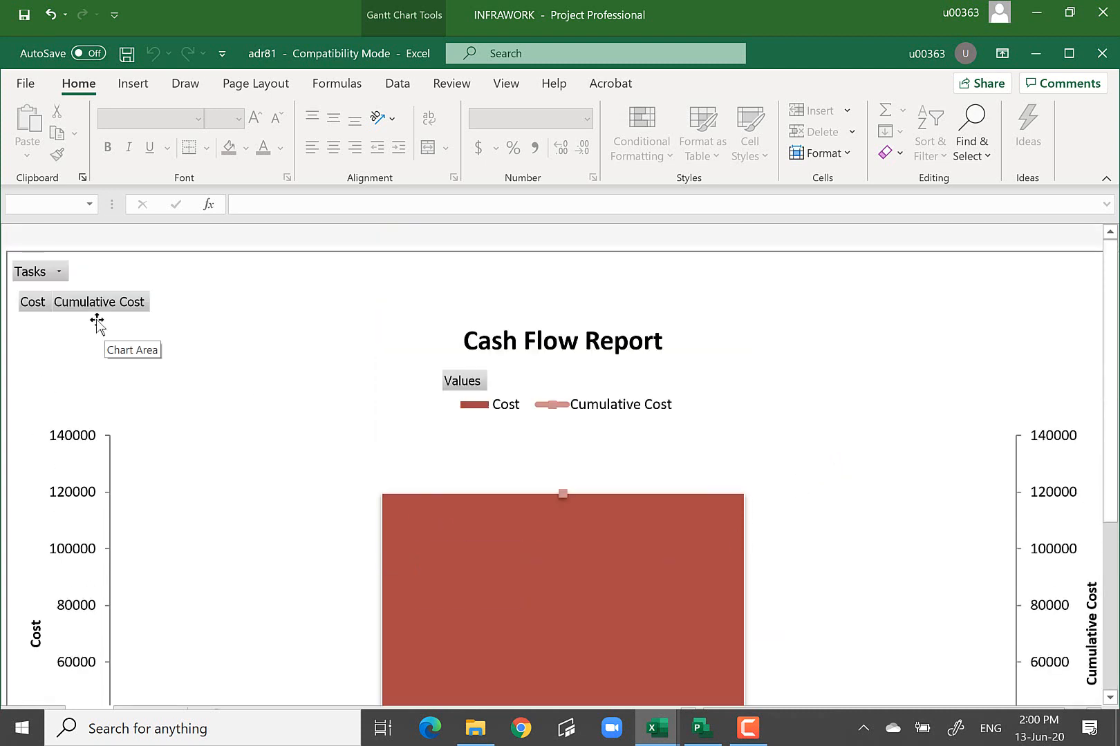
{"action": "left_click", "coordinate": [95, 304]}
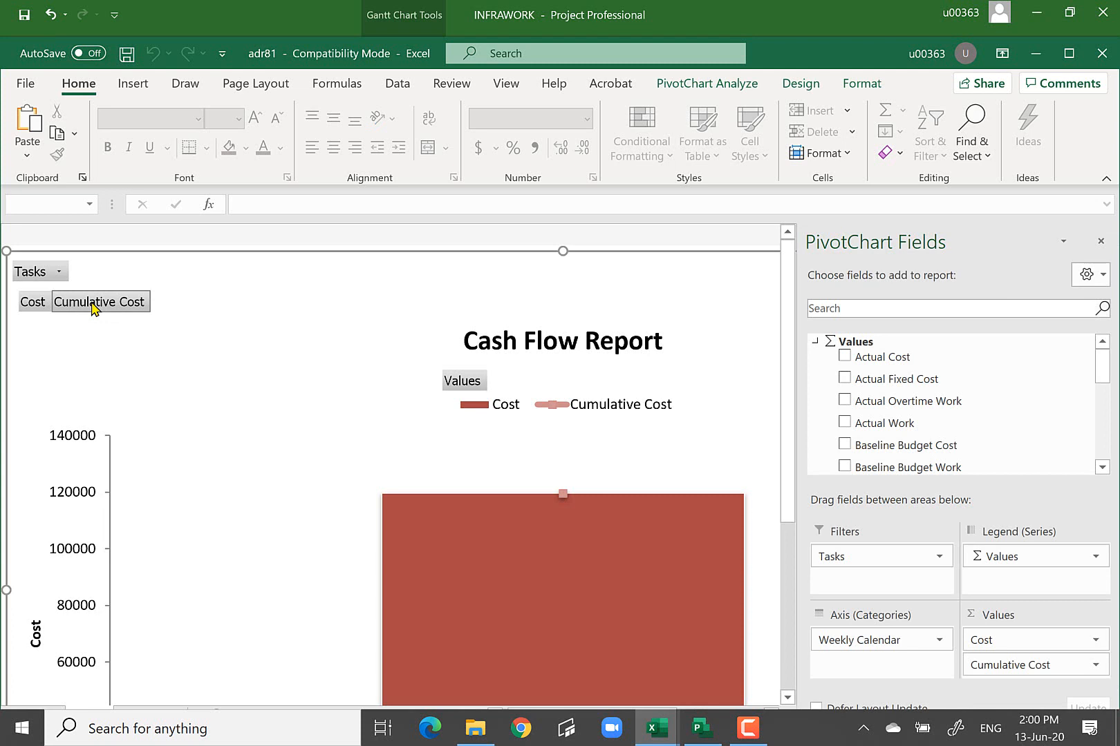
{"action": "left_click", "coordinate": [1099, 245]}
{"action": "scroll", "coordinate": [853, 427], "scroll_direction": "down", "scroll_amount": 3}
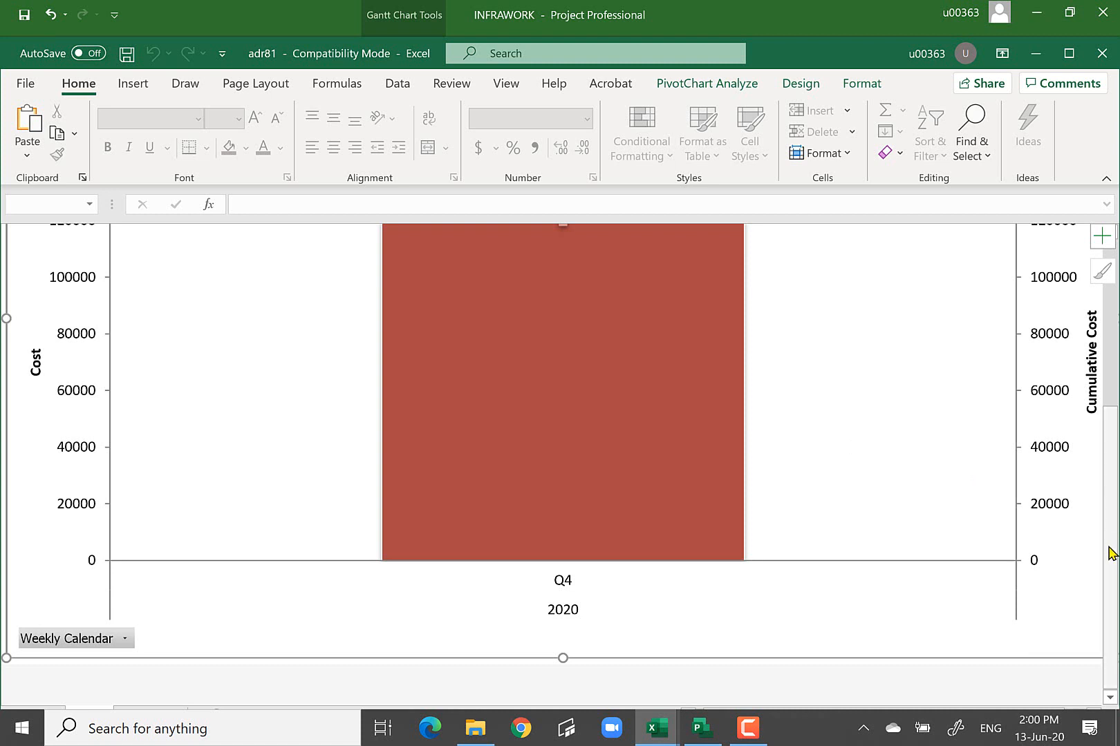
{"action": "left_click", "coordinate": [125, 640]}
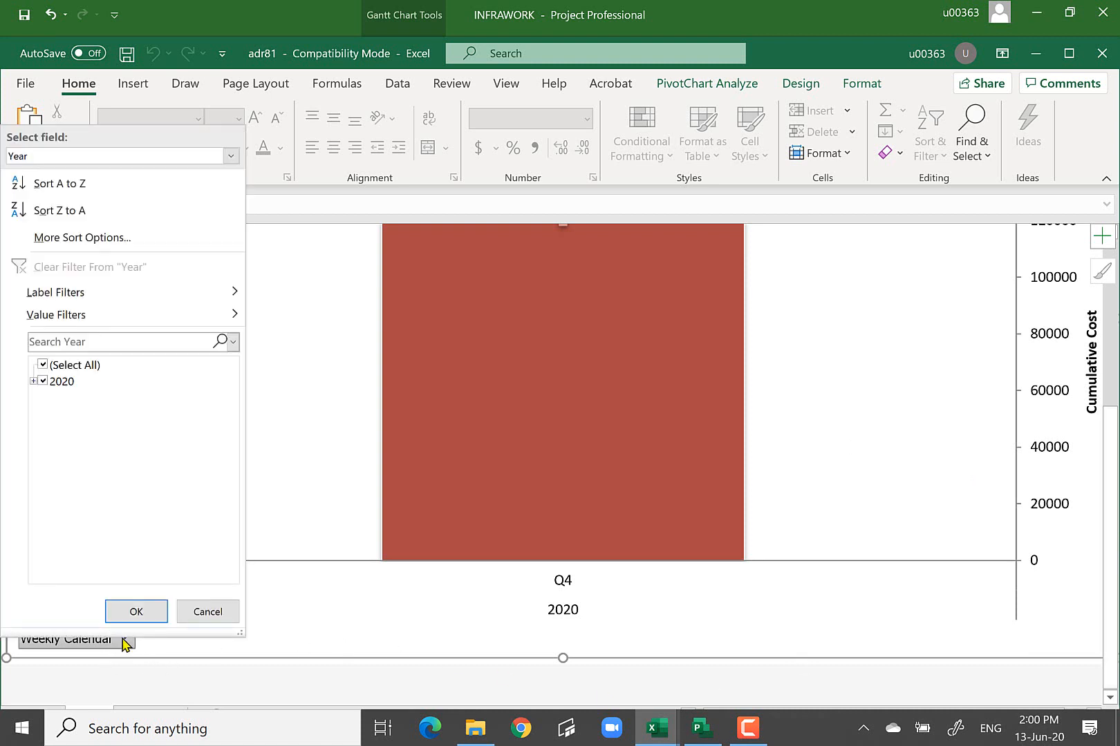
{"action": "left_click", "coordinate": [201, 613]}
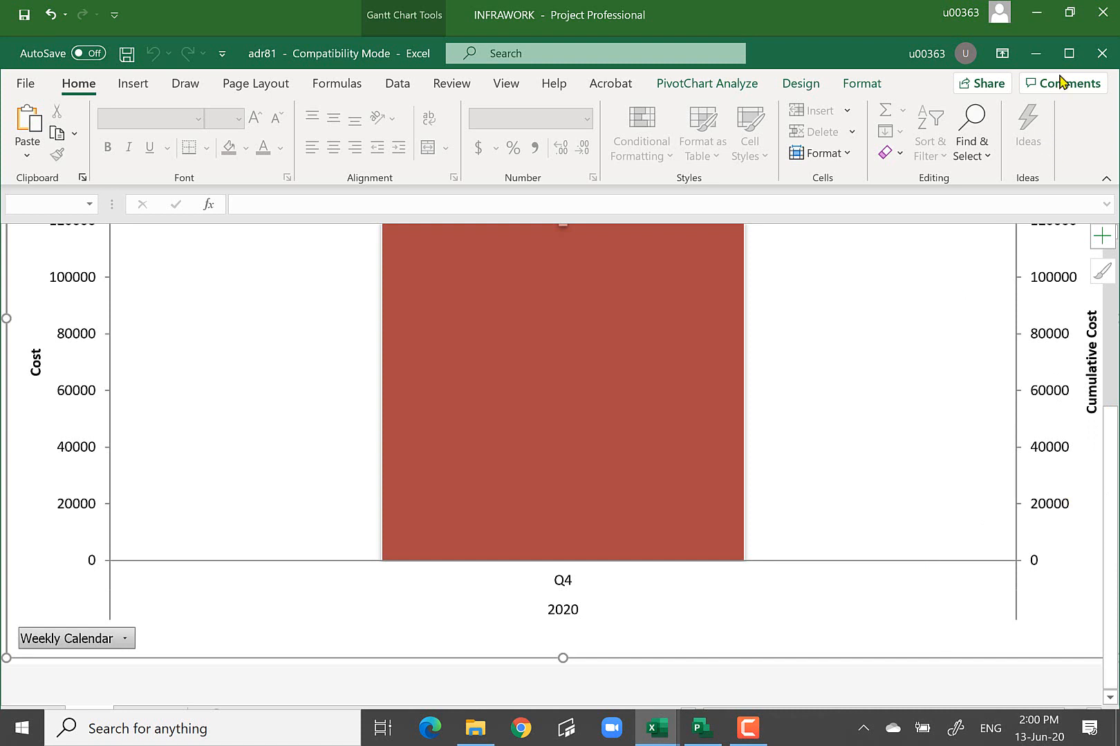
- Maximize the report workbook and expand Q4 of 2020 into weeks in the Task Usage sheet's pivot table
{"action": "left_click", "coordinate": [1069, 53]}
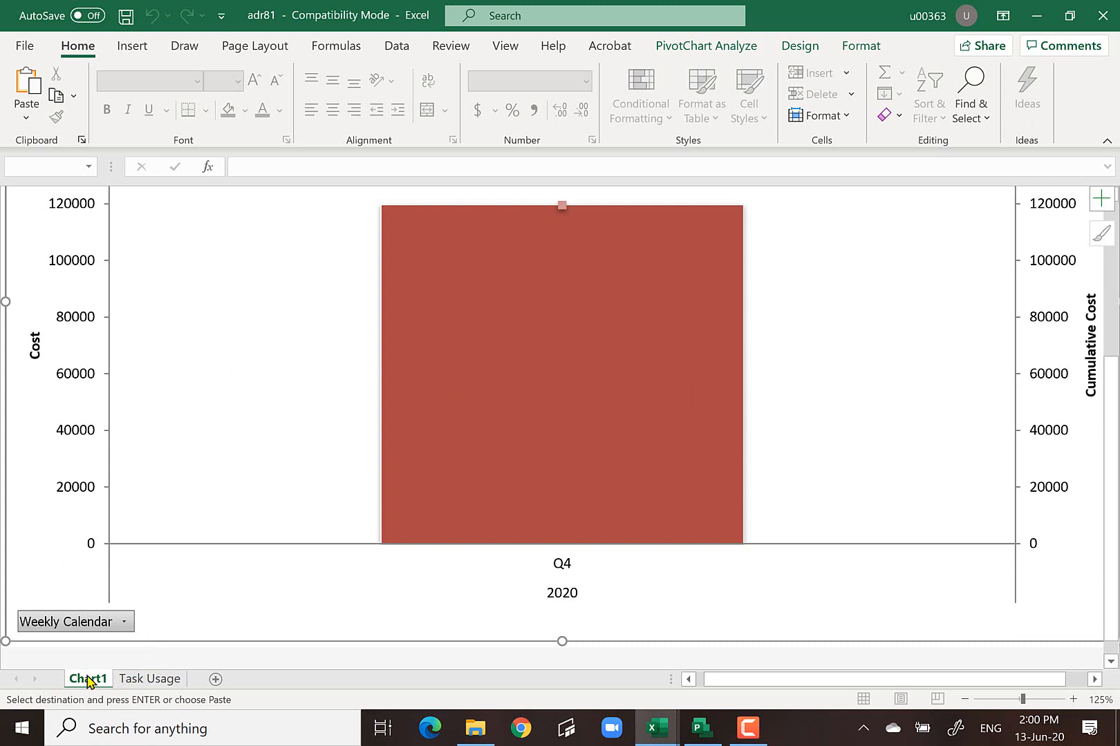
{"action": "left_click", "coordinate": [139, 683]}
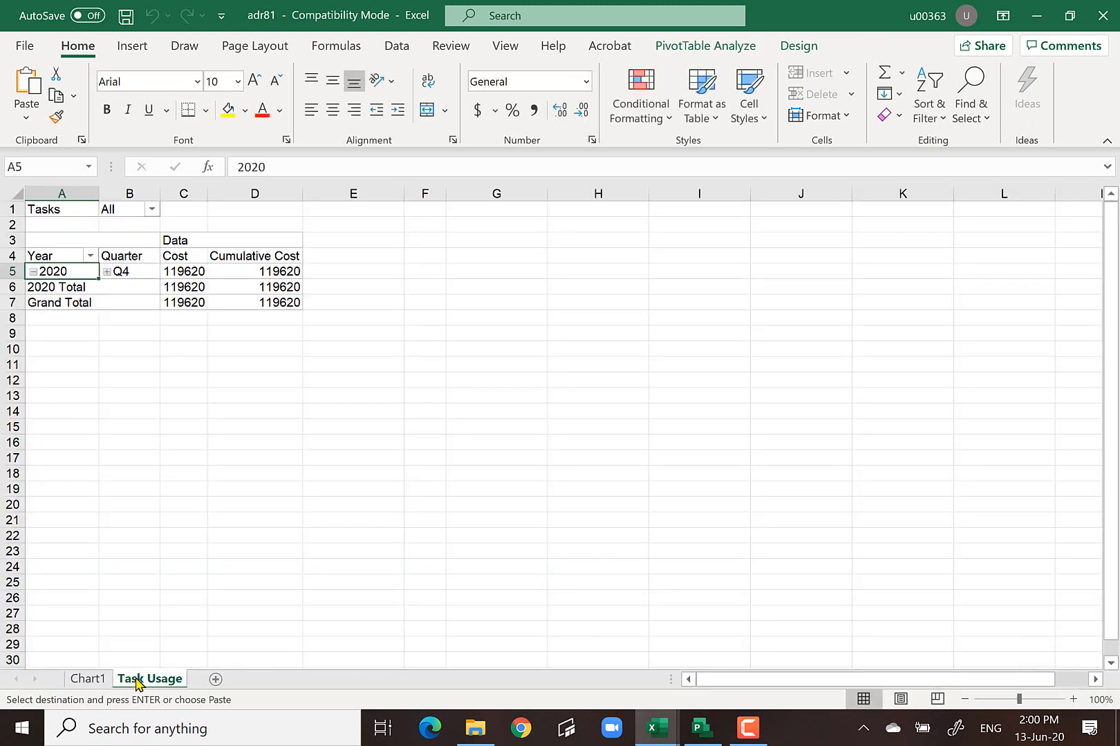
{"action": "left_click", "coordinate": [106, 271]}
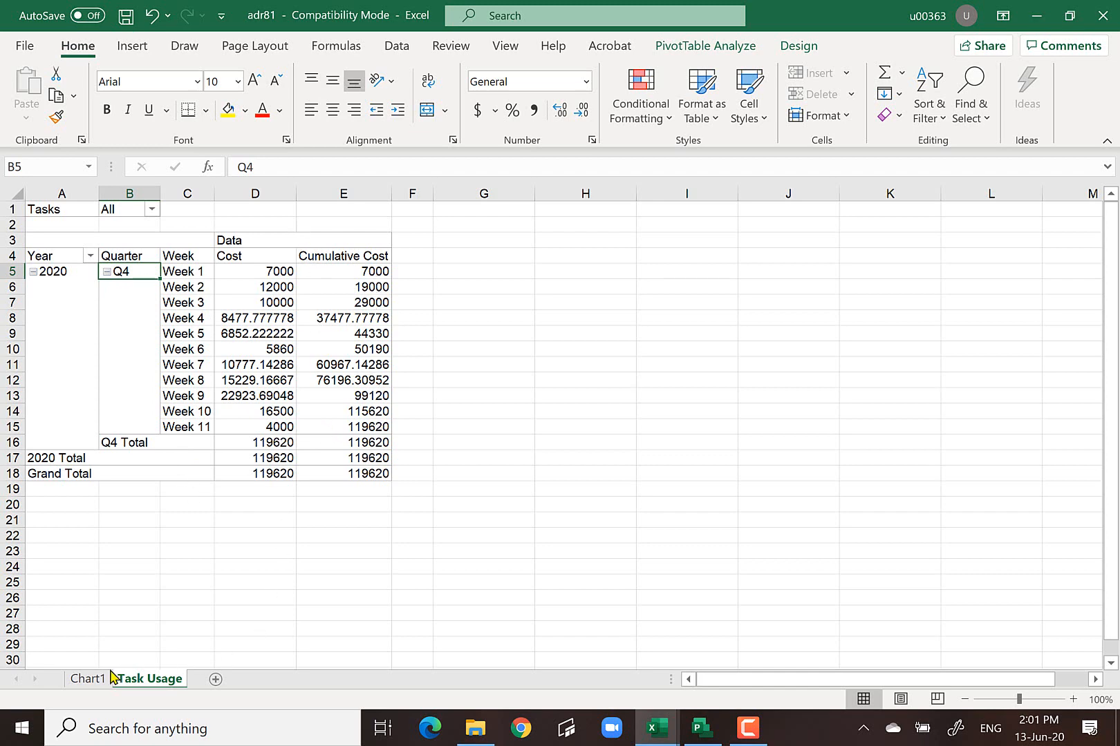
- Compare the weekly cost bars and cumulative cost curve on Chart1 with the weekly figures and totals in Task Usage
{"action": "left_click", "coordinate": [86, 678]}
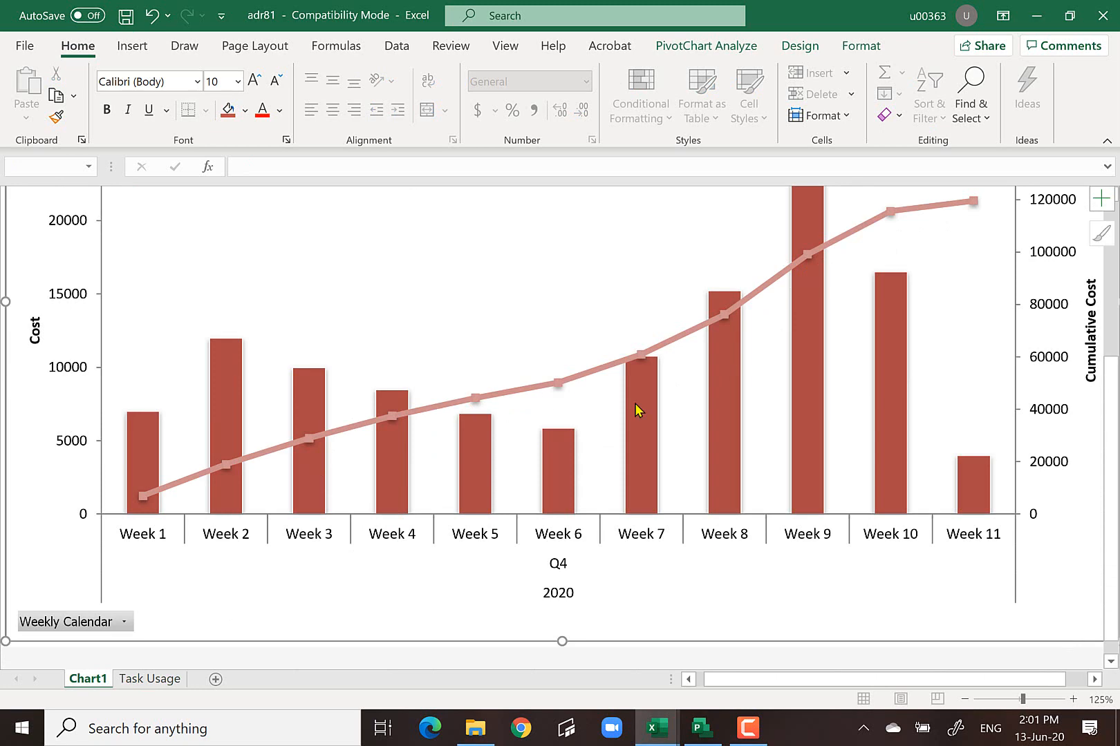
{"action": "mouse_move", "coordinate": [629, 402]}
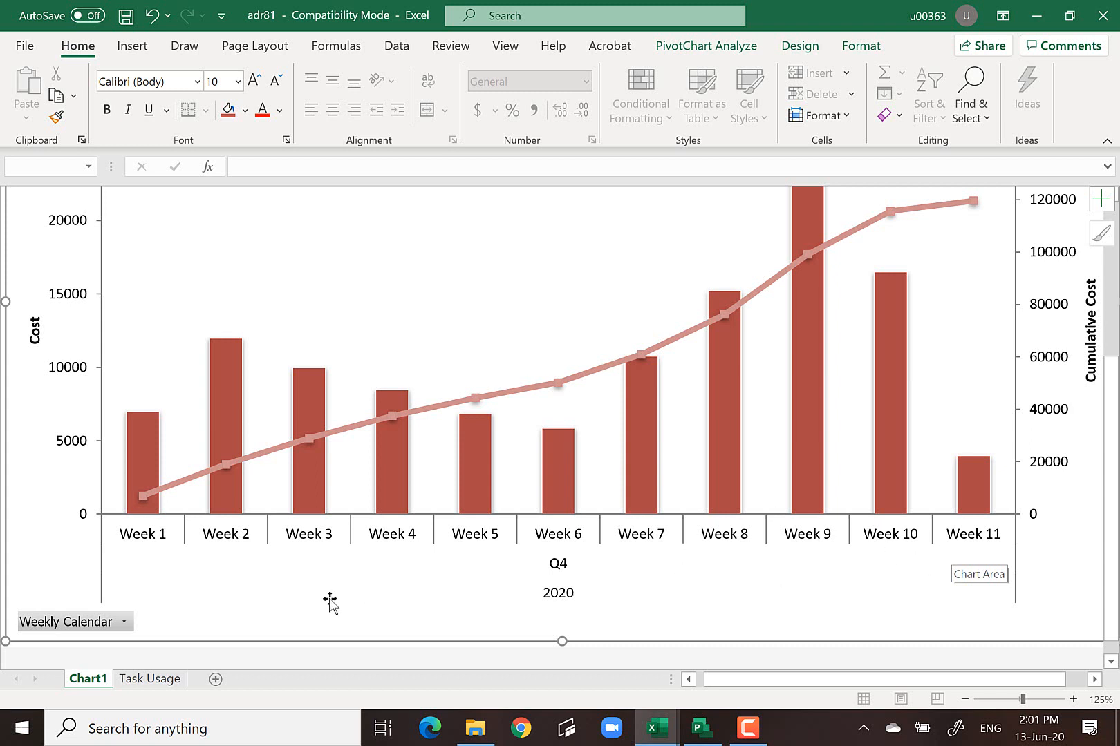
{"action": "mouse_move", "coordinate": [137, 514]}
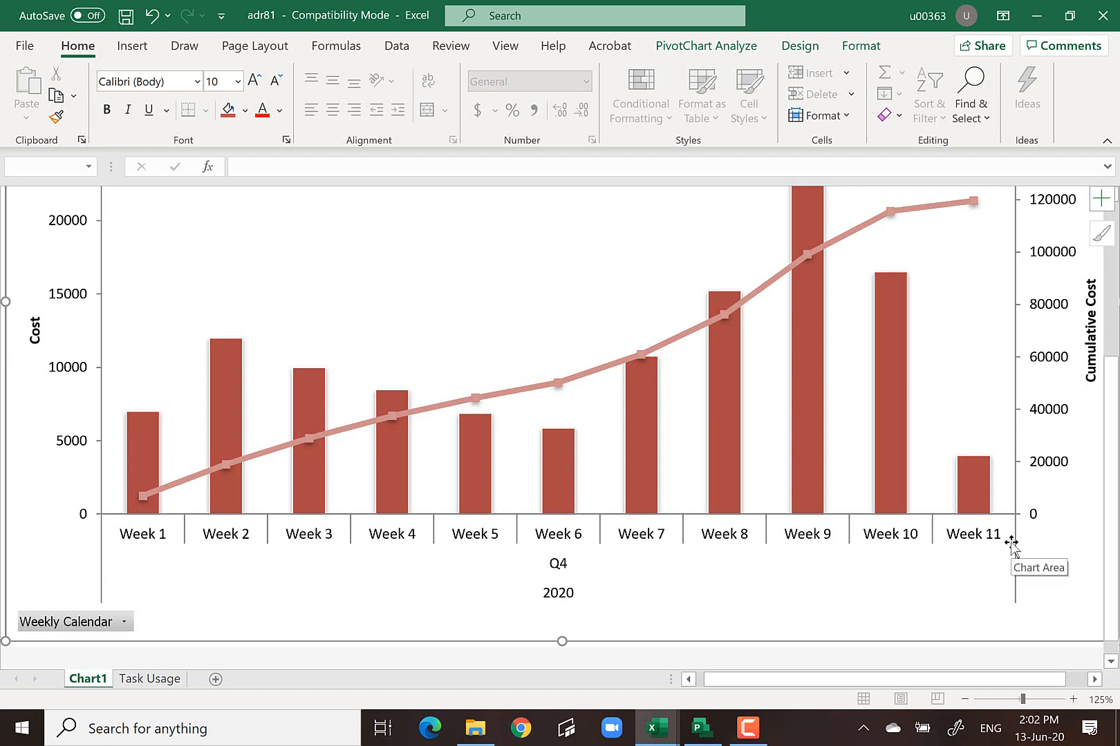
{"action": "scroll", "coordinate": [1006, 557], "scroll_direction": "up", "scroll_amount": 3}
{"action": "scroll", "coordinate": [1003, 561], "scroll_direction": "down", "scroll_amount": 3}
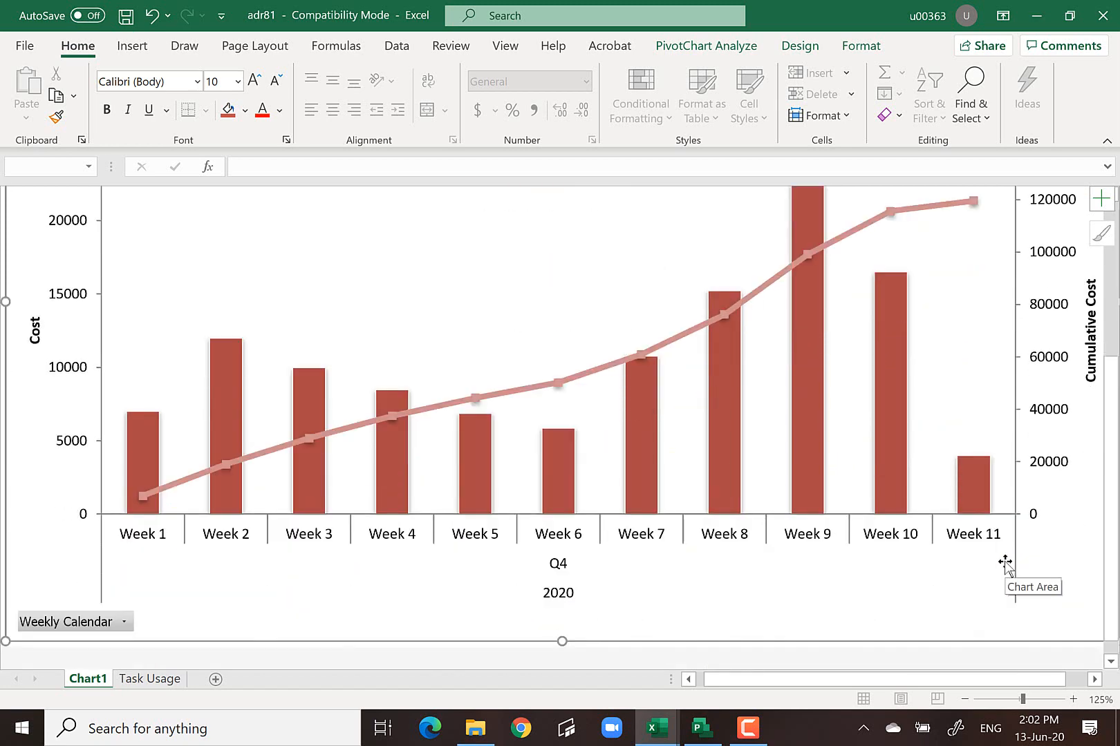
{"action": "scroll", "coordinate": [1006, 563], "scroll_direction": "down", "scroll_amount": 1}
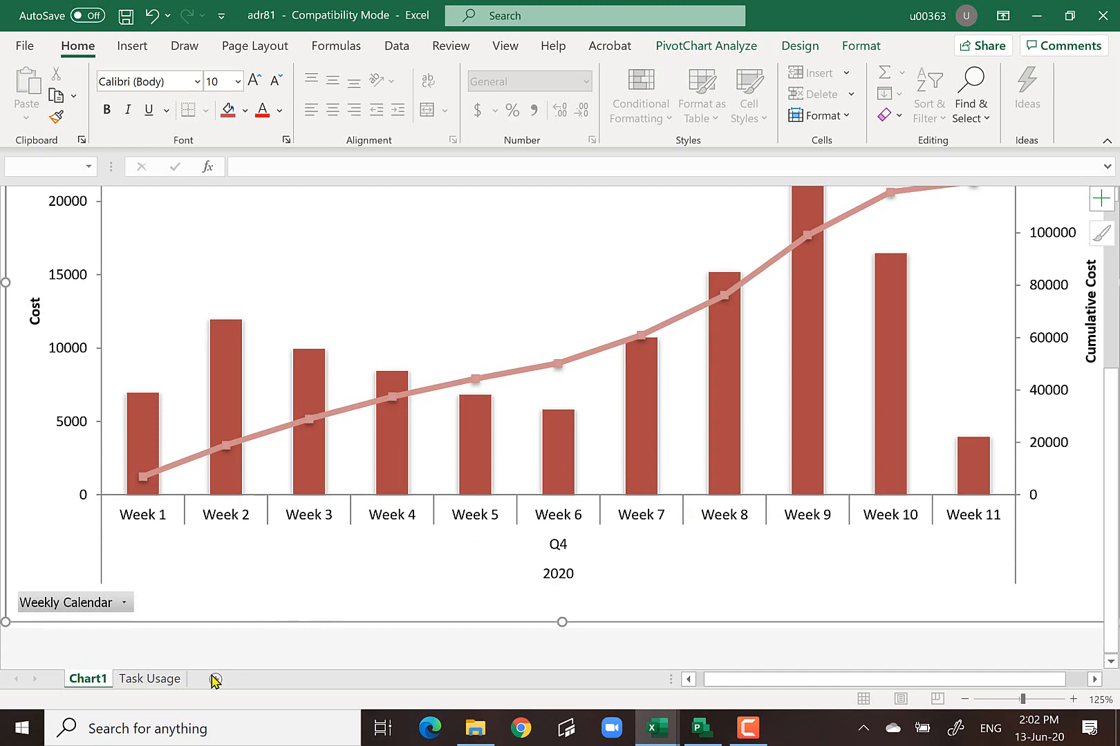
{"action": "left_click", "coordinate": [157, 680]}
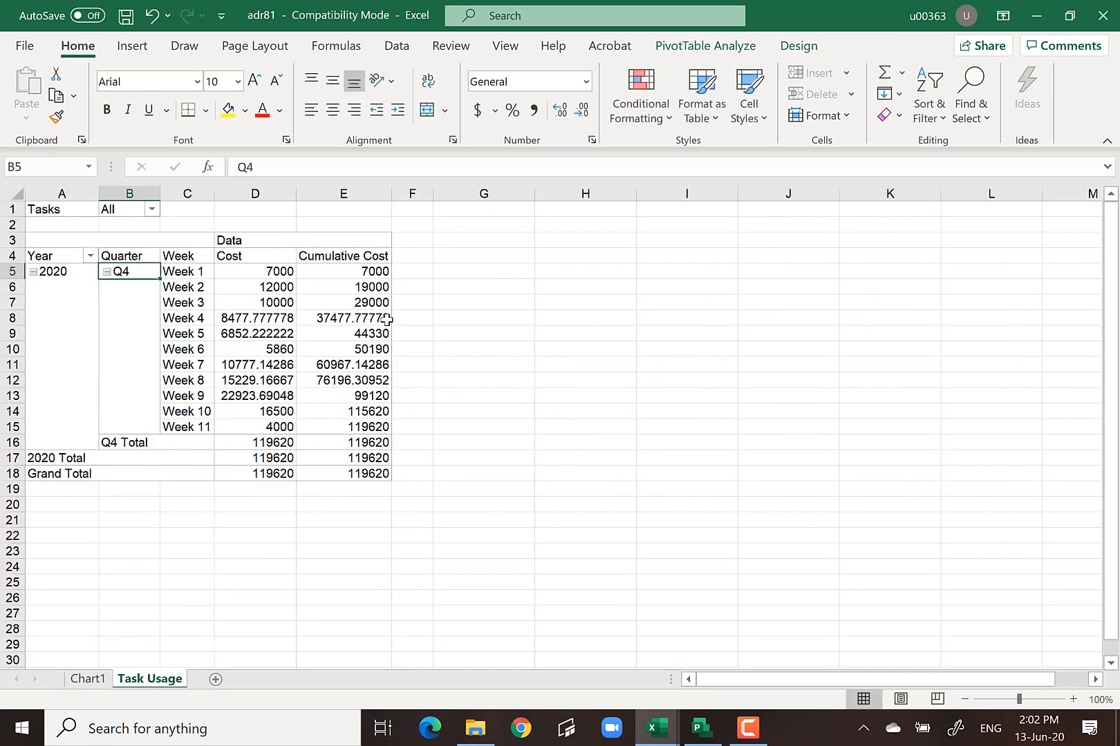
{"action": "mouse_move", "coordinate": [370, 478]}
{"action": "left_click", "coordinate": [89, 680]}
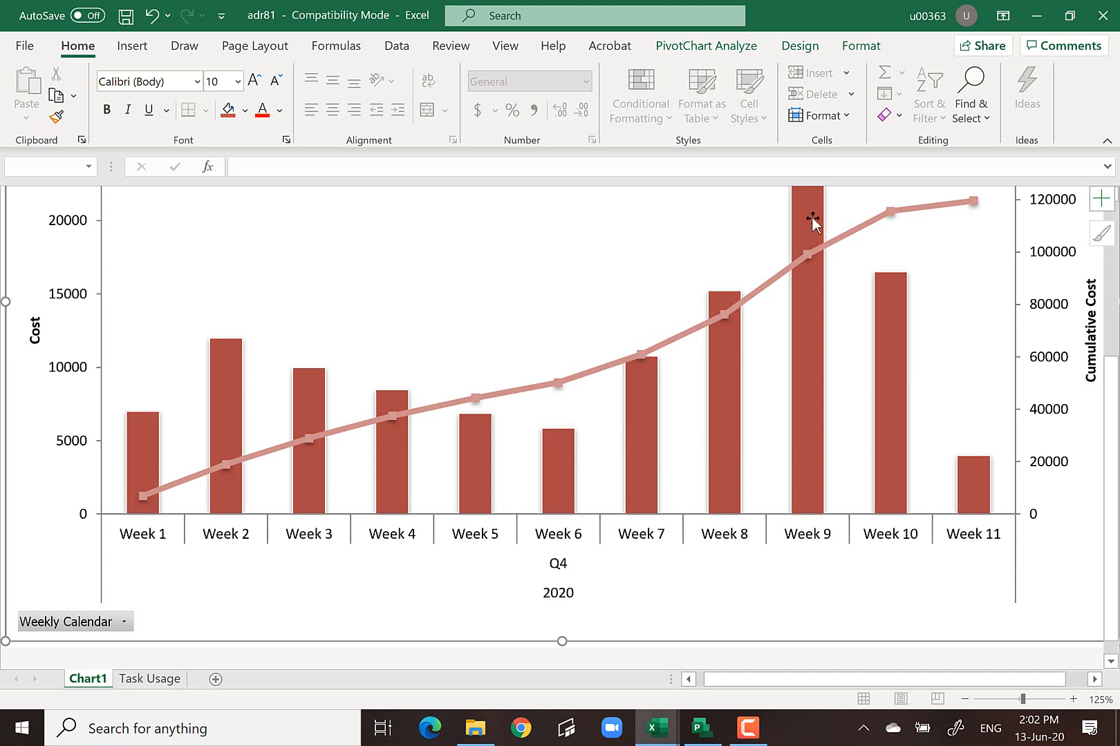
- Switch back to Microsoft Project, close the Visual Reports dialog, and widen the table area to check the Start column
{"action": "left_click", "coordinate": [1035, 21]}
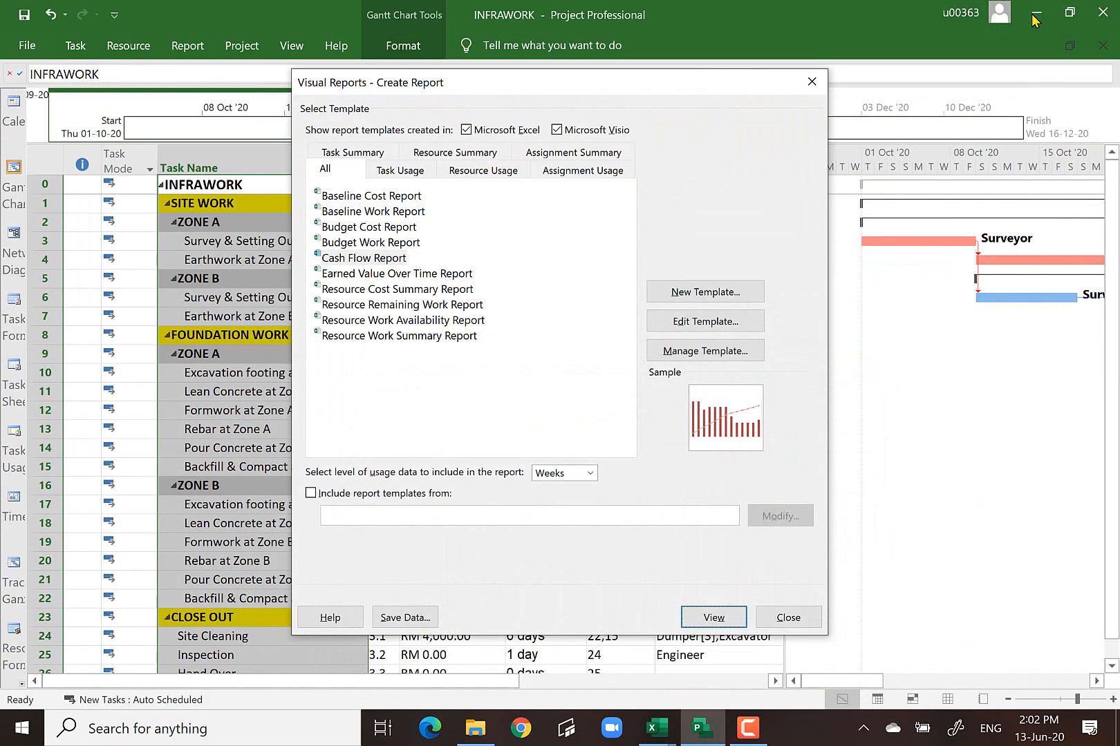
{"action": "left_click", "coordinate": [788, 617]}
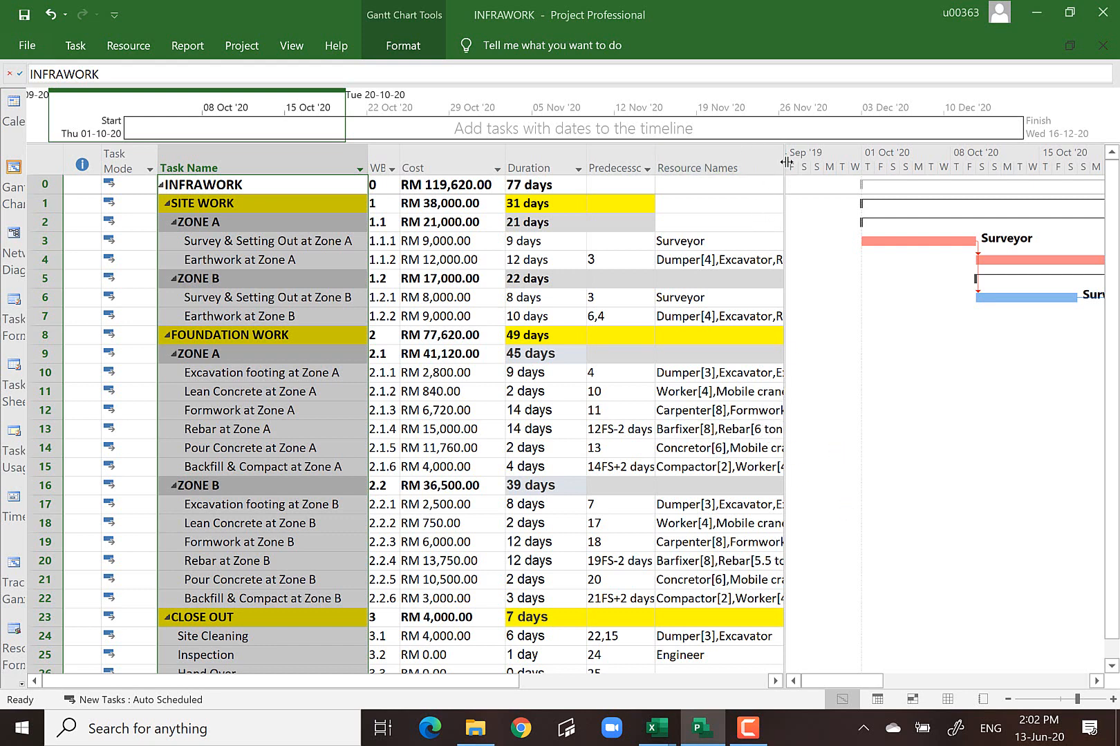
{"action": "left_click_drag", "start_coordinate": [783, 165], "coordinate": [841, 165]}
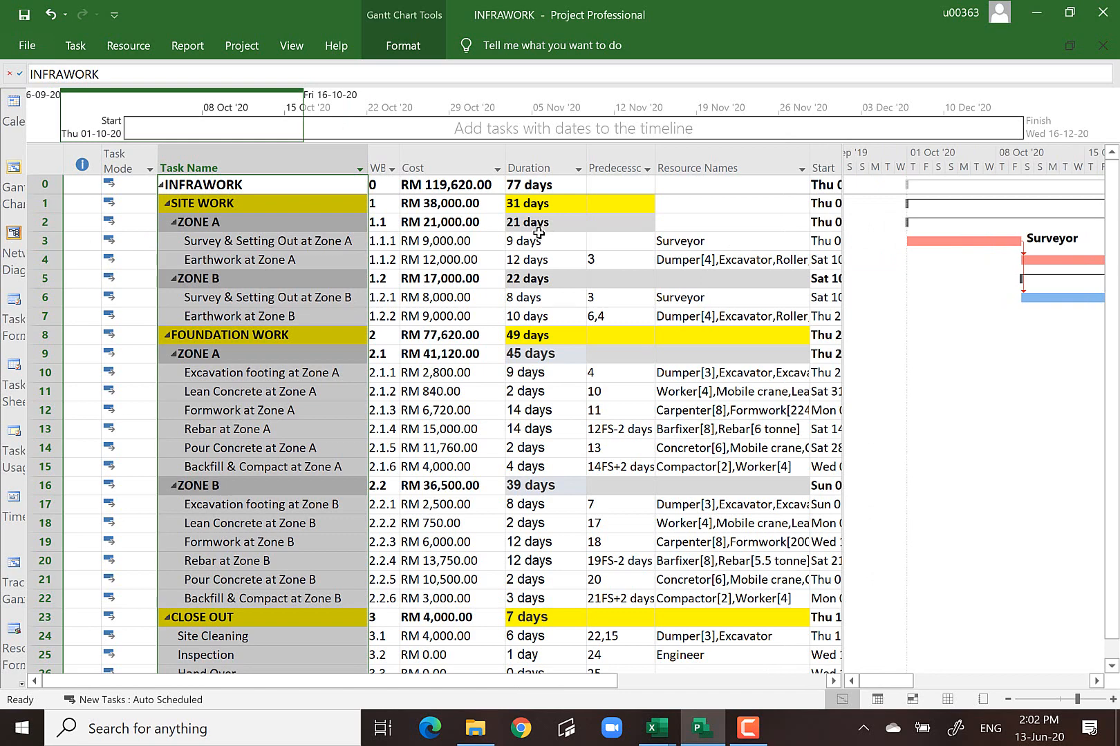
{"action": "left_click", "coordinate": [736, 681]}
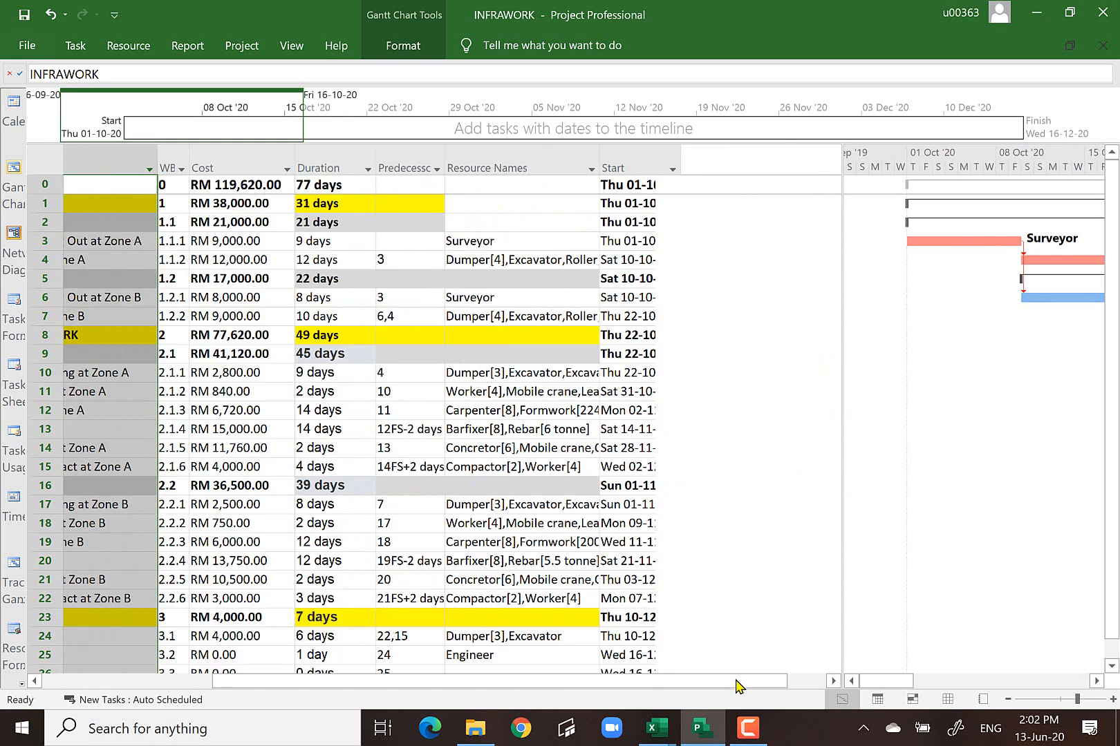
{"action": "left_click", "coordinate": [193, 681]}
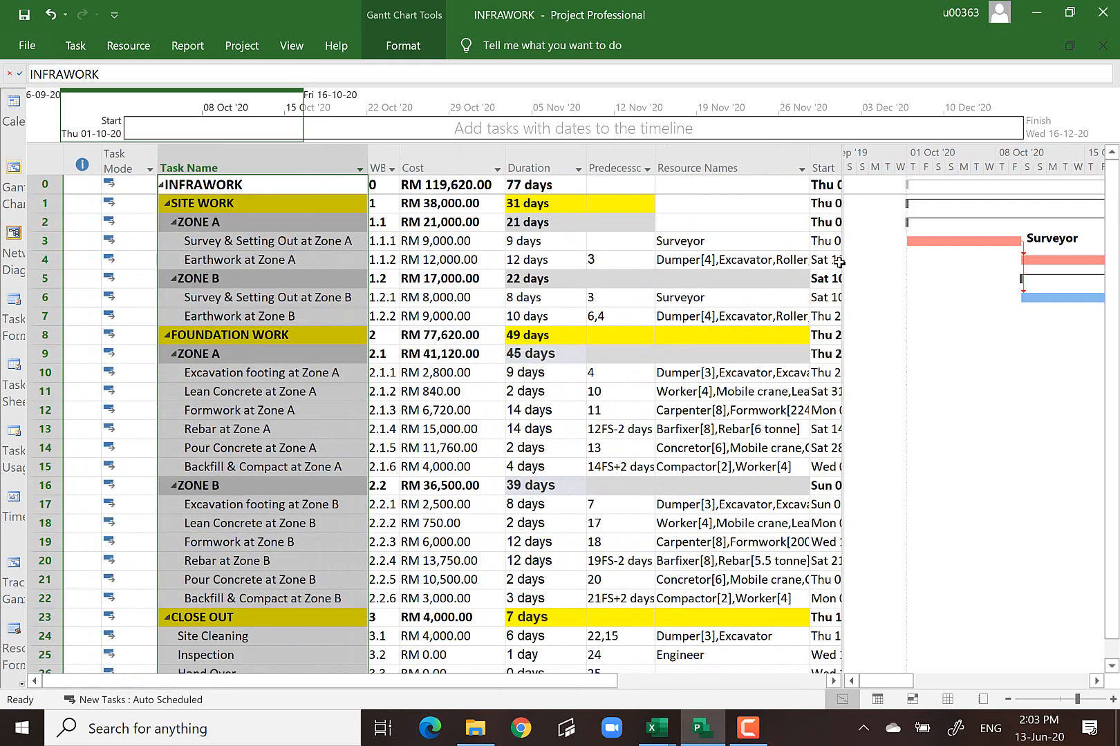
- Narrow the table area to end at the Task Name column and bring the October 2020 project start into the Gantt chart
{"action": "left_click_drag", "start_coordinate": [843, 174], "coordinate": [620, 208]}
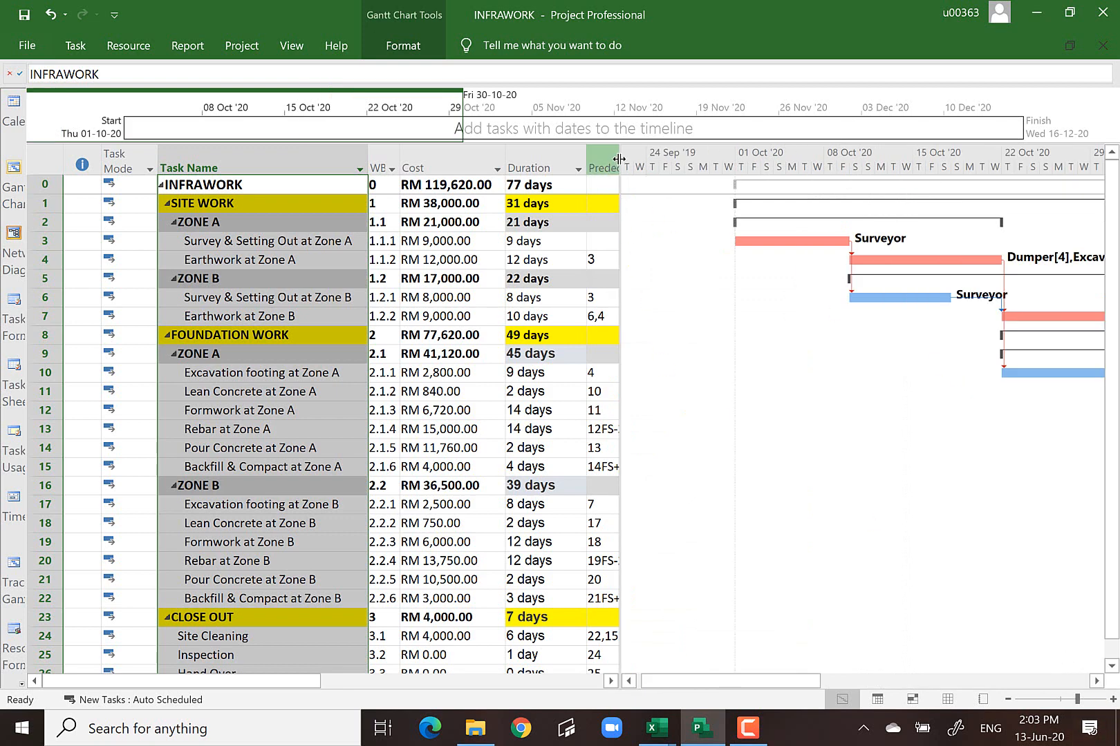
{"action": "left_click_drag", "start_coordinate": [619, 159], "coordinate": [391, 175]}
{"action": "left_click_drag", "start_coordinate": [372, 173], "coordinate": [369, 173]}
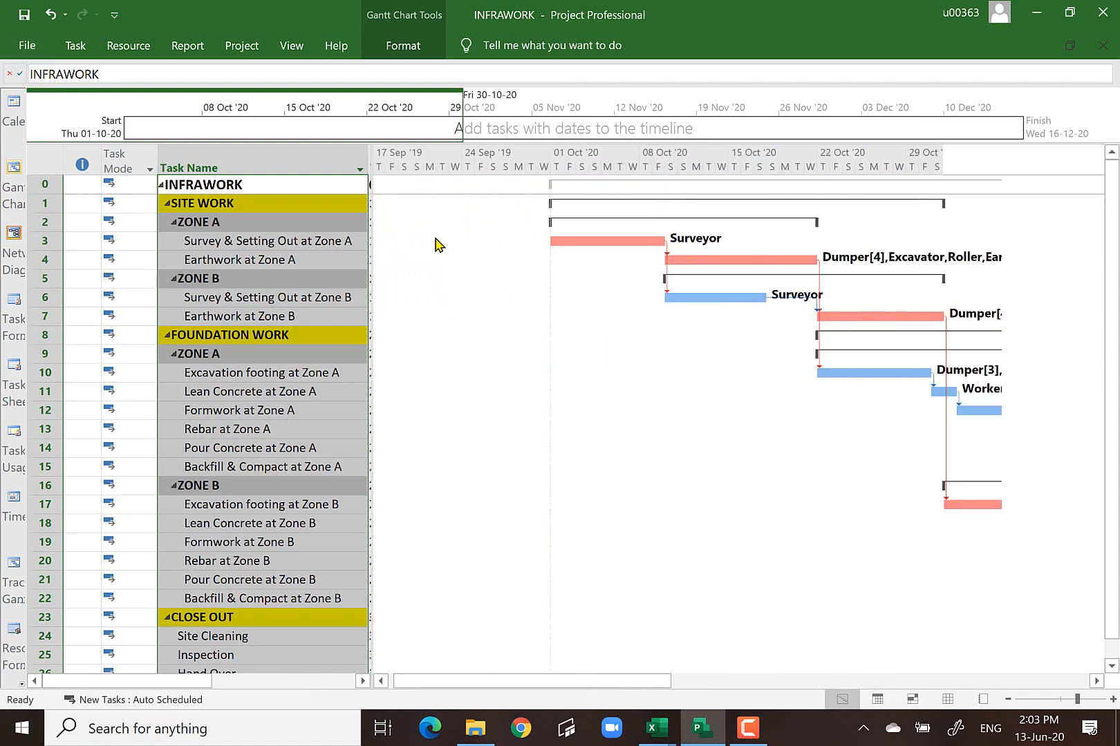
{"action": "double_click", "coordinate": [1095, 674]}
{"action": "left_click", "coordinate": [854, 584]}
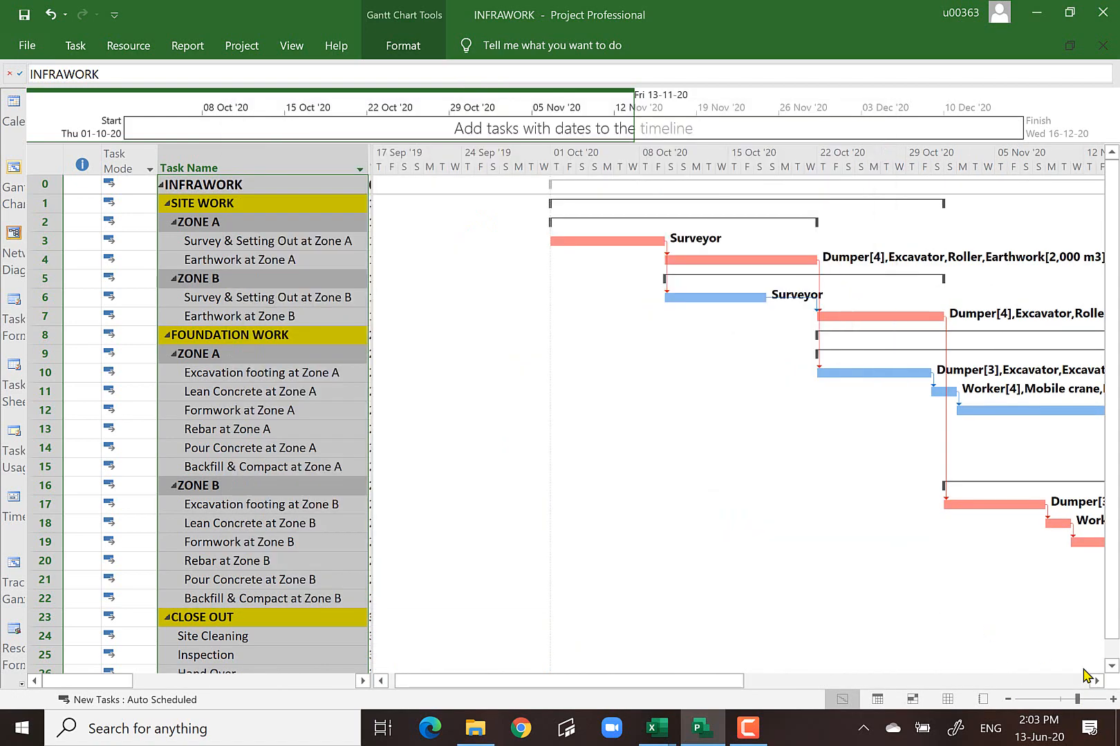
{"action": "left_click", "coordinate": [1097, 681]}
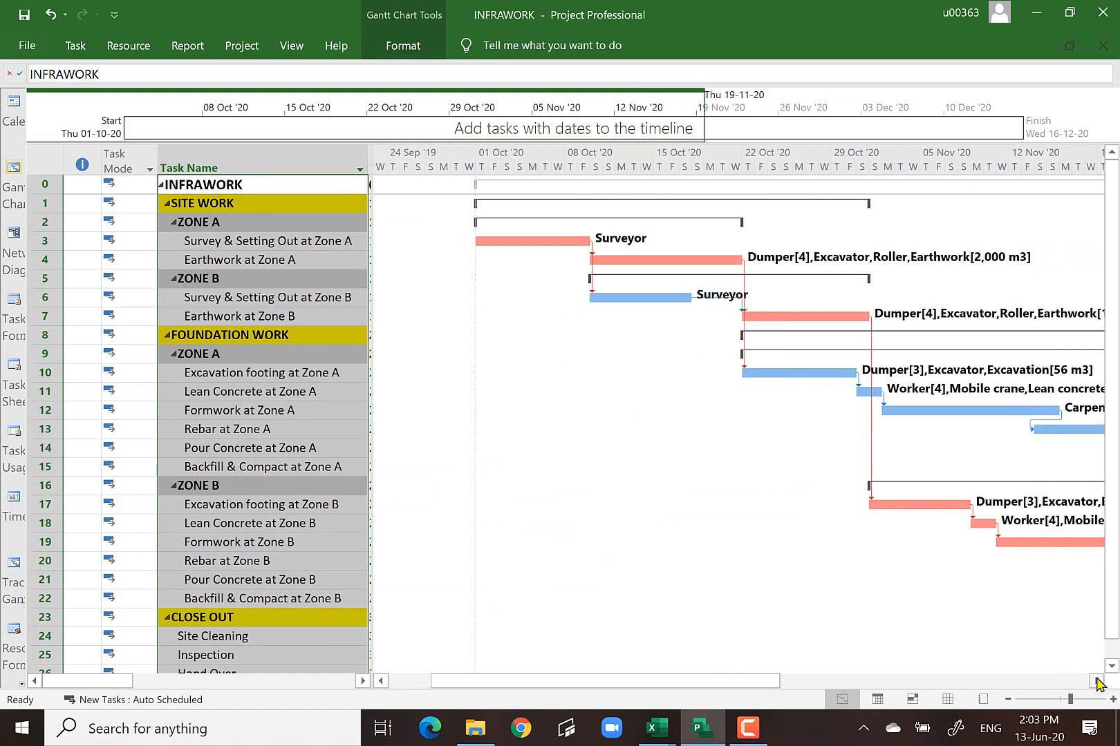
{"action": "left_click_drag", "start_coordinate": [1097, 681], "coordinate": [1097, 681]}
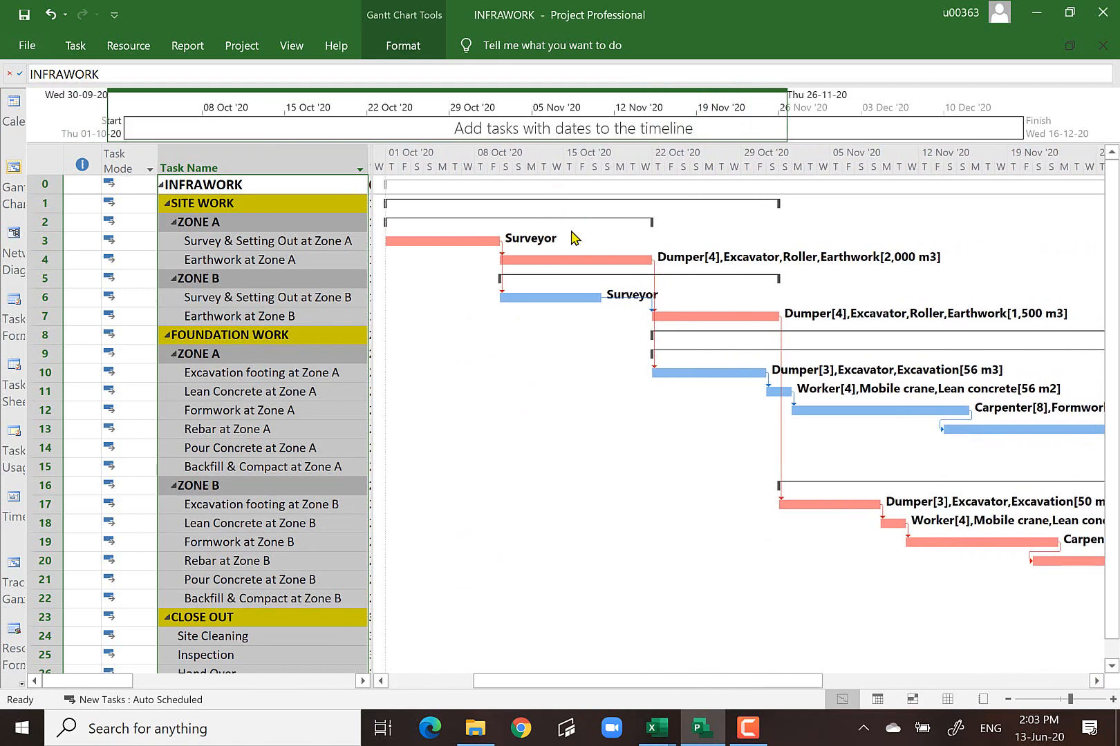
- Save the INFRAWORK changes and fit the entire project in the Gantt chart, showing the bars through to Hand Over
{"action": "left_click", "coordinate": [290, 44]}
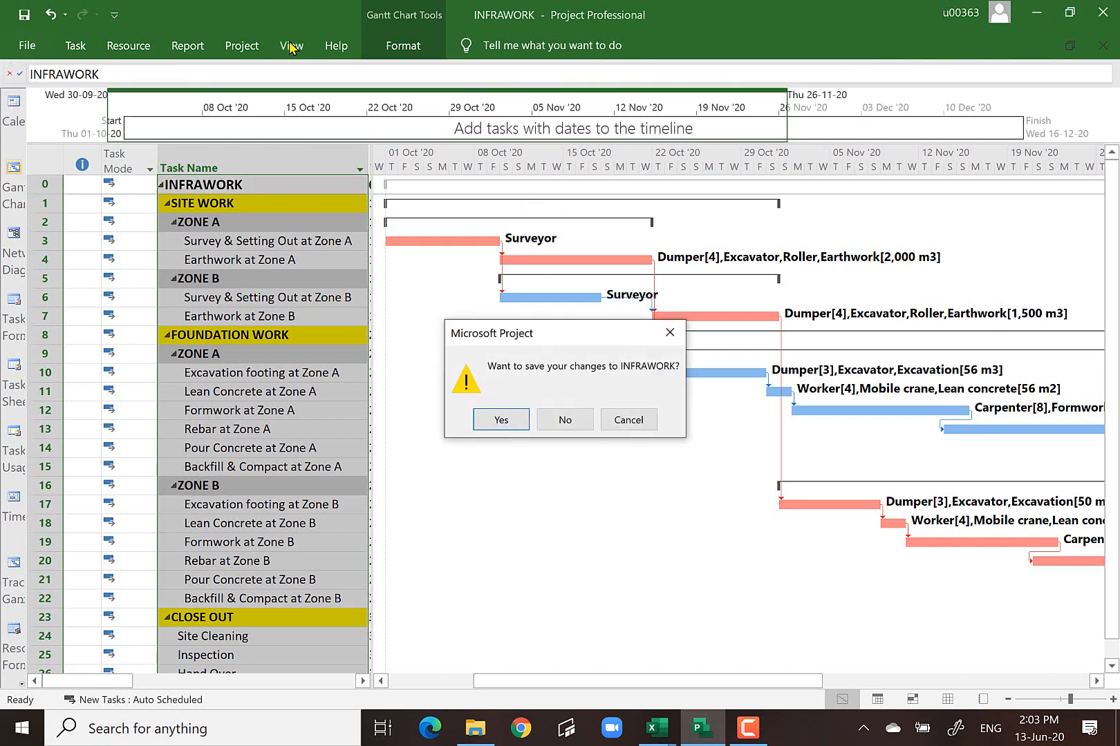
{"action": "left_click", "coordinate": [503, 420]}
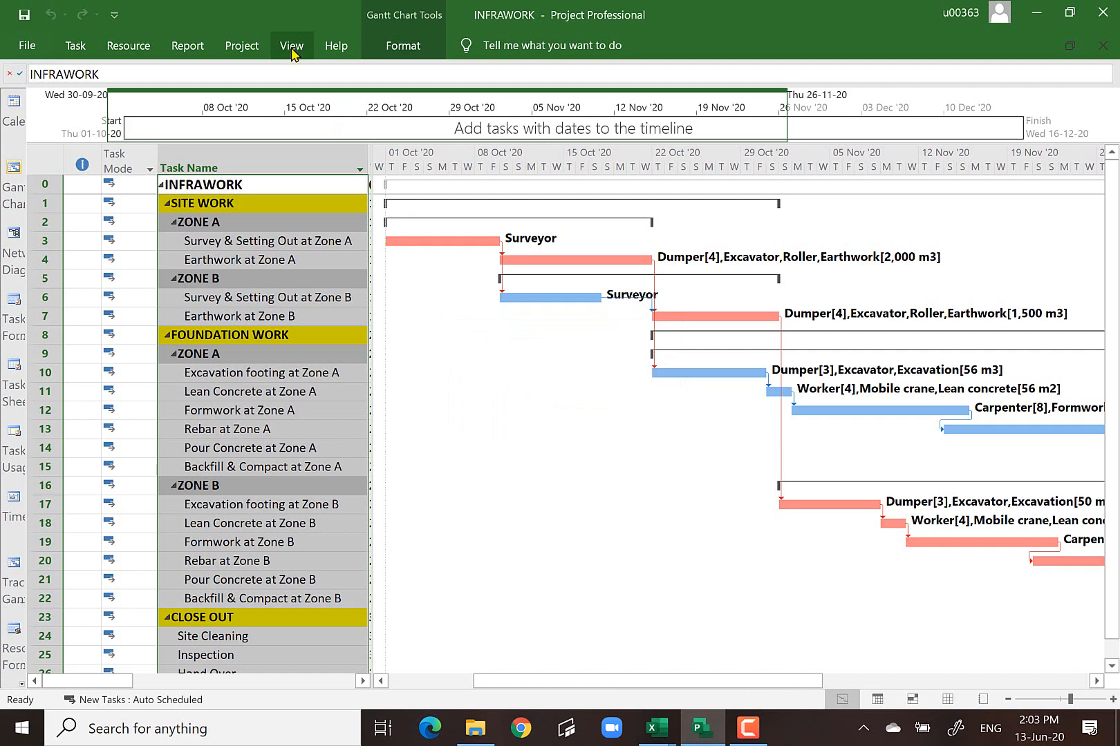
{"action": "left_click", "coordinate": [292, 46]}
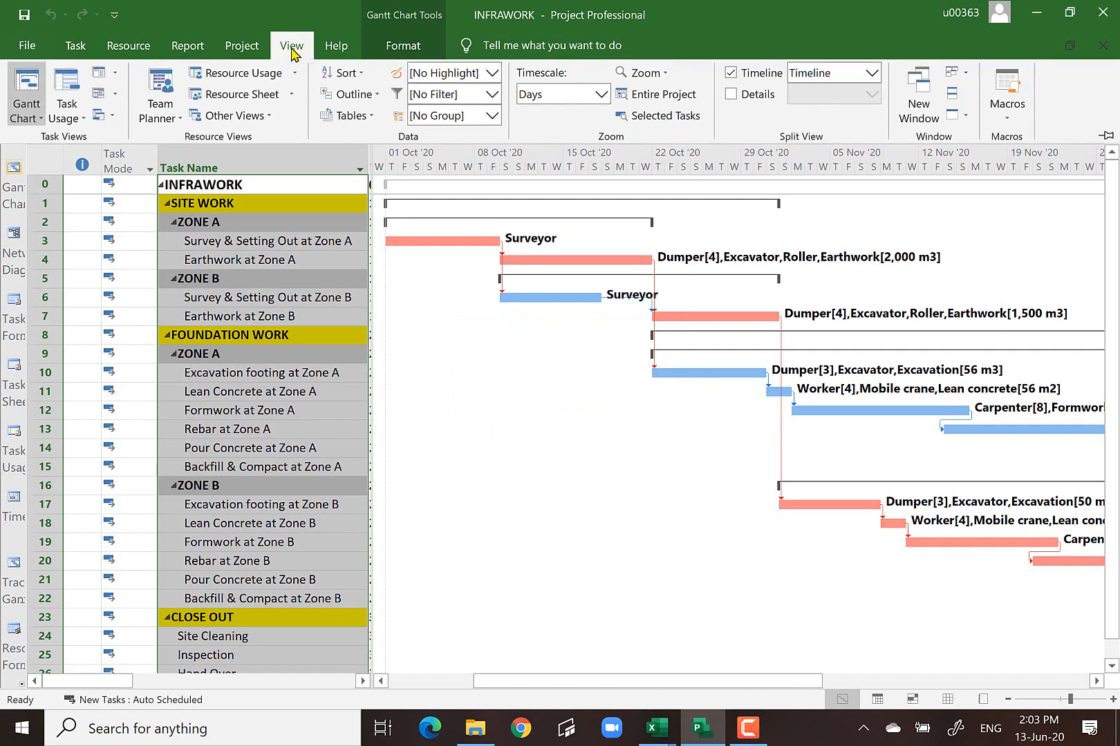
{"action": "left_click", "coordinate": [664, 94]}
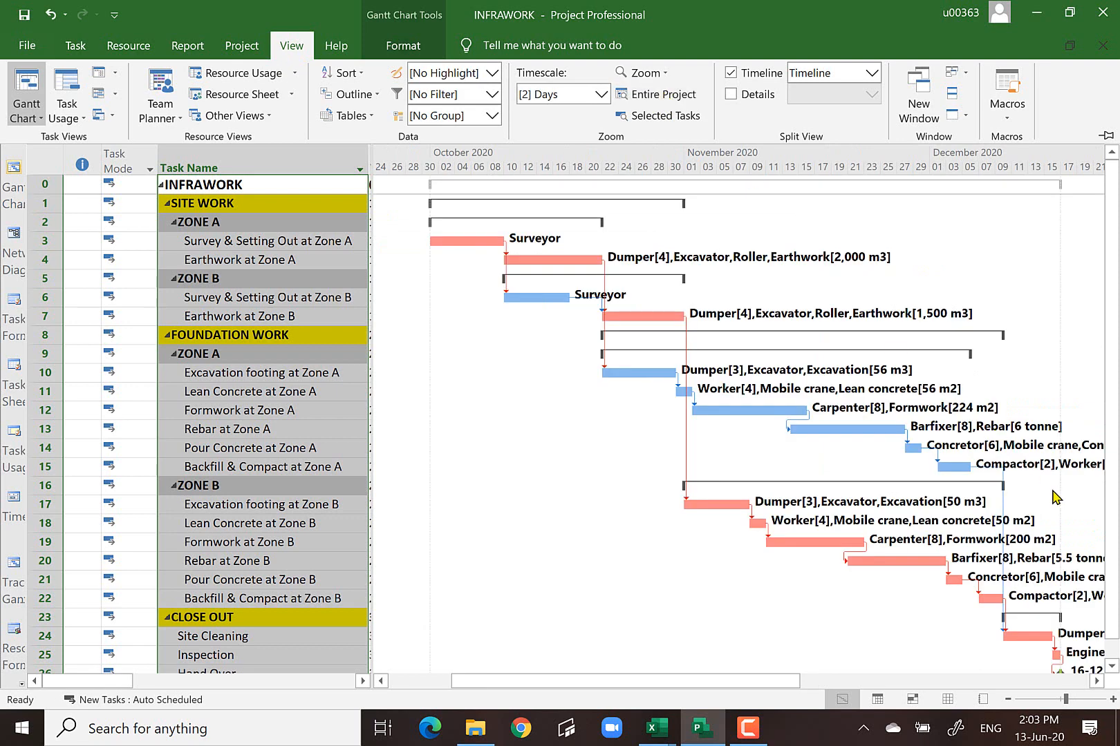
{"action": "left_click", "coordinate": [1113, 665]}
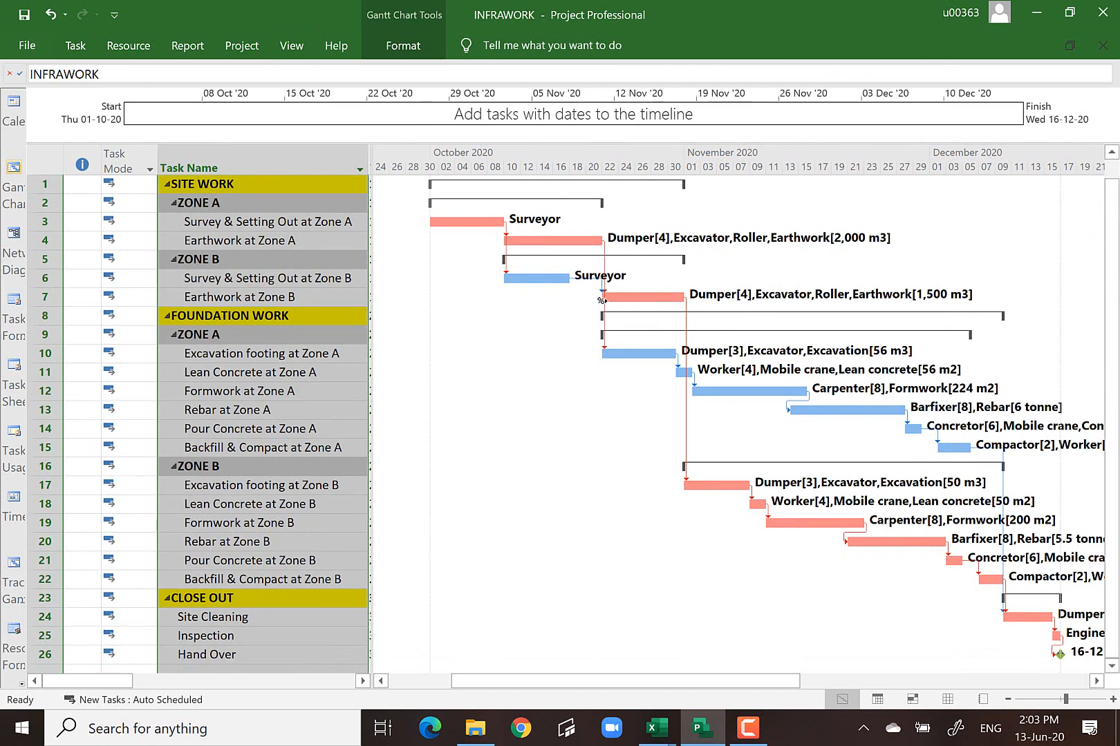
{"action": "left_click", "coordinate": [1096, 681]}
{"action": "left_click", "coordinate": [1095, 681]}
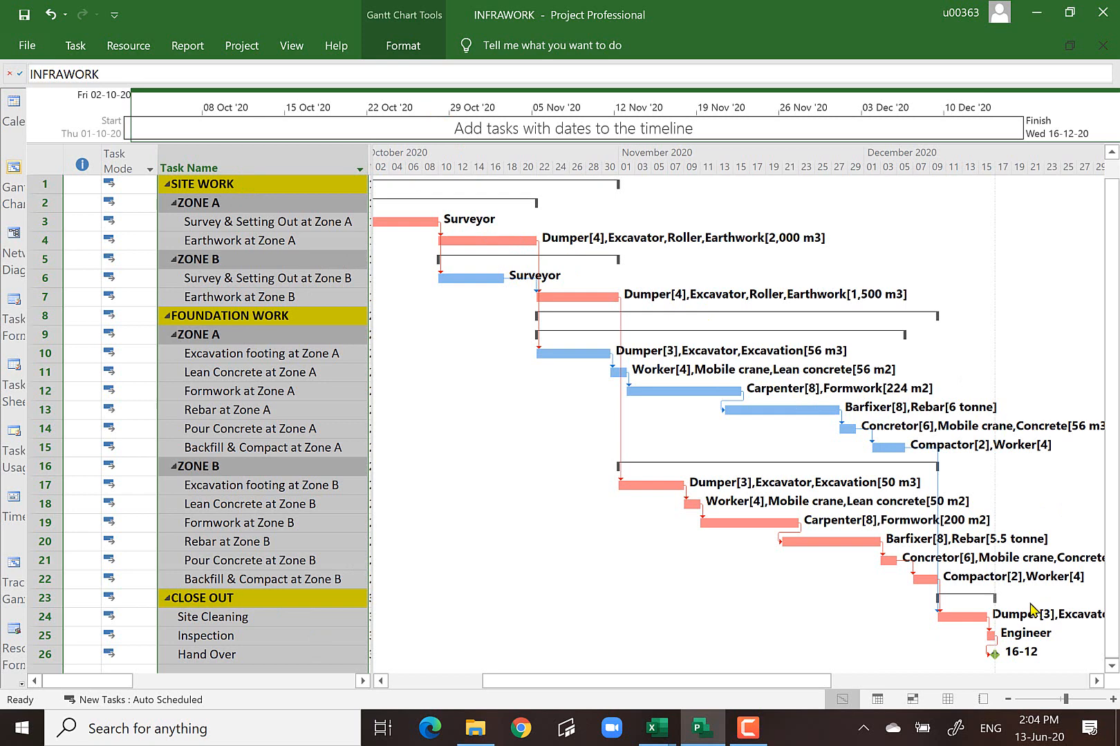
- Widen the table area to reveal the Cost through Finish columns, and save the INFRAWORK project
{"action": "left_click_drag", "start_coordinate": [369, 161], "coordinate": [368, 160]}
{"action": "double_click", "coordinate": [368, 161]}
{"action": "left_click_drag", "start_coordinate": [371, 269], "coordinate": [771, 296]}
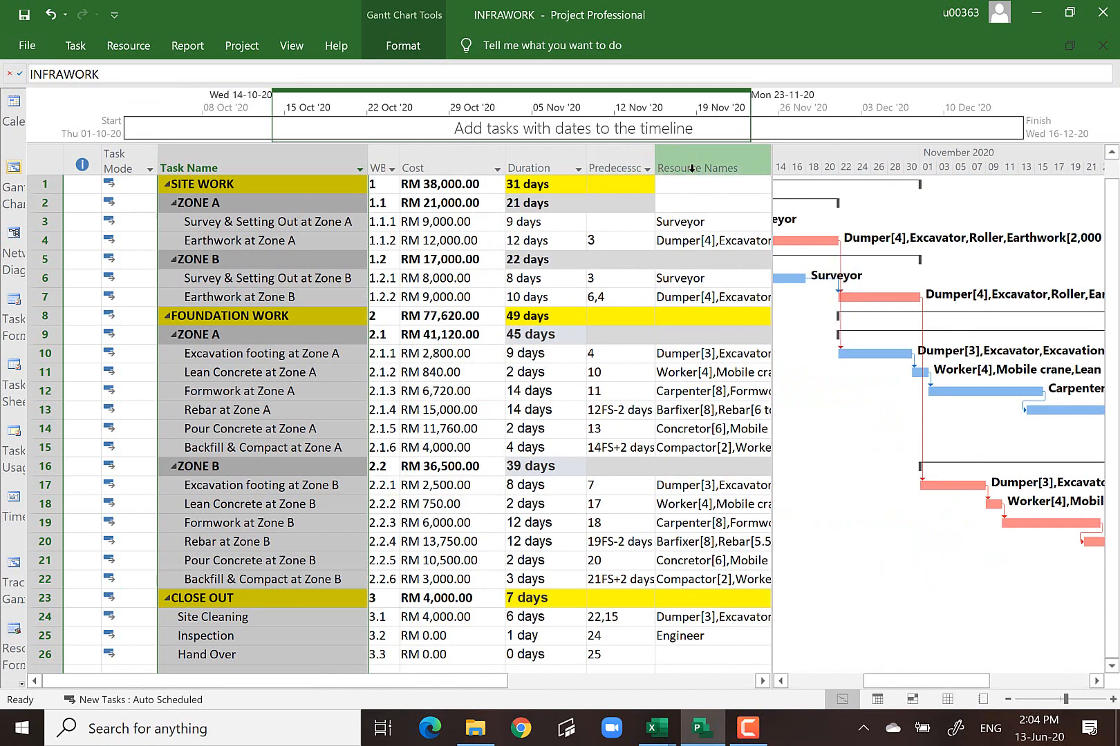
{"action": "left_click_drag", "start_coordinate": [773, 191], "coordinate": [1024, 205]}
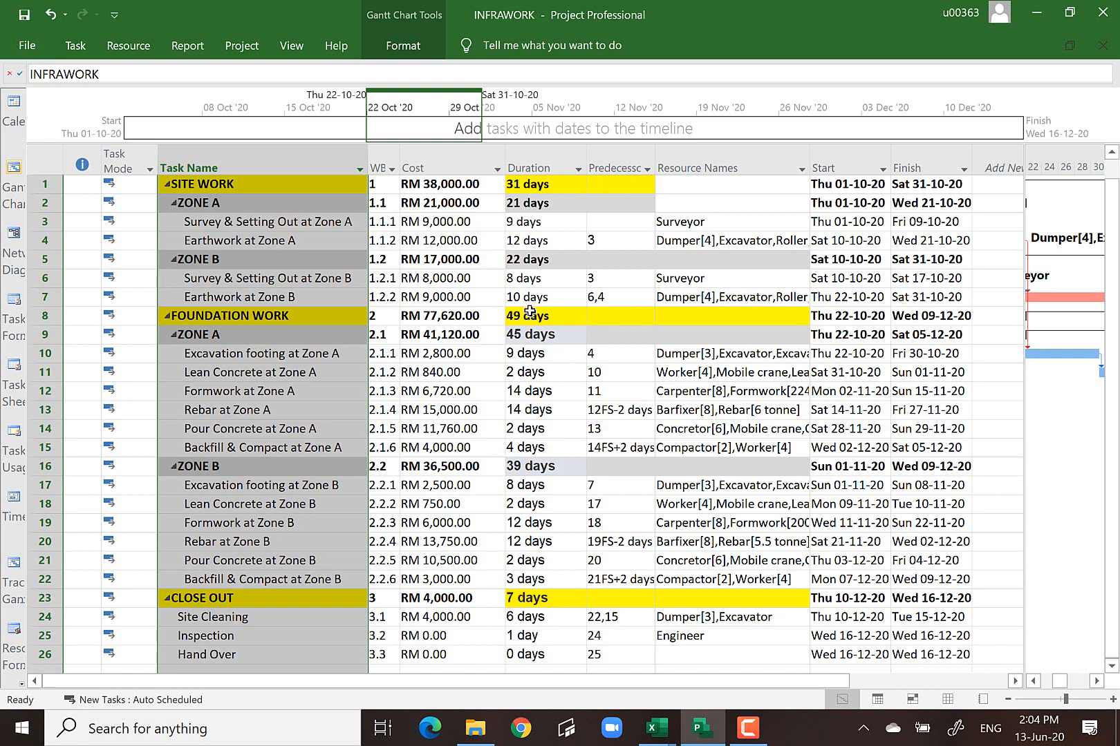
{"action": "left_click", "coordinate": [24, 19]}
{"action": "left_click", "coordinate": [24, 19]}
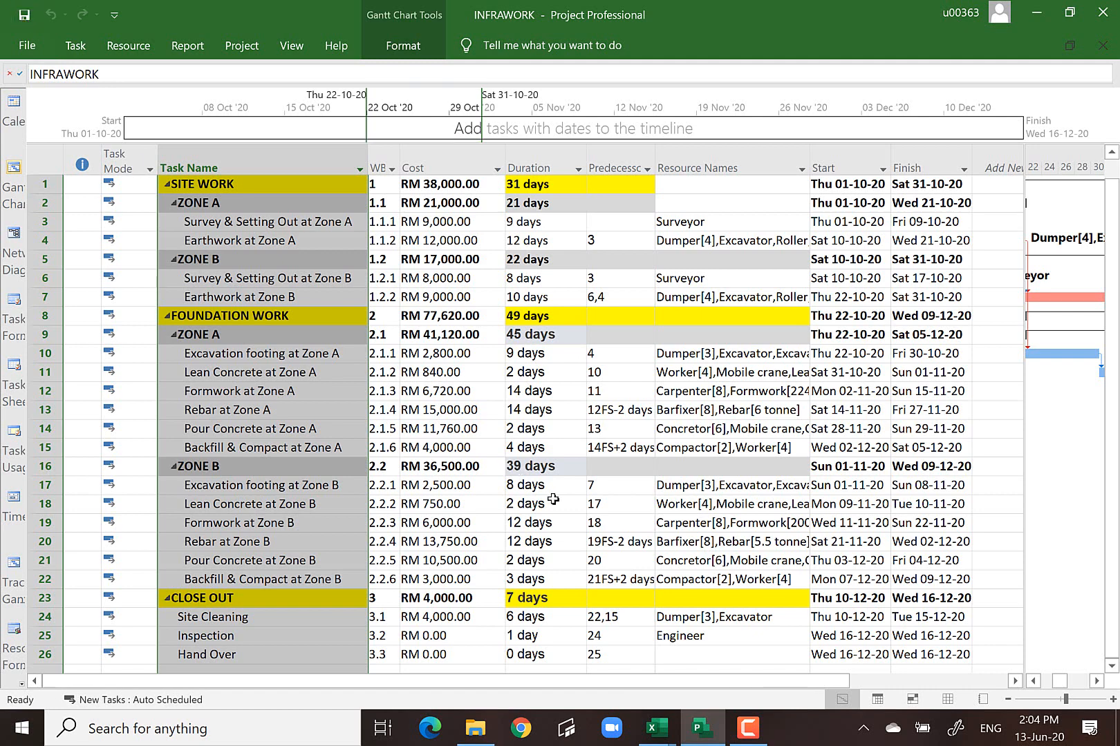